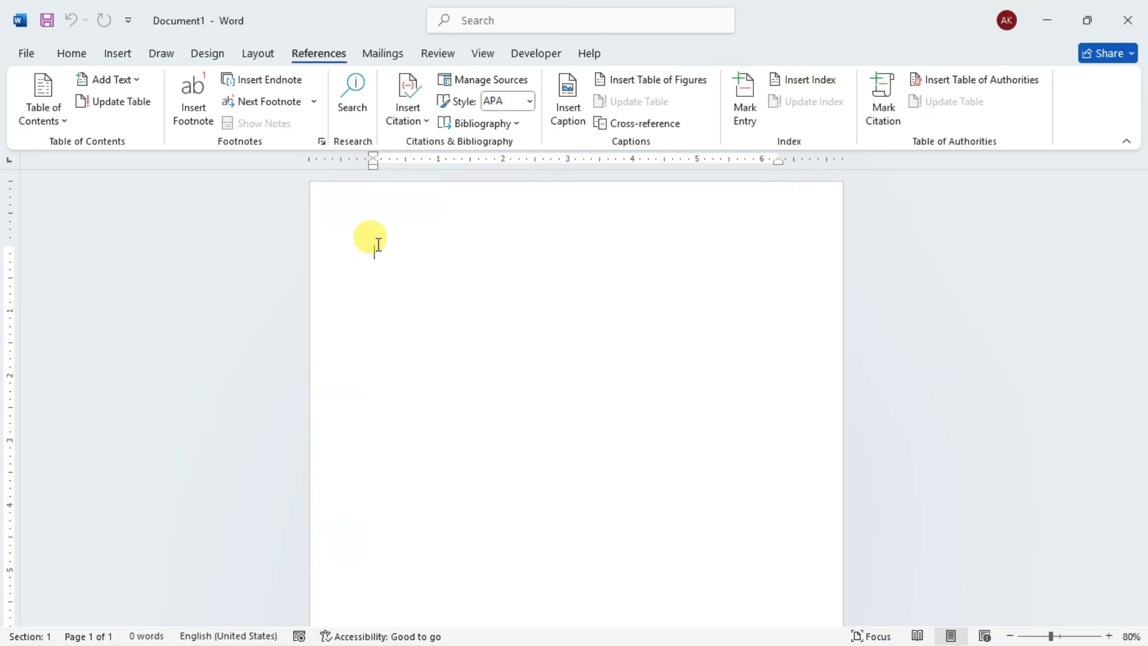
- Generate sample paragraphs in the blank document with the =rand() function
type("=r")
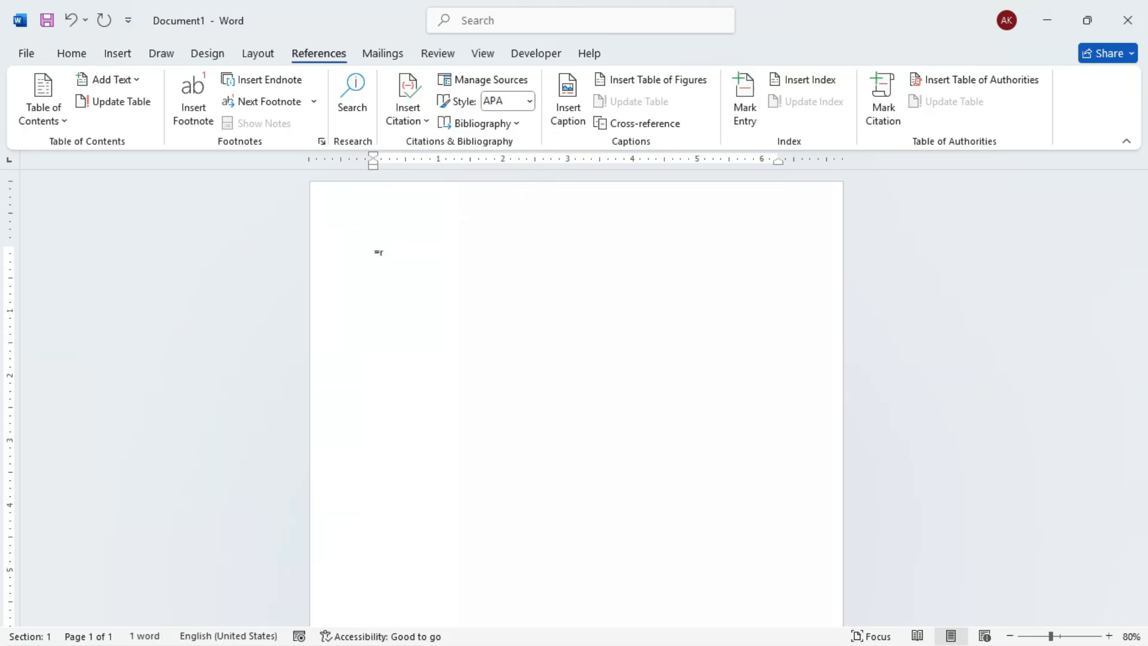
type("and()")
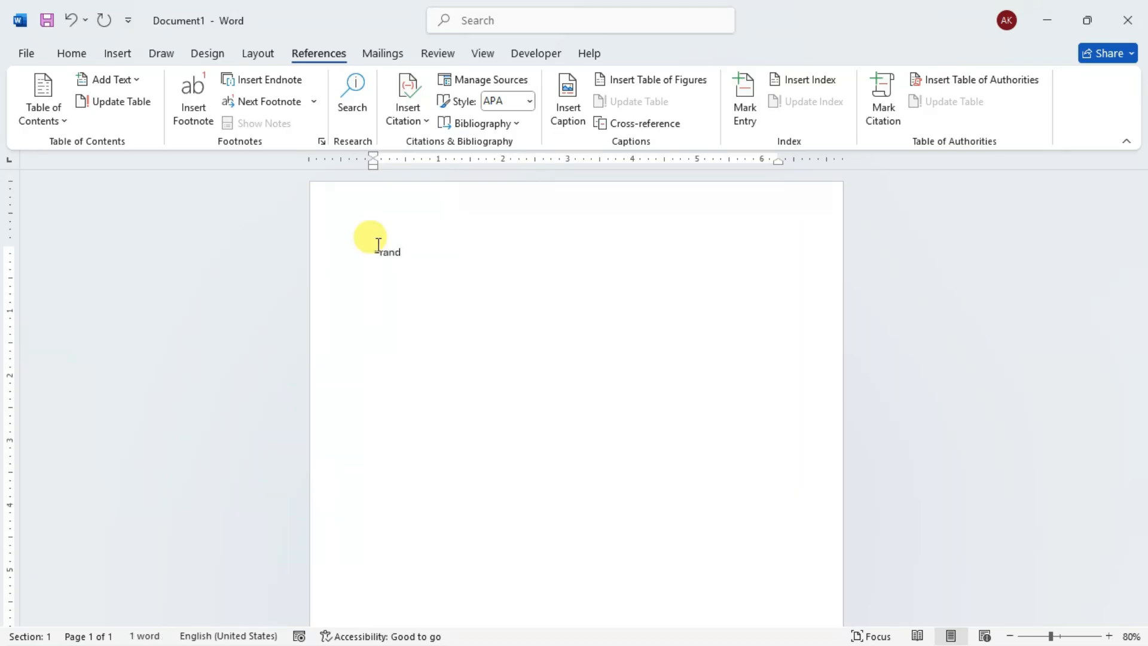
key("Return")
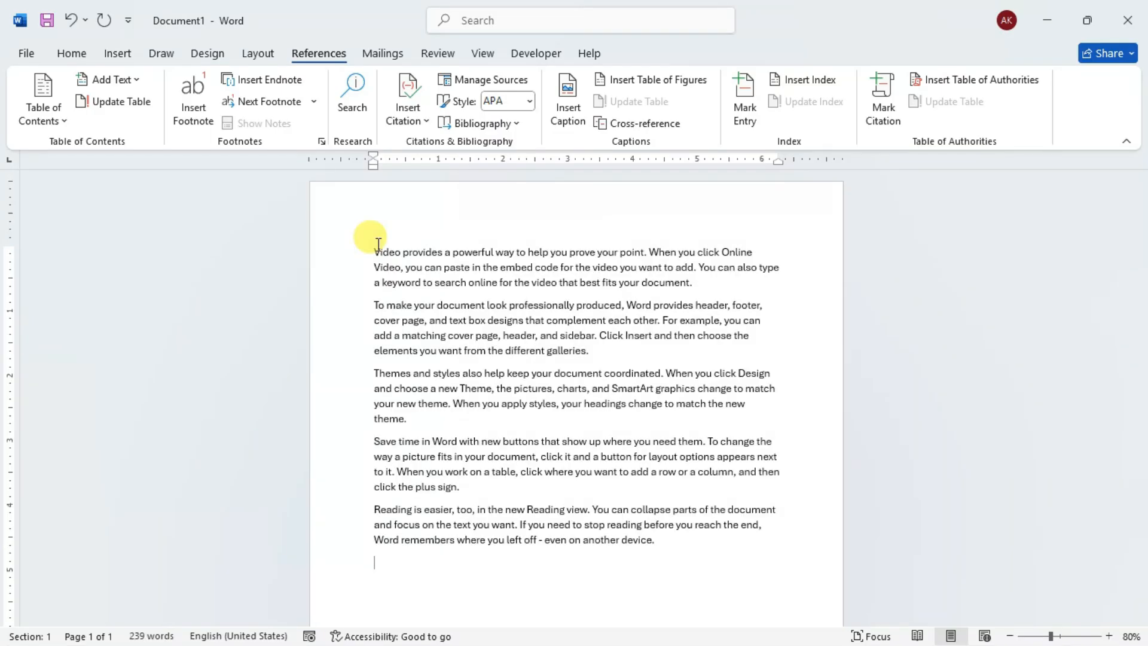
- Copy all of the generated text and paste it repeatedly until the document holds three copies
key("ctrl+a")
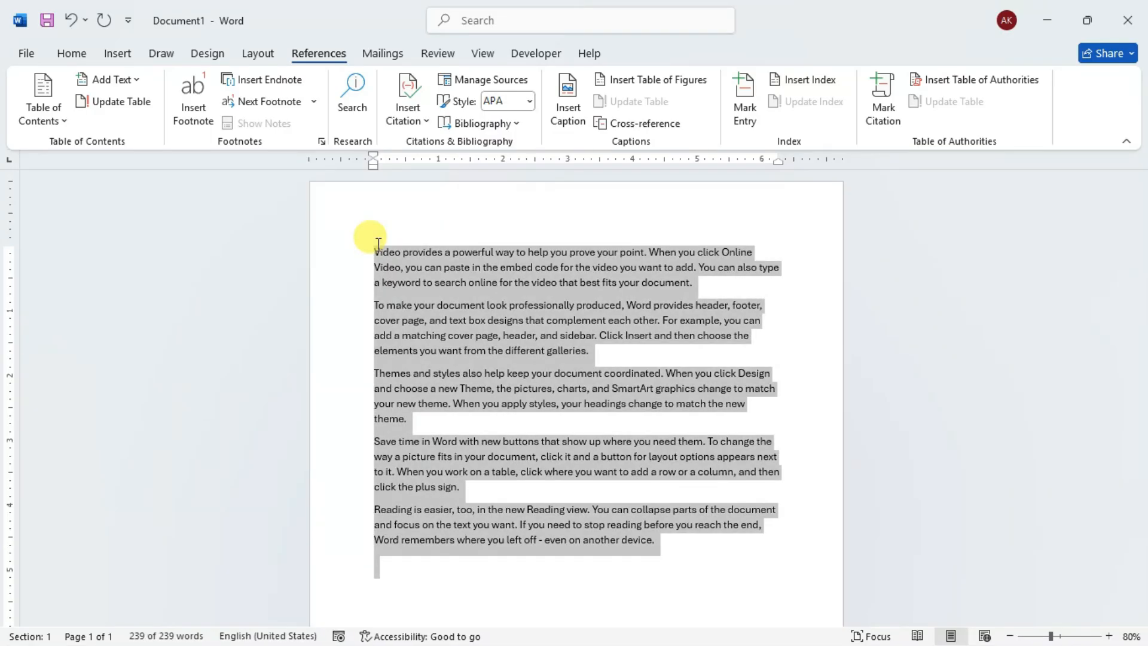
key("ctrl+c")
key("ctrl+v")
key("ctrl+v")
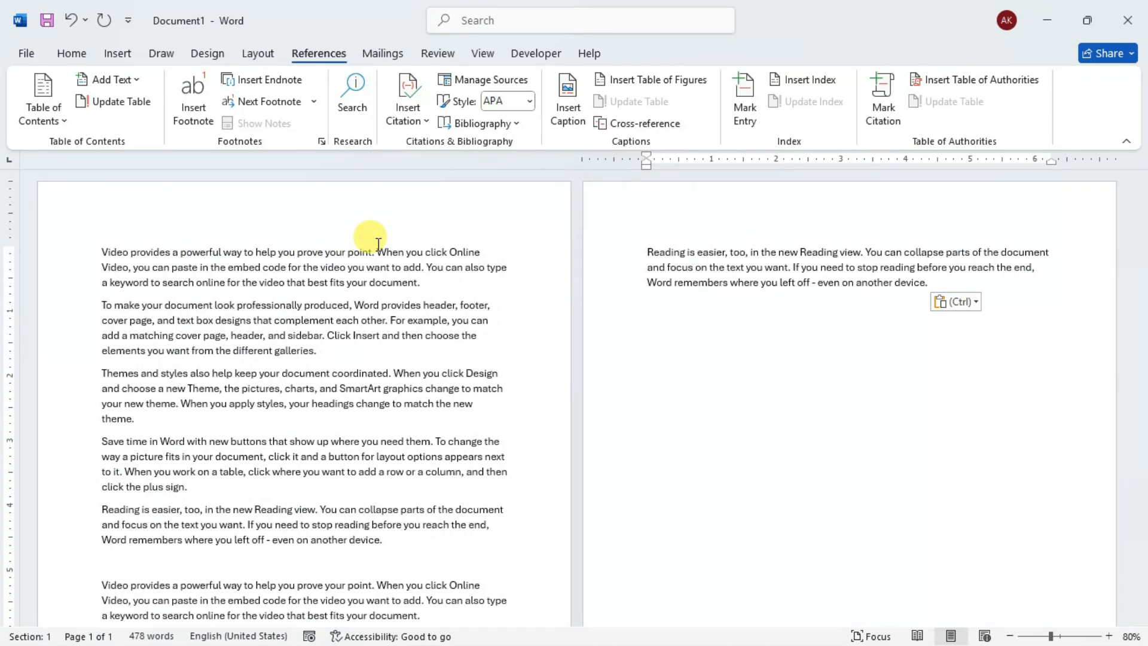
key("ctrl+v")
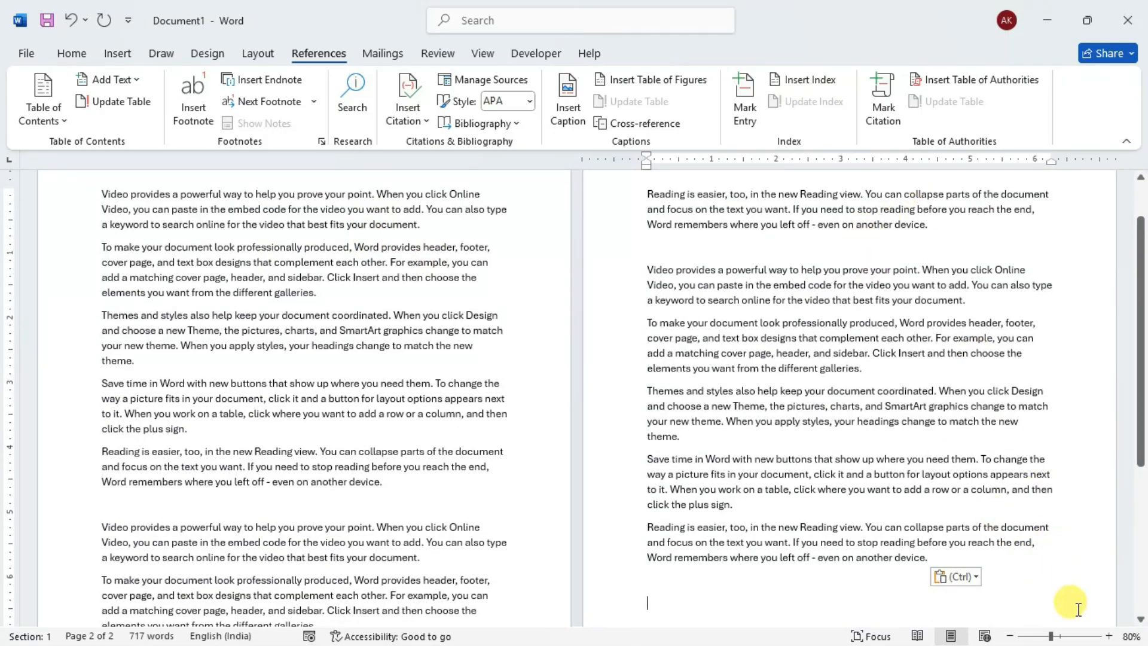
- Paste five more copies of the sample text at the end of the document
left_click(1107, 637)
left_click(1107, 636)
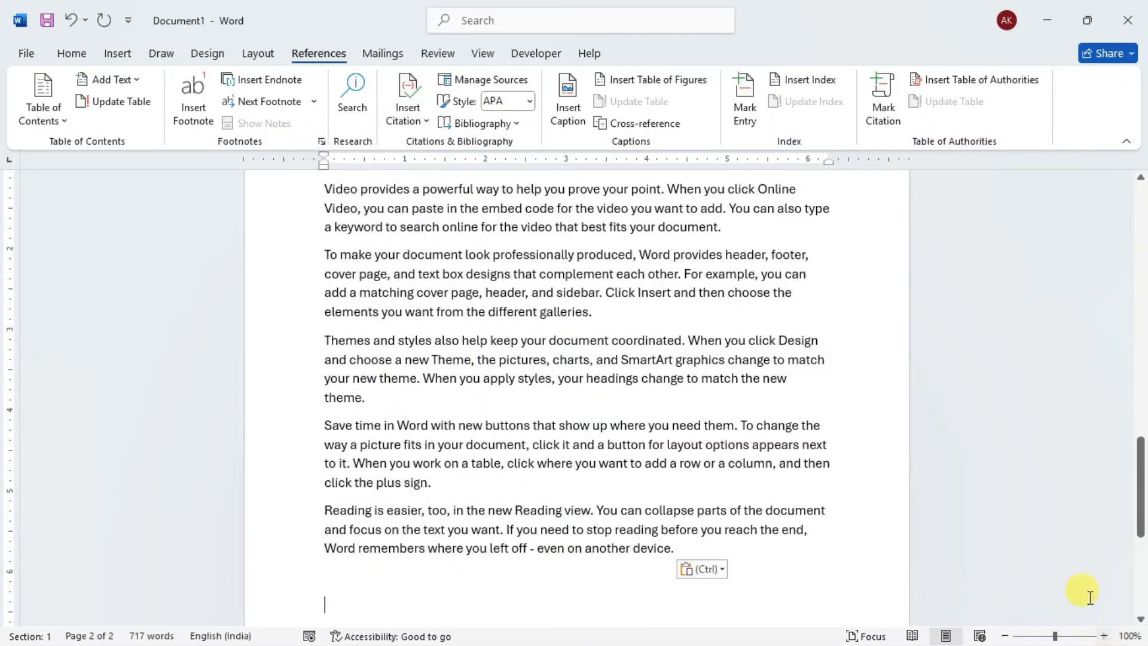
scroll(788, 385, "up", 2)
scroll(788, 385, "up", 10)
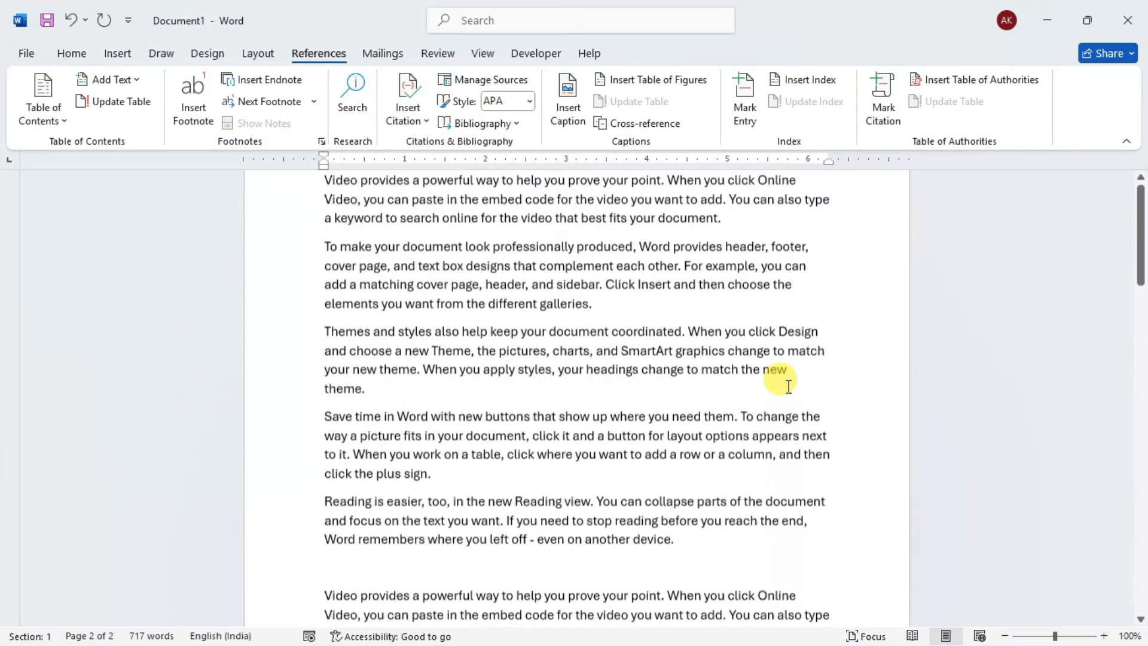
scroll(788, 385, "down", 20)
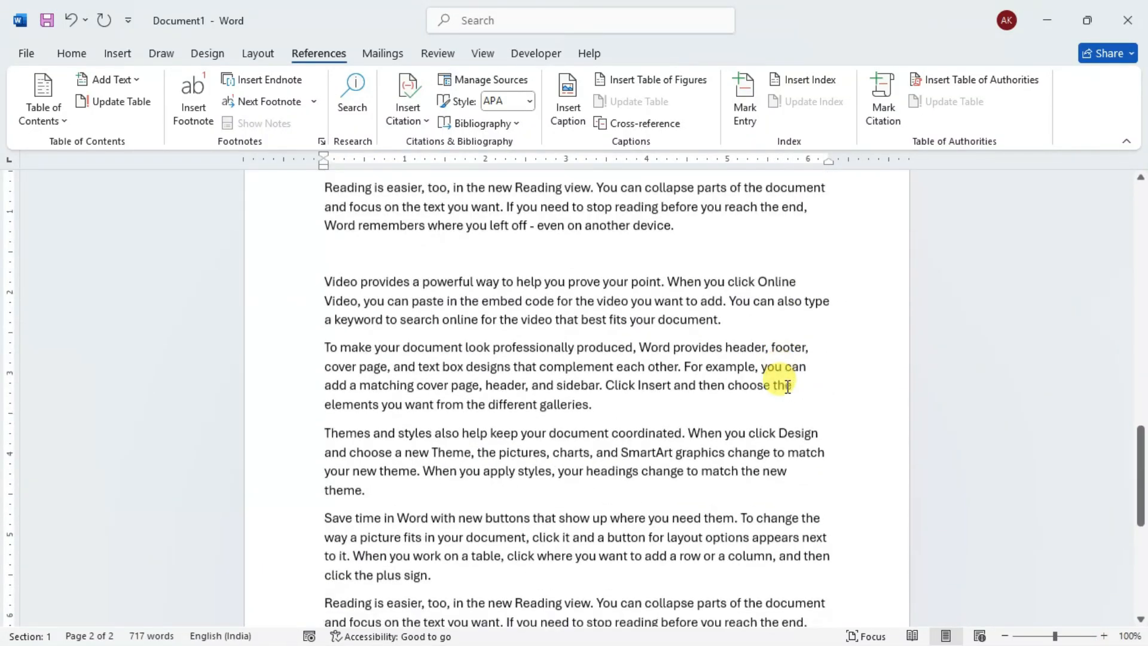
scroll(787, 386, "down", 2)
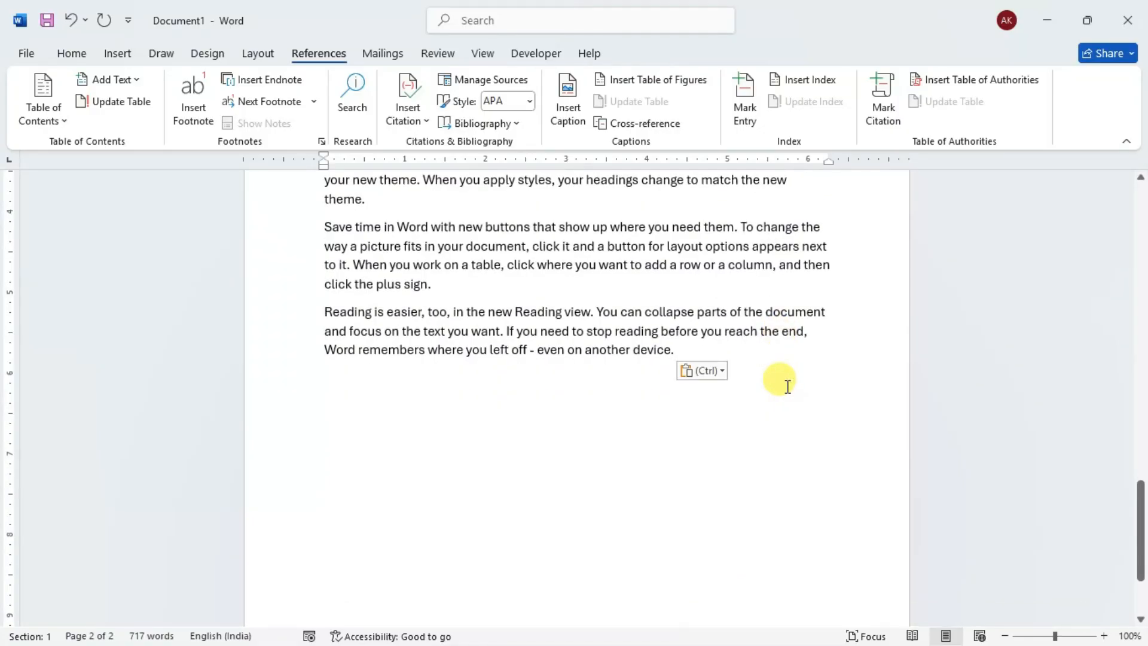
scroll(788, 385, "up", 10)
key("ctrl+v")
key("ctrl+v")
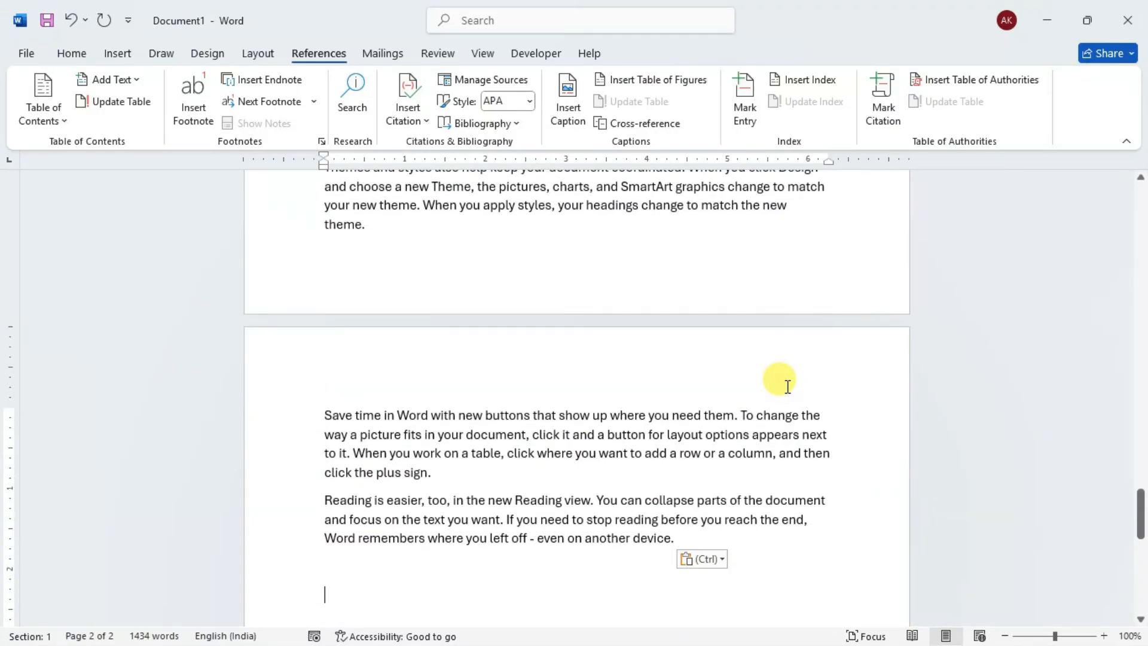
key("ctrl+v")
key("ctrl+v")
key("ctrl+v")
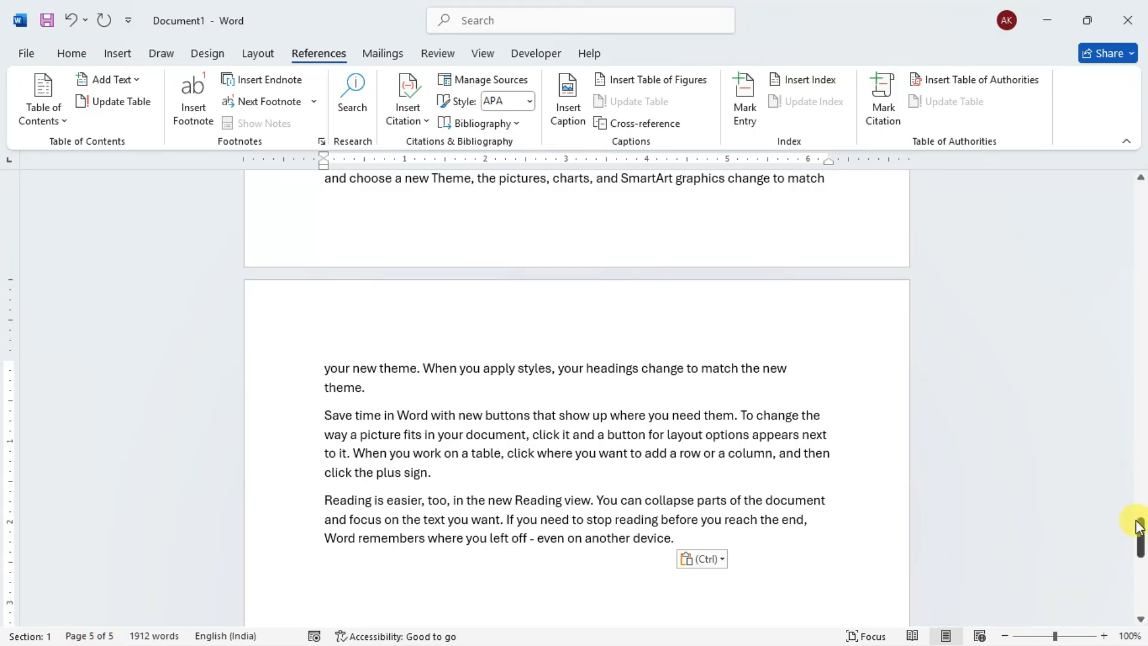
- Place the cursor at the very start of the document and show multiple pages at once
left_click_drag(1138, 533, 1140, 203)
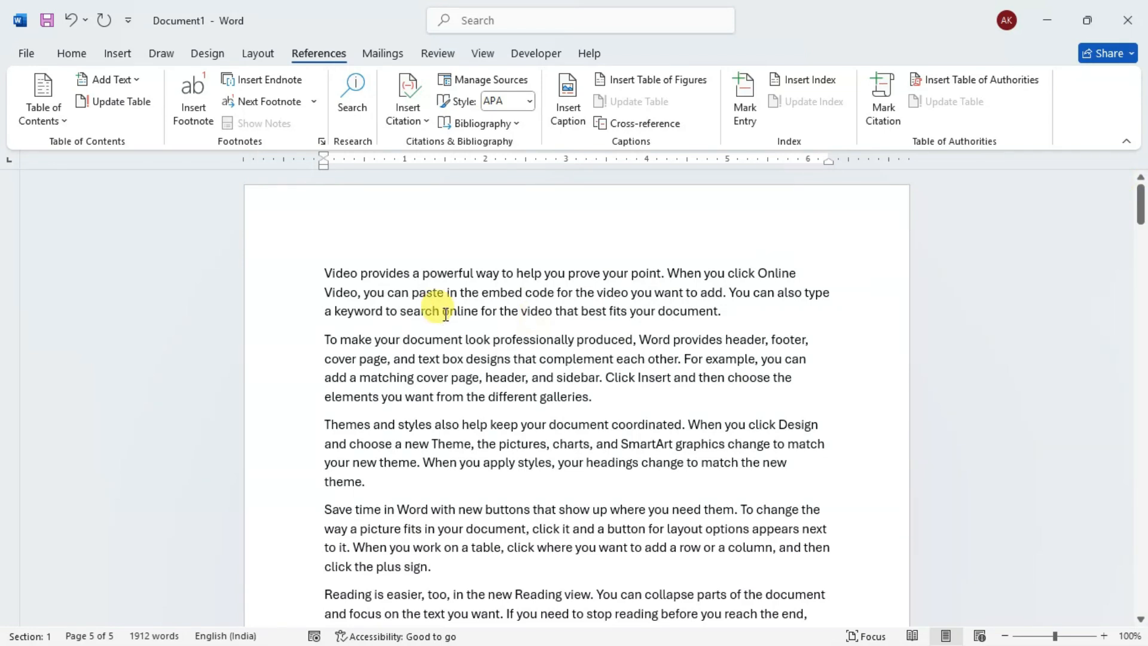
left_click(322, 269)
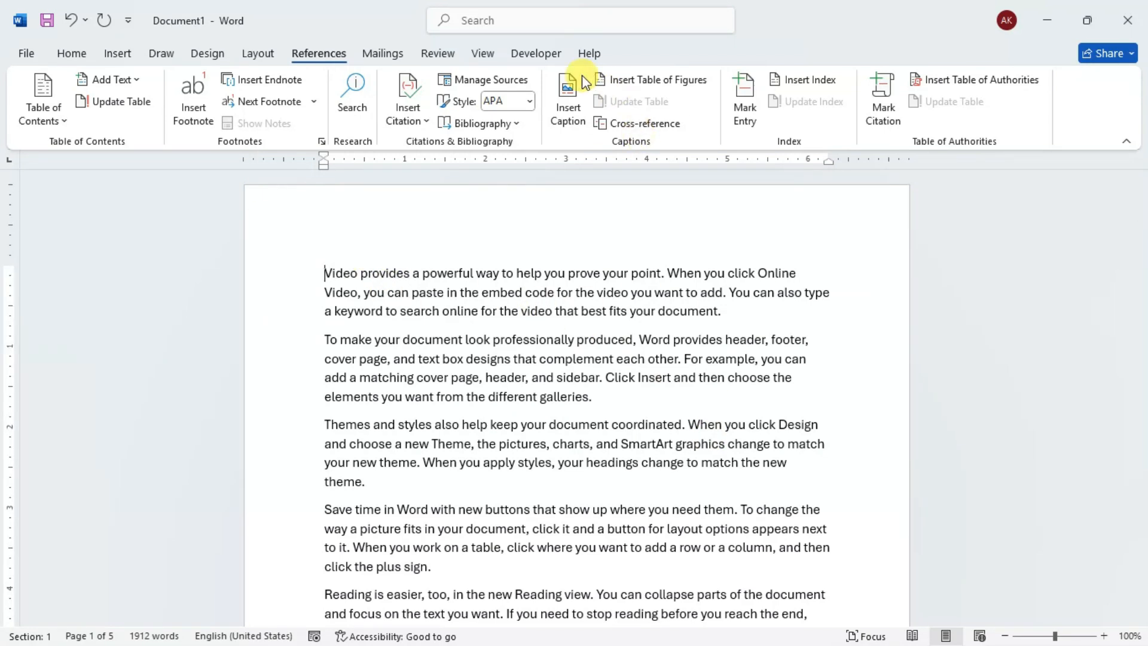
left_click(484, 55)
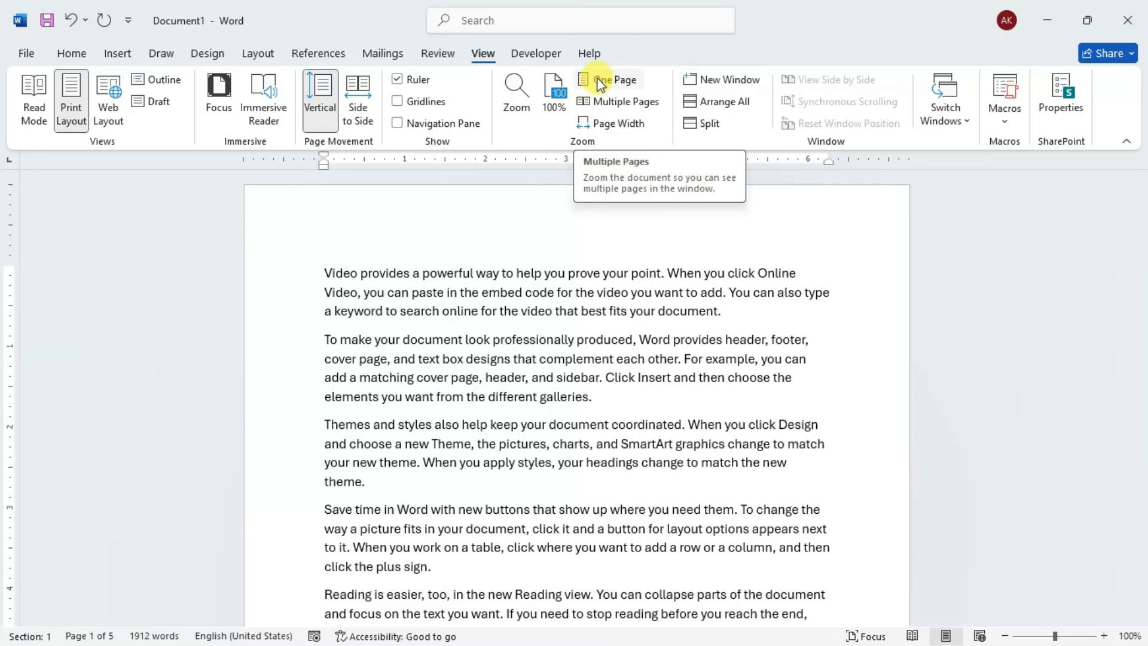
left_click(587, 103)
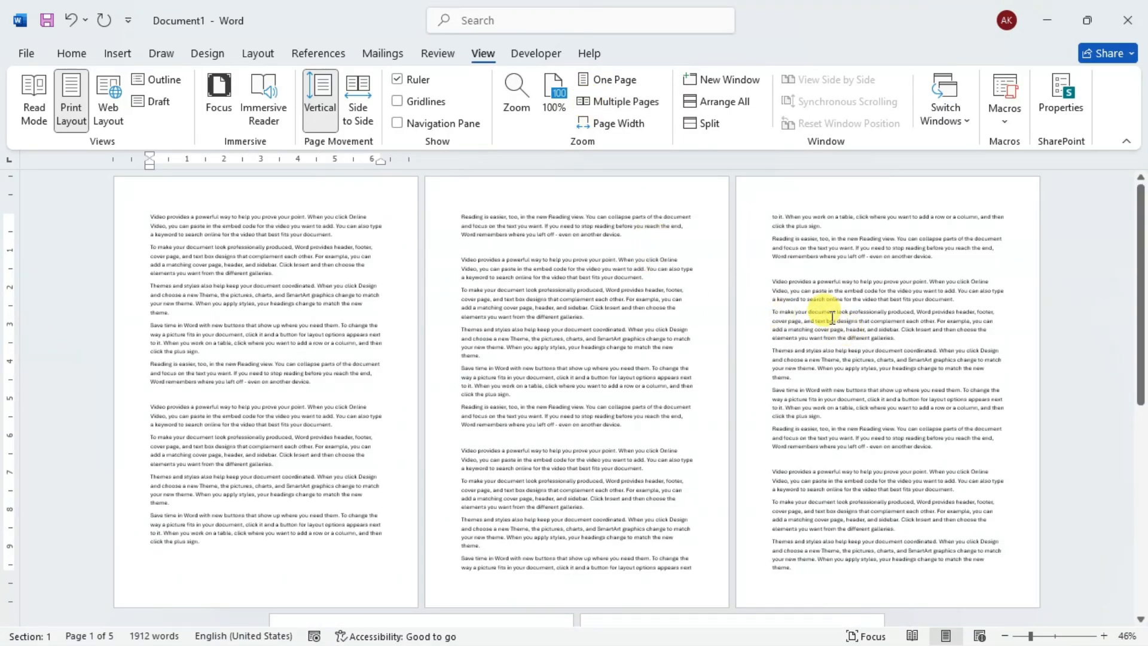
- Insert a blank line above the first paragraph and enter "Book 1" there in the Title style
left_click(319, 55)
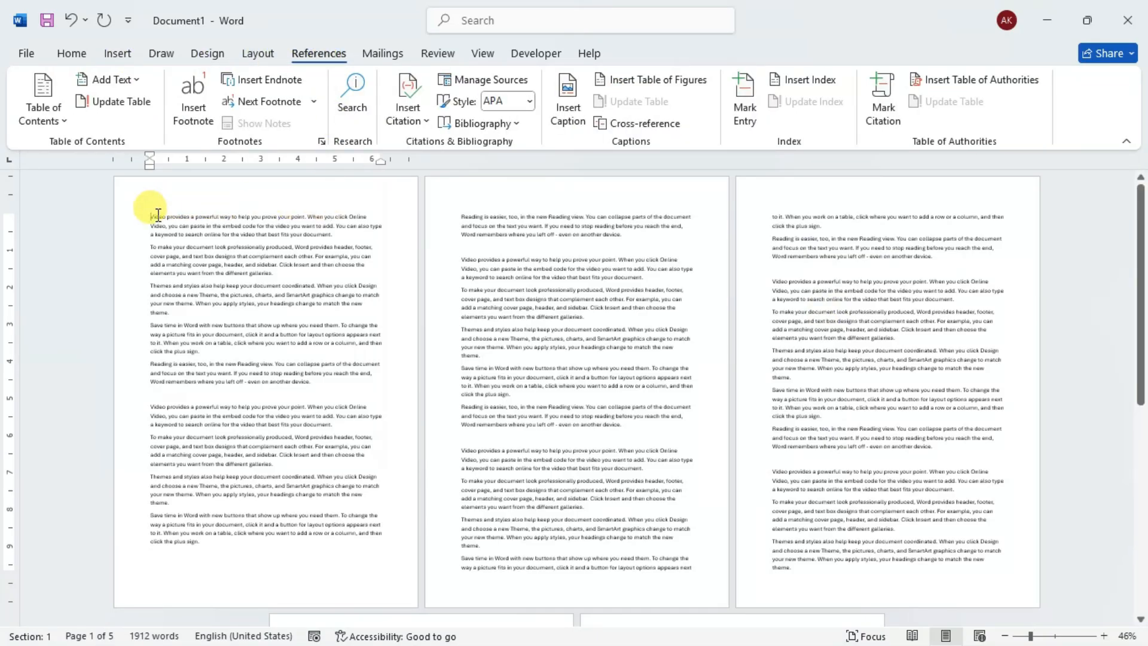
key("Return")
key("Up")
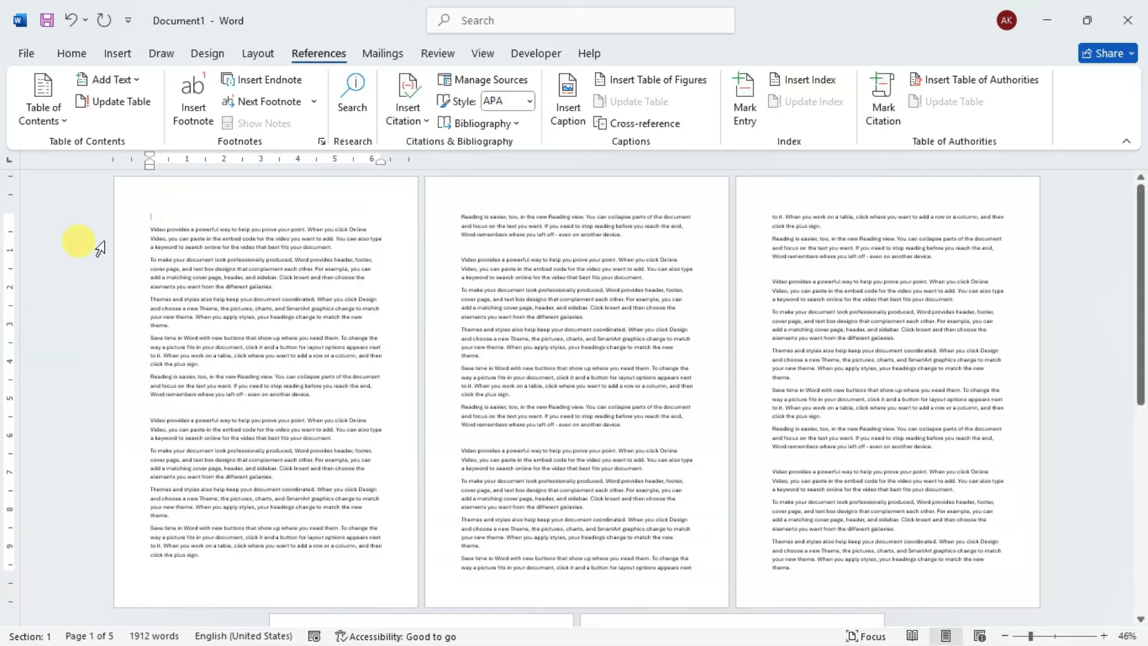
left_click(73, 54)
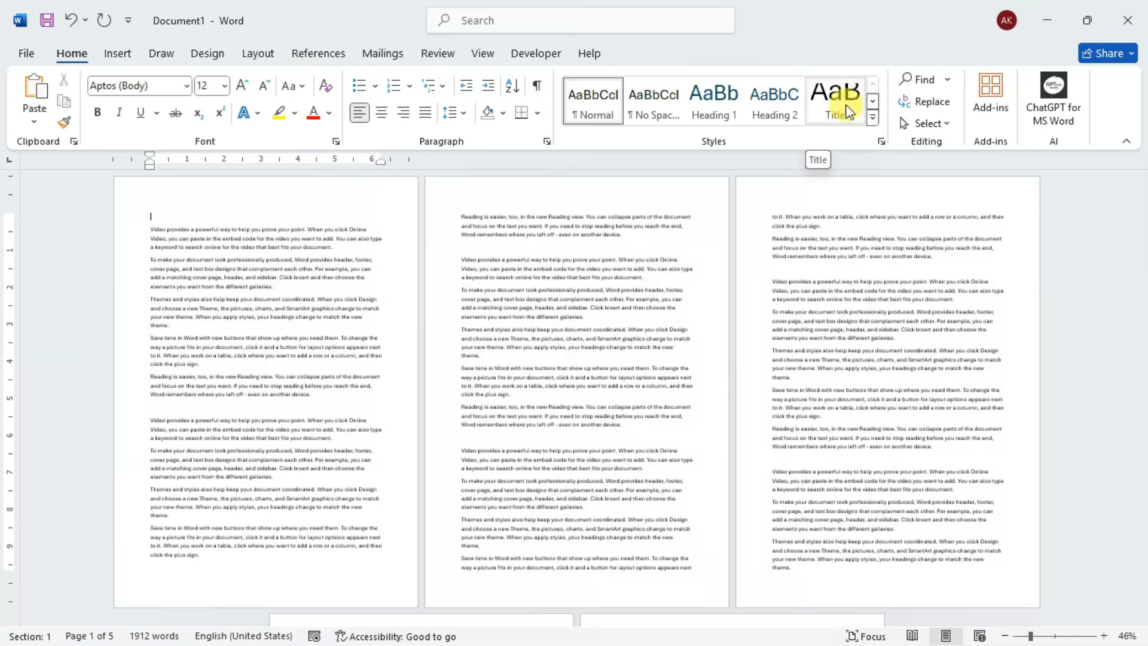
left_click(845, 102)
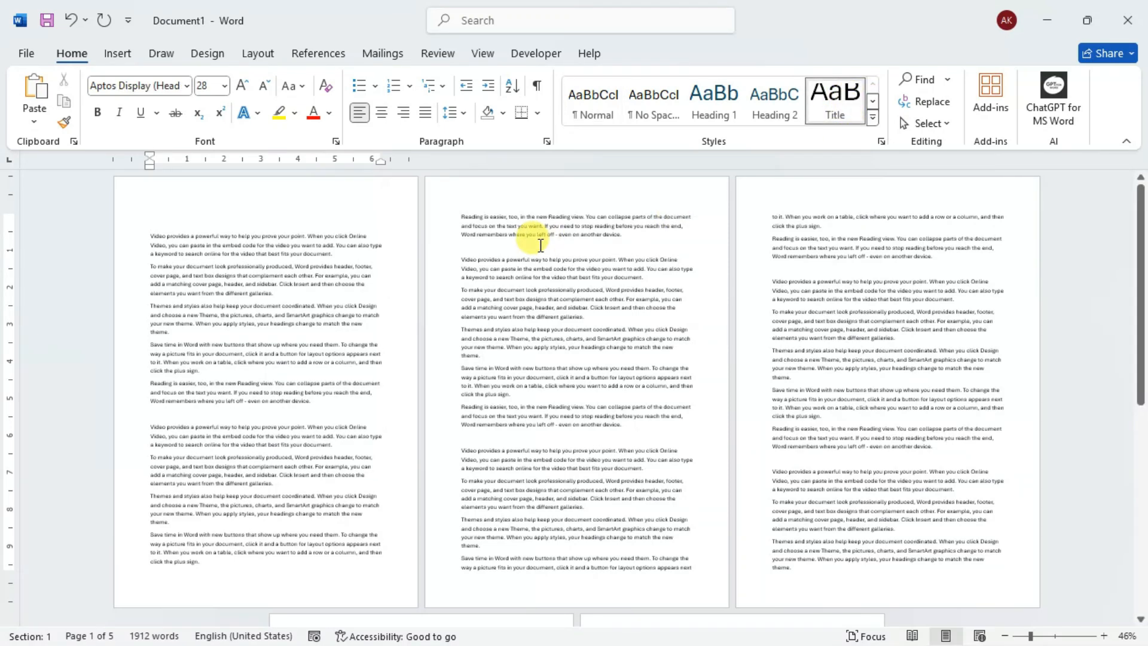
type("b")
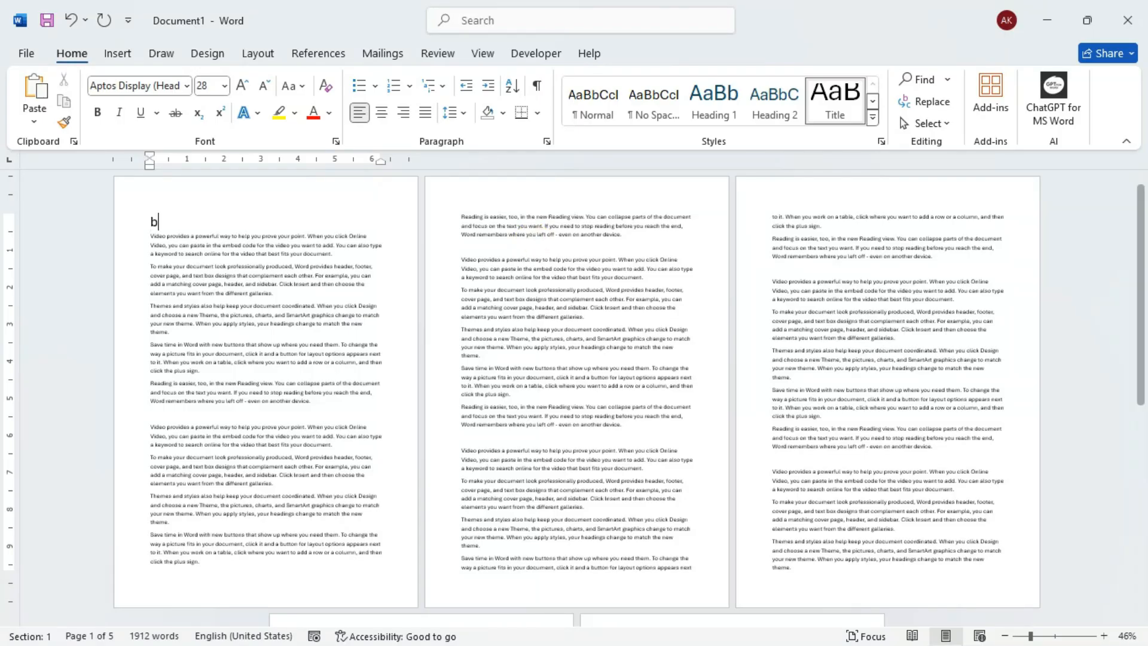
type("ook 1")
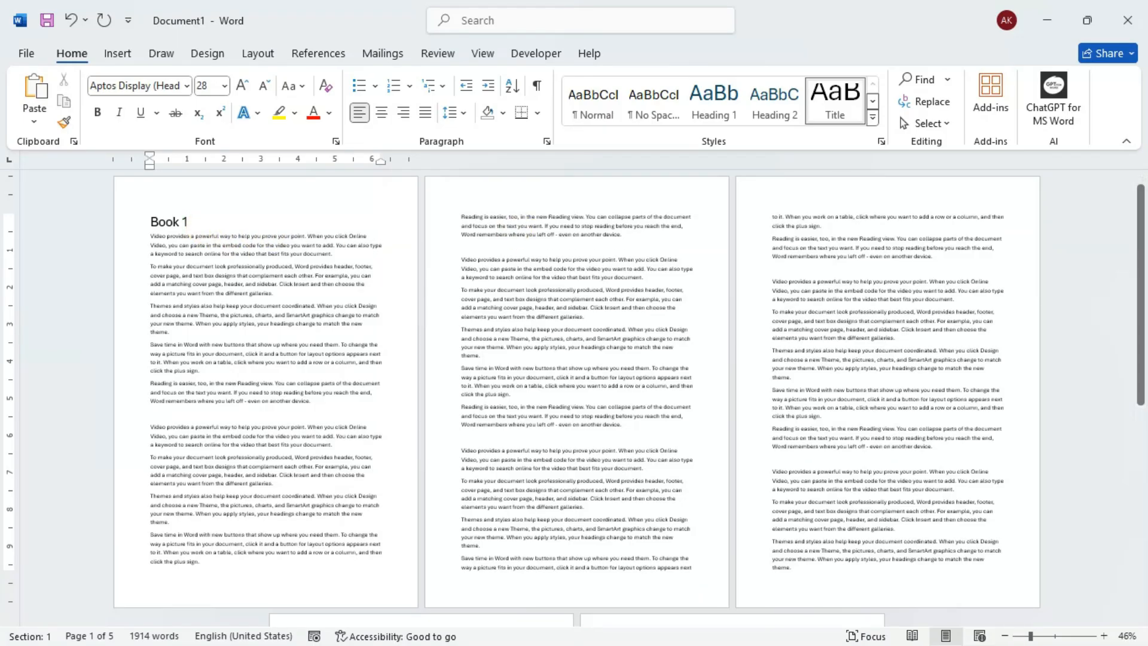
- Add the heading "Data Smart -1" in the Heading 1 style on a new line beneath the title
key("Return")
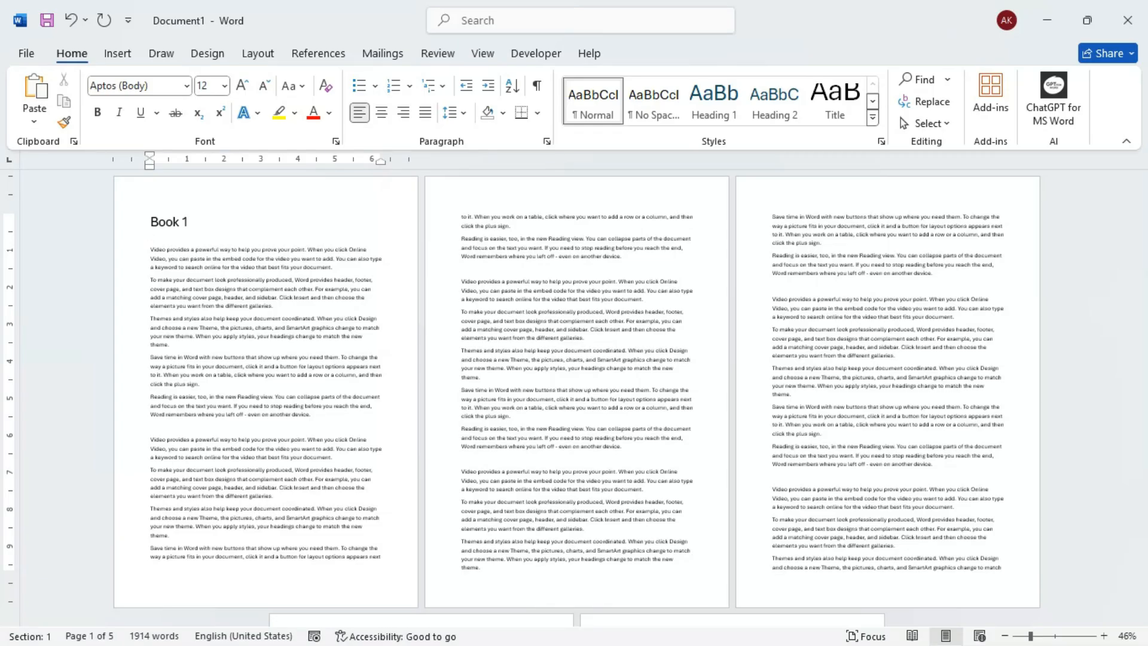
left_click(719, 105)
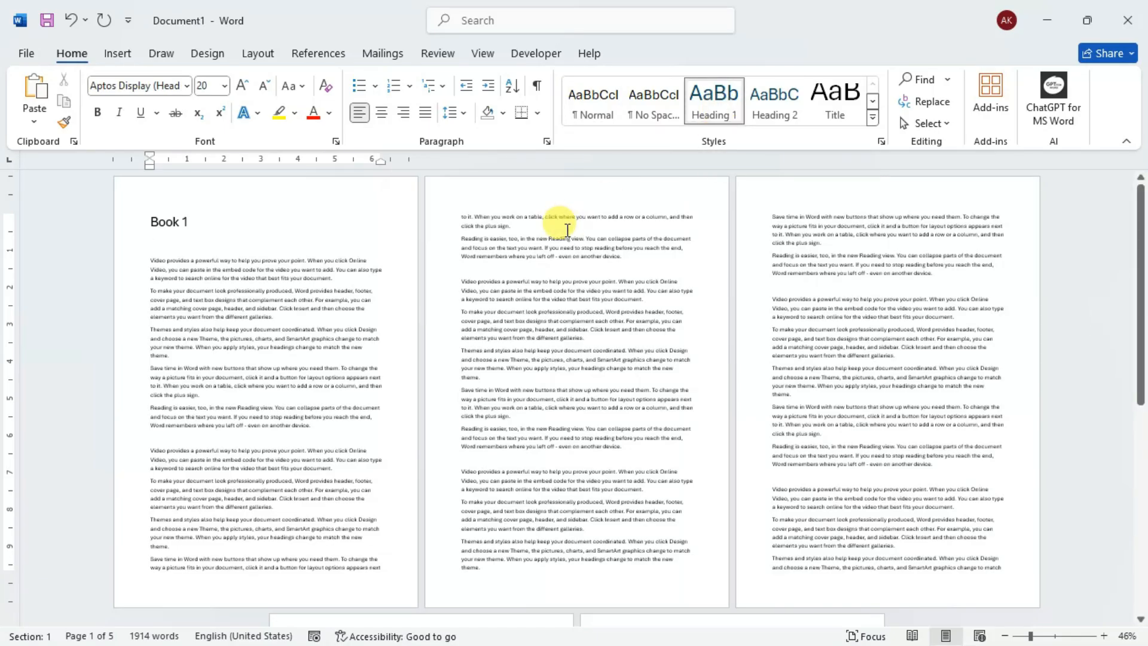
type("DA")
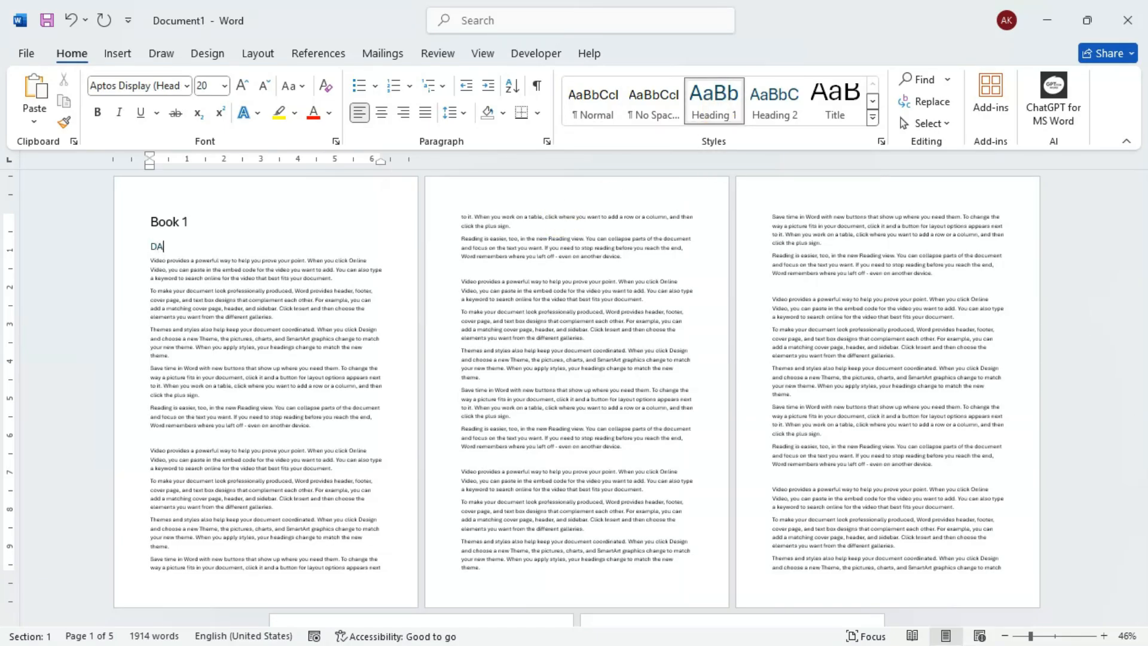
type("TA S")
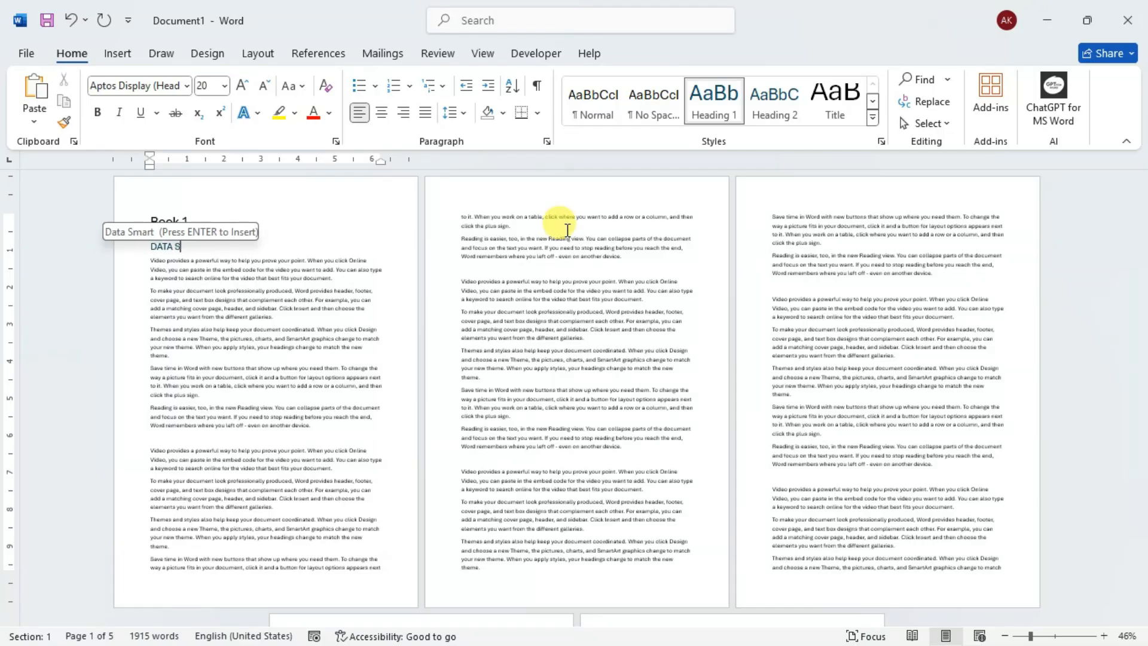
type("M")
key("Return")
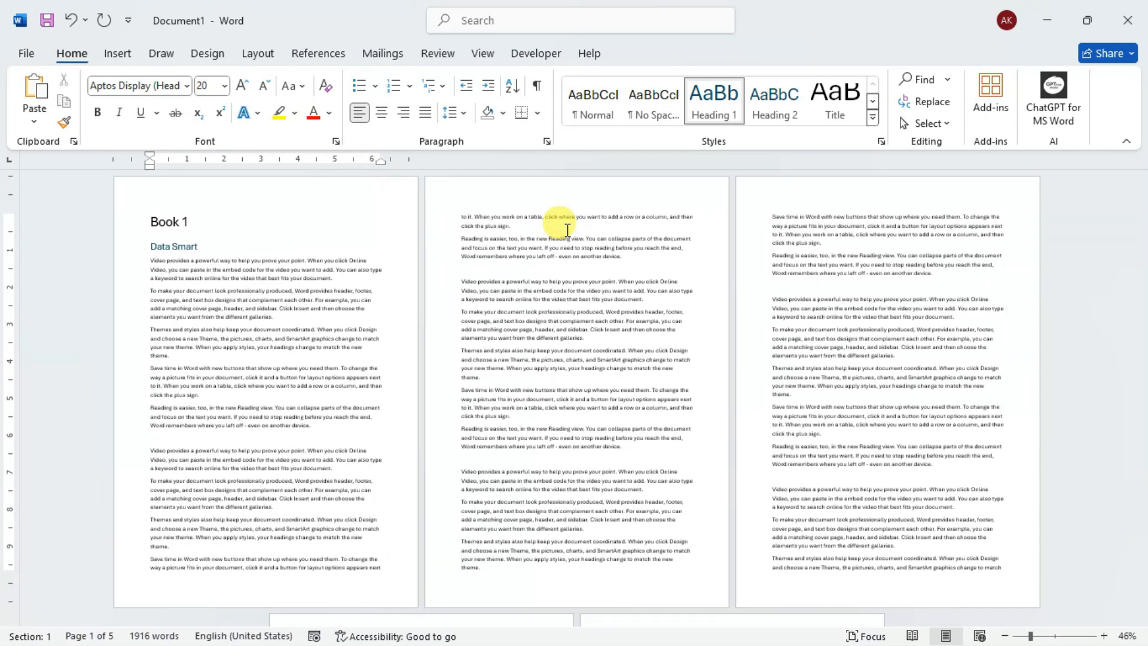
type("-1")
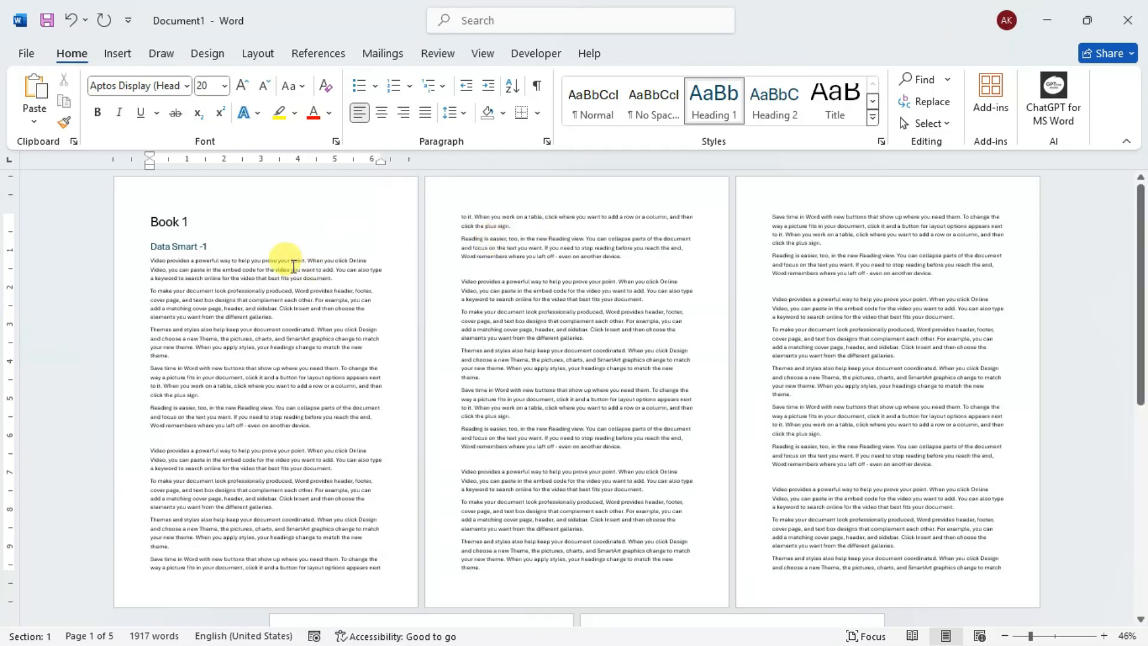
- Add the heading "Data Smart -2" in the Heading 1 style on the first blank line of page 2
left_click(479, 266)
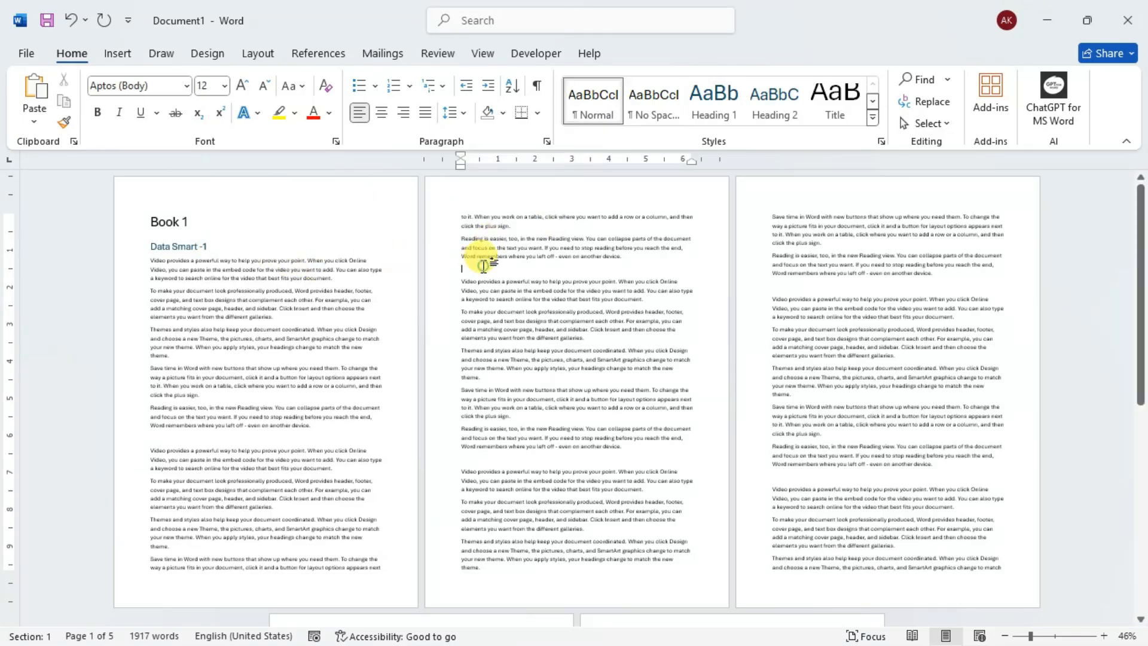
left_click(713, 112)
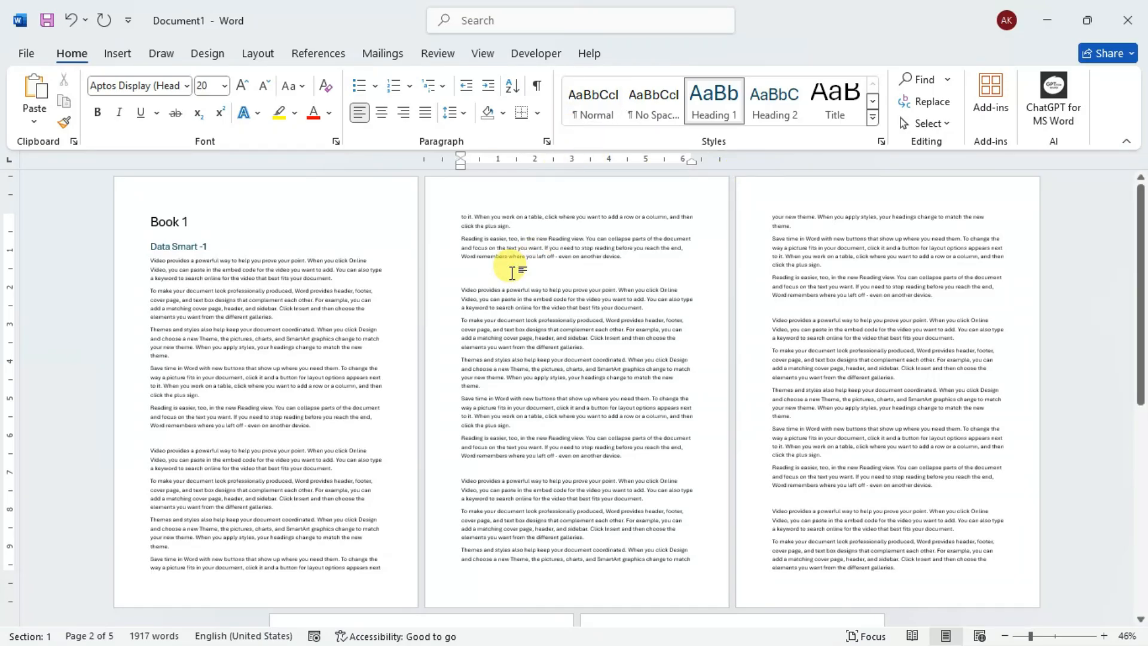
type("DATA")
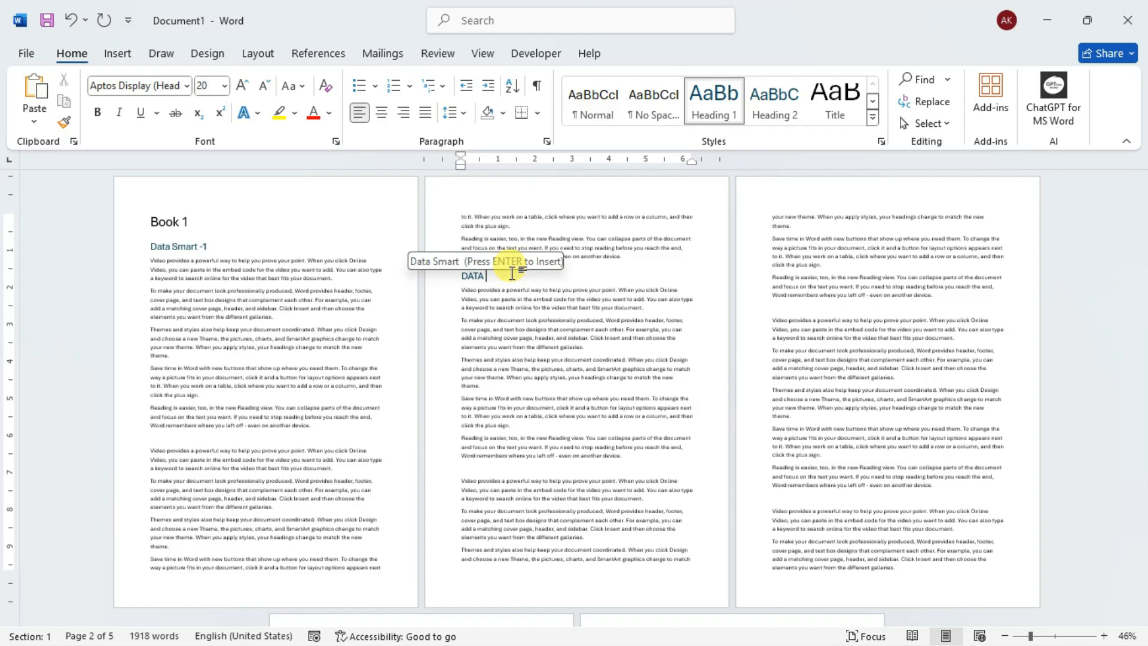
key("Return")
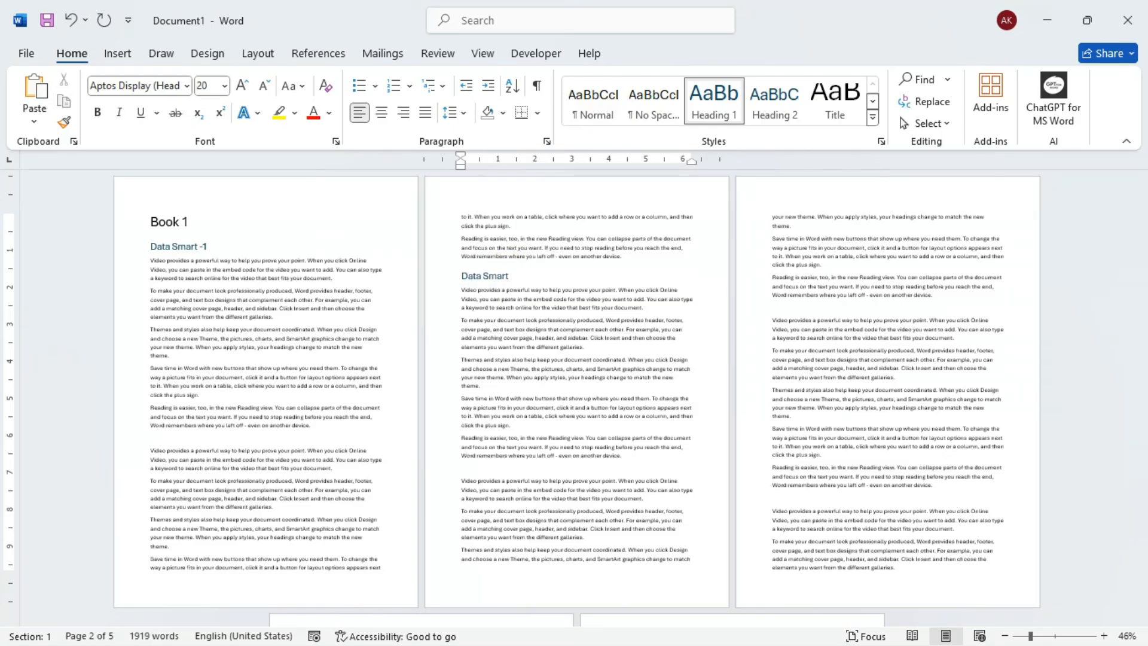
type("-2")
- Enter "Data Smart-3" on the first blank line of page 3 and apply the Heading 1 style
left_click(813, 306)
type("DATA")
key("Return")
type("-3")
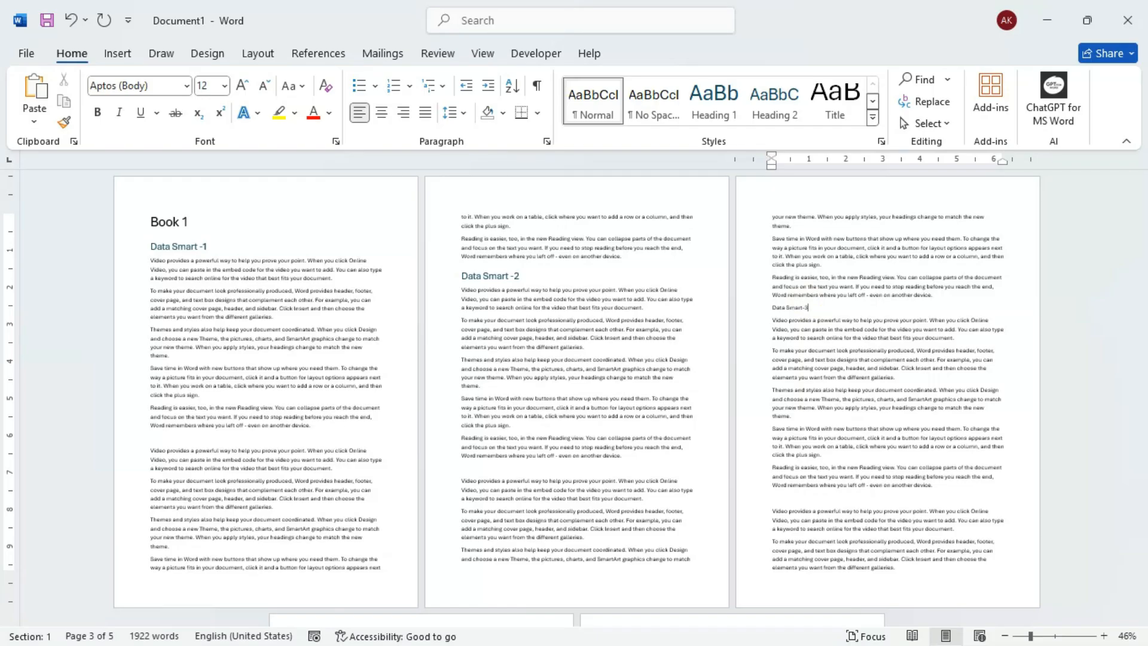
left_click(737, 118)
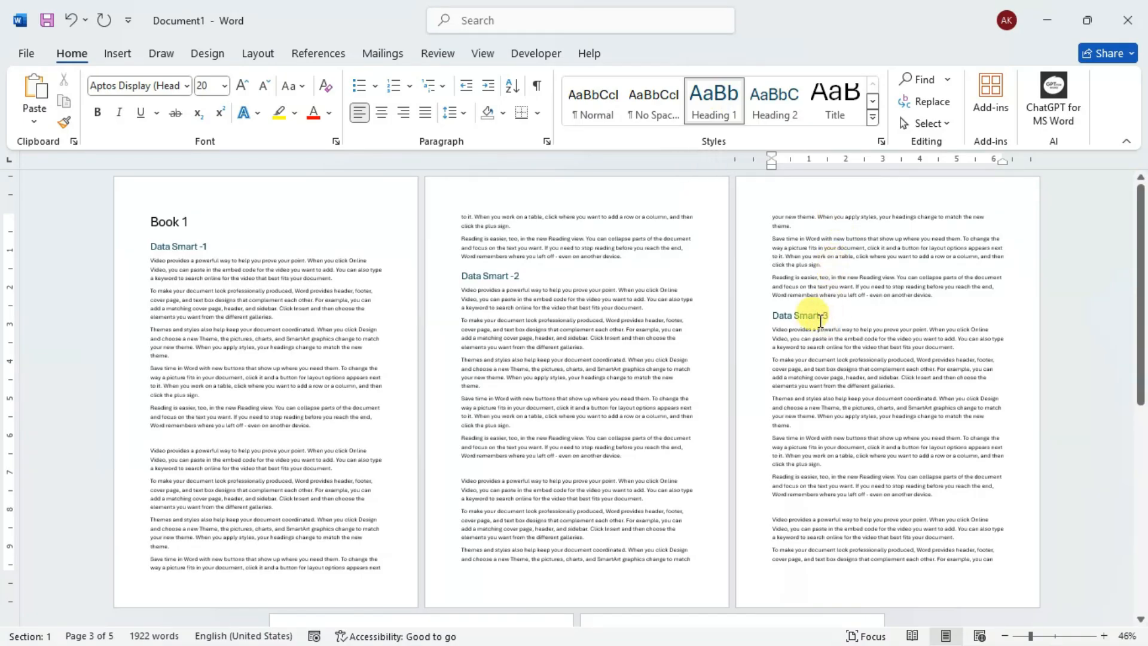
left_click(209, 235)
left_click(538, 272)
left_click(830, 305)
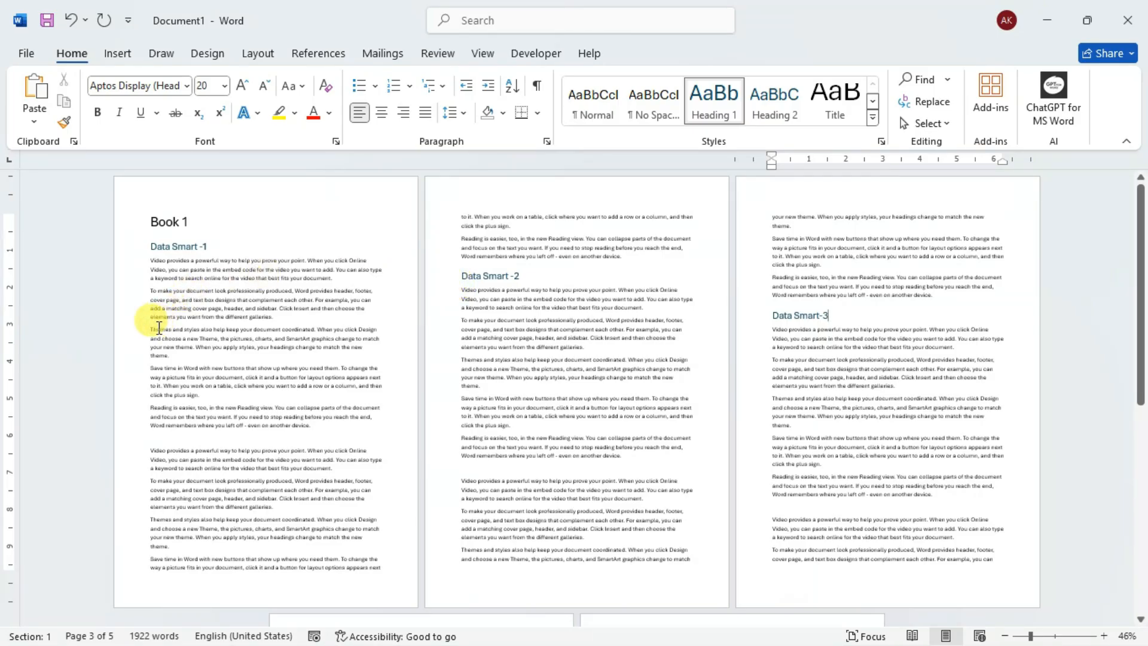
- Insert a blank line above the "Themes and styles" paragraph under Data Smart -1 and enter "COMPUTERS ?" there in the Heading 2 style
left_click(151, 326)
left_click(258, 314)
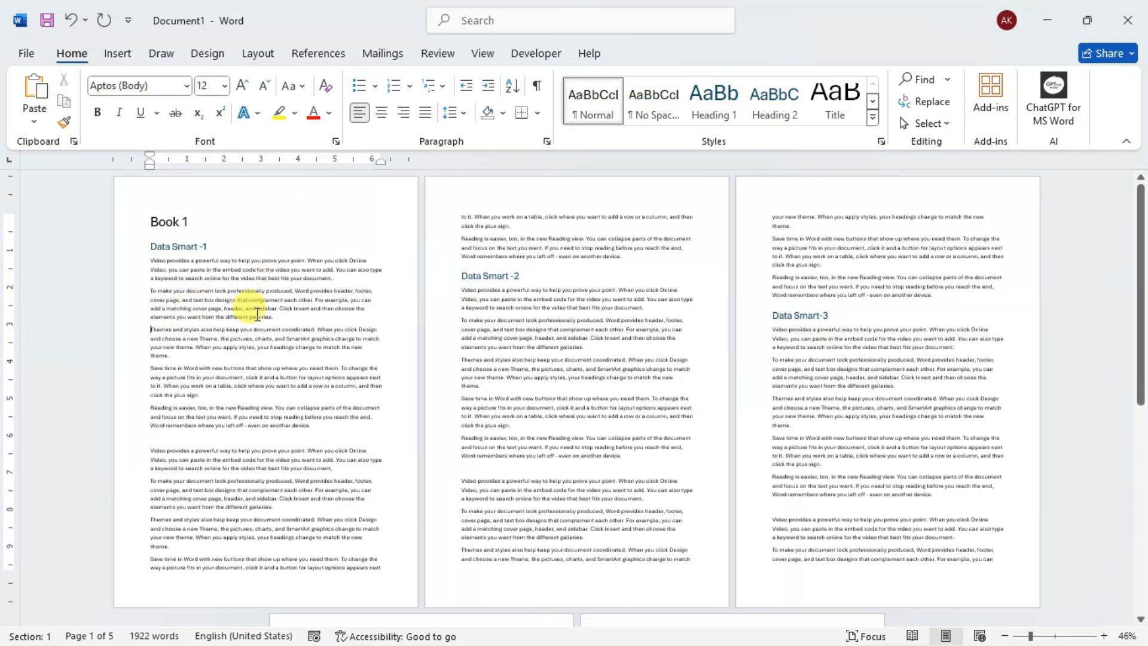
key("Return")
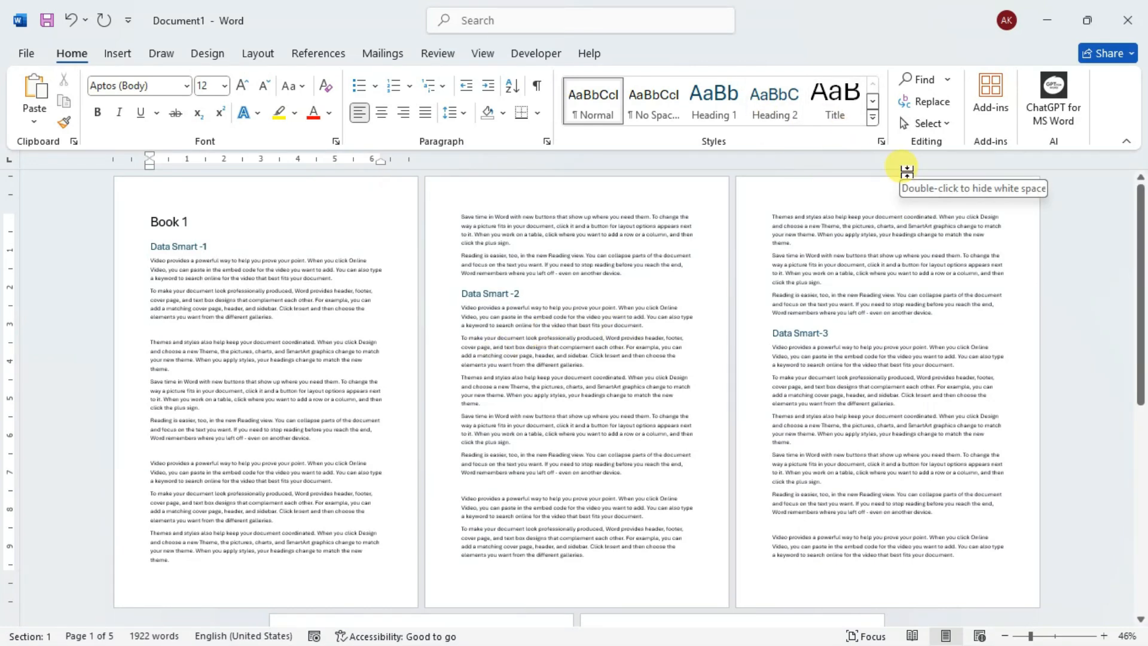
left_click(776, 102)
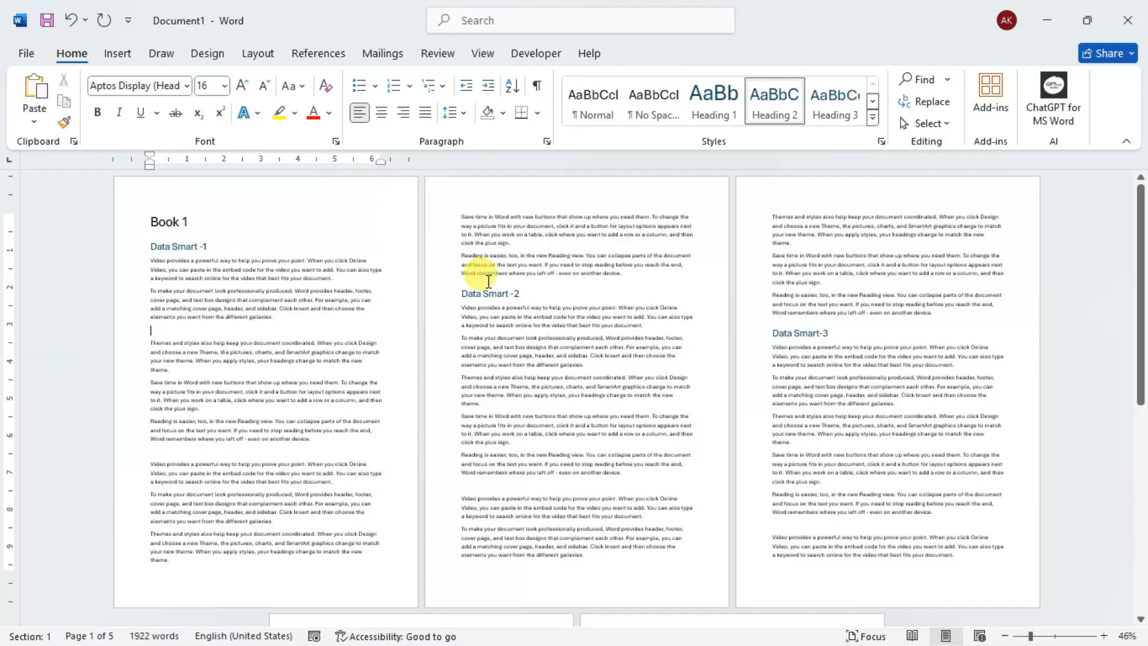
type("CO")
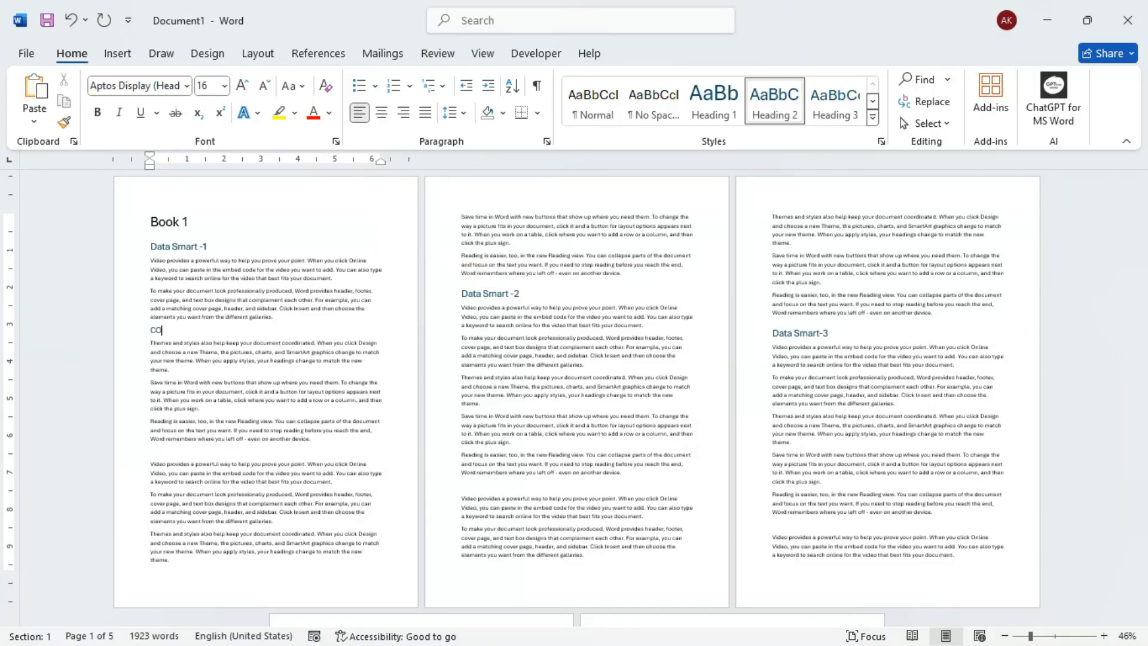
type("MPUTERS ?")
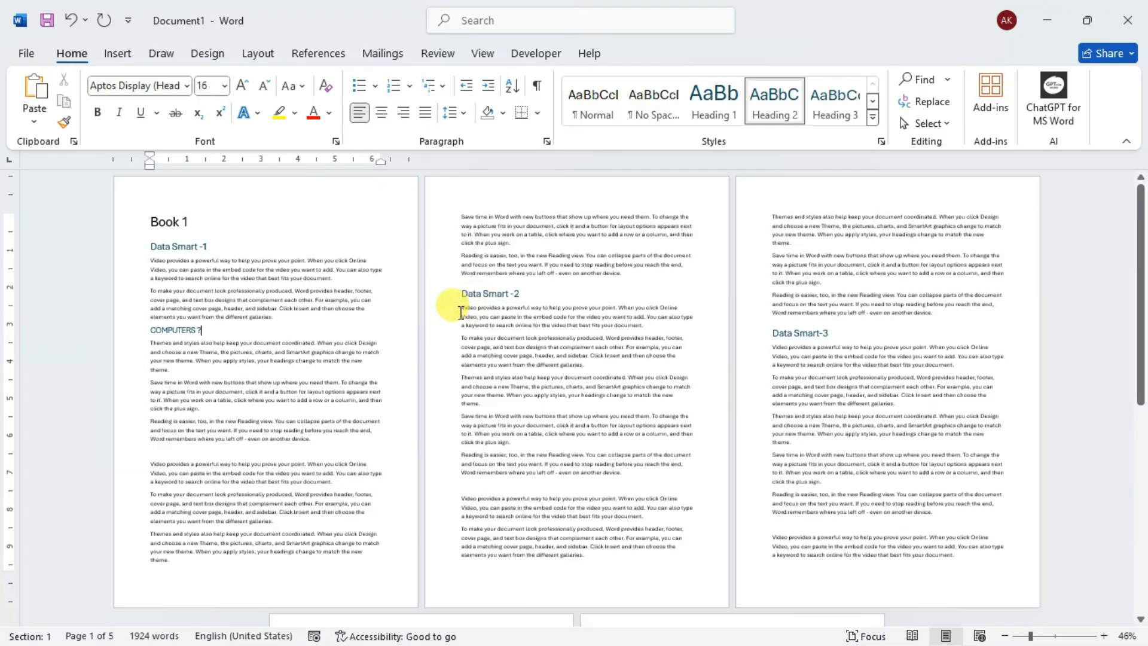
- Enter "DEVICES" in the Heading 3 style on the blank line in the lower half of page 1
left_click(175, 452)
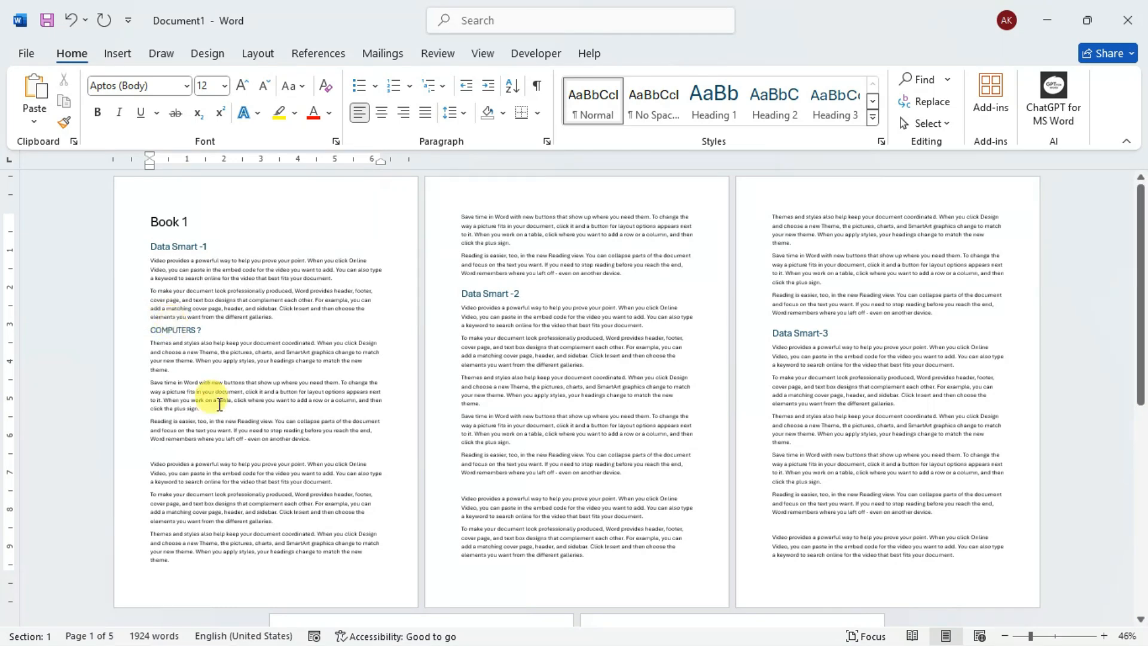
left_click(841, 120)
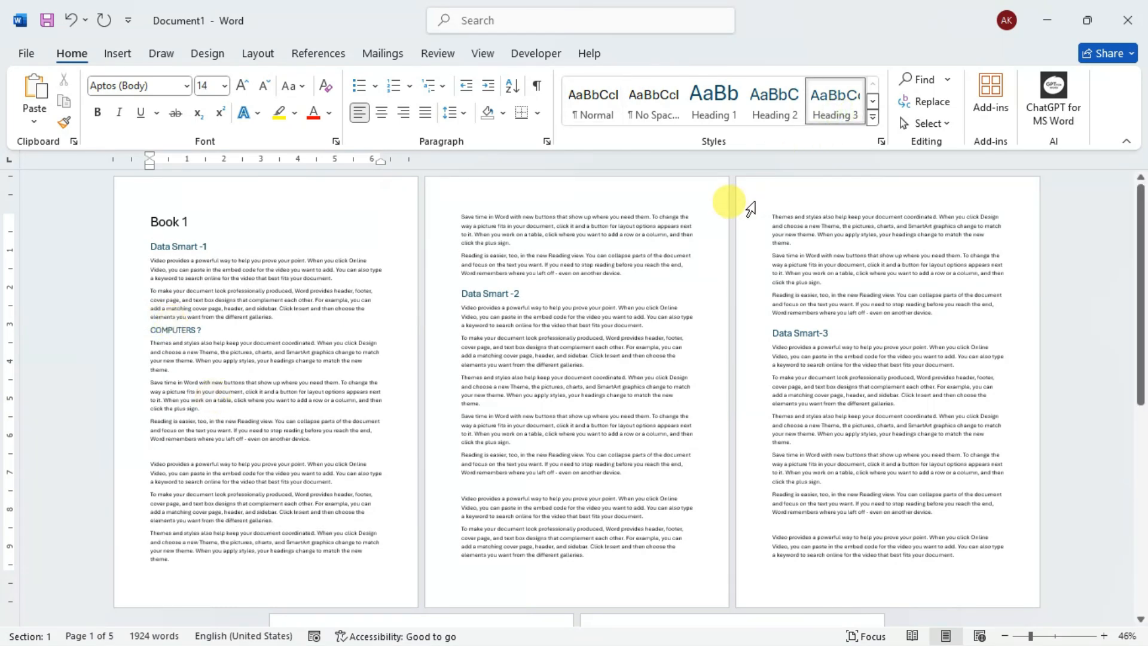
type("DEVICES")
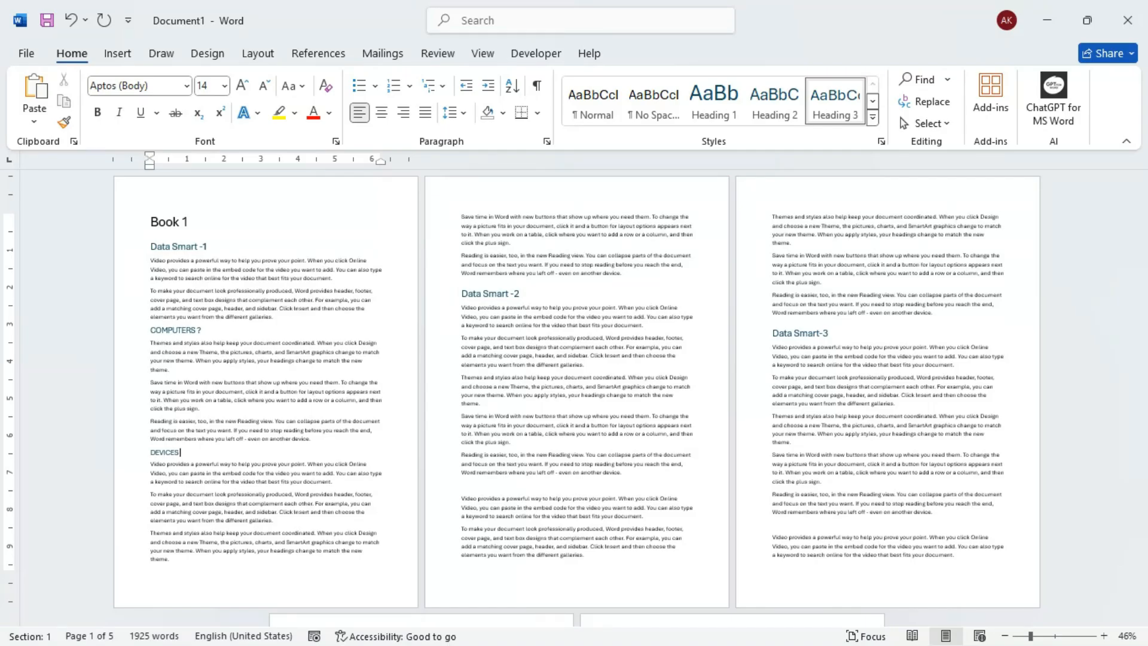
left_click(173, 247)
left_click(183, 331)
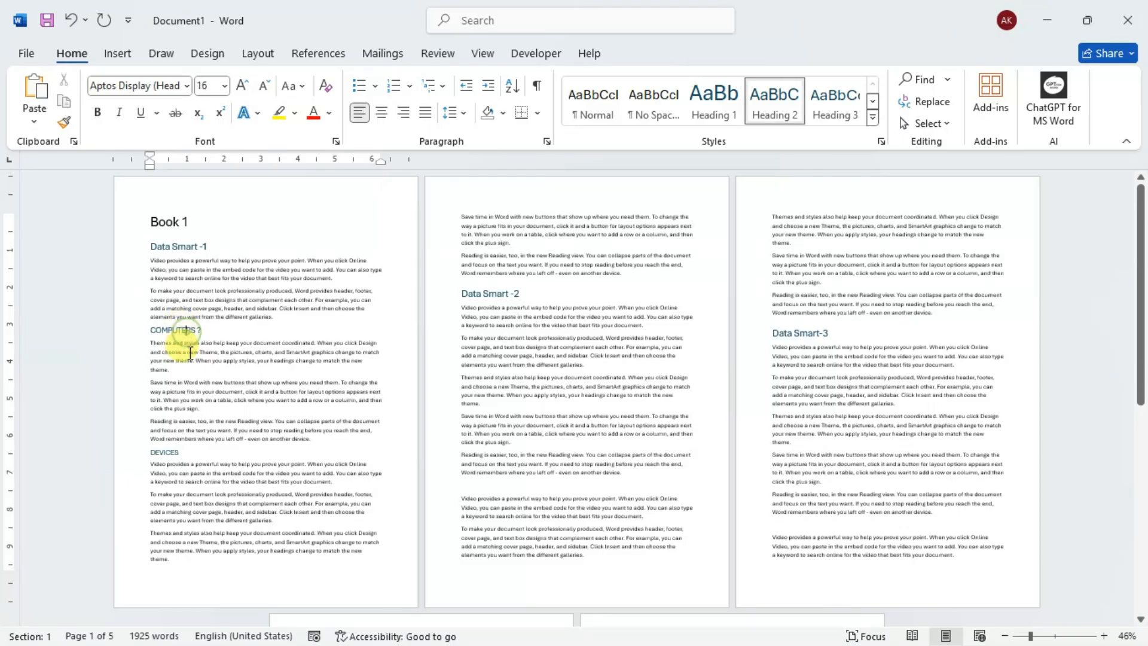
left_click(167, 453)
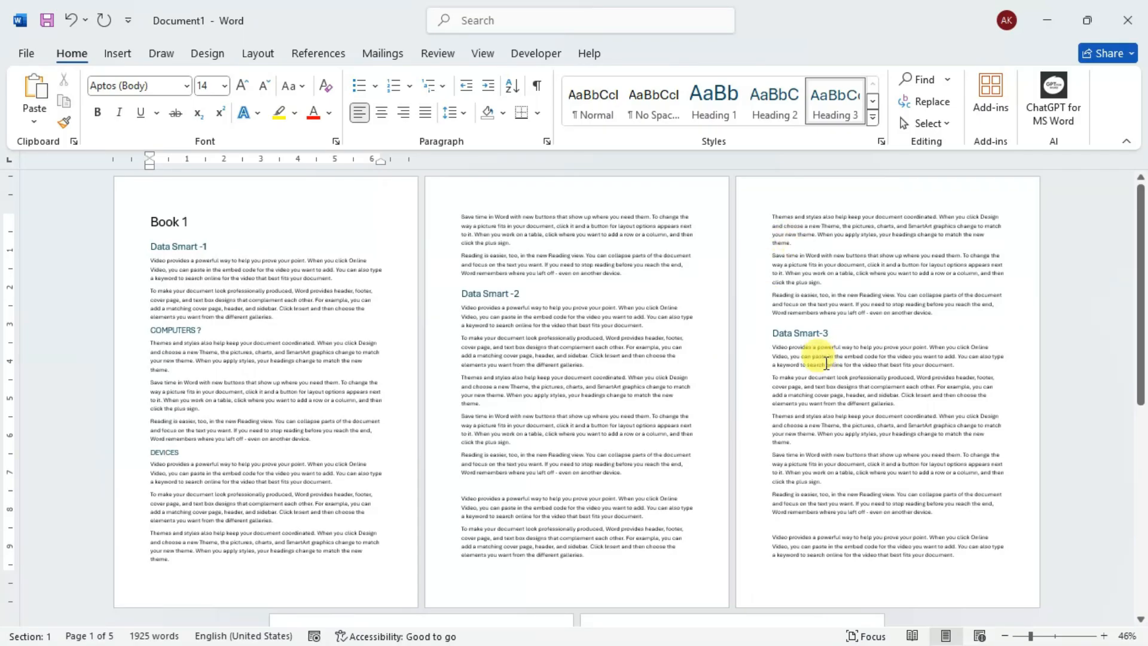
- Enter "INPUT AND OUTPUT ?" in the Heading 2 style on the blank line below the Data Smart -2 text on page 2
left_click(485, 483)
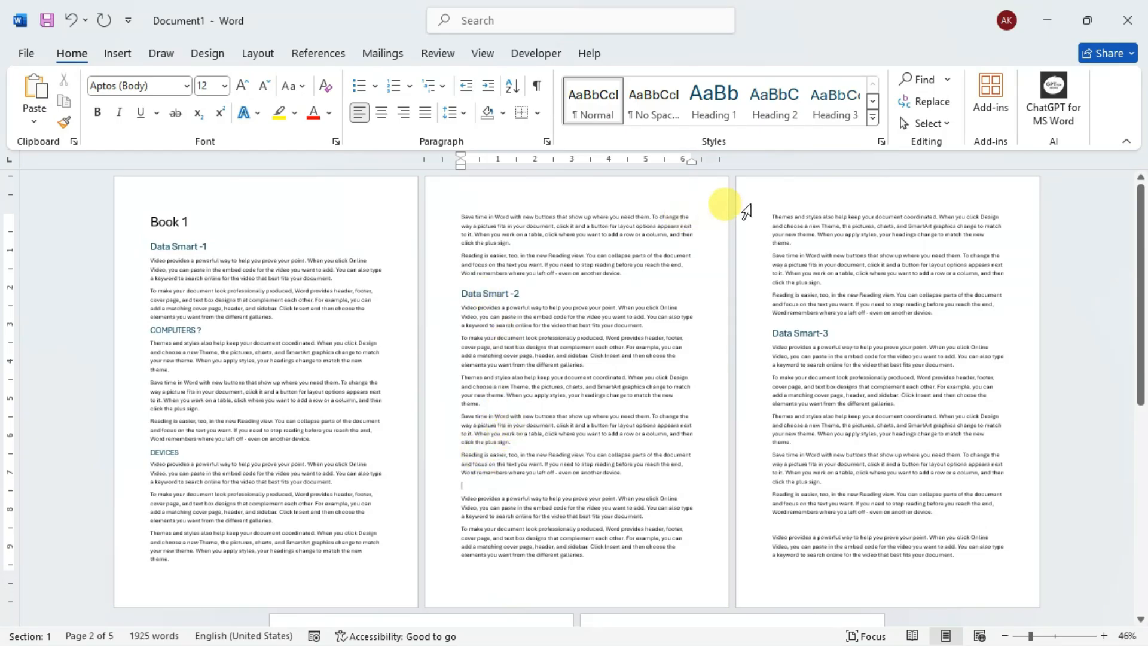
left_click(778, 105)
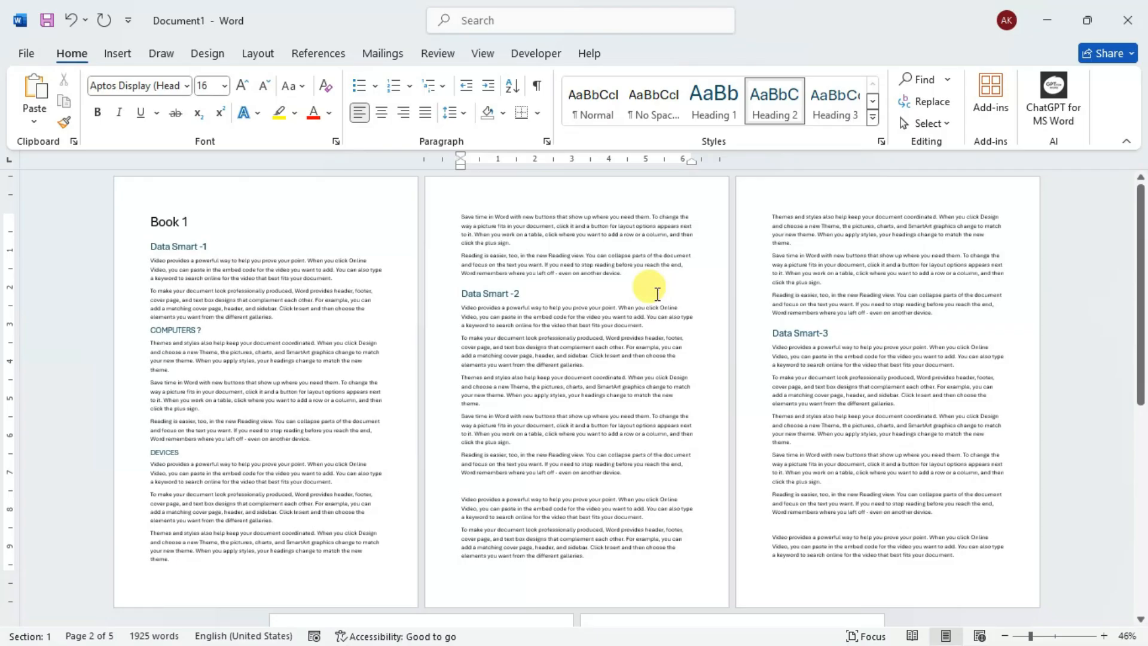
type("IN")
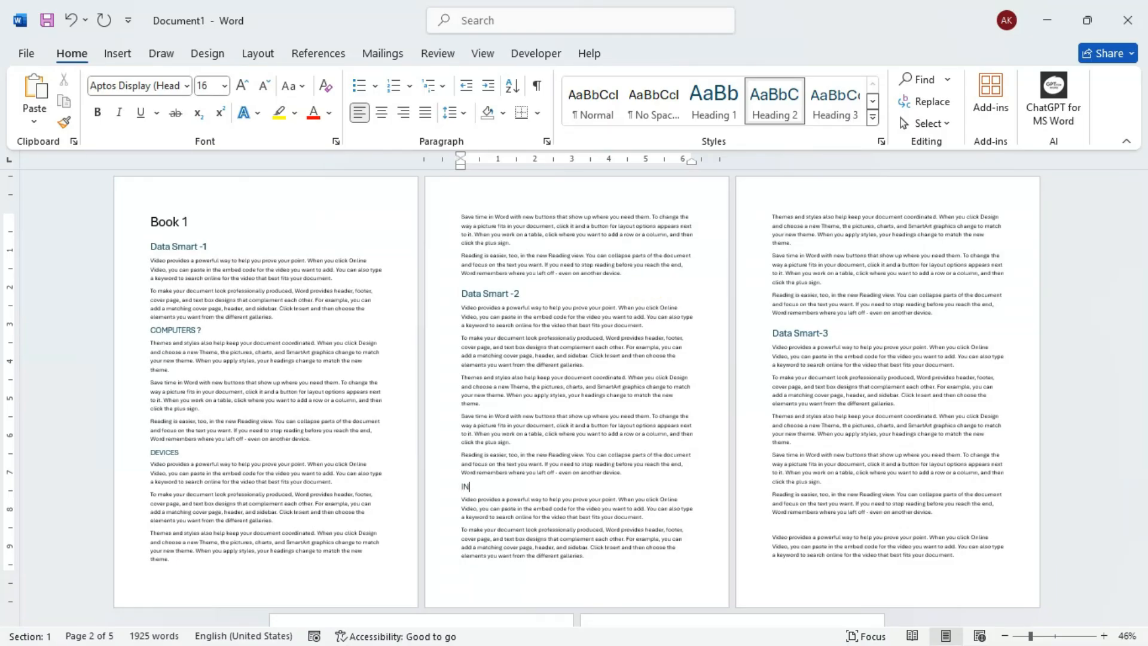
type("PUT AND OUTPUT ?")
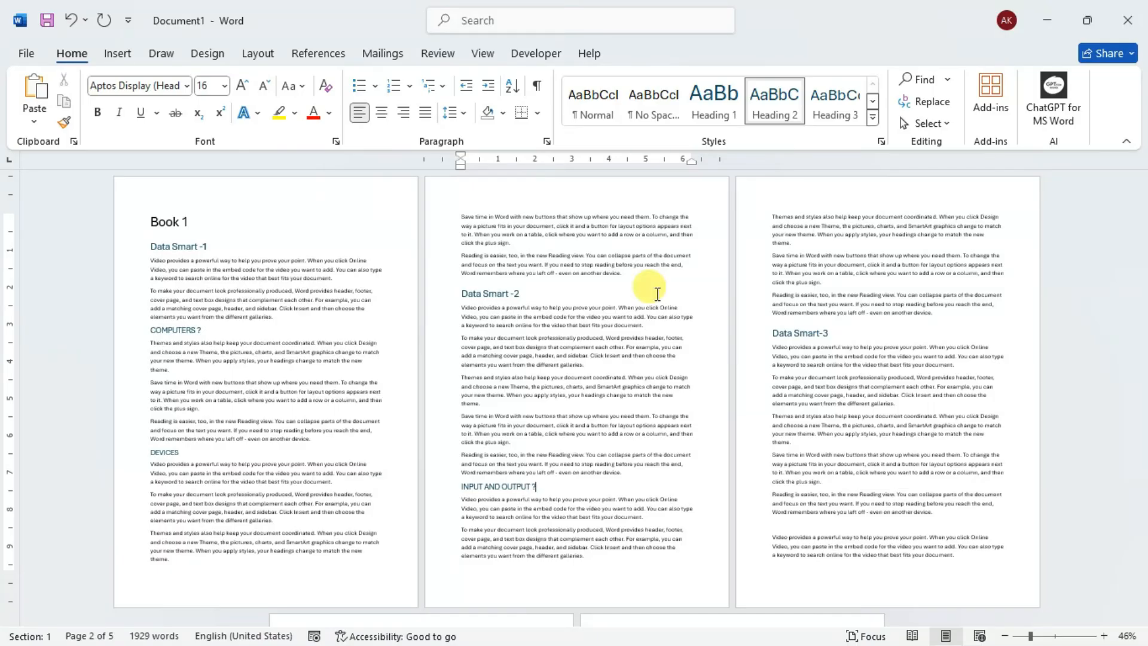
- Enter "MEMORY ?" in the Heading 2 style on the blank line near the end of page 3
left_click(789, 525)
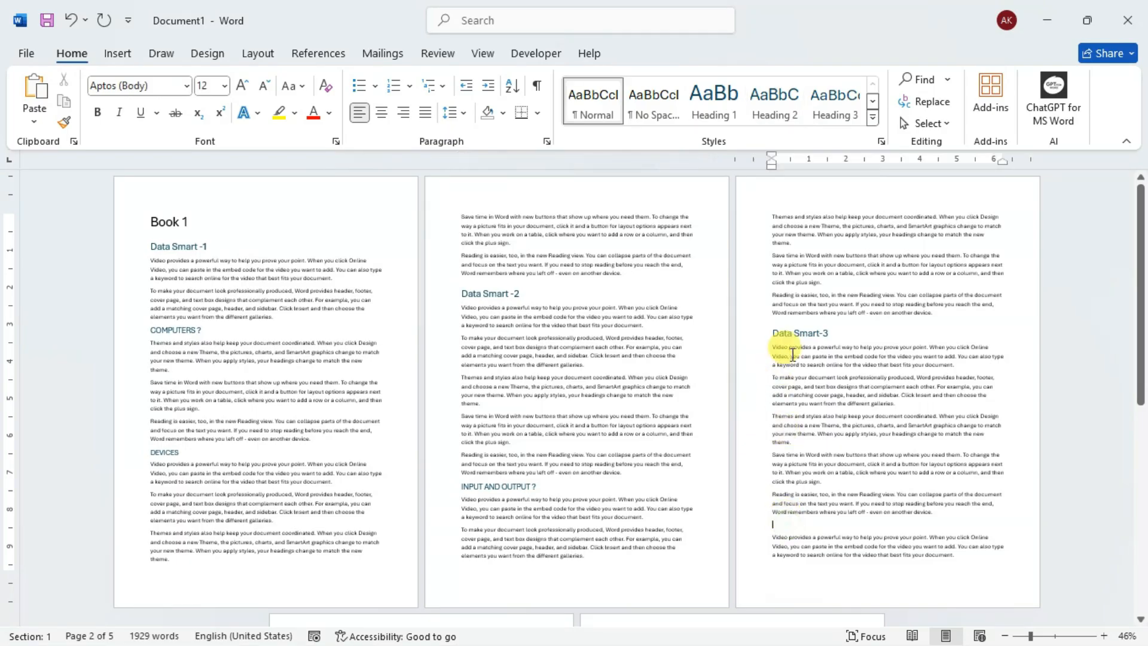
left_click(788, 109)
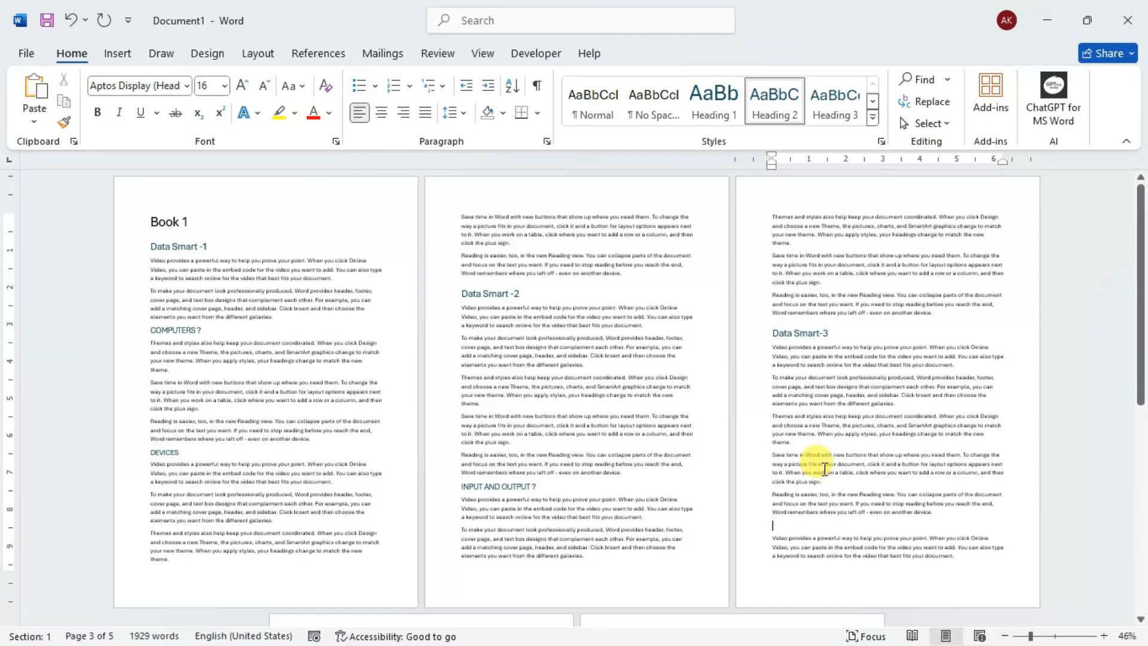
type("MEMORY")
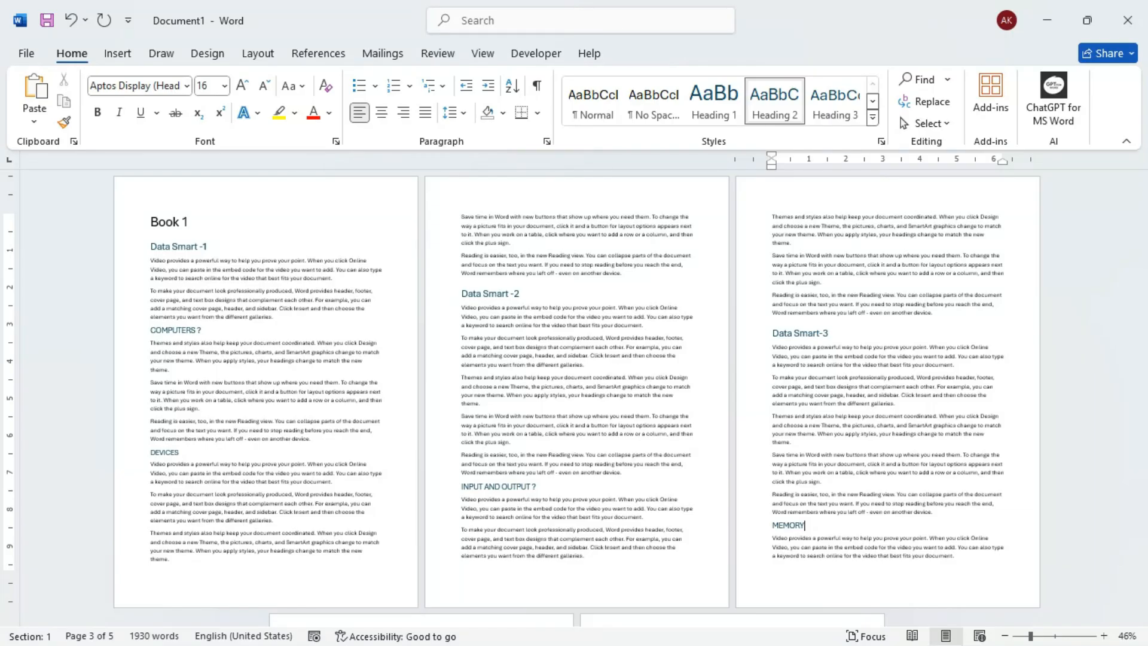
- Enter "DATA SMART - 4" on the blank line of page 4 and apply the Heading 1 style
scroll(824, 468, "down", 10)
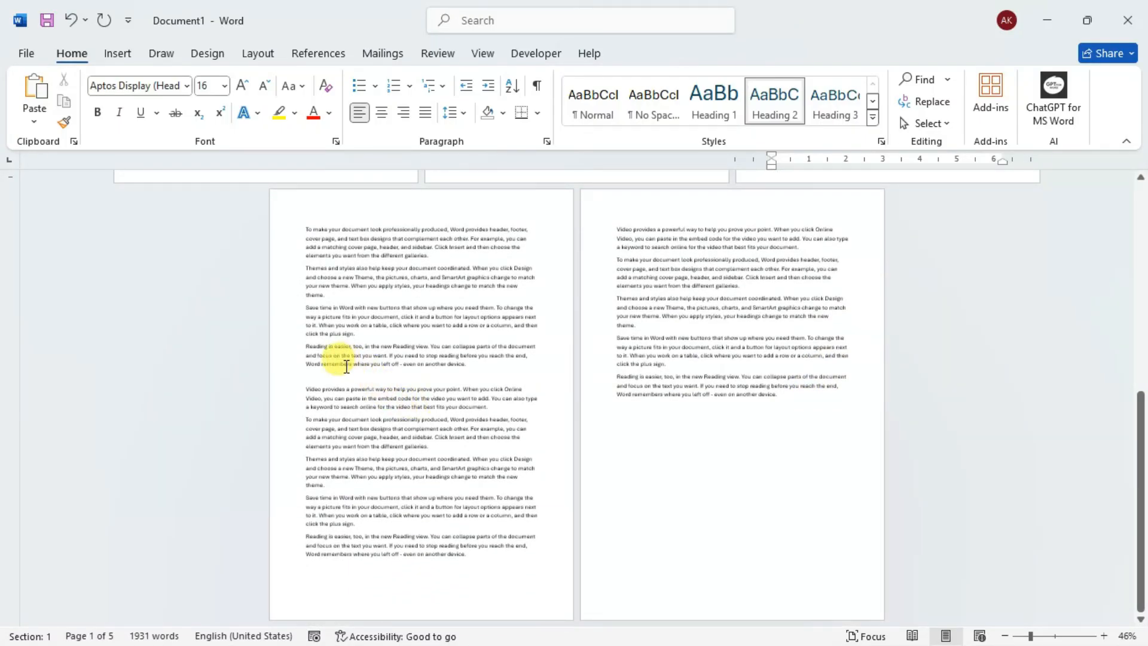
left_click(318, 376)
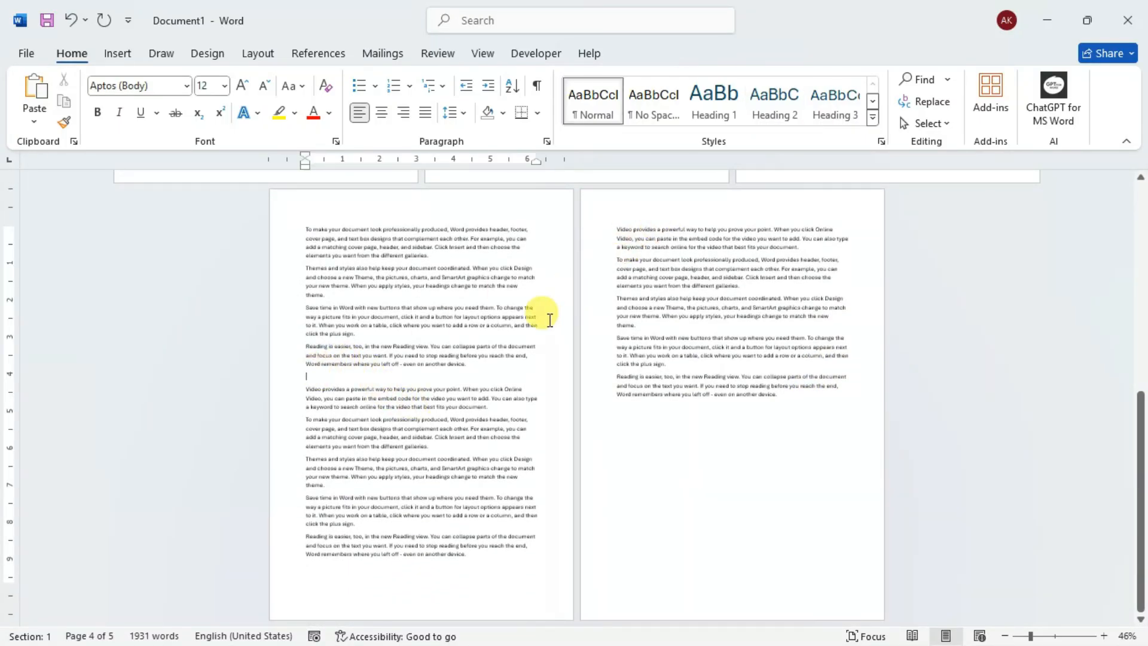
type("Dr")
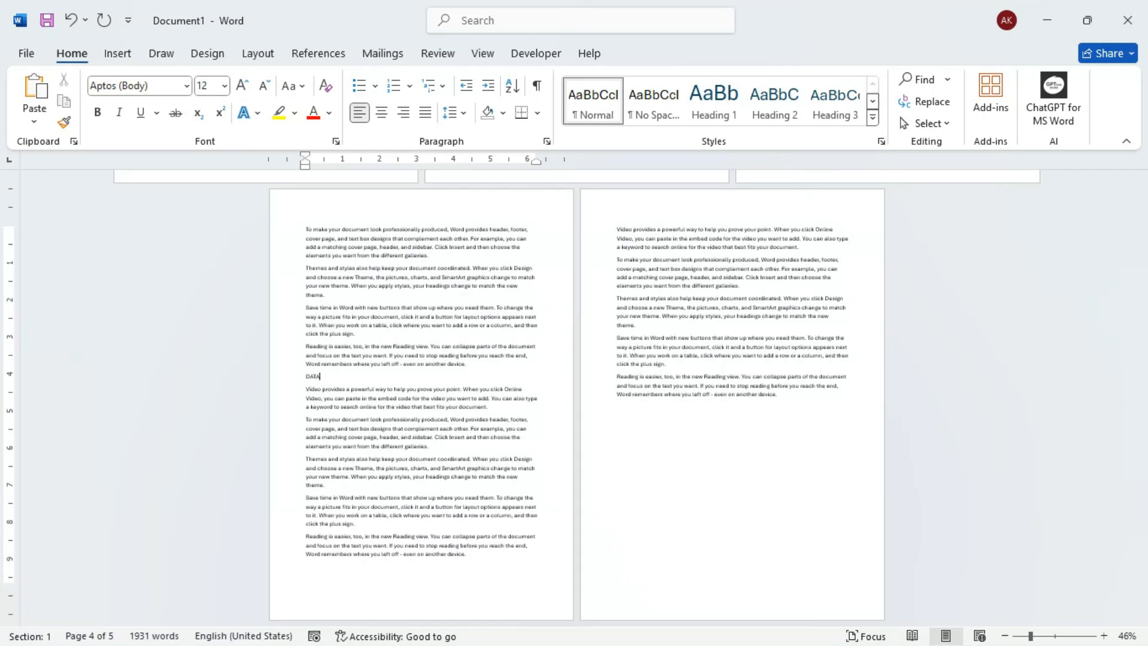
type("TA SMA")
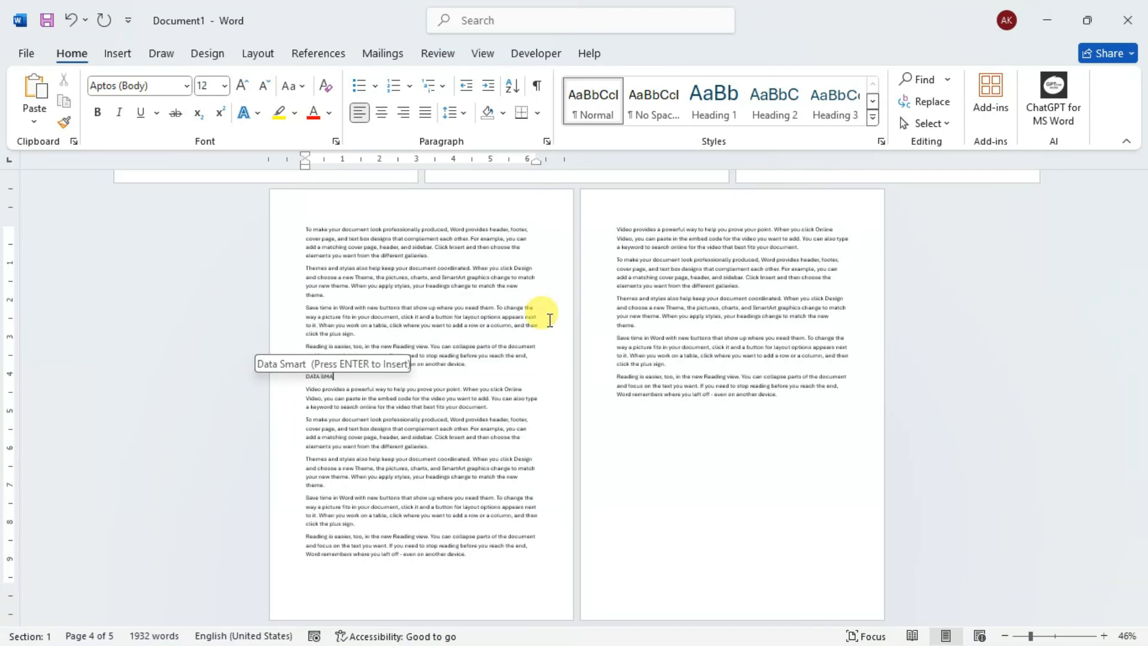
type("RT - 4")
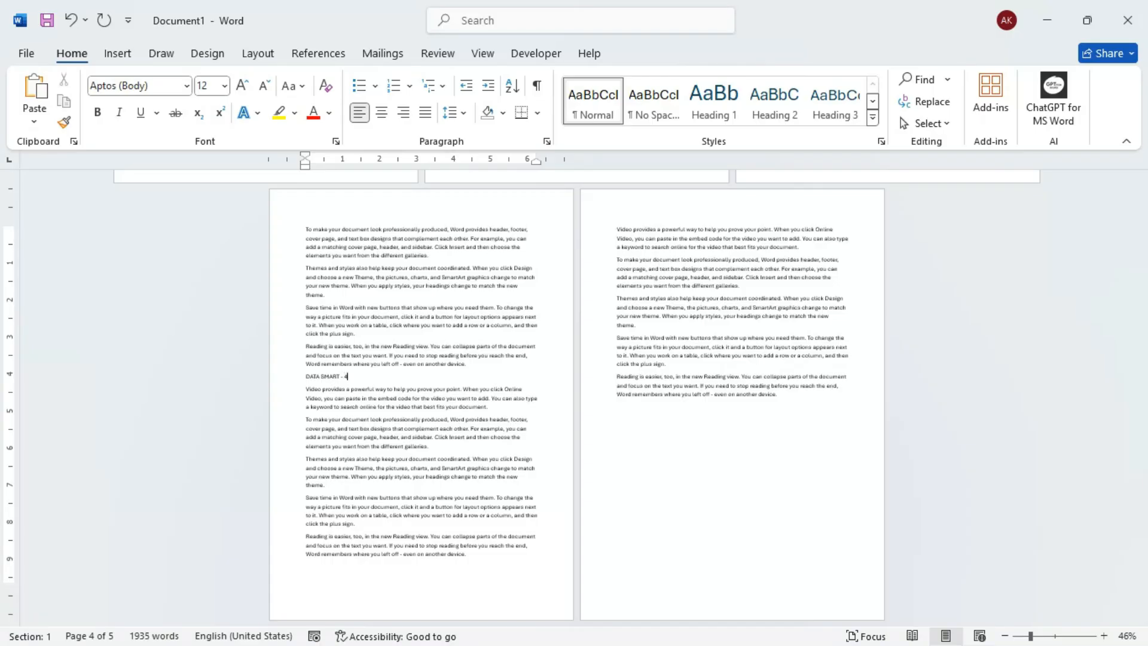
left_click(714, 102)
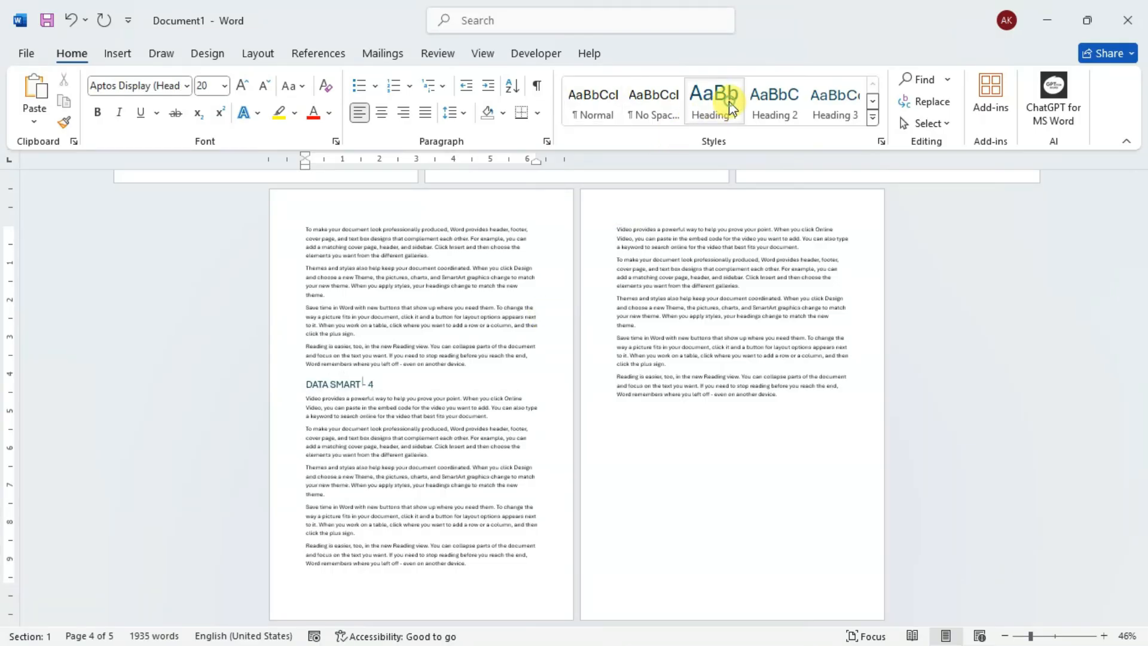
left_click(497, 437)
- Insert a page break before the title "Book 1" and place the cursor on the new blank first page
scroll(503, 430, "up", 5)
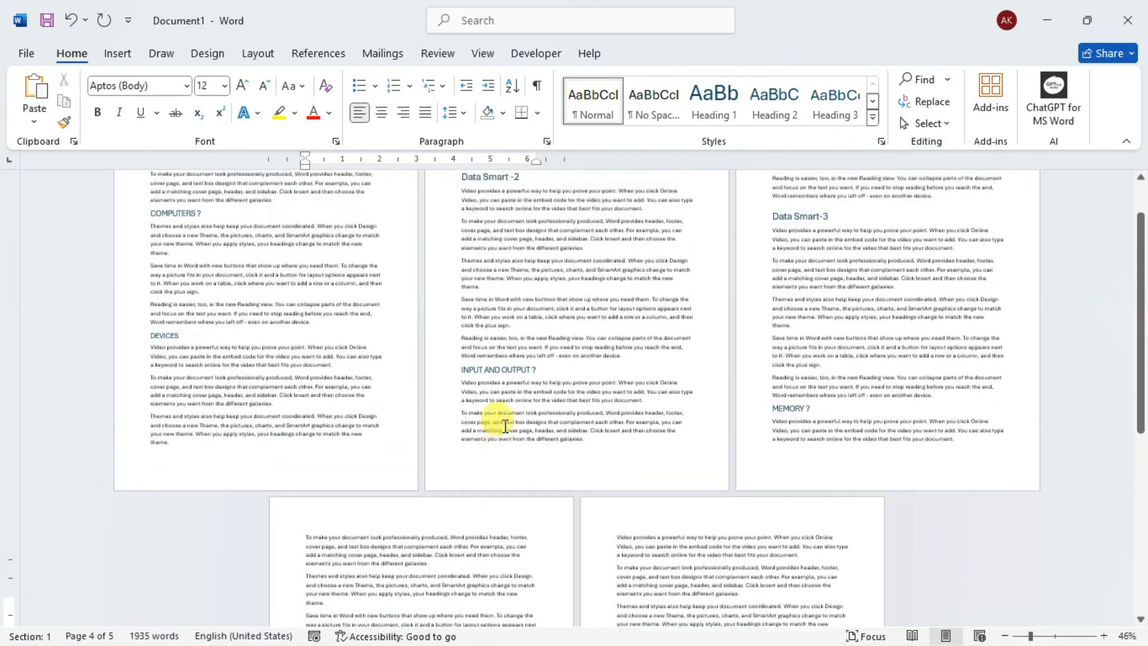
scroll(502, 424, "up", 2)
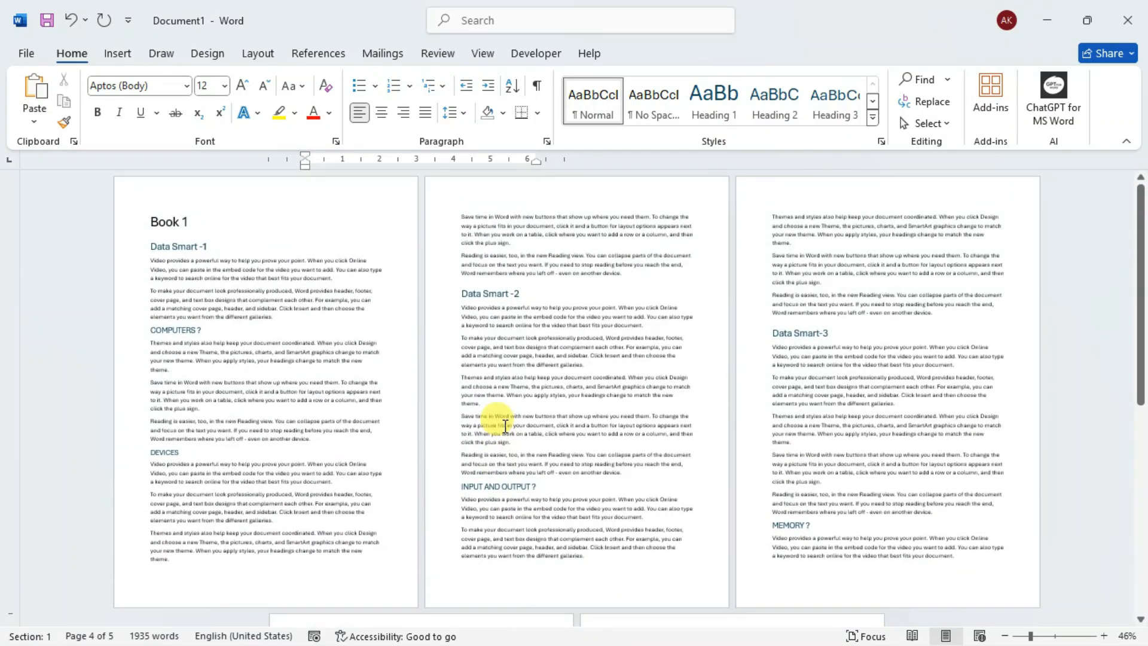
left_click(155, 224)
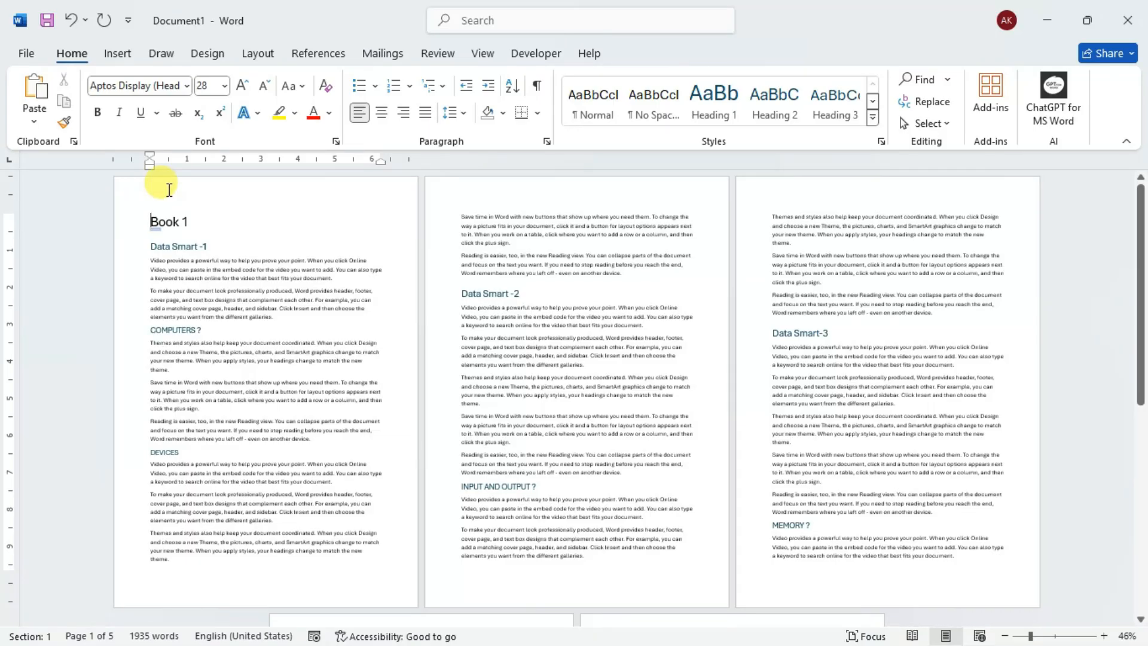
left_click(123, 54)
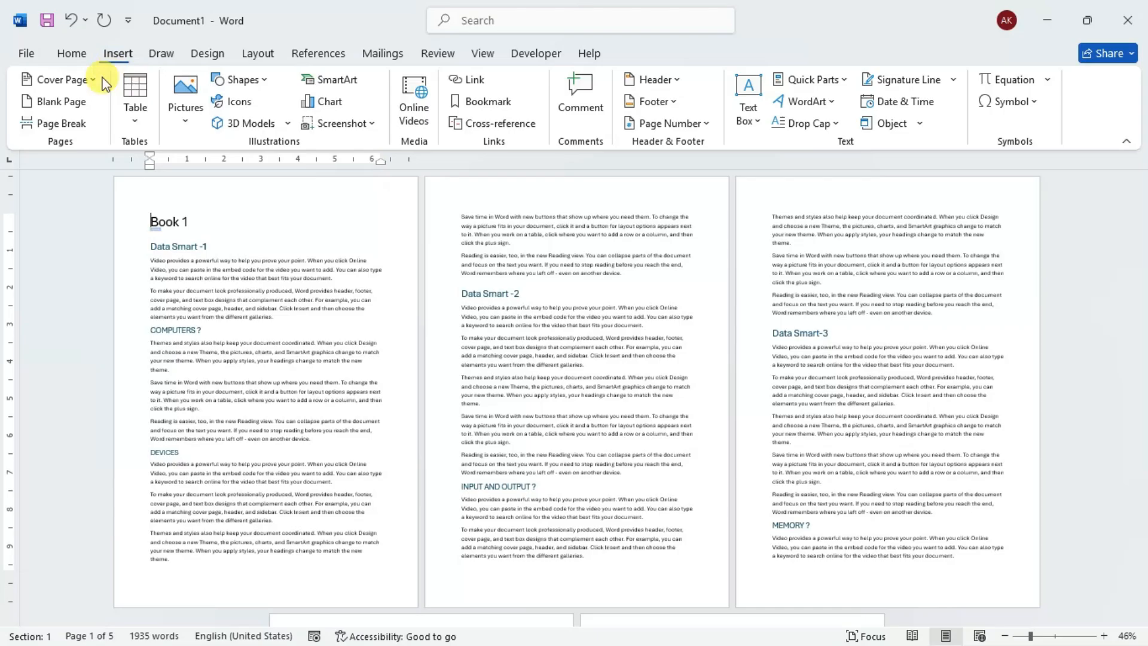
left_click(66, 124)
left_click(191, 200)
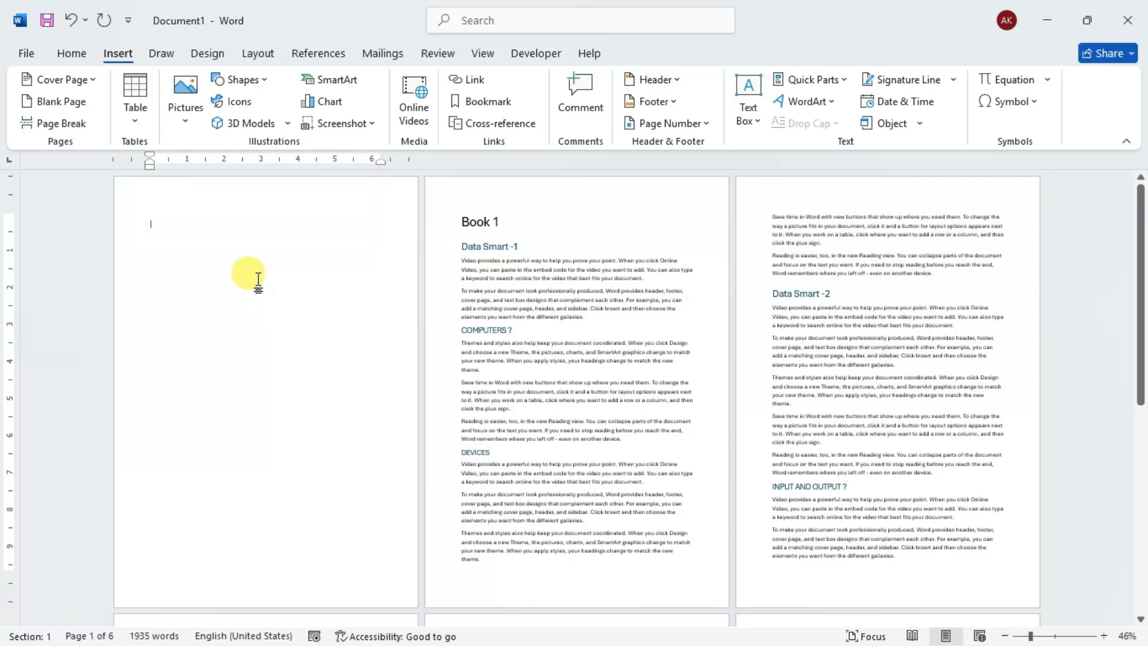
- Enter "INDEX" at the start of the blank first page and center it
left_click(317, 54)
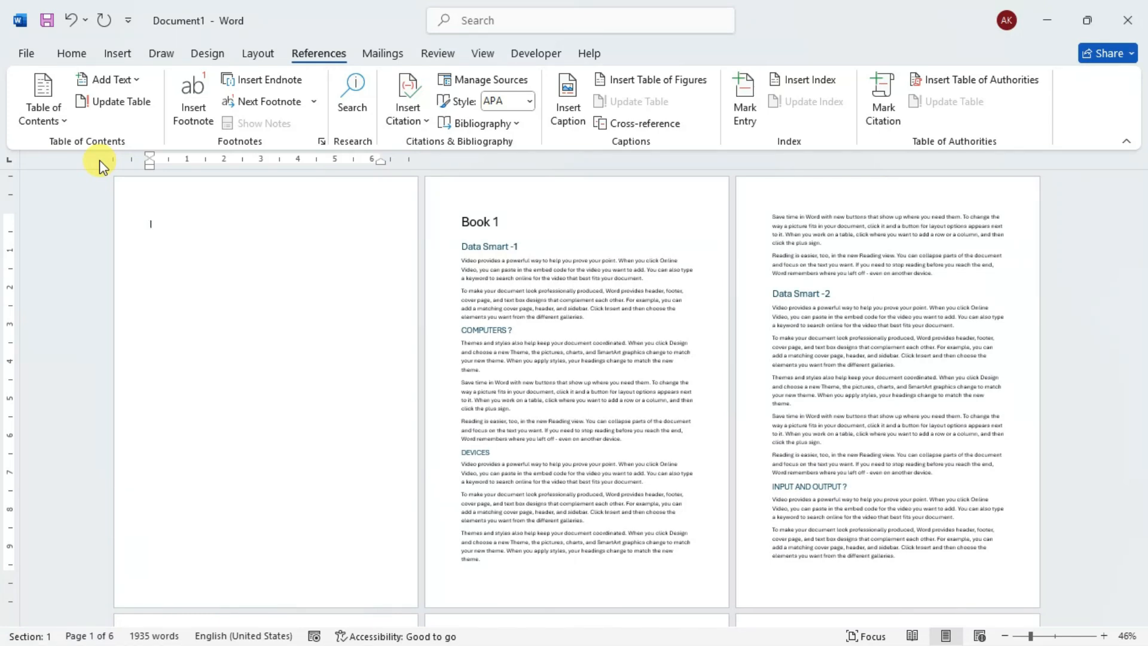
type("INDEX")
left_click(76, 52)
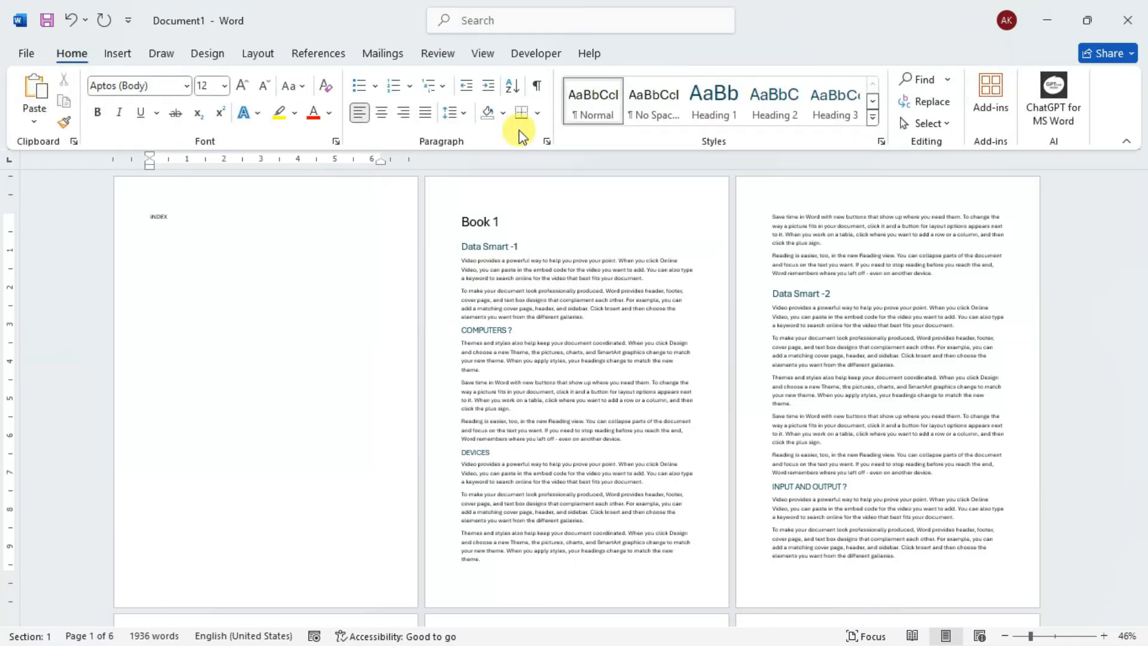
left_click(382, 113)
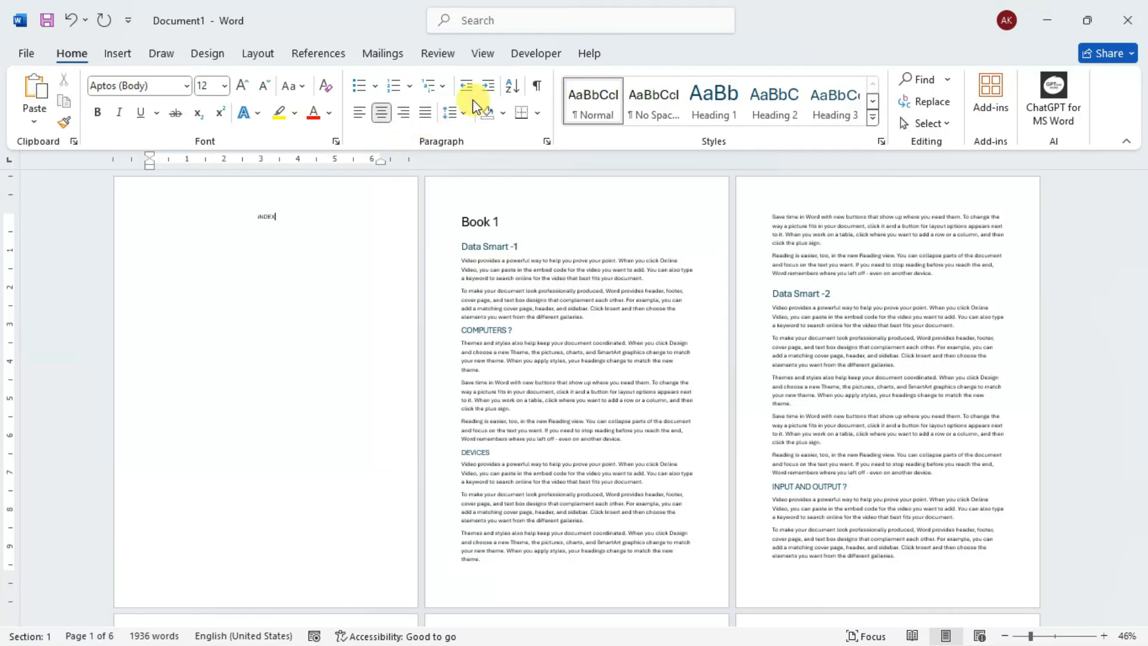
- Enlarge the word "INDEX" to 28 pt, make it bold, and correct its first letter to a capital I
left_click_drag(287, 213, 235, 213)
left_click(242, 85)
left_click(242, 85)
left_click(242, 85)
left_click(242, 85)
left_click(242, 85)
left_click(242, 85)
left_click(242, 85)
left_click(243, 85)
left_click(98, 112)
left_click(251, 220)
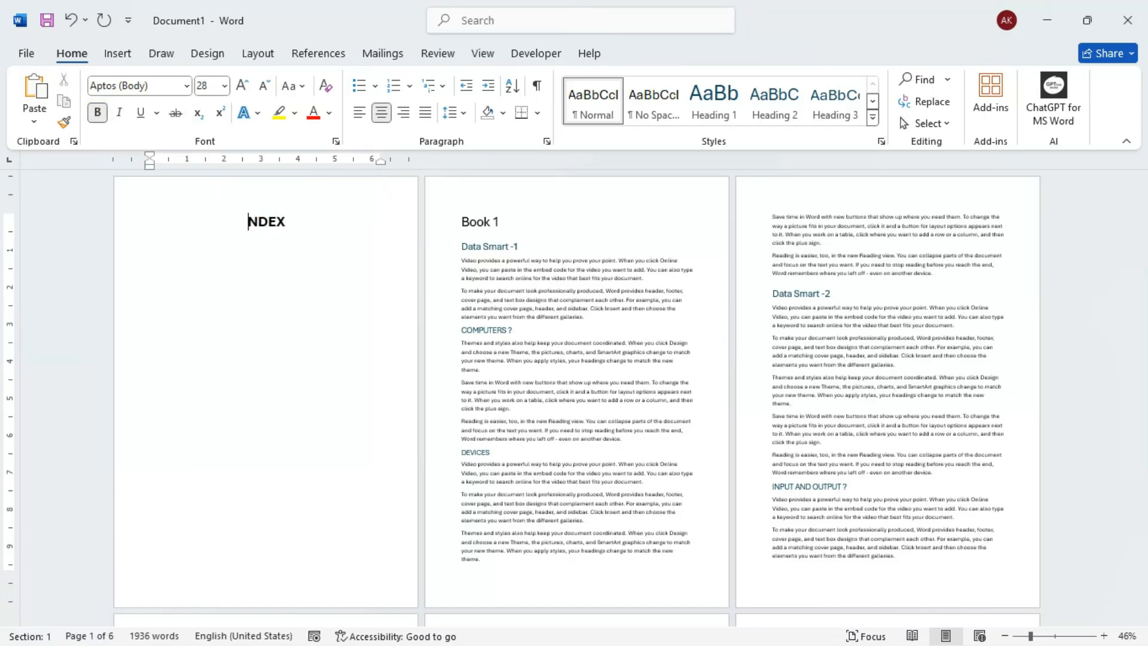
left_click(288, 224)
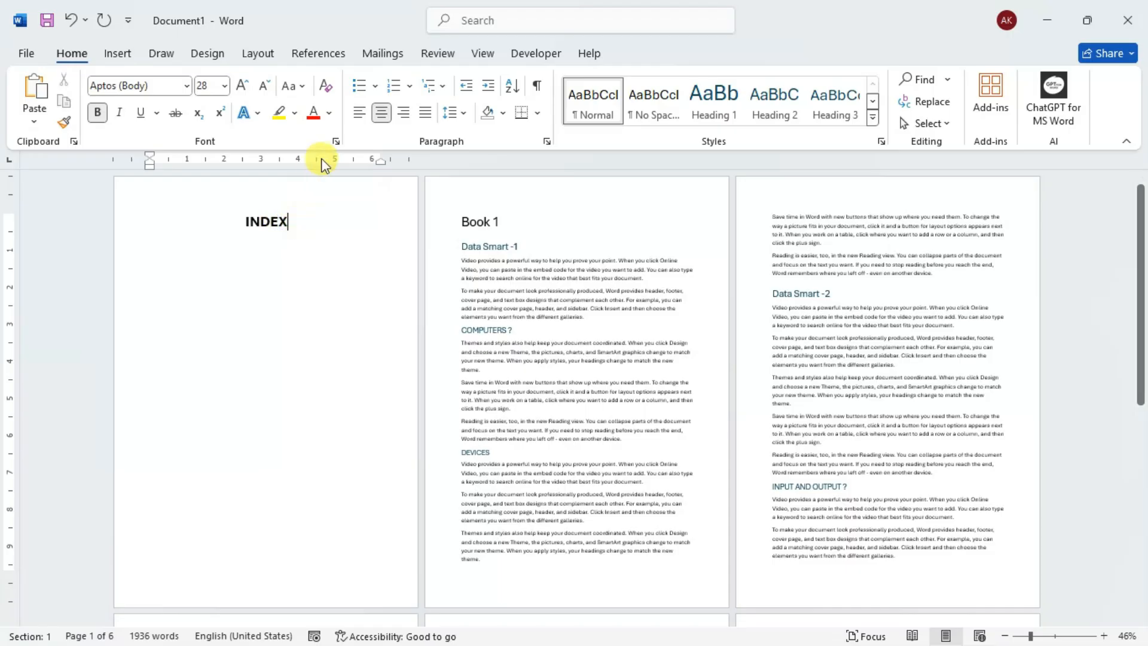
- Try a bottom border beneath the "INDEX" title and remove it again
left_click(526, 117)
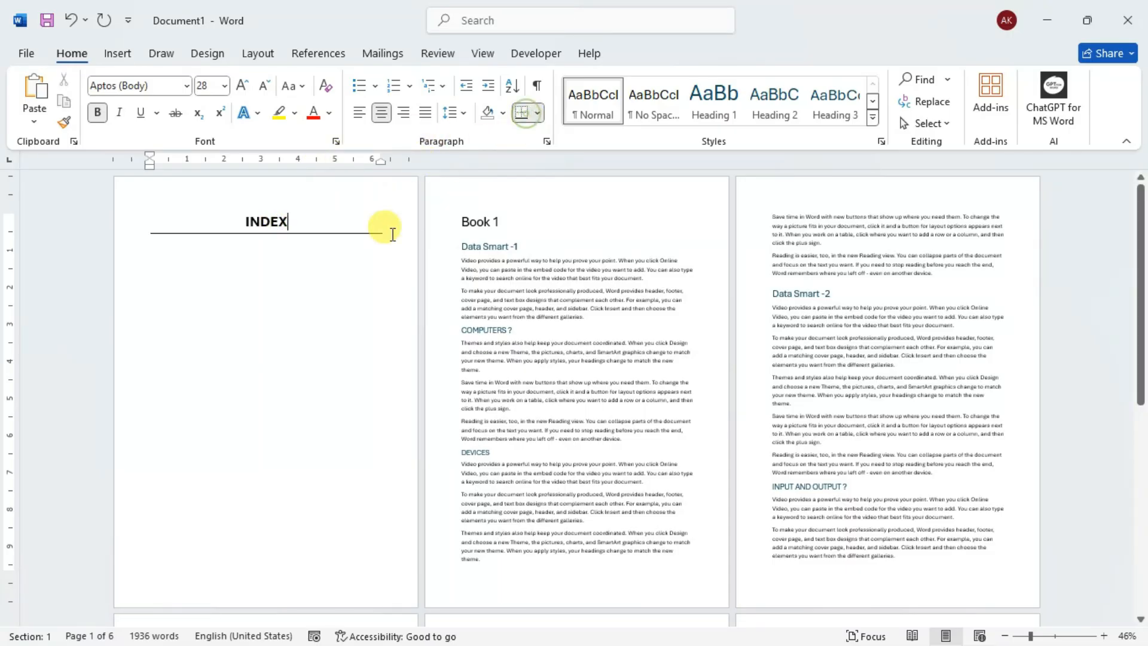
left_click(524, 115)
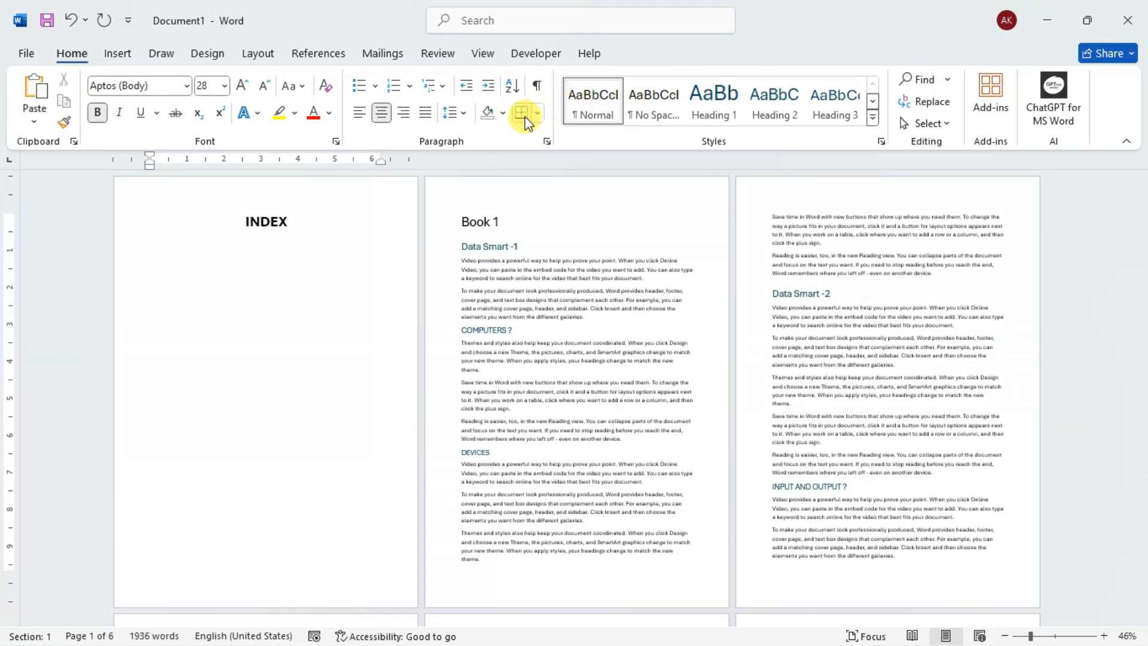
- Add a full-width horizontal line directly beneath the INDEX title and place the cursor in the empty paragraph below it
left_click(412, 234)
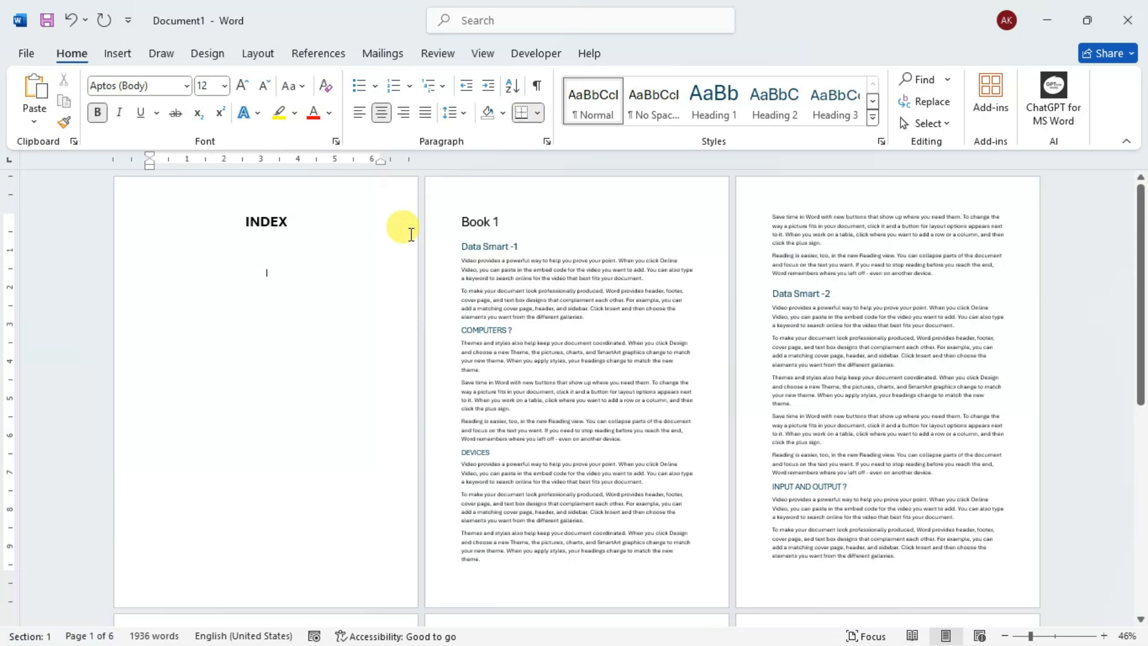
key("BackSpace")
type("---")
key("Return")
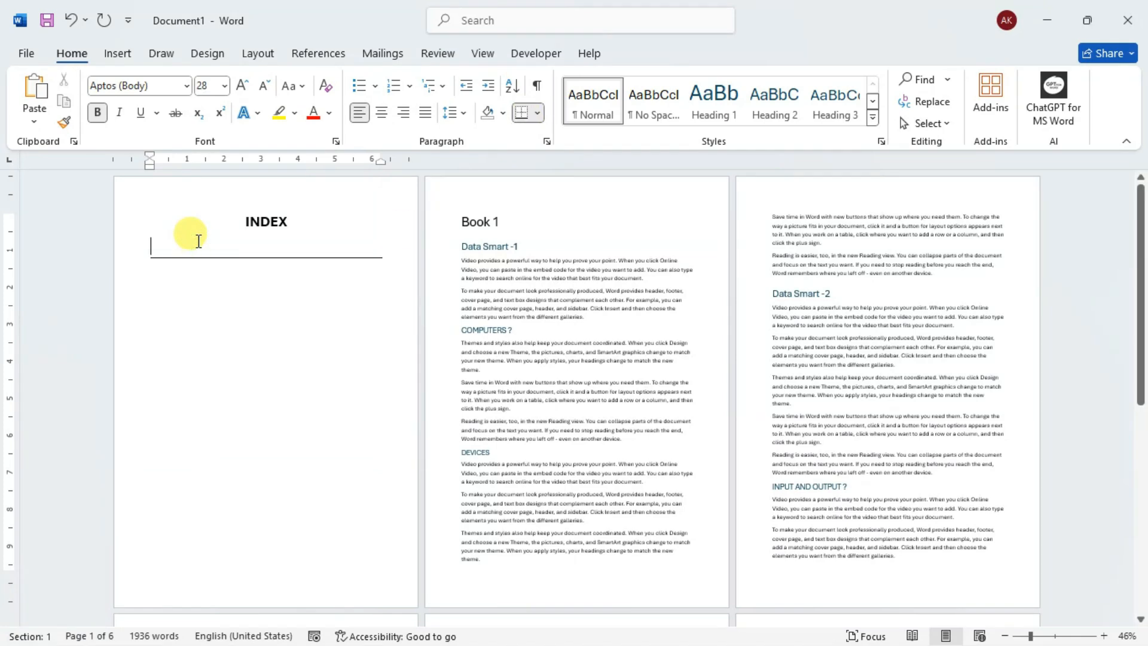
key("BackSpace")
key("BackSpace")
left_click(523, 112)
left_click(159, 254)
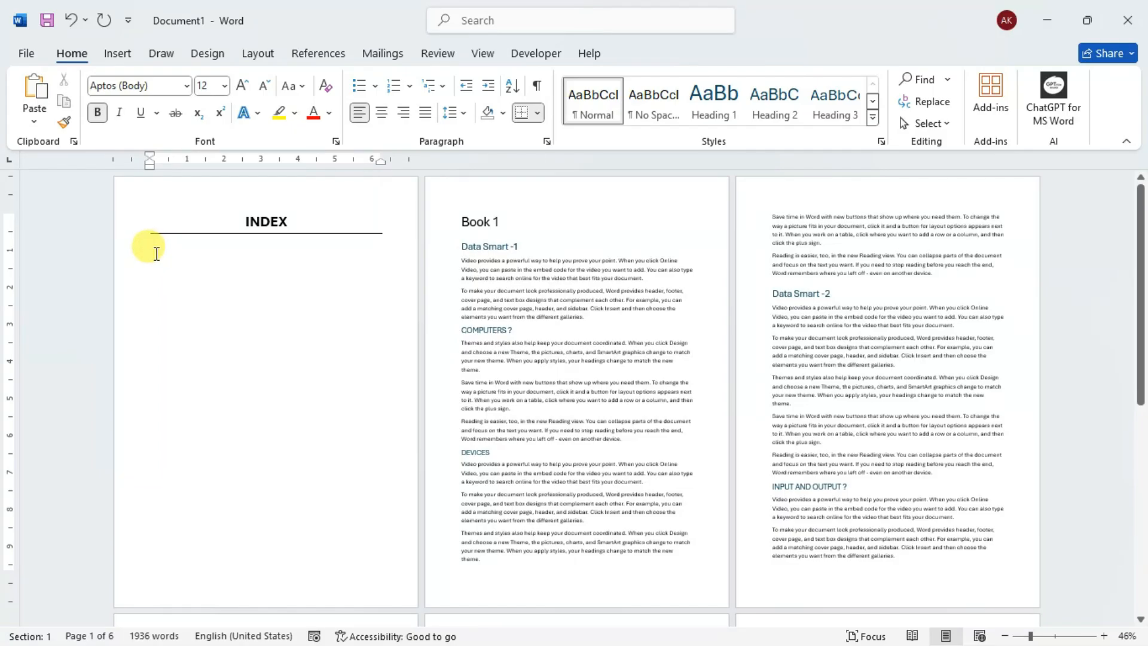
- Insert the built-in Automatic Table 1 table of contents below the line under the INDEX title
left_click(325, 53)
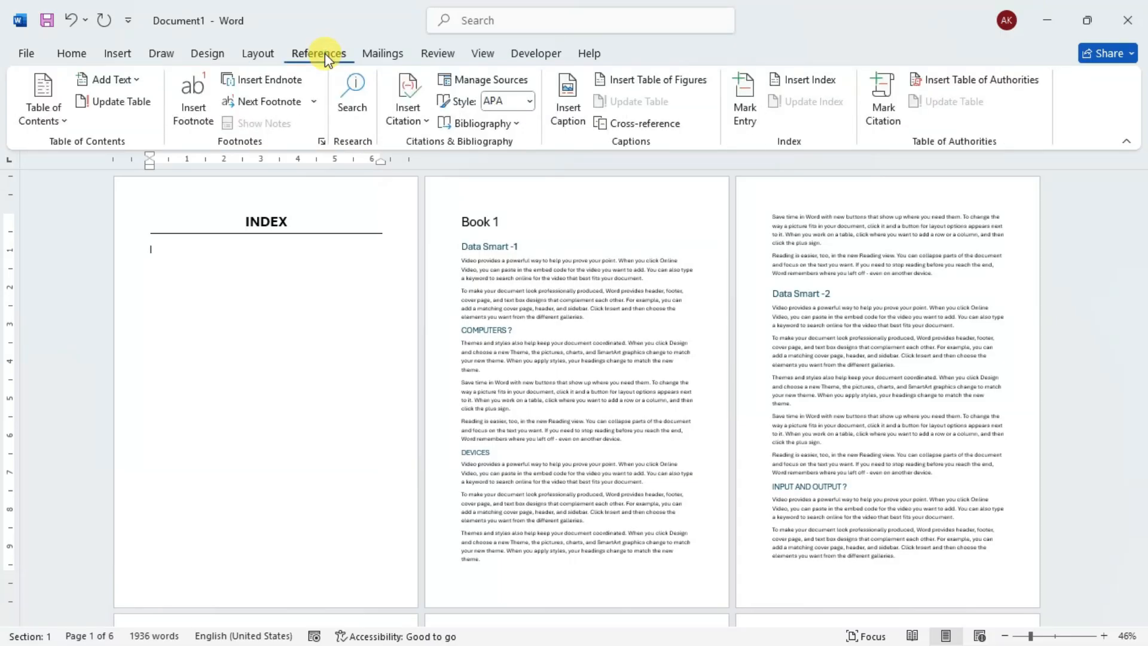
left_click(42, 113)
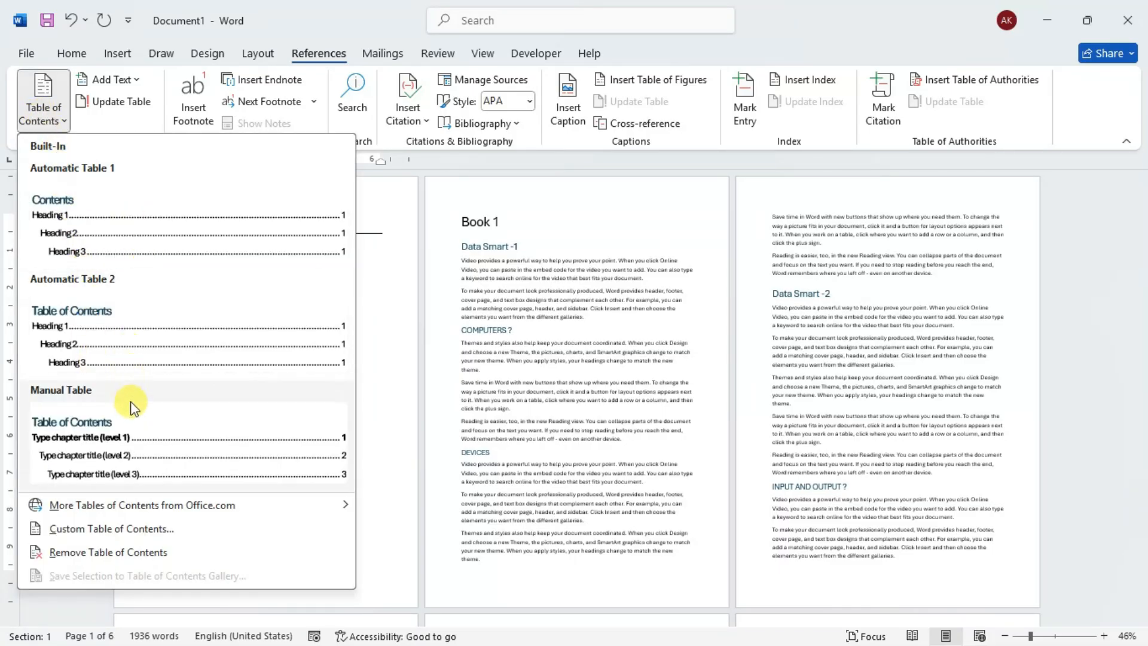
left_click(123, 242)
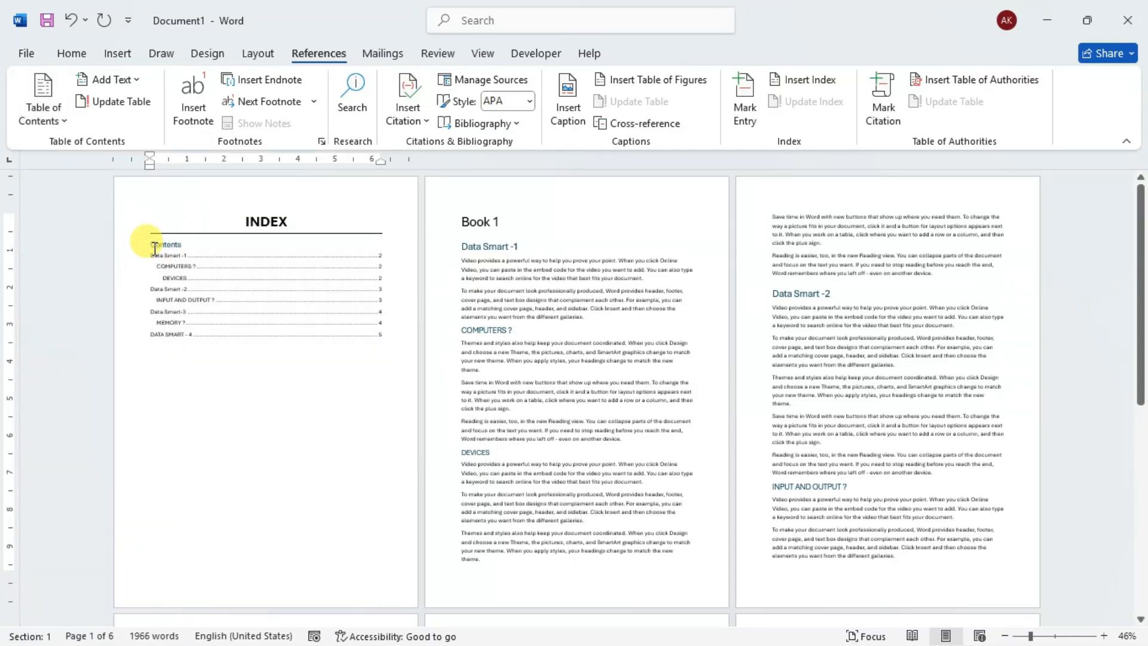
left_click(1103, 636)
left_click(1104, 635)
left_click(1103, 635)
scroll(569, 428, "up", 2)
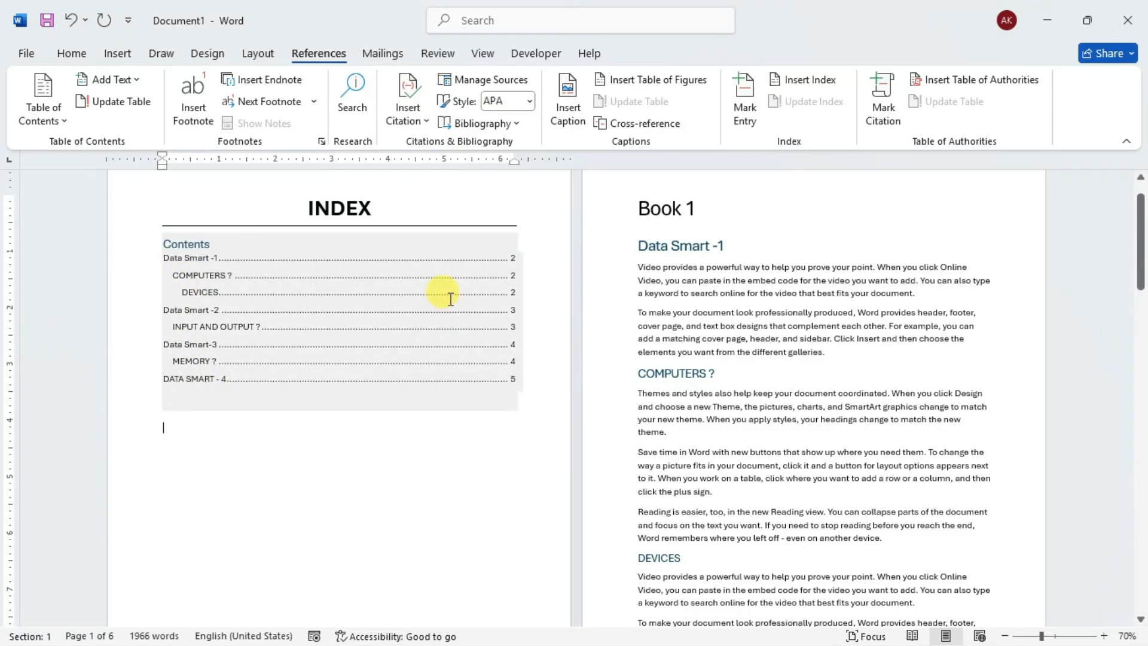
left_click(1005, 635)
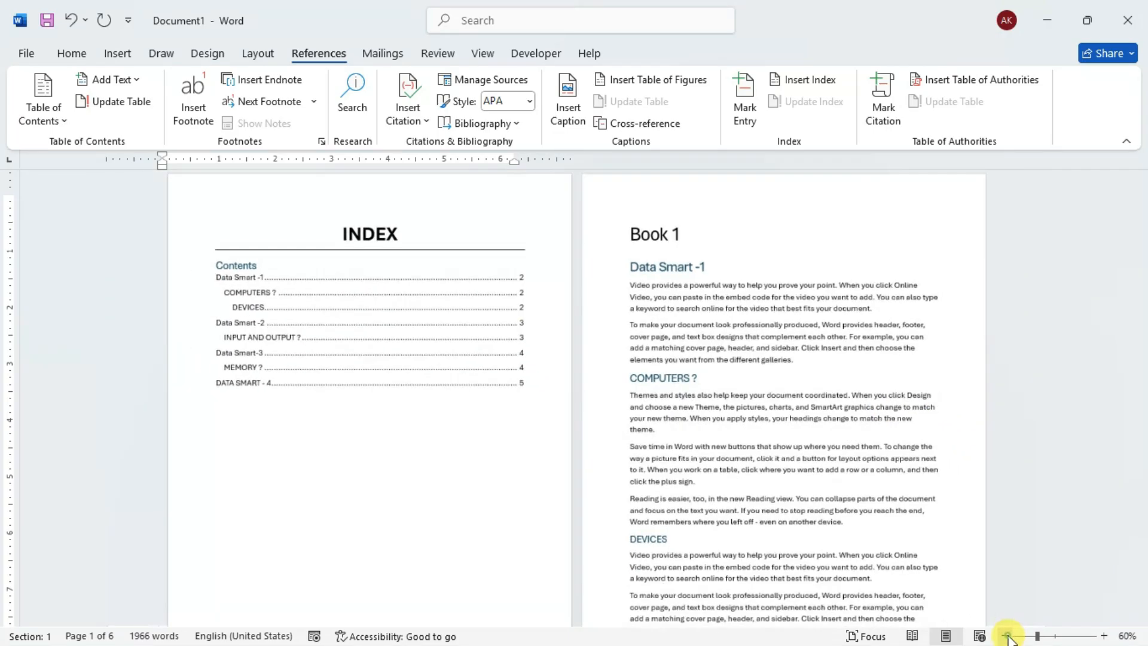
left_click(1005, 635)
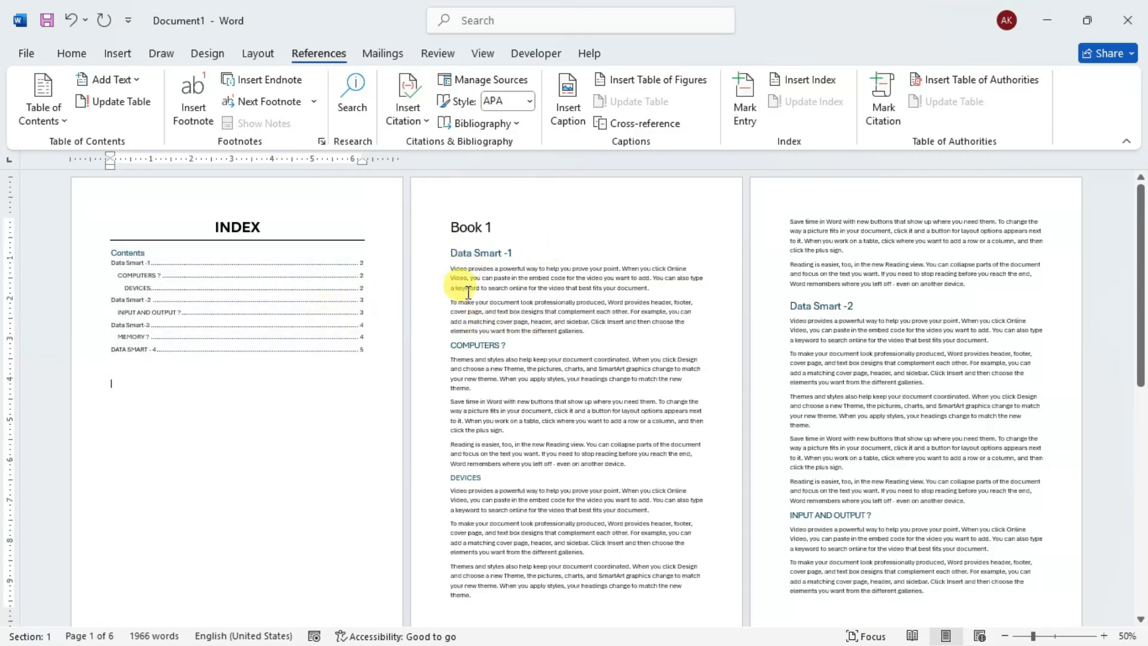
- Compare the table of contents entries and page numbers with the headings throughout the document
left_click(443, 253)
left_click(443, 253)
left_click(443, 253)
left_click(443, 253)
left_click(507, 309)
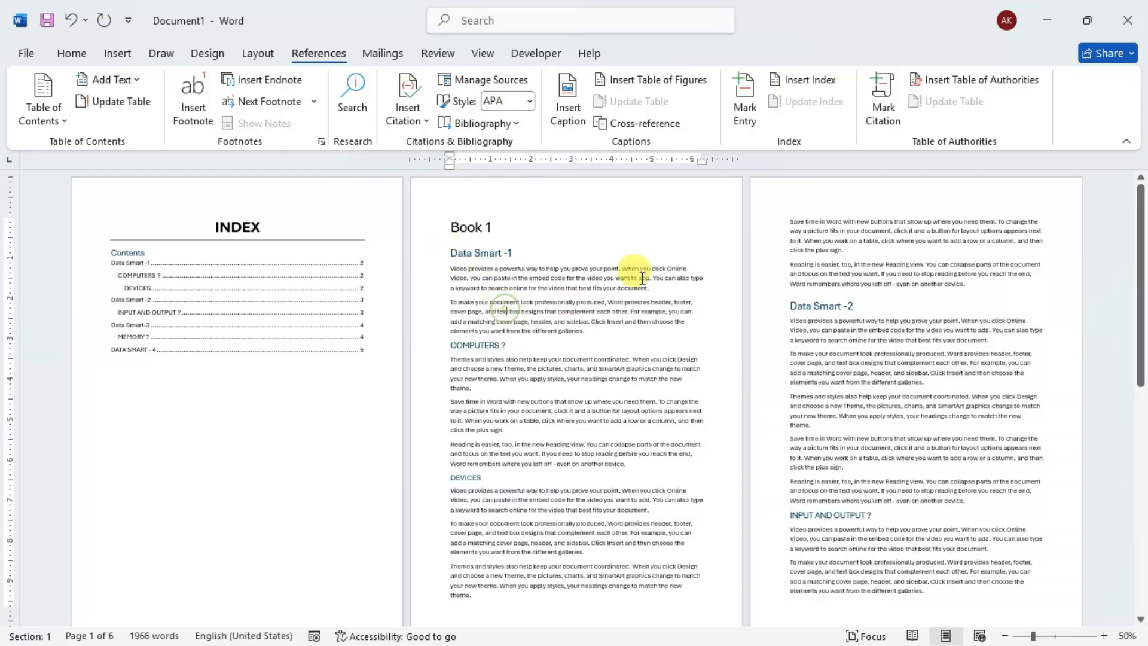
left_click(72, 53)
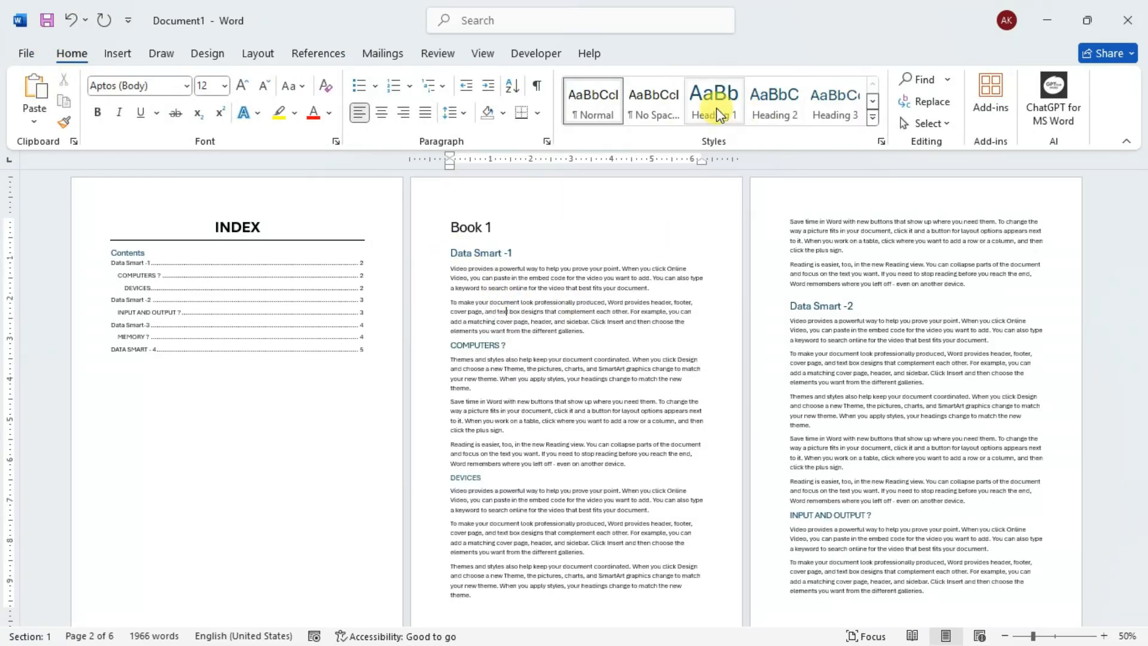
left_click(266, 53)
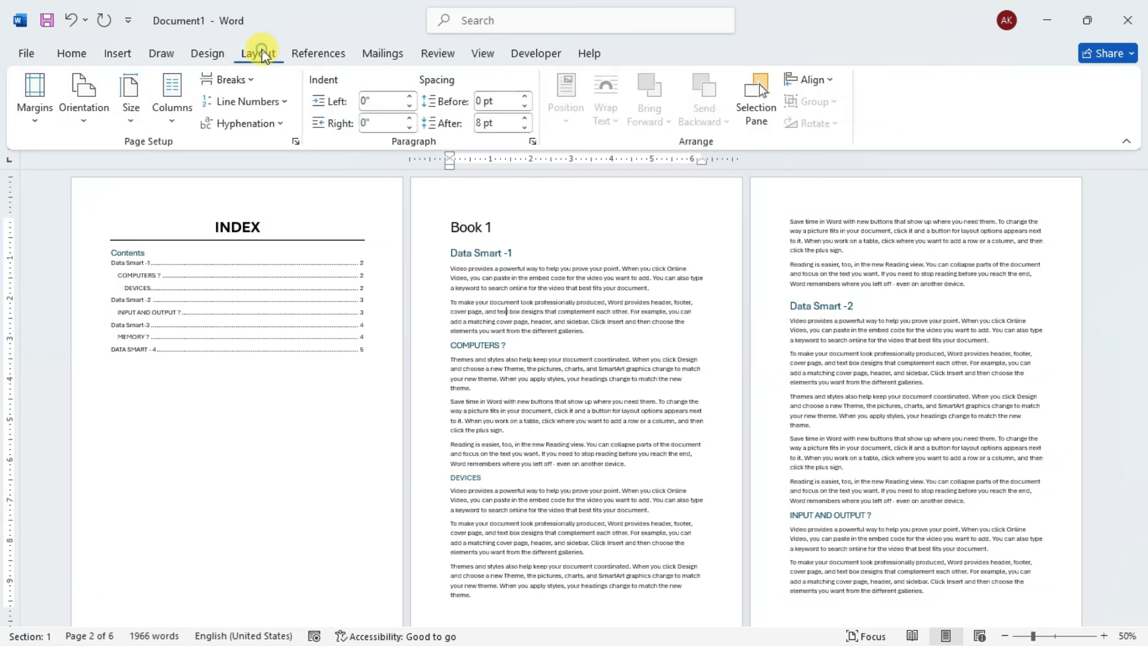
left_click(301, 52)
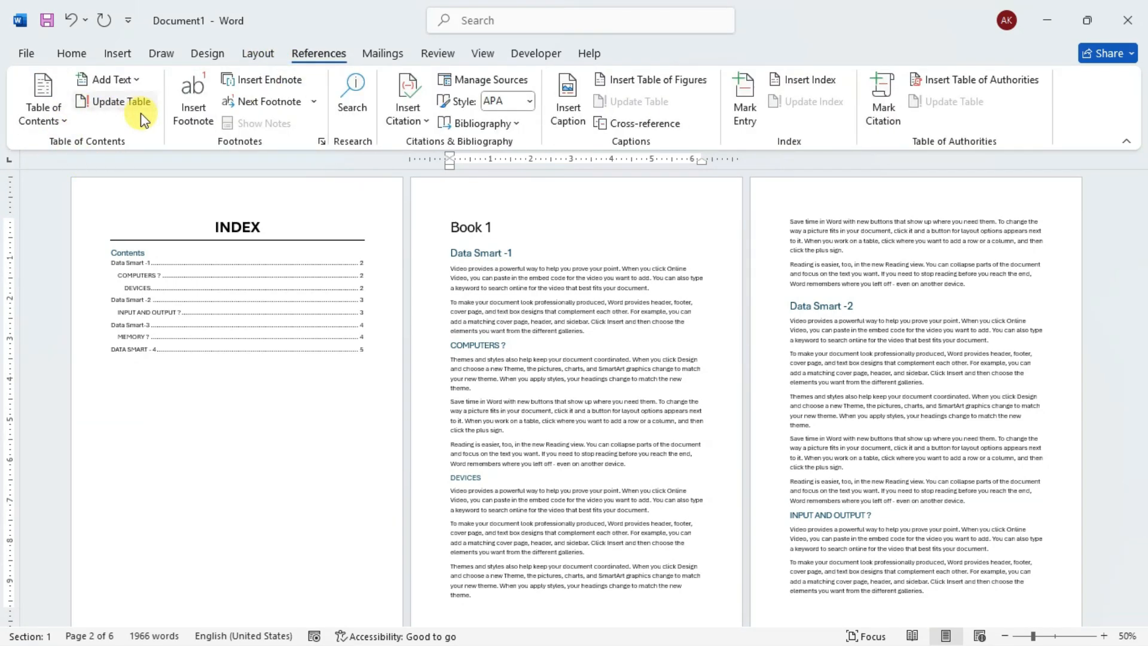
left_click(158, 314)
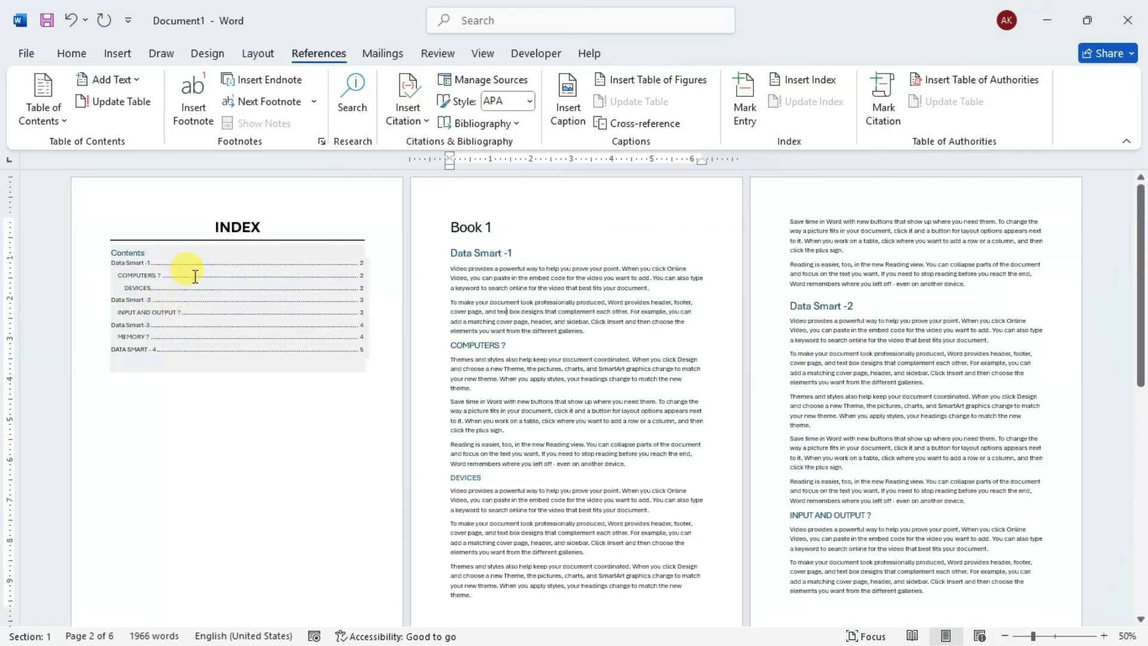
left_click(174, 181)
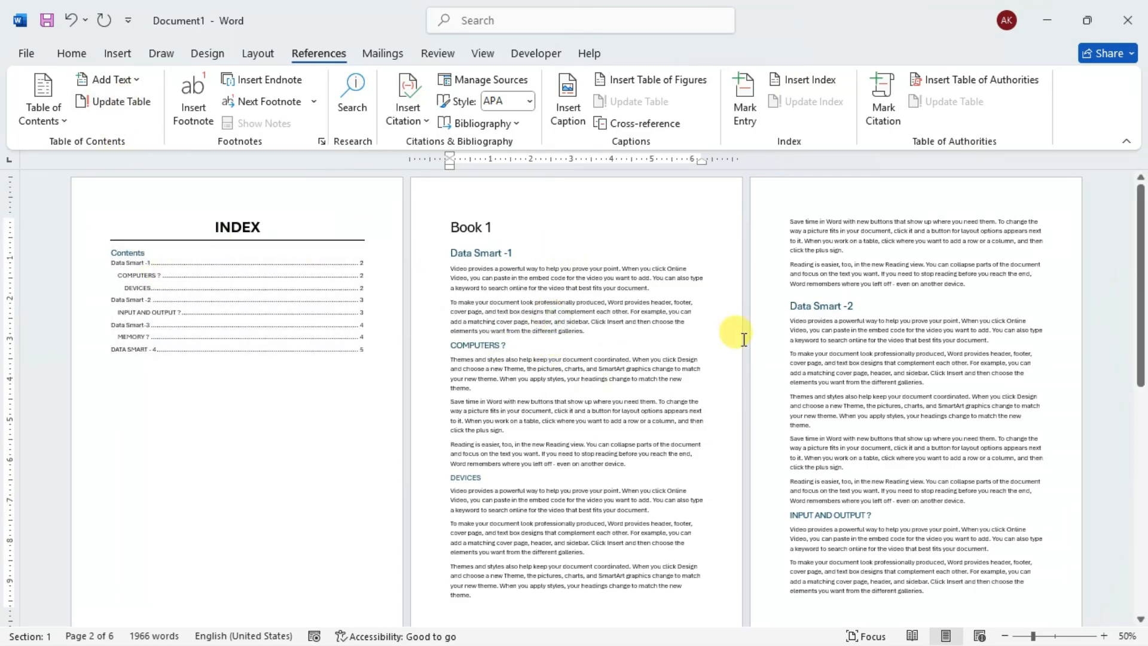
scroll(878, 338, "down", 5)
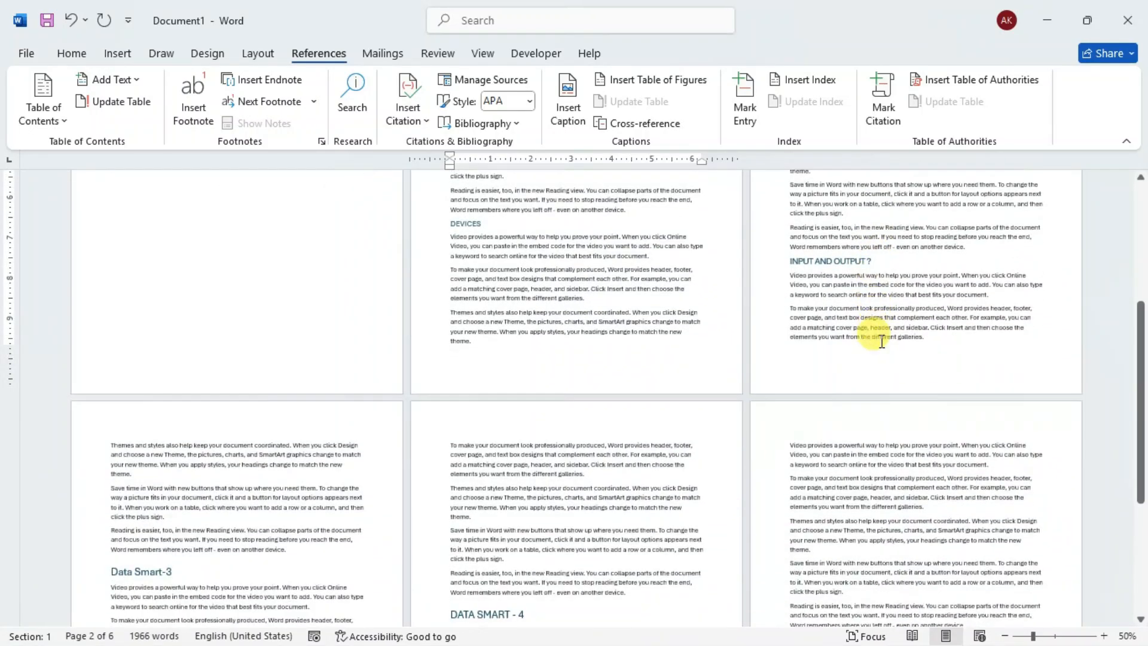
scroll(881, 342, "down", 4)
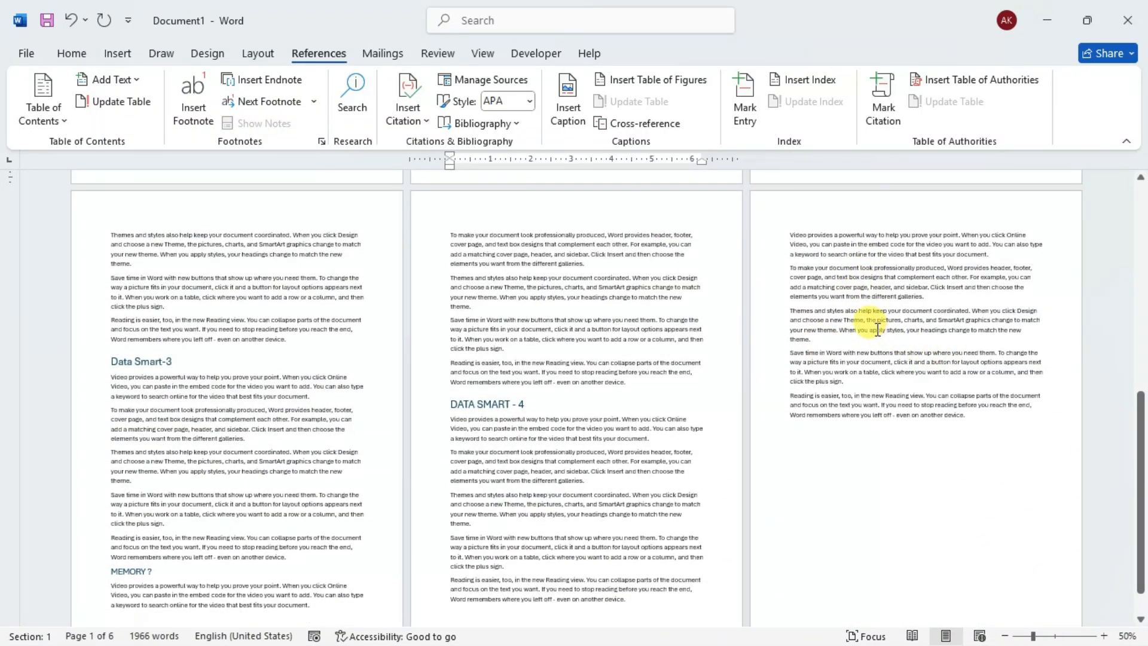
scroll(605, 287, "up", 3)
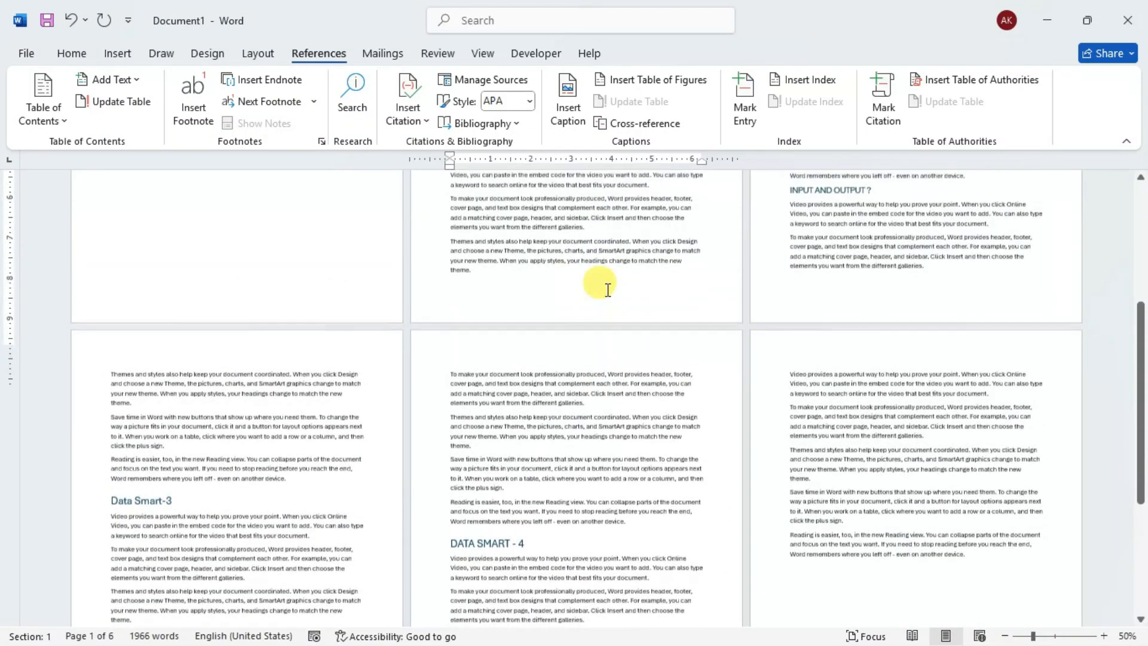
scroll(607, 290, "up", 1)
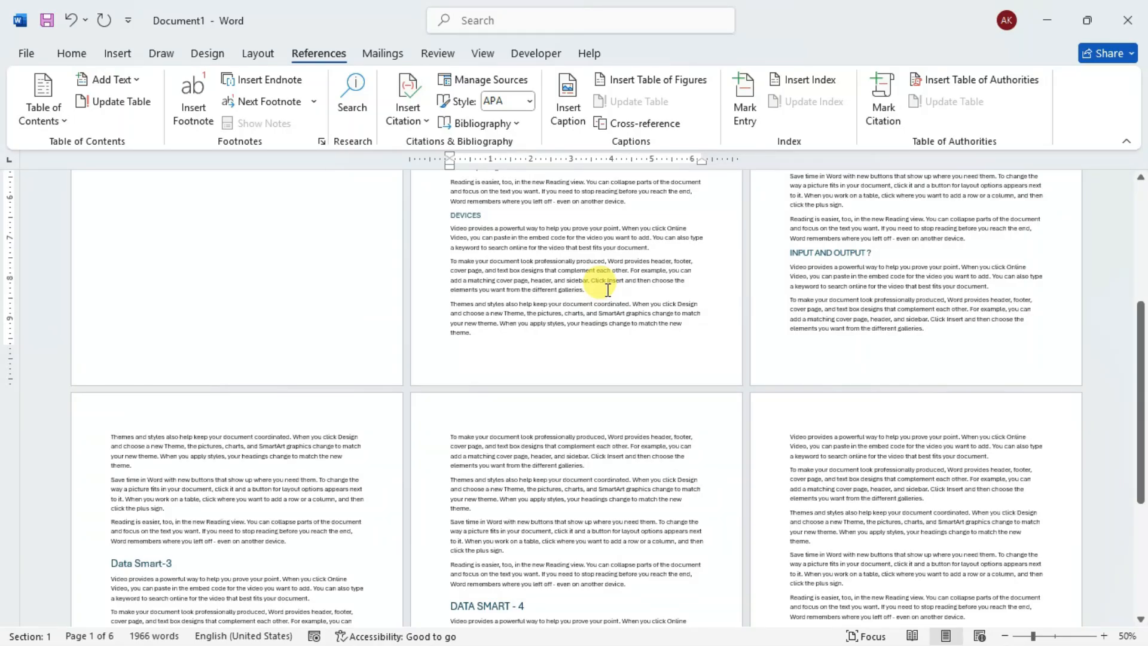
scroll(607, 290, "up", 4)
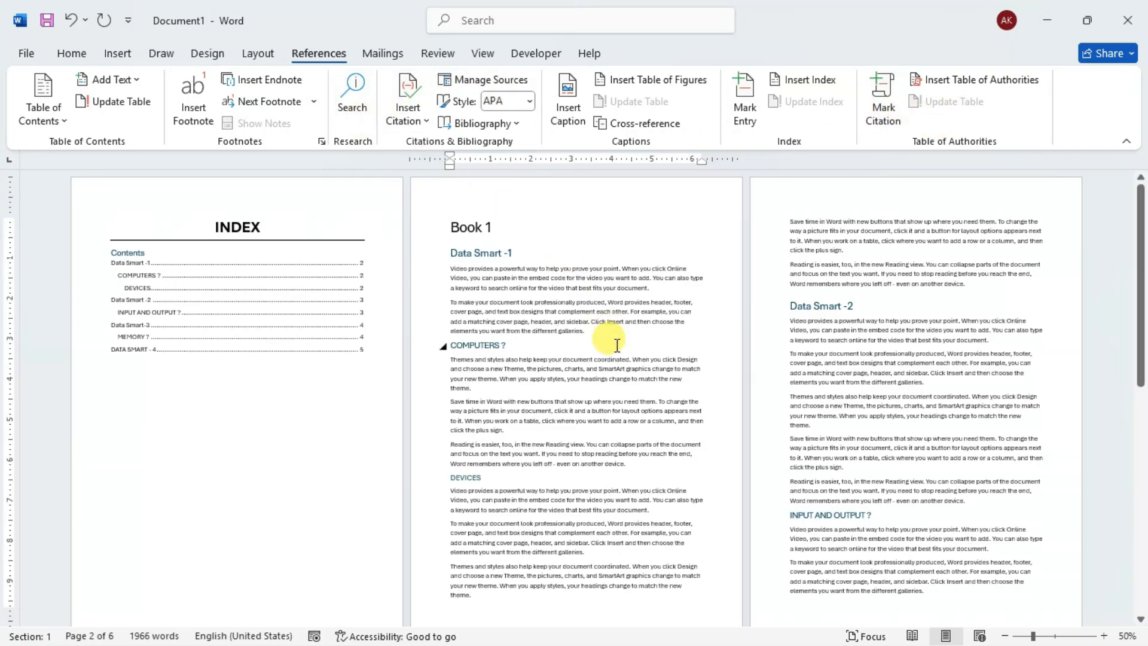
left_click(188, 278)
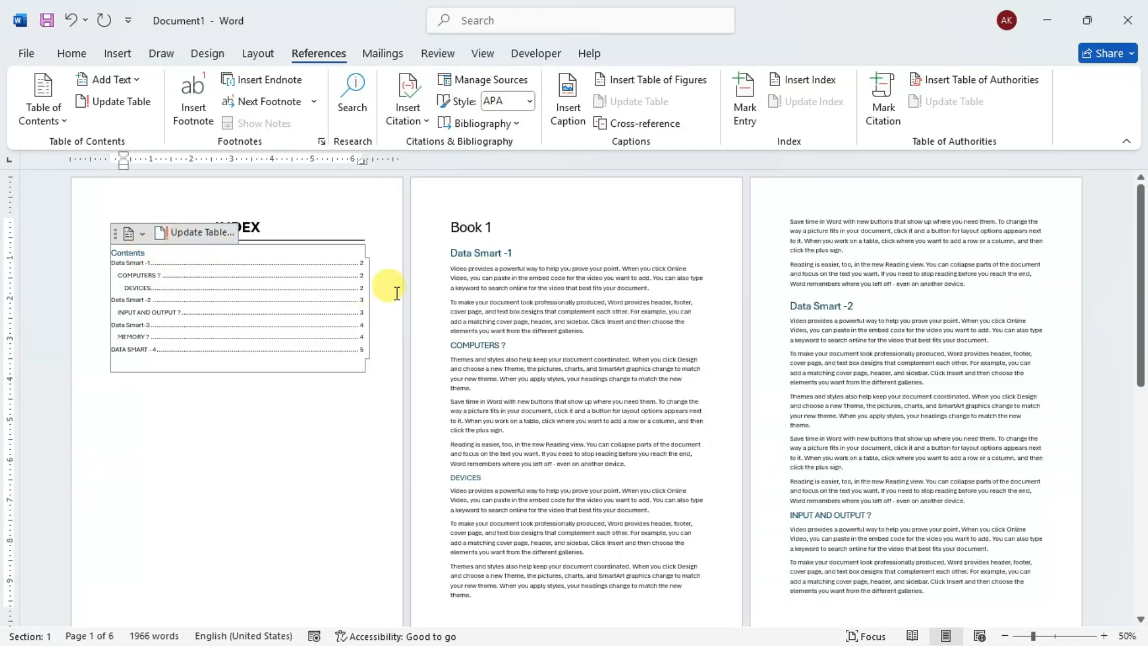
key("shift+Down")
key("shift+Down")
key("shift+Down")
key("shift+Down")
key("shift+Down")
key("shift+Down")
left_click(375, 239)
left_click(512, 257)
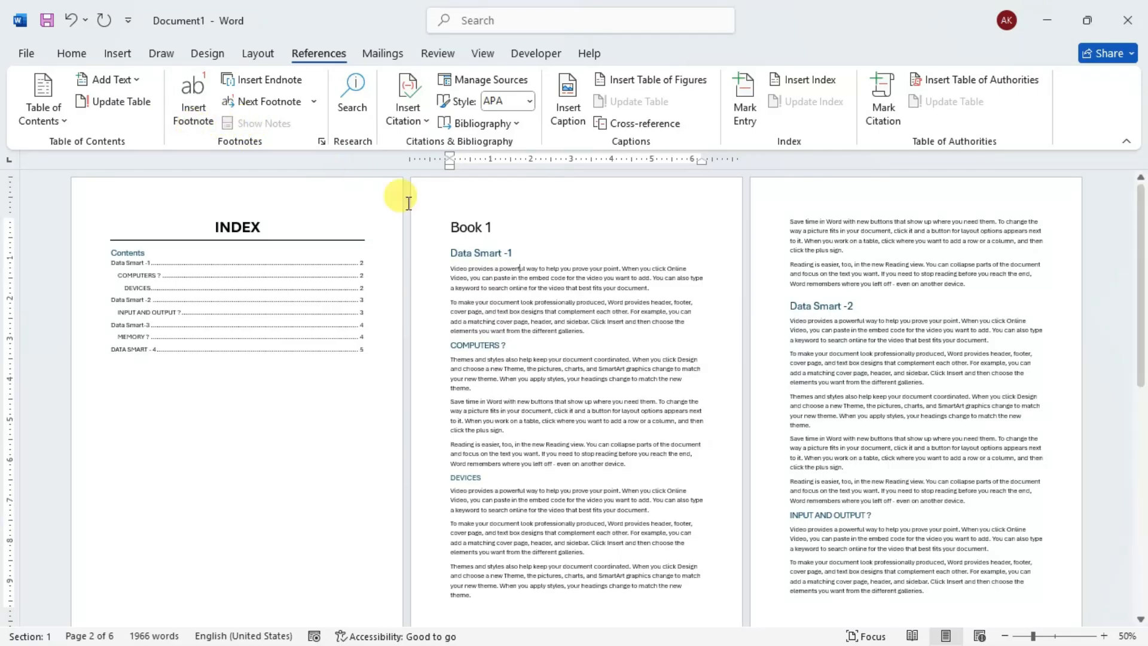
- Insert a footnote at the word "powerful" in the first paragraph under the Data Smart -1 heading
scroll(532, 266, "down", 3)
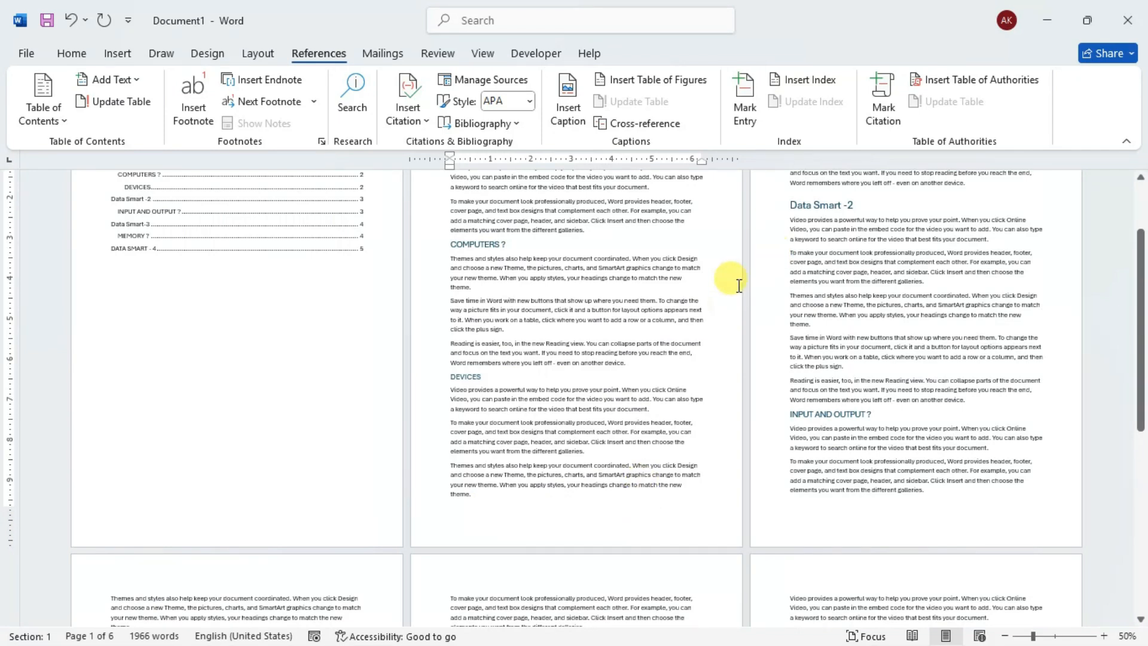
scroll(730, 277, "up", 3)
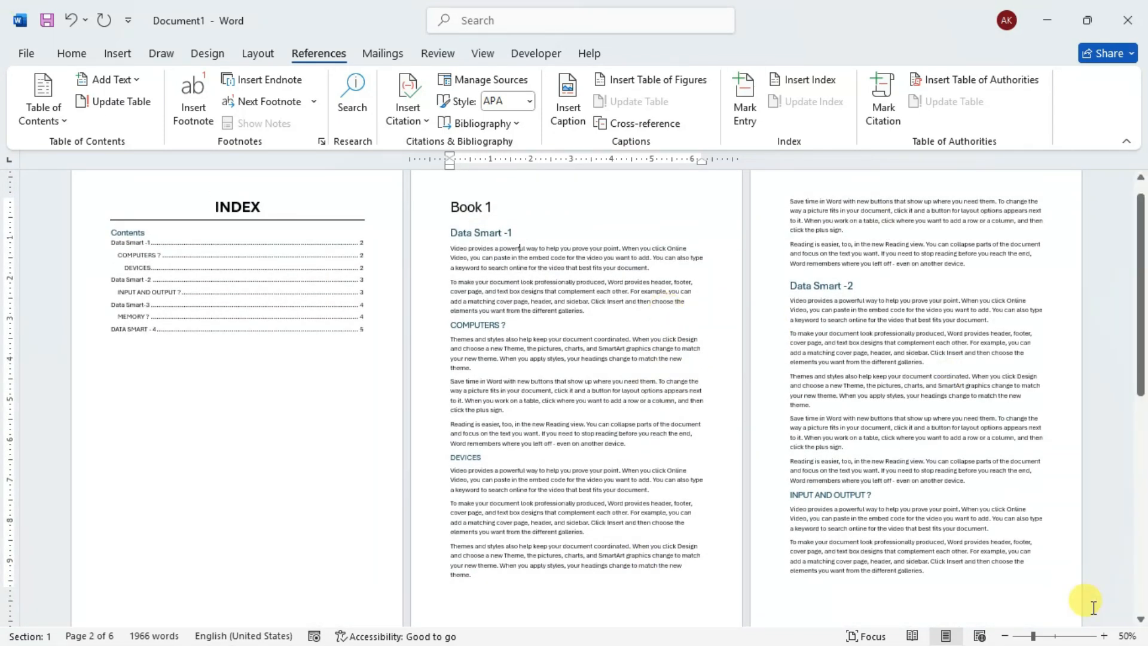
left_click(1104, 636)
left_click(1104, 636)
scroll(741, 431, "down", 6)
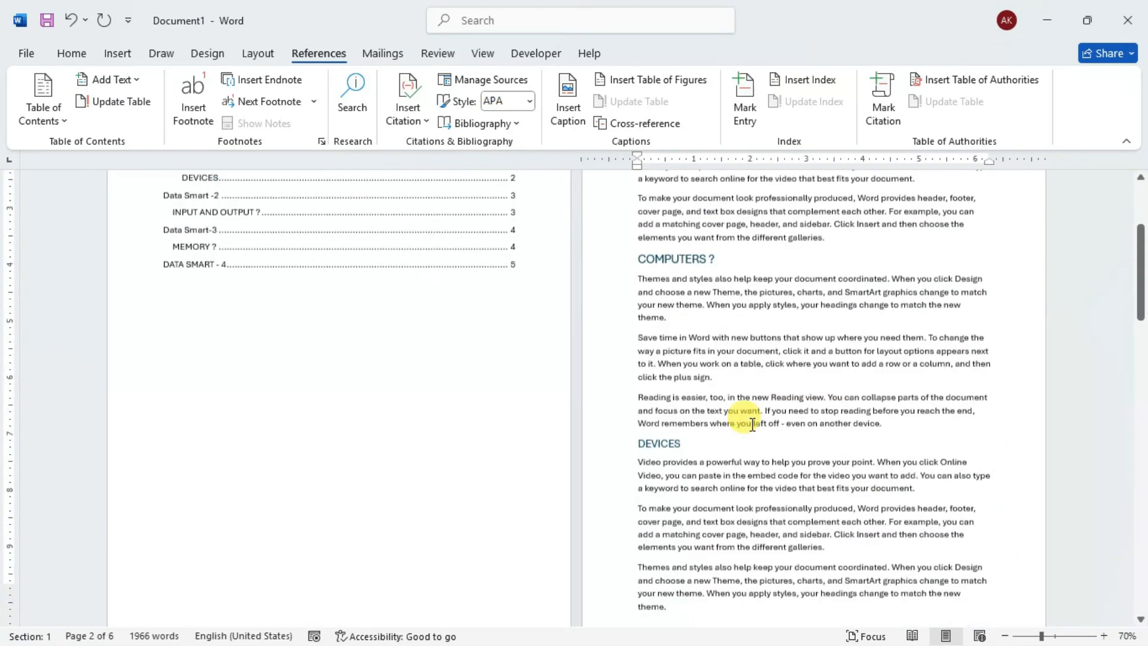
scroll(750, 416, "up", 1)
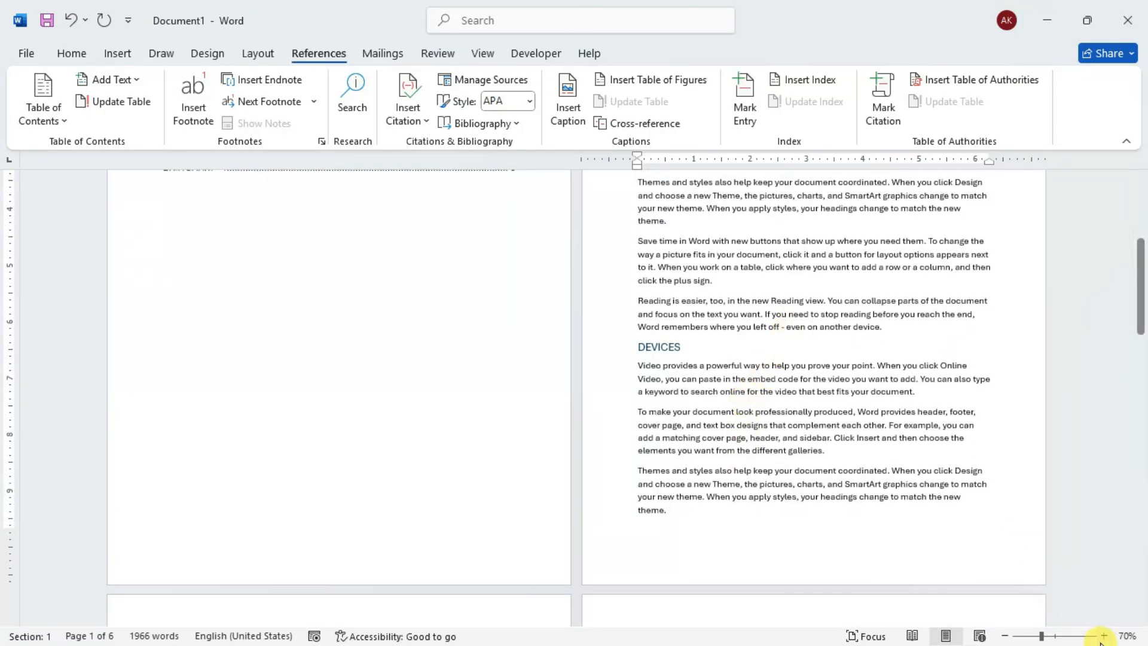
left_click(1103, 636)
left_click(1104, 636)
scroll(867, 505, "down", 5)
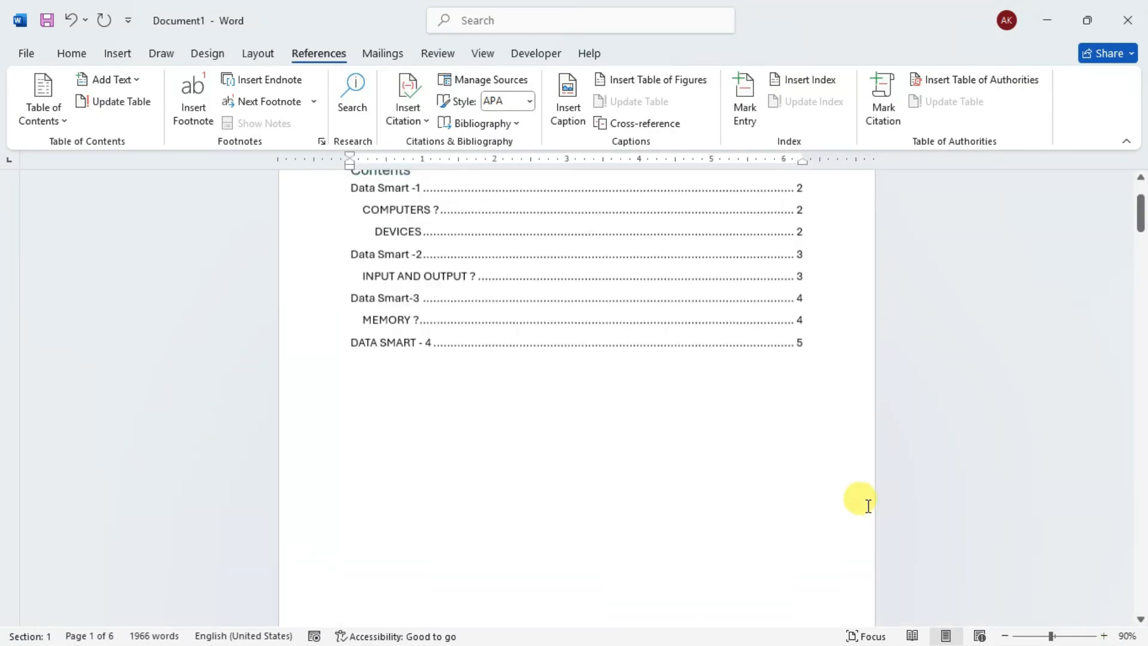
scroll(868, 506, "down", 5)
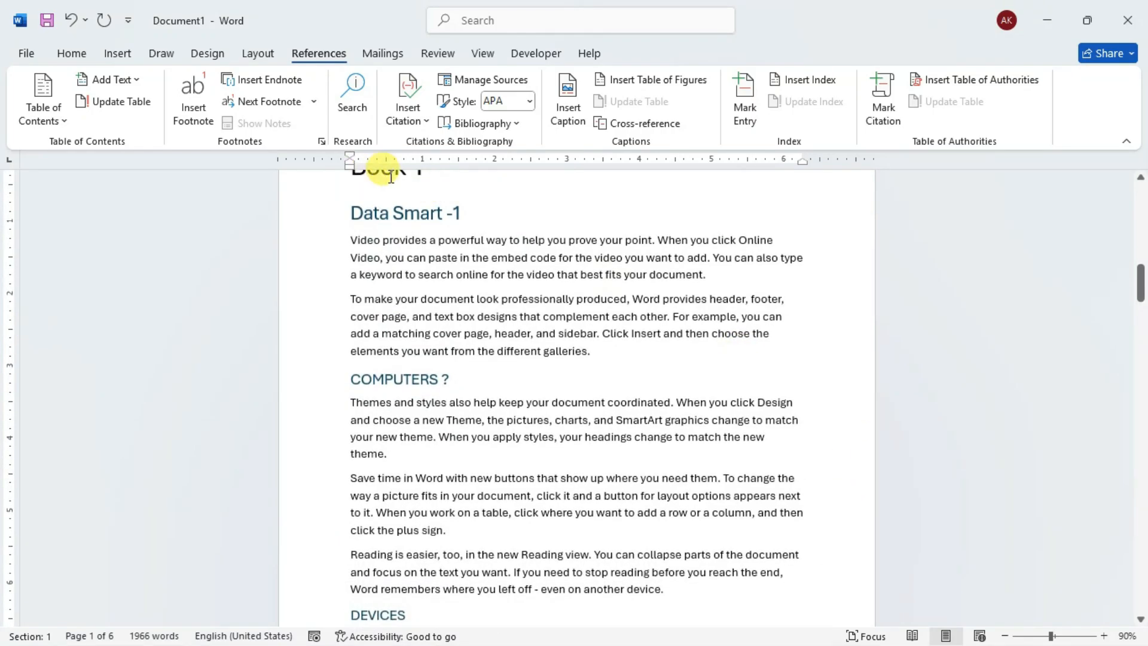
scroll(341, 233, "up", 2)
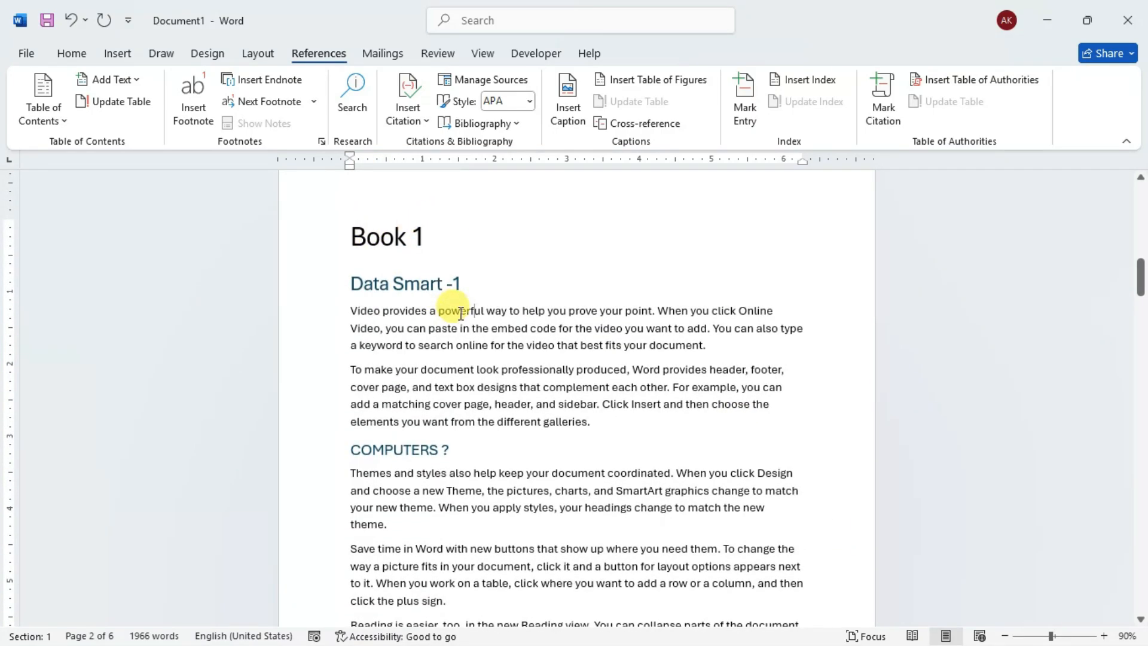
scroll(482, 312, "down", 2)
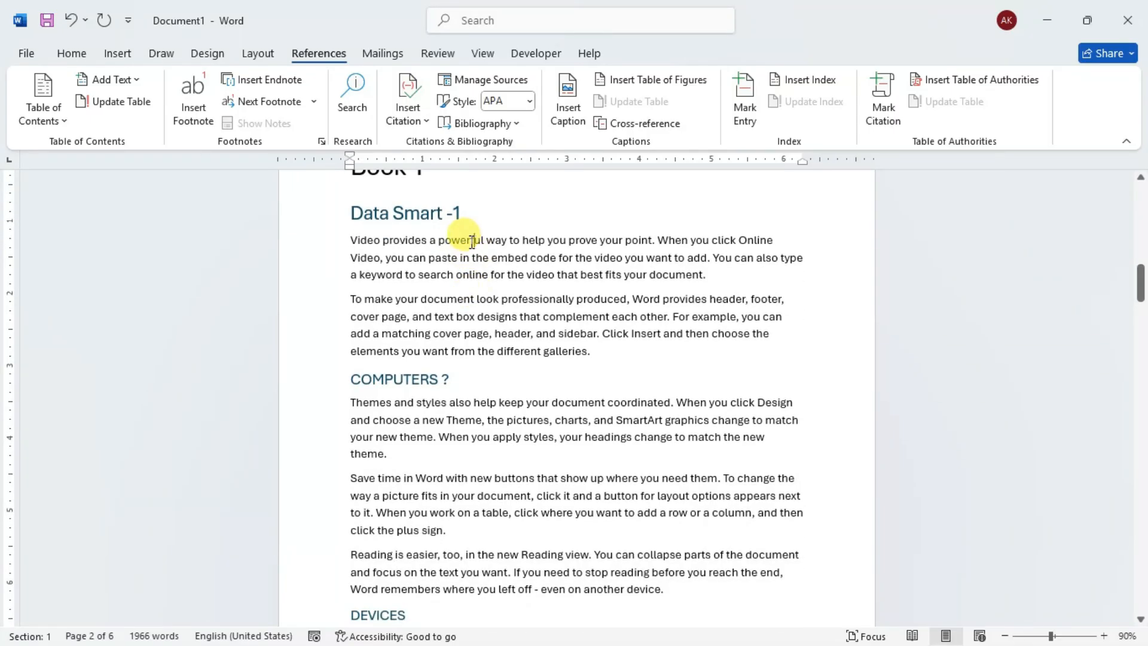
scroll(457, 413, "down", 10)
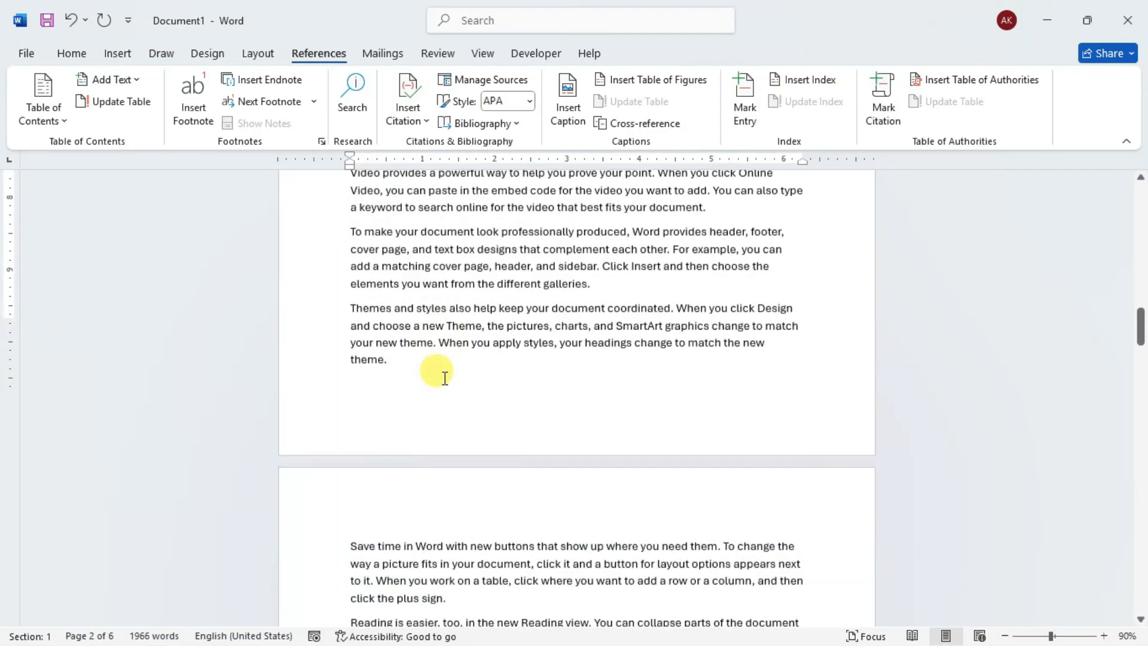
scroll(472, 336, "up", 10)
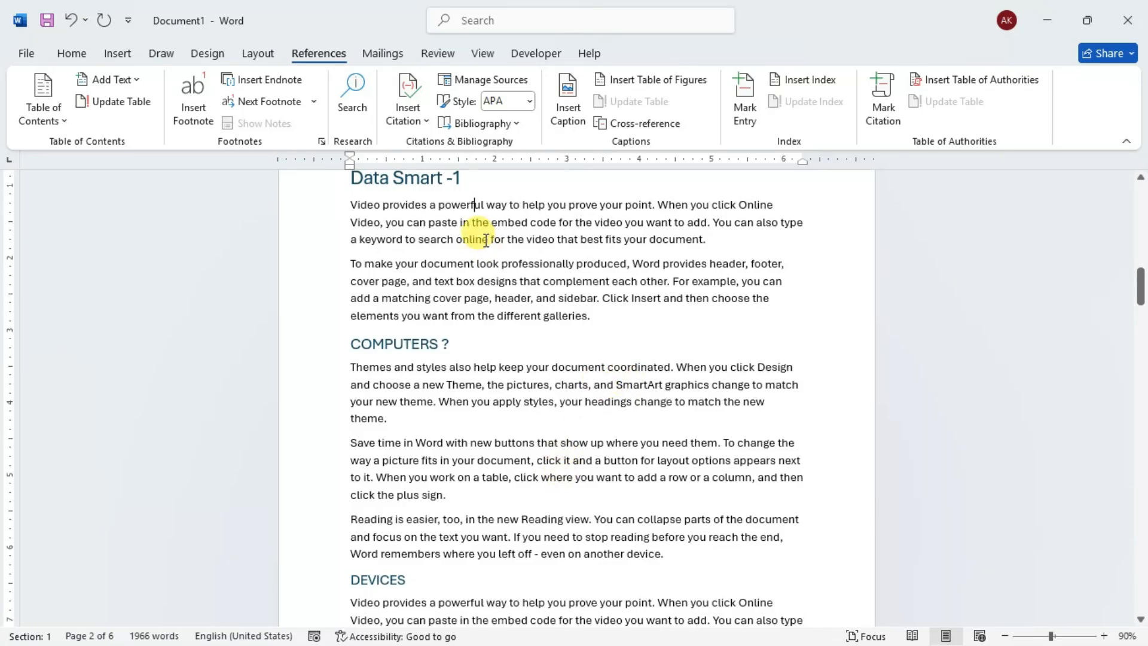
double_click(469, 207)
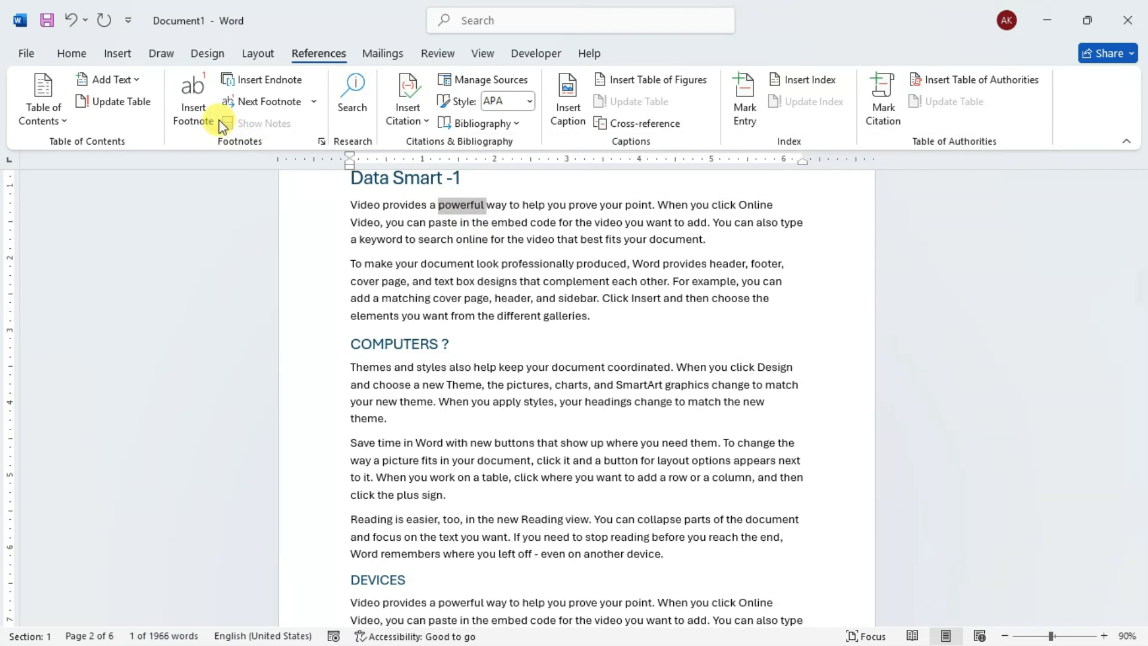
left_click(204, 108)
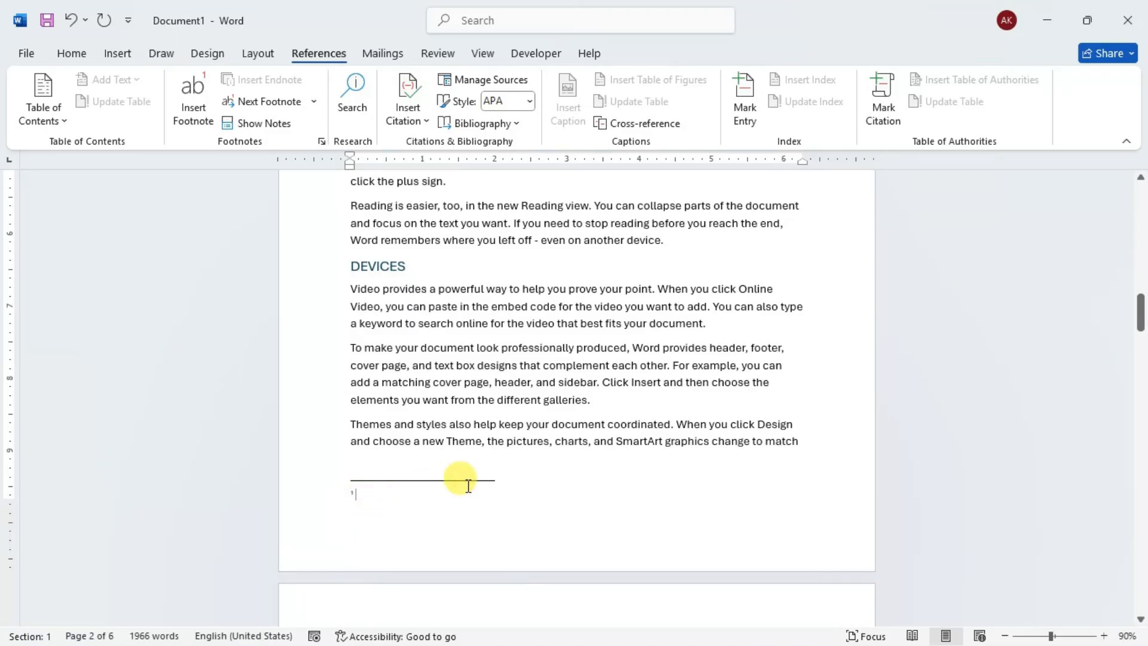
scroll(469, 481, "up", 3)
scroll(472, 484, "up", 4)
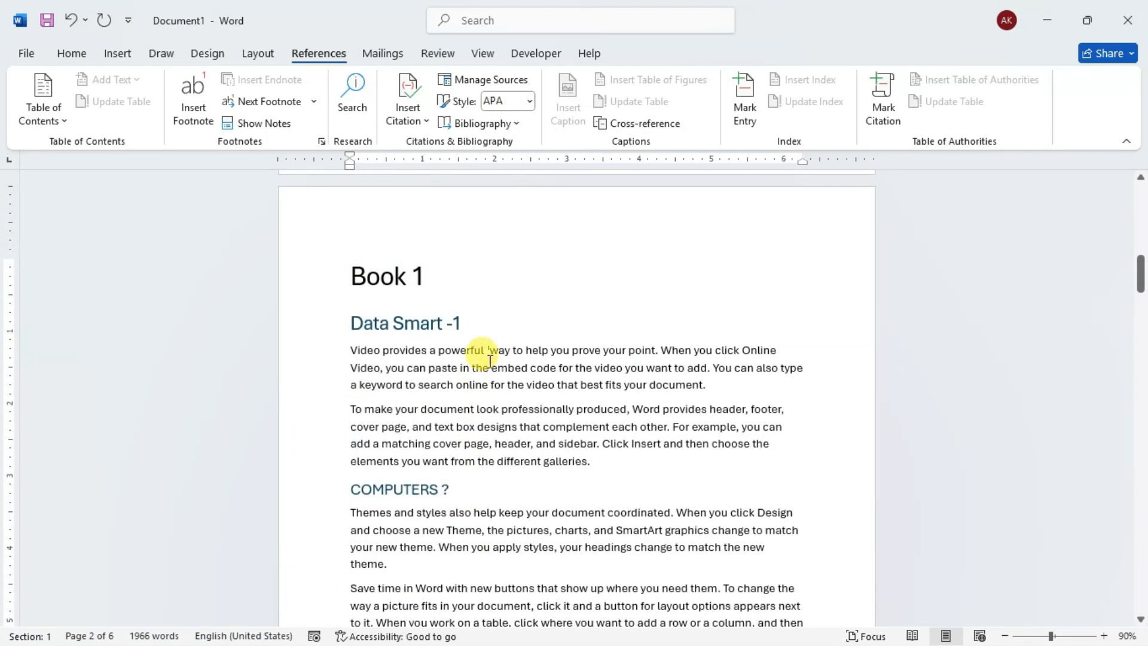
- Enter "STRONG PERSON" as the text of the footnote attached to the word "powerful"
left_click(1103, 636)
left_click(1103, 635)
left_click(1104, 635)
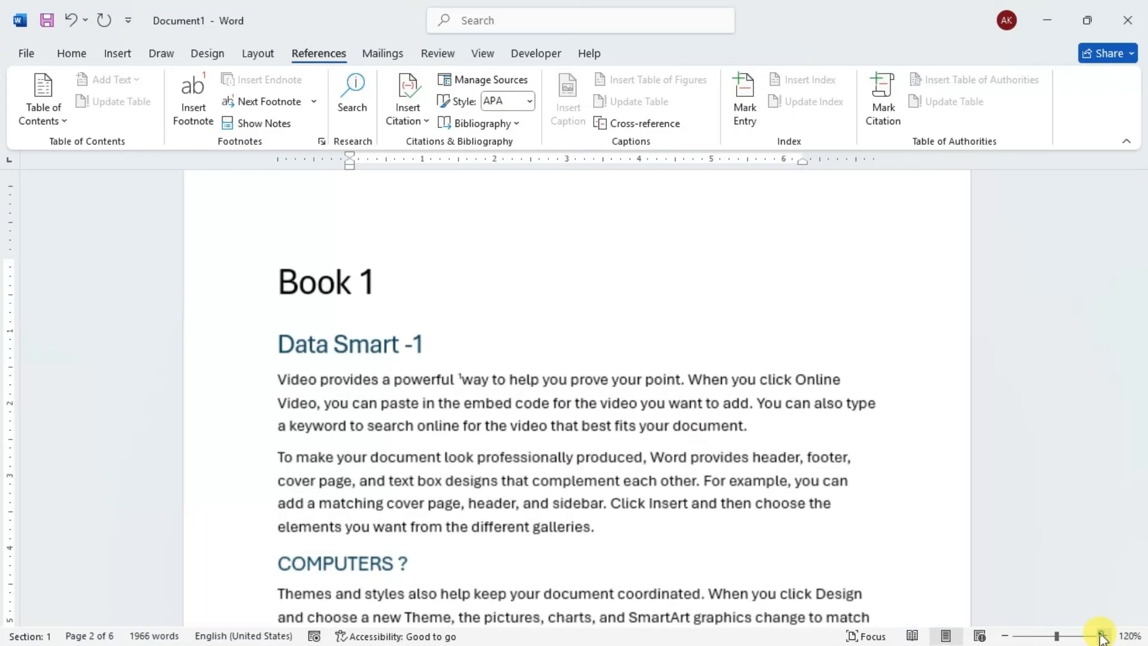
scroll(460, 373, "down", 1)
double_click(458, 370)
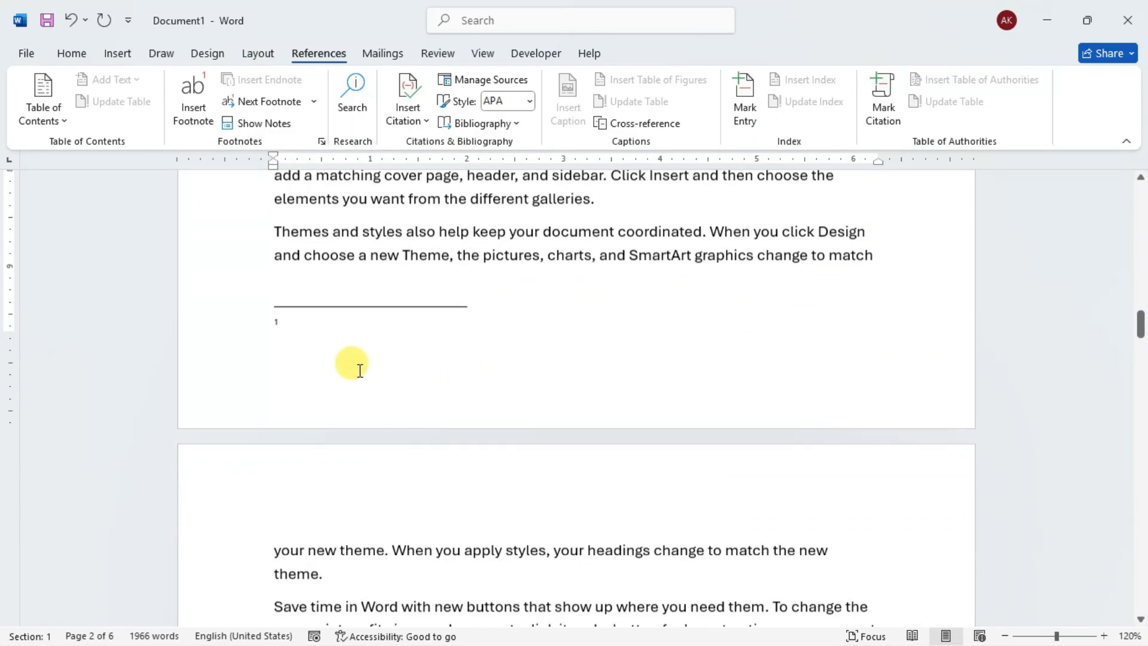
type("STRON")
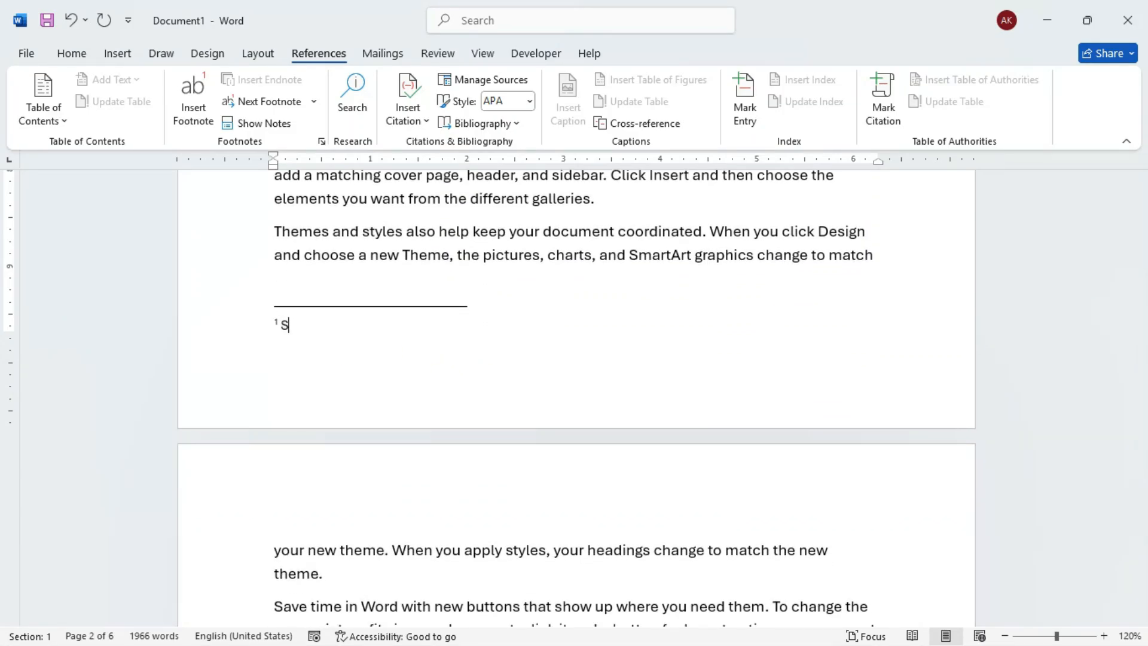
type("G")
type(" PERS")
type("ON")
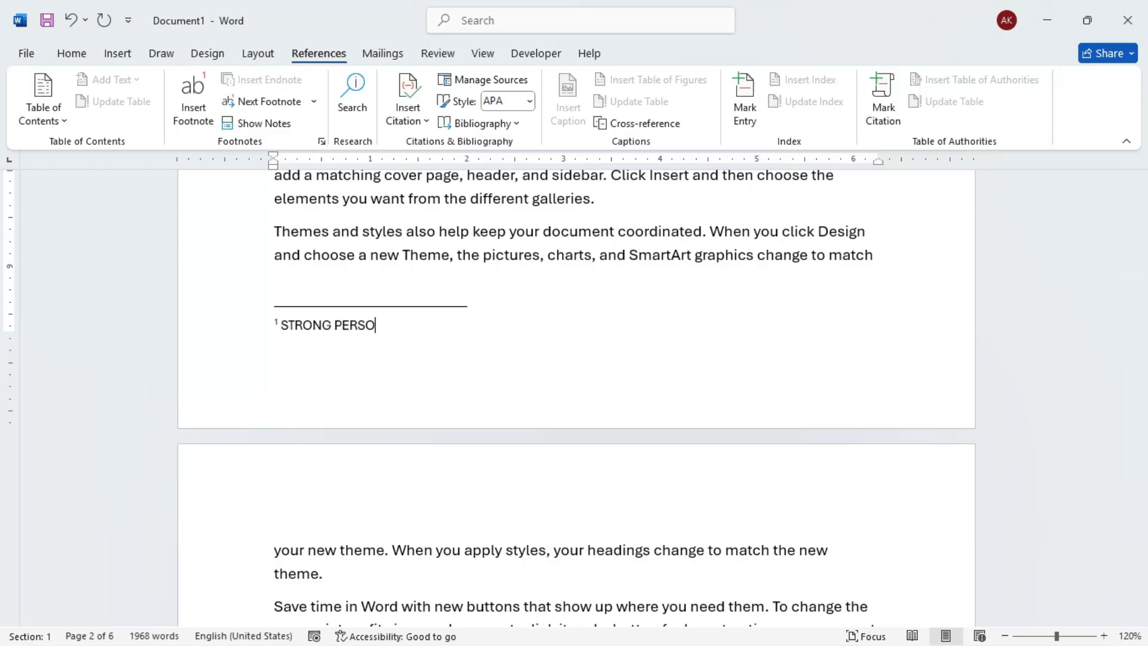
- Check the footnote marker after "powerful" under the Data Smart -1 heading against its note at the foot of the page
scroll(364, 352, "up", 5)
scroll(363, 352, "up", 3)
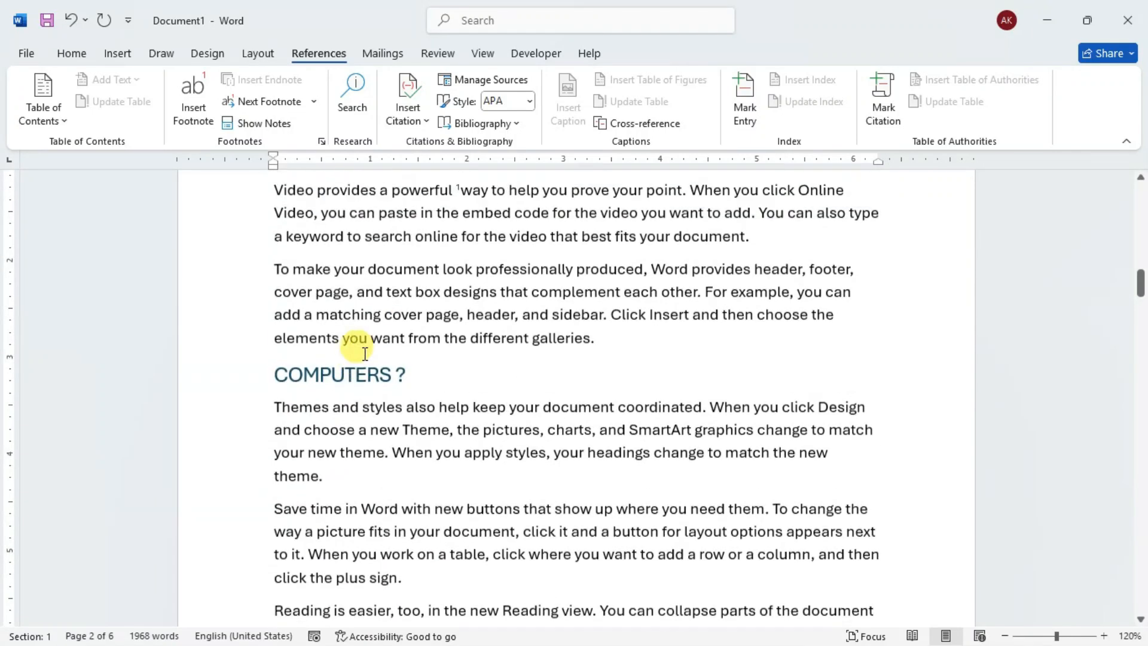
left_click(399, 336)
scroll(383, 336, "up", 1)
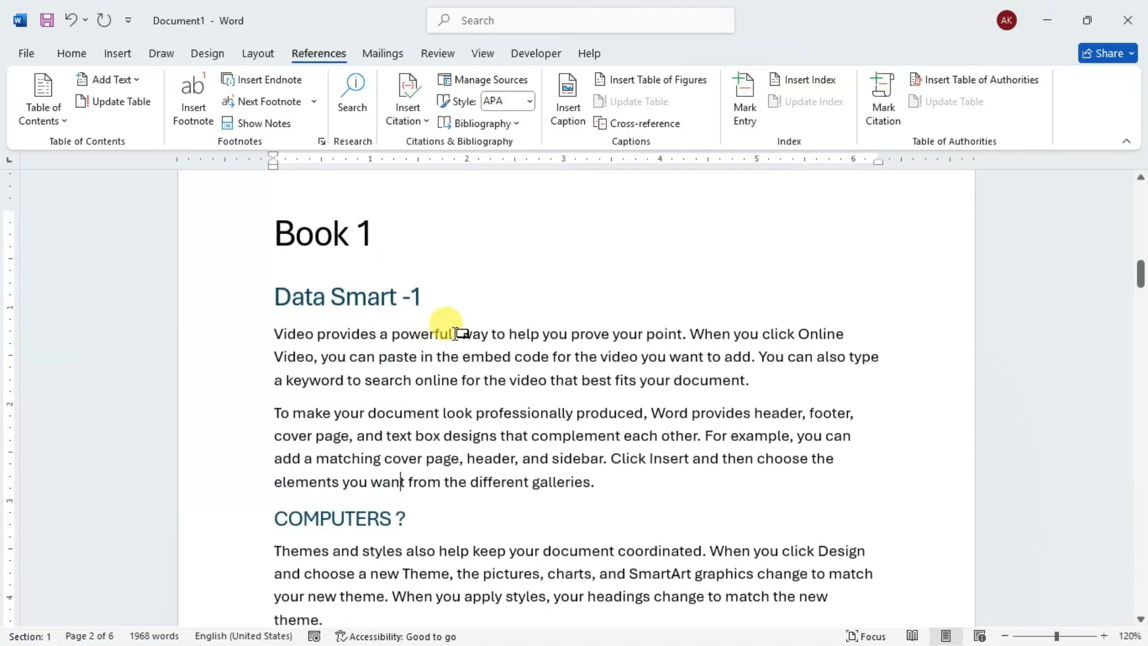
mouse_move(458, 334)
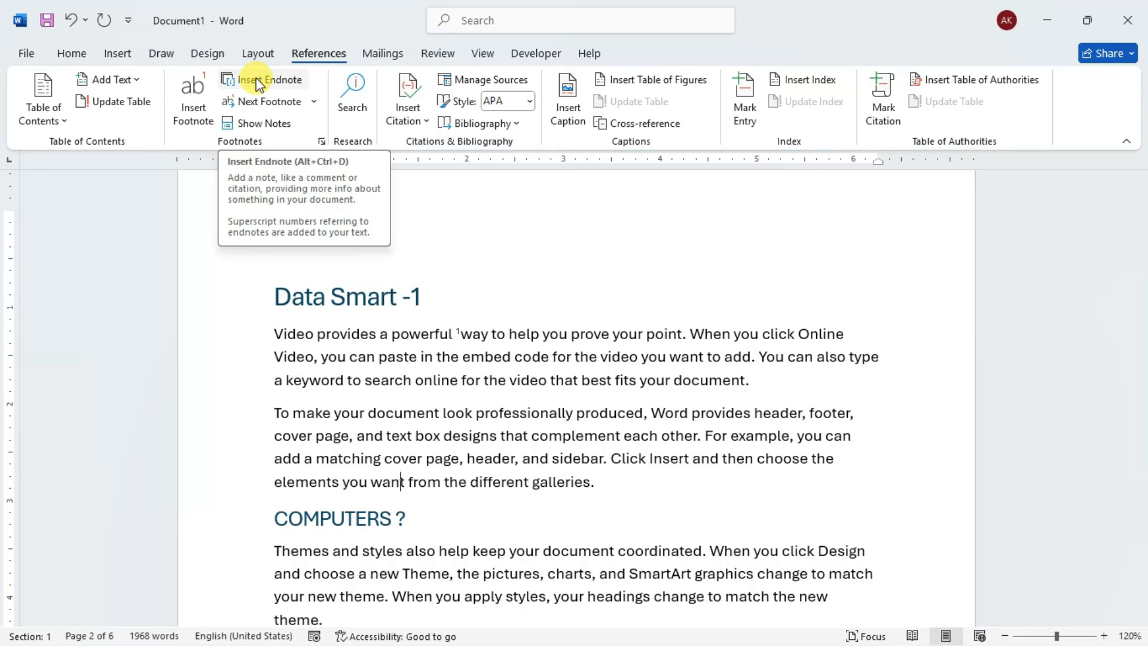
left_click(482, 297)
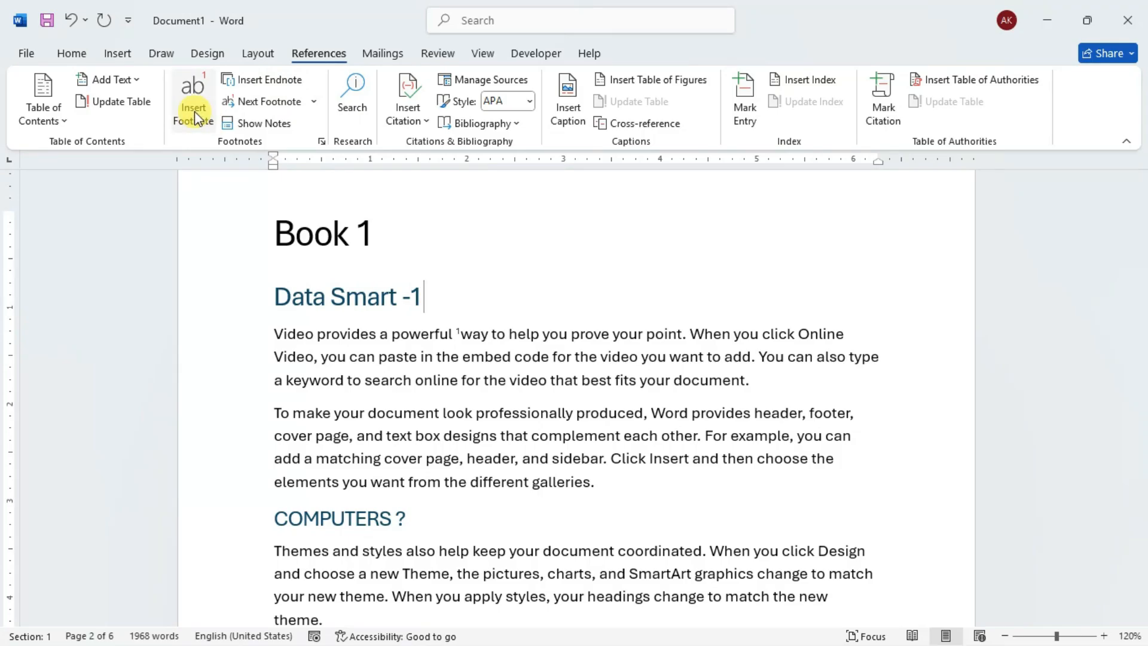
scroll(566, 310, "down", 2)
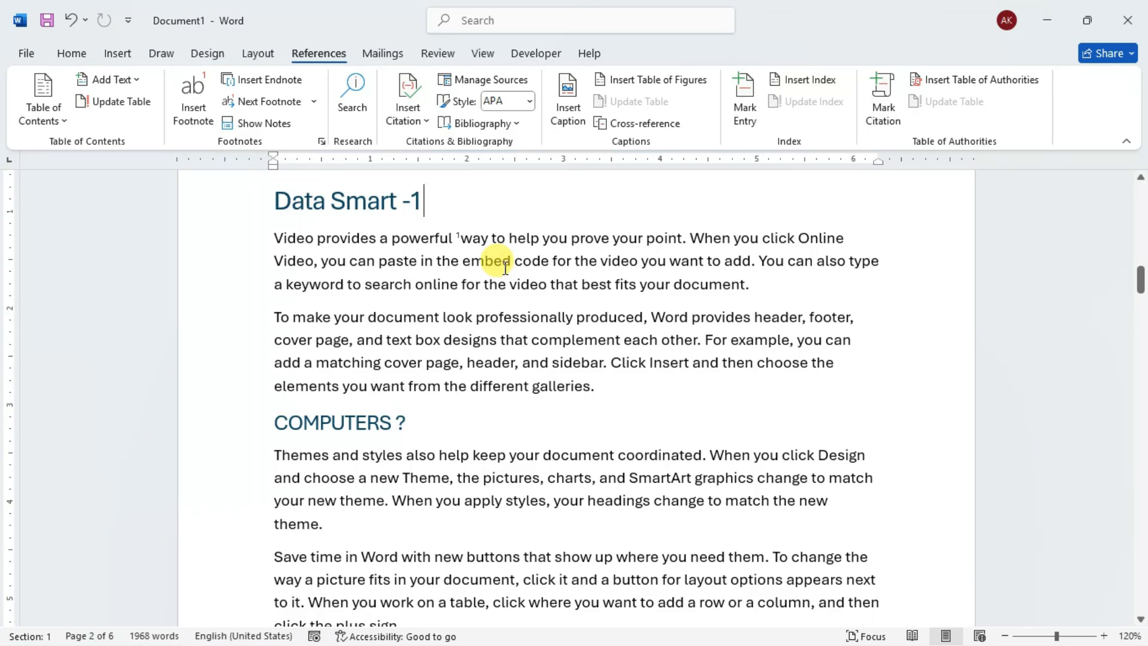
scroll(502, 263, "down", 10)
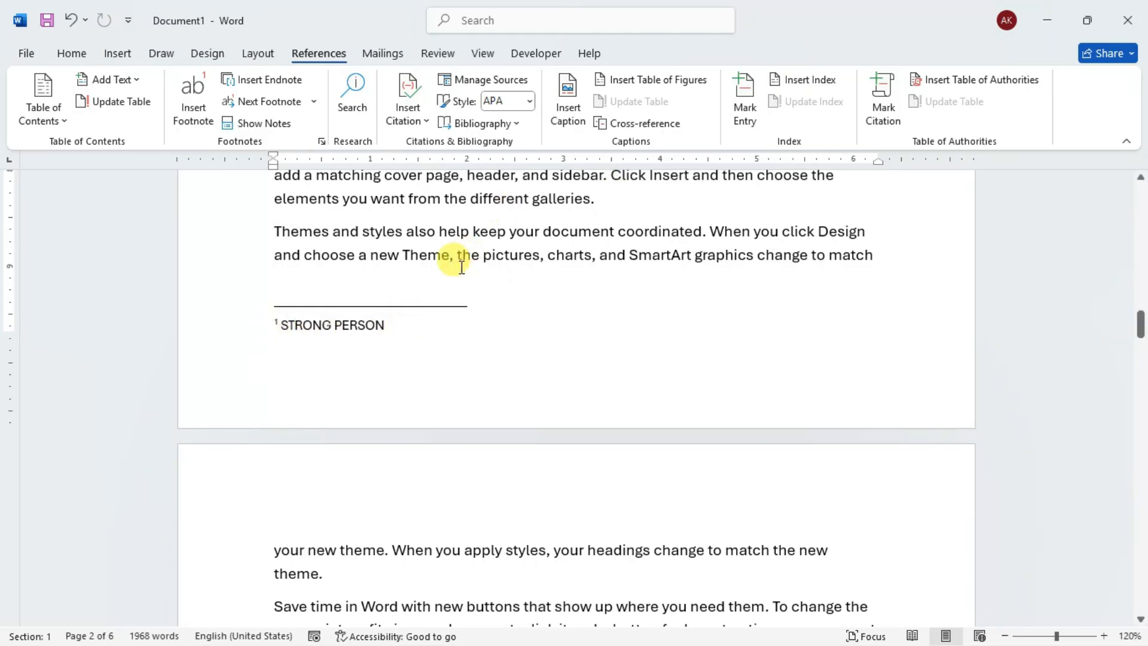
- Insert a footnote at the word "buttons" in the second paragraph under the COMPUTERS ? heading
scroll(466, 260, "up", 3)
scroll(472, 263, "up", 3)
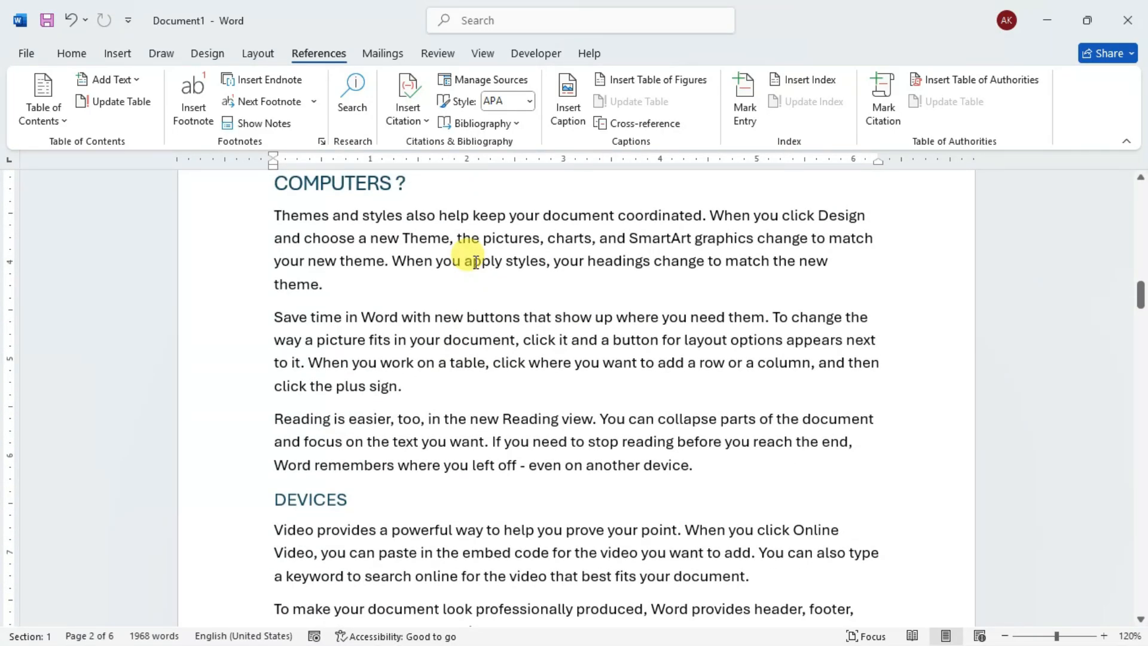
scroll(475, 262, "down", 1)
double_click(494, 222)
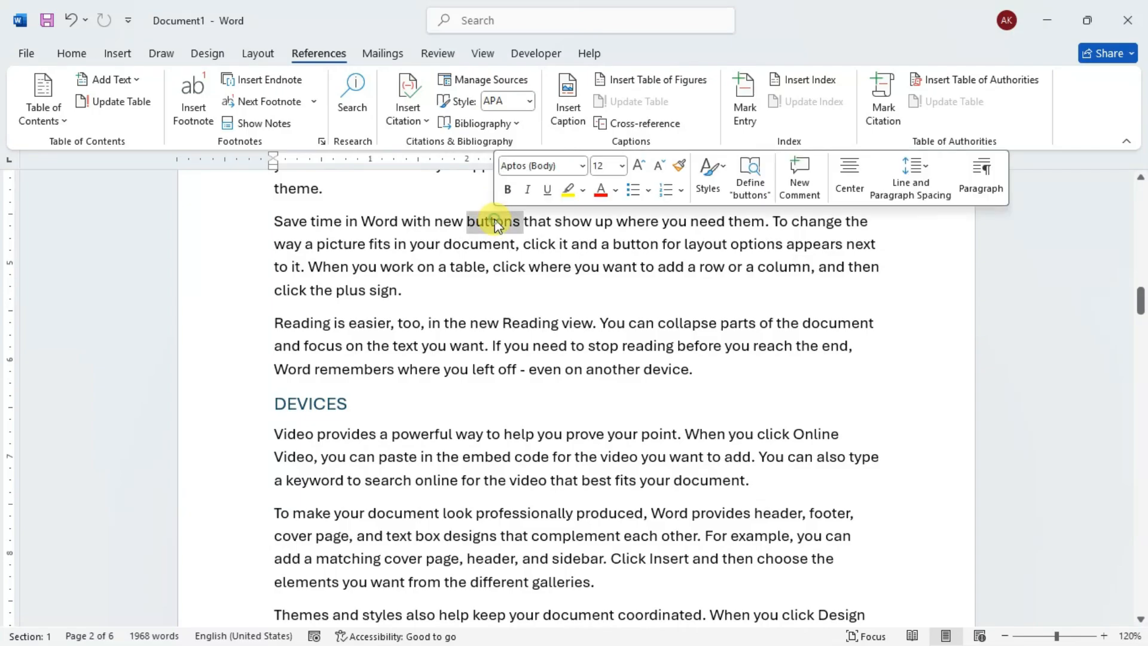
left_click(494, 224)
double_click(495, 222)
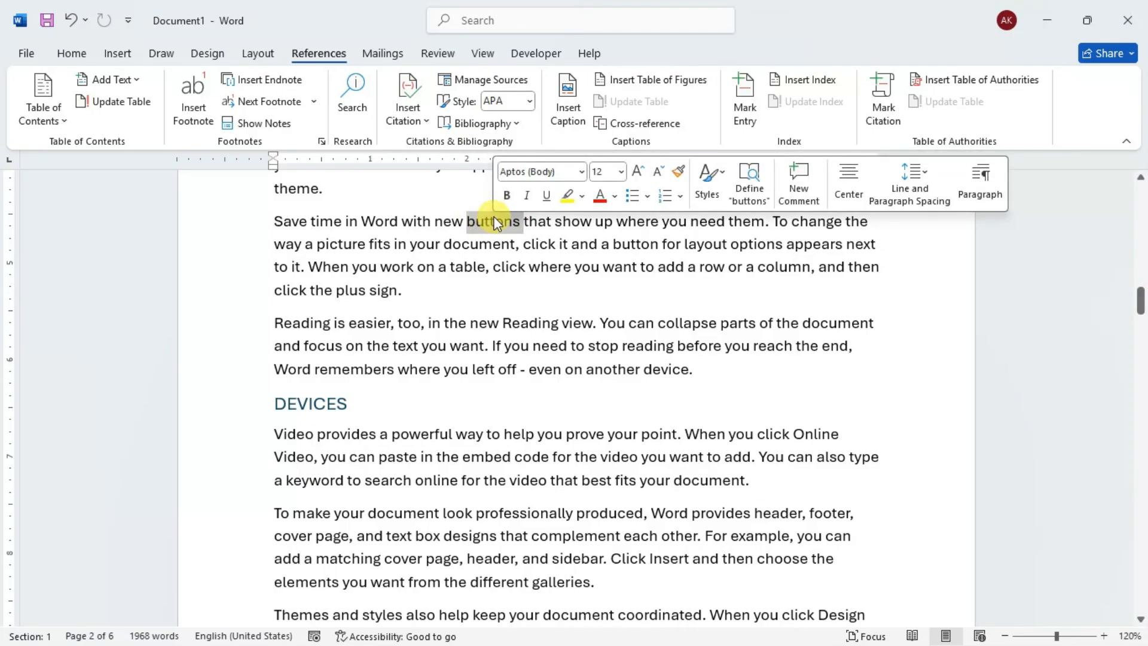
left_click(196, 117)
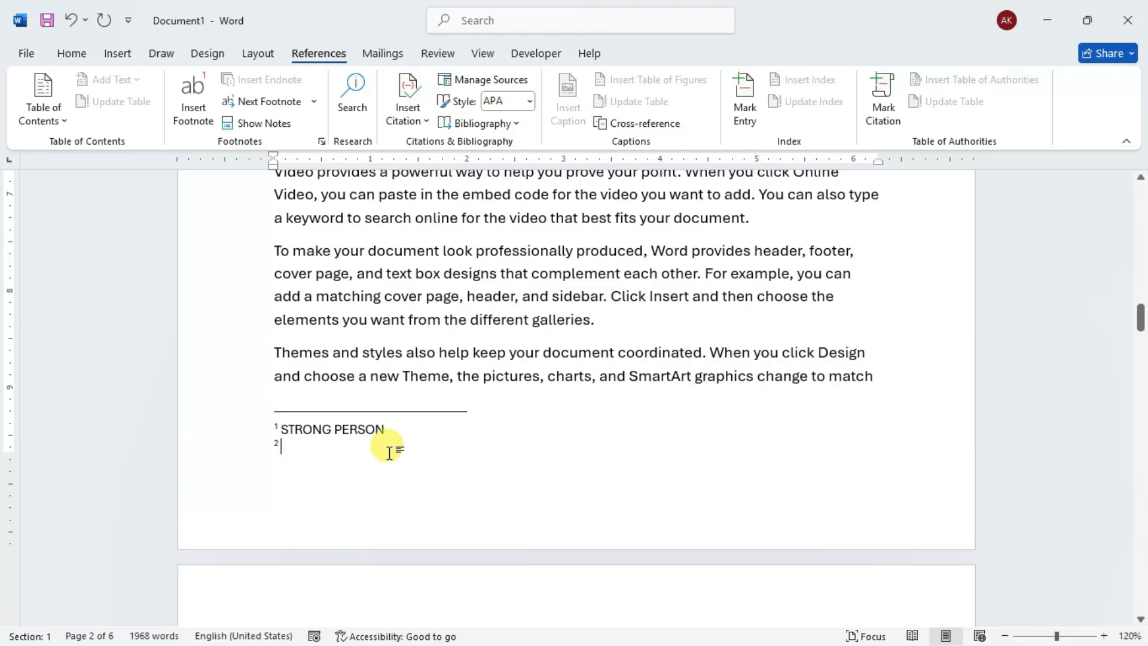
- Enter "THIS IS A FOOTNOTE" as the second footnote's text and return to the body text
type("THU")
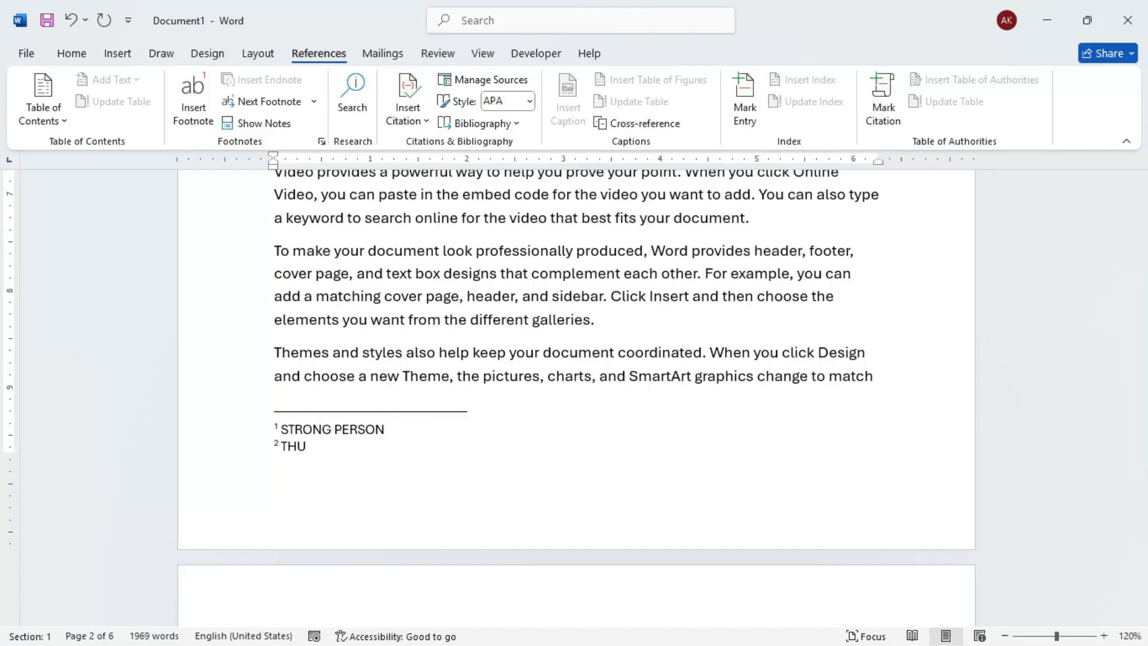
key("BackSpace")
type("IS IS A FOOTN")
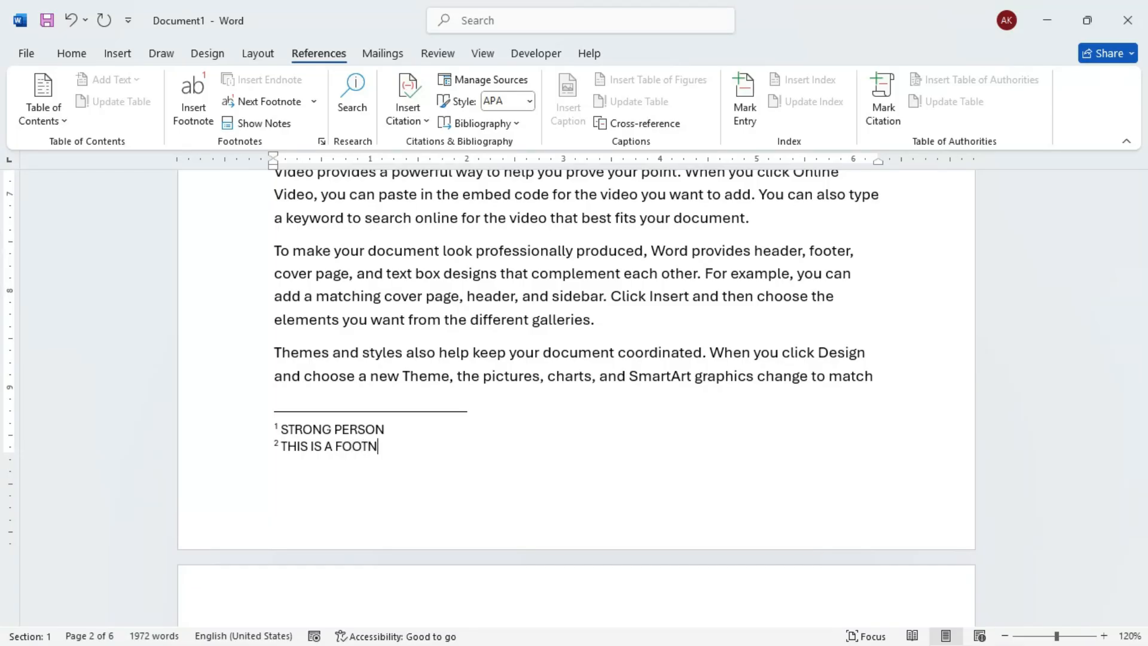
type("OTE")
left_click(555, 365)
- Preview the second footnote from its marker after "buttons" and compare it with the notes at the page foot
scroll(556, 365, "up", 5)
scroll(556, 365, "up", 2)
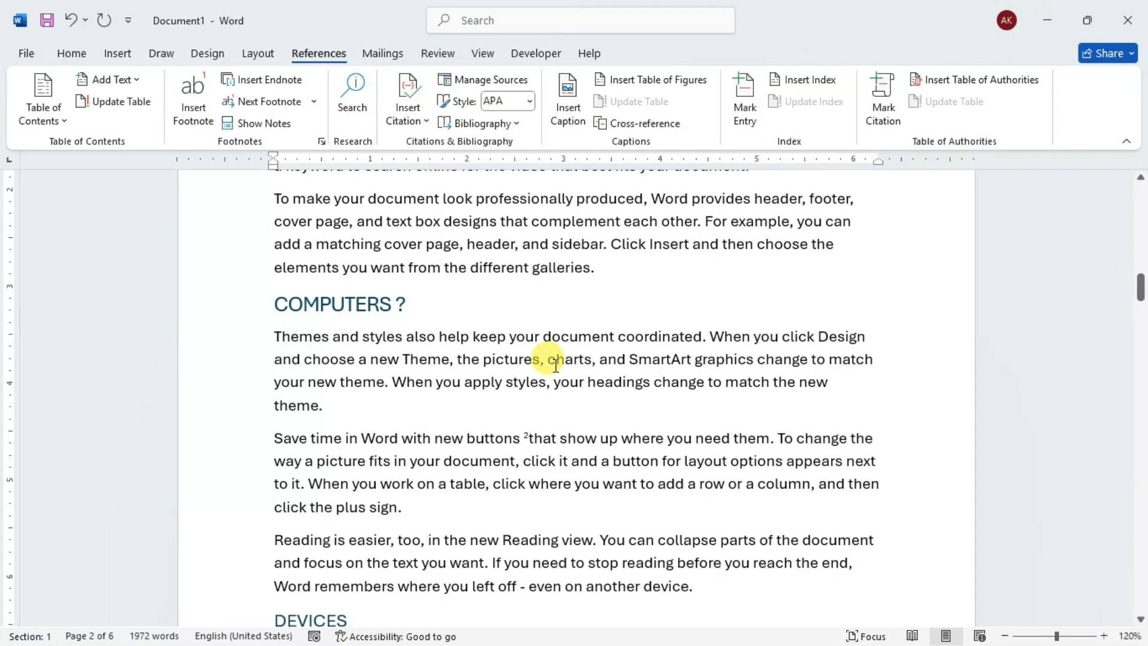
scroll(553, 353, "up", 2)
scroll(526, 322, "down", 2)
scroll(498, 305, "down", 3)
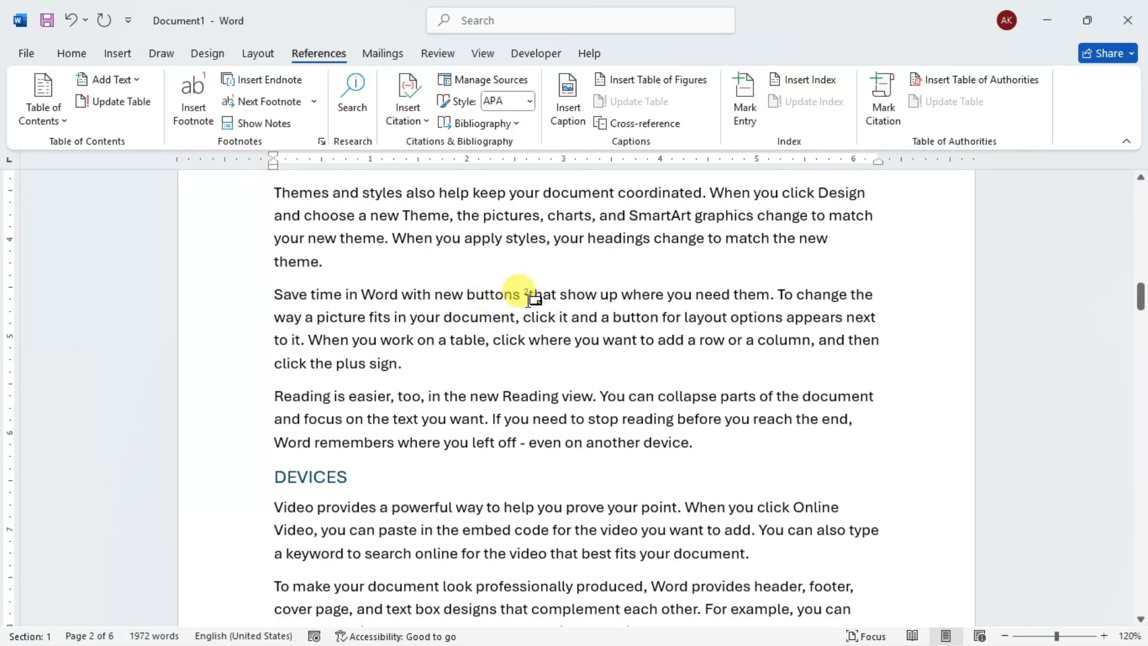
mouse_move(527, 295)
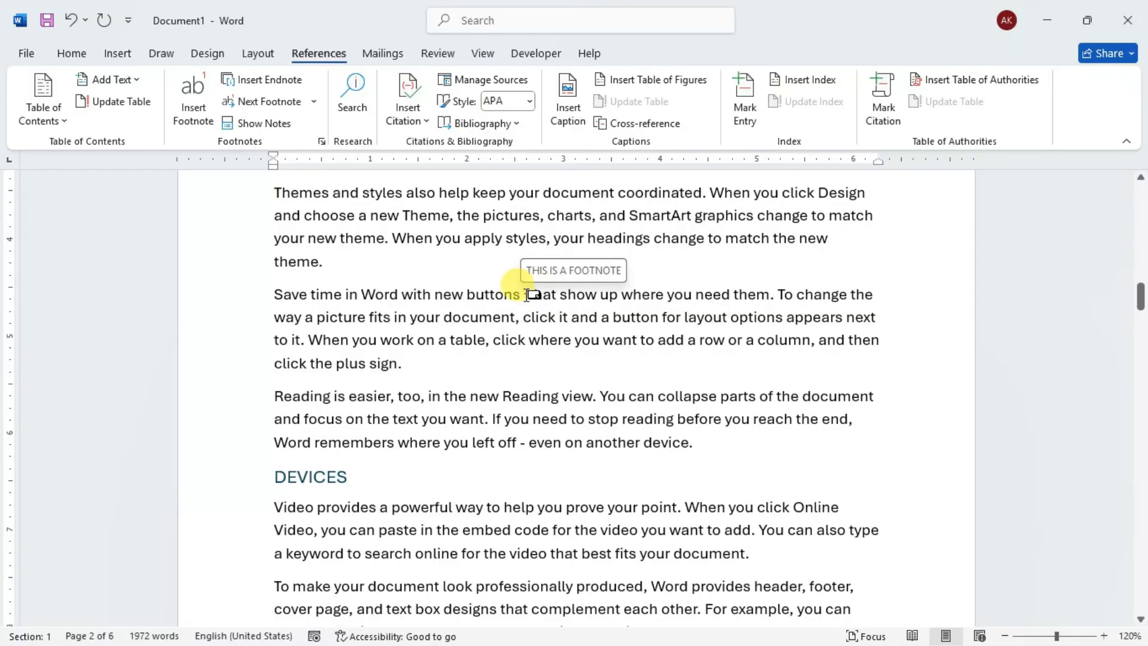
scroll(527, 295, "down", 5)
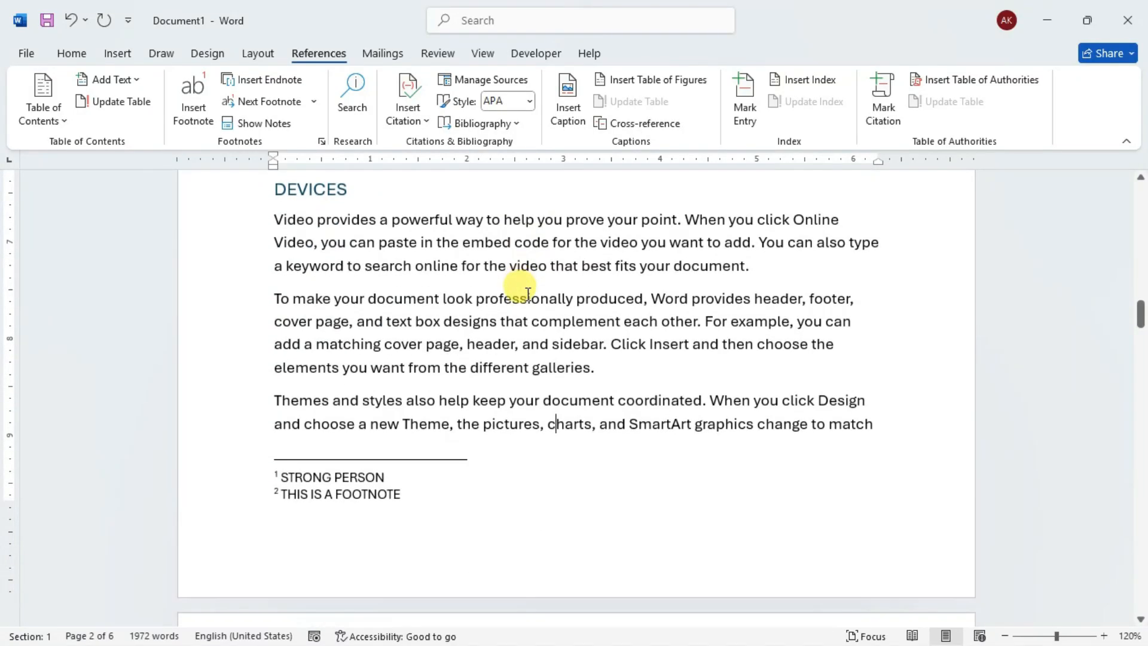
scroll(527, 291, "up", 5)
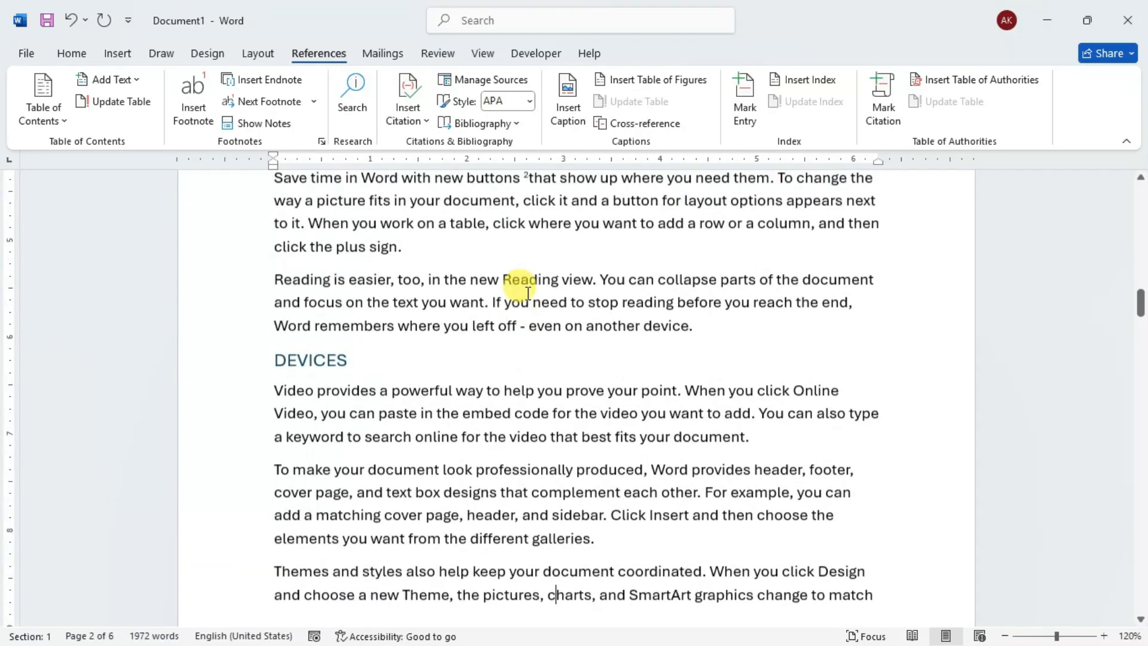
scroll(526, 254, "up", 2)
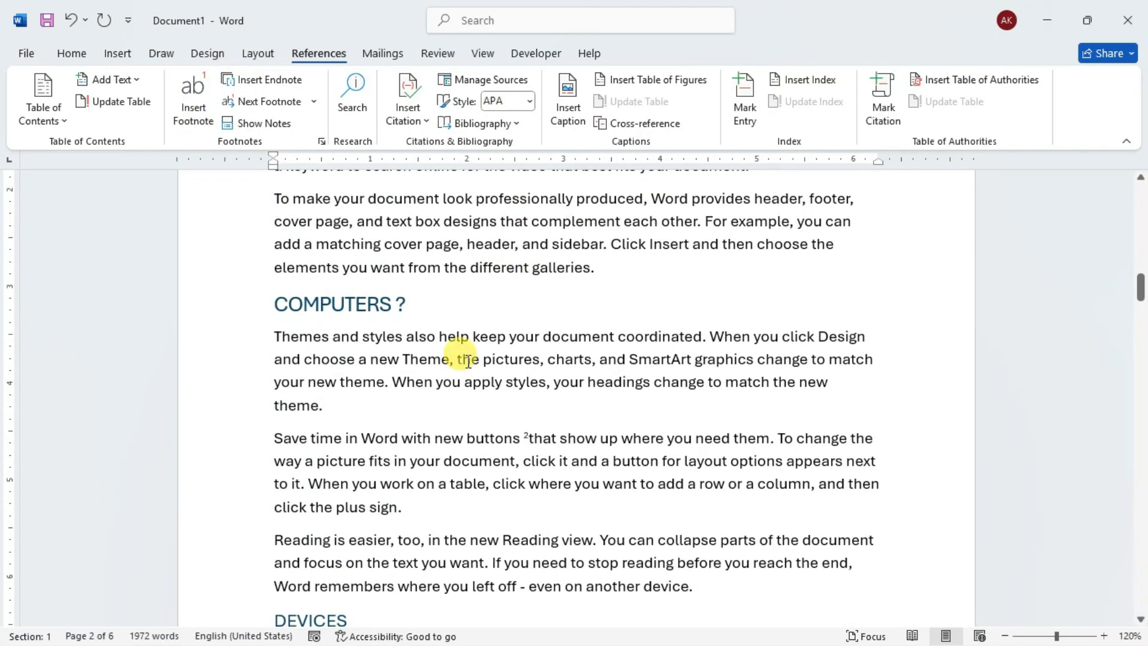
- Insert an endnote at the word "collapse" in the paragraph just above the DEVICES heading
scroll(598, 343, "down", 2)
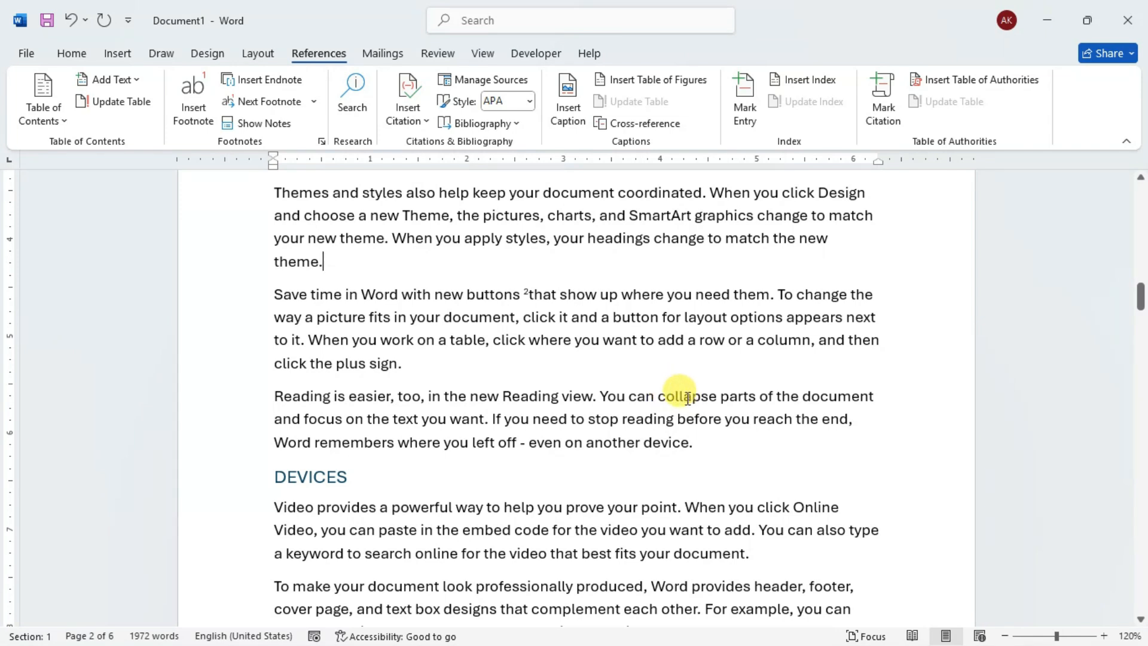
scroll(685, 394, "down", 1)
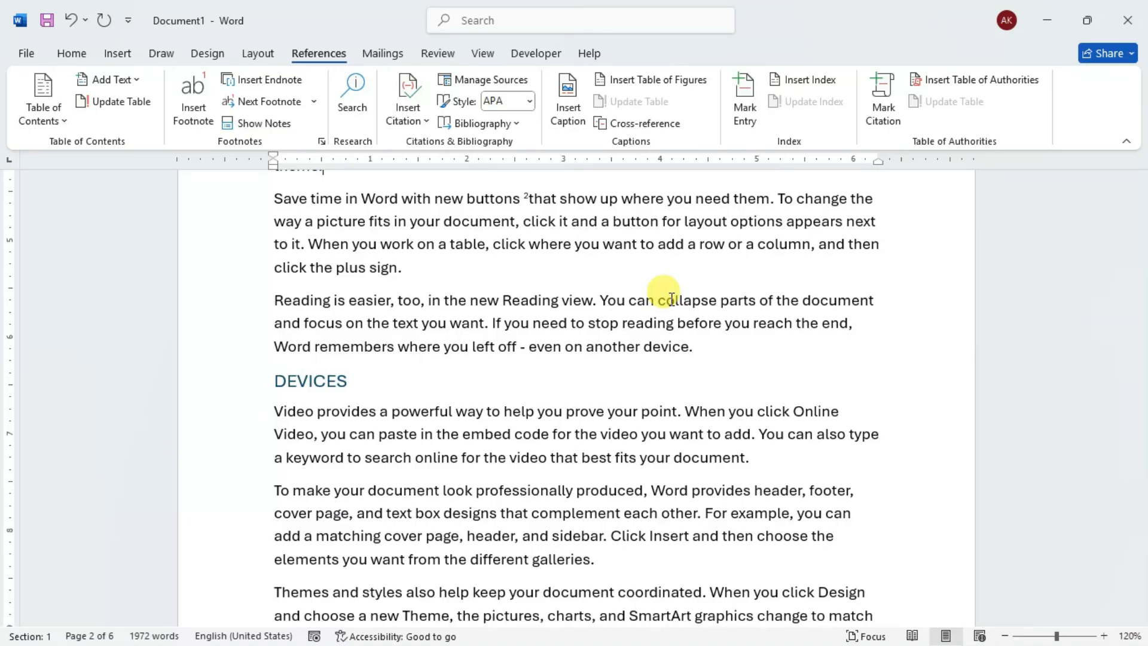
double_click(671, 298)
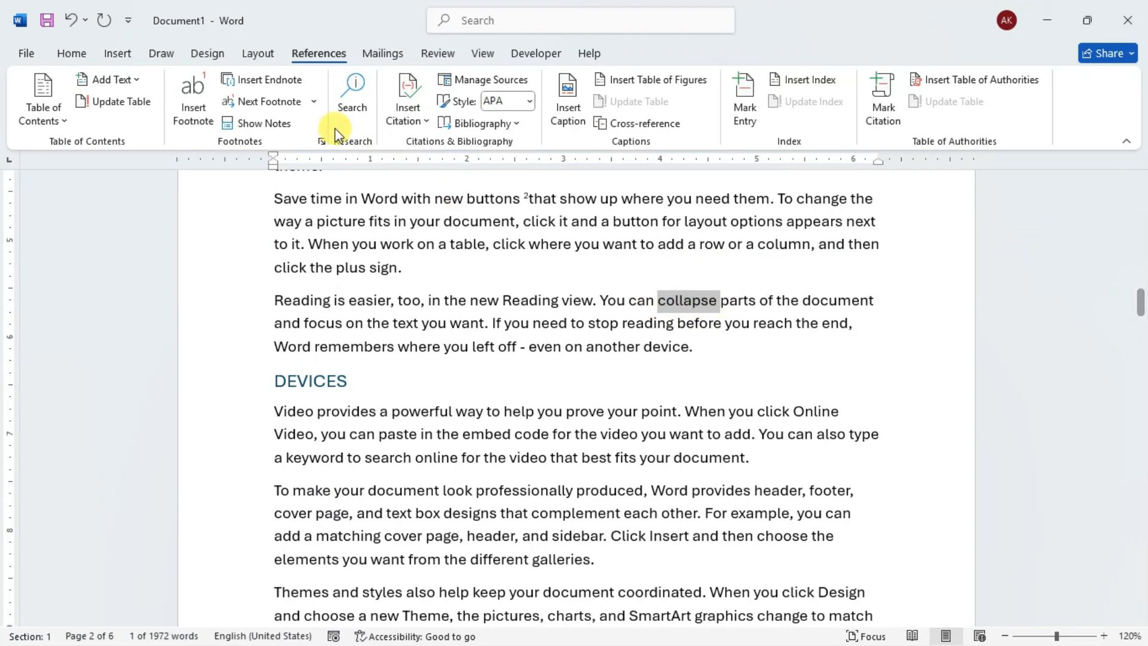
left_click(273, 82)
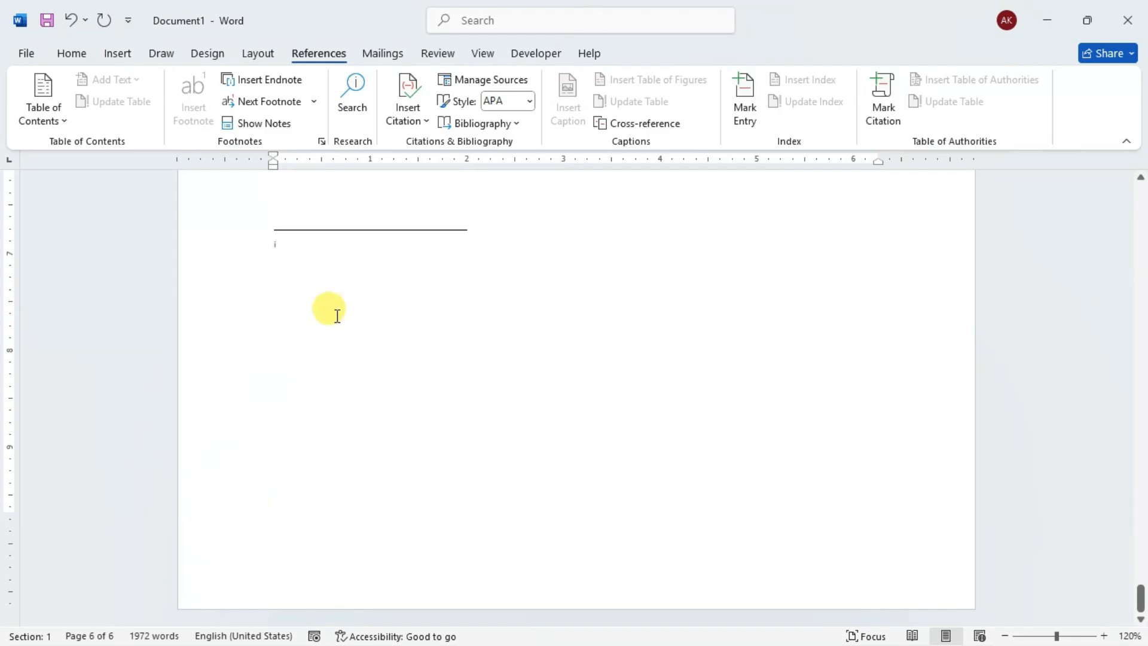
- Examine where the endnote is placed relative to the body text on the document's final pages
scroll(356, 306, "up", 2)
scroll(359, 306, "up", 1)
scroll(358, 310, "down", 3)
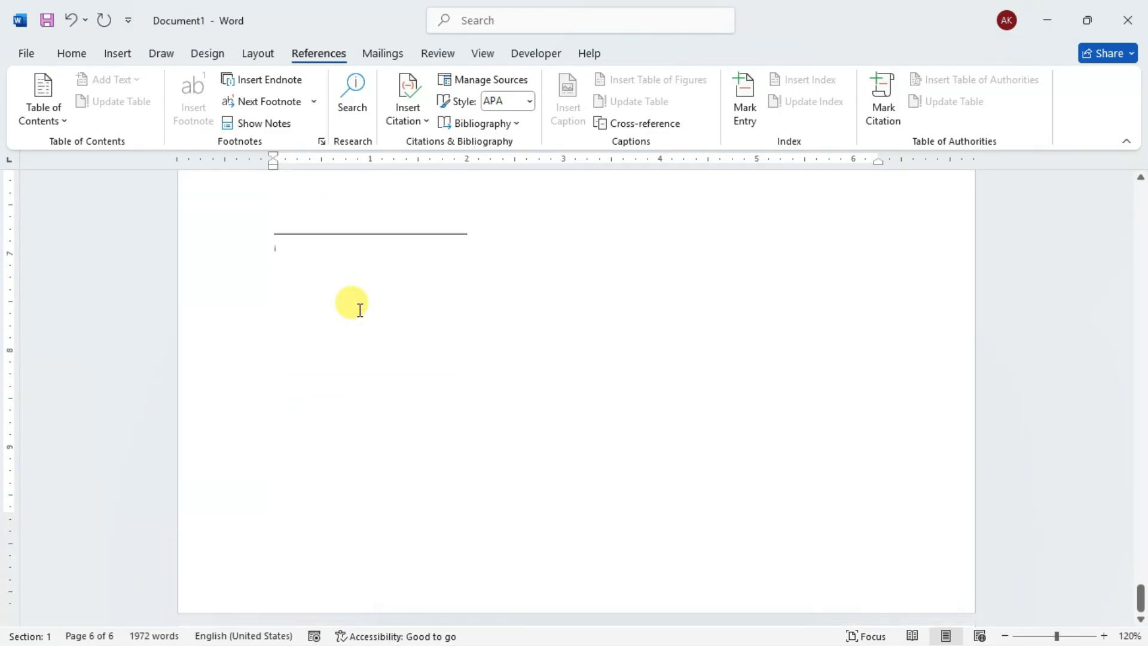
scroll(353, 410, "up", 20)
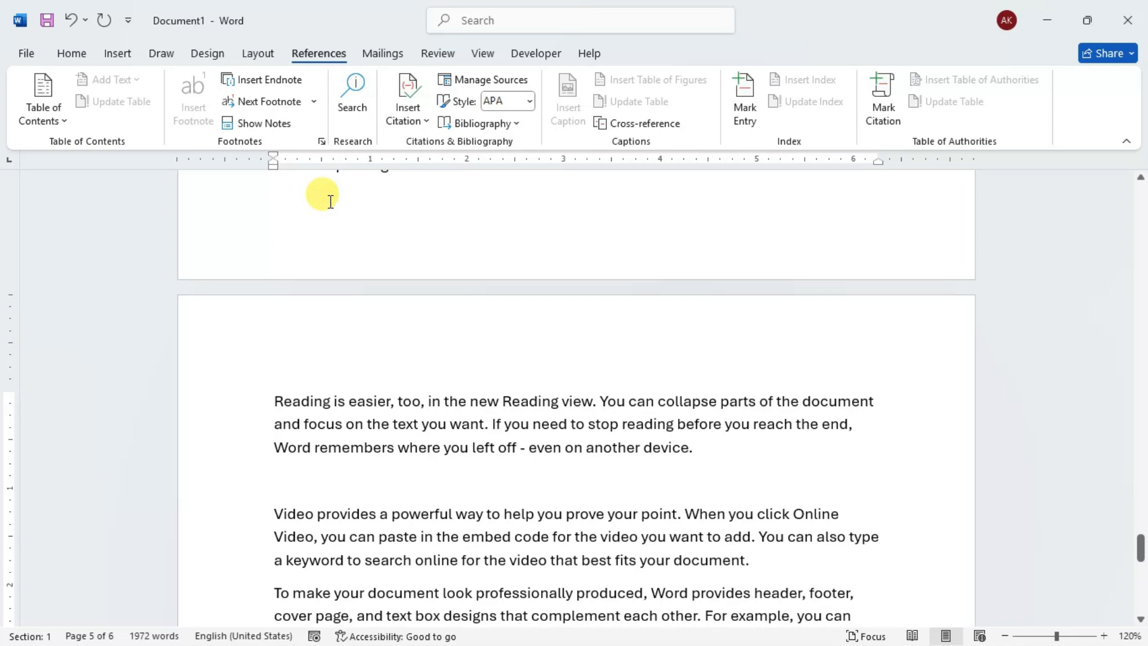
scroll(451, 328, "up", 6)
scroll(354, 370, "down", 4)
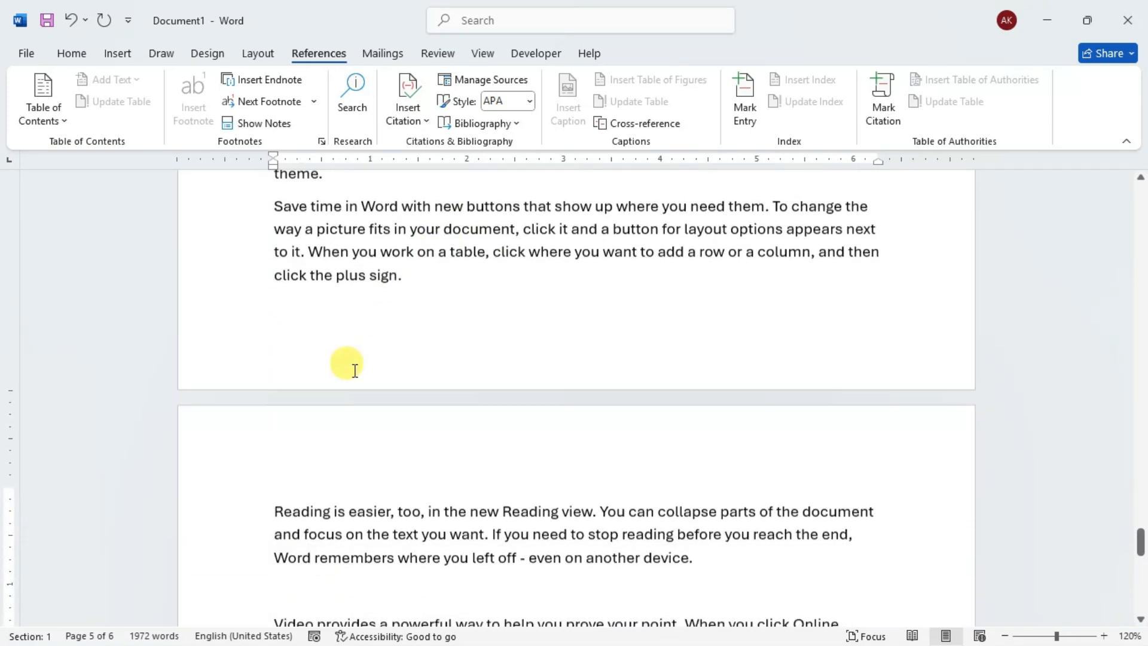
scroll(355, 370, "down", 10)
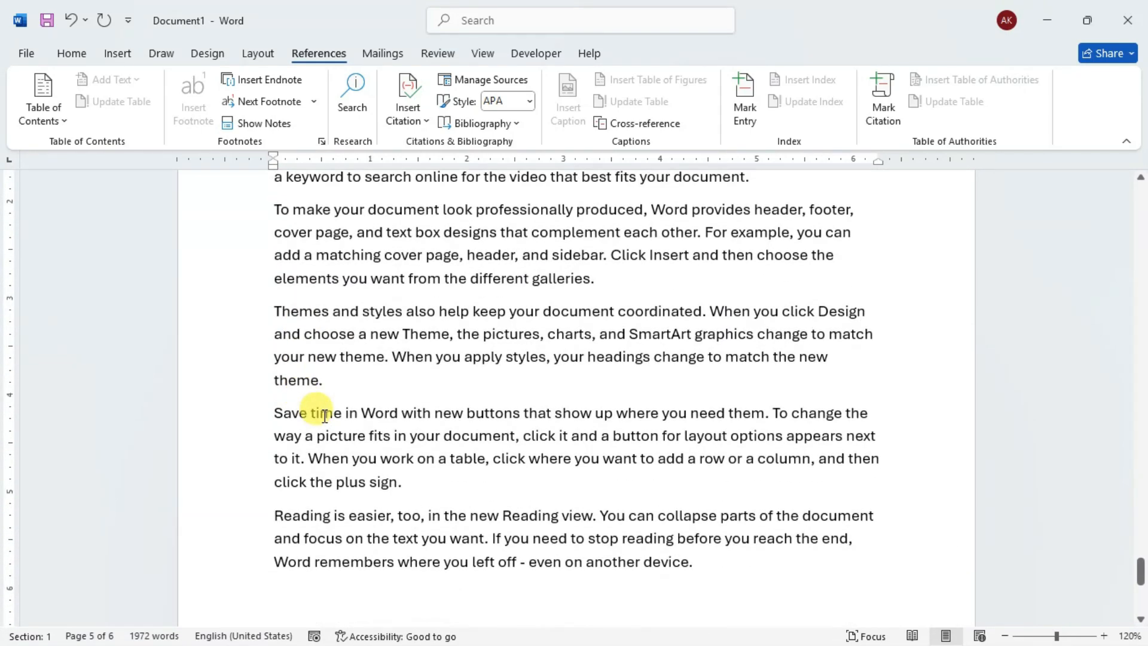
left_click(343, 435)
scroll(347, 416, "down", 3)
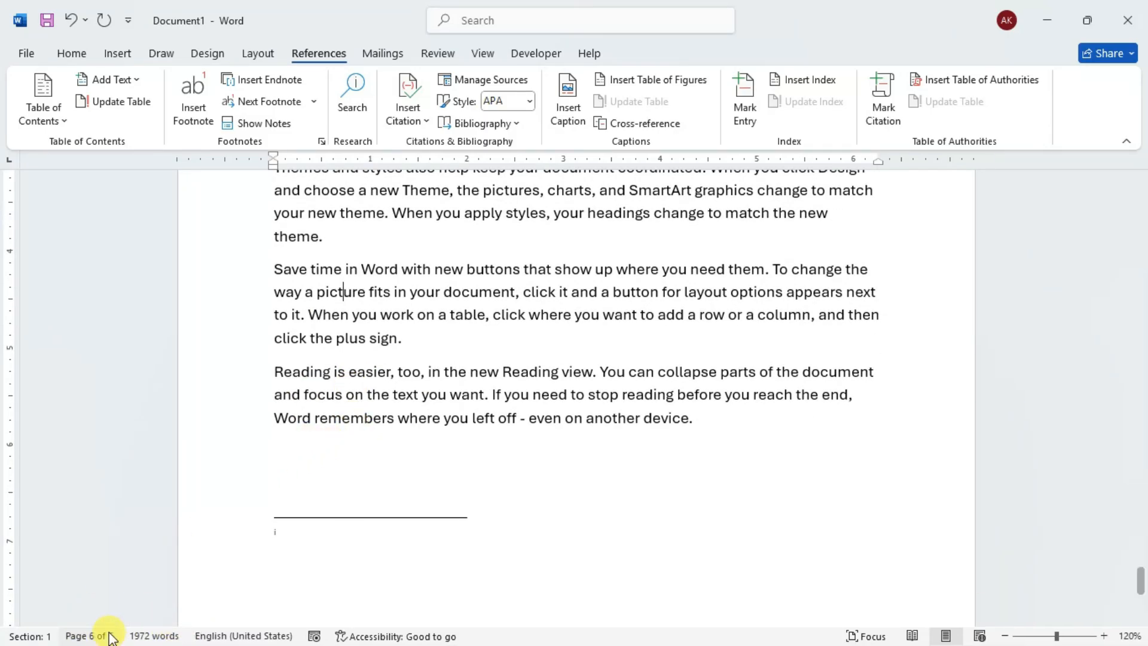
scroll(331, 403, "down", 3)
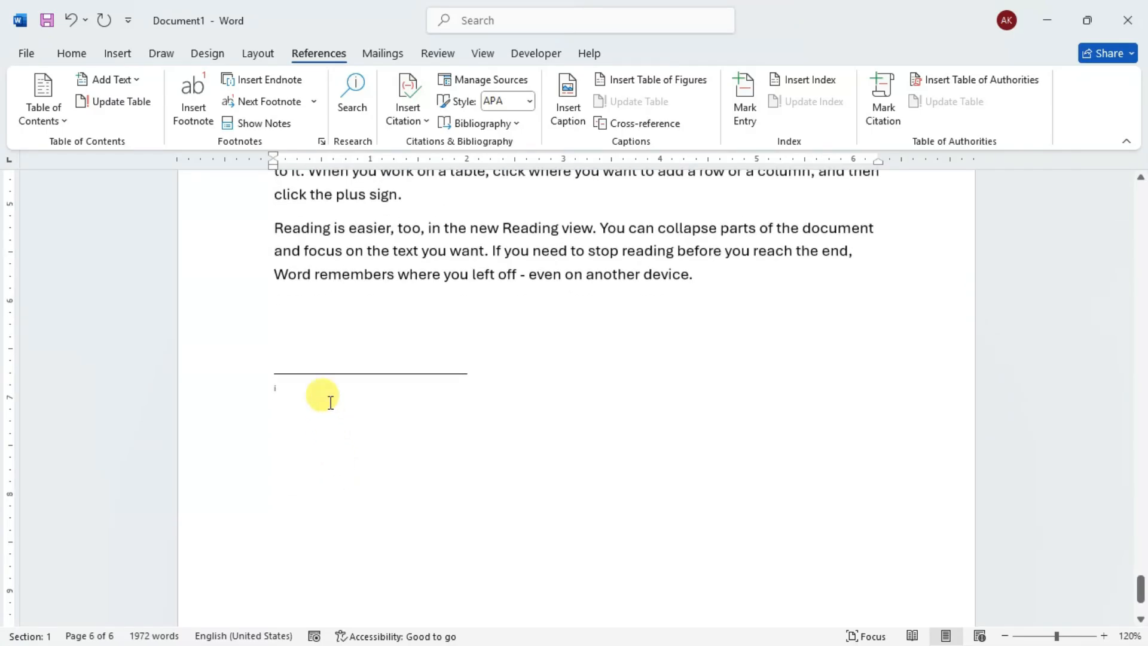
- Enter "ENDNOTE" as the endnote's text on the last page and return to the body text
left_click(329, 387)
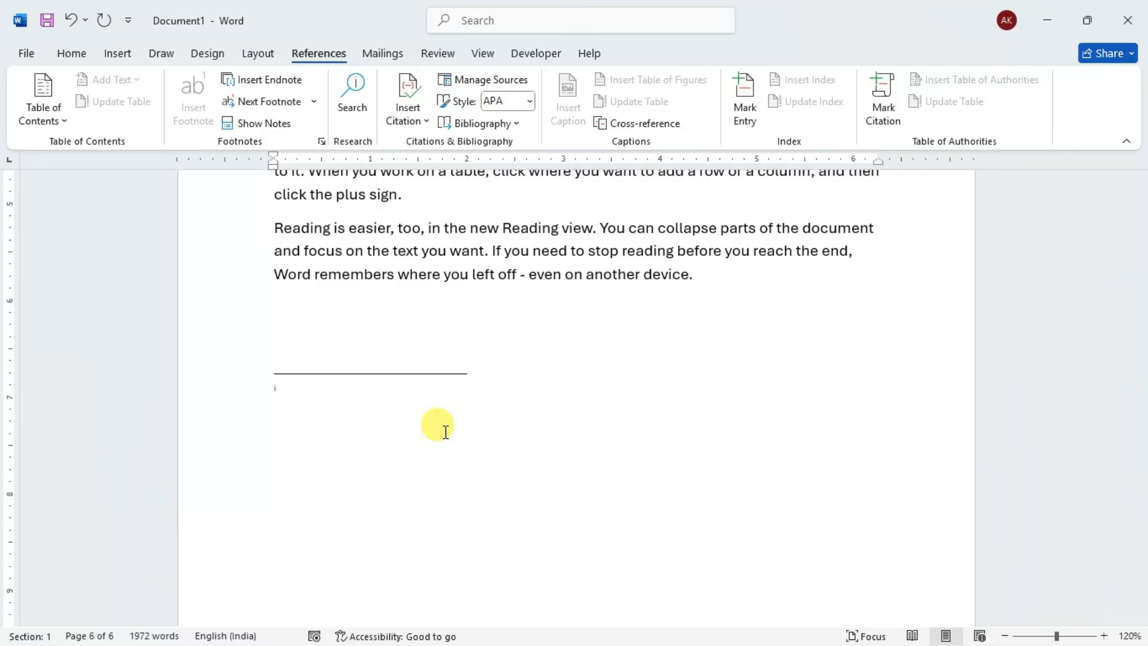
type("END")
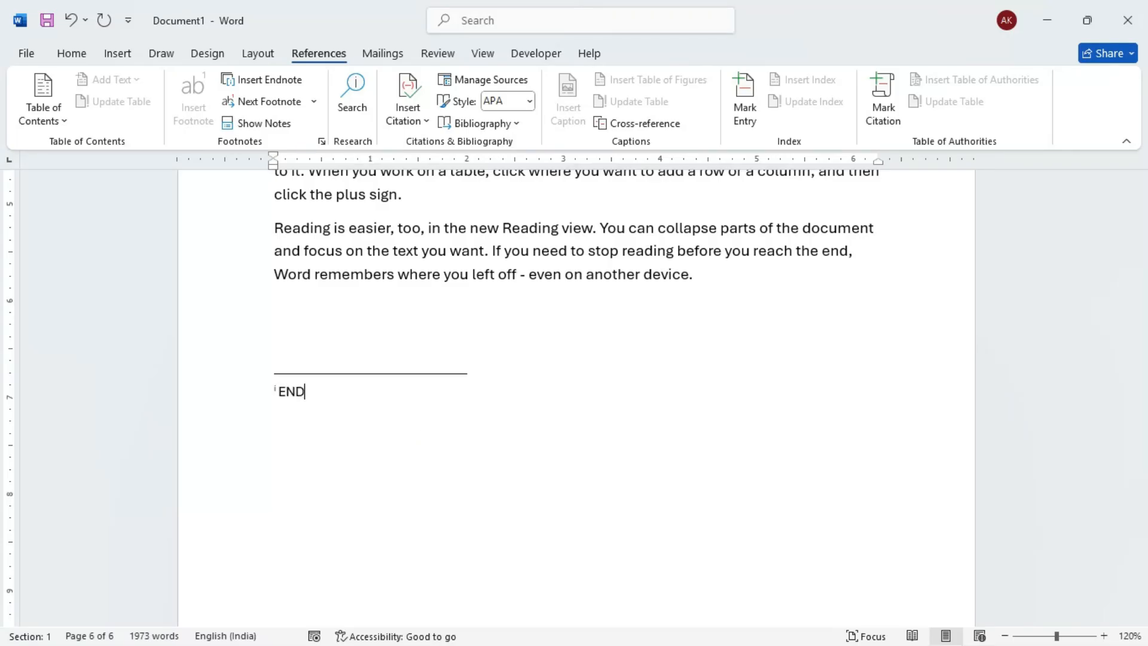
type("NOTE")
left_click(562, 273)
scroll(618, 341, "up", 4)
scroll(625, 350, "up", 15)
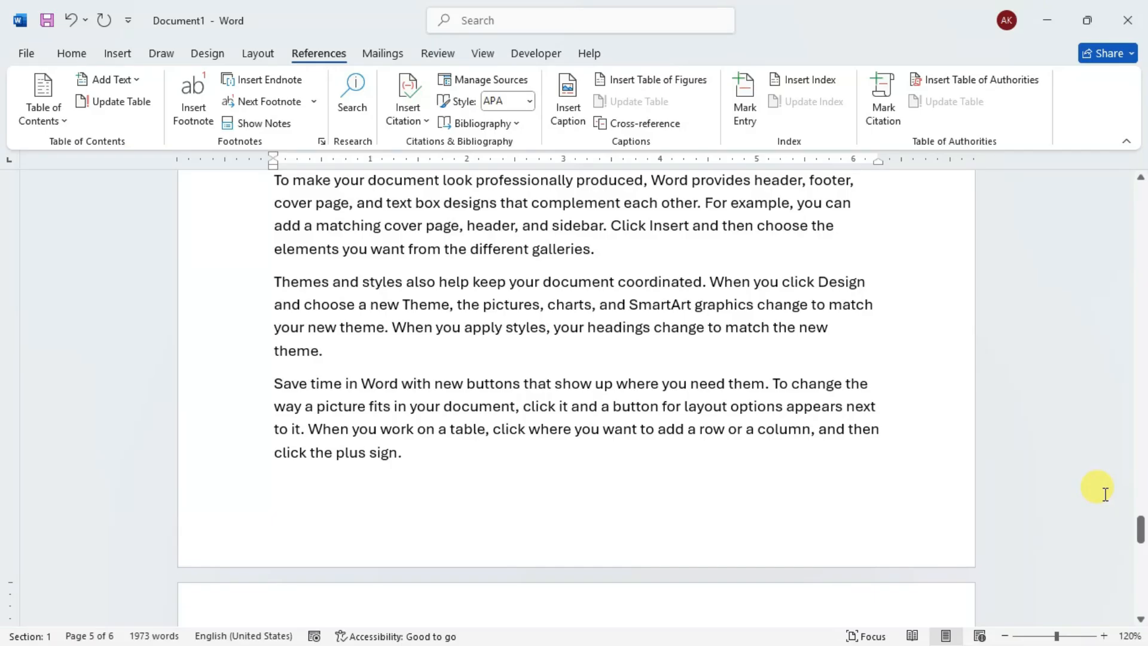
- Return to the document's start and locate the endnote marker after "collapse" in the paragraph above the DEVICES heading
key("ctrl+Home")
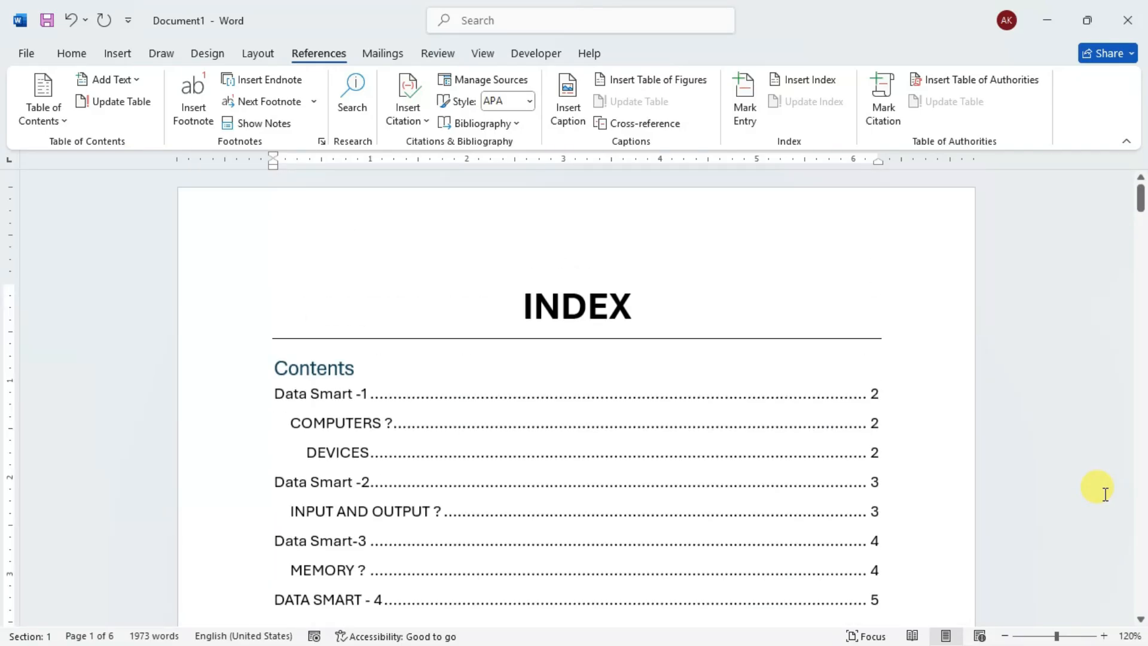
scroll(1104, 493, "down", 2)
scroll(1105, 494, "down", 15)
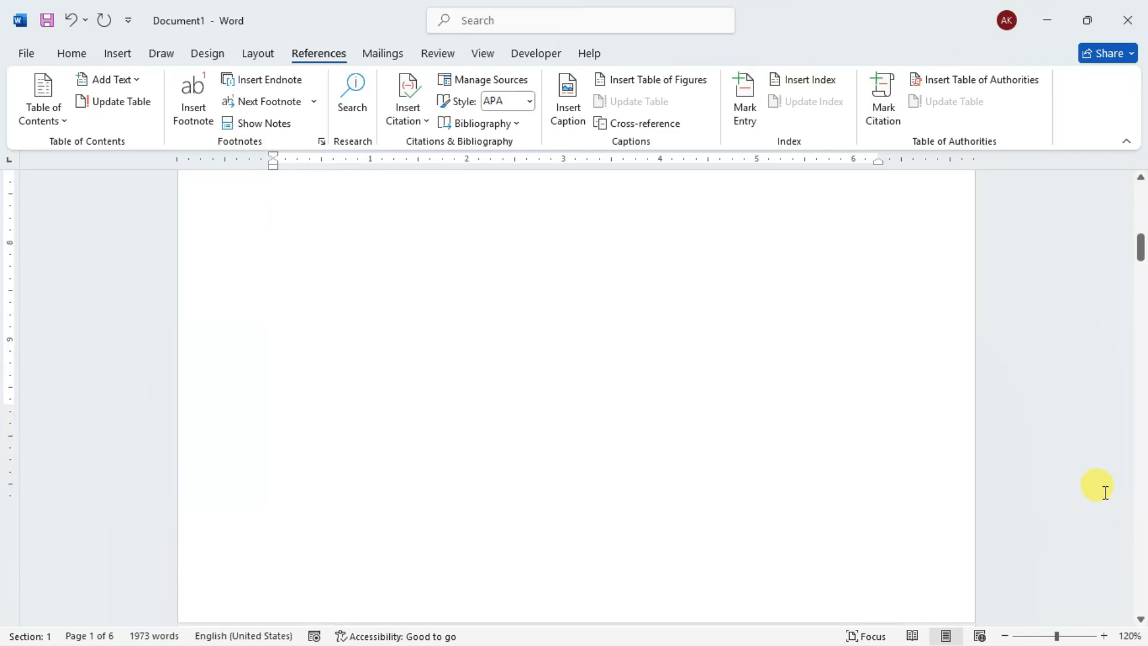
scroll(1103, 491, "down", 3)
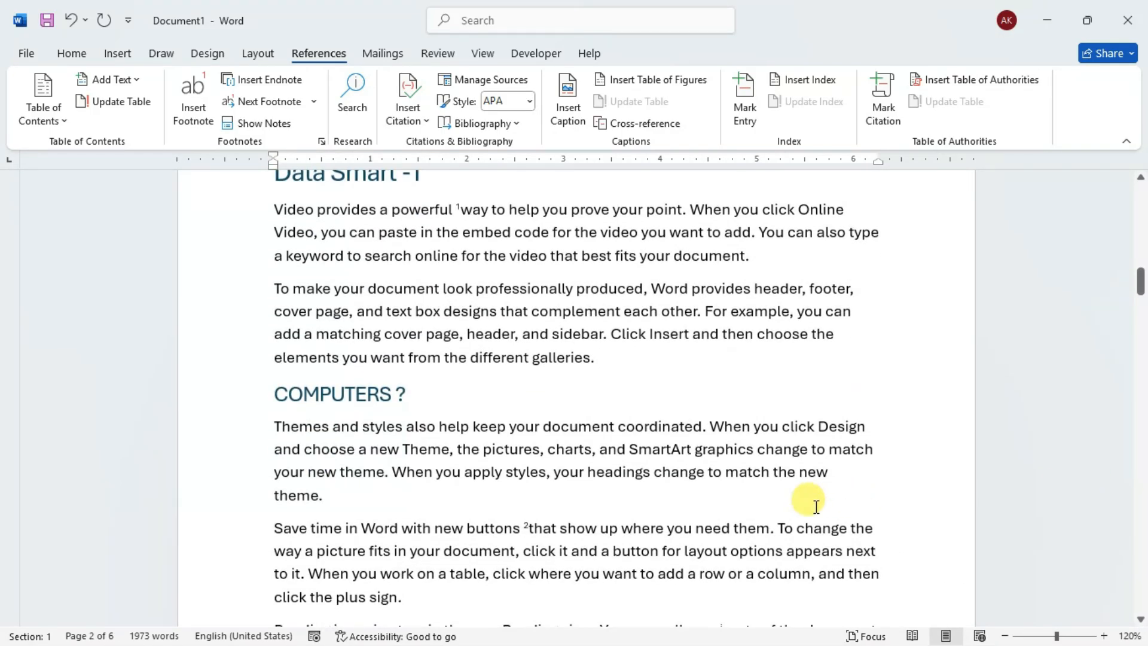
scroll(680, 416, "down", 5)
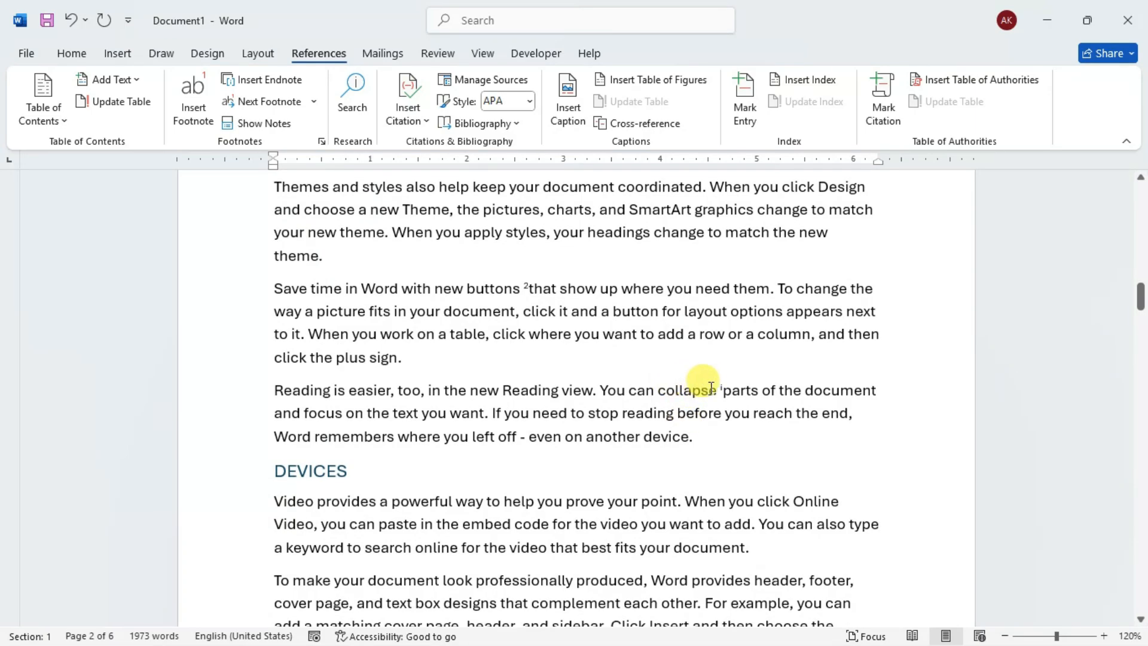
mouse_move(725, 389)
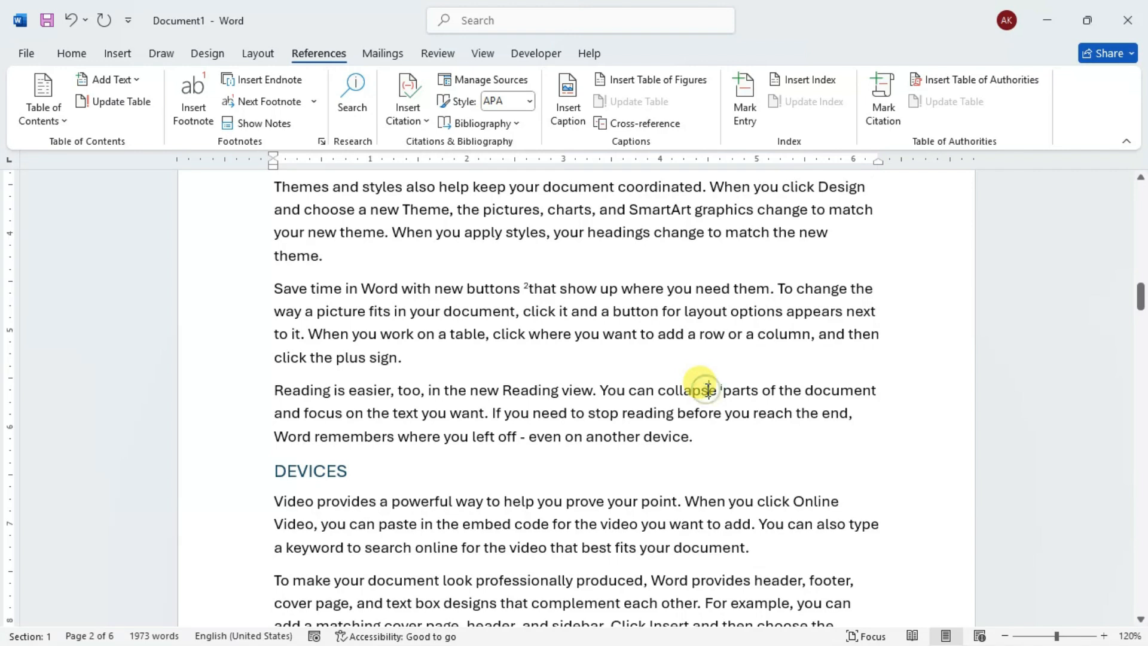
- Try to jump to the next footnote from the word "collapse" above the DEVICES heading
scroll(708, 390, "down", 1)
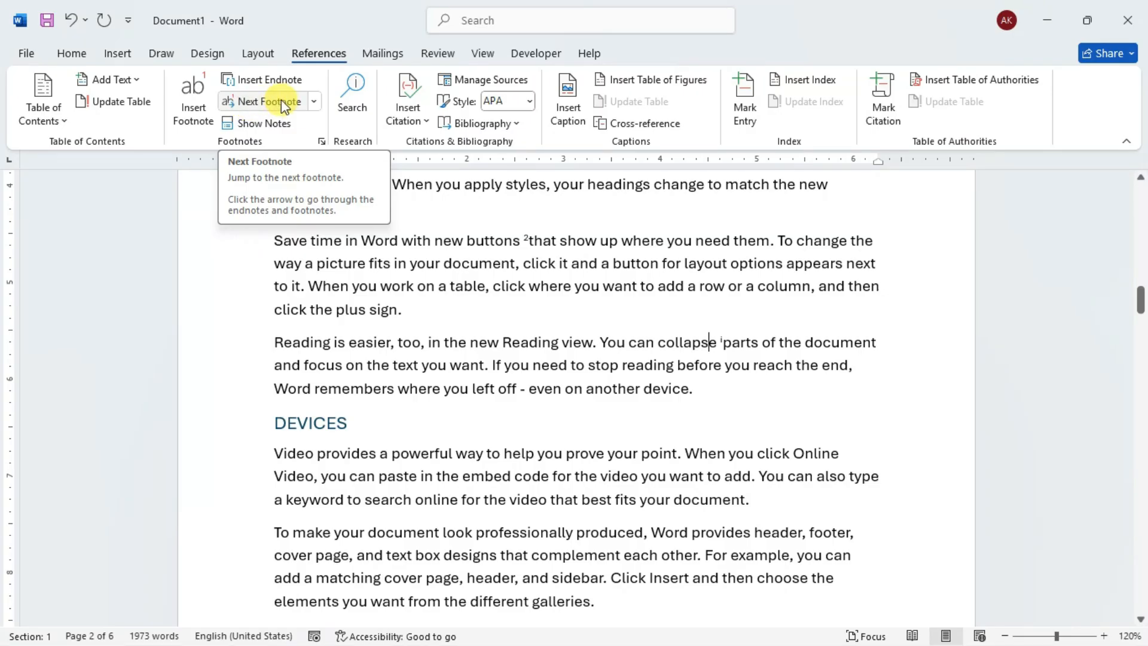
left_click(307, 104)
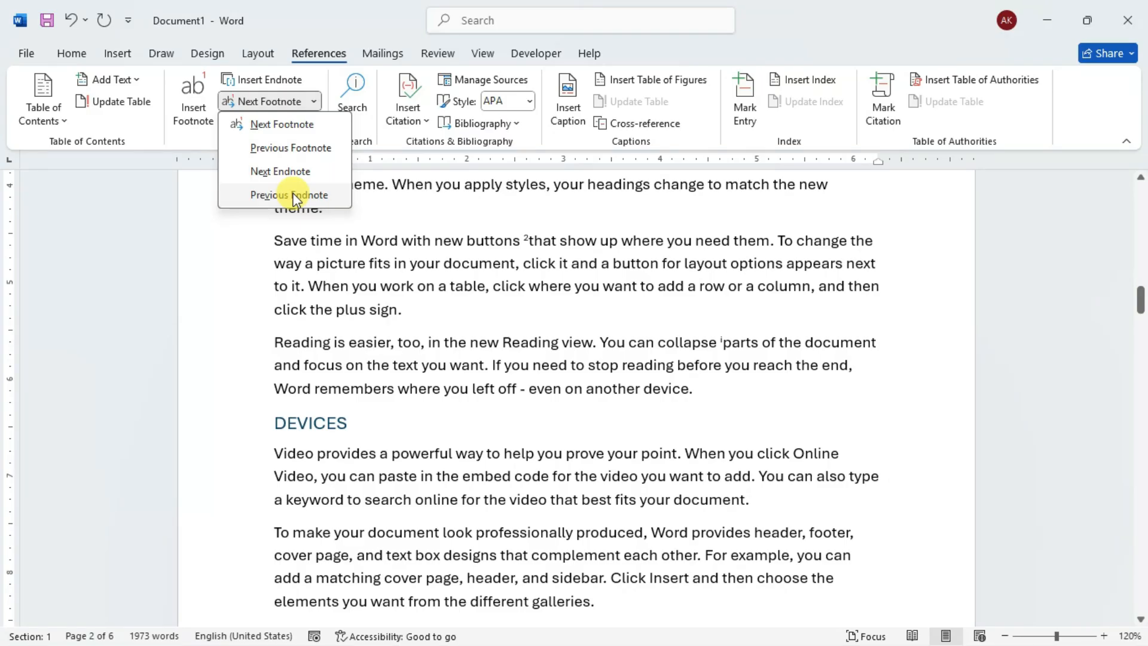
left_click(287, 124)
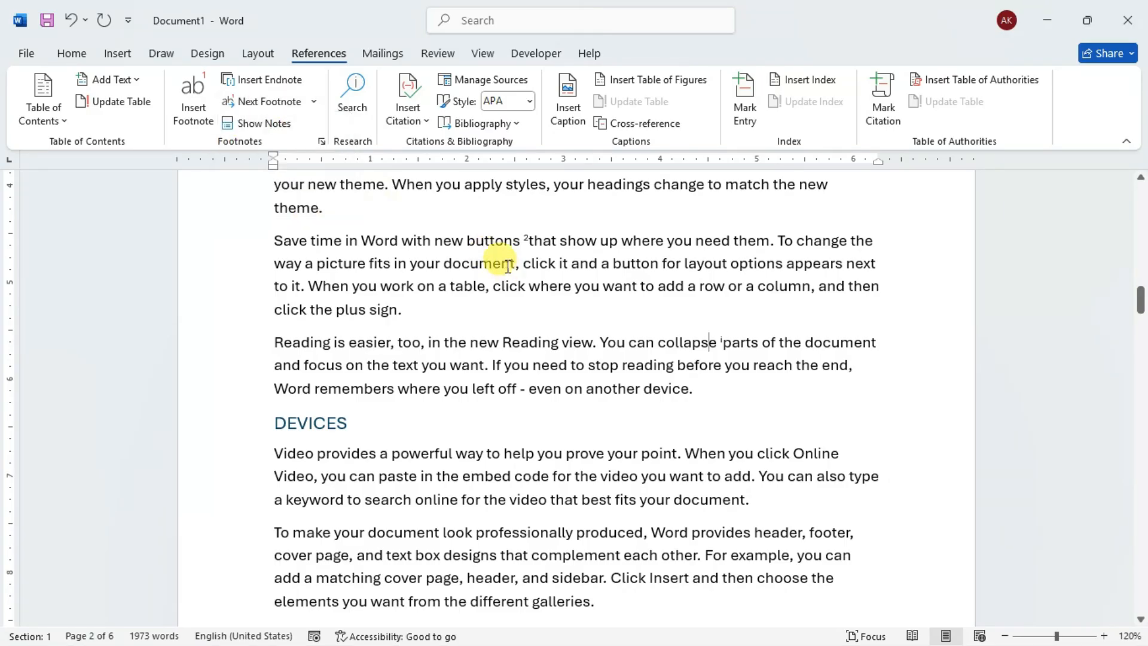
- Step forward through both footnote markers, starting from the beginning of the first paragraph under Data Smart -1
scroll(508, 267, "up", 1)
mouse_move(277, 301)
scroll(295, 276, "up", 4)
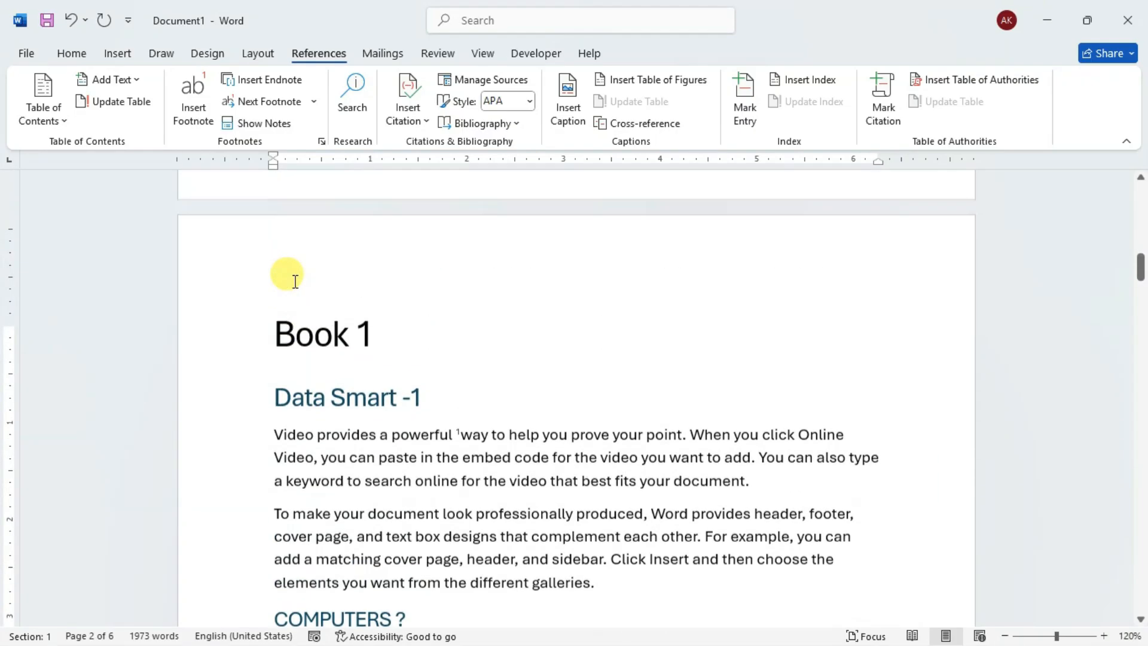
scroll(295, 277, "down", 3)
left_click(277, 296)
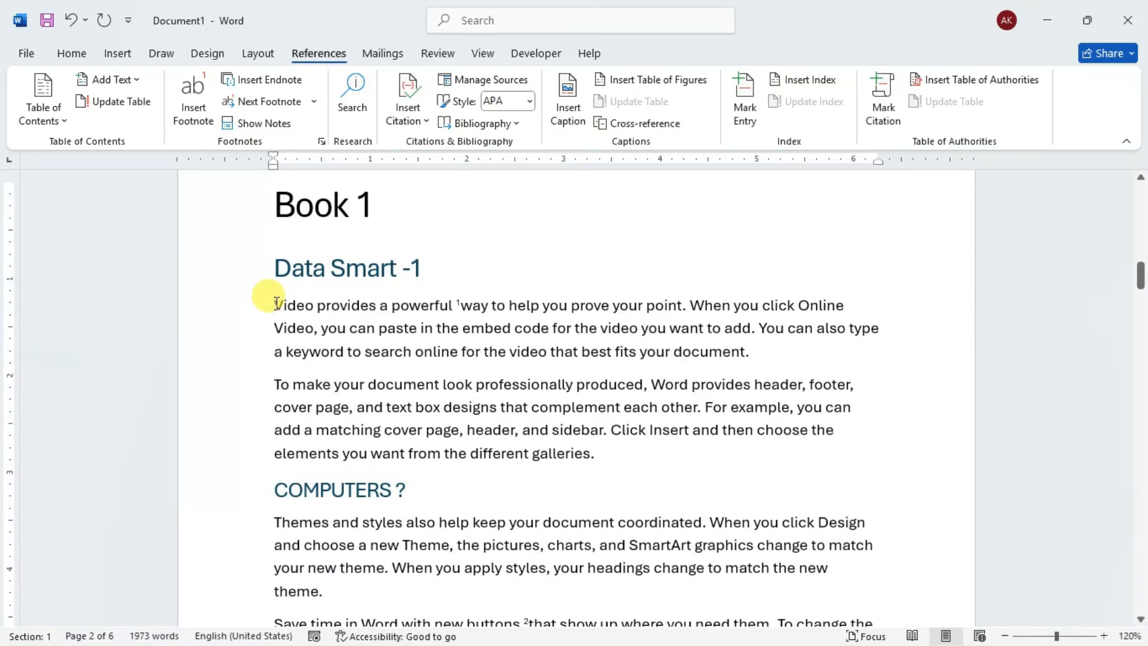
left_click(273, 103)
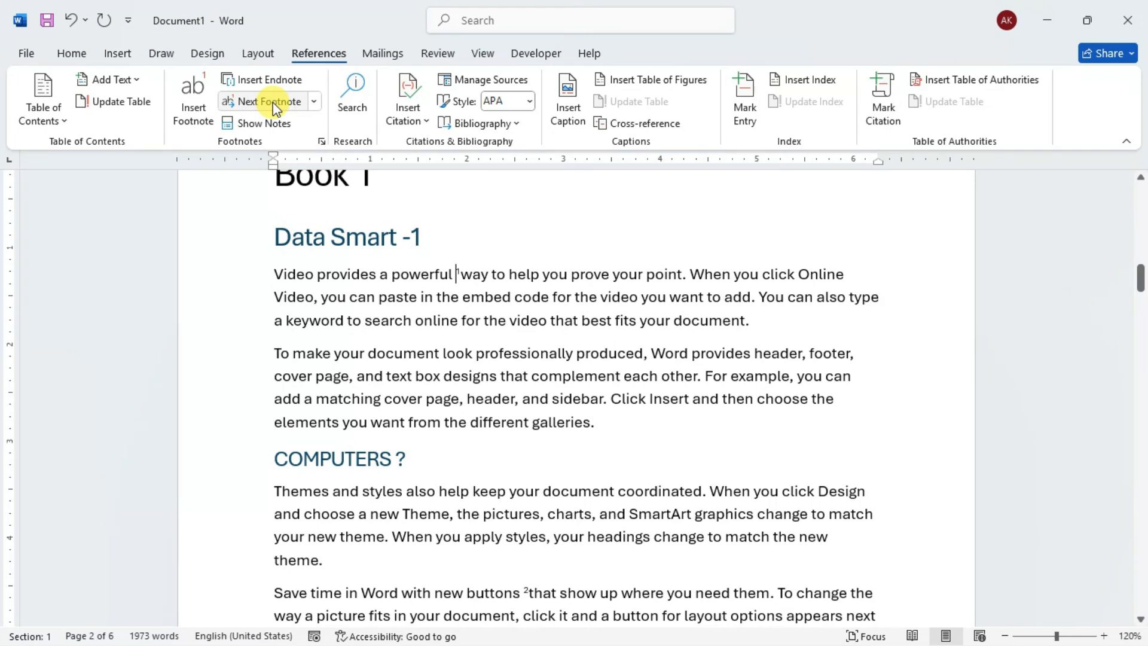
left_click(273, 102)
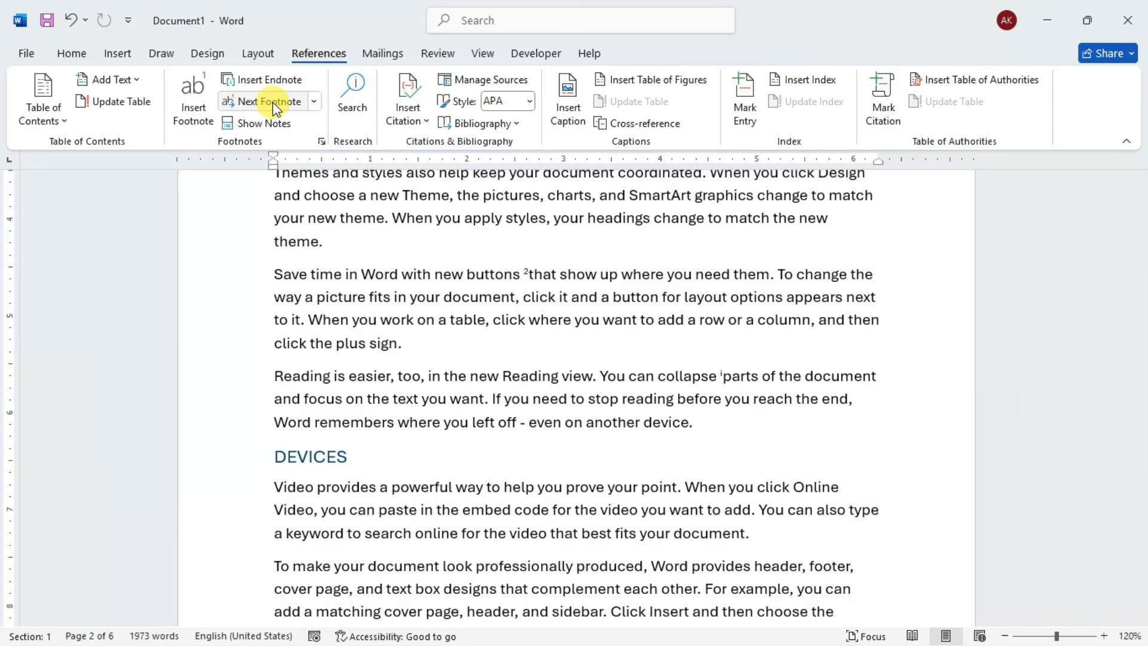
- Go back to the previous footnote marker, after "powerful", and preview its note
left_click(308, 99)
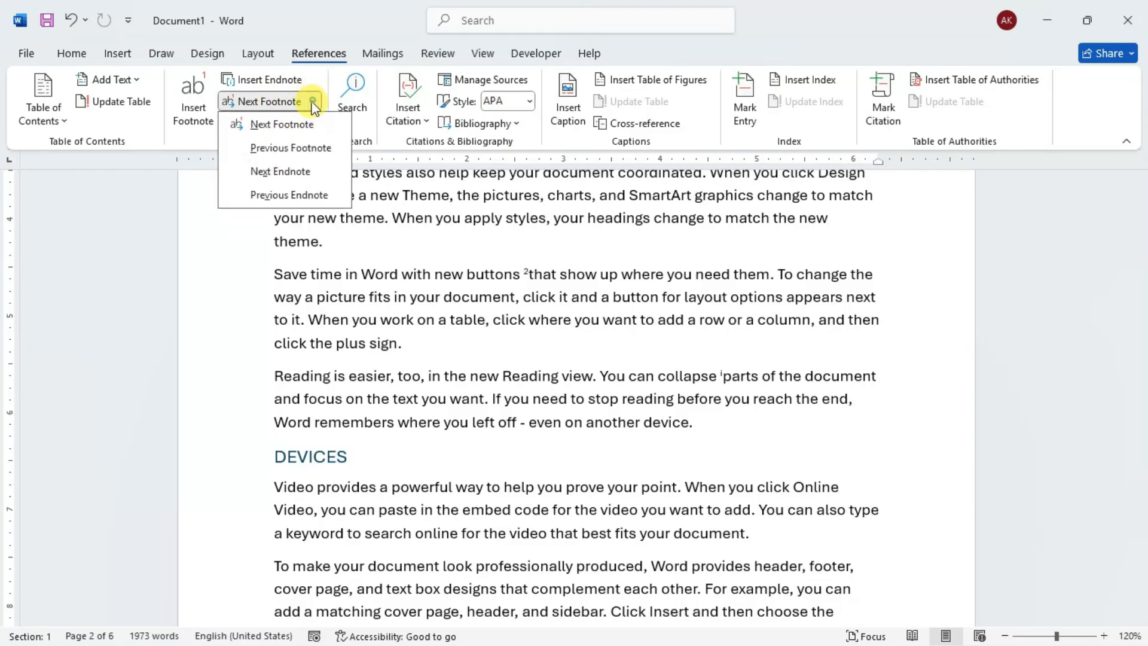
left_click(293, 148)
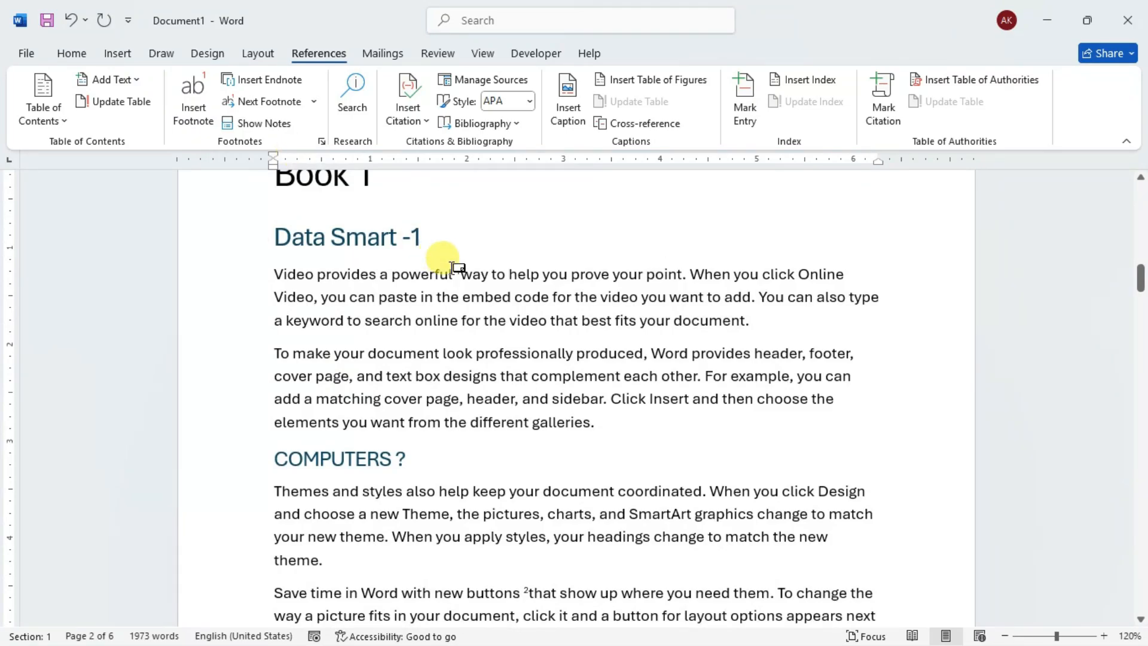
mouse_move(463, 270)
- Show the footnote area, starting from the first paragraph under Data Smart -1, and examine the notes there
left_click(489, 320)
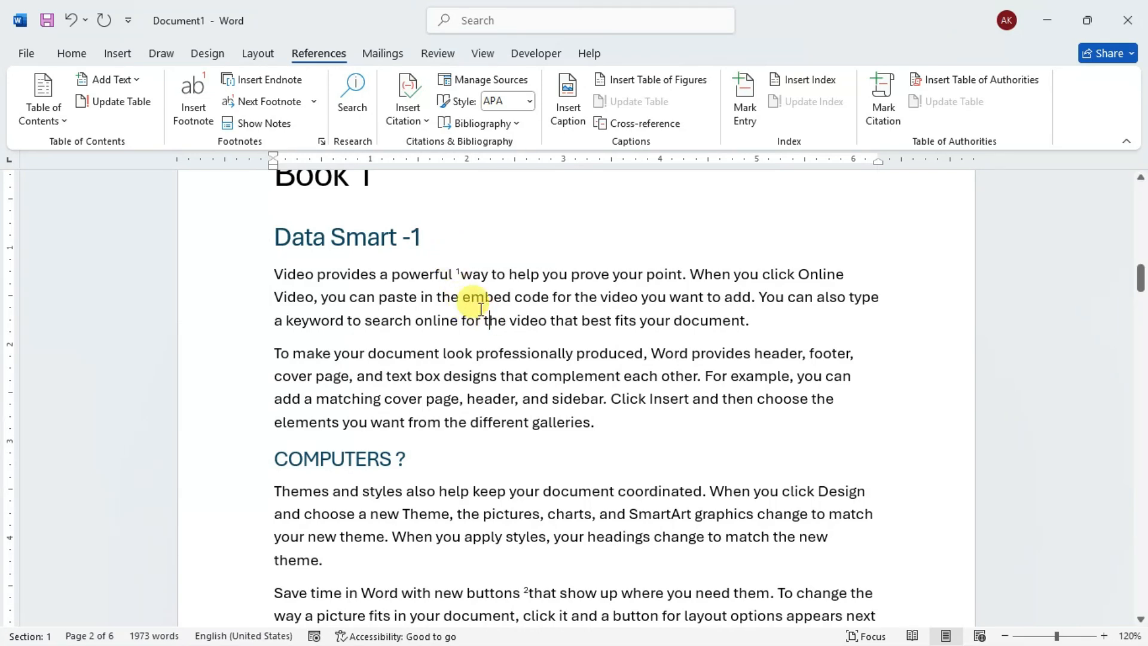
left_click(256, 127)
left_click_drag(516, 261, 508, 239)
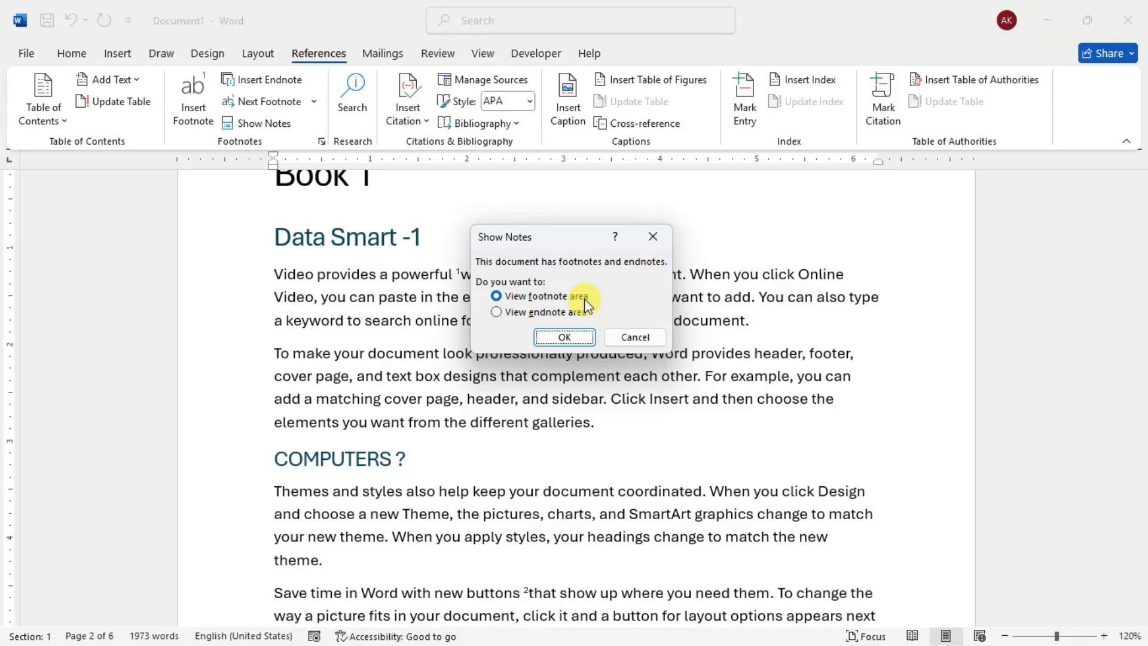
left_click(564, 338)
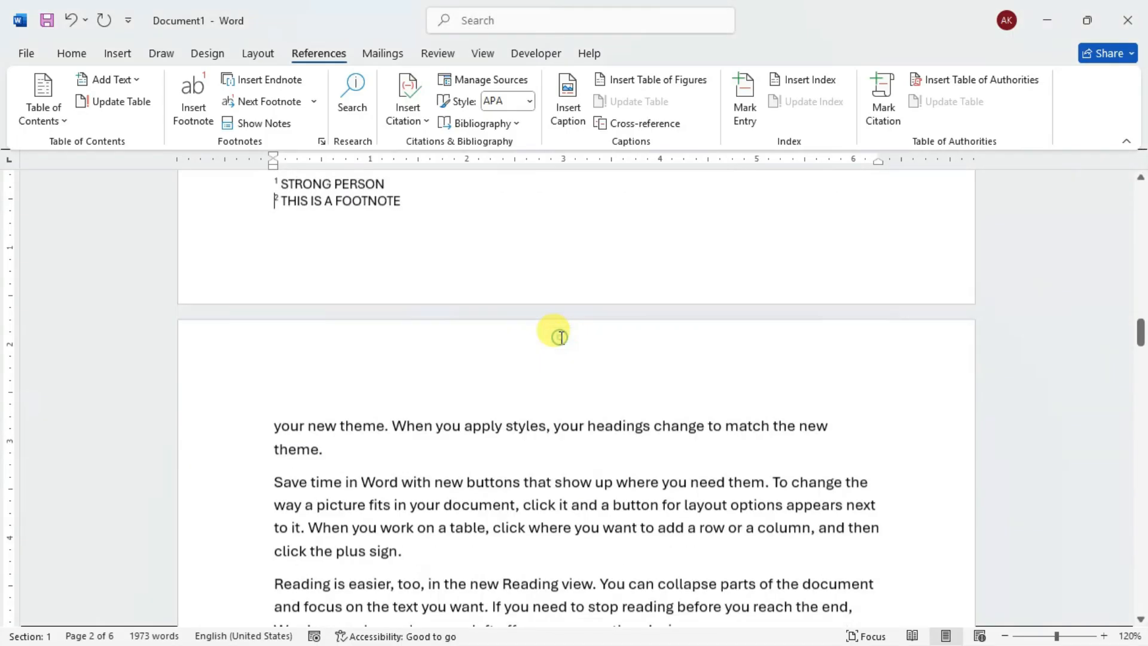
scroll(311, 227, "up", 2)
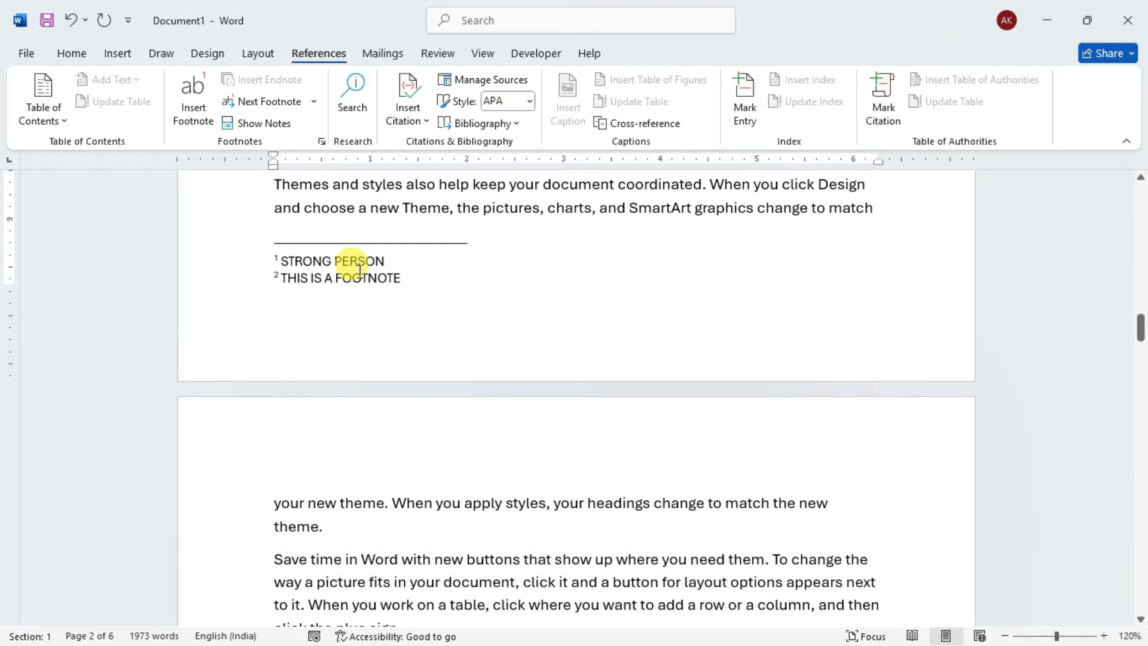
- Return from the footnote area to the body text and show the endnote area instead
left_click(243, 120)
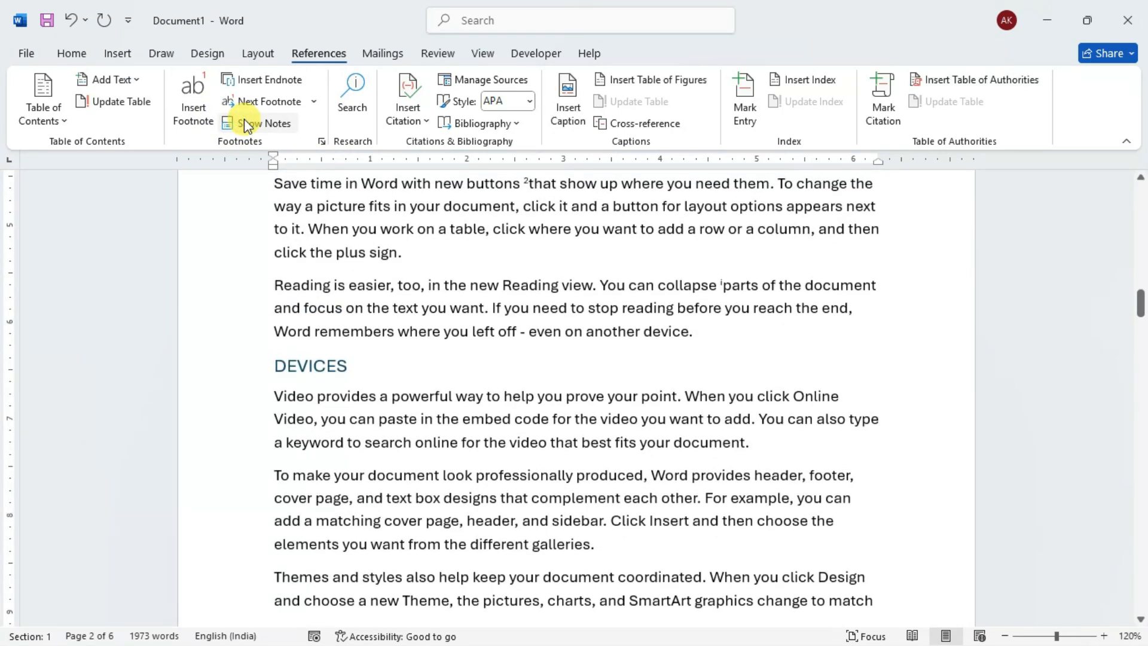
left_click(244, 119)
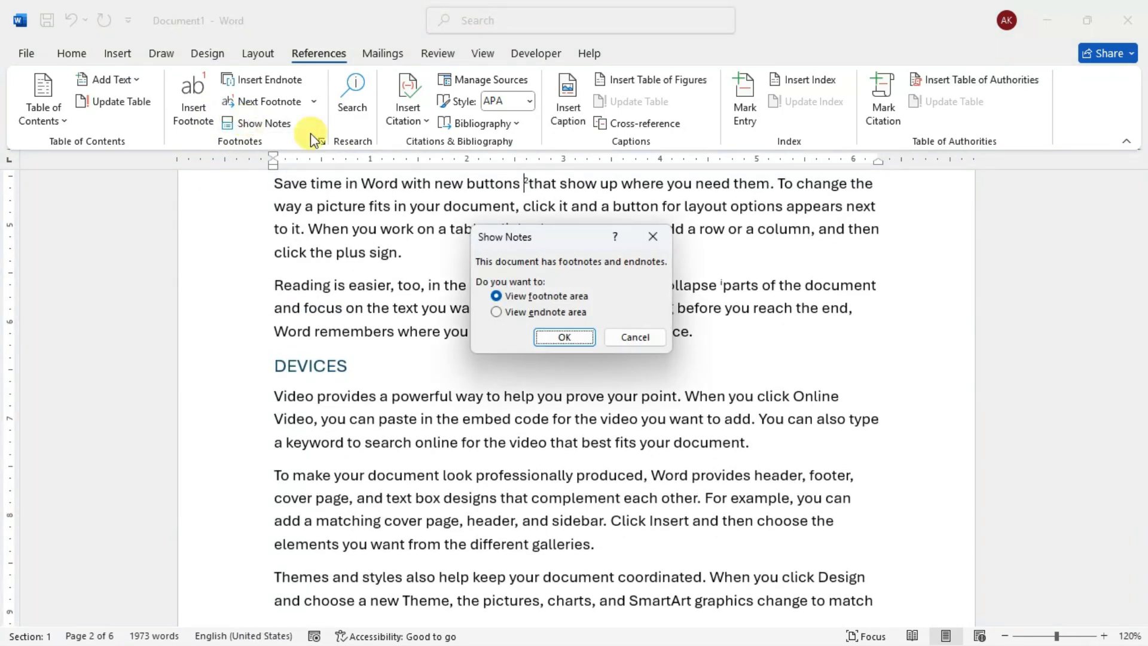
left_click(541, 314)
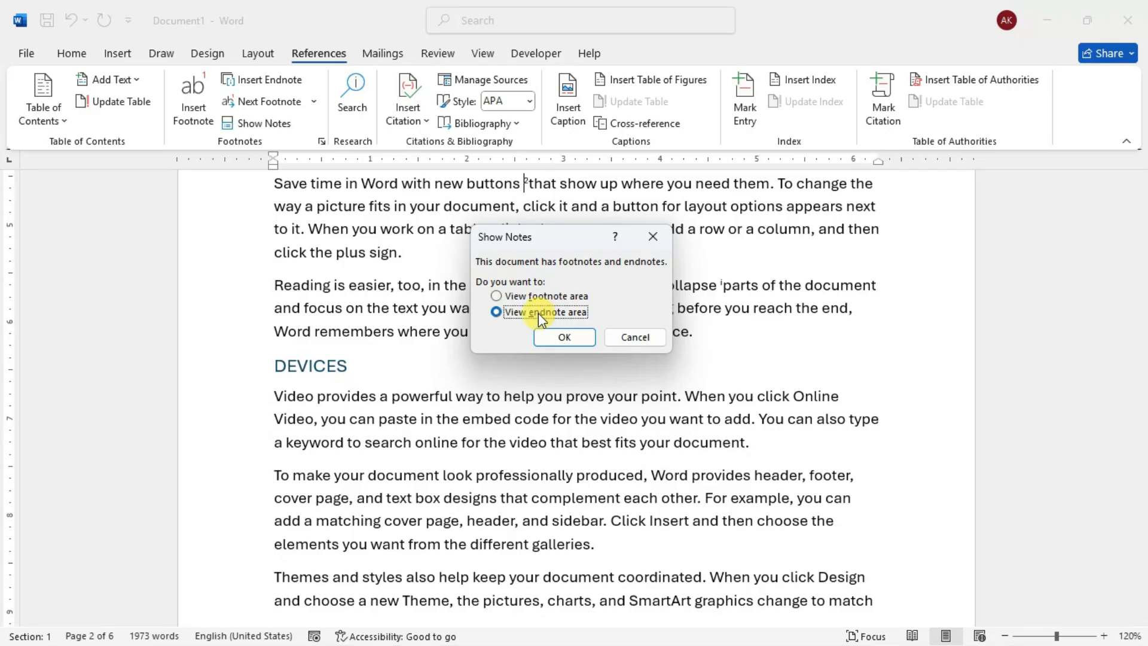
left_click(560, 338)
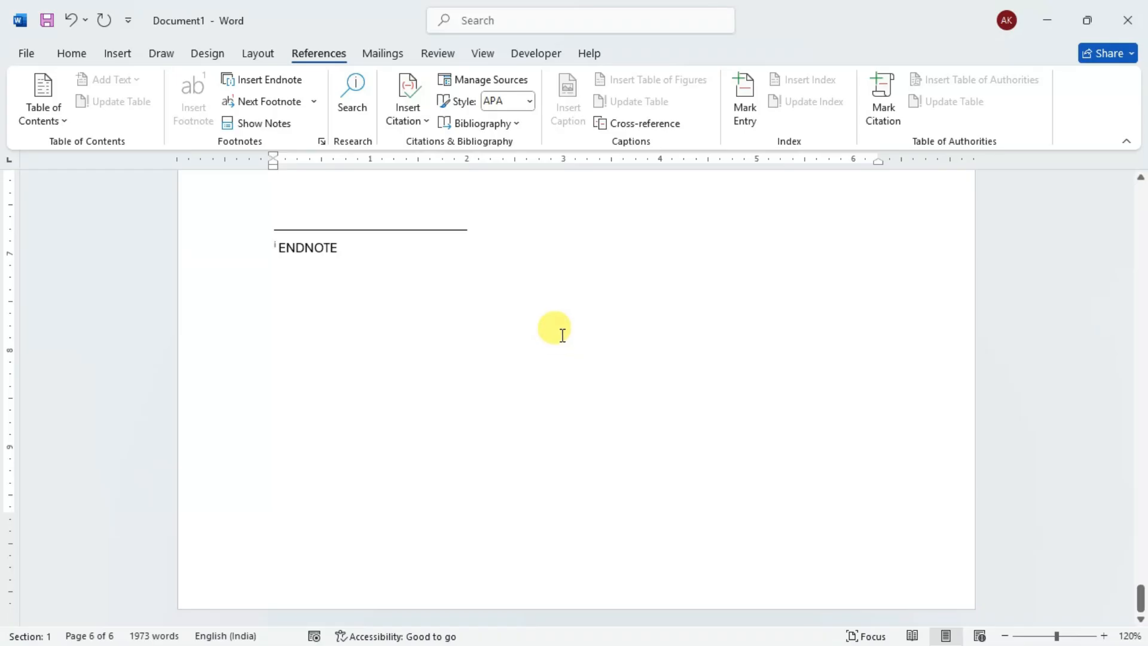
left_click(323, 144)
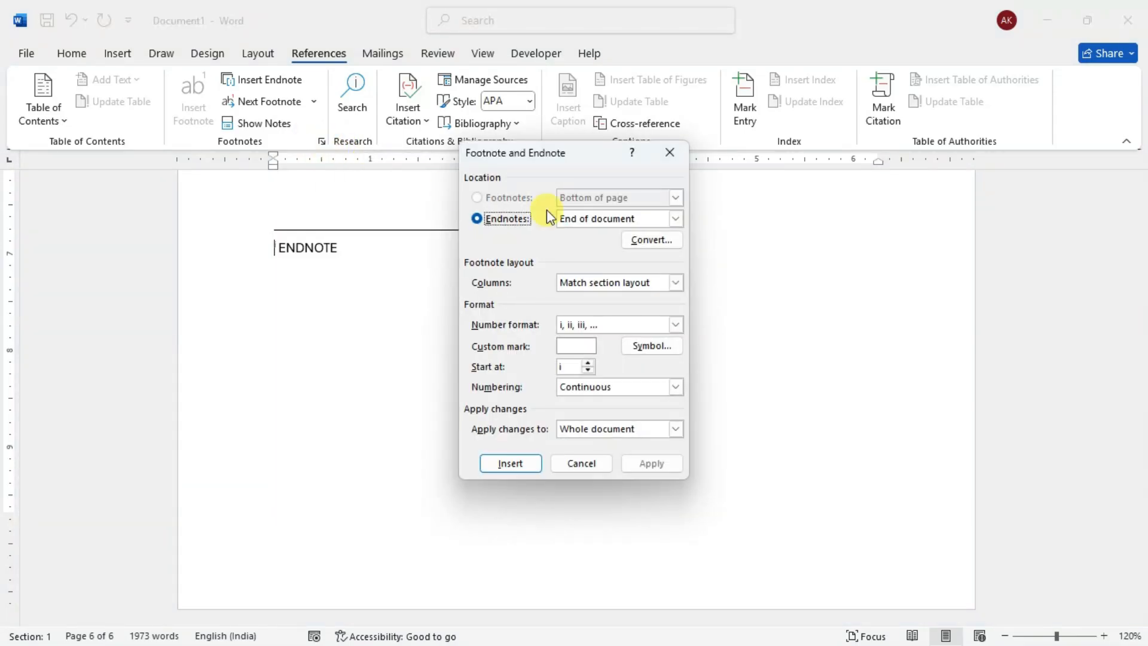
mouse_move(513, 153)
left_mouse_down()
mouse_move(583, 150)
mouse_move(519, 163)
mouse_move(505, 135)
mouse_move(502, 149)
left_mouse_up()
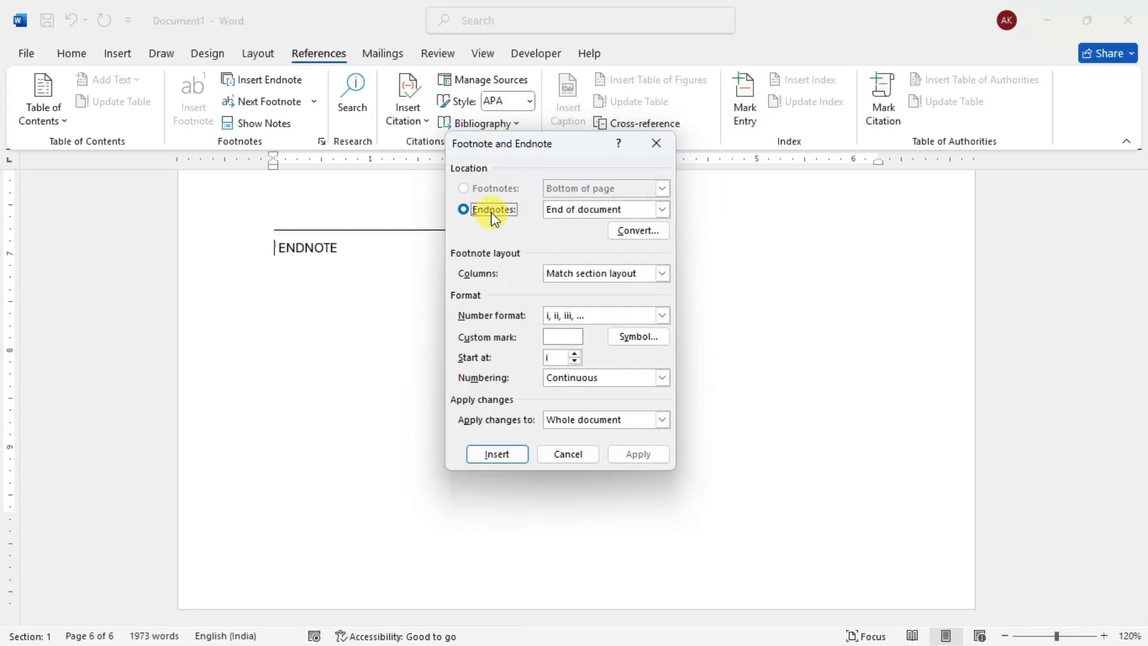
left_click(661, 210)
left_click(660, 210)
left_click(656, 143)
- From the end of the last body paragraph, check the footnote location options and set the endnote location to End of section
scroll(526, 269, "up", 4)
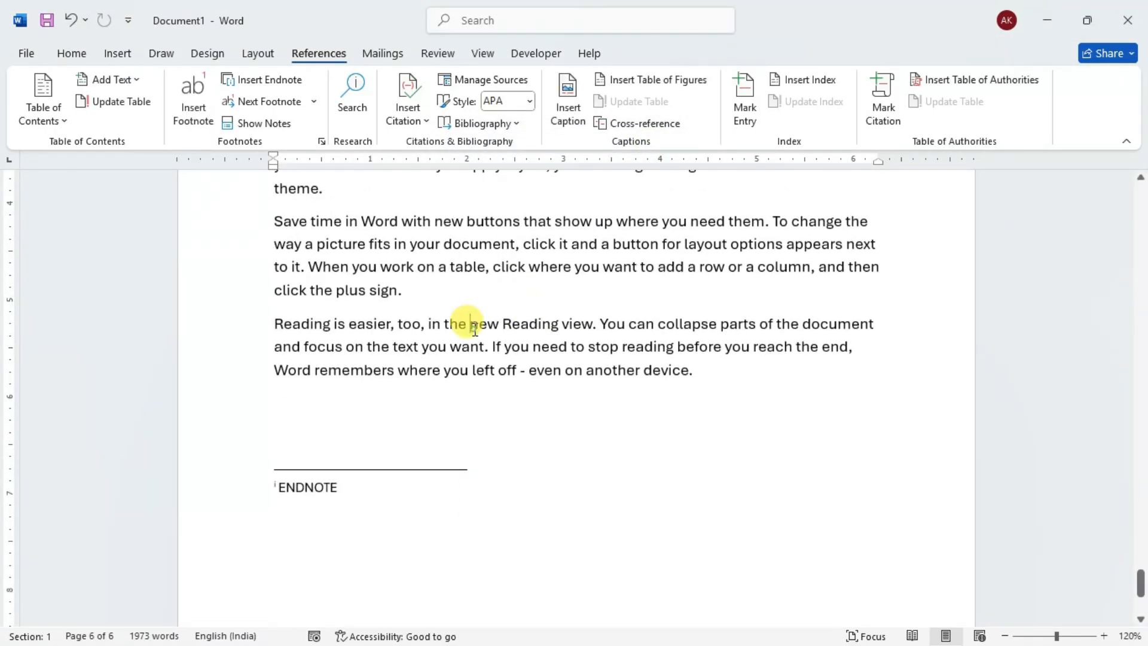
left_click(697, 367)
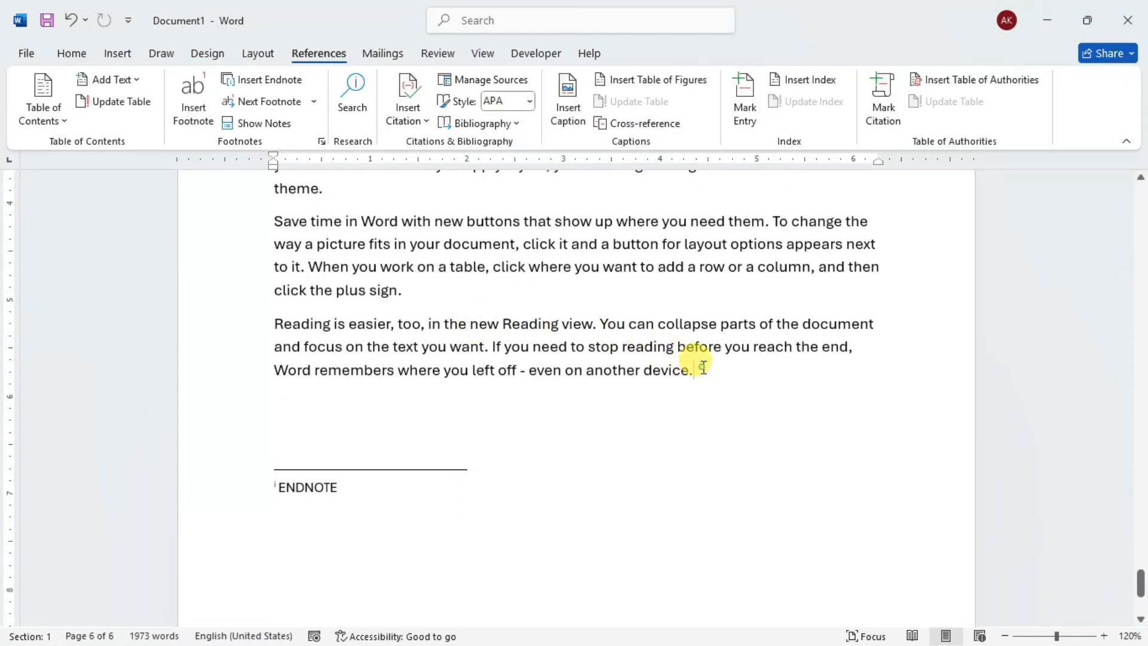
left_click(321, 142)
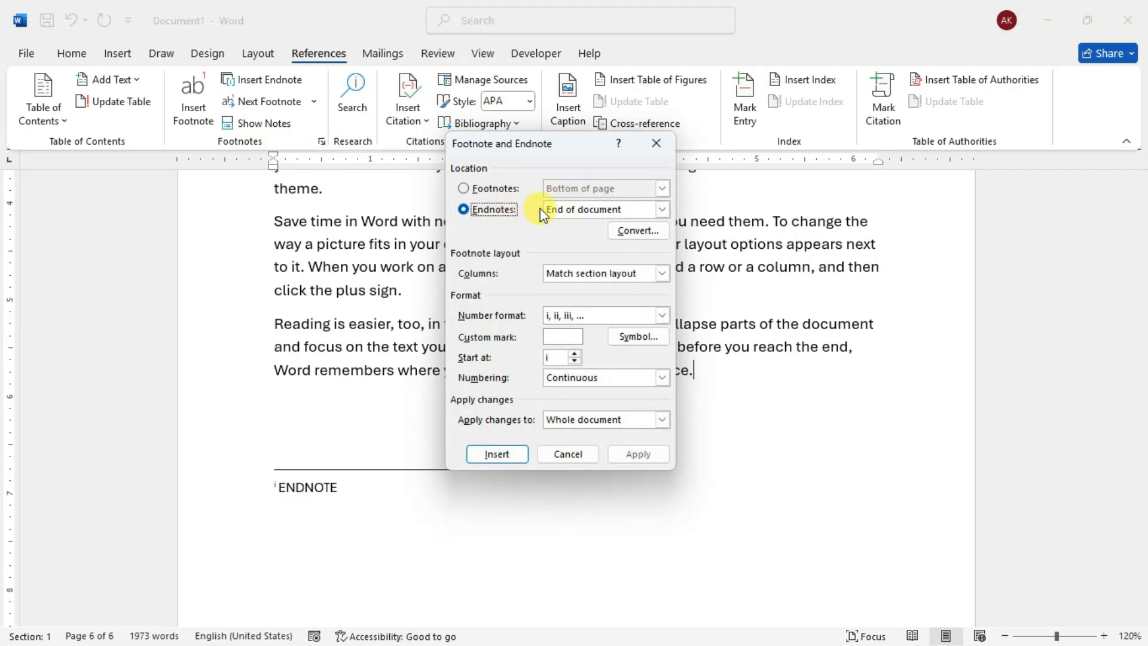
left_click(481, 189)
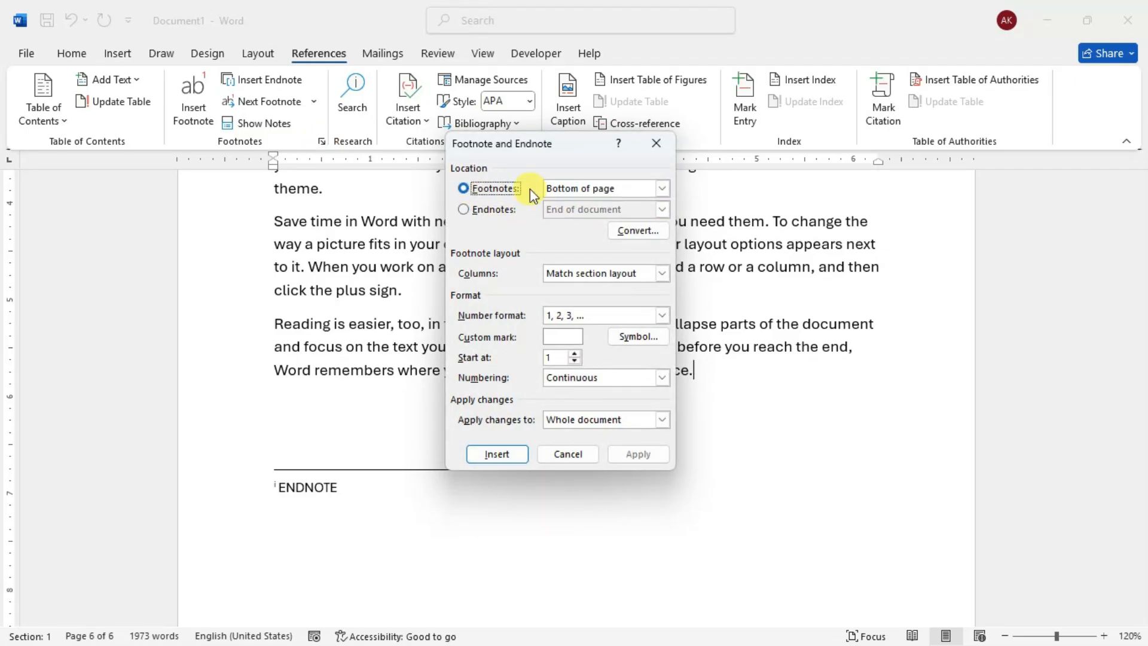
left_click(660, 189)
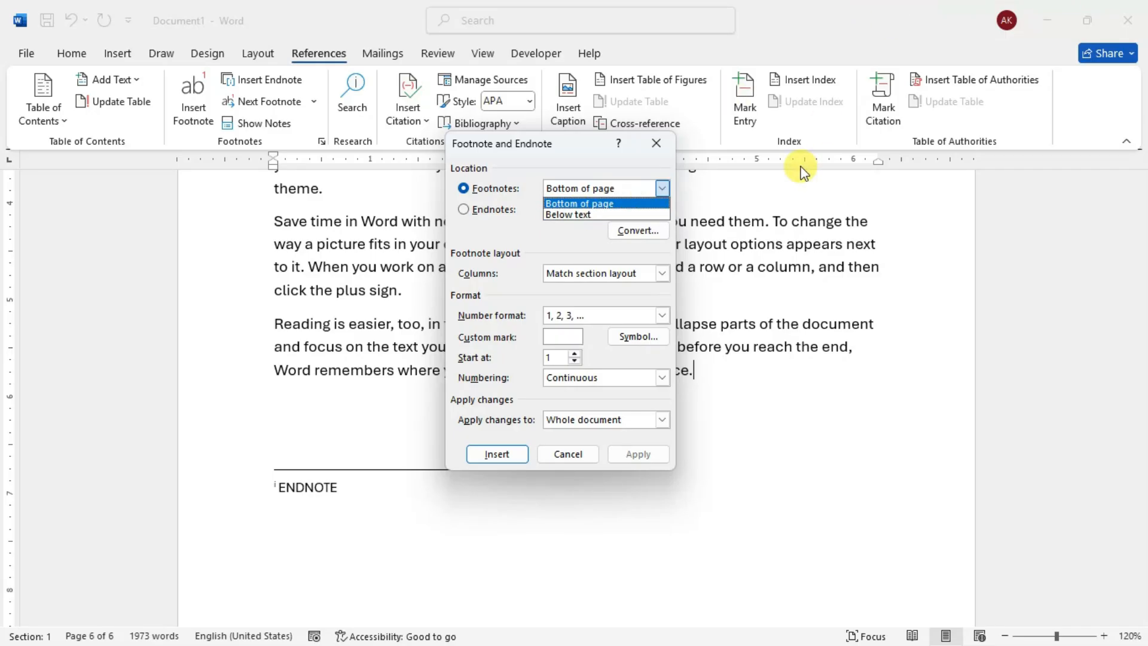
left_click(661, 189)
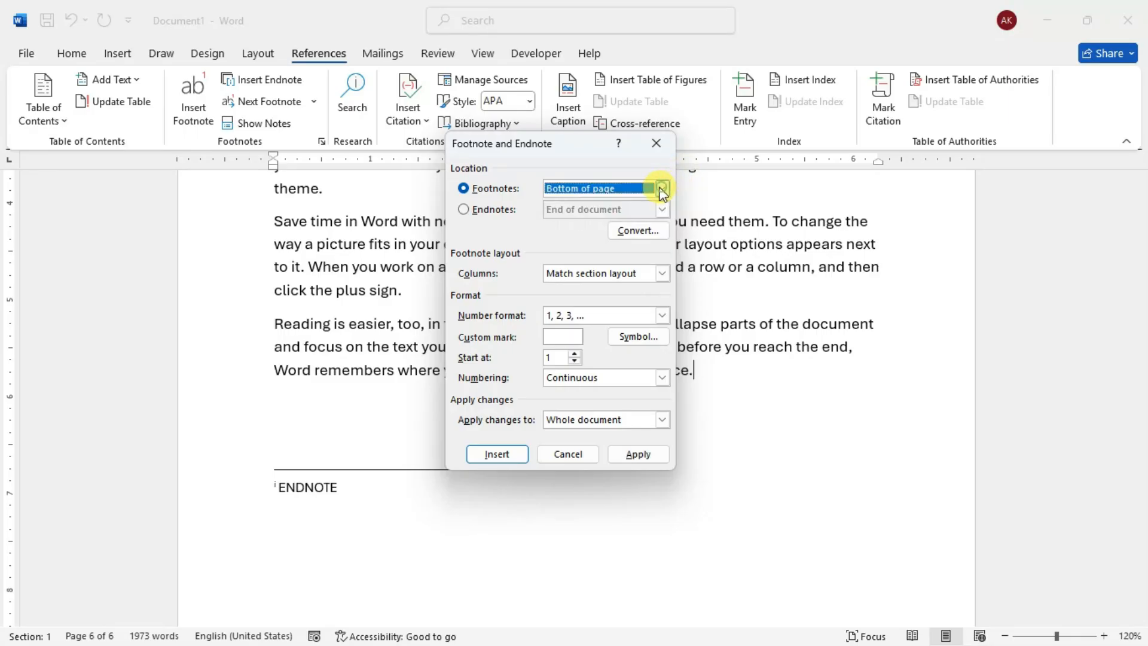
left_click(478, 214)
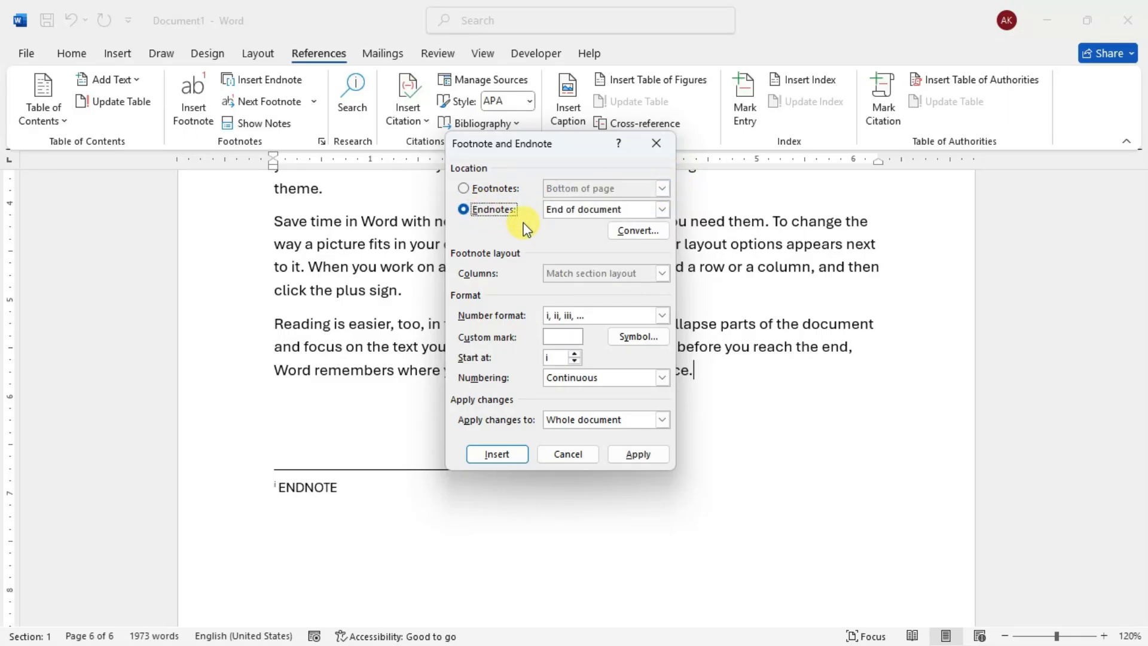
left_click(600, 210)
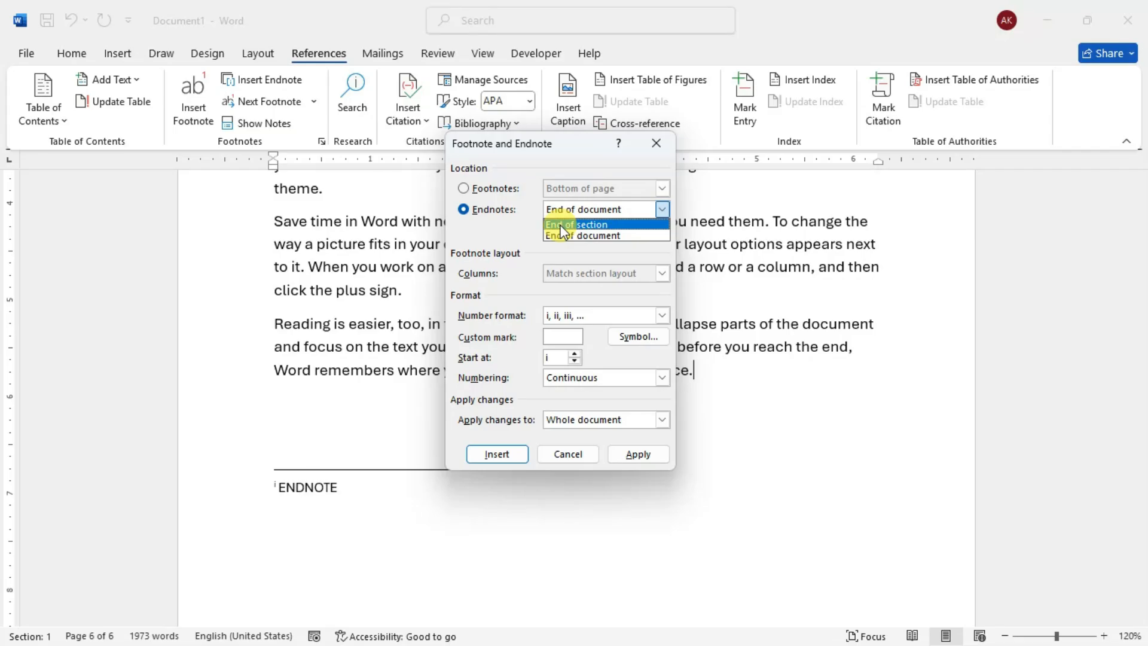
left_click(604, 226)
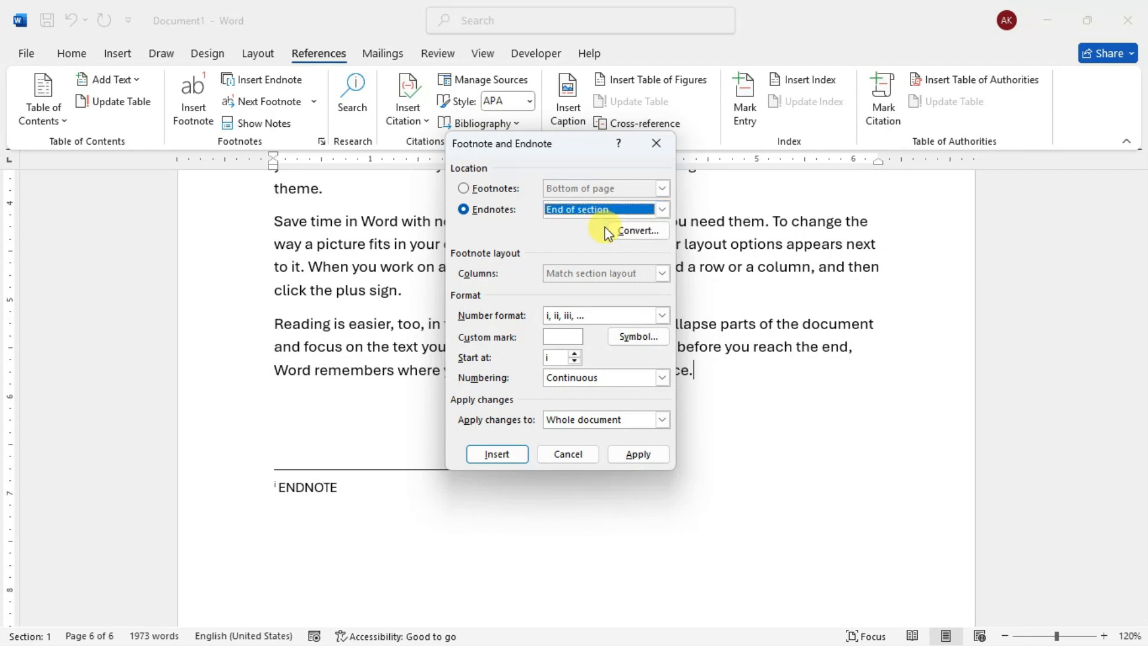
- Convert the document's notes by swapping footnotes and endnotes
left_click(654, 232)
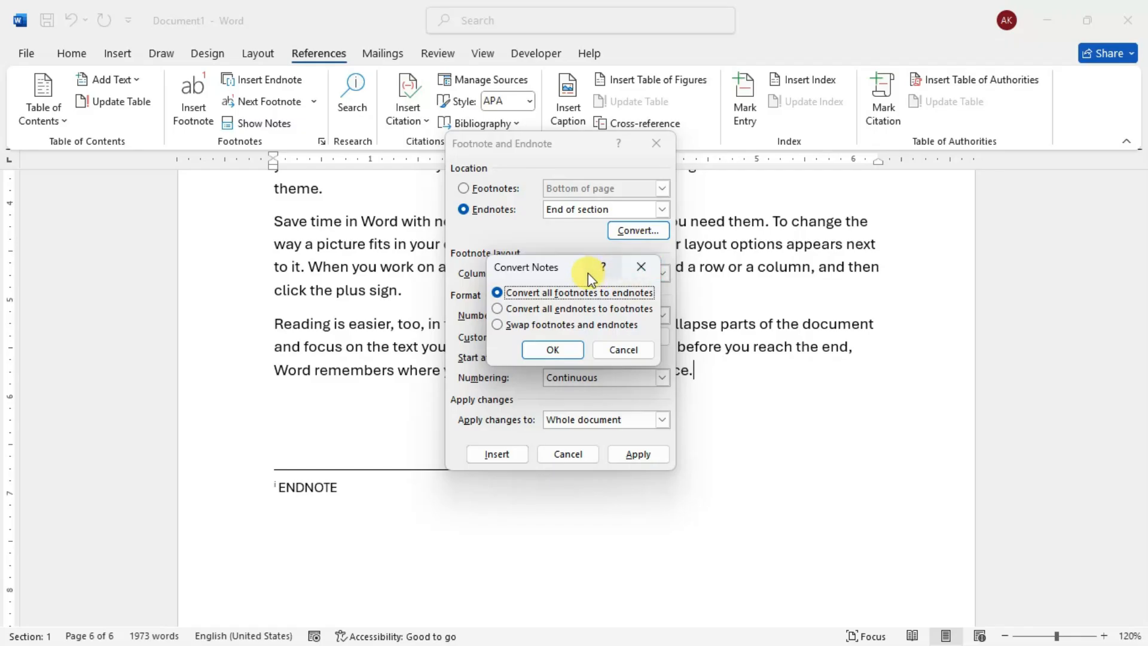
left_click_drag(549, 267, 250, 240)
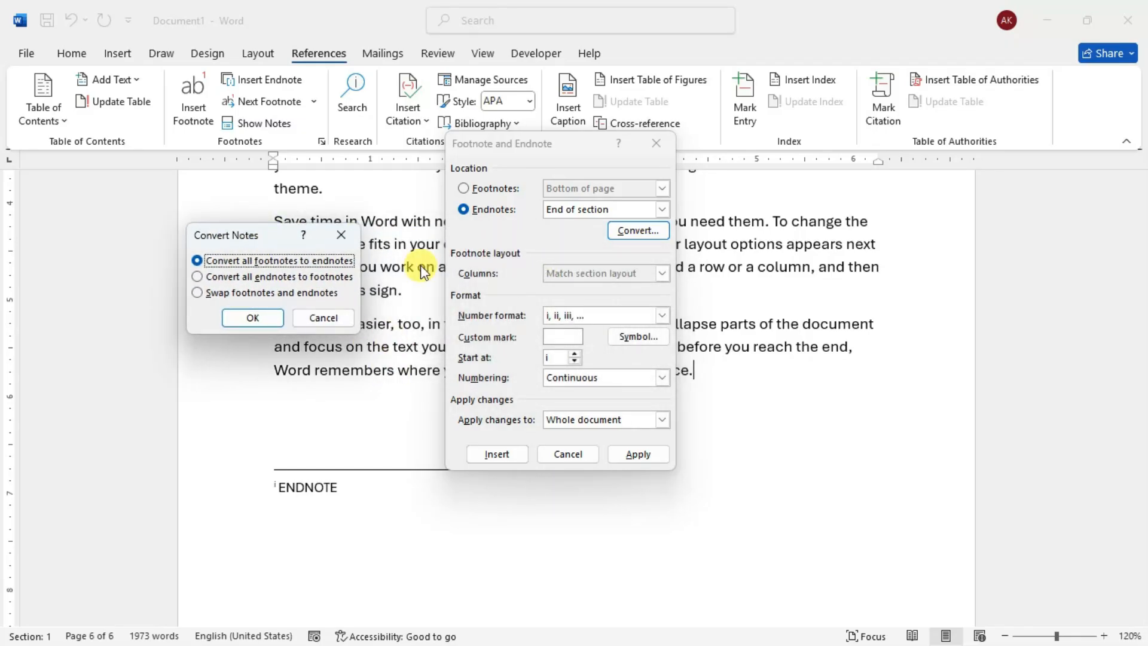
left_click(251, 276)
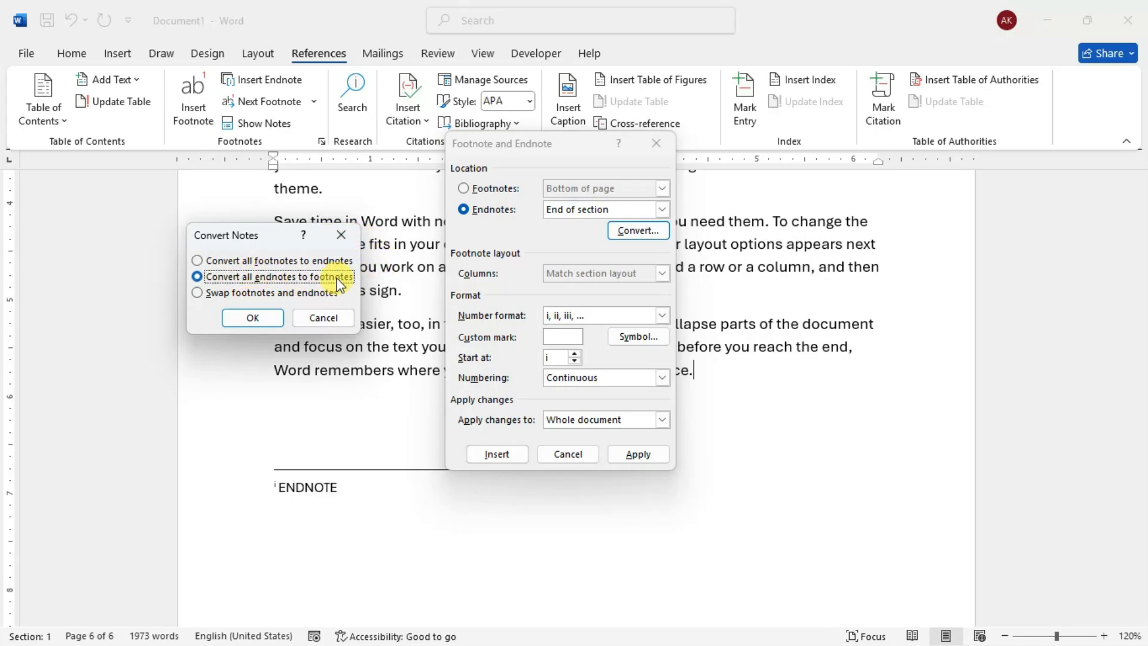
left_click(250, 294)
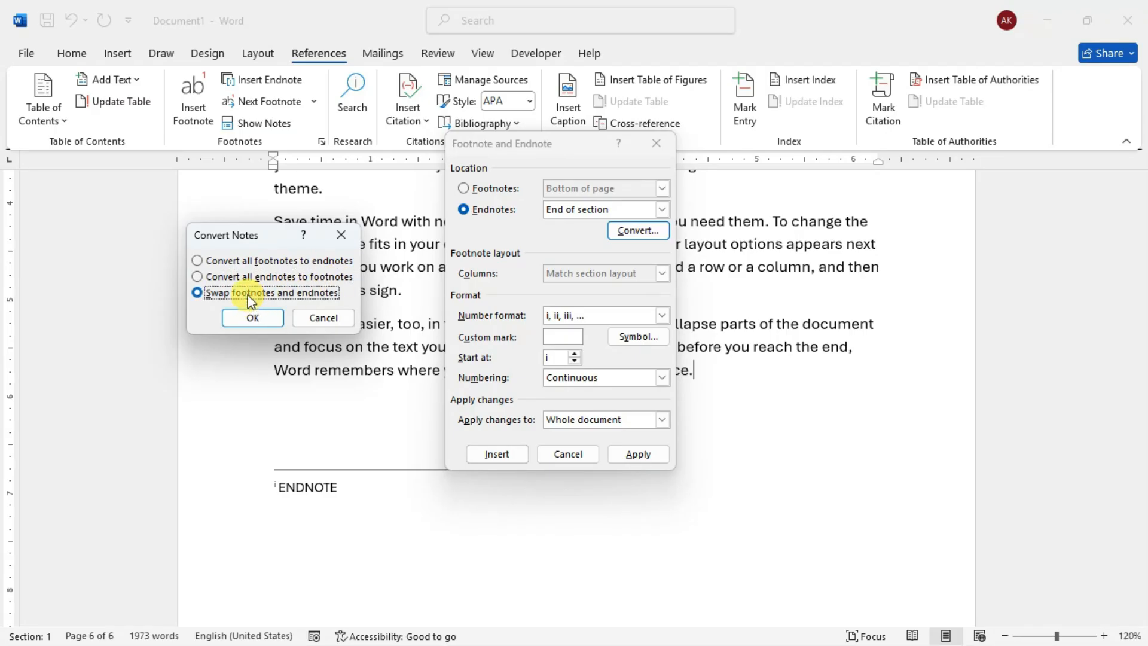
left_click(239, 315)
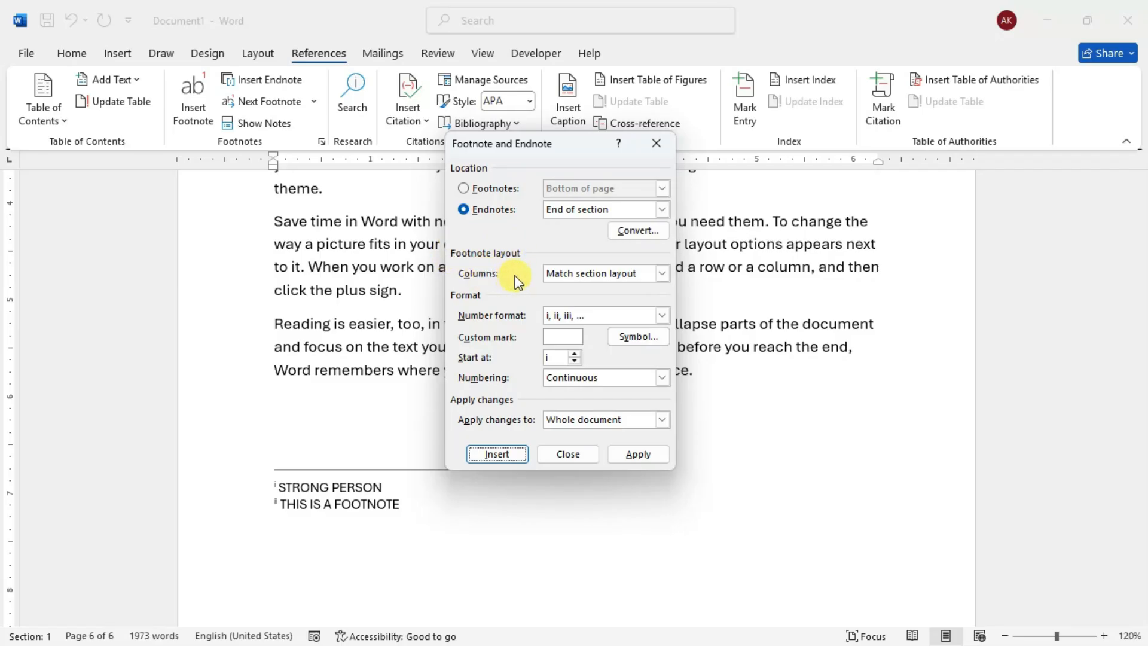
- Set the footnote layout to 2 column and apply it to the whole document
left_click(663, 273)
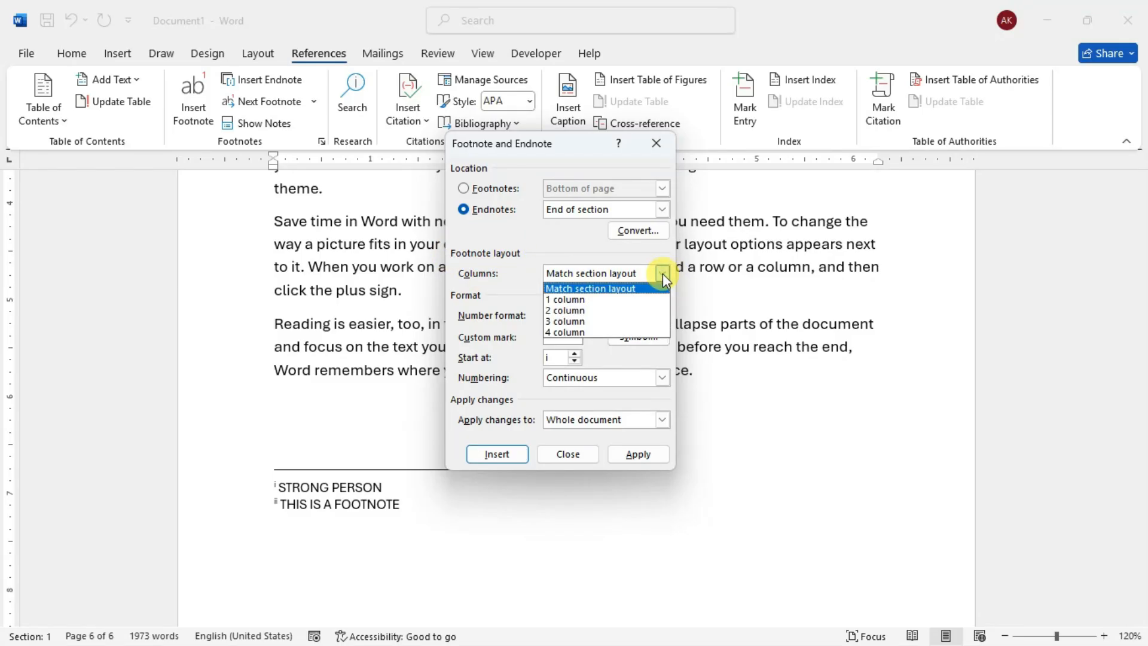
left_click(583, 309)
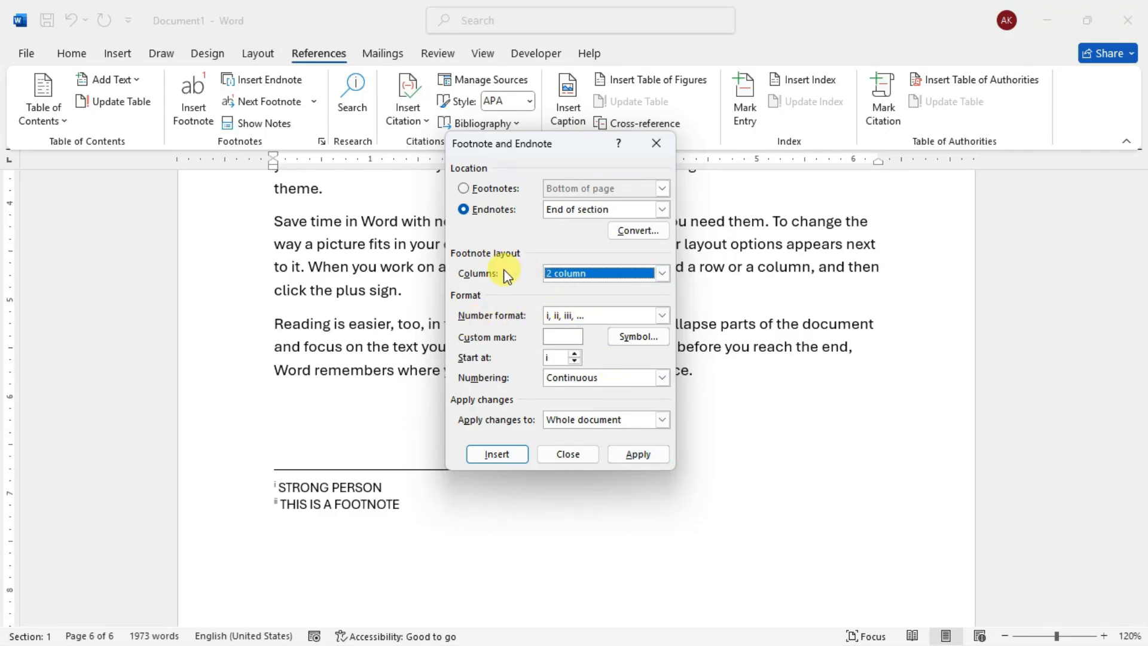
left_click(635, 454)
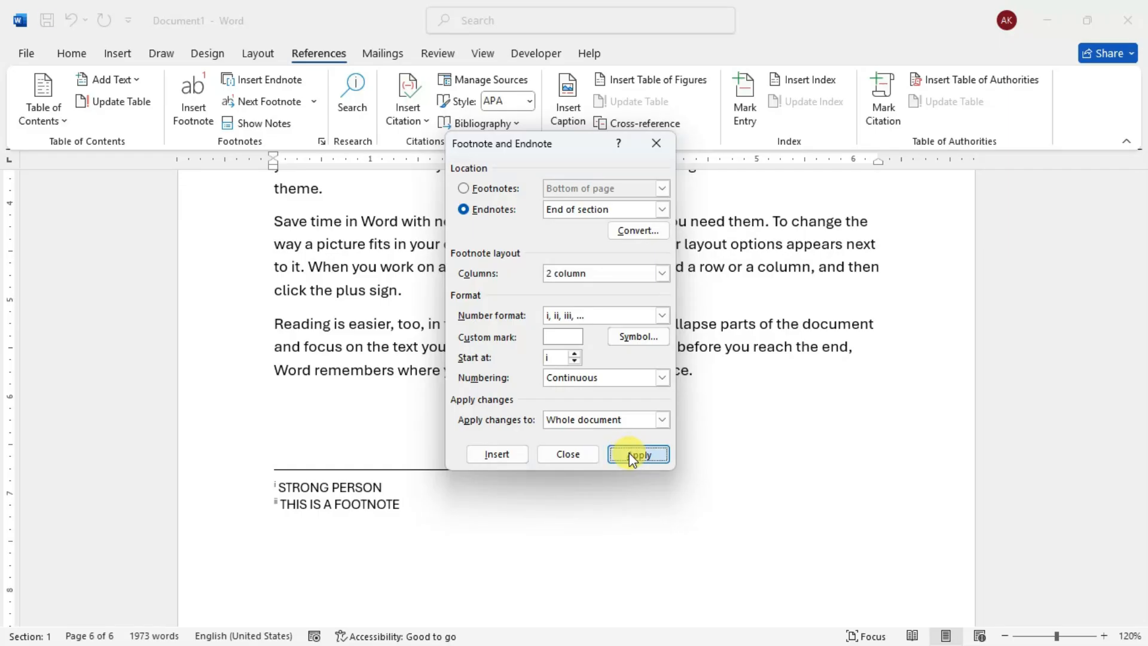
- Insert a footnote after the word "Reading" in the paragraph above the DEVICES heading, with the note text "HGGGGG"
scroll(549, 363, "up", 3)
scroll(549, 363, "down", 1)
scroll(553, 367, "up", 6)
scroll(557, 373, "up", 10)
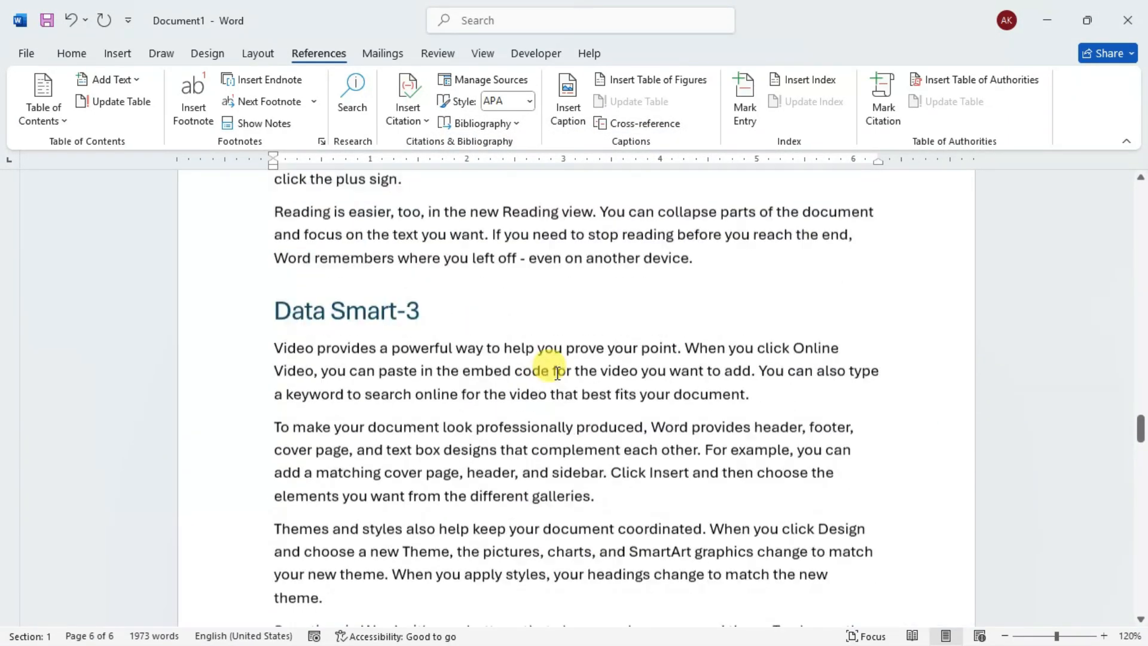
scroll(557, 373, "up", 15)
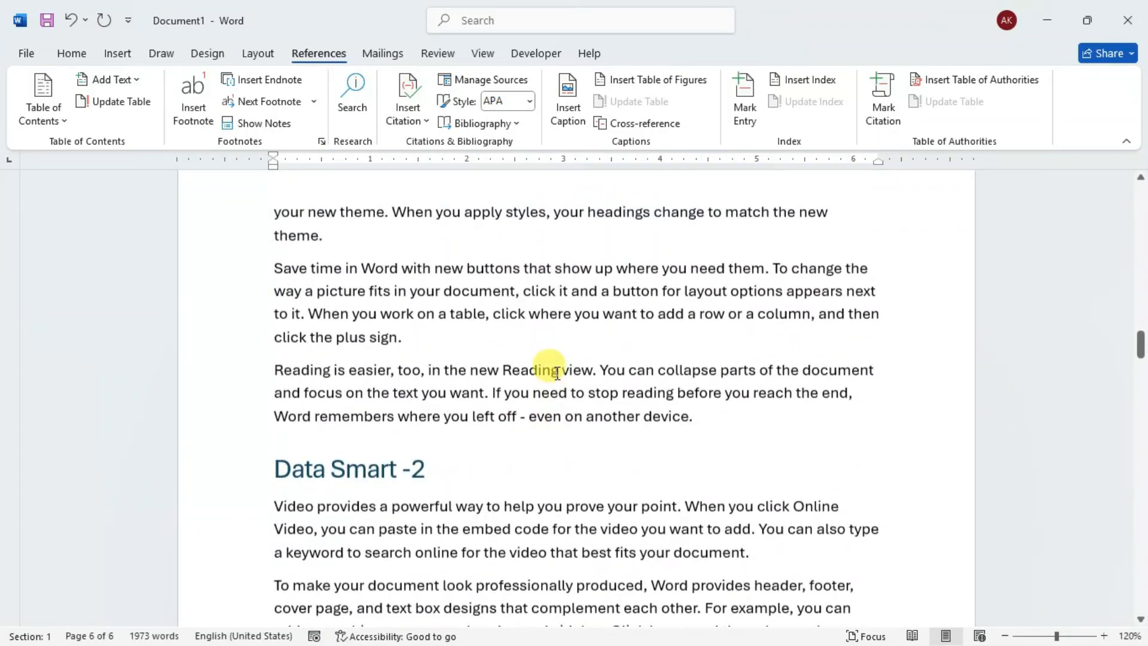
scroll(557, 373, "down", 2)
scroll(546, 365, "up", 4)
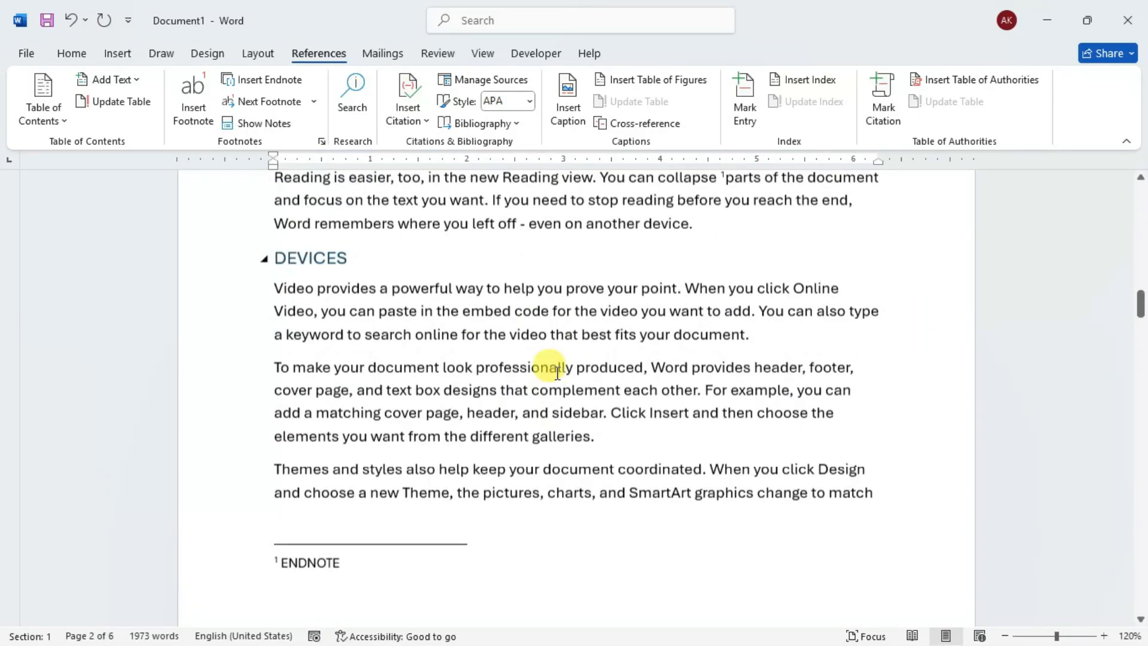
double_click(556, 329)
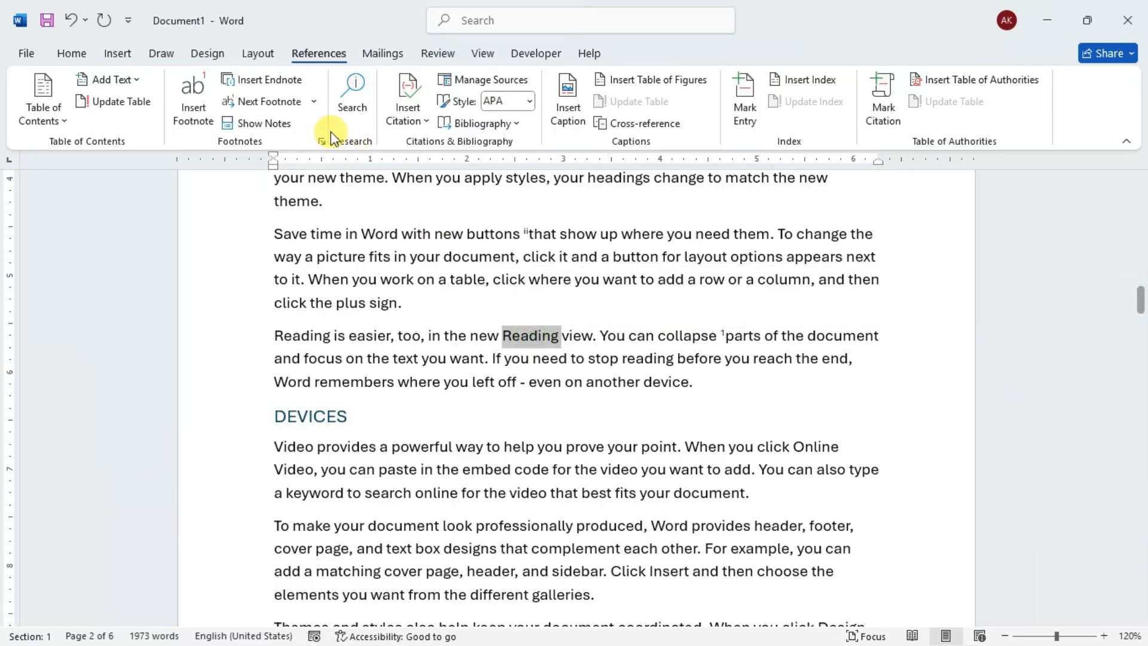
left_click(211, 107)
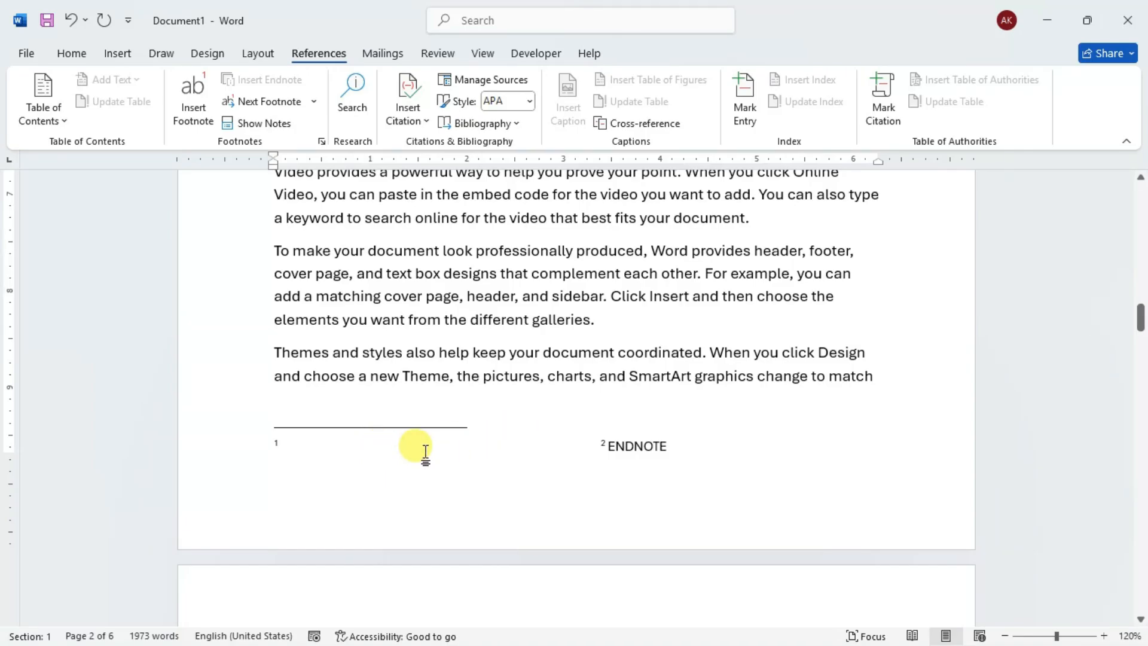
type("HGGGGG")
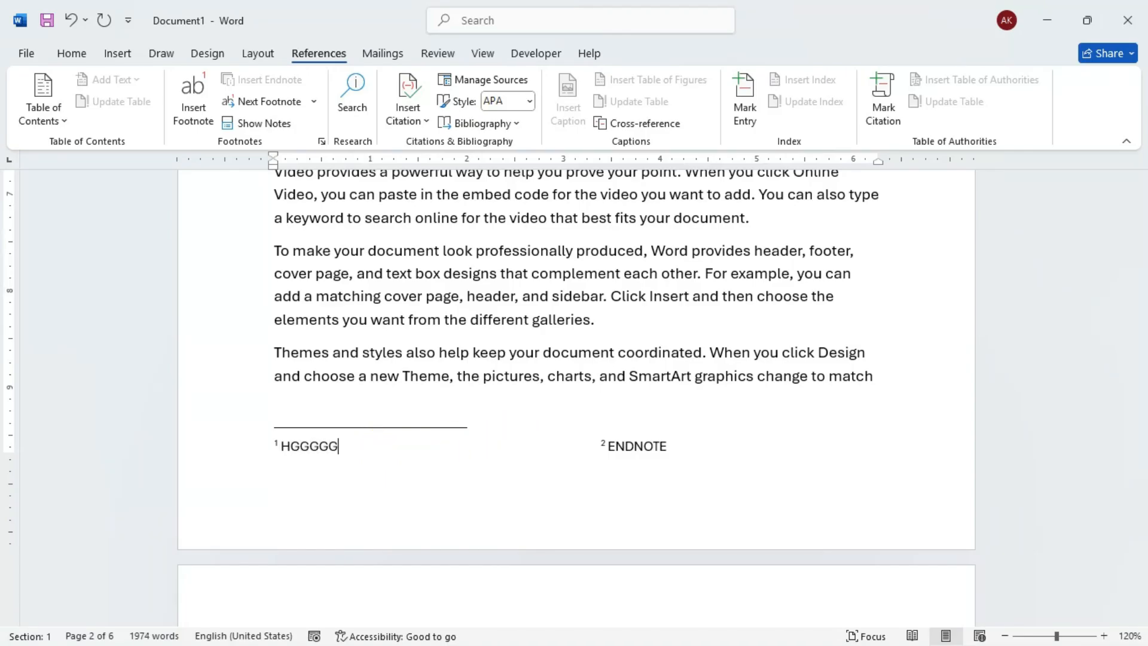
left_click(455, 246)
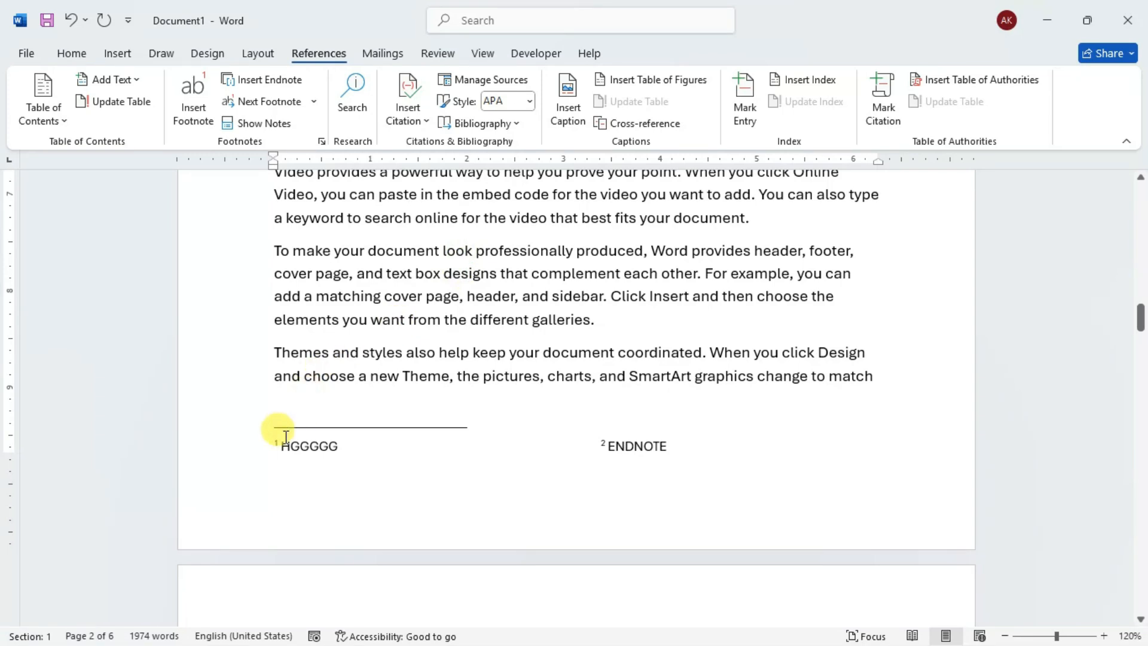
left_click(361, 449)
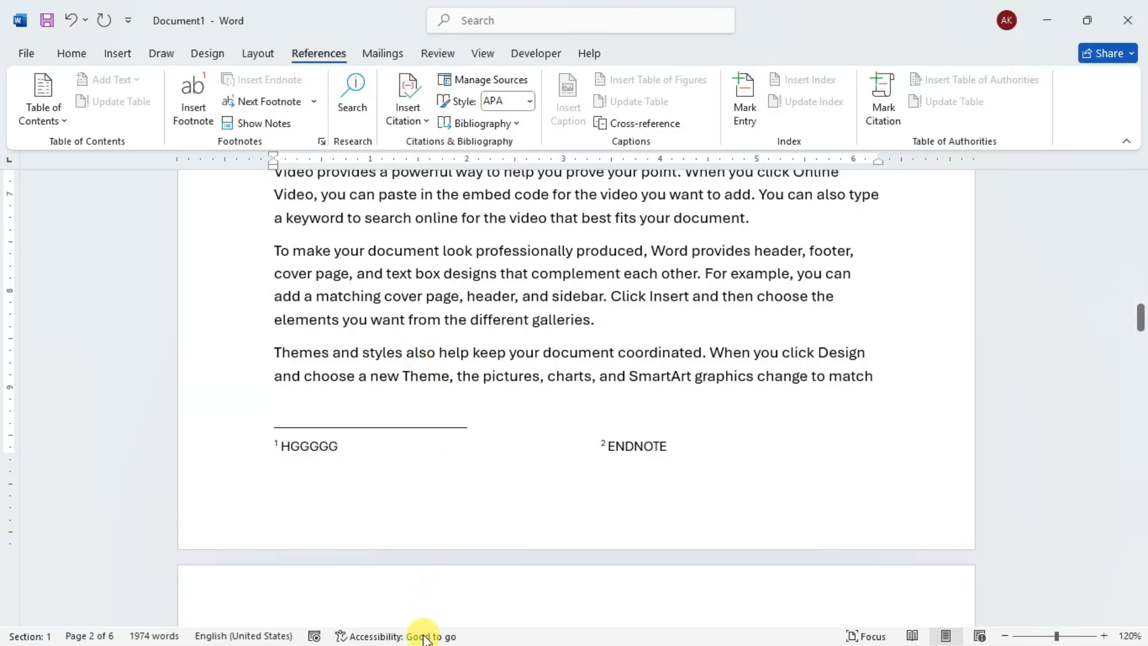
- Examine the footnote number format, custom mark, numbering and apply-to options, and leave the note settings without changing anything
left_click(443, 297)
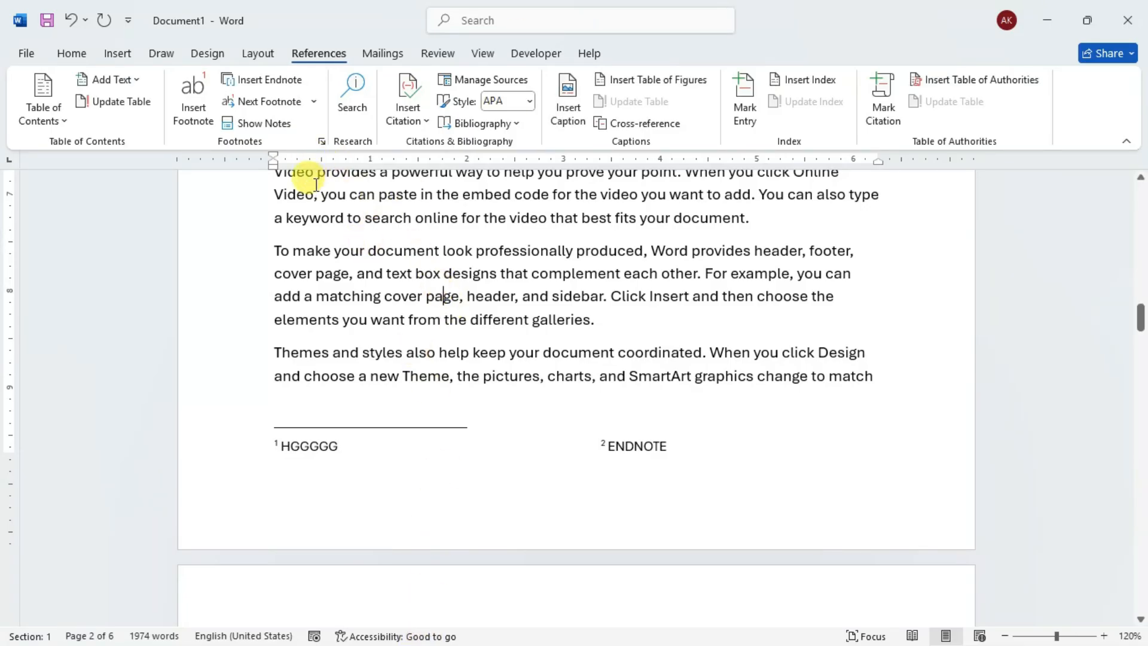
left_click(321, 142)
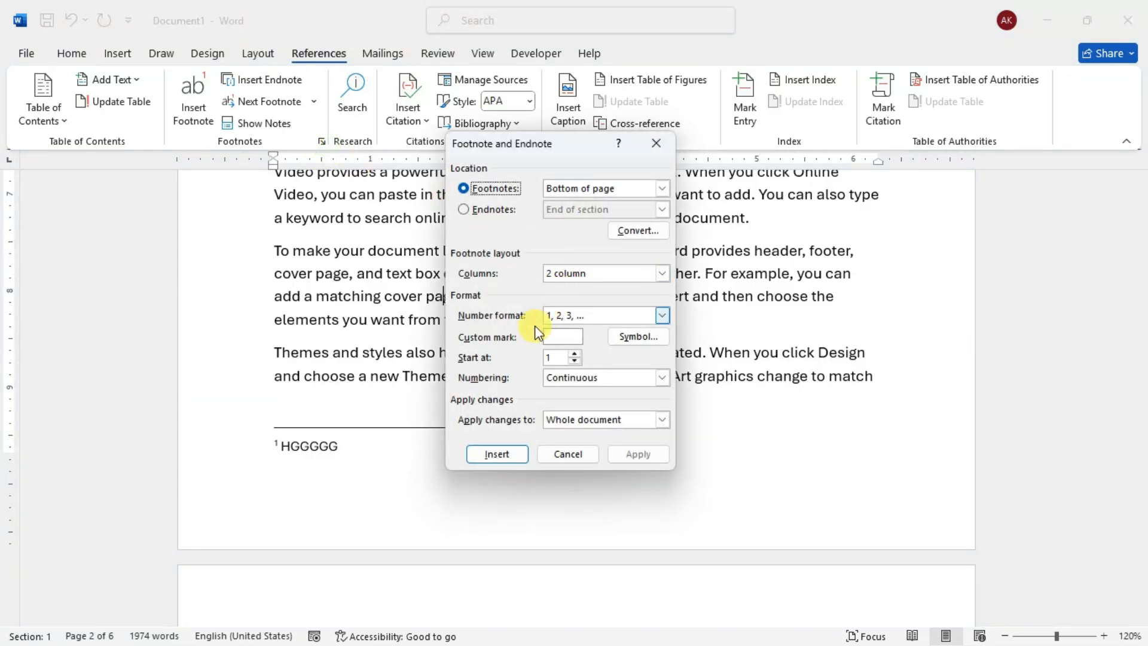
left_click(661, 316)
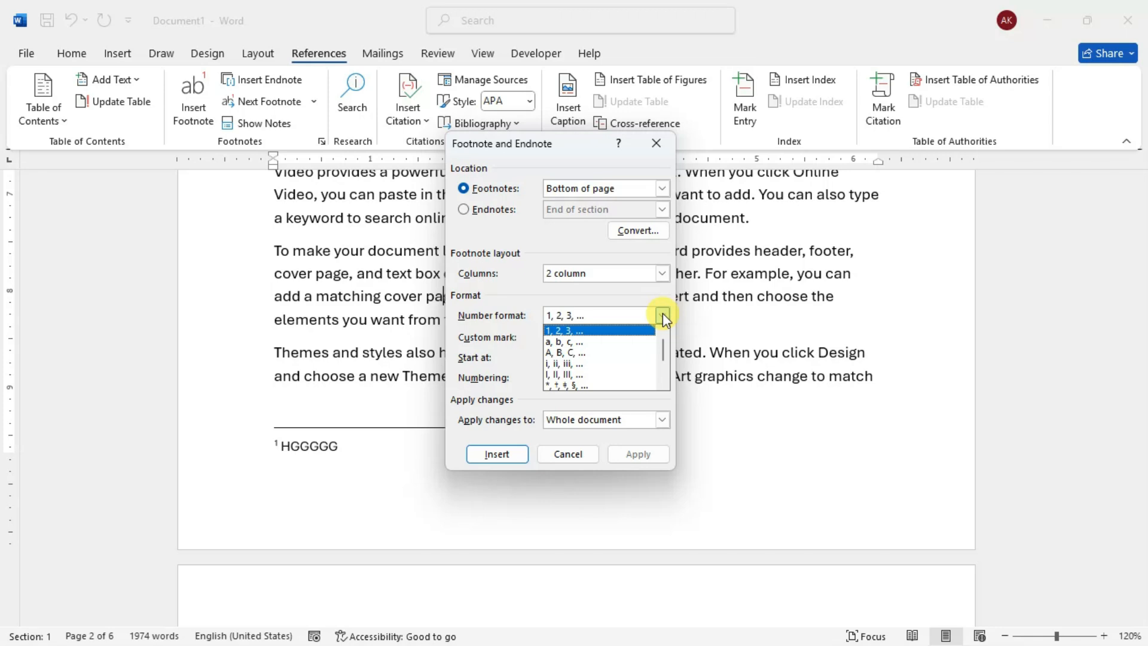
scroll(665, 340, "down", 2)
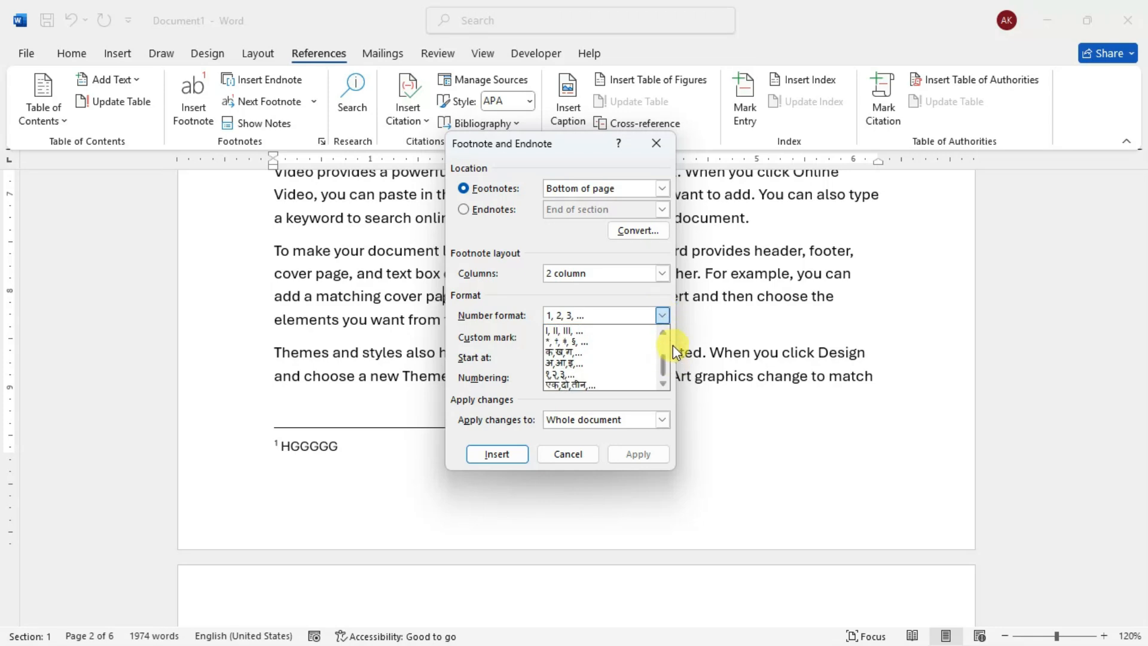
left_click(661, 315)
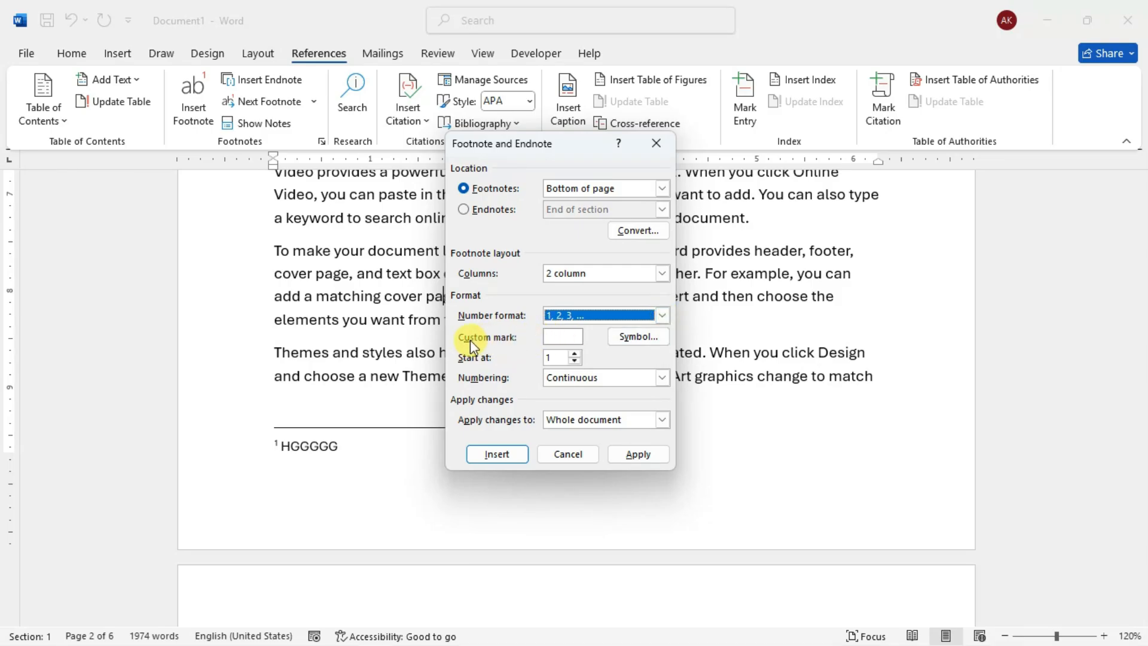
left_click(562, 336)
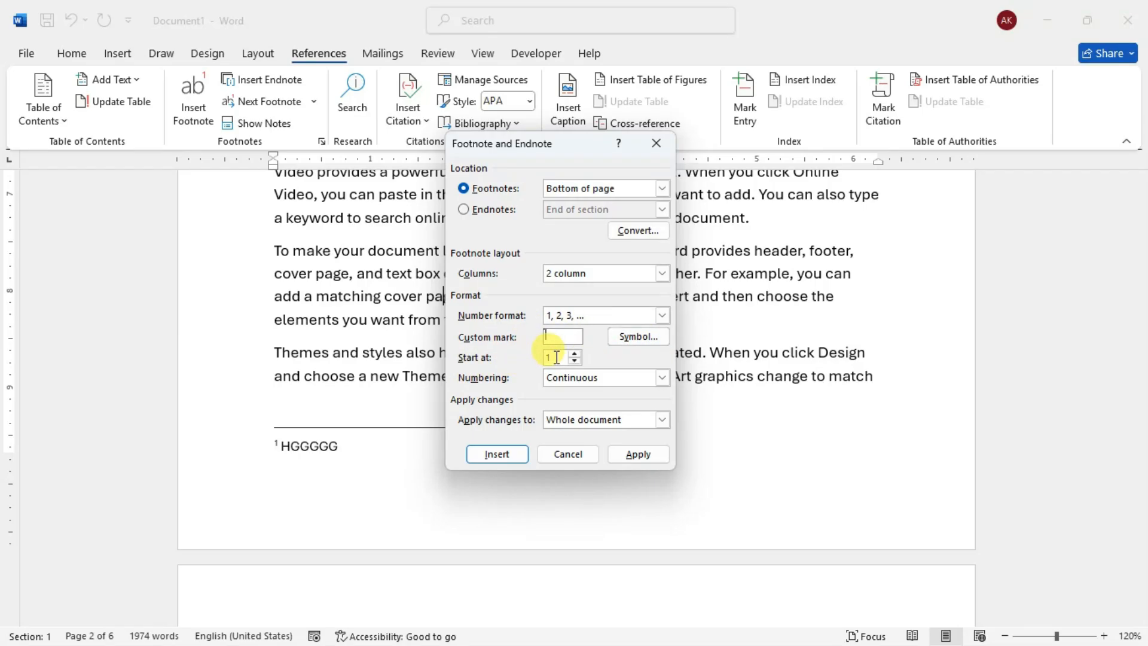
left_click(662, 377)
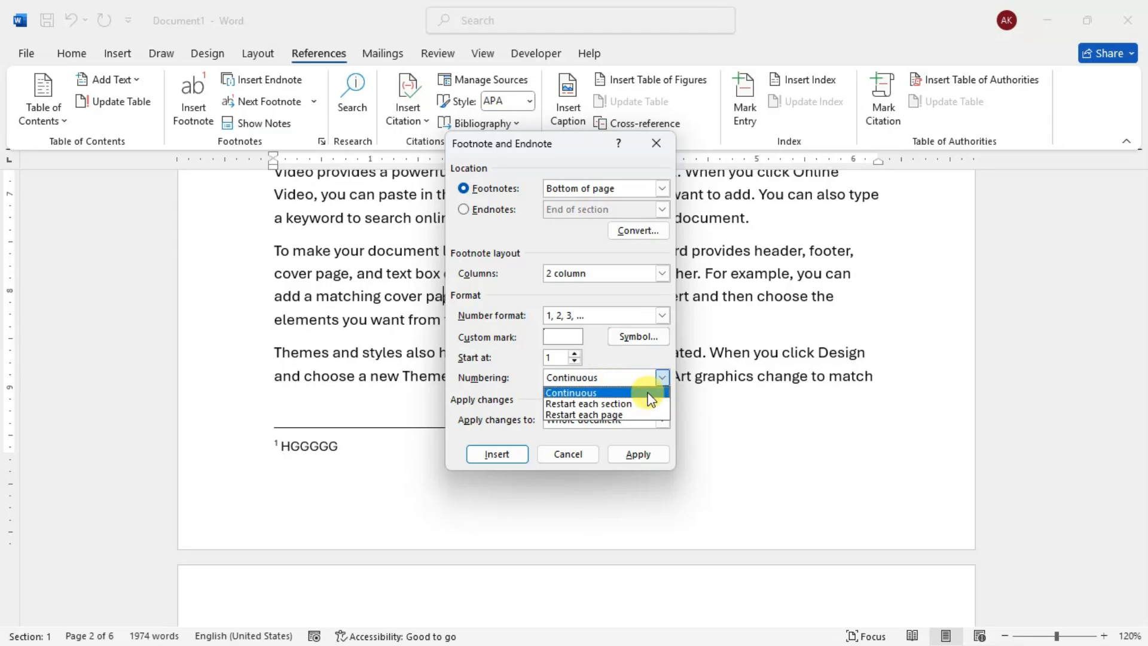
left_click(657, 388)
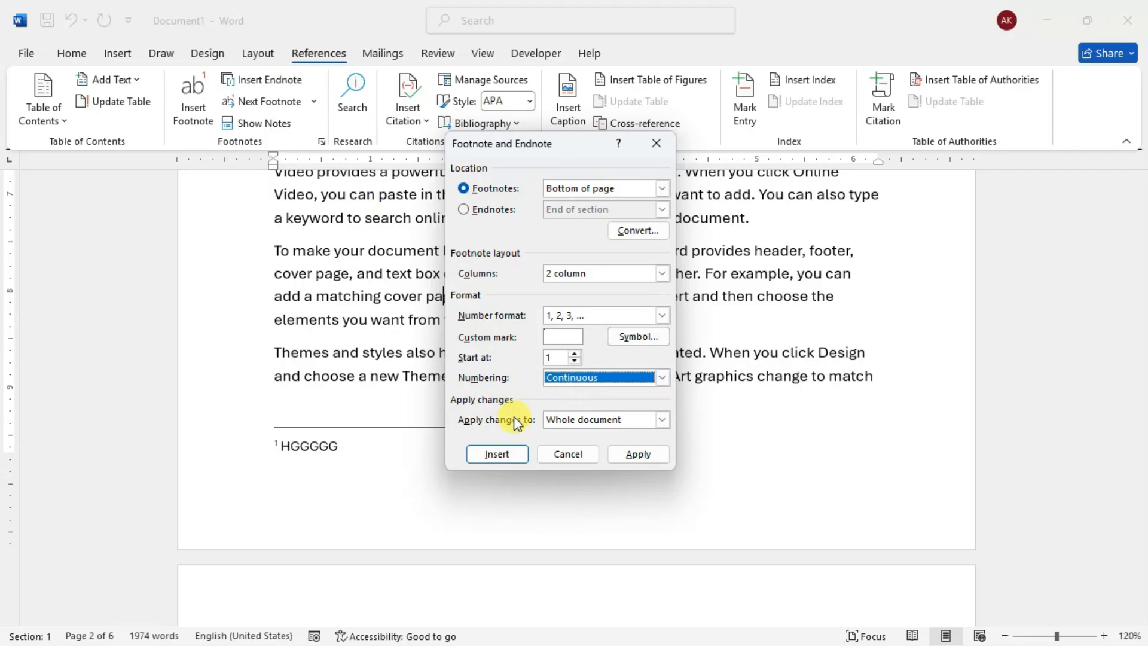
left_click(660, 418)
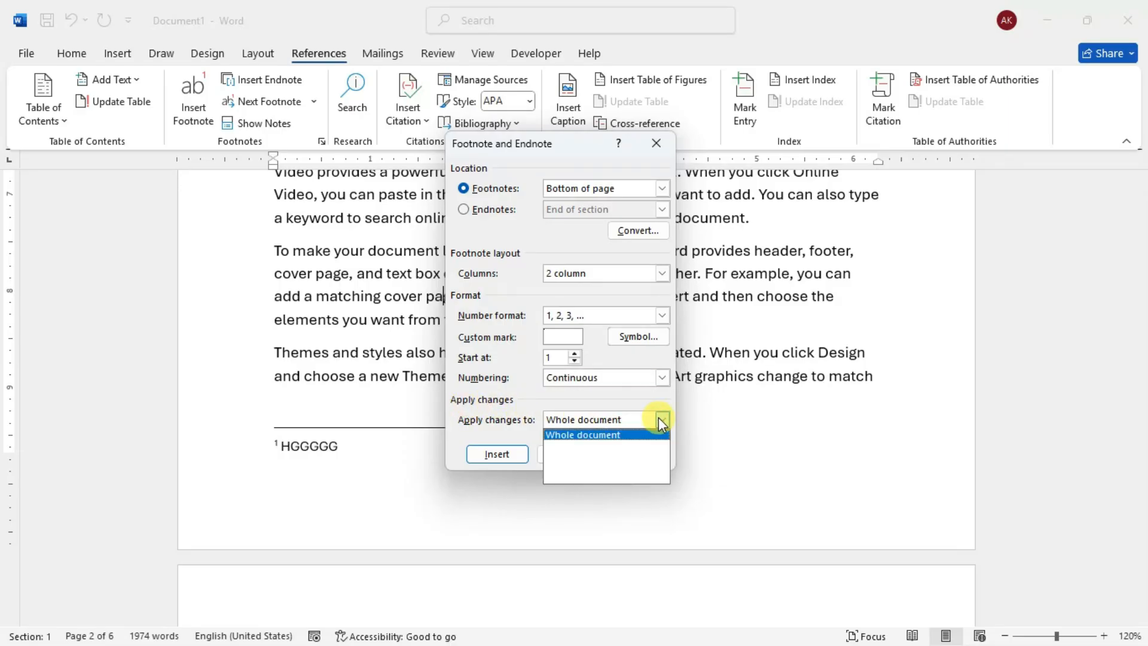
left_click(661, 418)
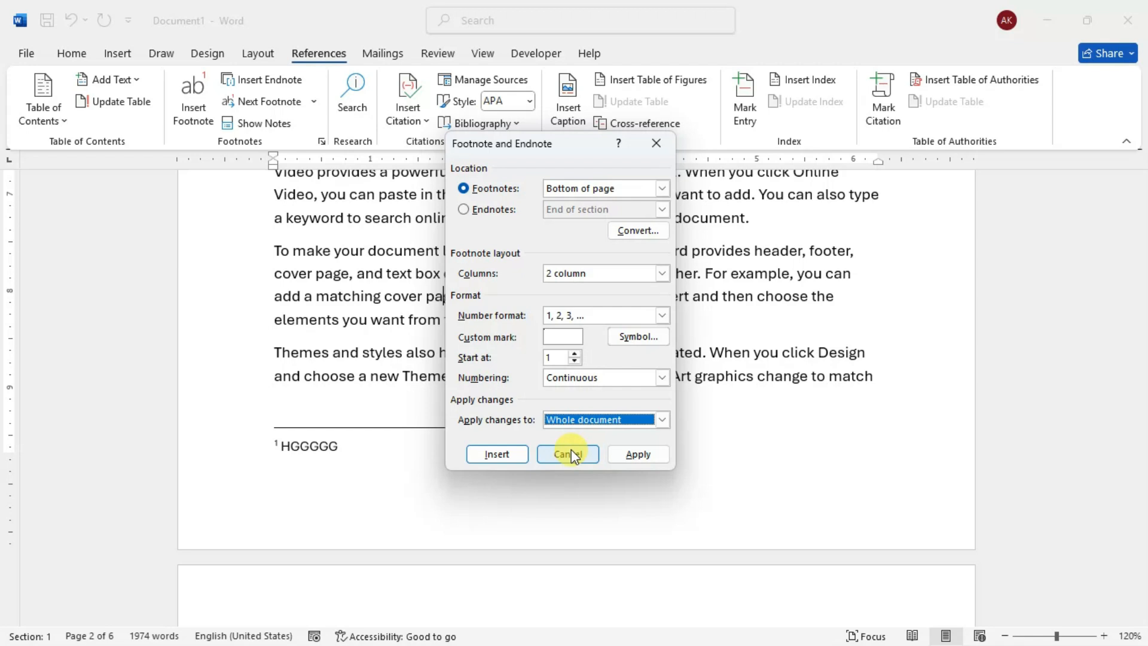
left_click(627, 457)
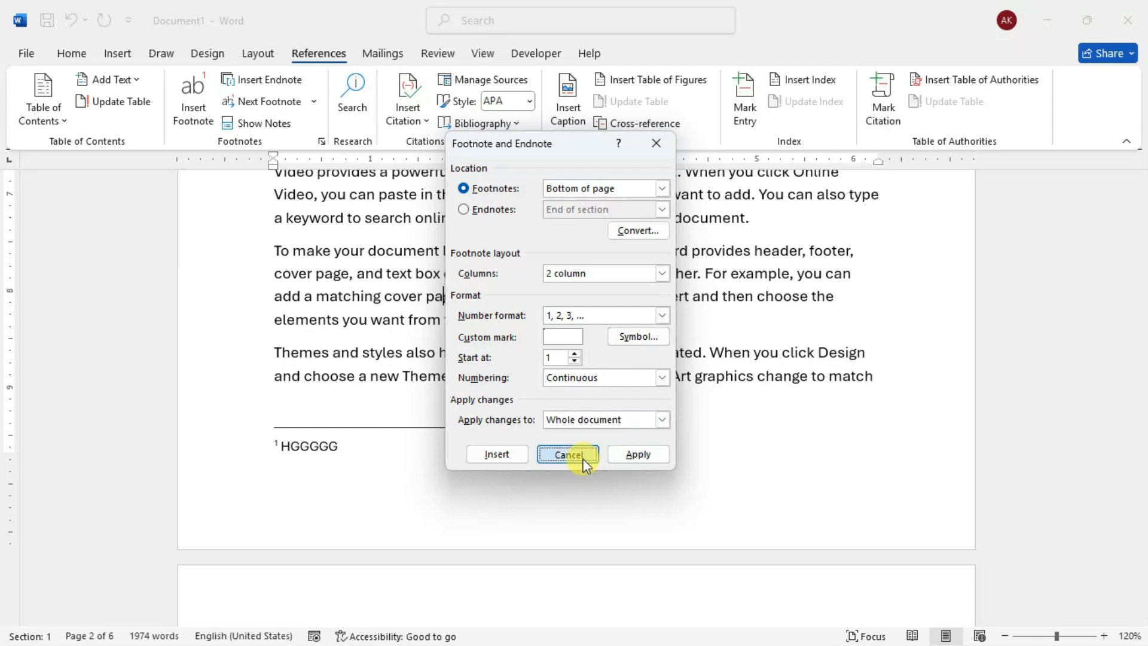
left_click(547, 376)
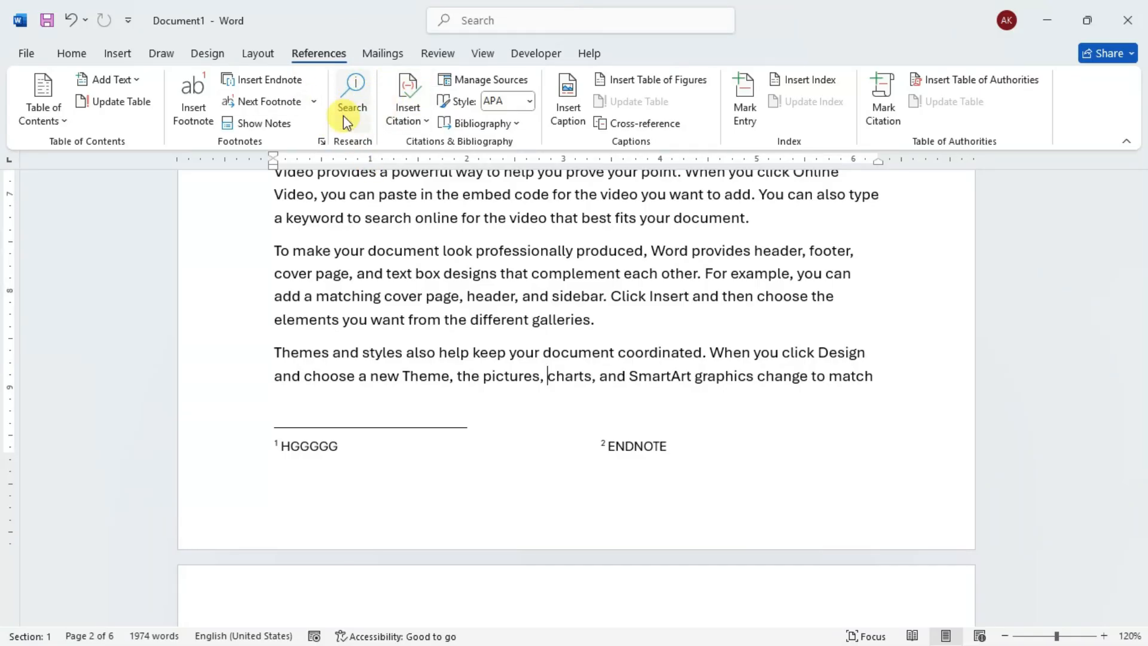
- Look up the word "document" under COMPUTERS ? with the research Search, and return to the end of the paragraph above that heading
scroll(445, 251, "up", 2)
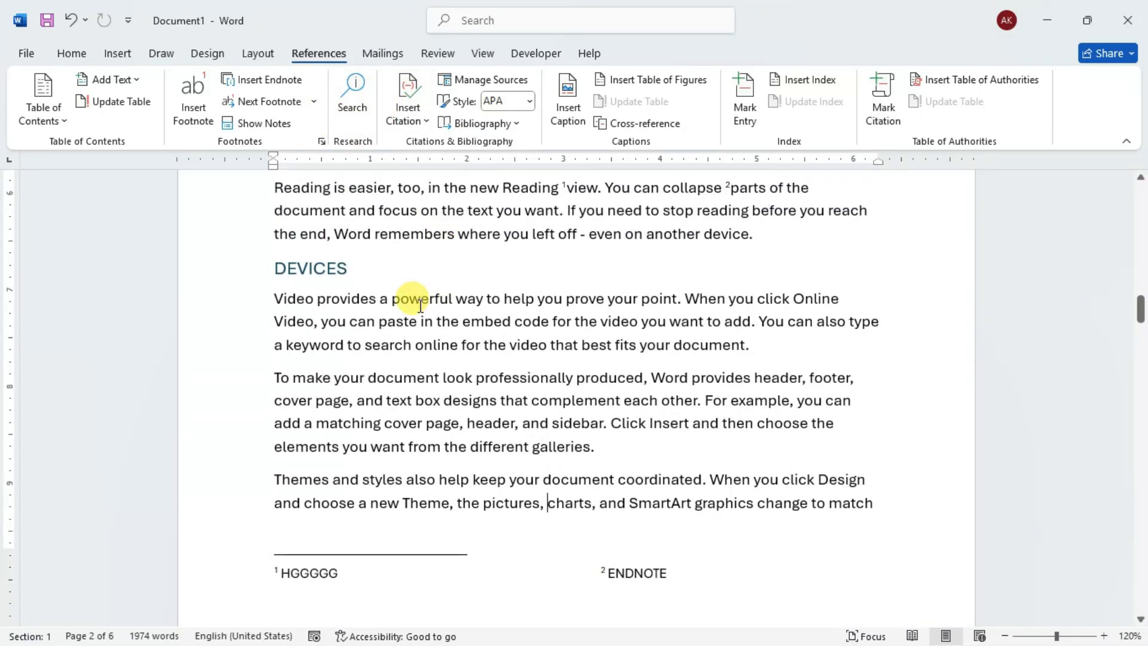
scroll(418, 302, "down", 1)
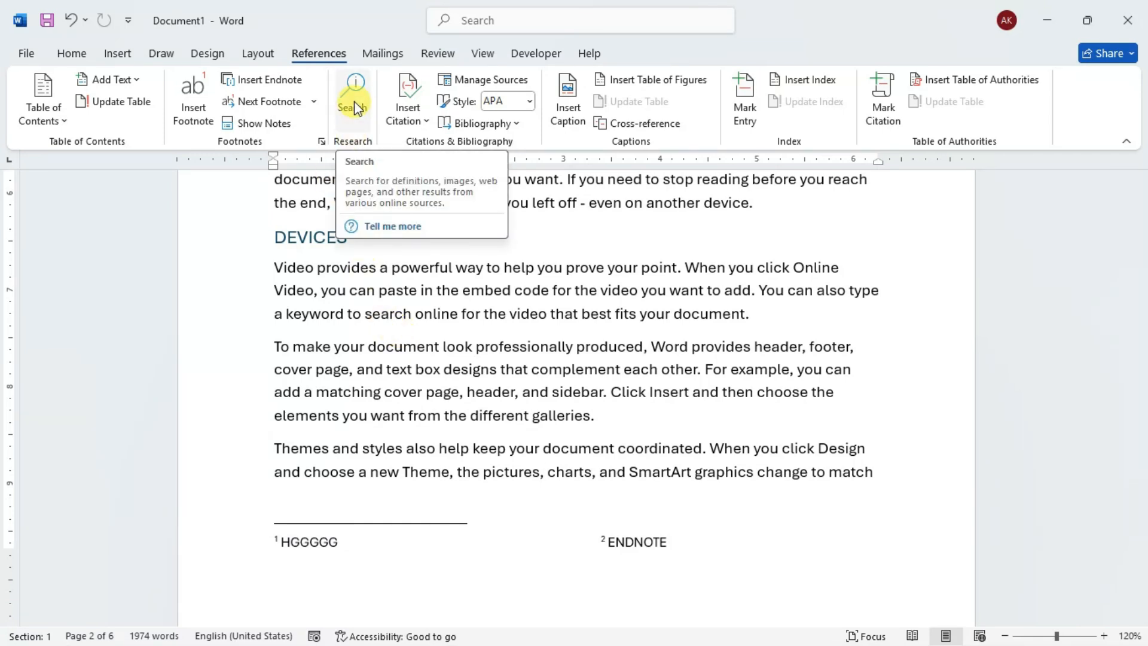
scroll(512, 287, "up", 3)
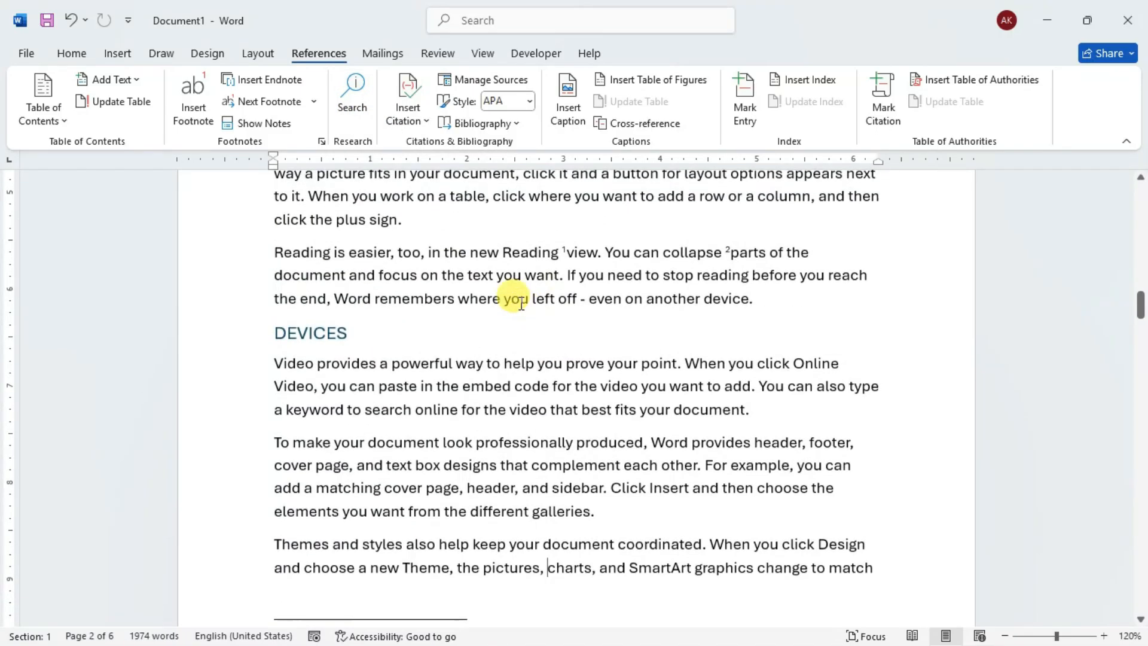
scroll(529, 261, "up", 6)
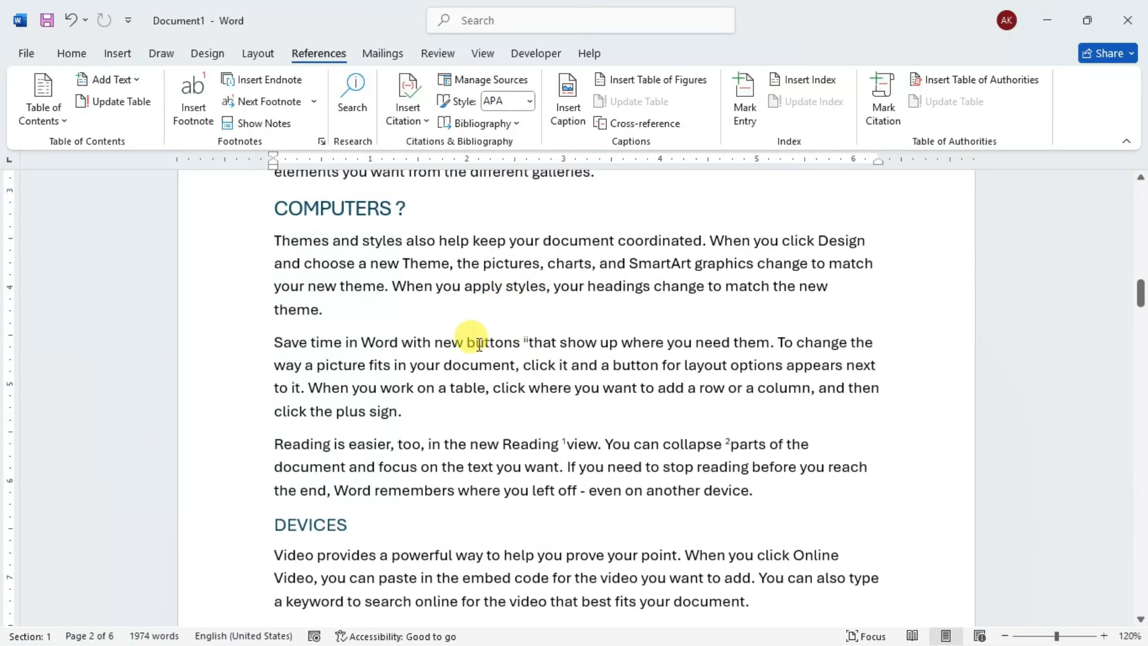
double_click(472, 364)
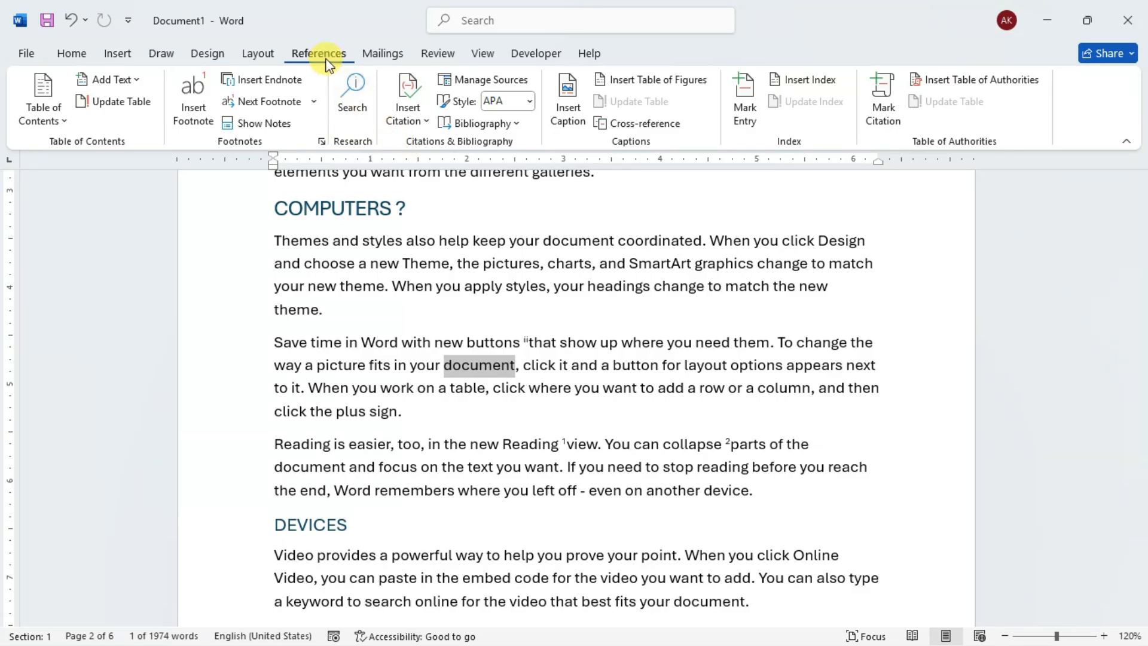
left_click(353, 91)
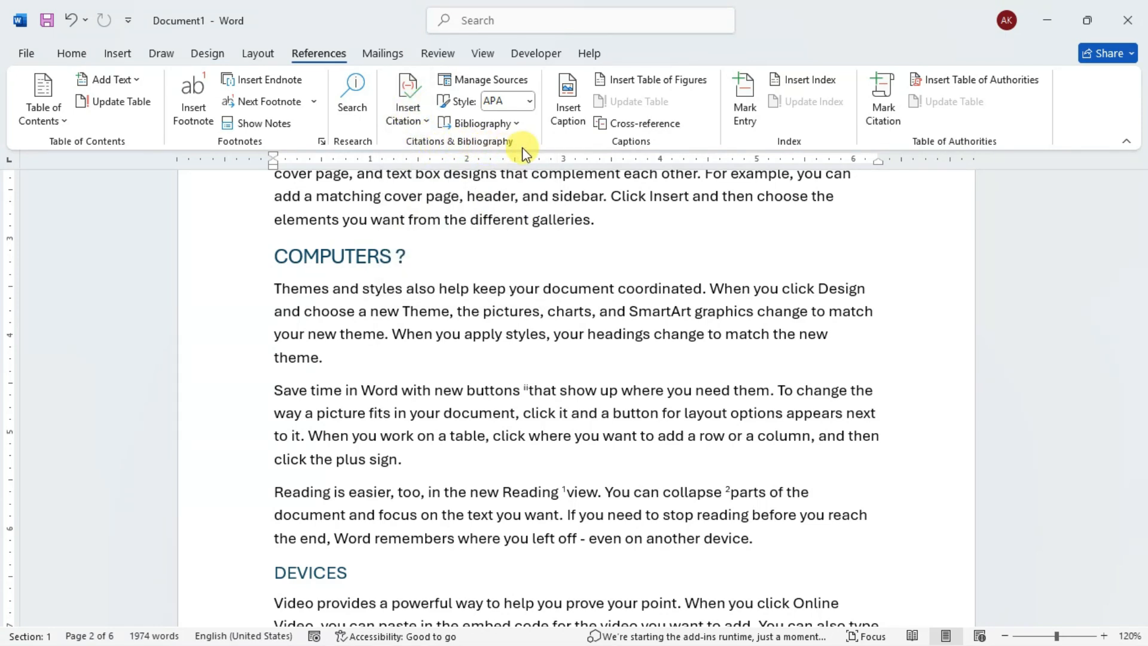
left_click(598, 220)
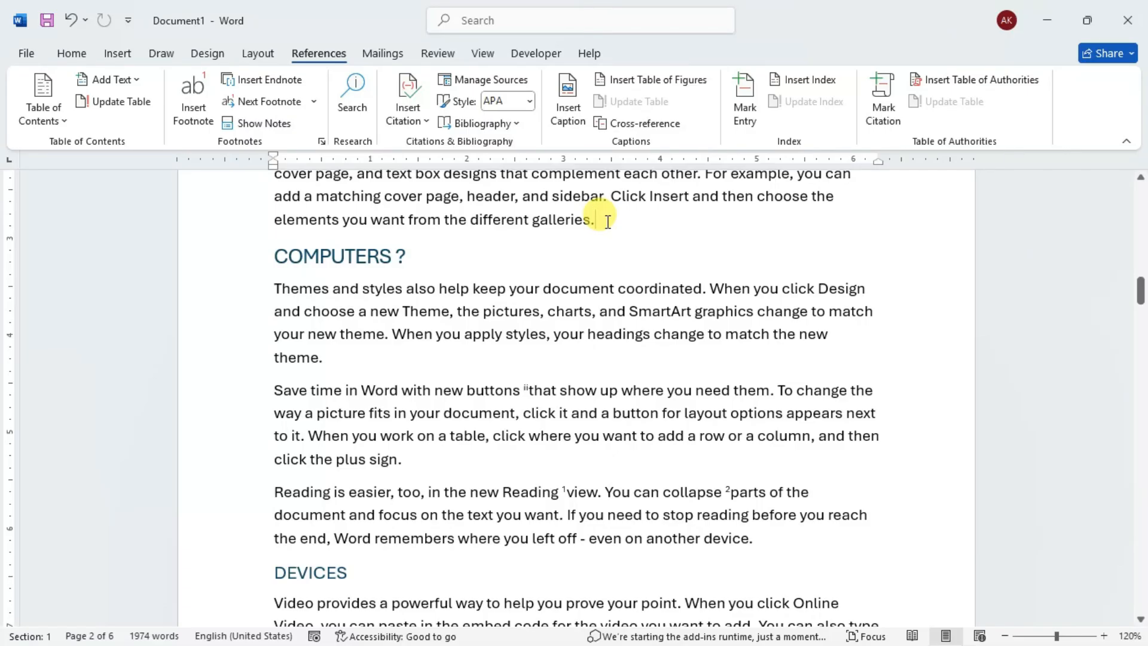
scroll(607, 221, "up", 2)
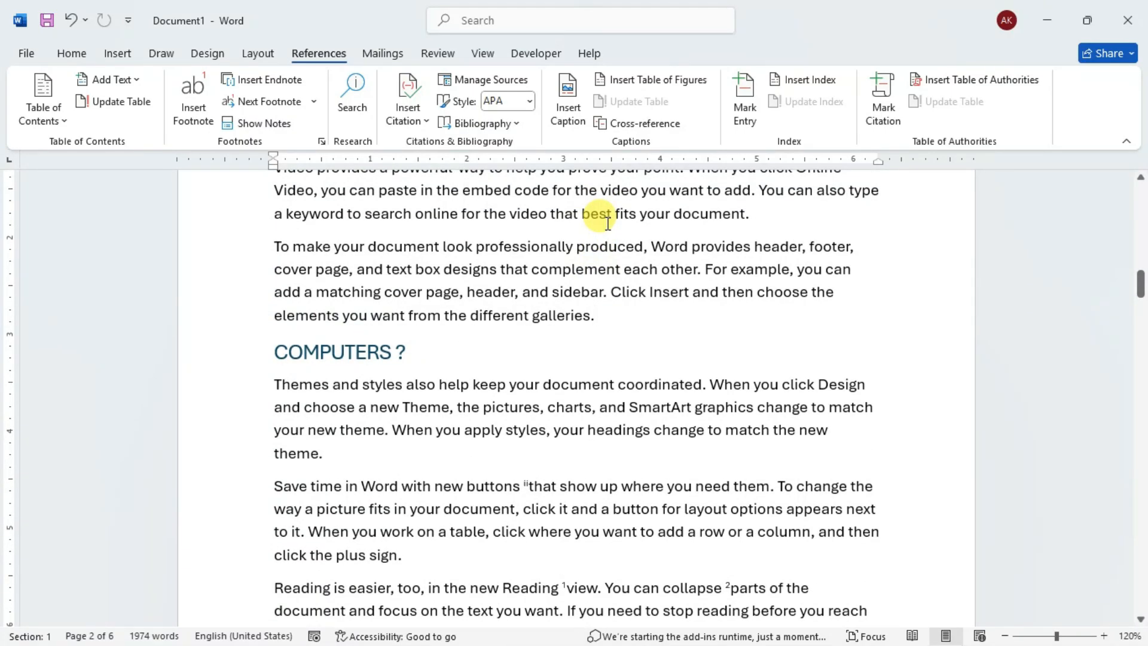
scroll(594, 311, "up", 3)
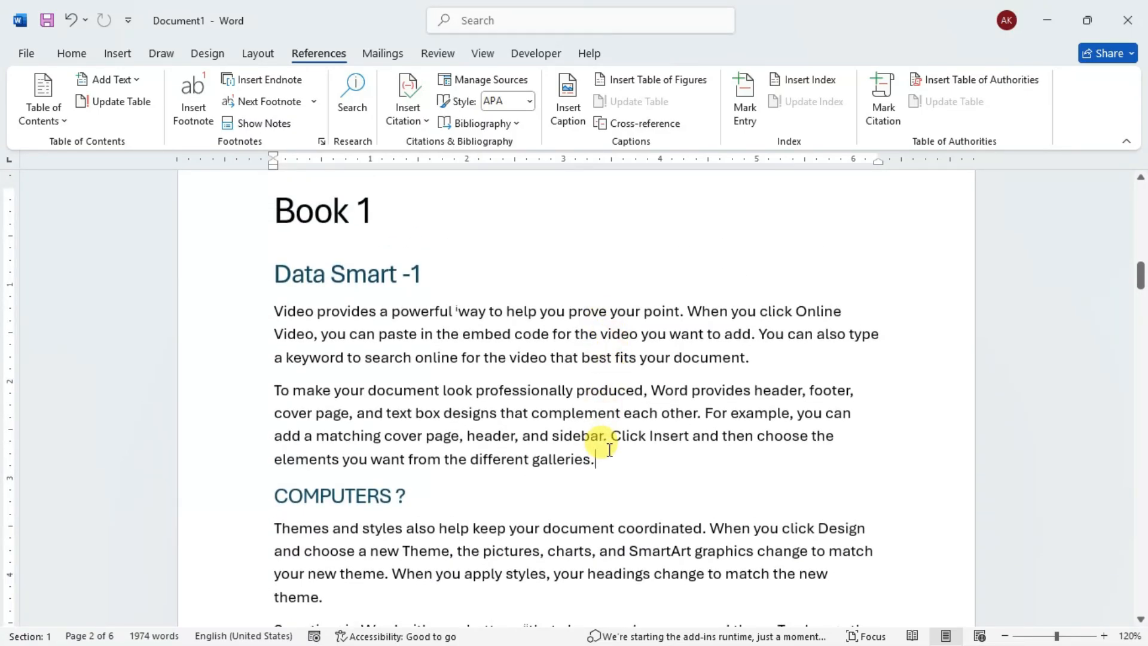
scroll(533, 259, "down", 2)
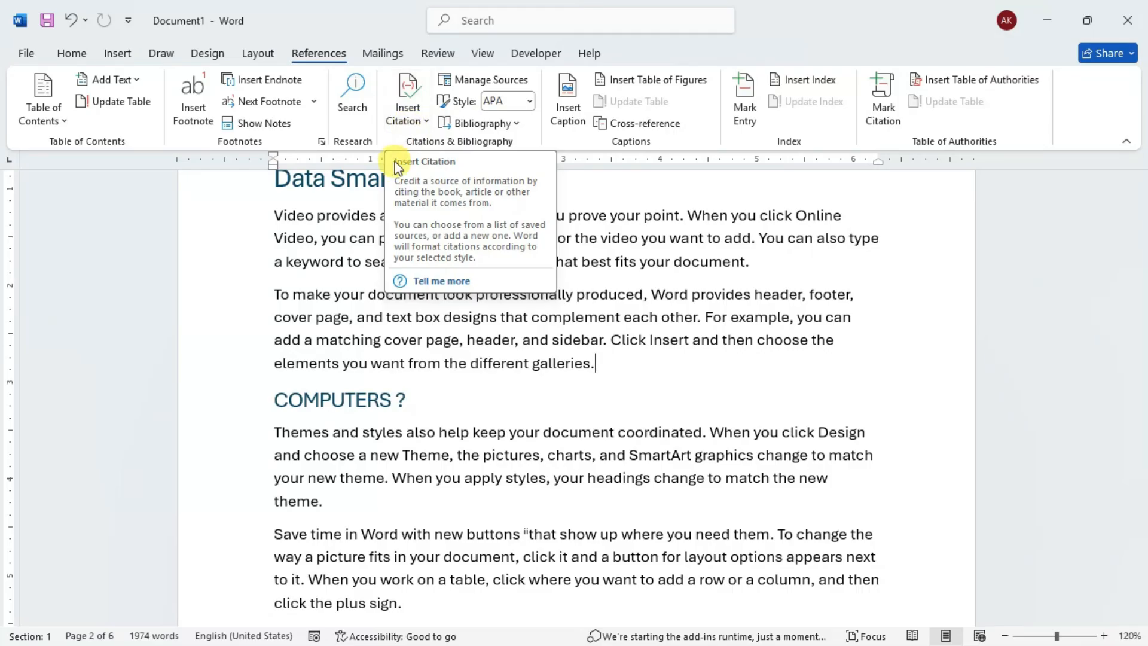
left_click(326, 237)
scroll(514, 287, "down", 1)
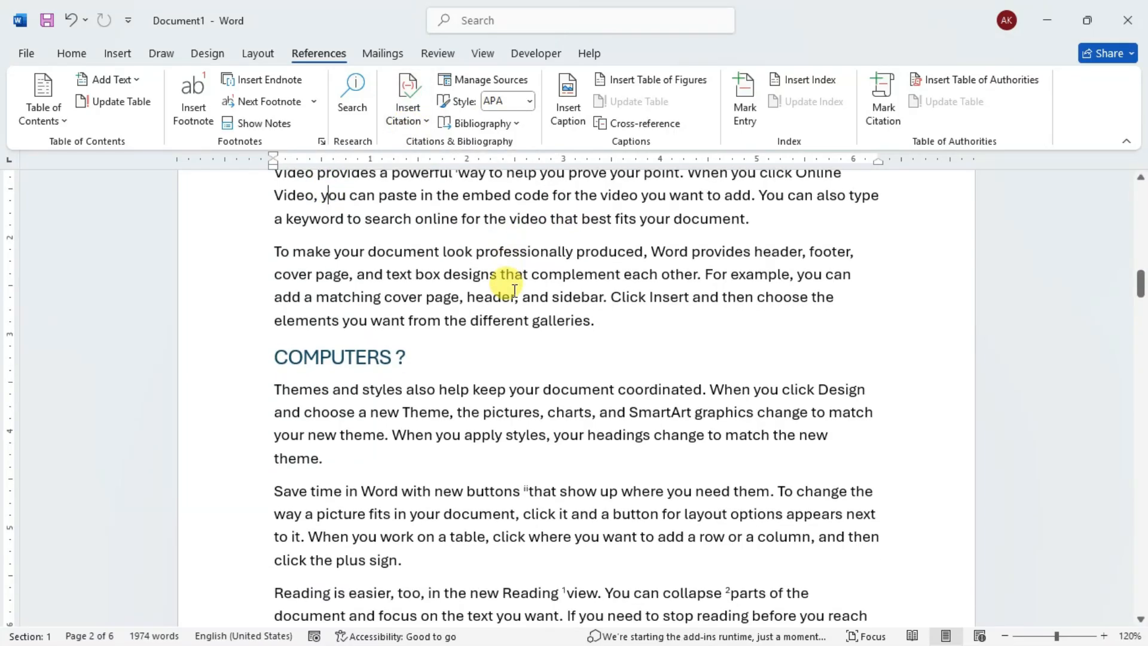
left_click_drag(271, 246, 616, 321)
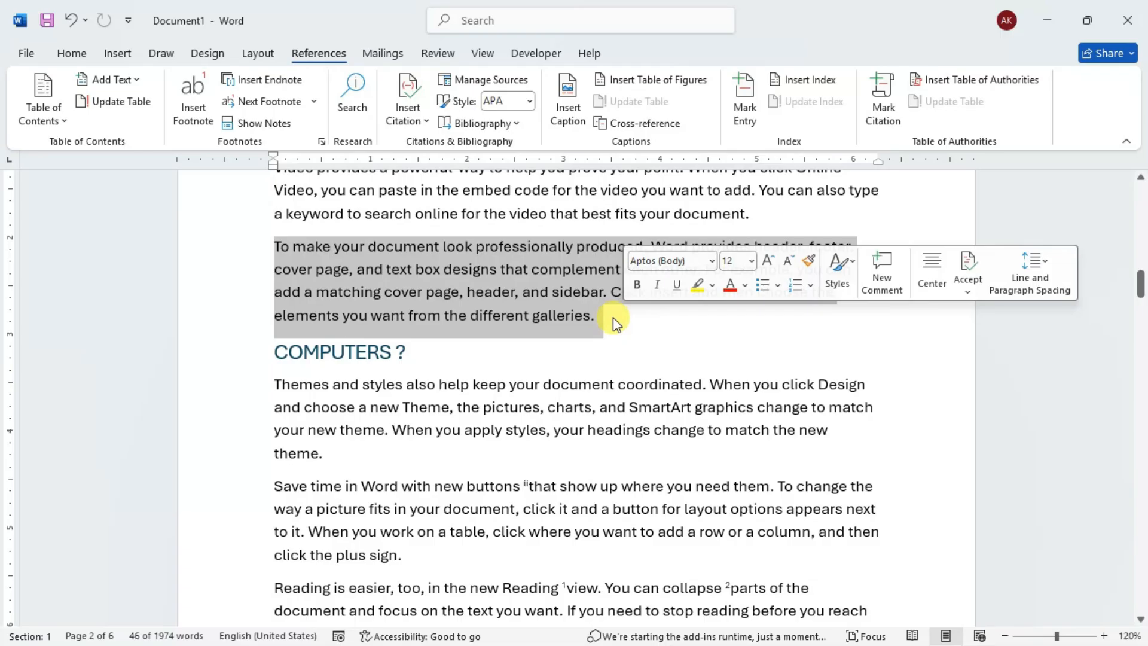
left_click(620, 323)
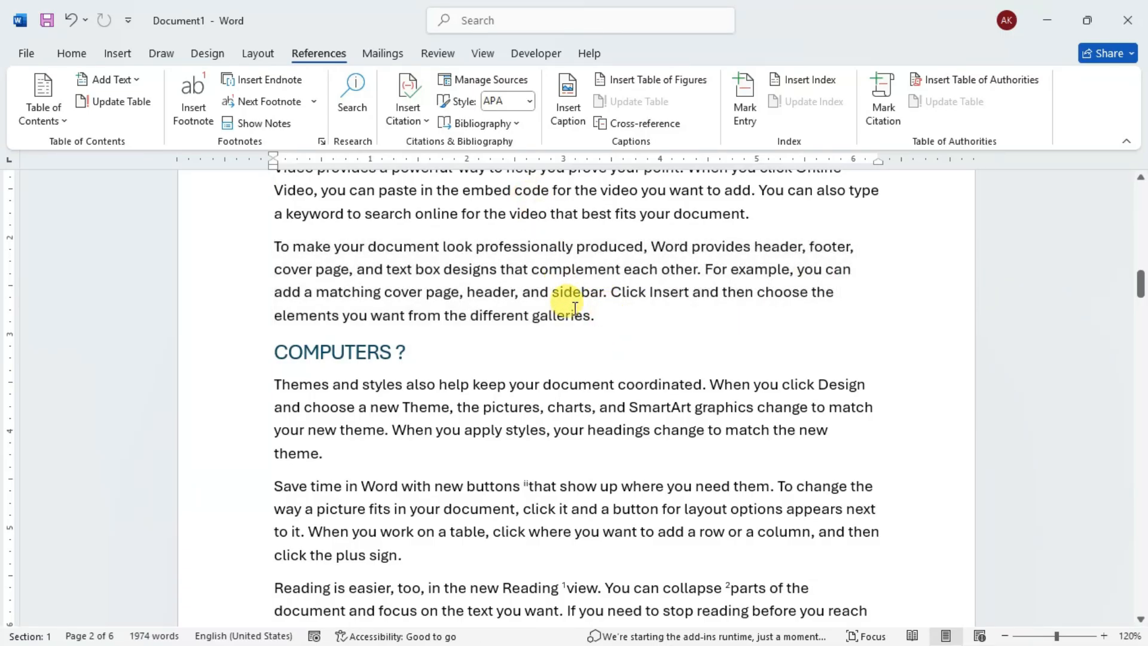
left_click_drag(272, 246, 508, 245)
left_click(526, 247)
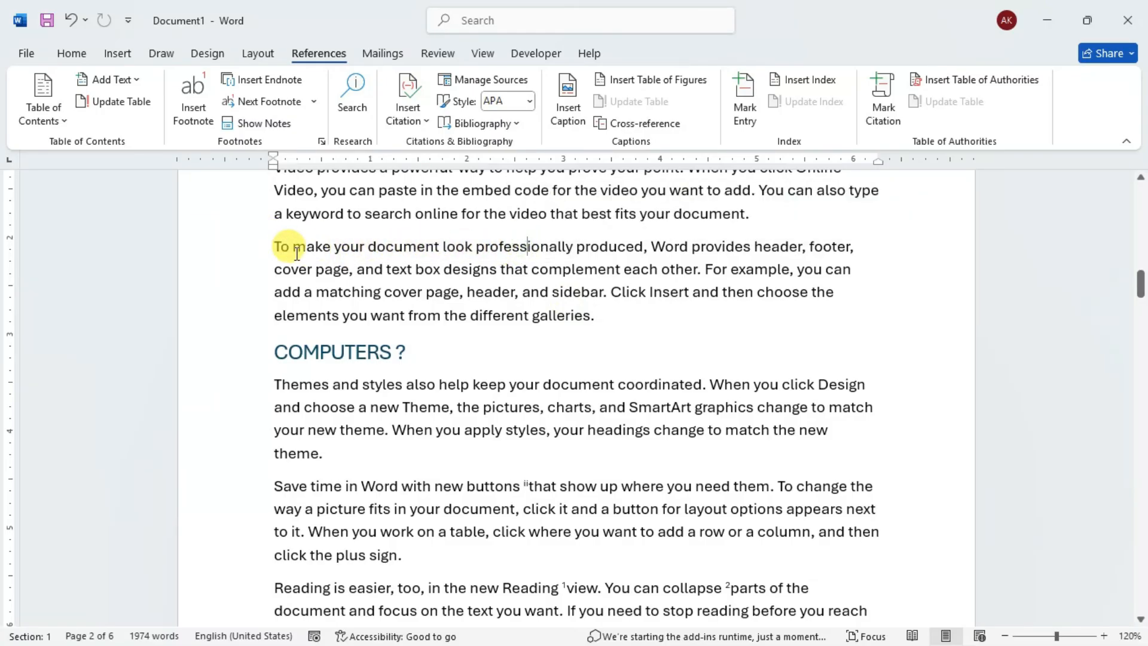
- Start a new citation source for the whole paragraph above the COMPUTERS ? heading, with Journal Article as its type
left_click_drag(256, 235, 643, 318)
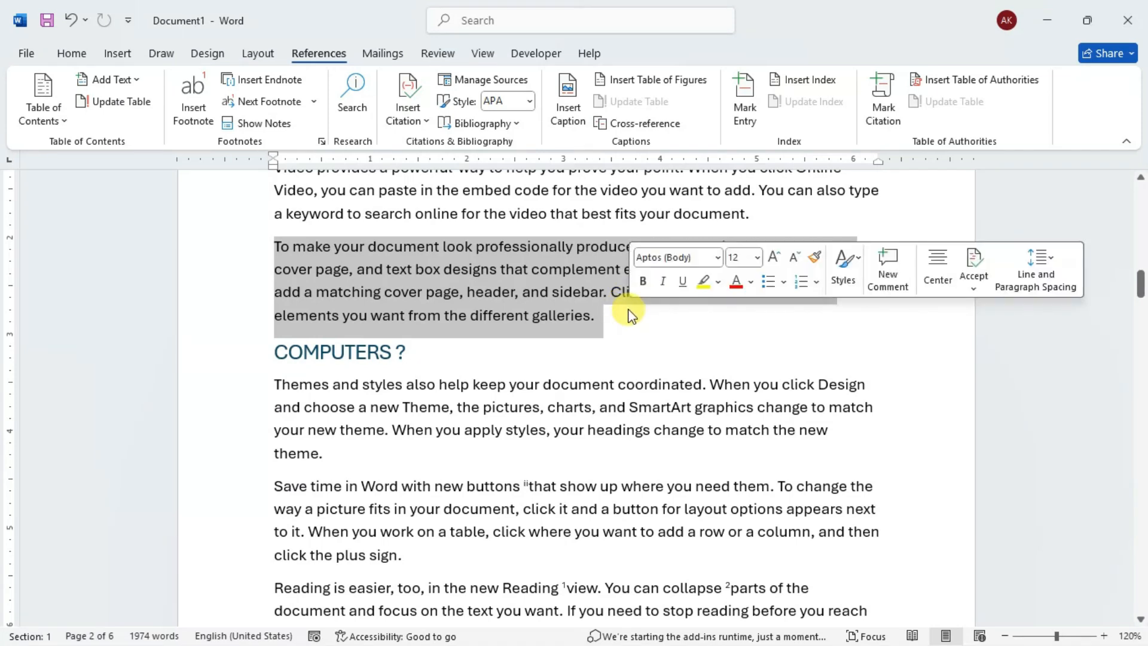
left_click(407, 111)
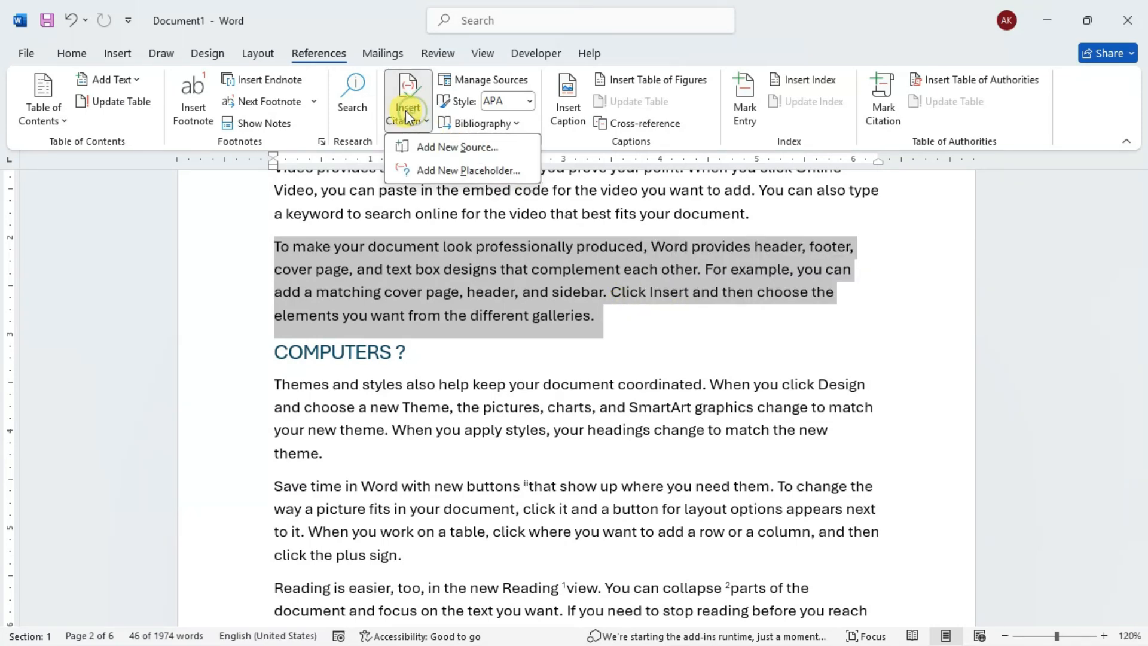
left_click(432, 148)
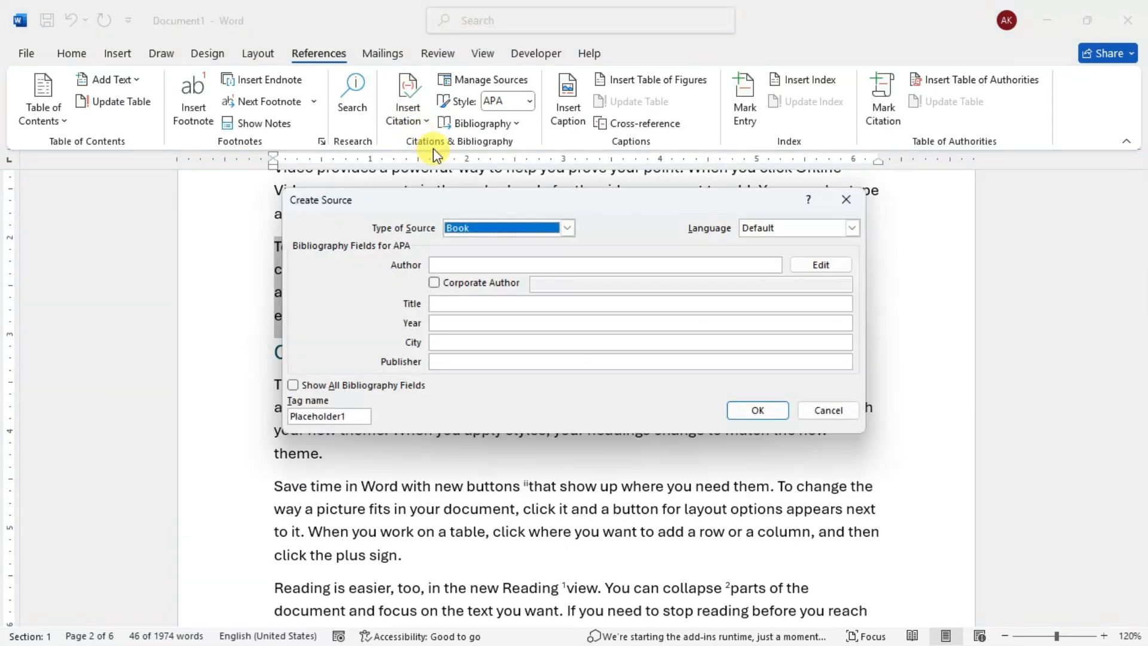
left_click_drag(463, 204, 589, 101)
left_click(616, 125)
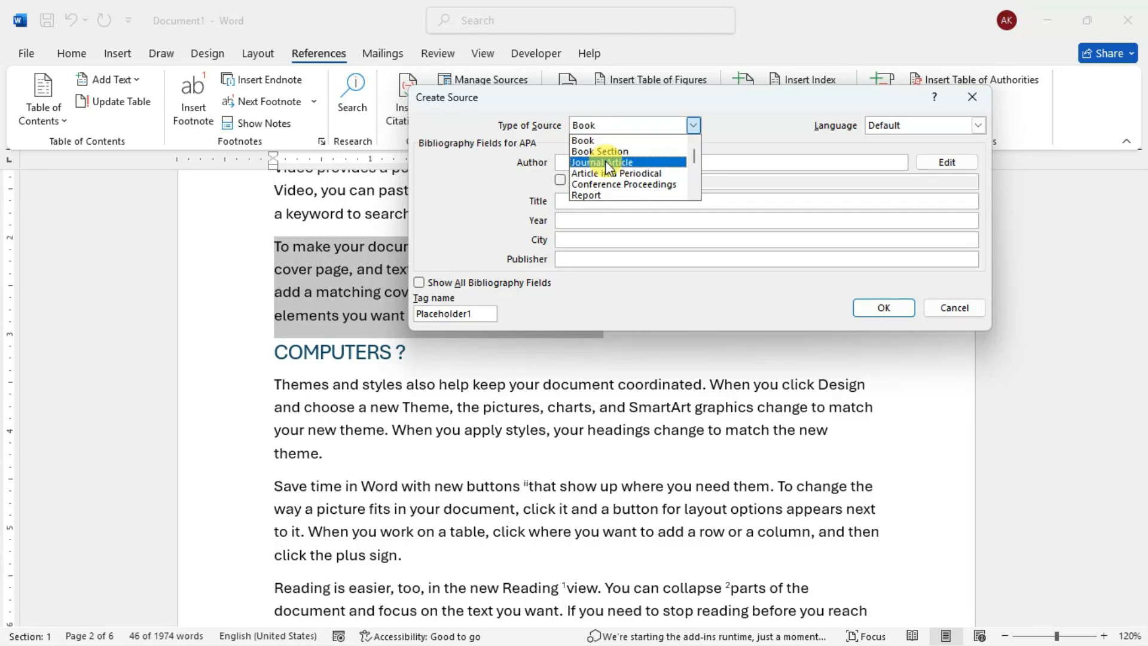
mouse_move(694, 160)
left_mouse_down()
mouse_move(692, 179)
mouse_move(693, 160)
left_mouse_up()
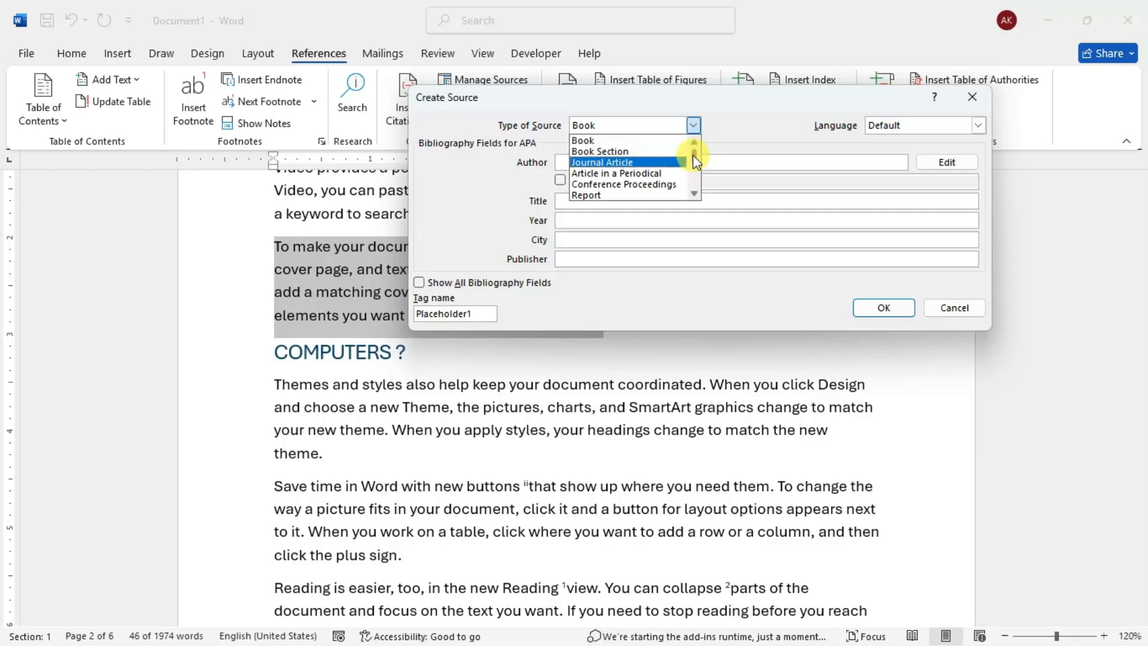
left_click(627, 163)
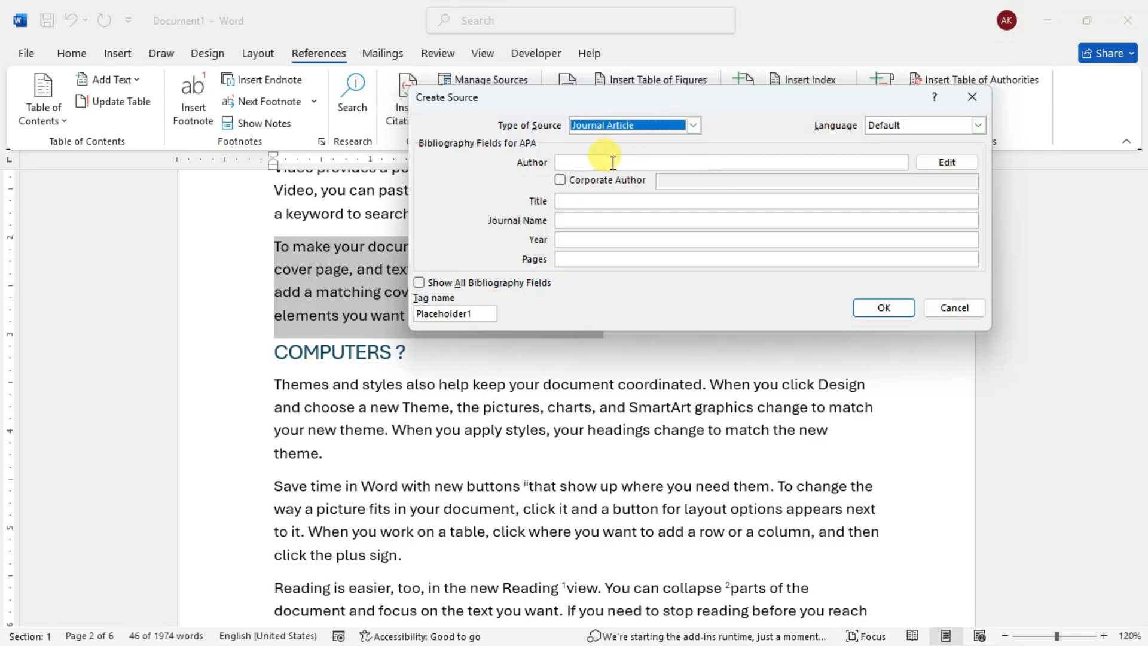
- Enter the author's name in capitals for the new journal article source
left_click(613, 162)
type("aNAND")
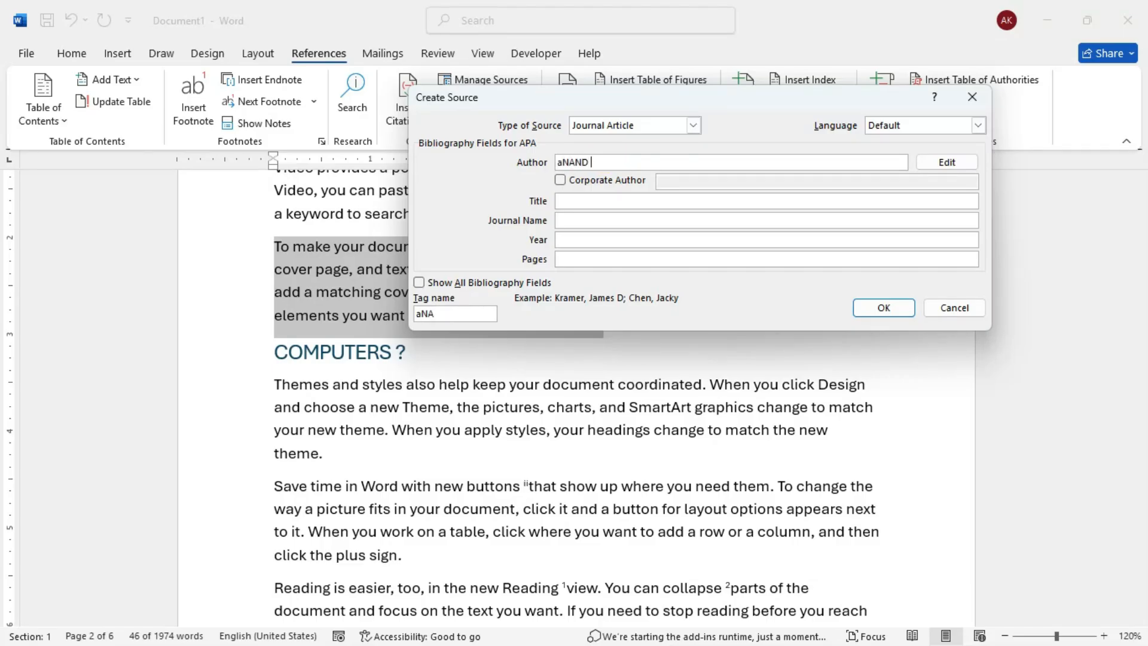
key("BackSpace")
key("BackSpace")
key("BackSpace")
key("BackSpace")
key("BackSpace")
key("BackSpace")
type("ANAND KR")
- Set the source's title to INFO and its journal name to COMPUTER
left_click(567, 200)
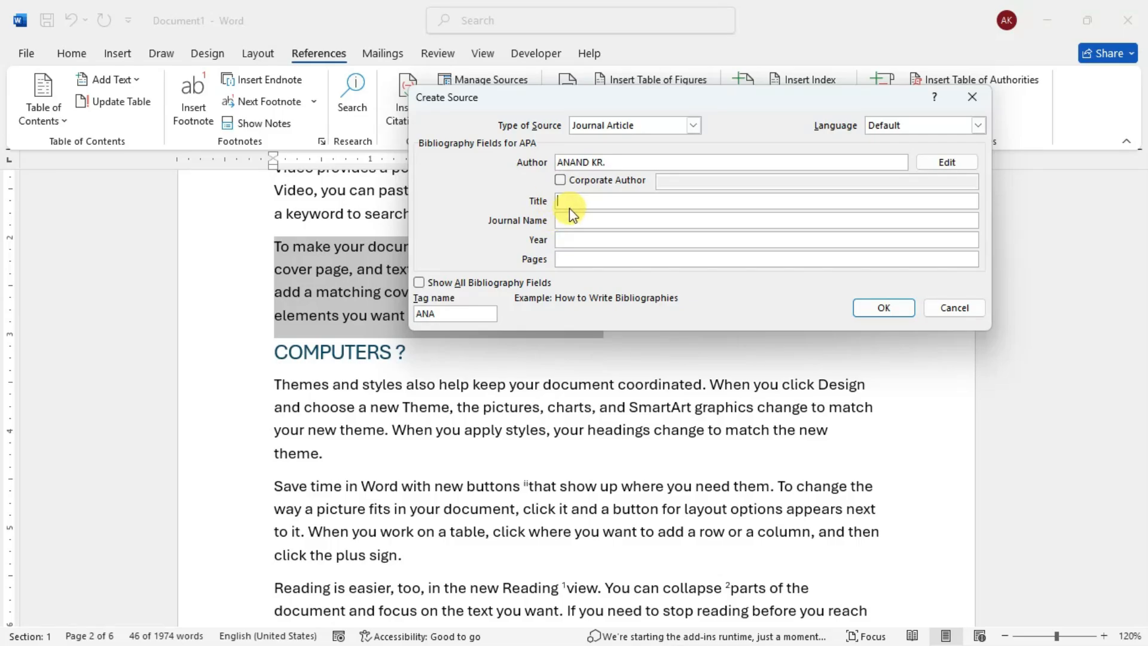
type("INFO")
left_click(572, 221)
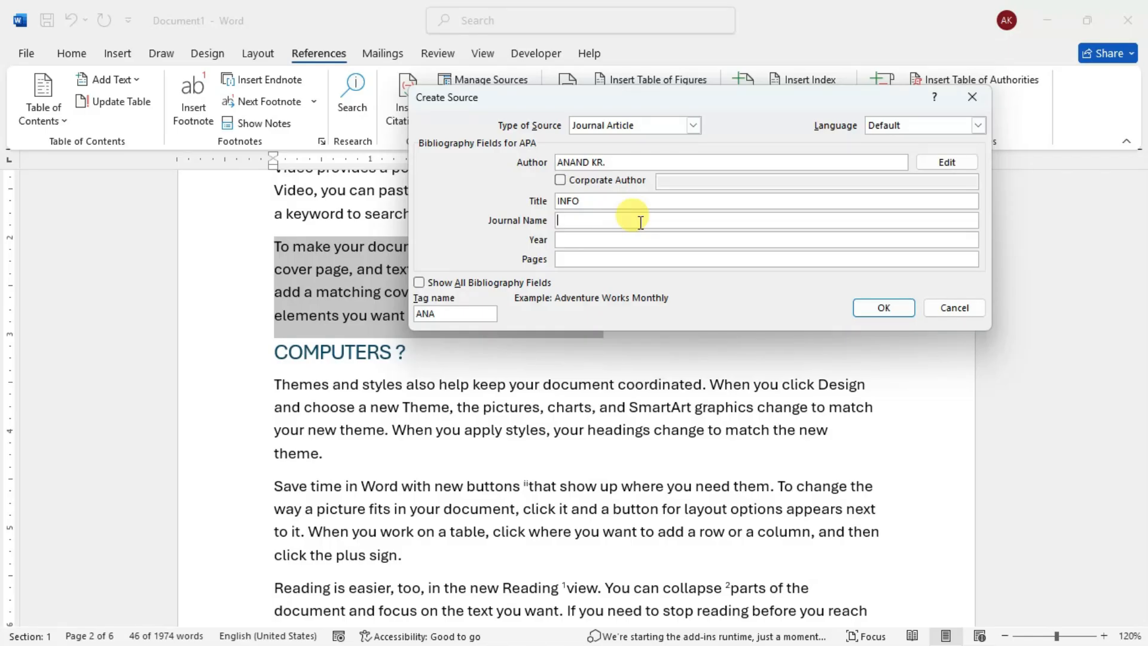
type("COMPU")
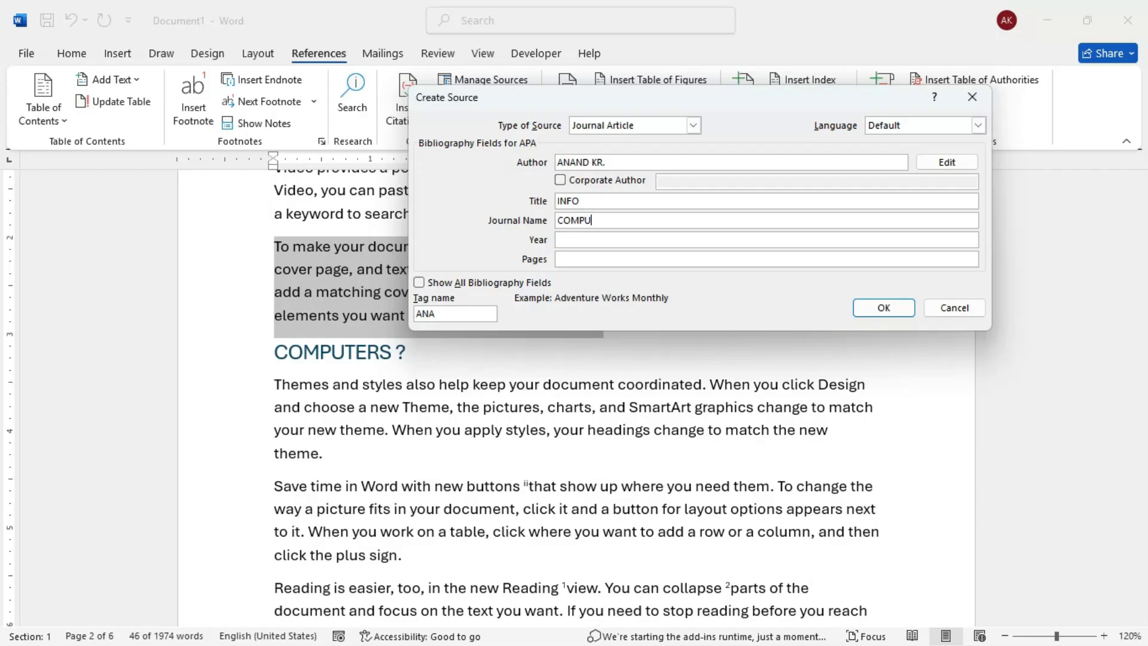
type("TER")
left_click(582, 239)
left_click(570, 258)
left_click(645, 220)
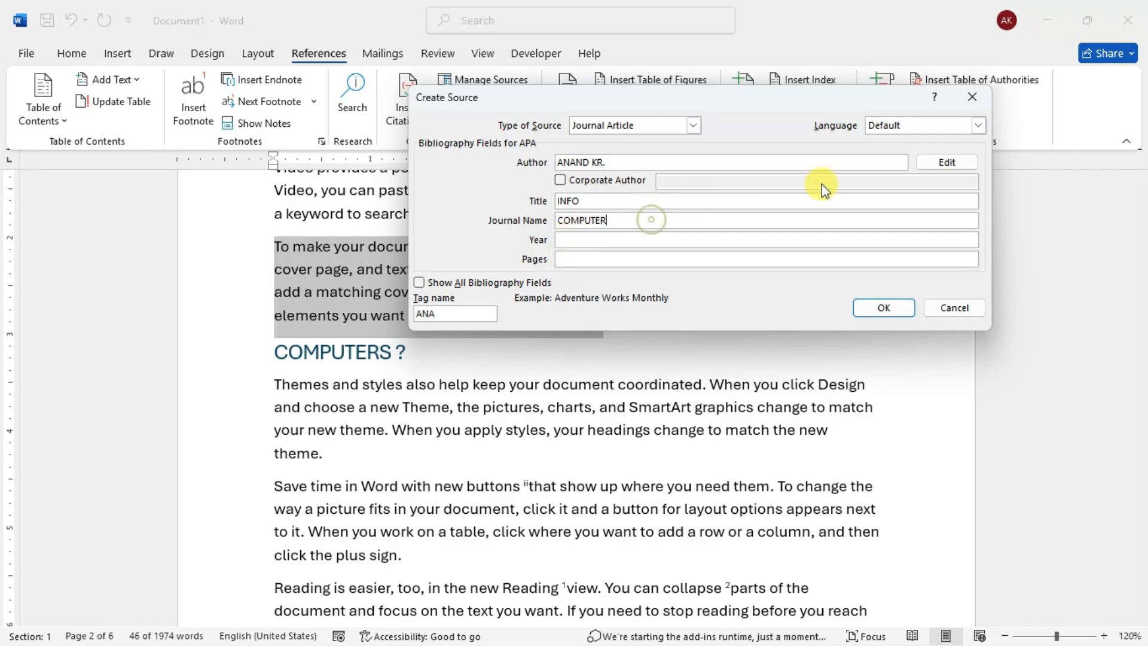
- Show all bibliography fields of the source, and set its year to 2026 and its pages to 1
left_click(420, 284)
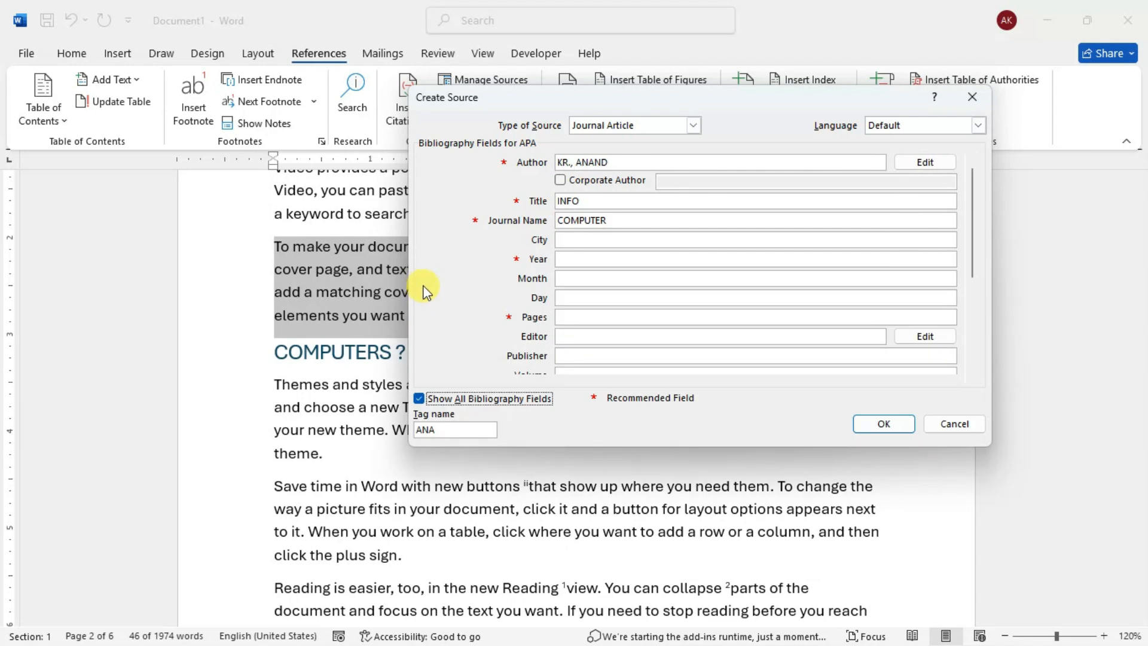
left_click_drag(611, 99, 677, 90)
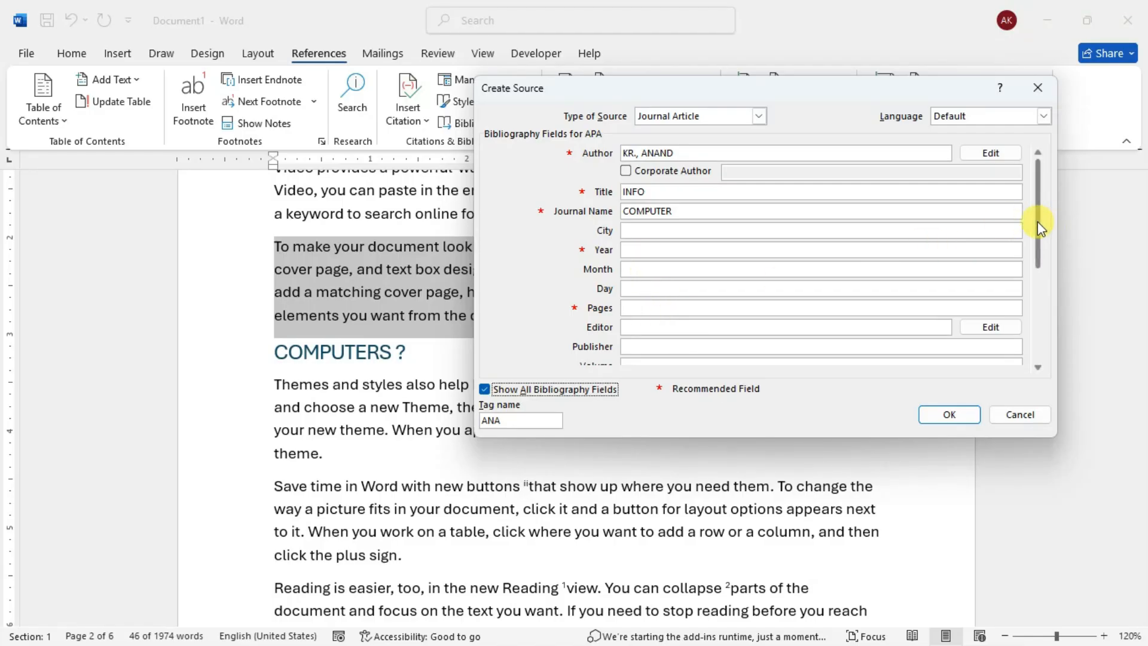
left_click_drag(1043, 256, 1029, 210)
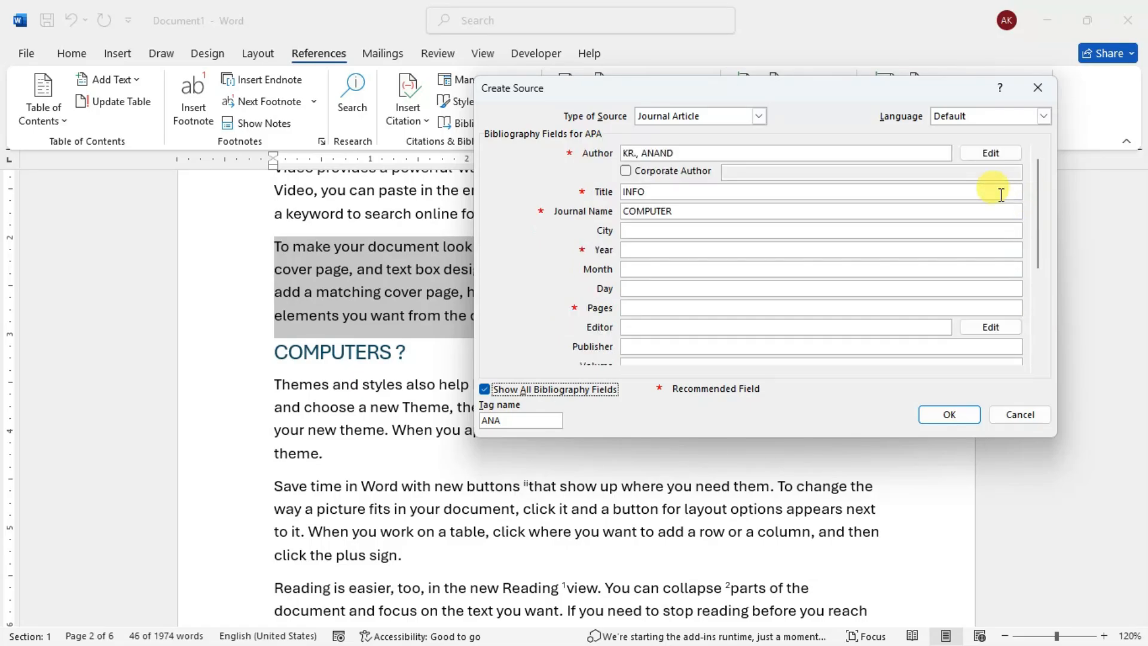
left_click(648, 250)
type("2026")
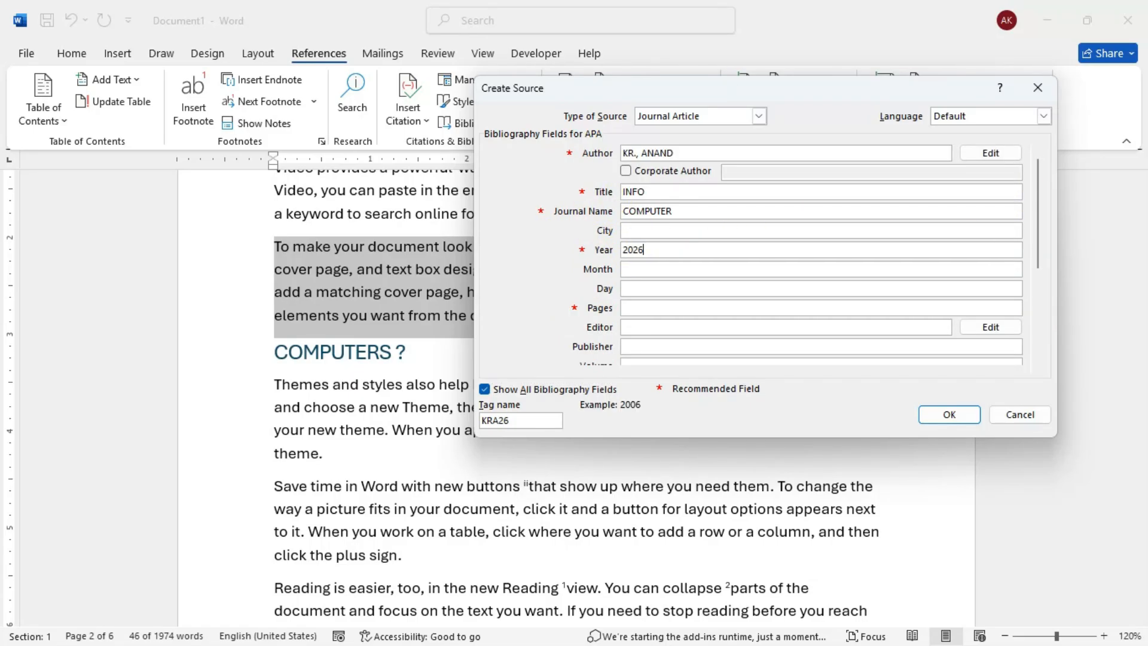
left_click(632, 308)
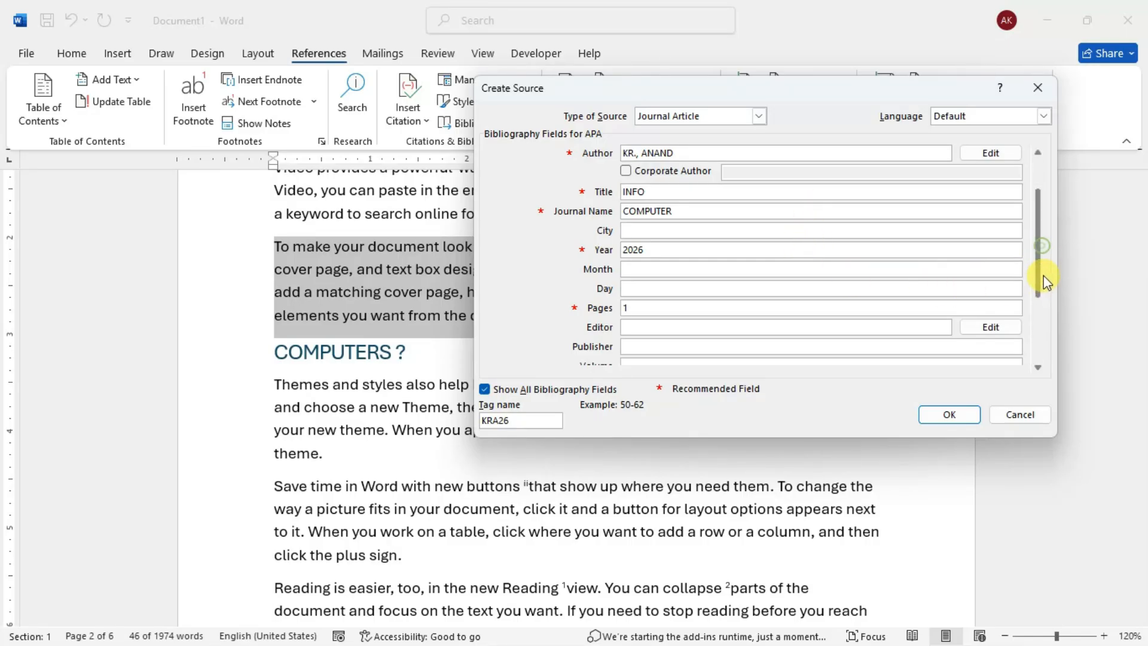
key("Tab")
key("Tab")
key("Tab")
key("Tab")
scroll(1046, 322, "down", 2)
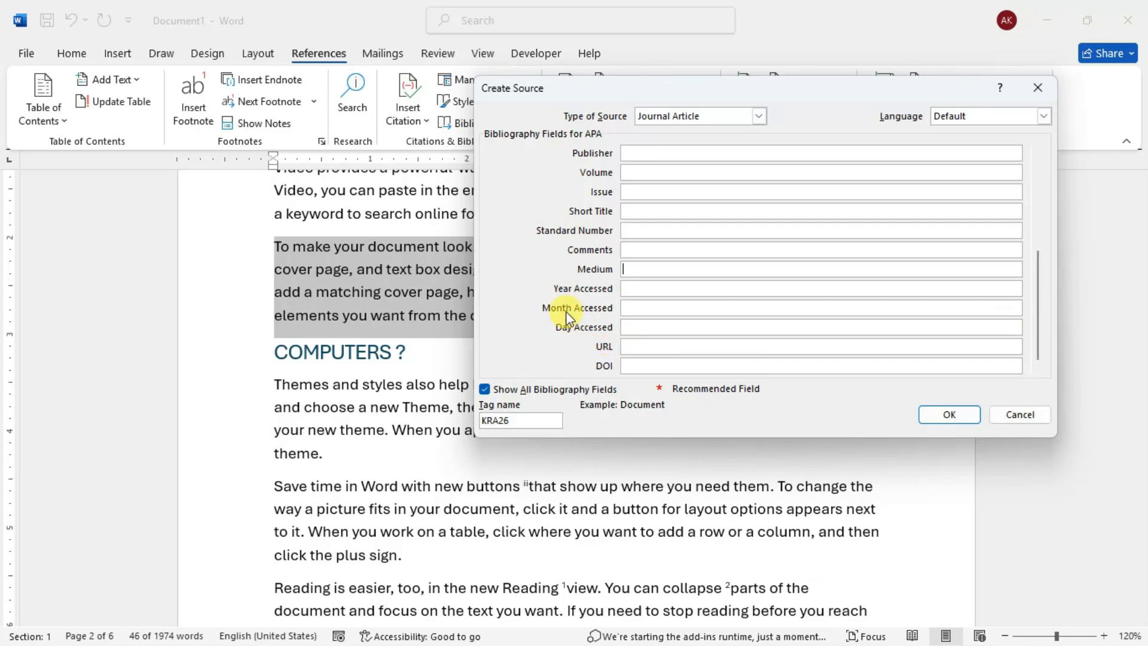
left_click_drag(1035, 329, 1028, 232)
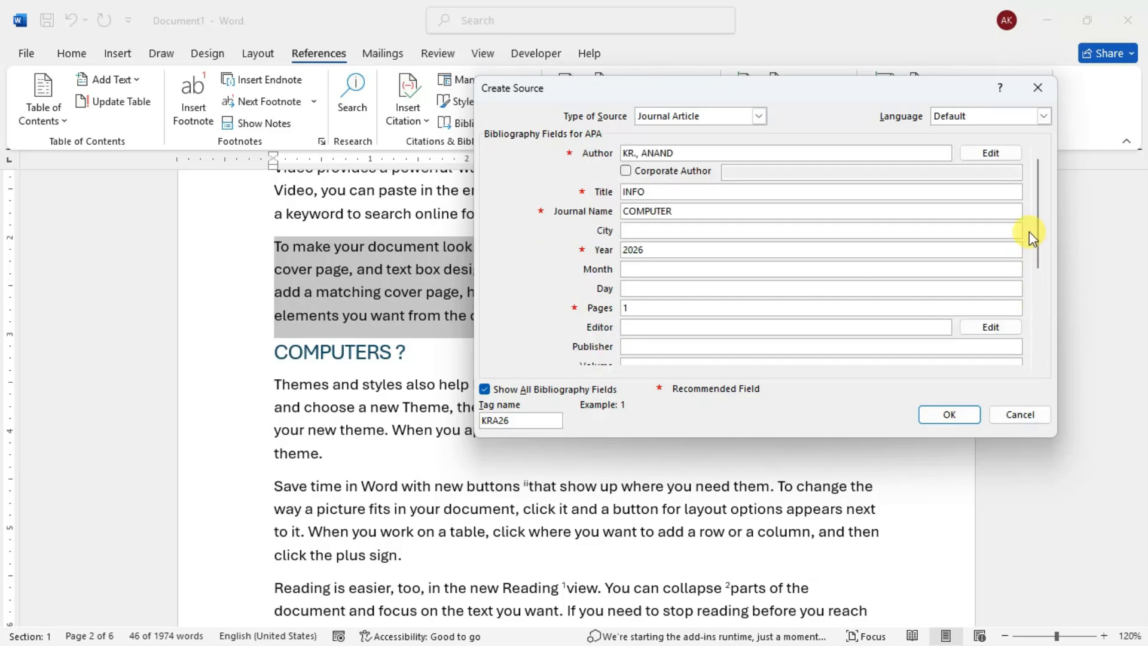
- Replace the source's tag name with the author's name joined by an underscore, and create the source with its citation
left_click(516, 419)
double_click(499, 419)
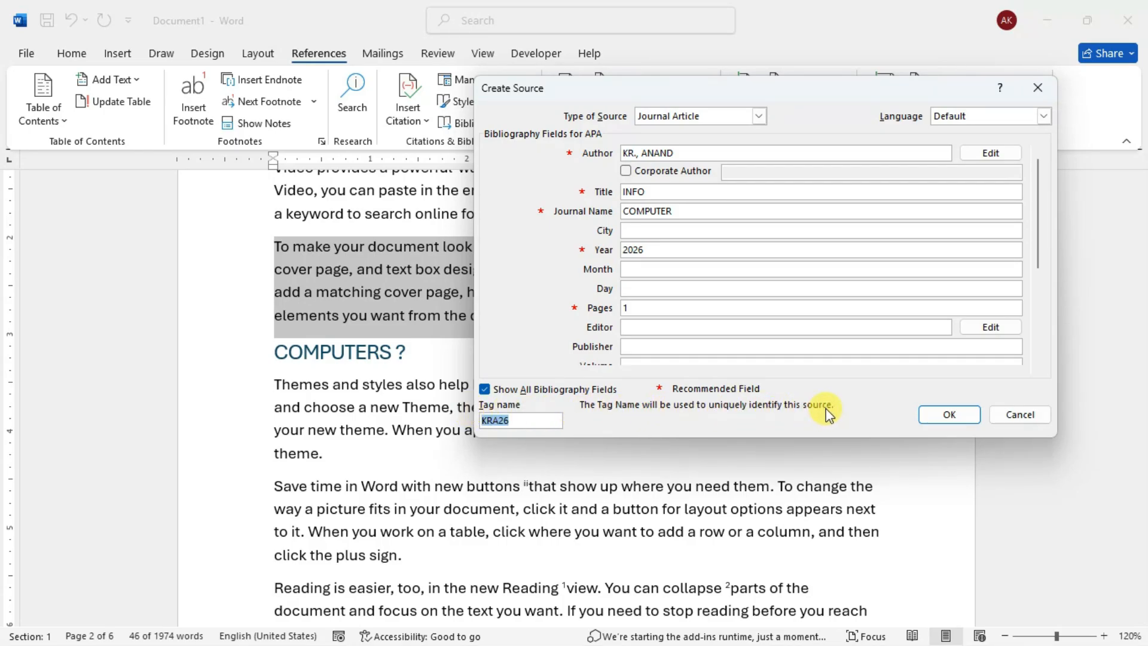
left_click(521, 421)
key("BackSpace")
type("a")
key("BackSpace")
type("ANAND")
key("Delete")
key("Delete")
key("Delete")
left_click(529, 420)
left_click(951, 415)
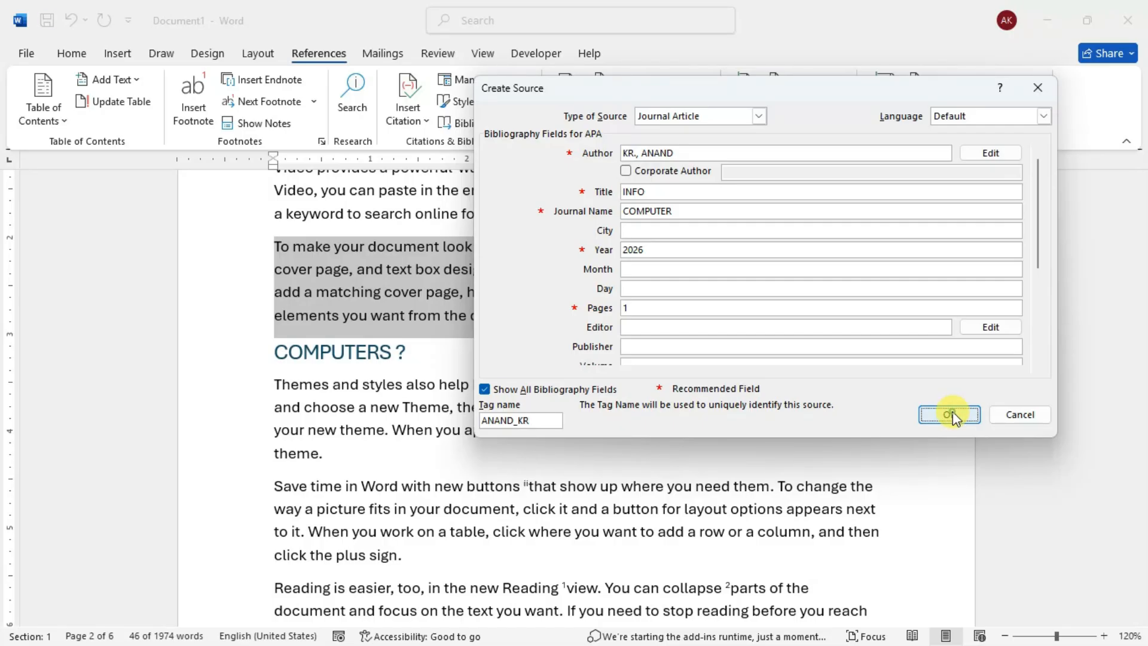
left_click(951, 414)
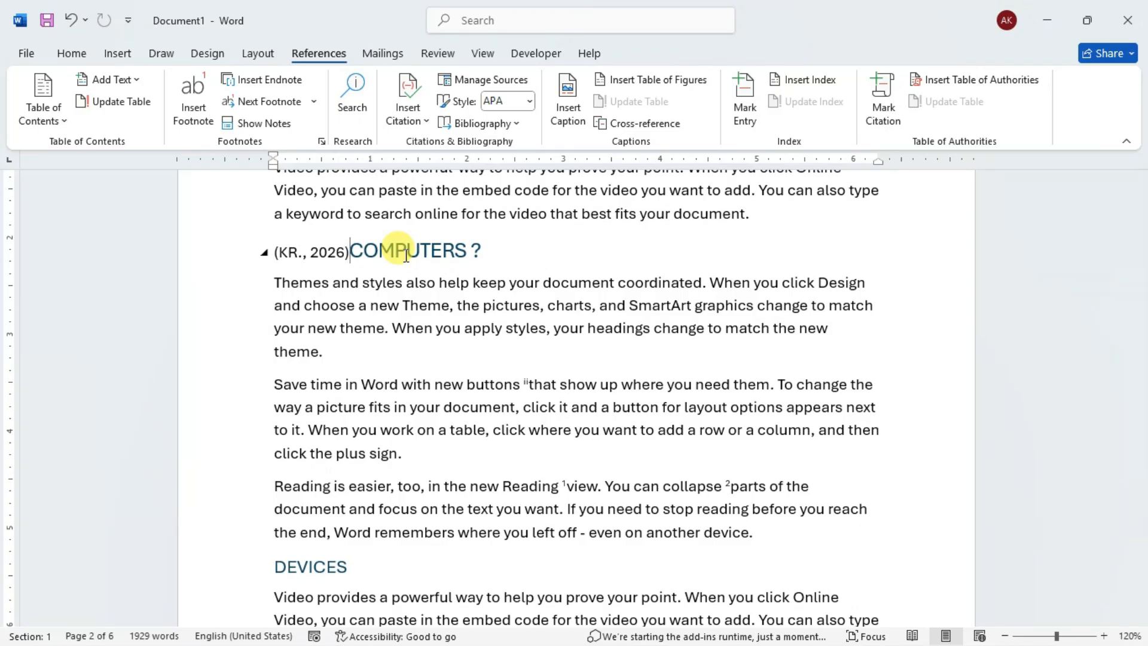
- Undo the citation that replaced the paragraph, and insert the saved source's citation on a new line below that paragraph
key("ctrl+z")
key("ctrl+z")
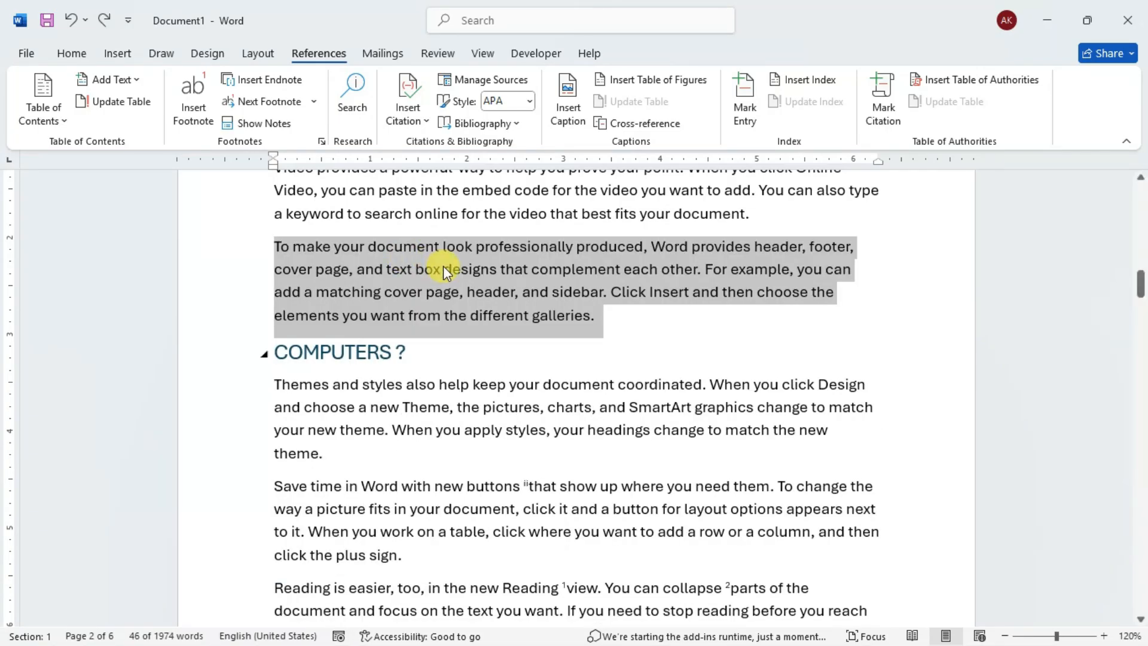
left_click(617, 318)
key("Return")
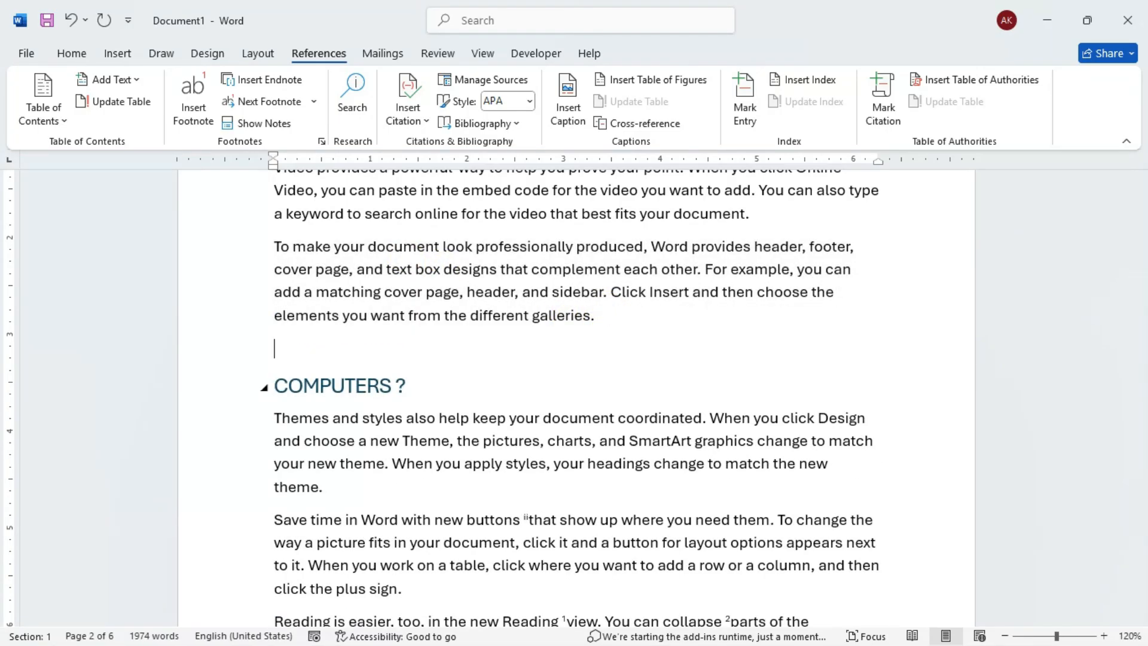
left_click(411, 115)
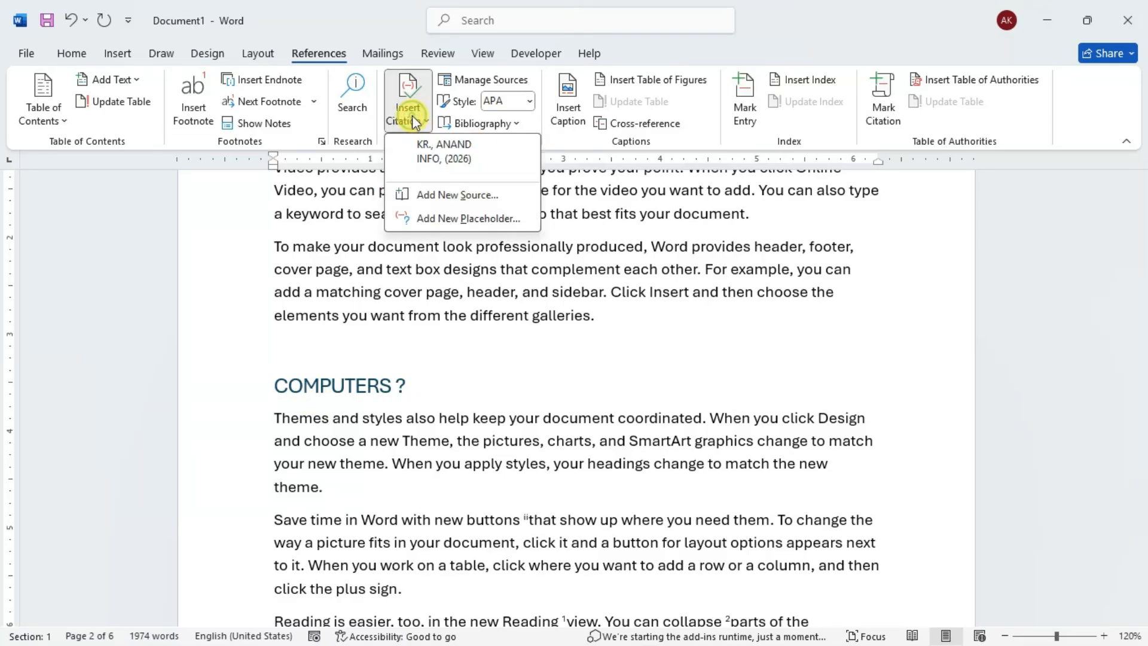
left_click(449, 150)
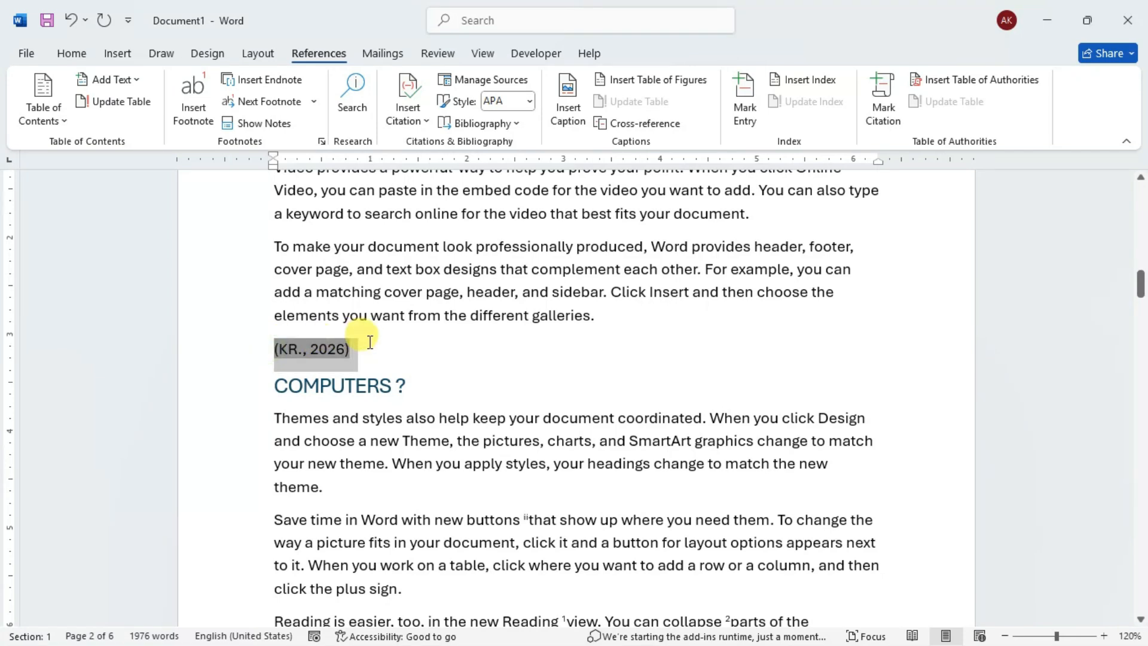
- Examine the editing, static text and update options of the inserted citation without changing it
left_click(290, 345)
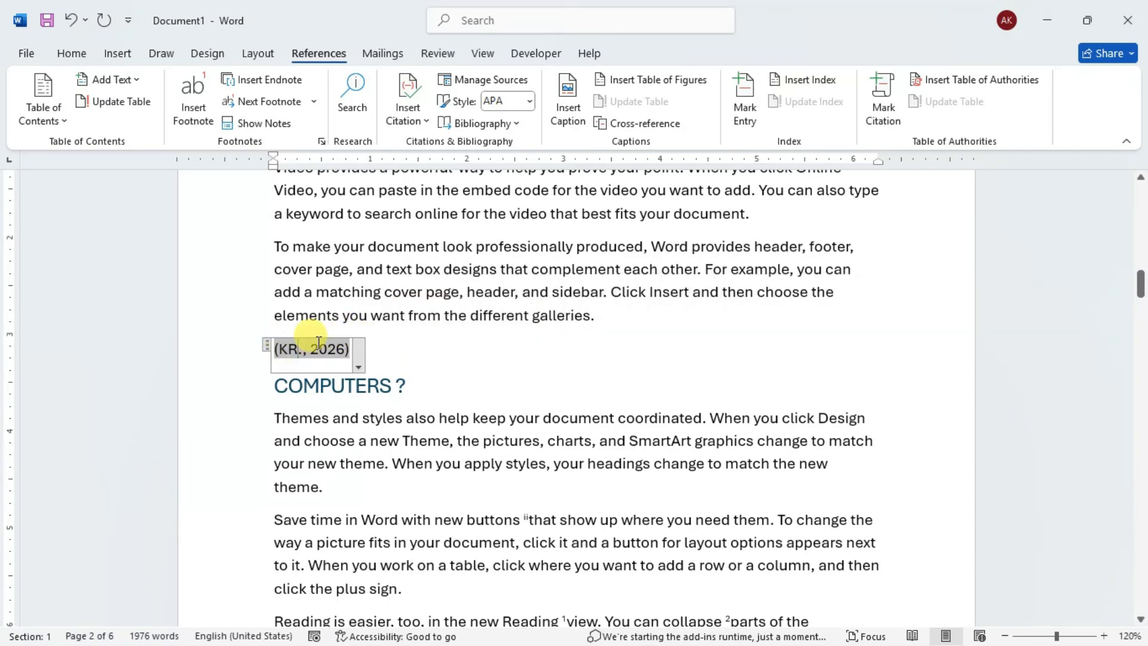
left_click(360, 364)
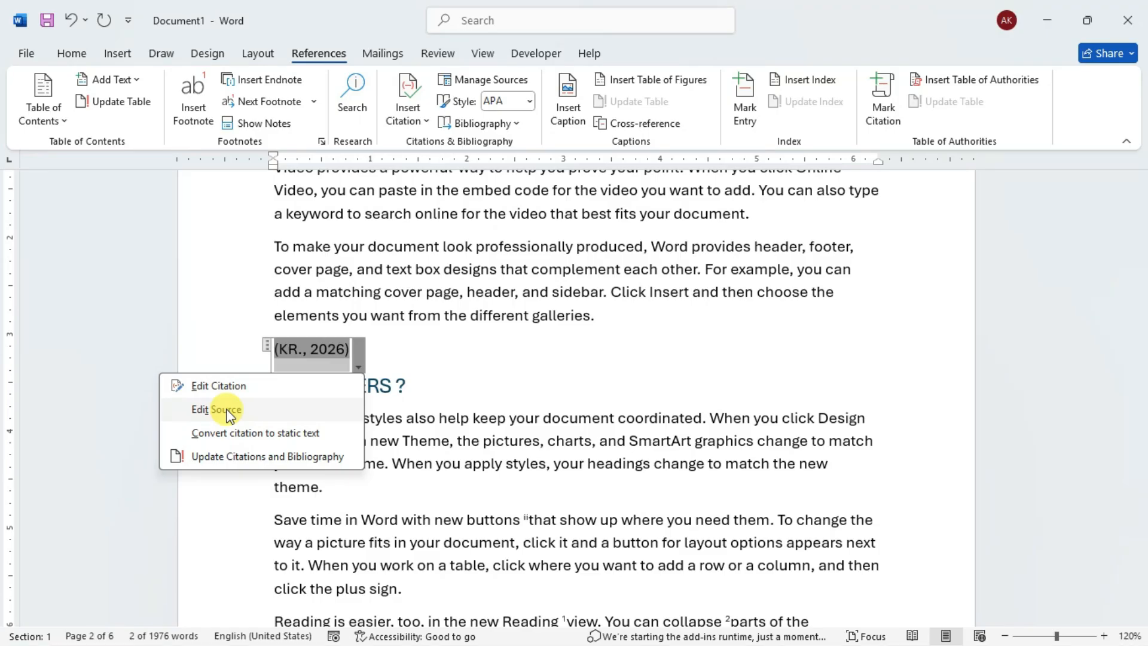
left_click(267, 341)
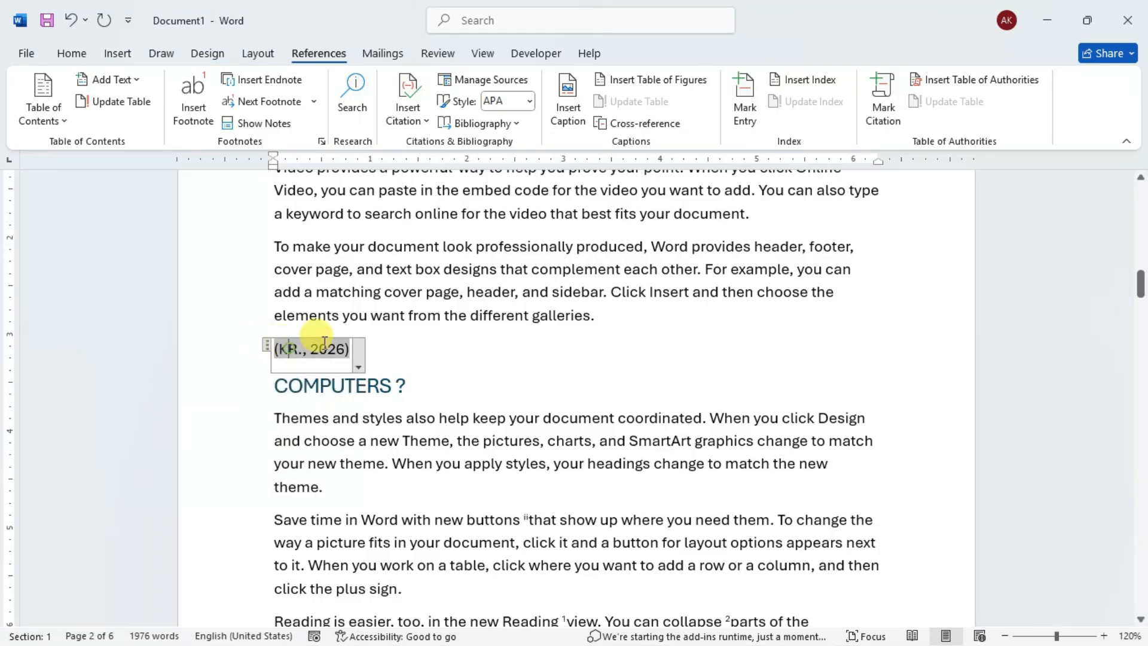
- Try a GOST citation style on the document, and set the citation style to Chicago
left_click(530, 106)
left_click(526, 217)
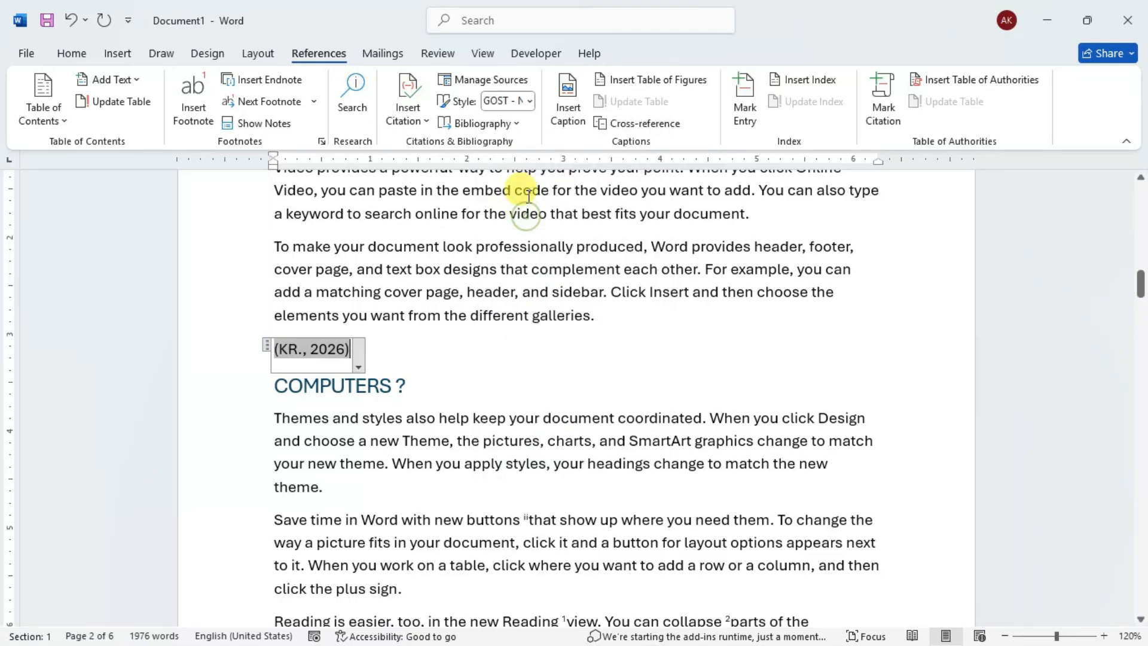
left_click(530, 101)
left_click(527, 156)
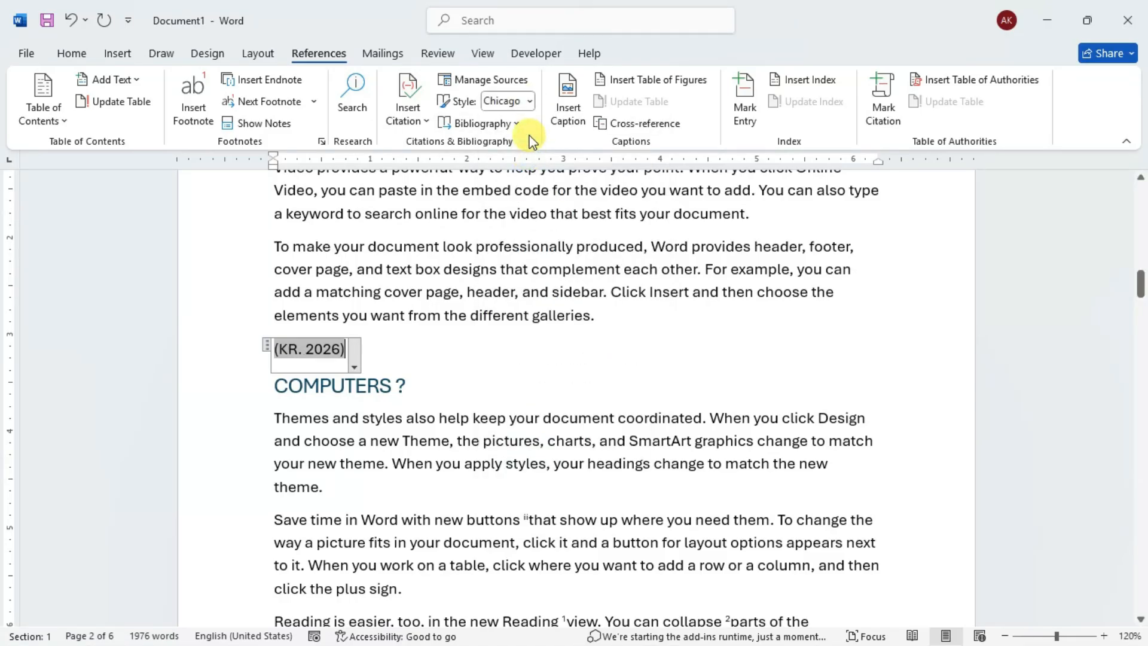
- Try the ISO 690 First Element and Date and Numerical Reference citation styles, and set the document's citation style to SIST02
left_click(529, 101)
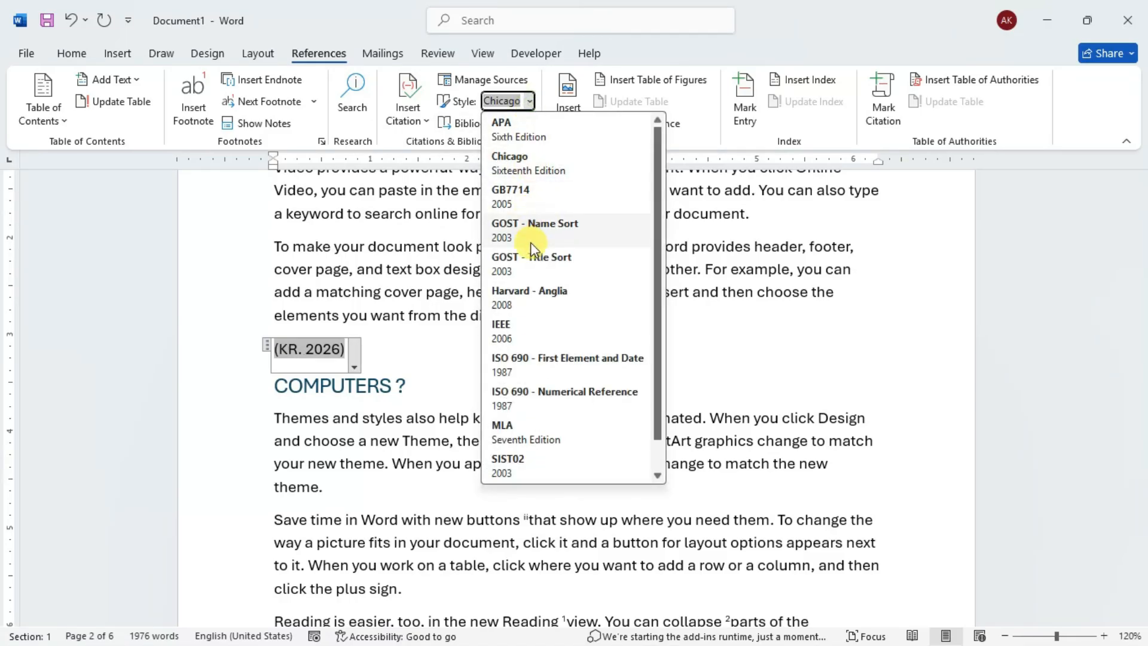
left_click(534, 363)
left_click(530, 101)
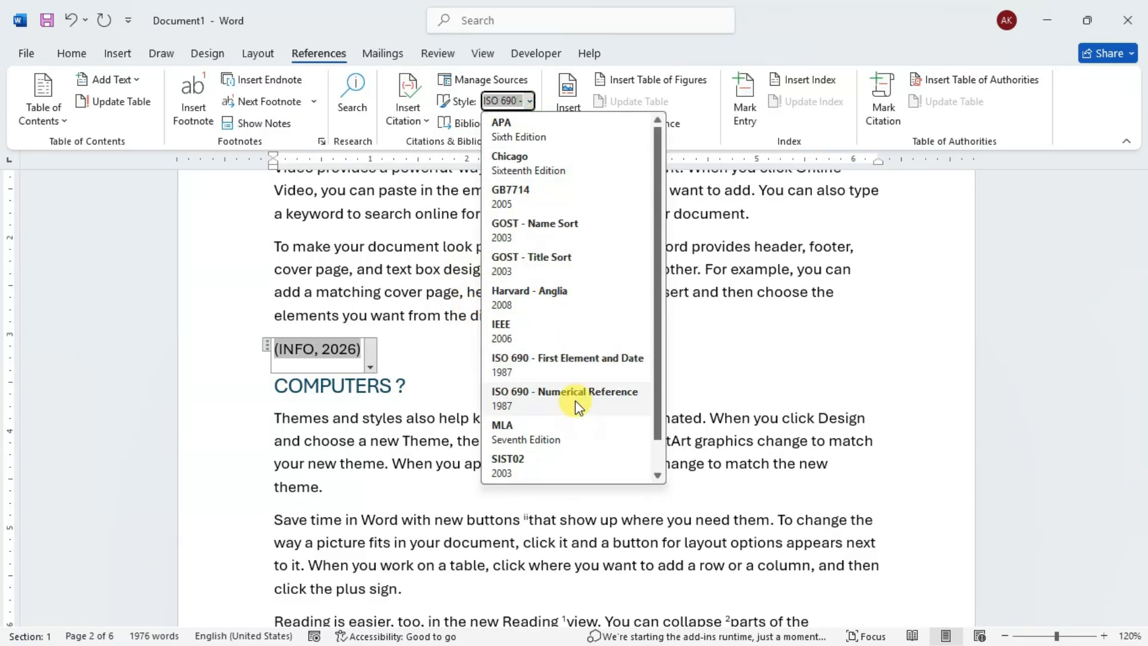
left_click(575, 401)
left_click(530, 101)
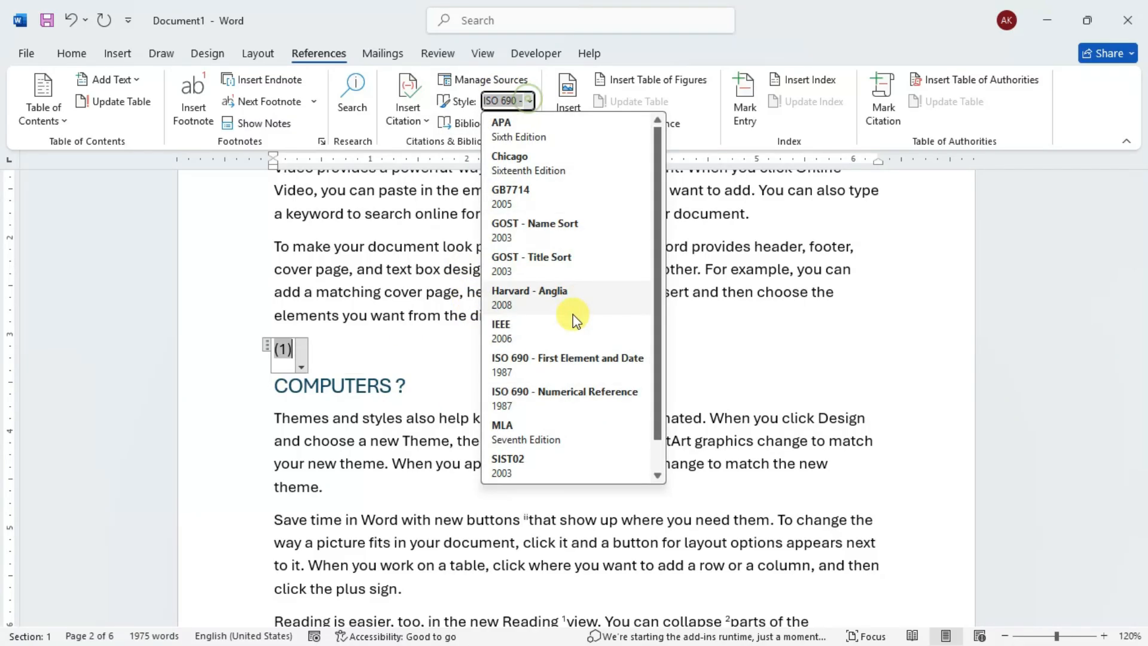
scroll(571, 321, "down", 1)
left_click(526, 428)
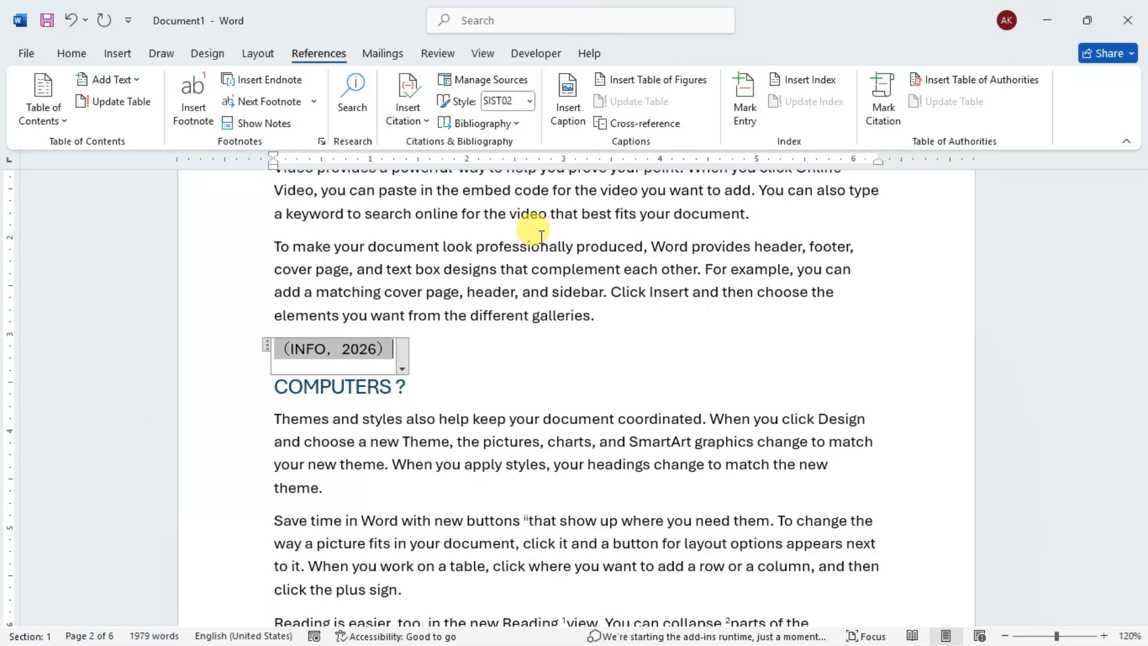
left_click(456, 349)
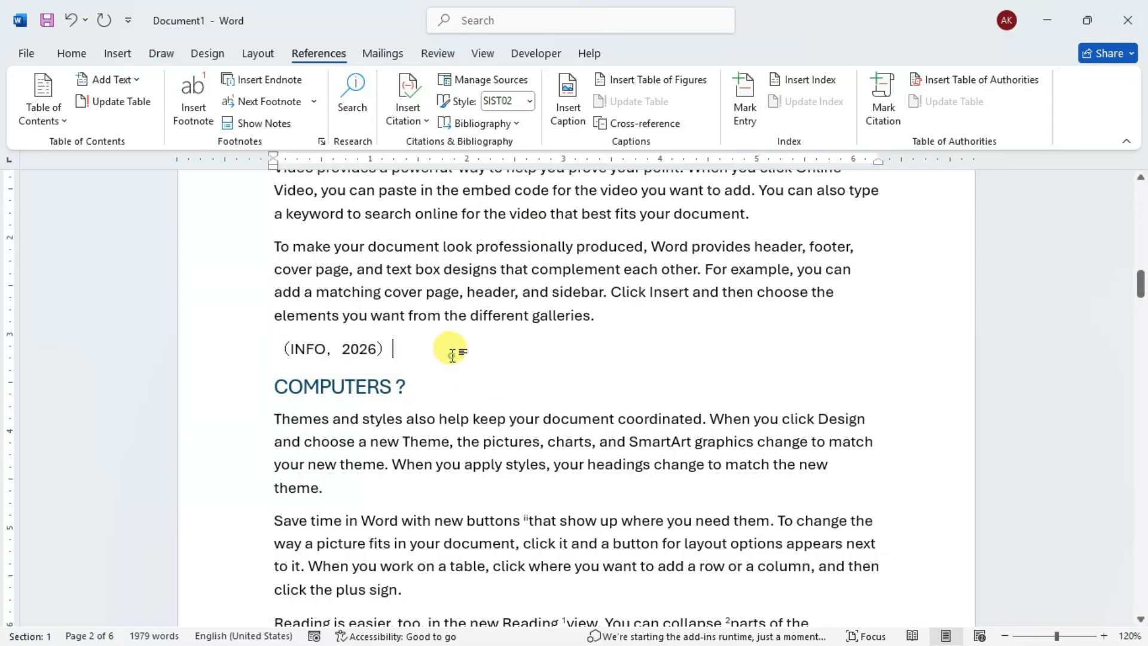
- Open the Source Manager and examine the bibliography fields of the saved INFO source without changing them
left_click(414, 102)
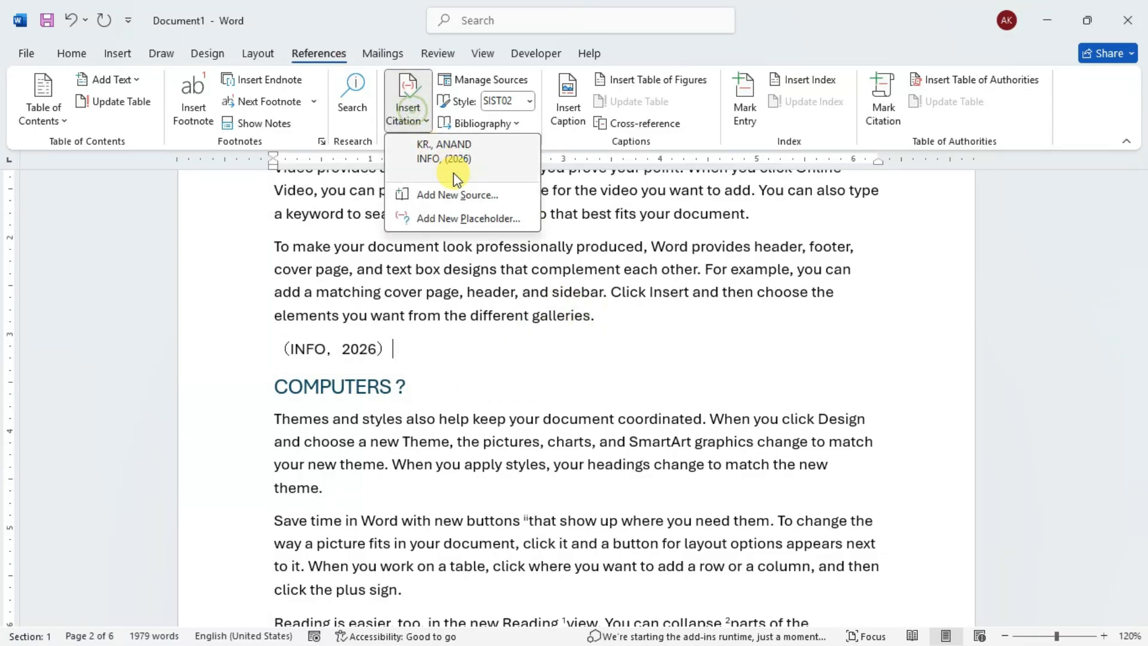
left_click(476, 83)
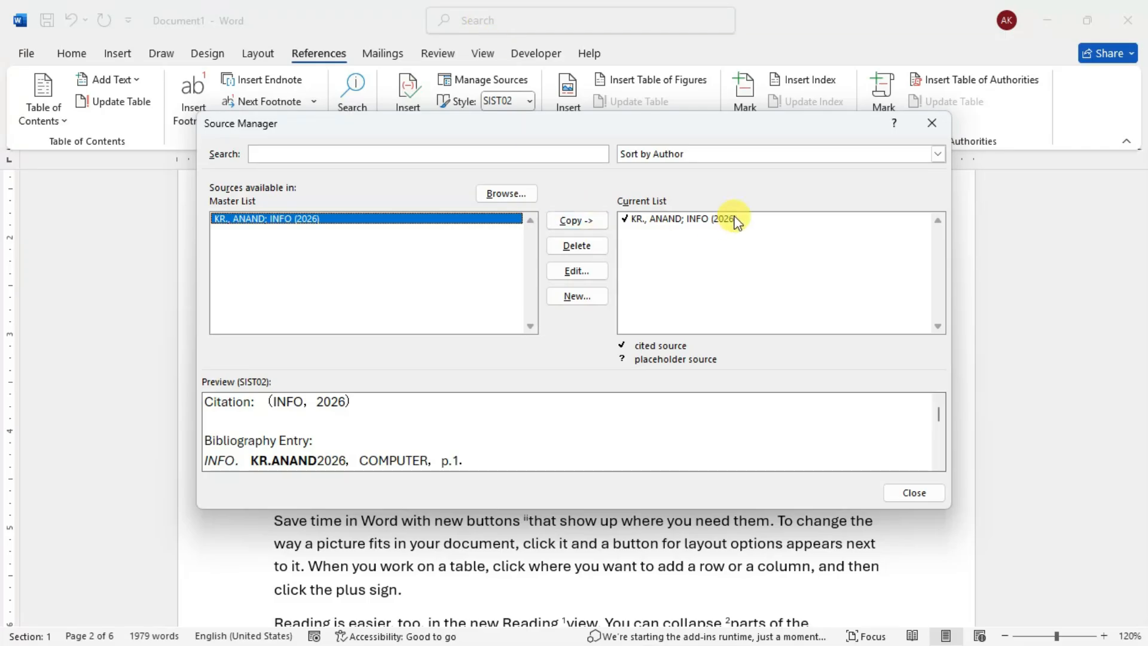
left_click_drag(590, 122, 533, 112)
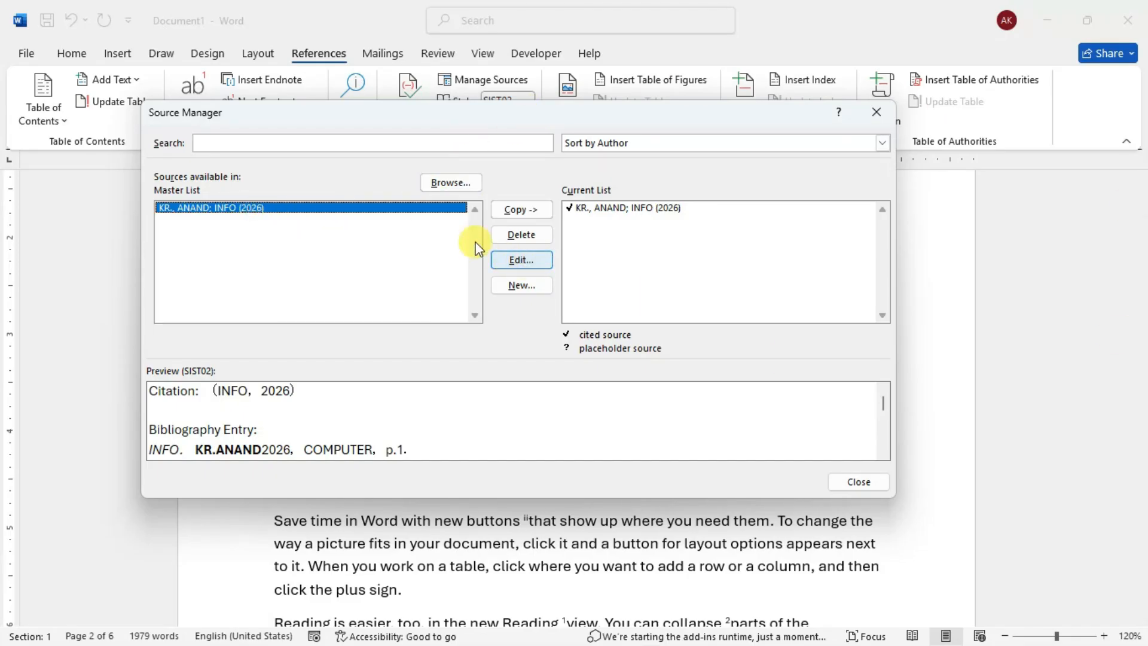
left_click(520, 260)
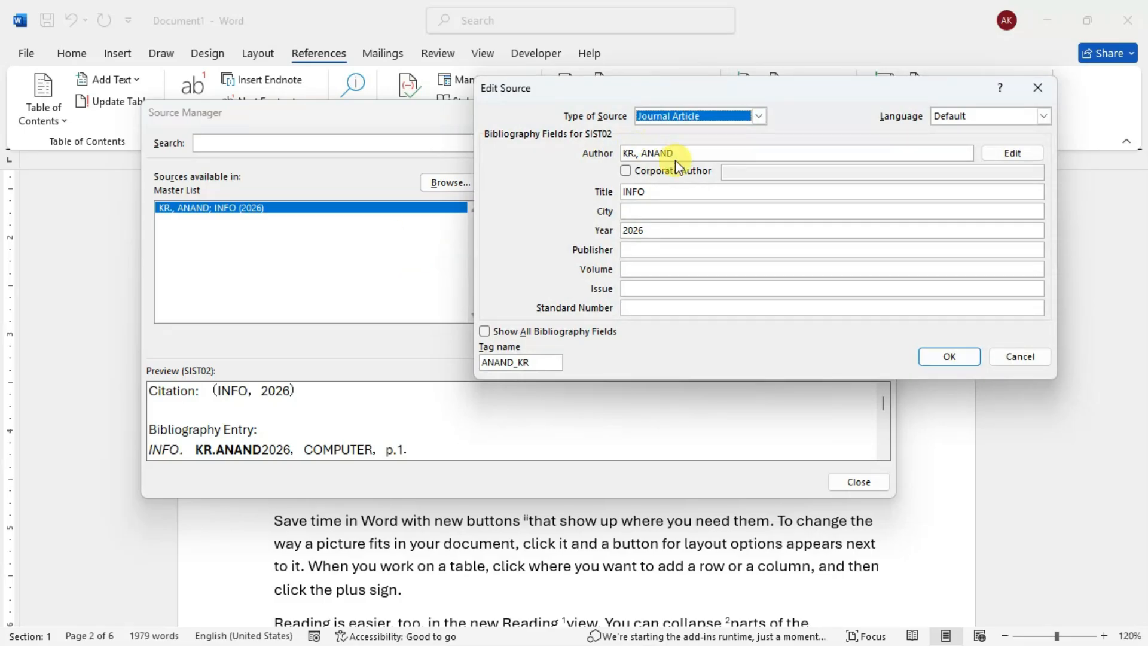
left_click(1033, 90)
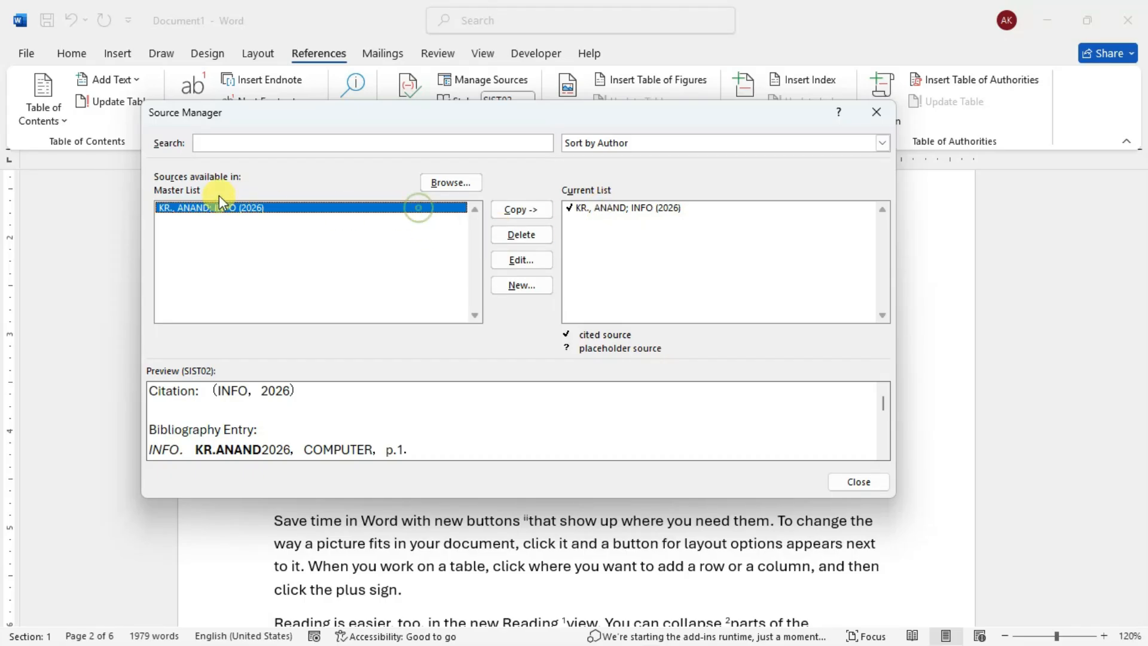
- Delete the INFO source from the master list, copy it back from the current list, and close the Source Manager
left_click(521, 237)
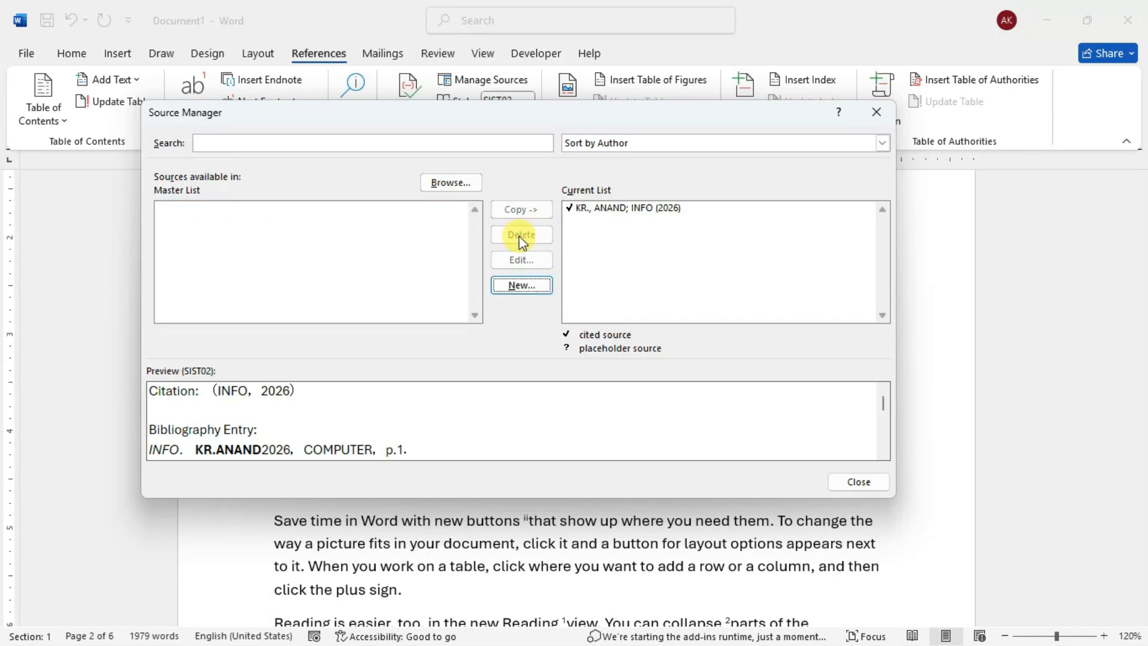
left_click(611, 207)
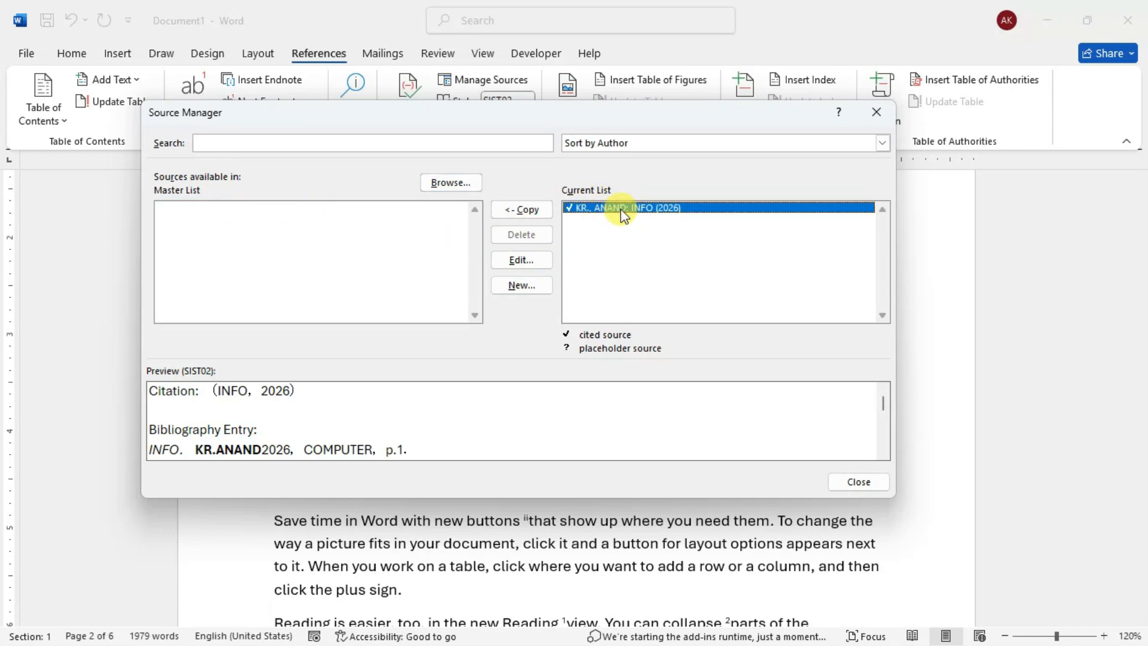
left_click(523, 209)
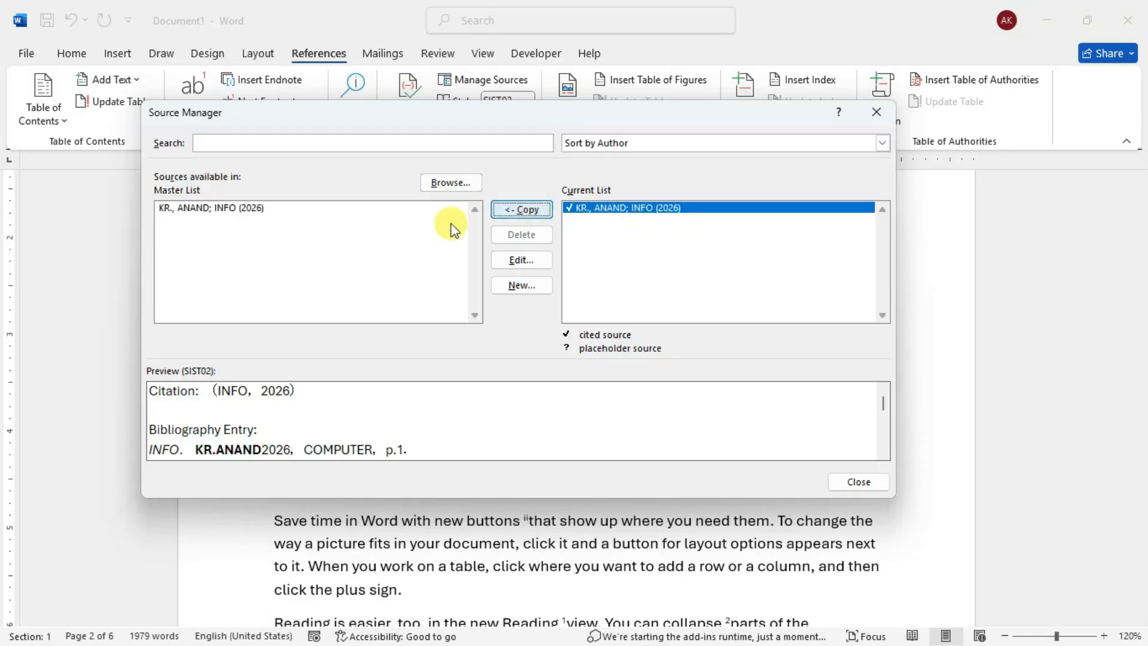
left_click(280, 210)
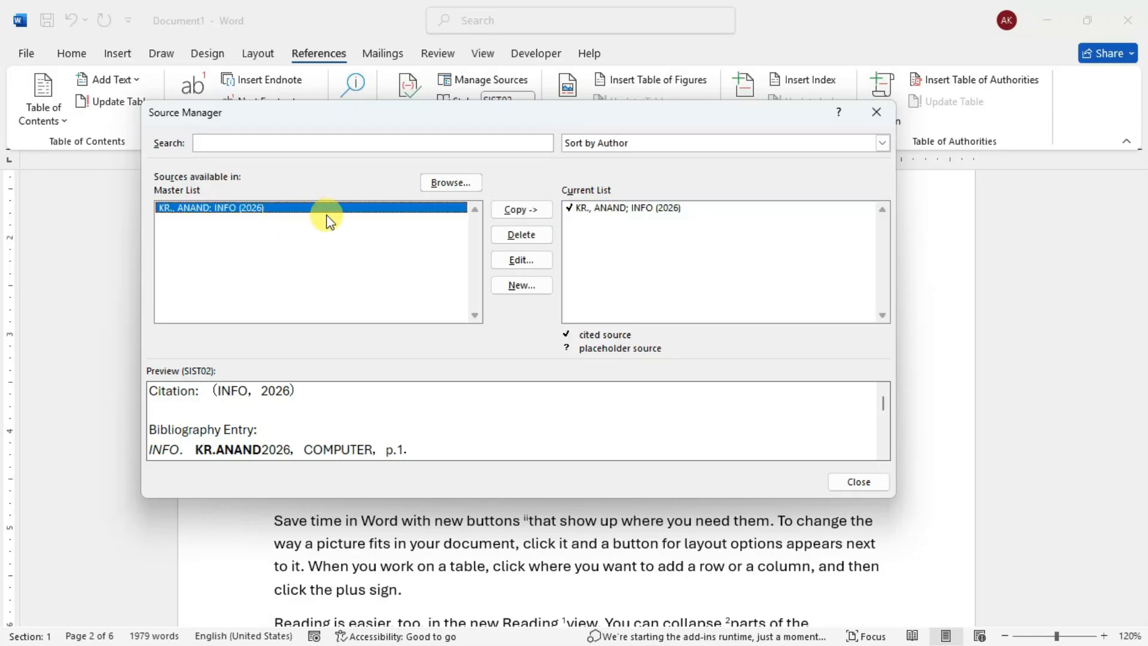
left_click(605, 211)
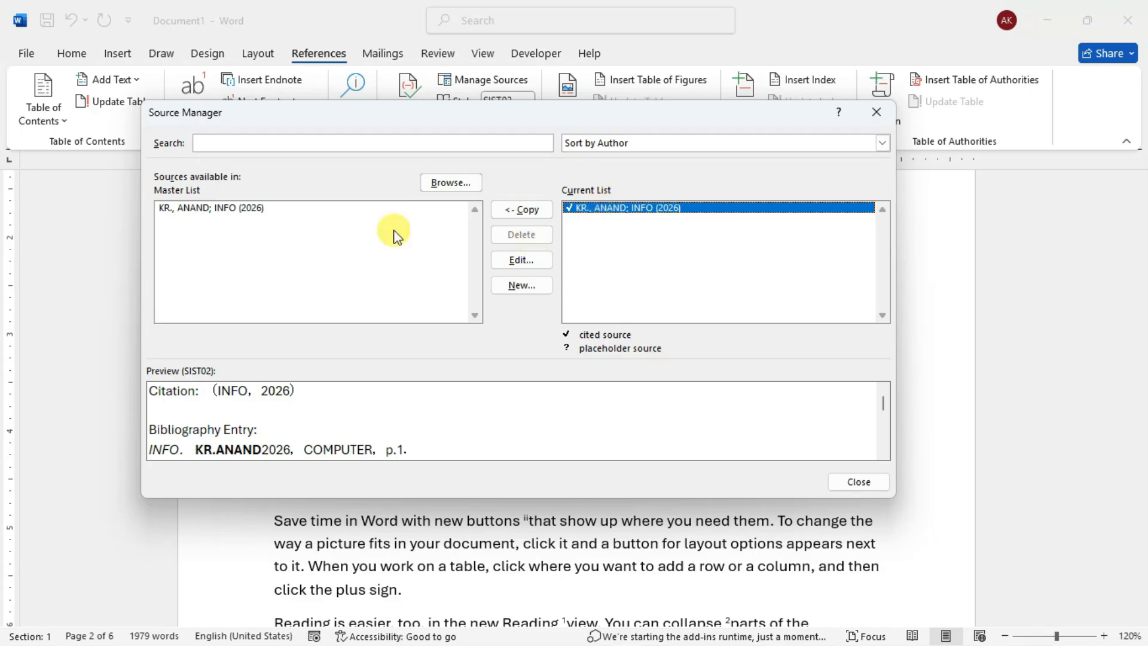
left_click(277, 210)
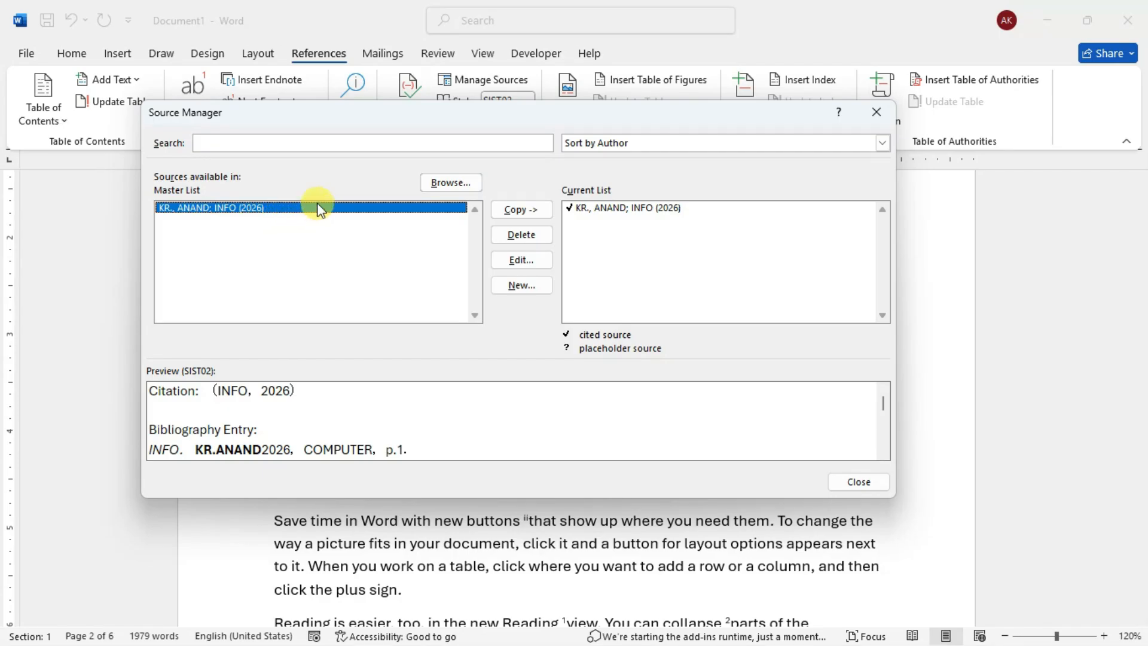
left_click(596, 210)
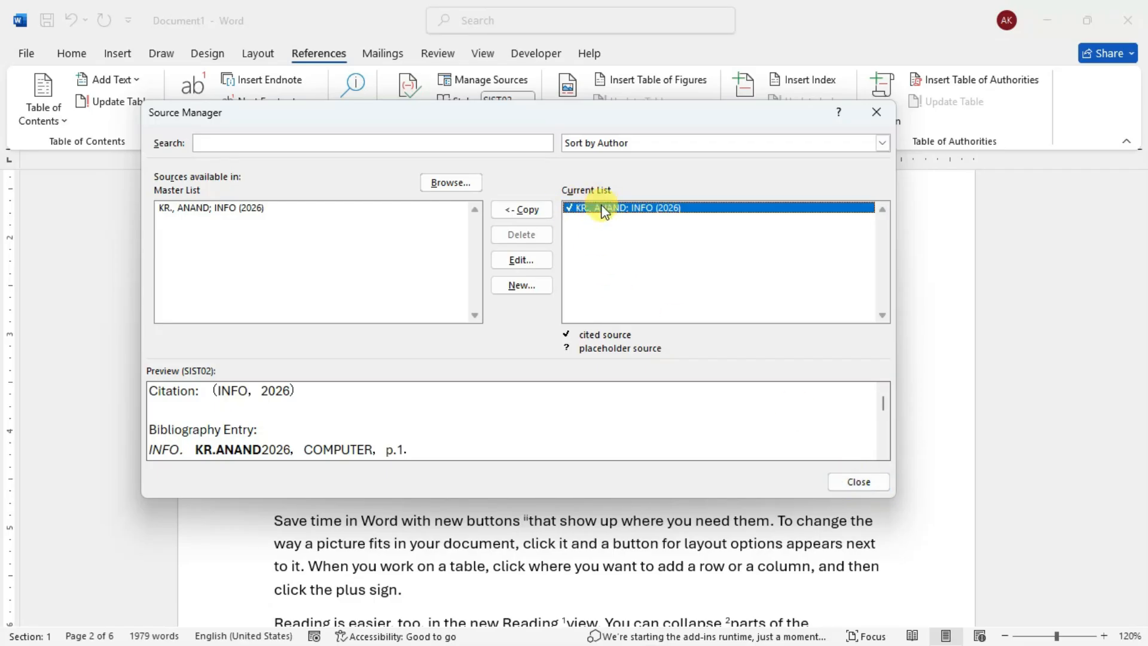
left_click(843, 481)
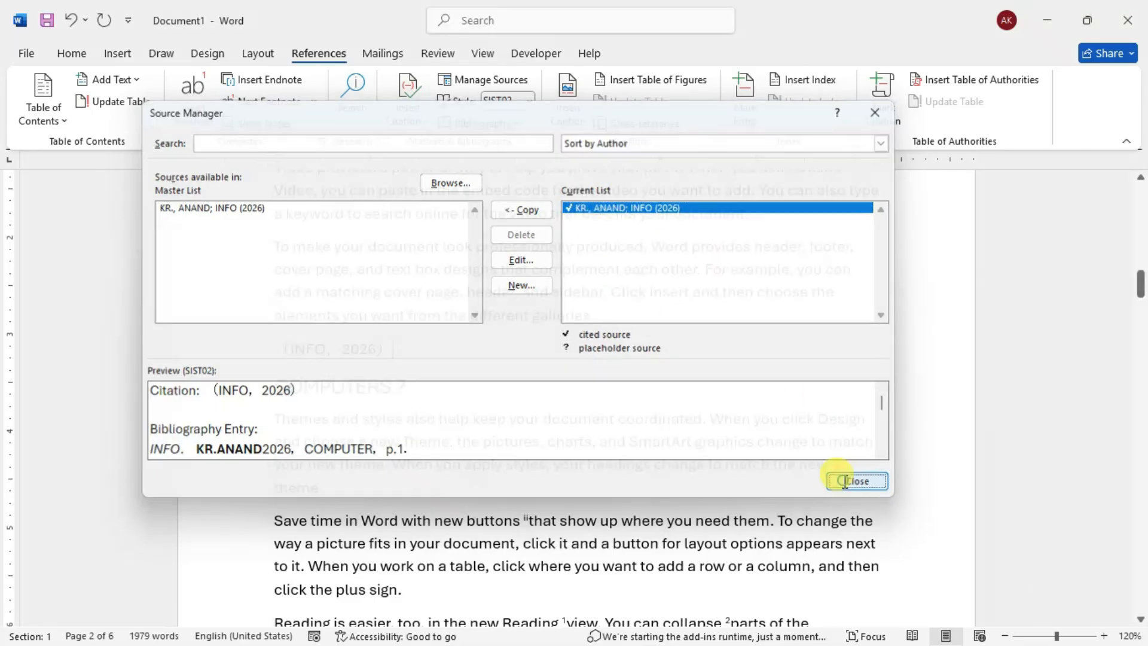
- Delete the citation above the COMPUTERS ? heading, and remove the INFO source from the current list in the Source Manager
left_click_drag(410, 336, 231, 354)
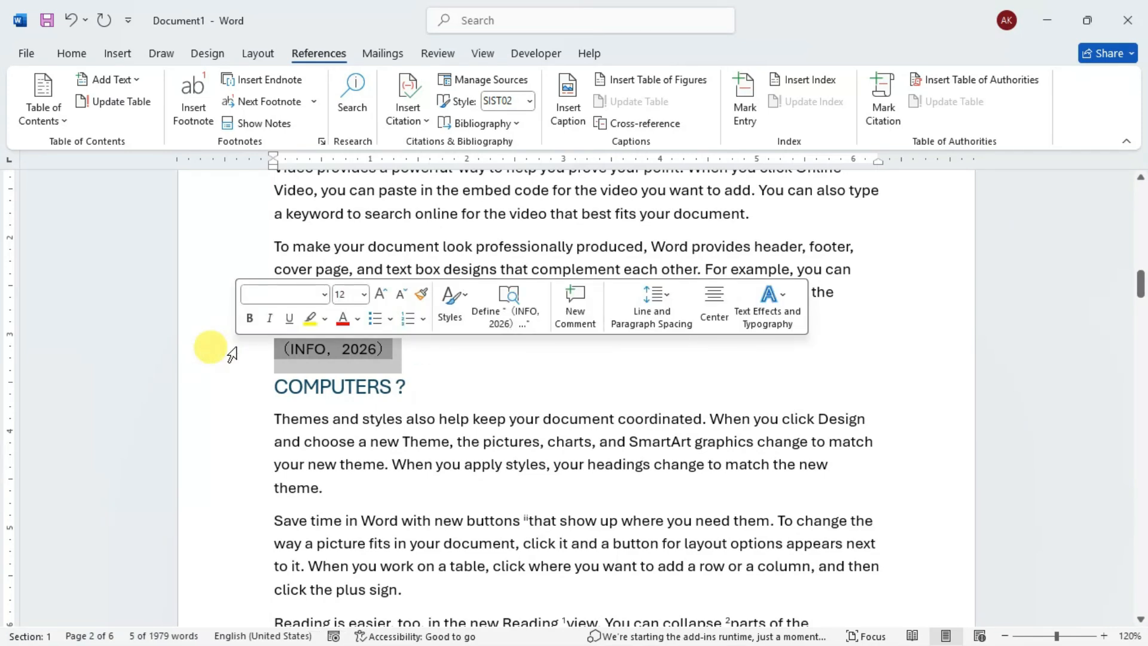
key("Delete")
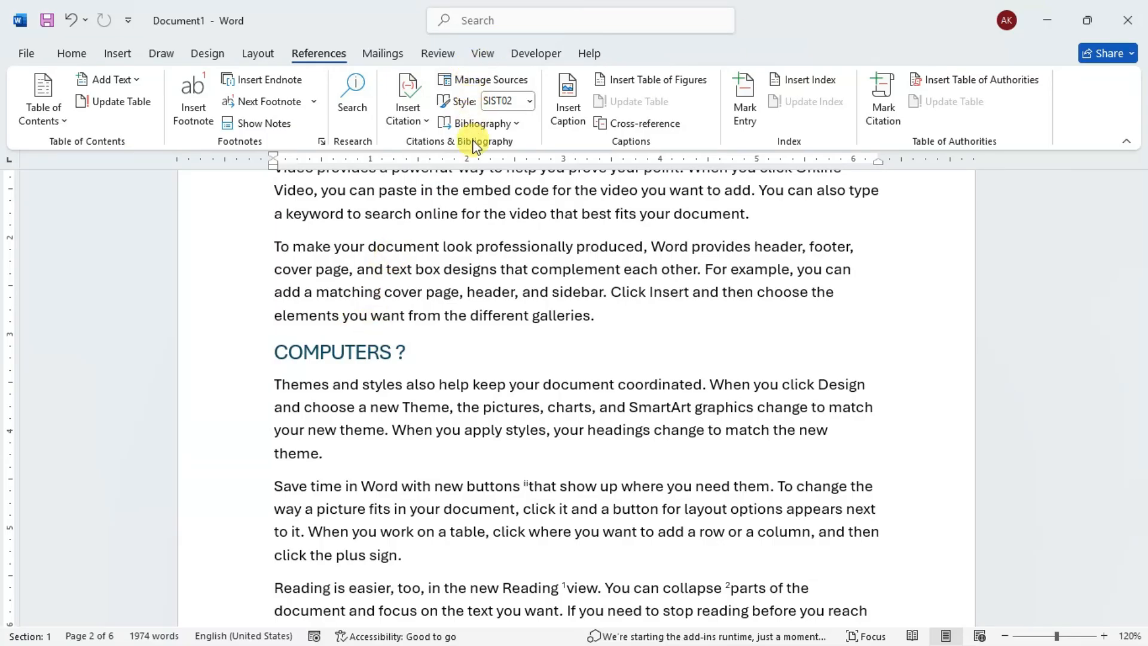
left_click(505, 81)
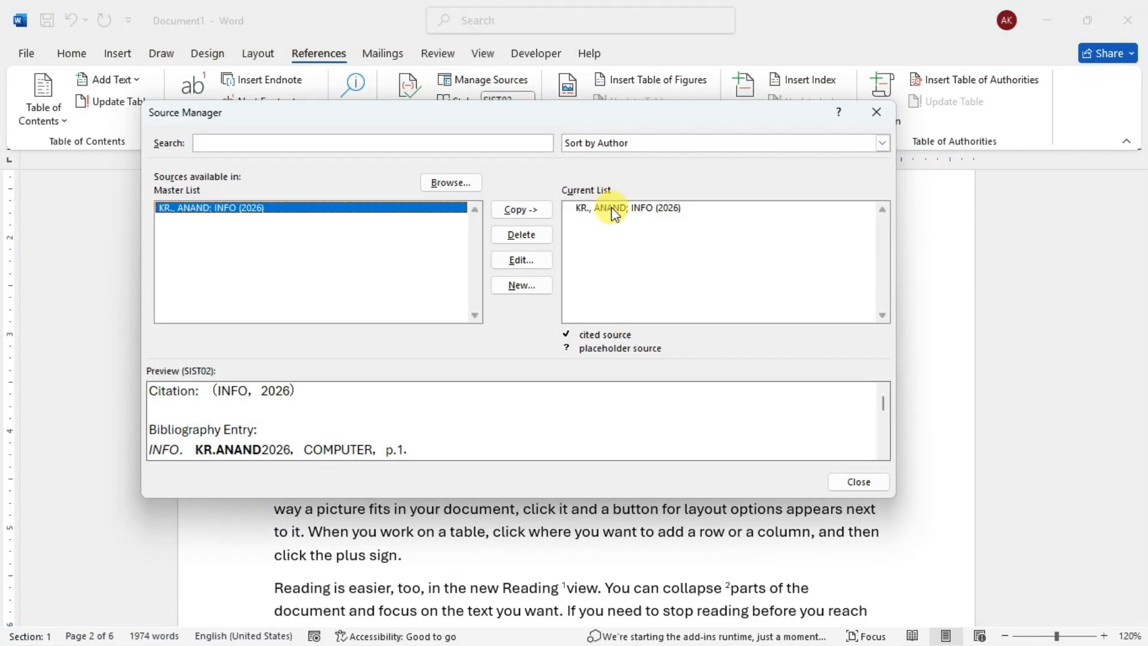
left_click(613, 209)
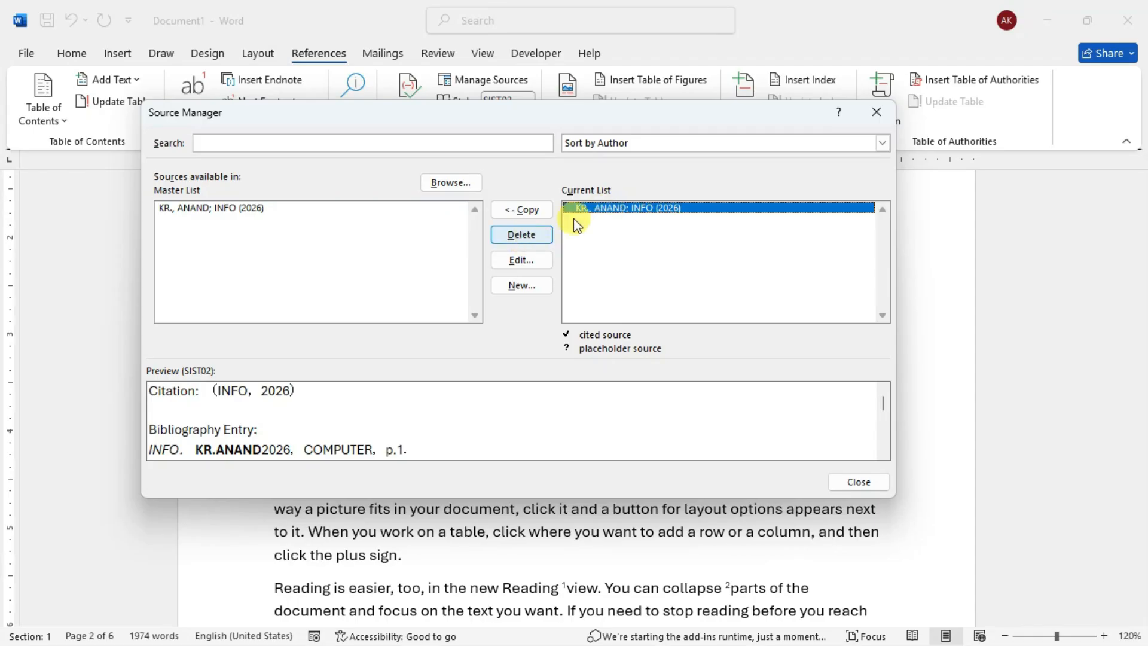
left_click(524, 235)
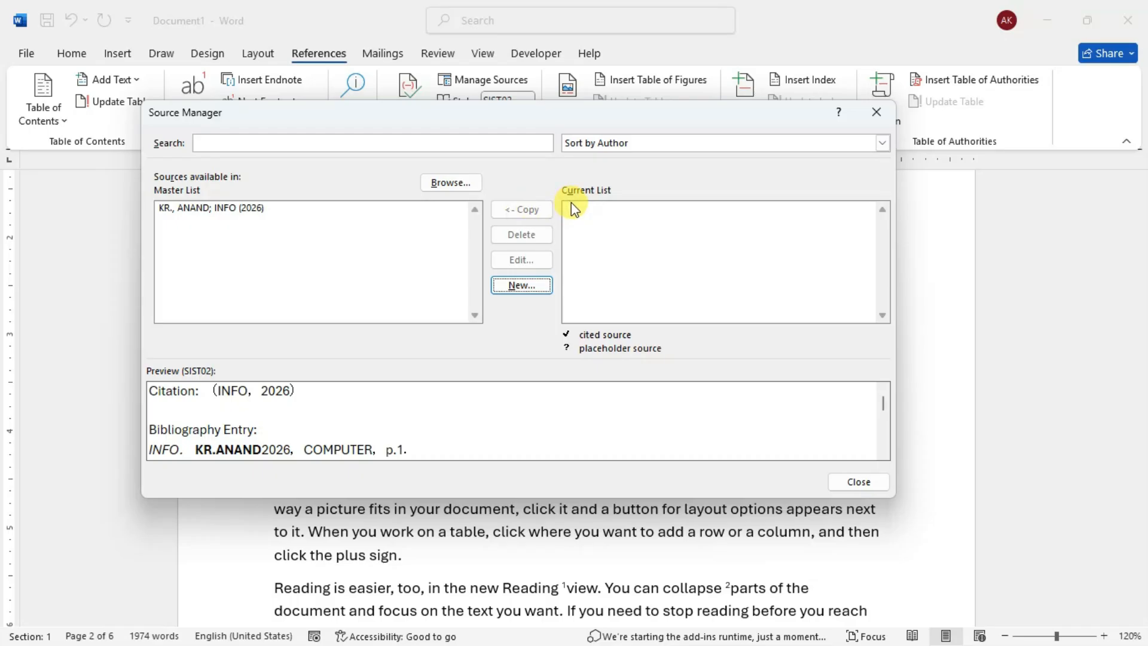
- Copy the INFO source from the master list into the current list and close the Source Manager
left_click(673, 204)
left_click(423, 208)
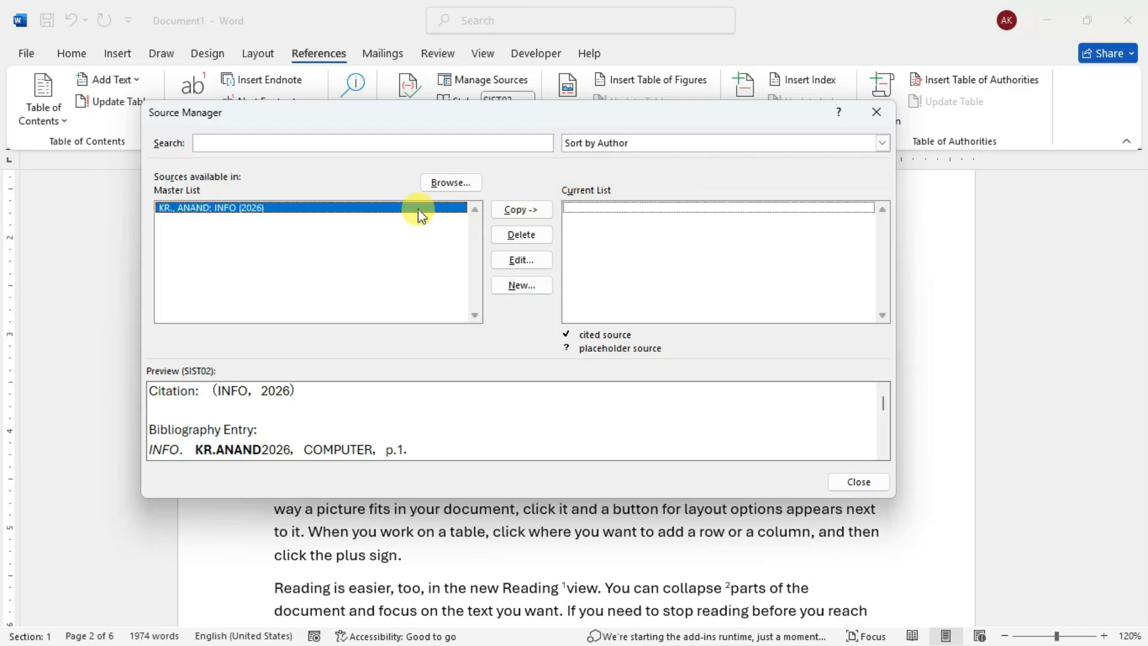
left_click(514, 209)
left_click(640, 209)
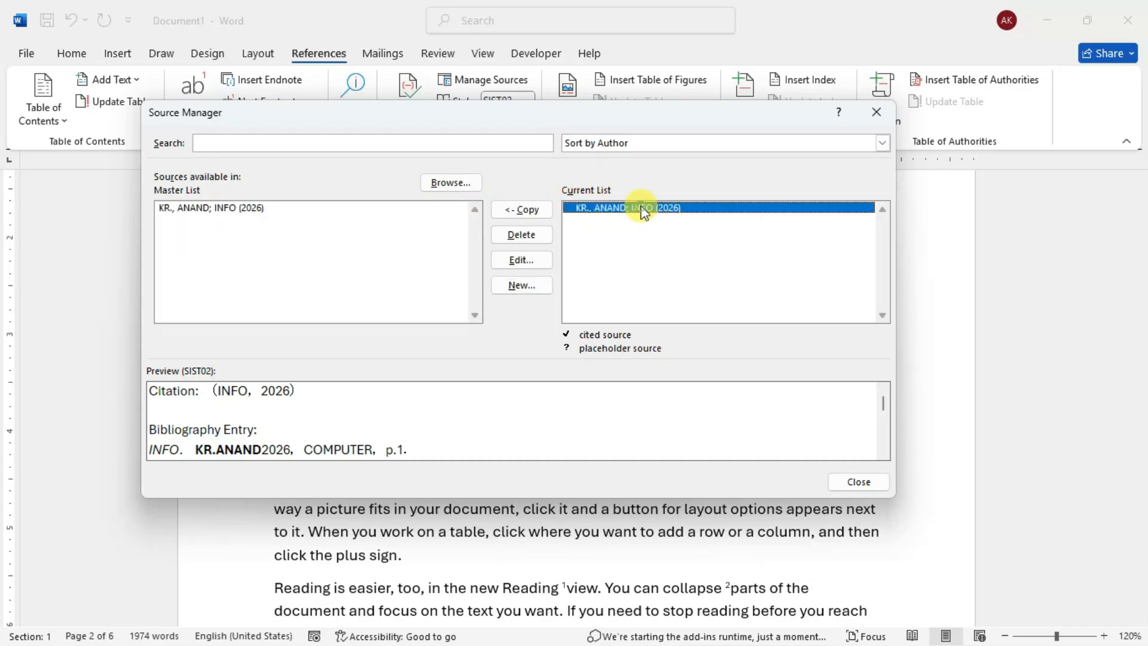
left_click(865, 482)
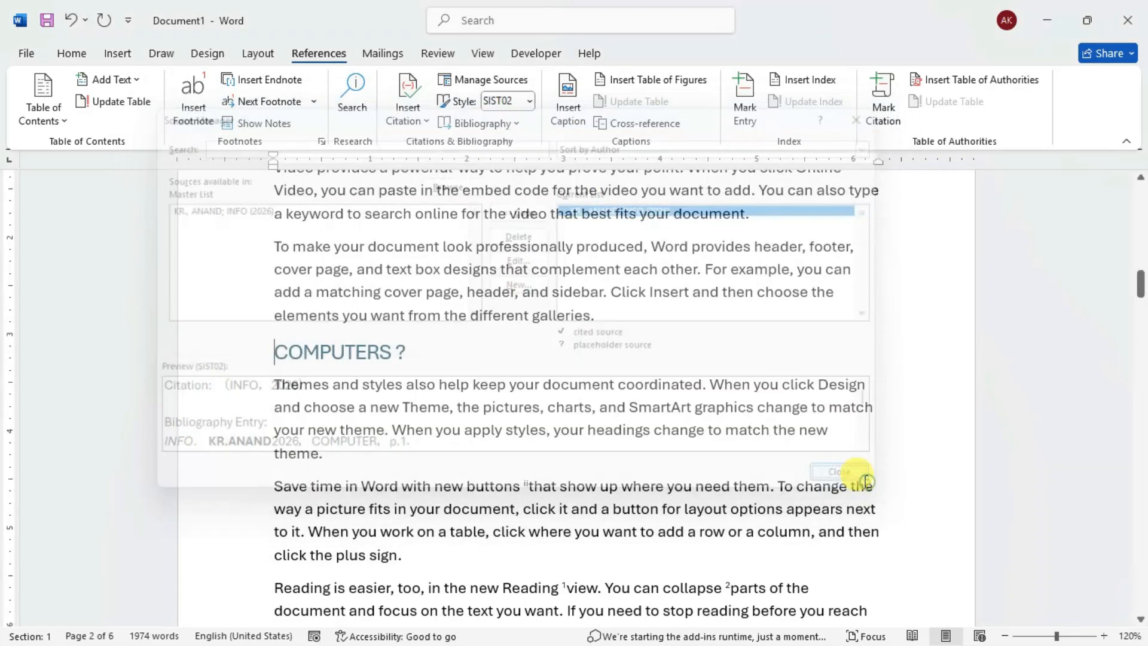
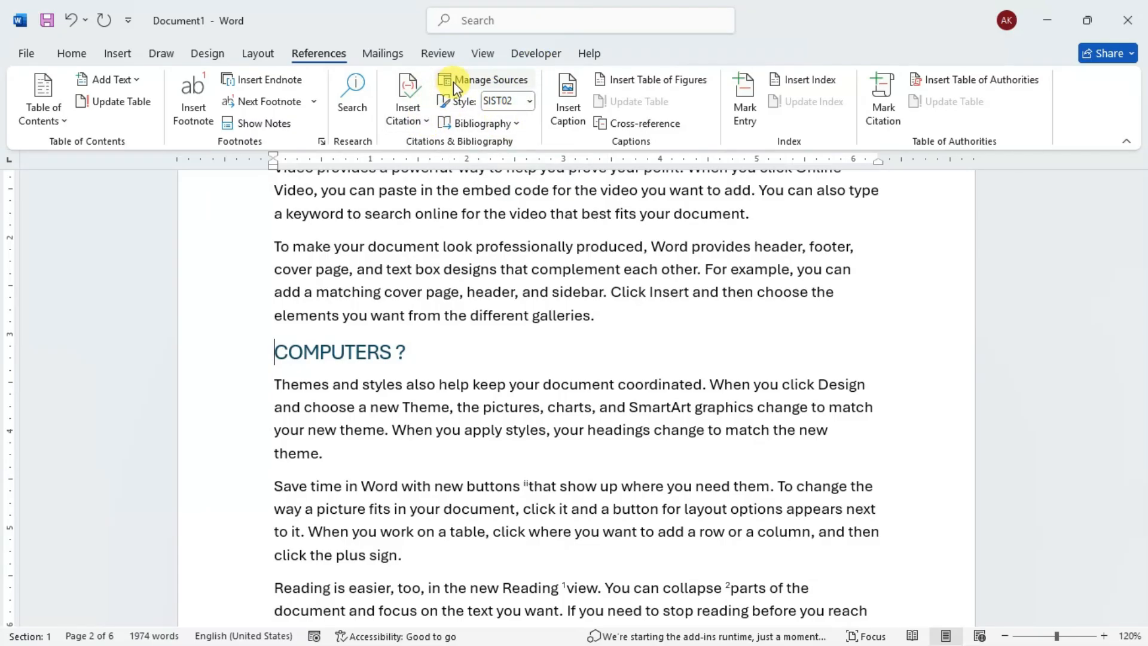
left_click(406, 113)
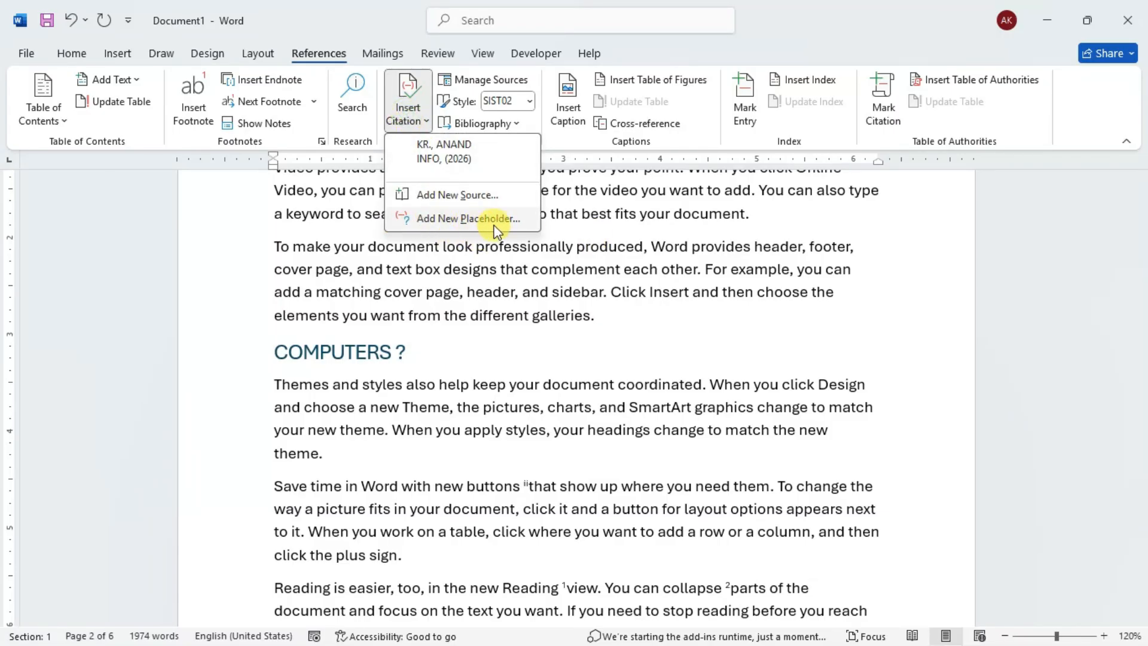
left_click(559, 293)
left_click(609, 314)
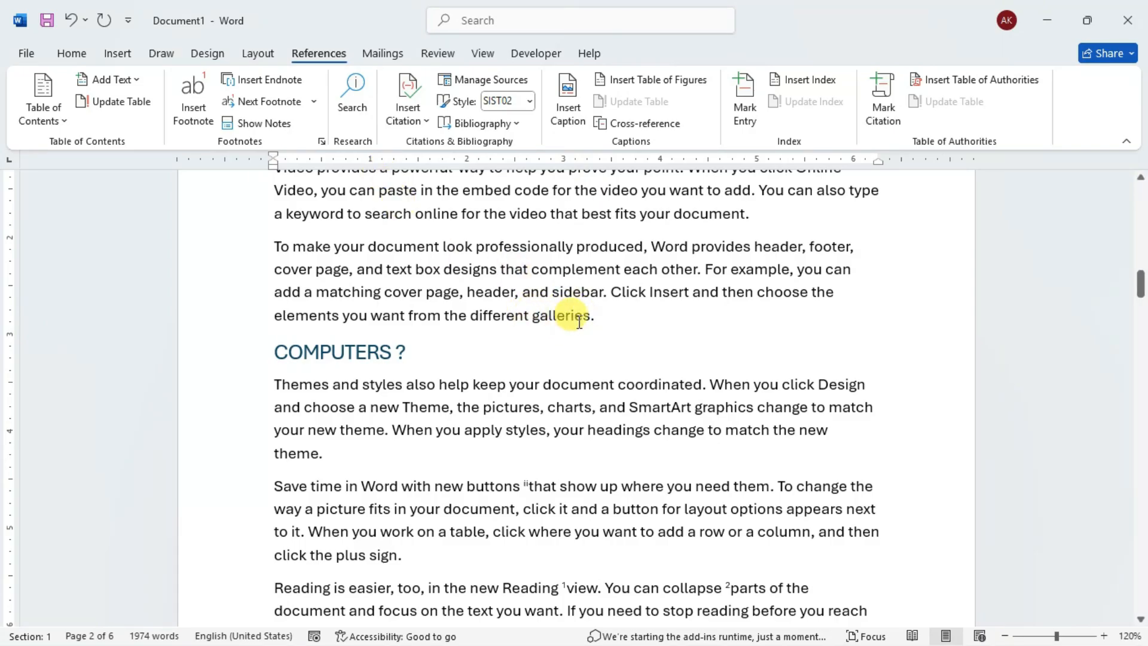
left_click_drag(609, 312, 269, 244)
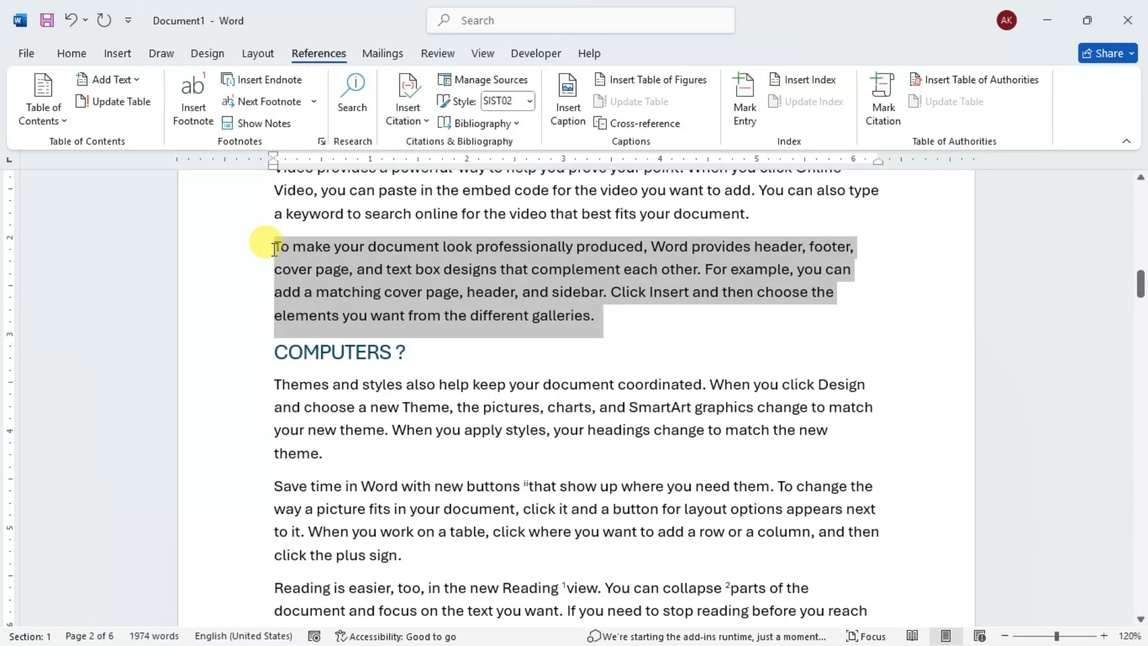
scroll(358, 369, "down", 2)
left_click_drag(290, 292, 366, 369)
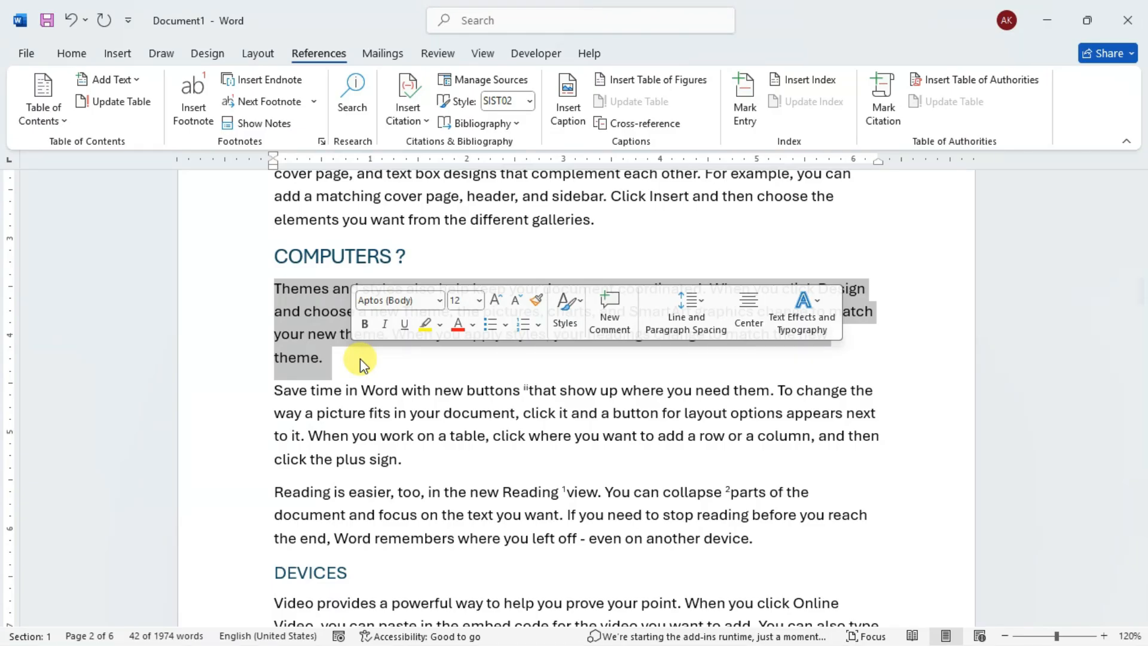
left_click_drag(360, 359, 258, 294)
left_click(415, 119)
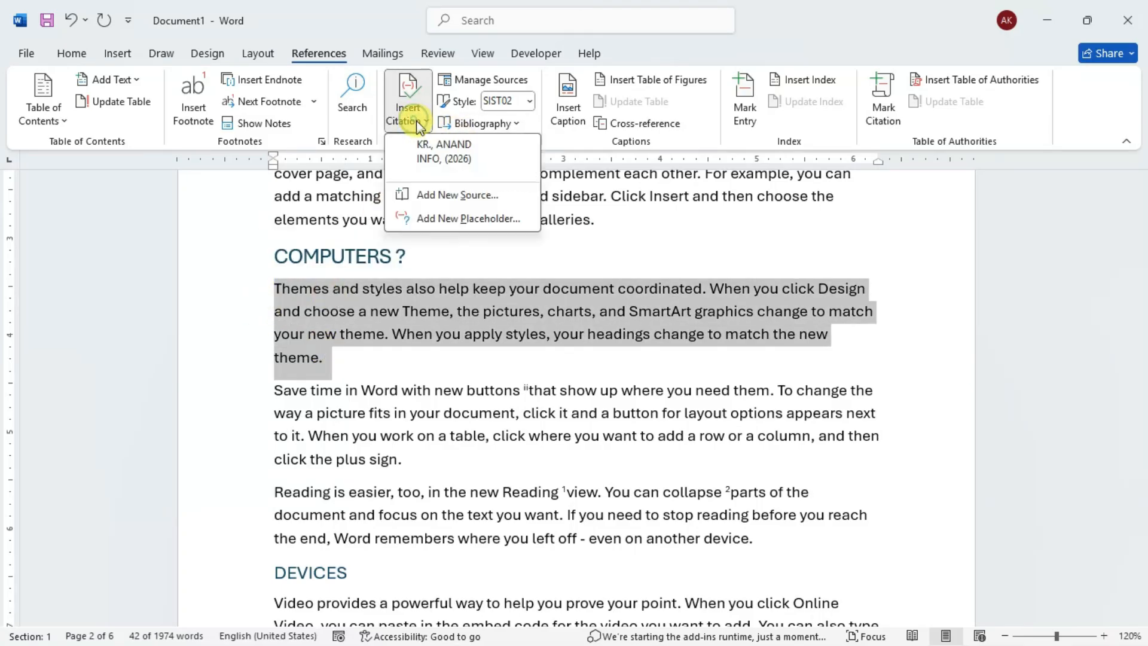
left_click(367, 353)
- Insert a citation placeholder named Placeholder1 at the end of the first paragraph under the COMPUTERS ? heading
left_click(338, 358)
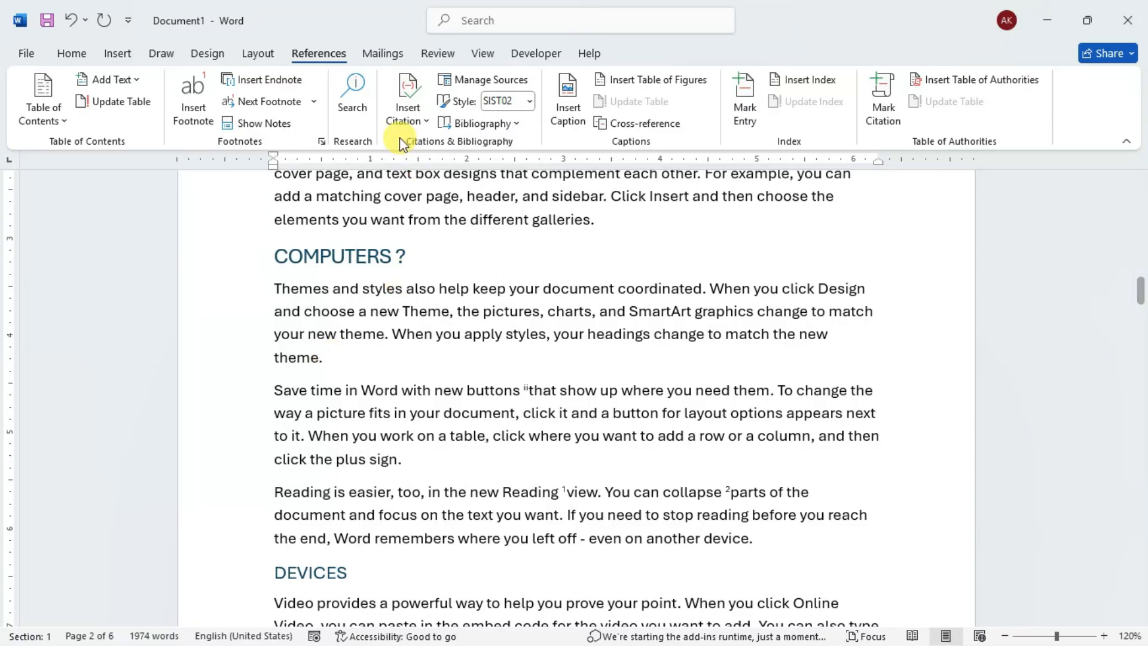
left_click(406, 121)
left_click(444, 218)
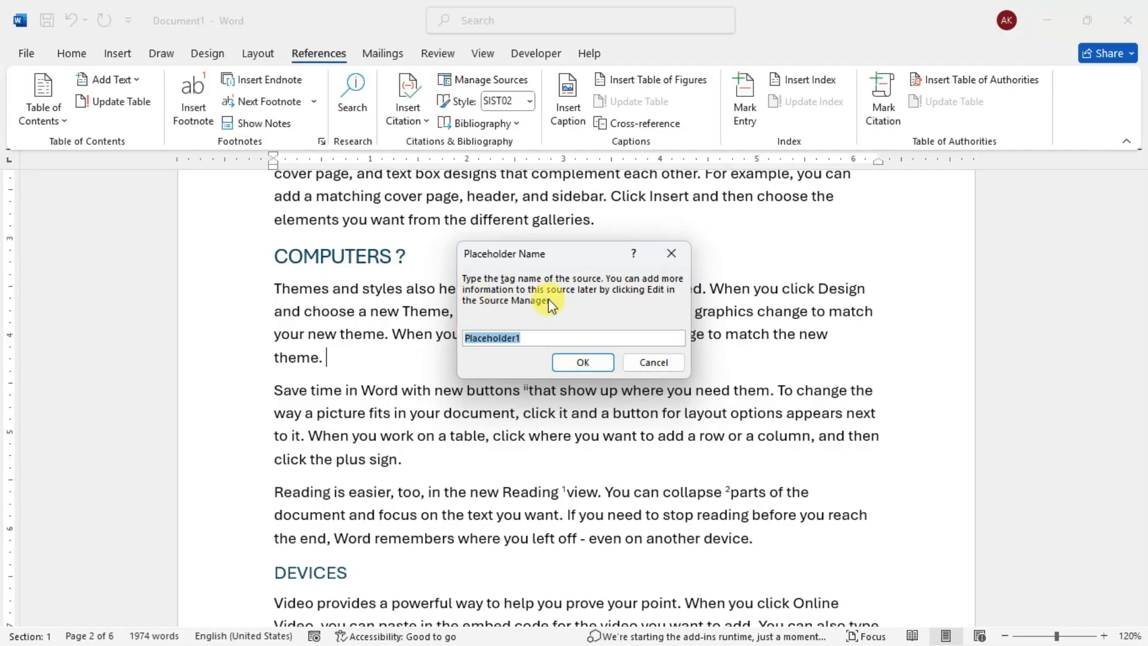
left_click(592, 361)
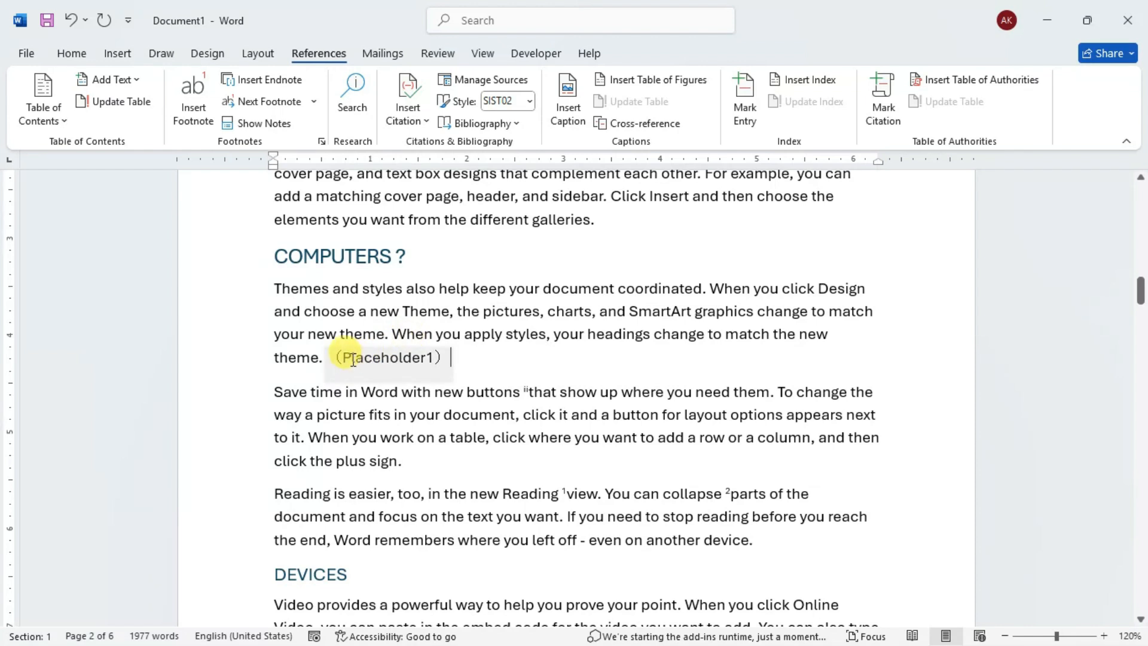
left_click(353, 359)
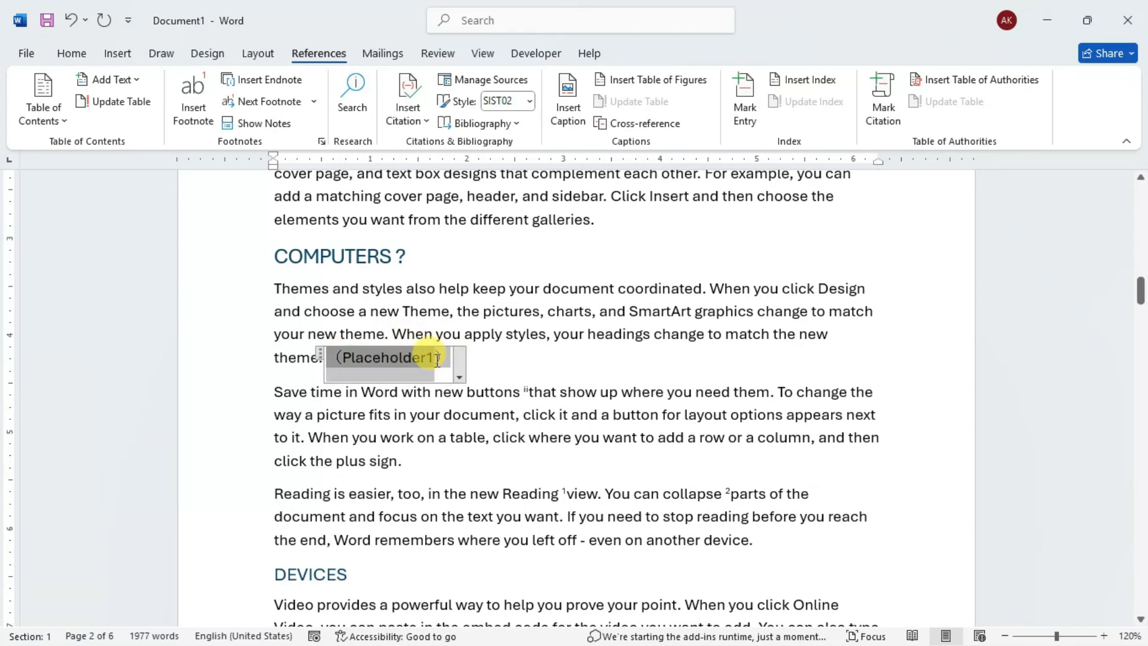
left_click(486, 352)
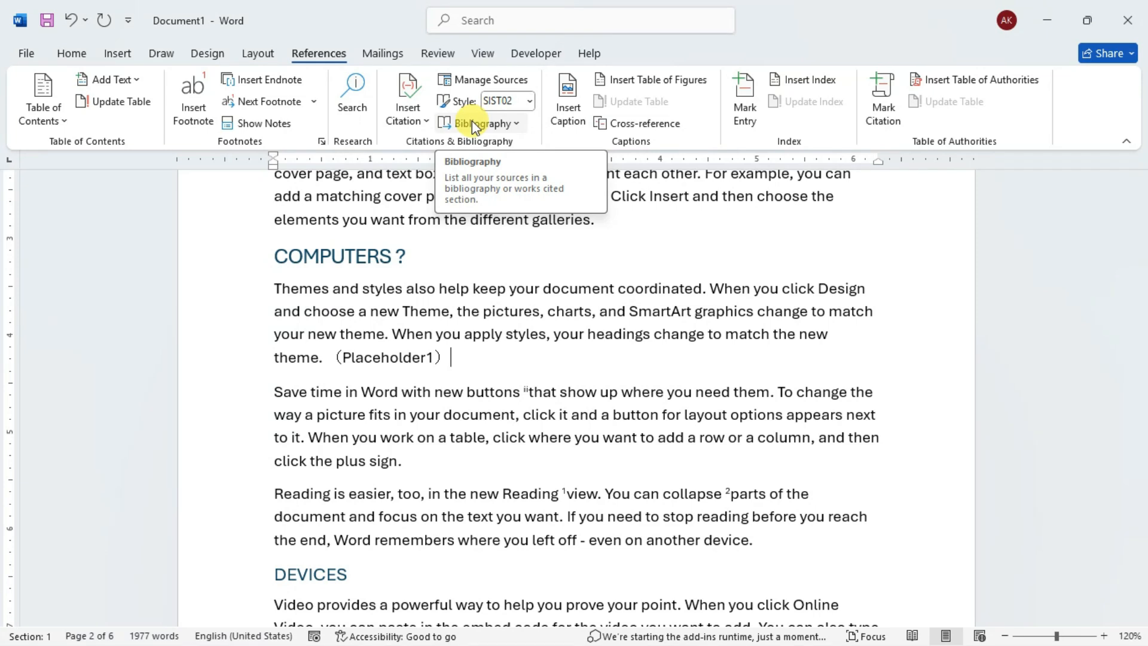
left_click(420, 285)
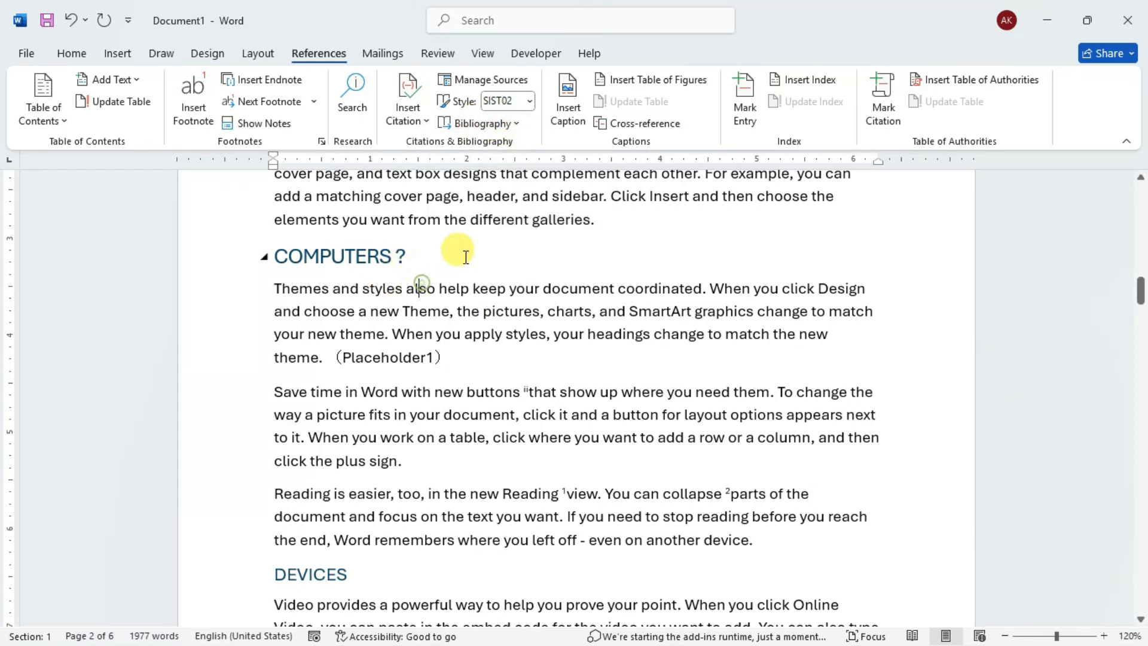
scroll(523, 217, "up", 2)
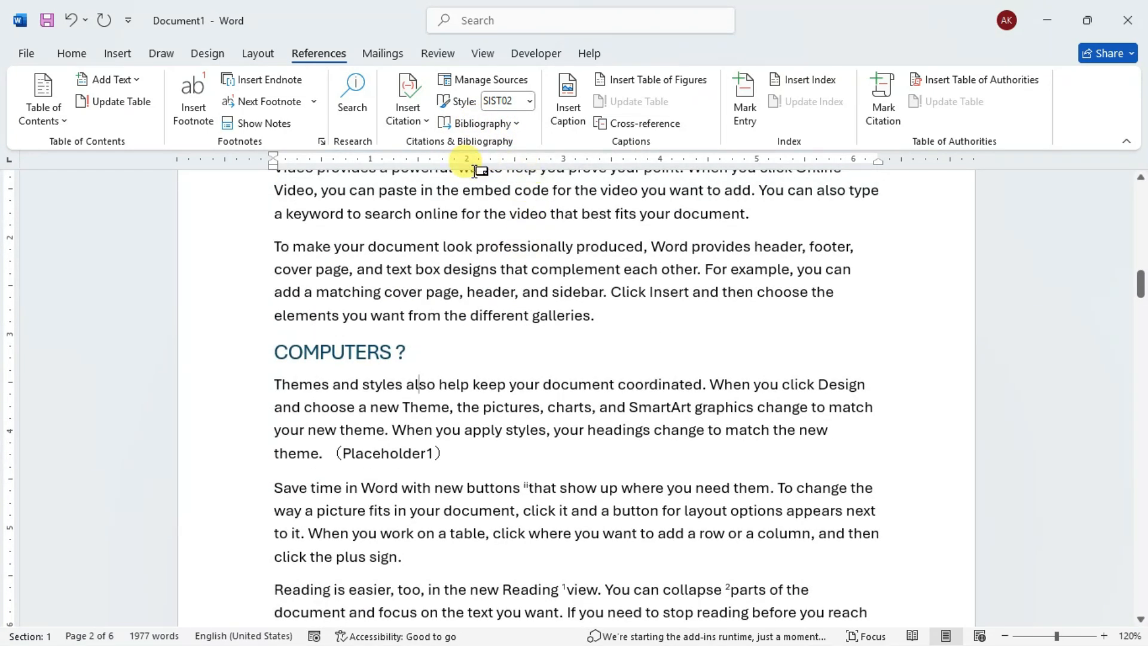
left_click(499, 122)
left_click(324, 261)
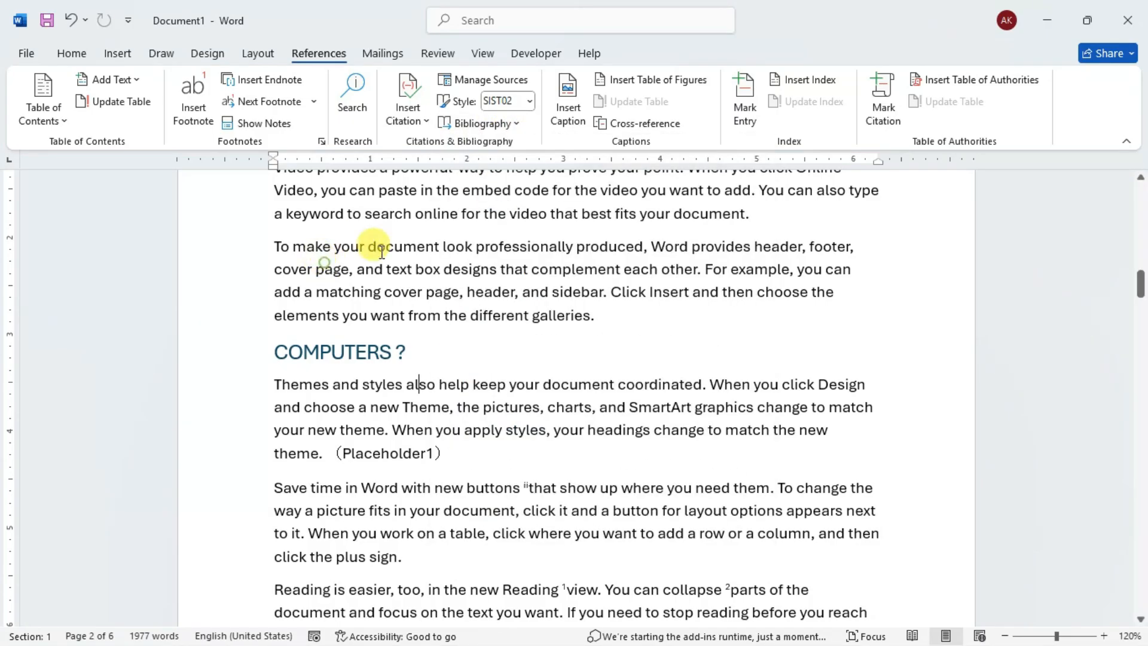
- Add an empty paragraph above the DEVICES heading and insert the built-in Bibliography there
scroll(453, 267, "down", 6)
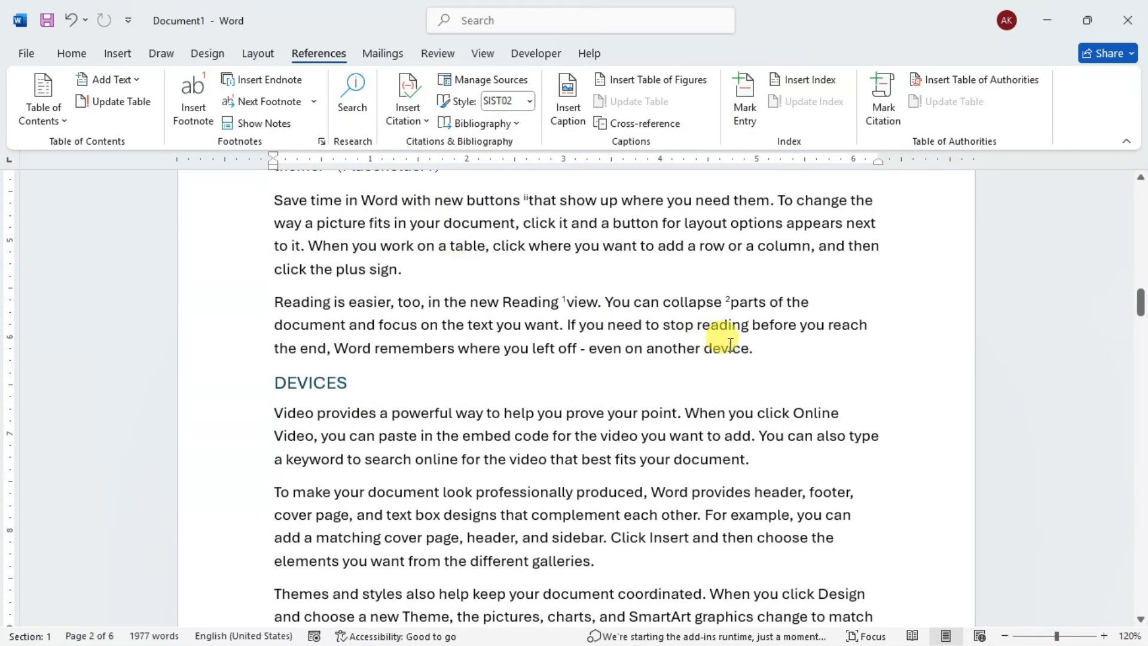
left_click(757, 348)
key("Return")
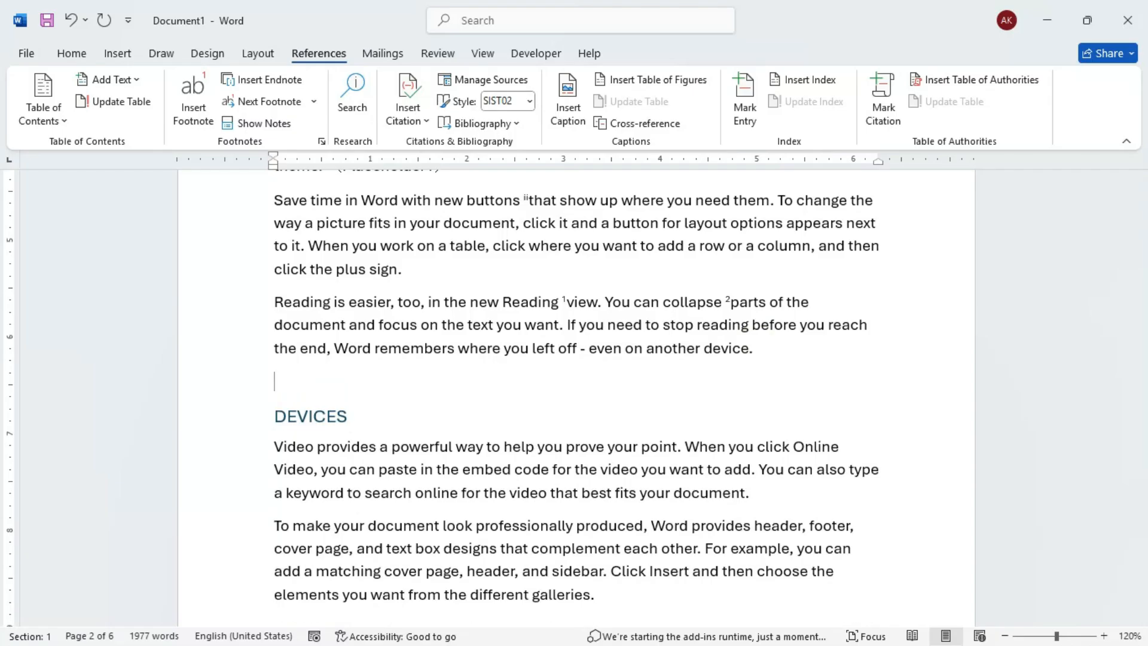
left_click(502, 129)
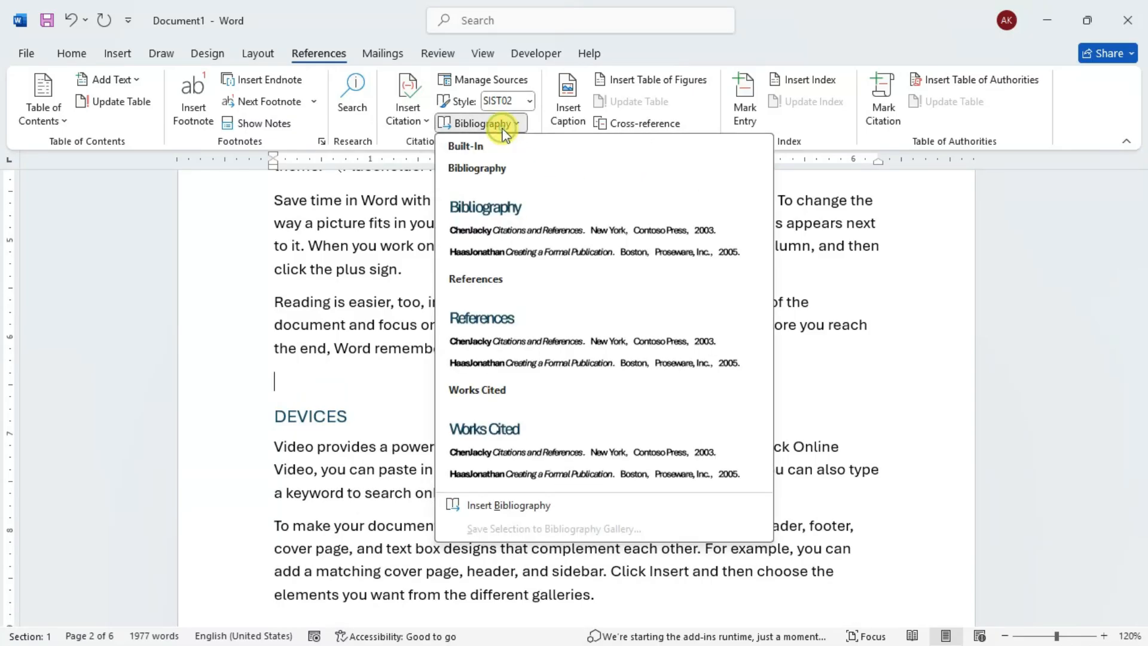
left_click(505, 230)
scroll(397, 348, "down", 2)
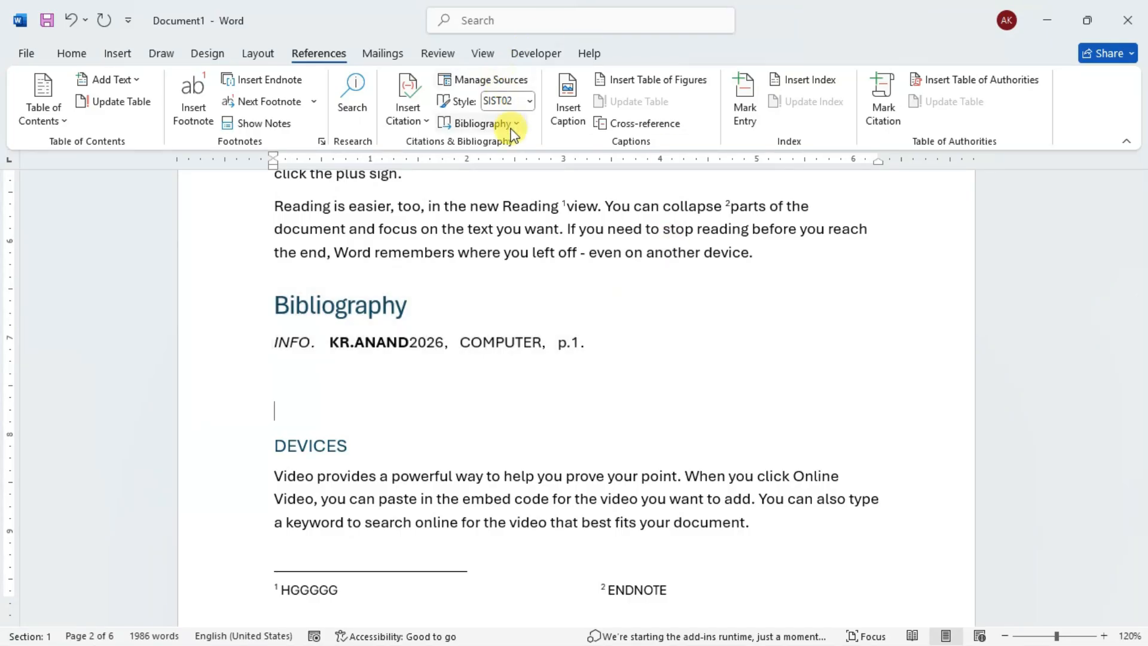
left_click(507, 124)
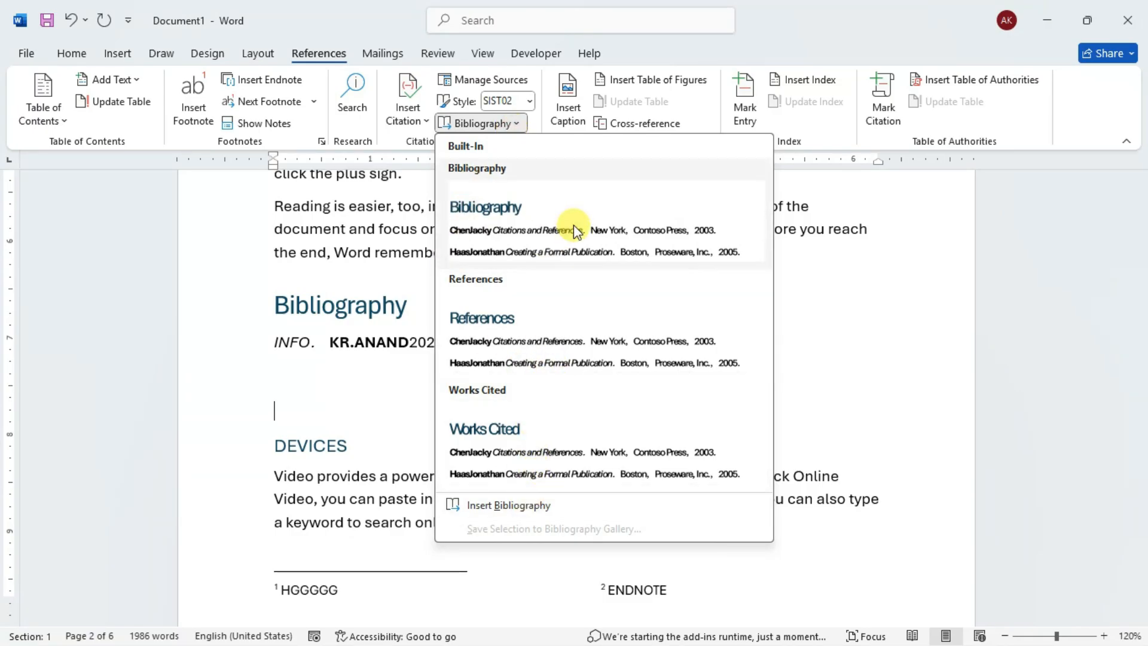
left_click(402, 335)
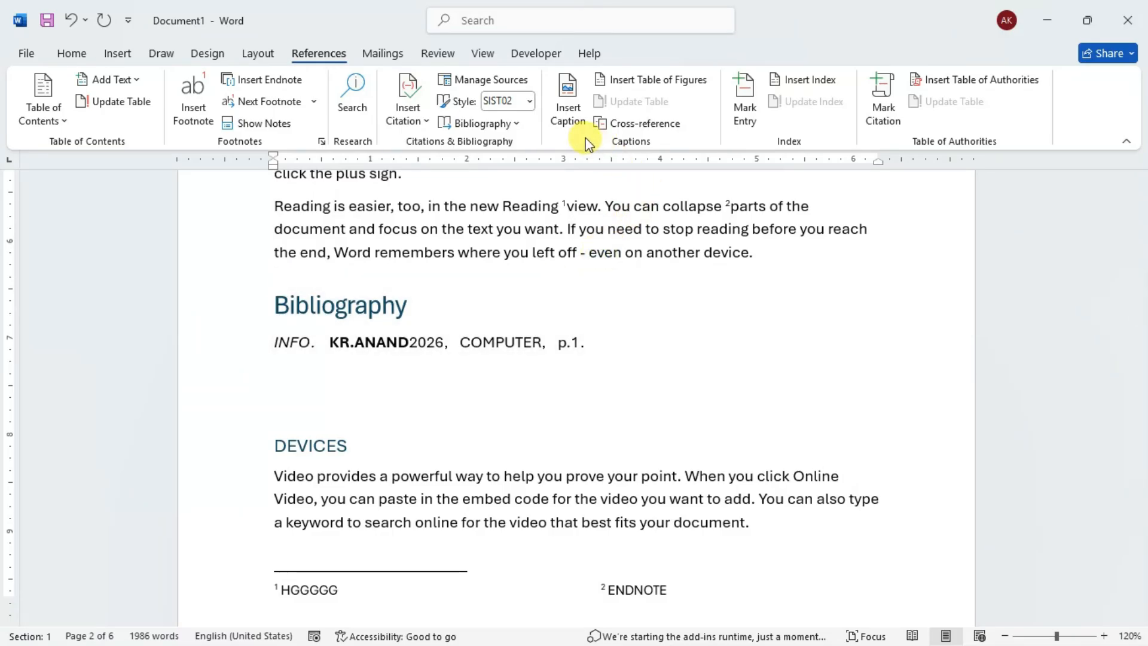
scroll(554, 219, "up", 12)
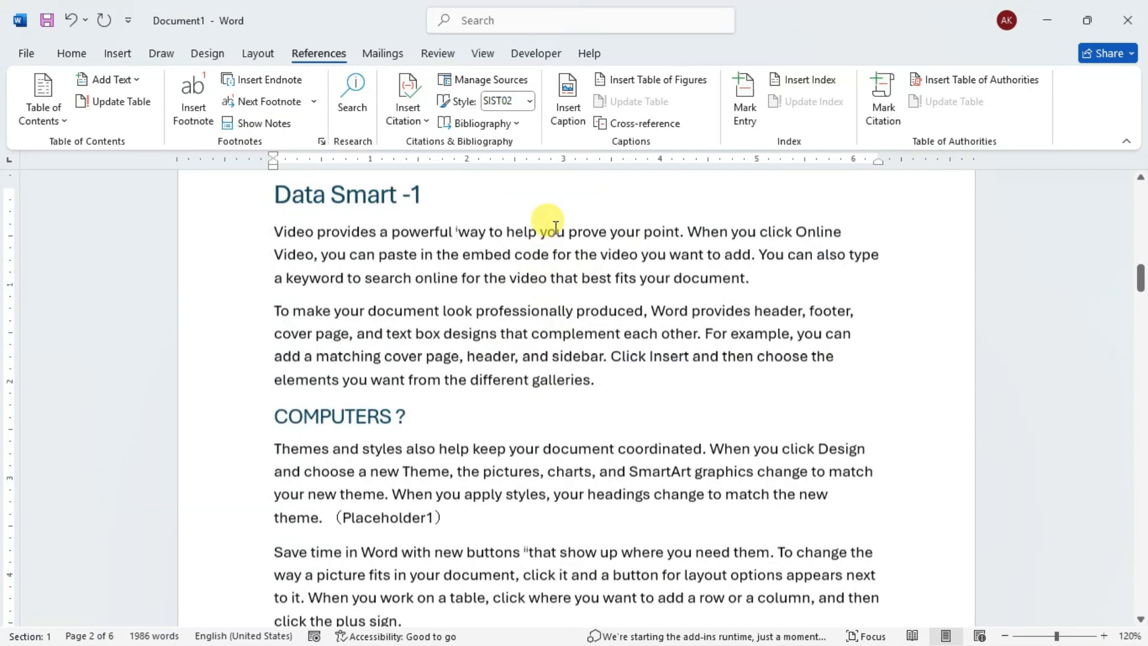
scroll(635, 229, "up", 10)
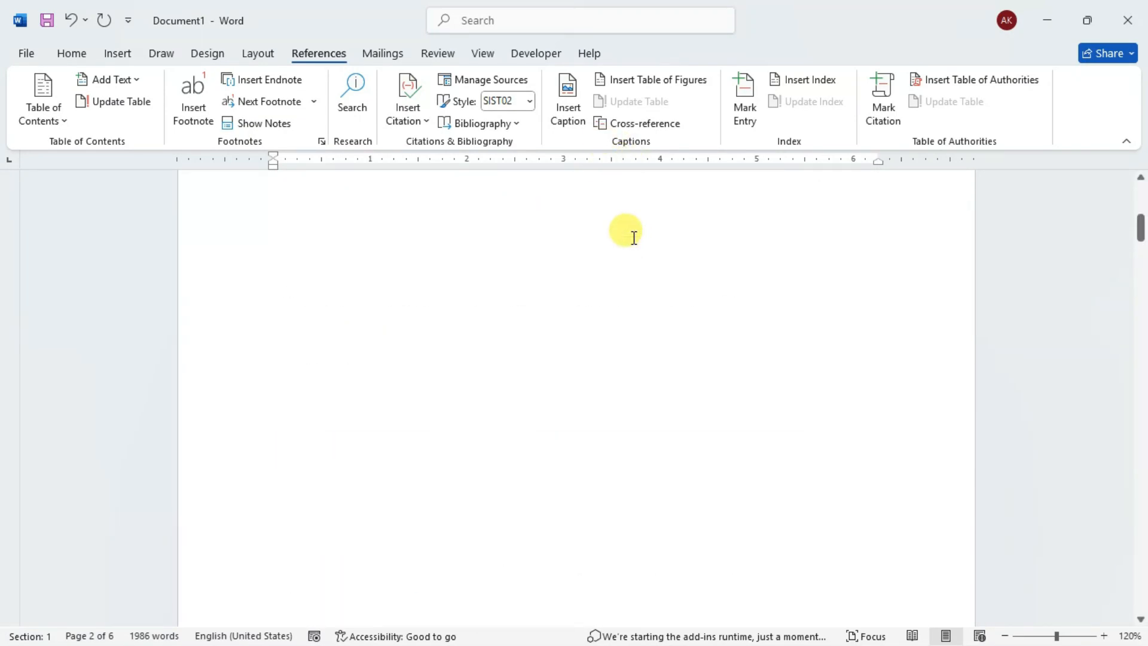
scroll(635, 239, "up", 3)
scroll(627, 236, "down", 15)
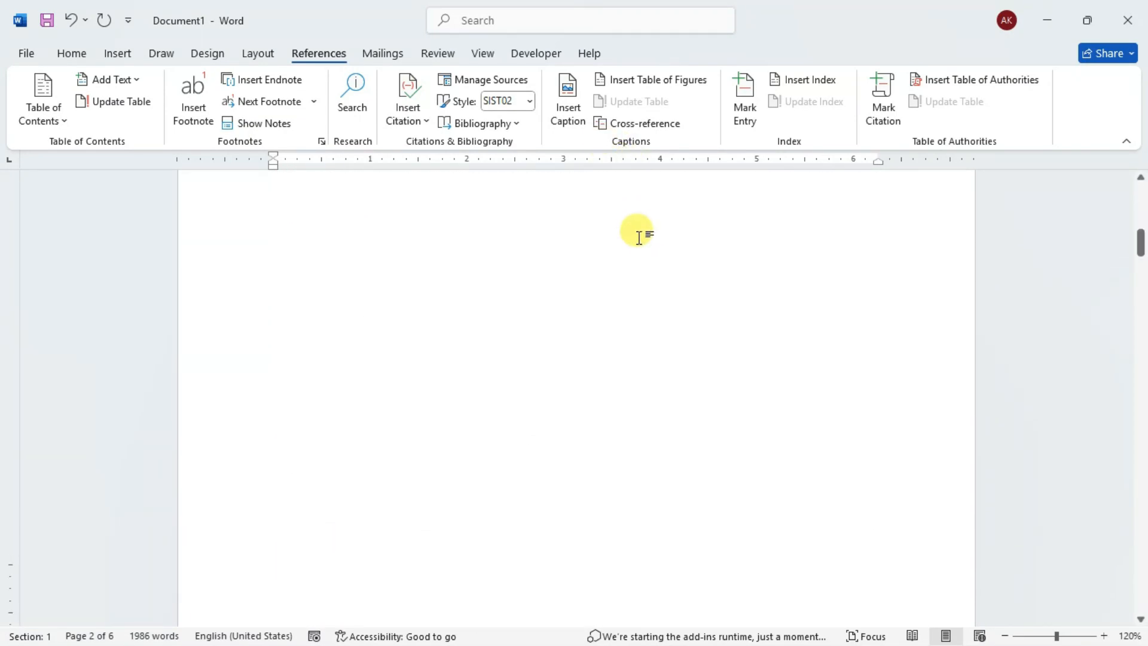
- Start inserting pictures from this device after the paragraph above COMPUTERS ?, and choose ds LOGO MAIN in the Downloads folder
left_click(765, 301)
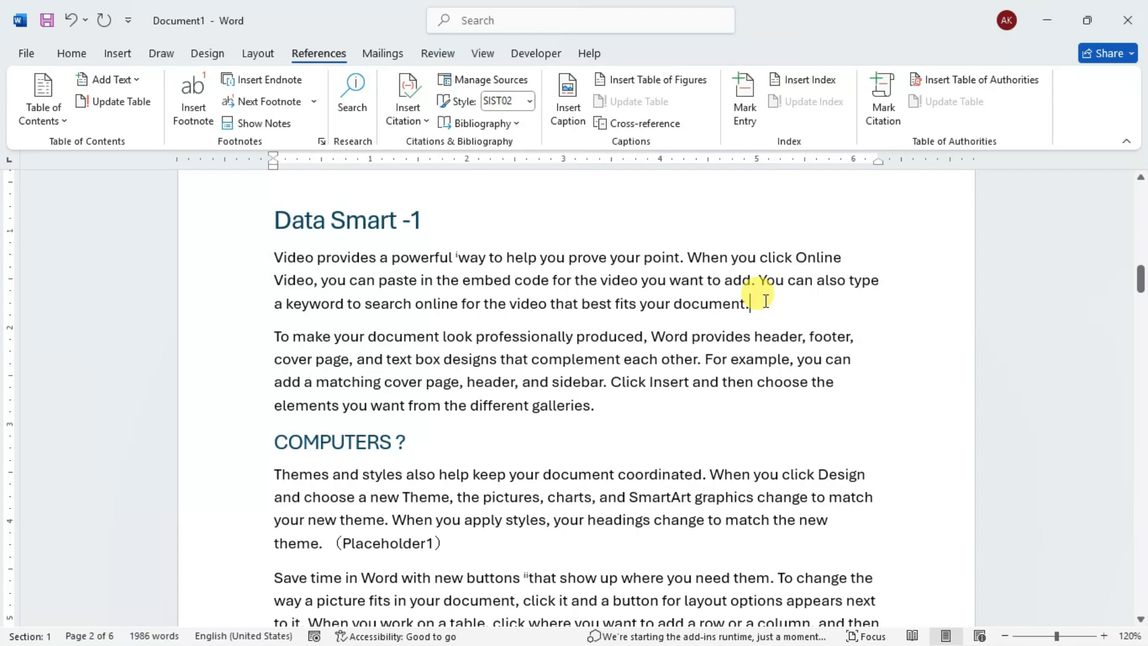
left_click(618, 407)
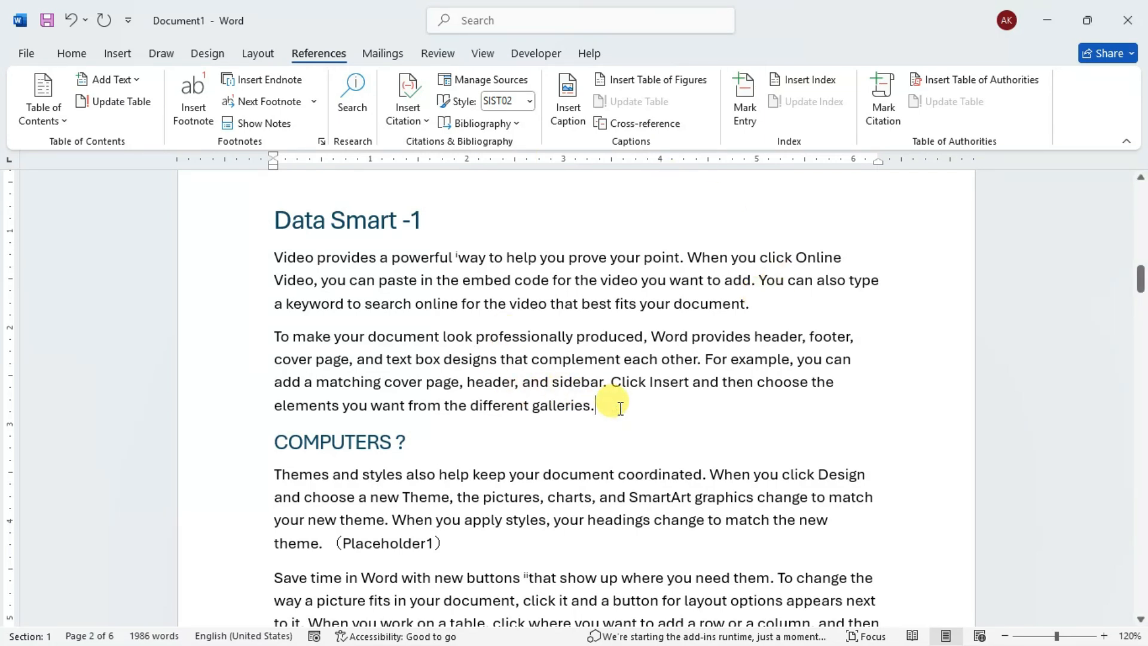
left_click(120, 52)
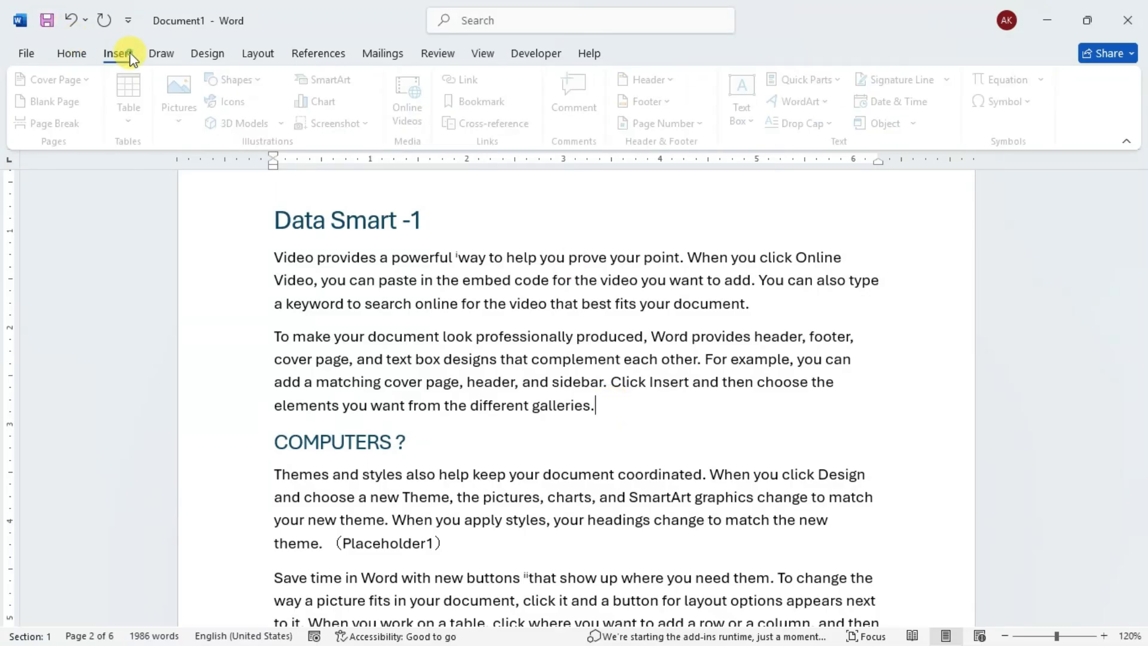
left_click(195, 114)
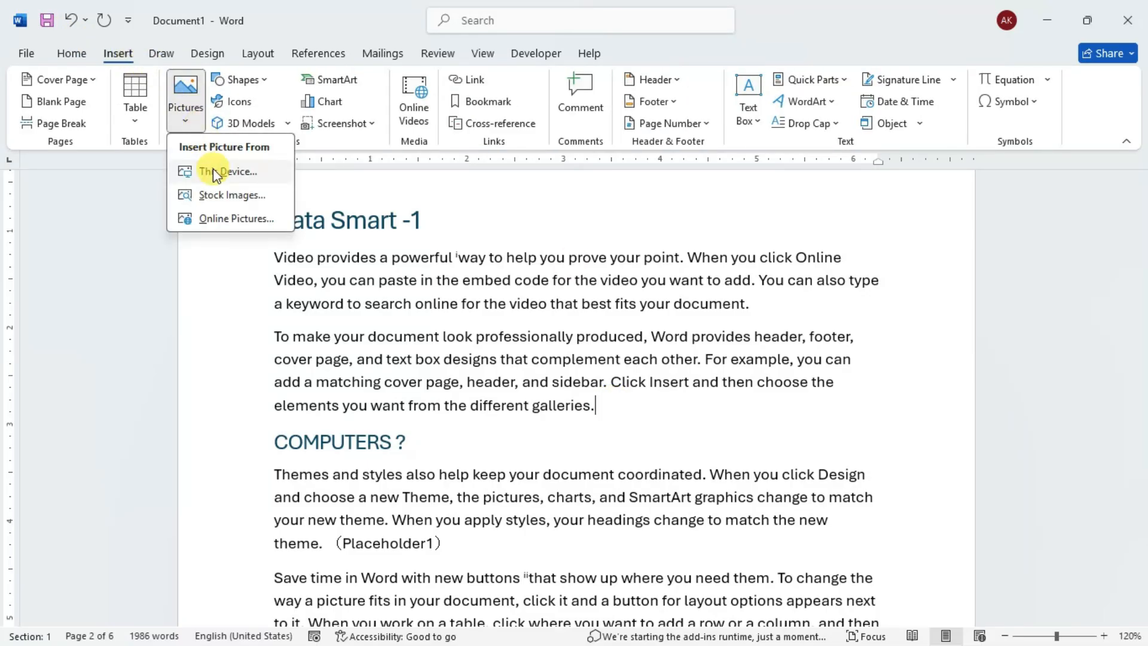
left_click(213, 170)
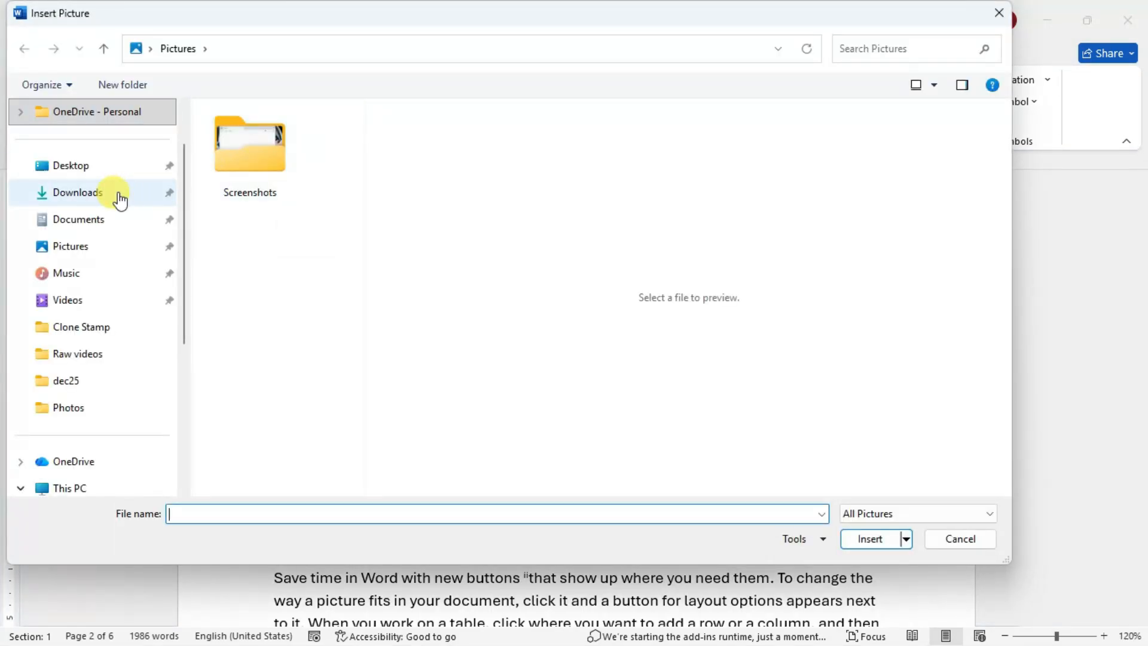
left_click(119, 197)
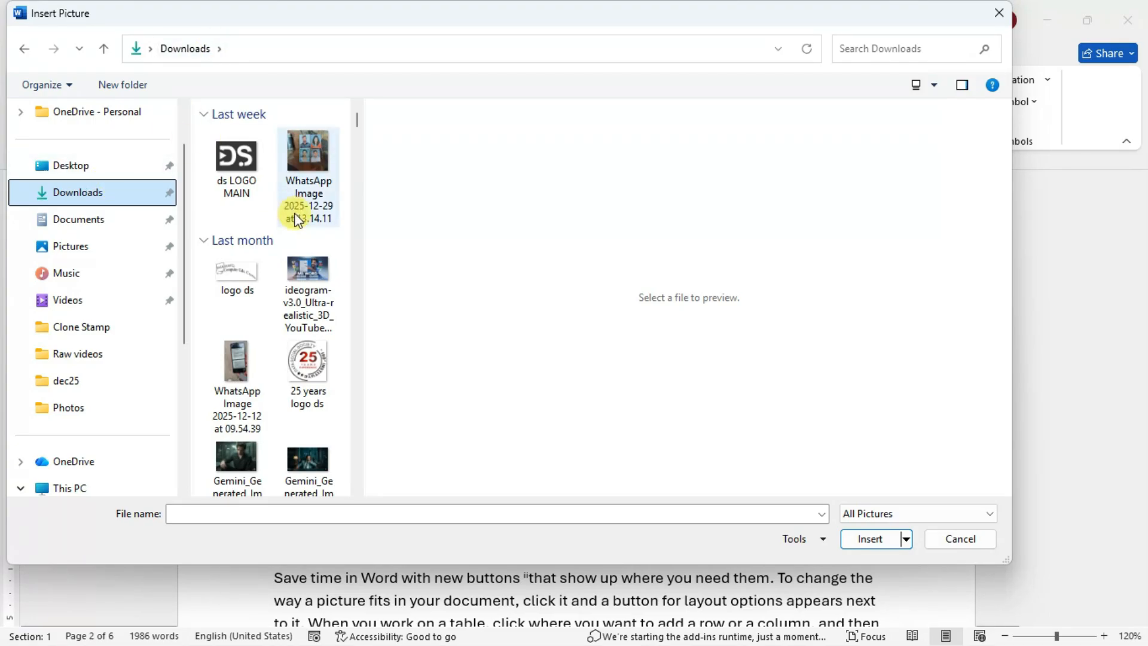
left_click(238, 175)
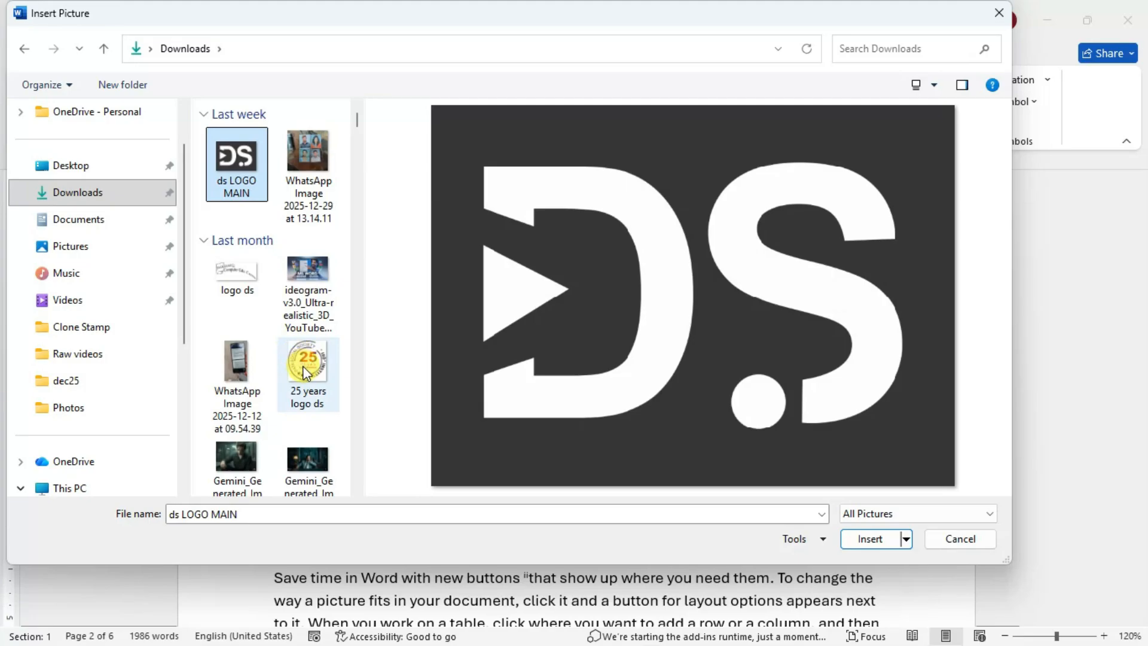
- Add logo ds and 25 years logo ds to the file selection, insert the three pictures, and select the logo ds picture in the document
scroll(303, 346, "down", 8)
scroll(303, 345, "up", 8)
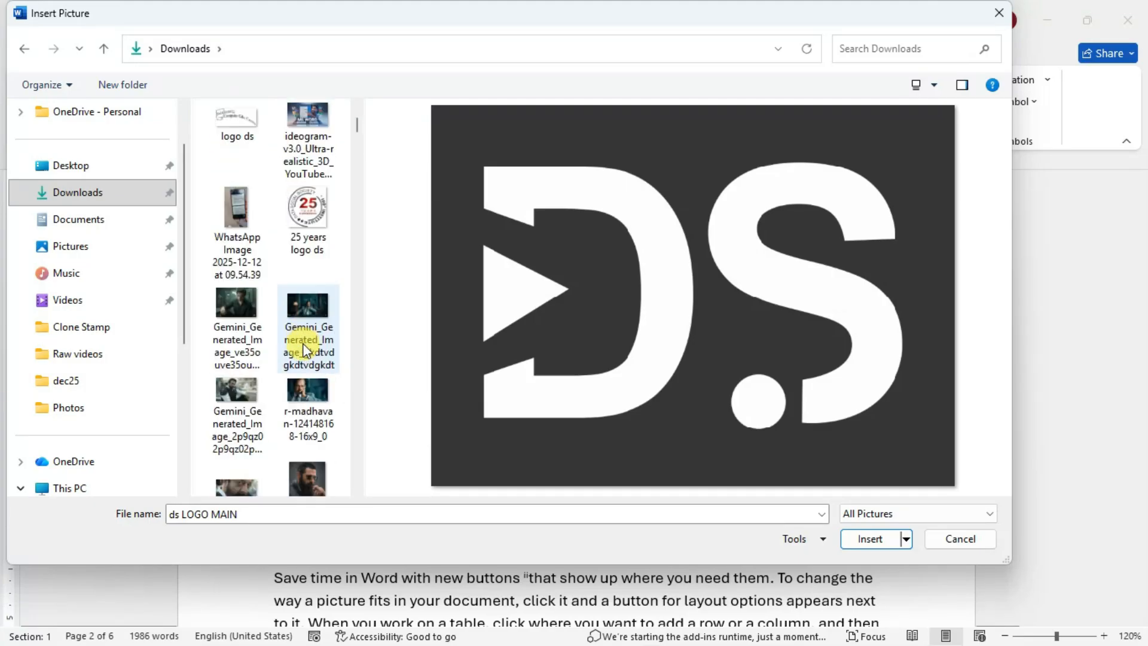
scroll(303, 343, "down", 10)
scroll(304, 344, "up", 2)
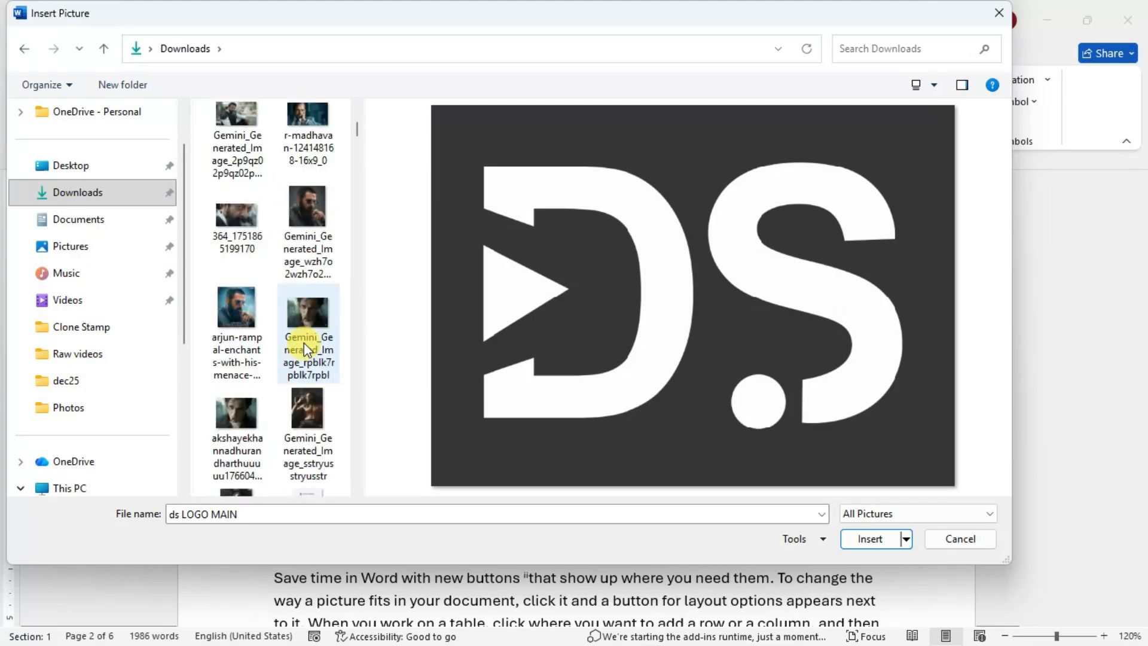
scroll(282, 288, "up", 8)
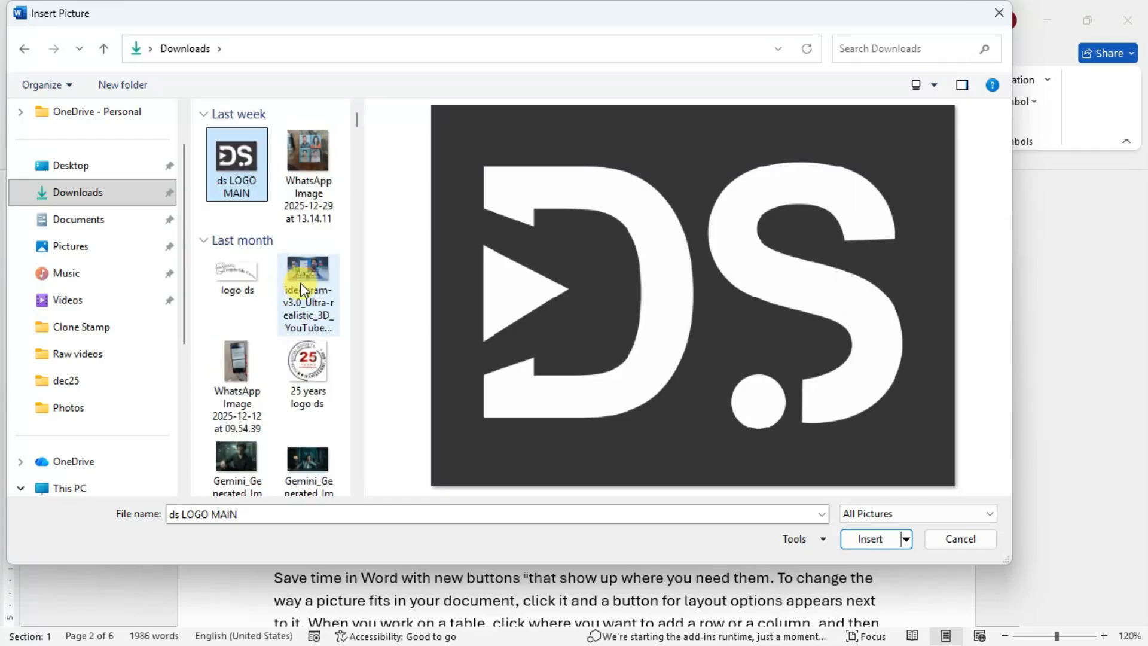
left_click(244, 275, "ctrl")
left_click(303, 357, "ctrl")
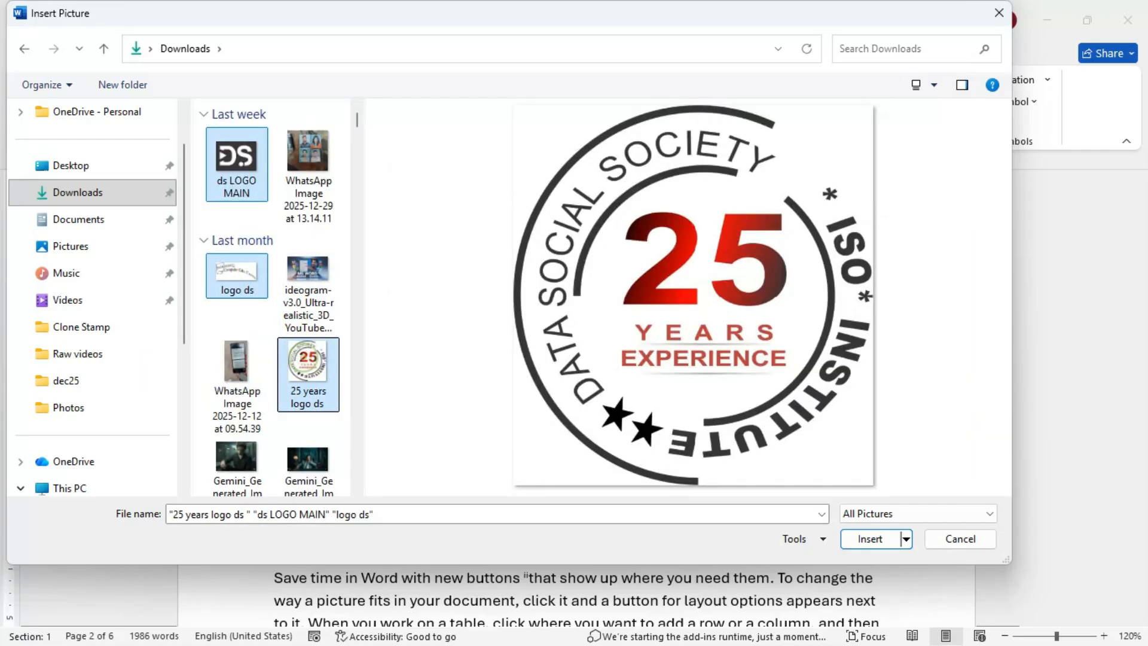
left_click(862, 540)
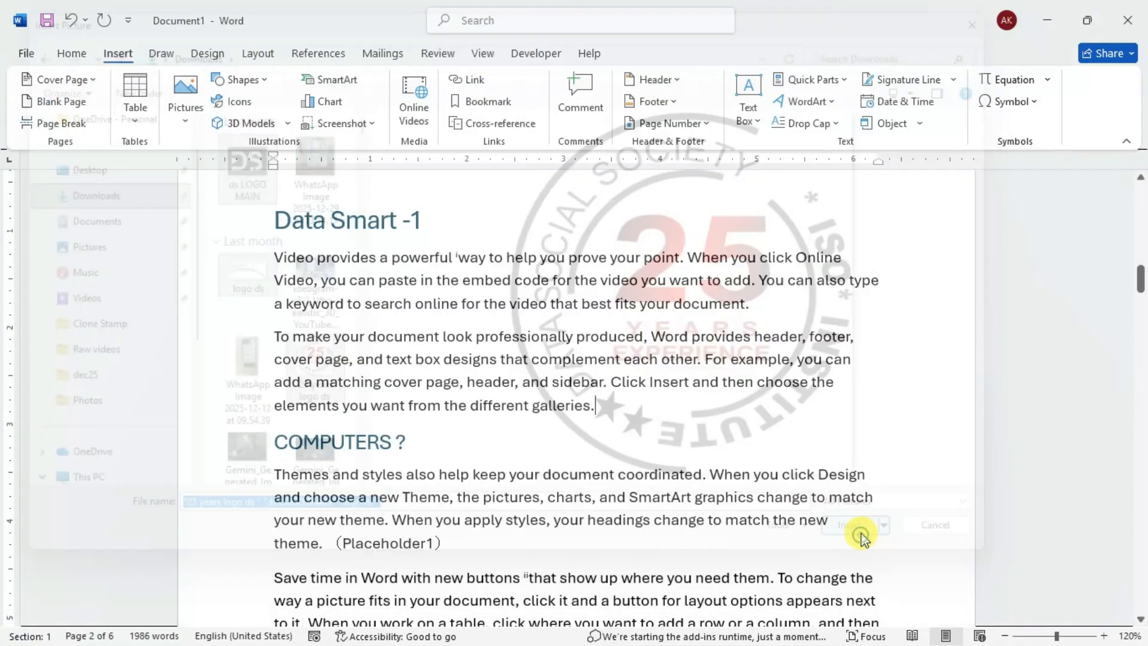
left_click(620, 287)
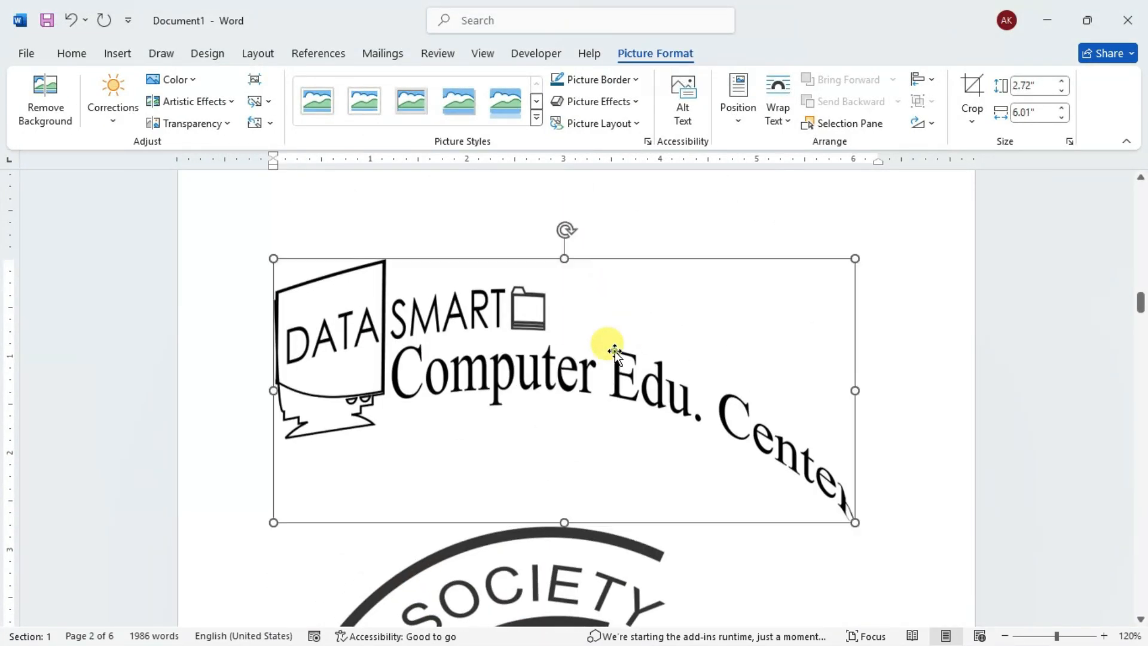
- Set the text wrapping of the Data Smart Computer Edu. Center logo and the dark D.S logo to Square
left_click(879, 273)
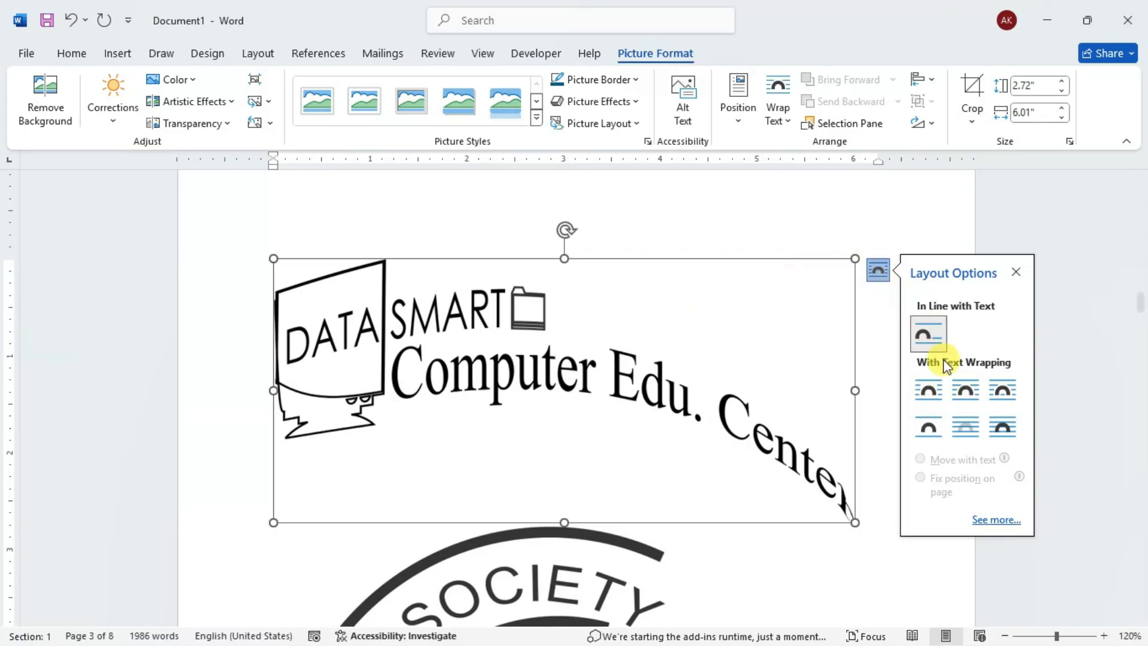
left_click(930, 390)
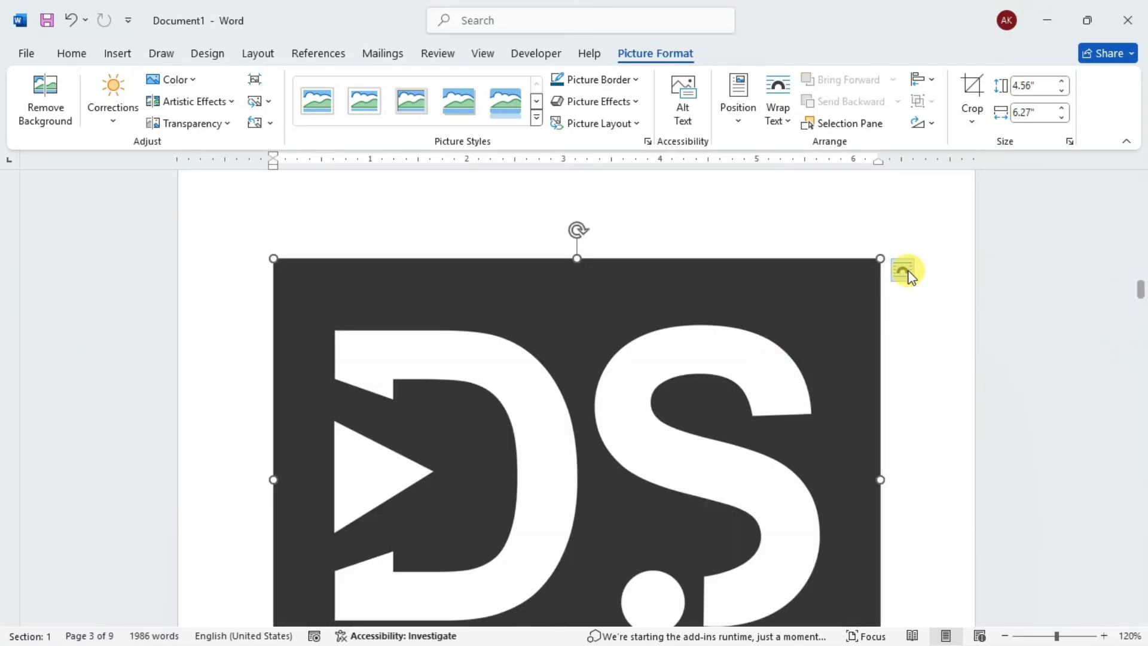
left_click(903, 271)
left_click(953, 391)
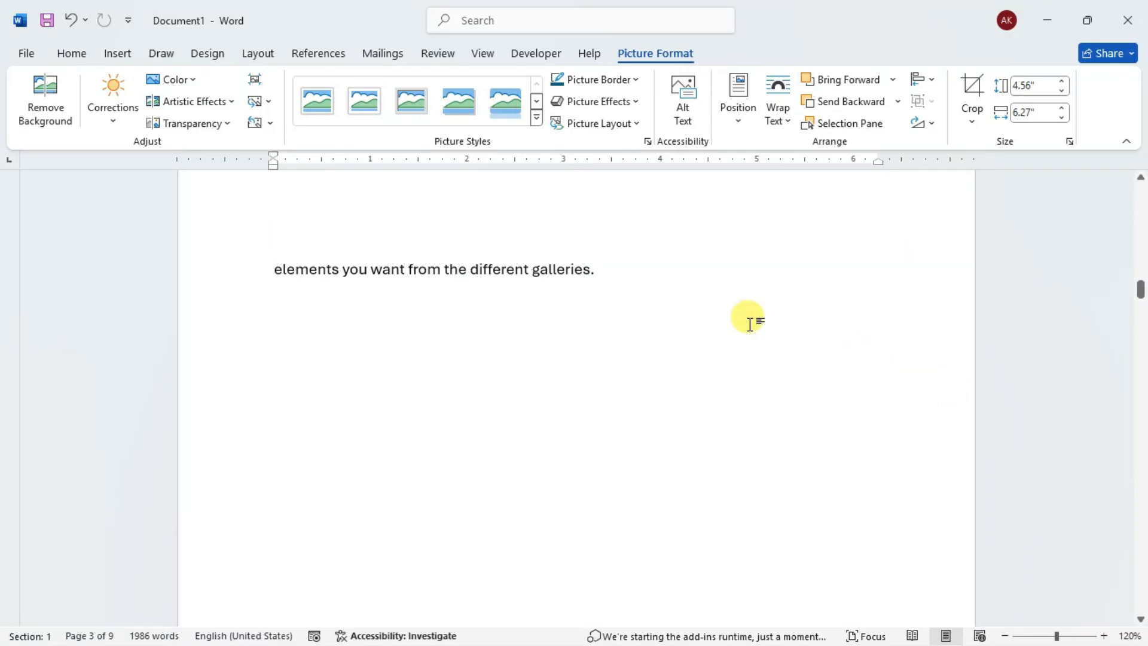
- Set the text wrapping of the 25 Years Experience seal picture to Square
scroll(697, 296, "down", 2)
scroll(705, 305, "down", 8)
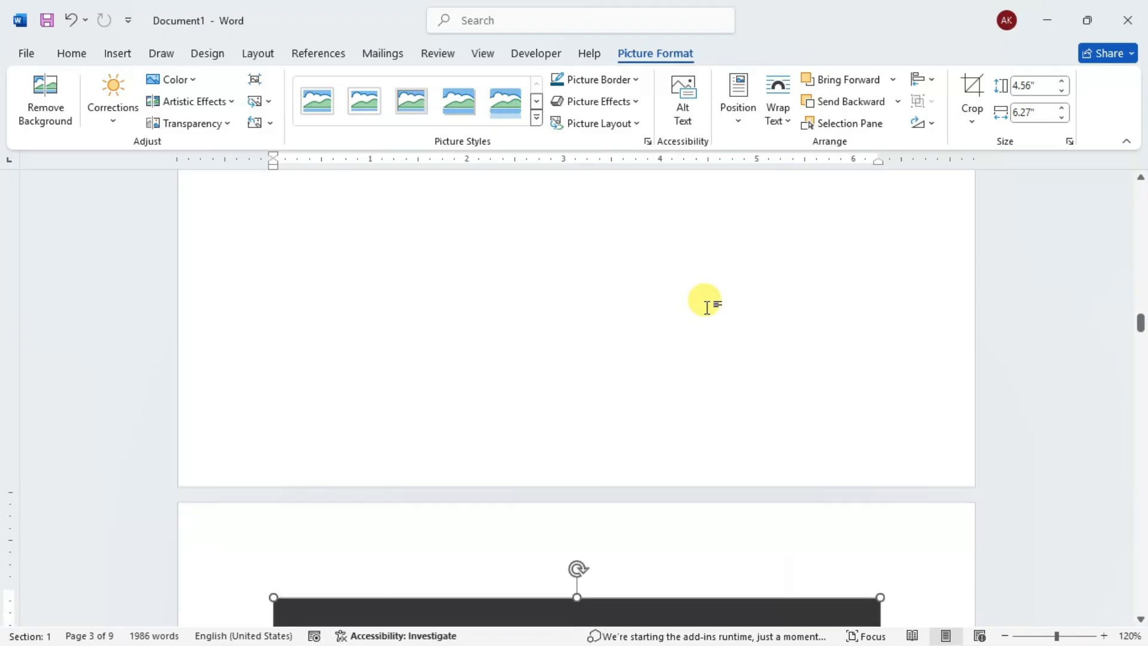
left_click(1004, 635)
left_click(1005, 636)
left_click(1004, 636)
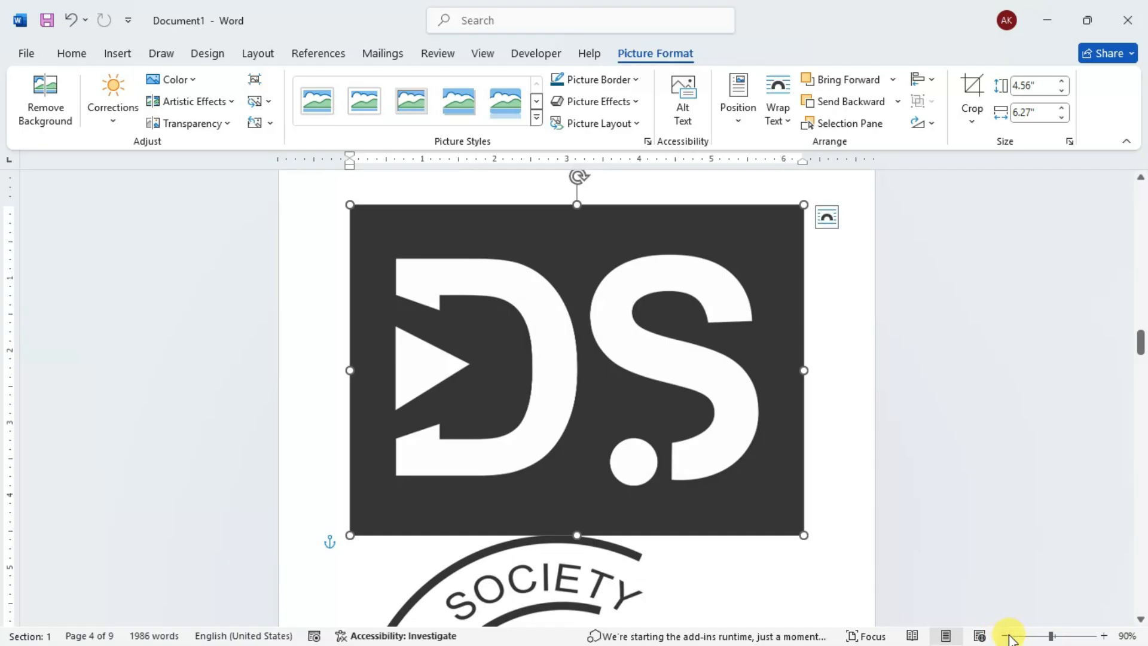
left_click(1005, 635)
left_click(1005, 636)
scroll(820, 468, "down", 2)
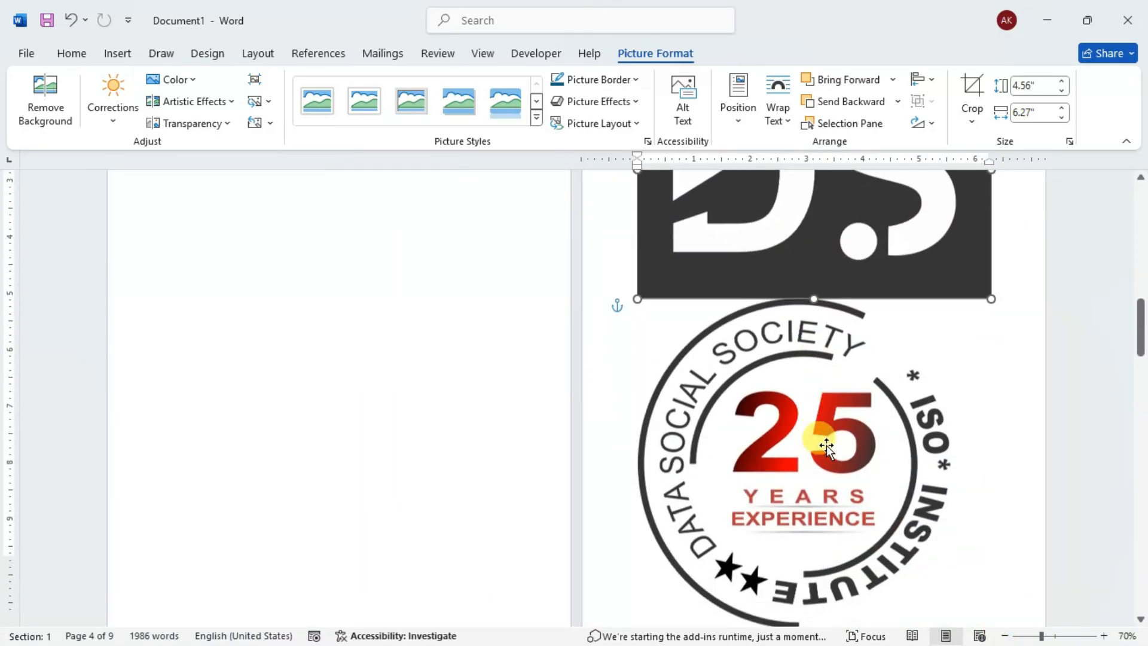
left_click(826, 444)
left_click(974, 282)
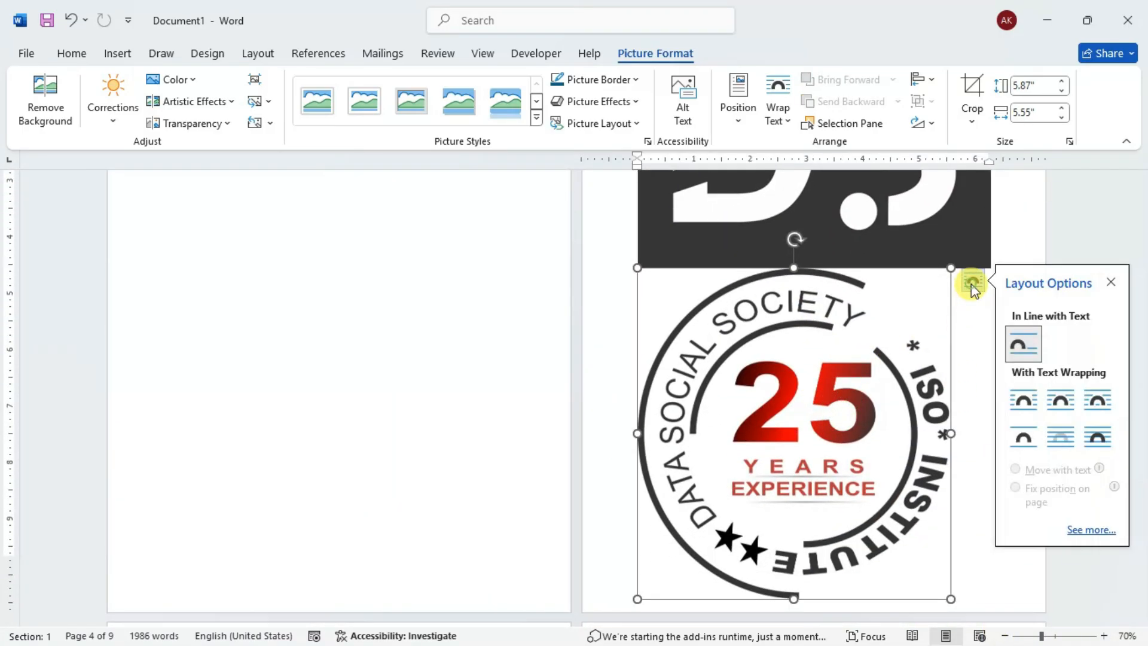
left_click(1024, 392)
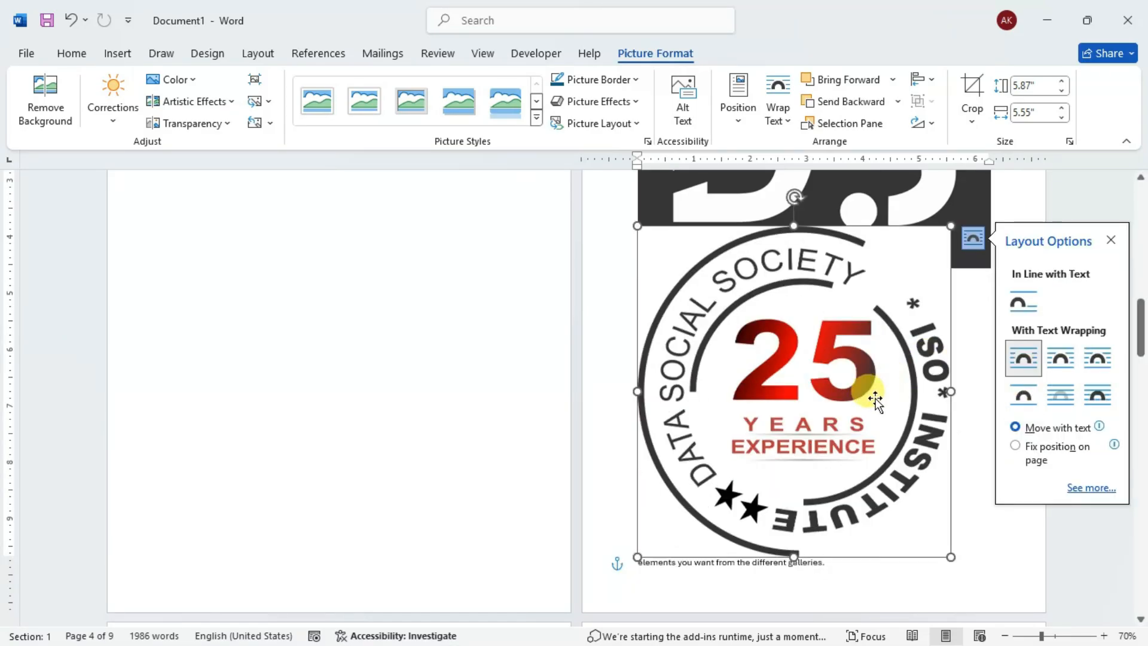
- Move the 25 Years Experience seal off the D.S logo to the Bibliography and shrink it to about 1.77" by 1.67"
scroll(657, 372, "up", 2)
scroll(528, 370, "up", 2)
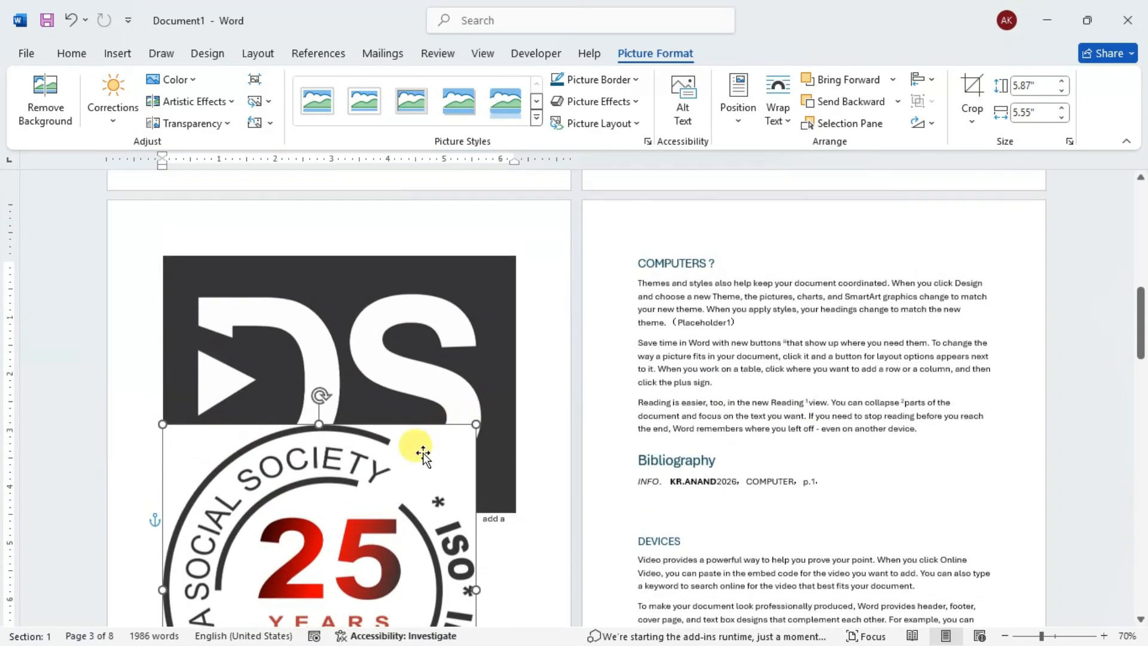
left_click_drag(385, 485, 878, 300)
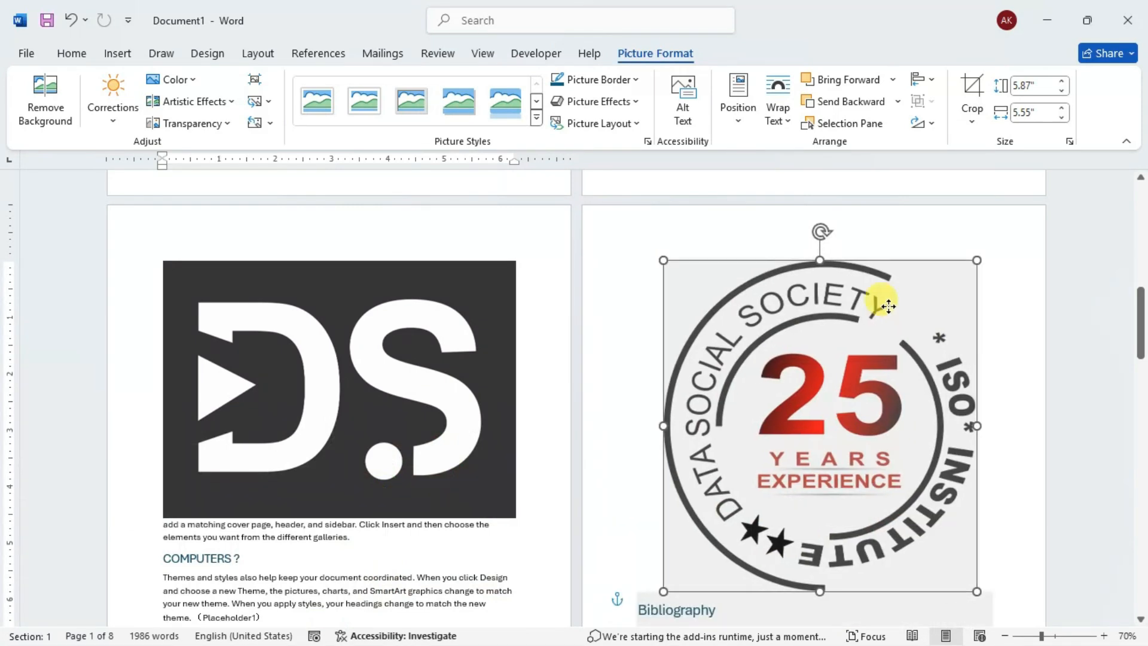
scroll(516, 561, "down", 2)
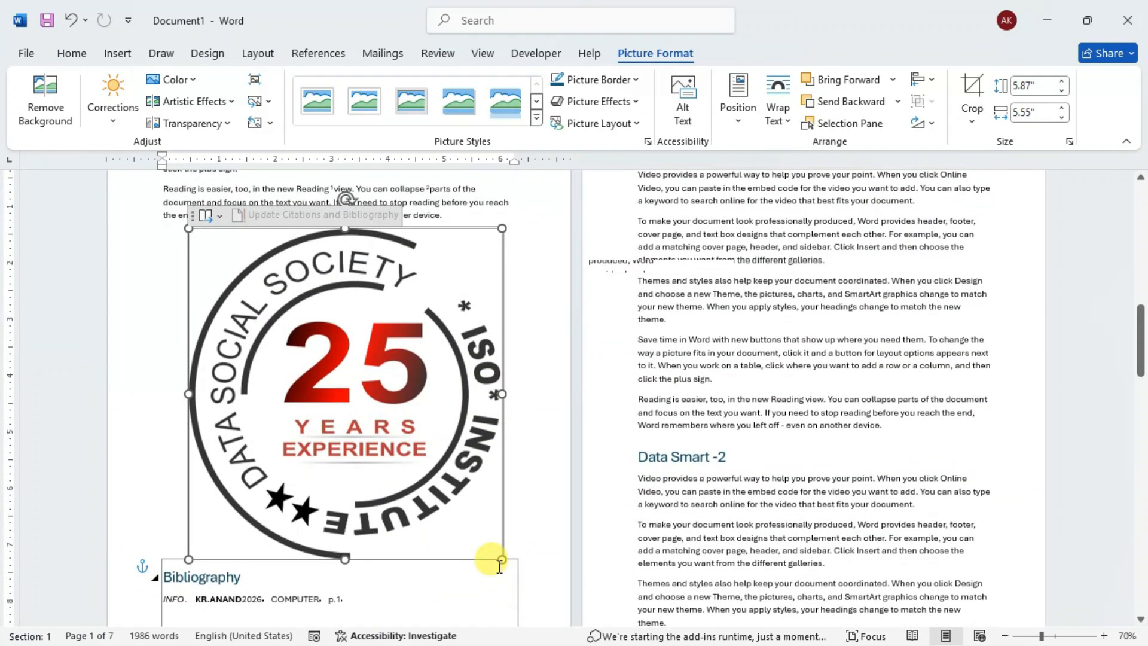
left_click_drag(495, 553, 355, 404)
left_click_drag(339, 326, 283, 329)
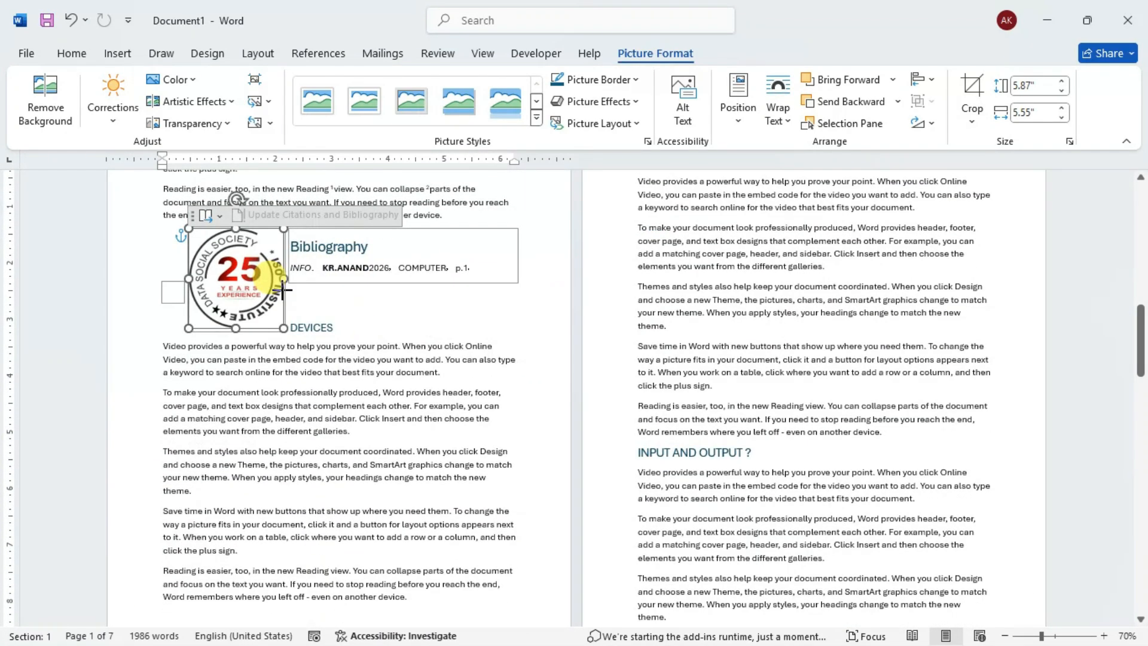
- Move the seal picture into the text under the DEVICES heading, at the right side of its first two paragraphs
left_click(344, 309)
left_click(238, 279)
left_click_drag(238, 278, 402, 439)
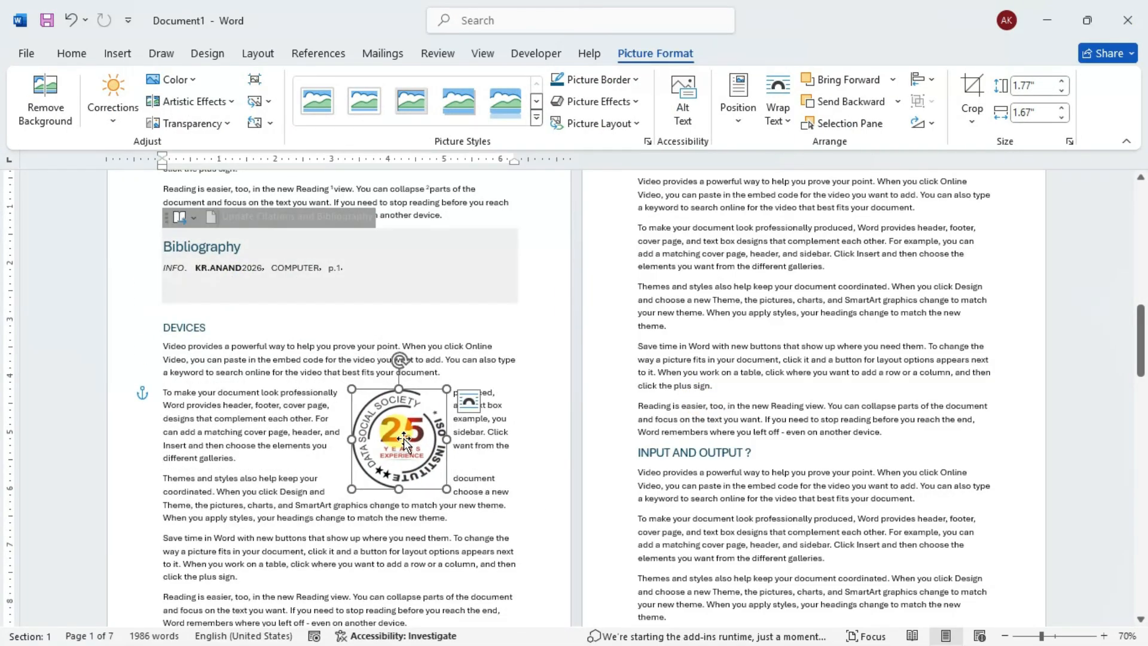
scroll(371, 406, "up", 1)
scroll(335, 370, "down", 3)
left_click(337, 367)
scroll(344, 378, "down", 3)
left_click_drag(414, 315, 460, 278)
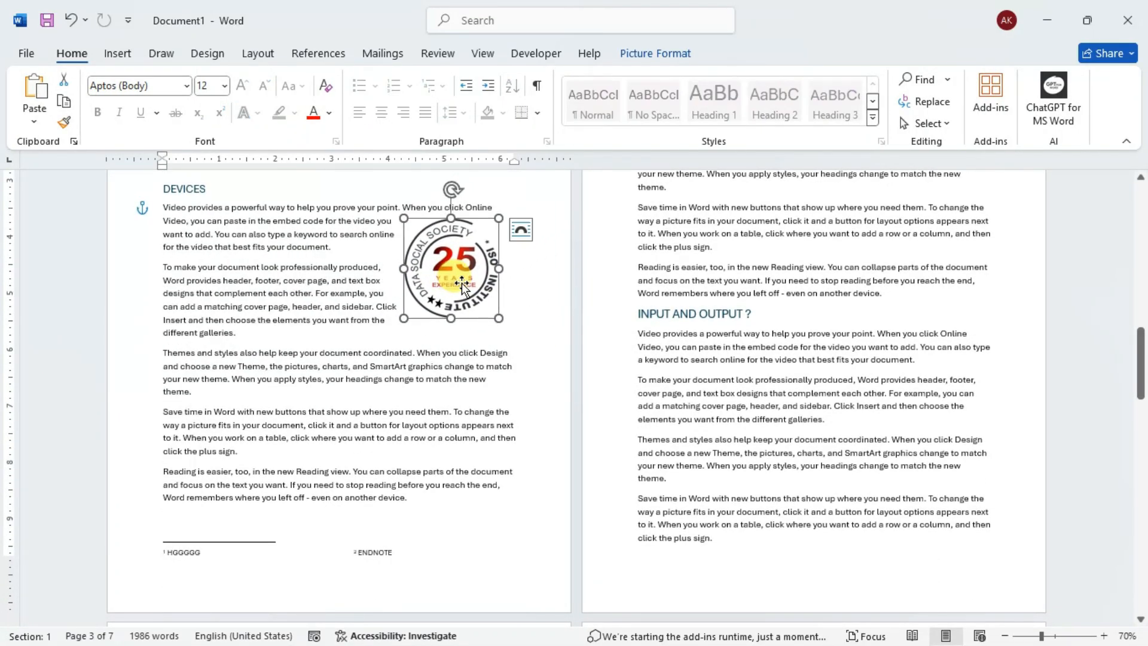
left_click(364, 245)
- Shrink the D.S logo to less than half its width and move it to the right of the COMPUTERS ? text
scroll(407, 303, "up", 3)
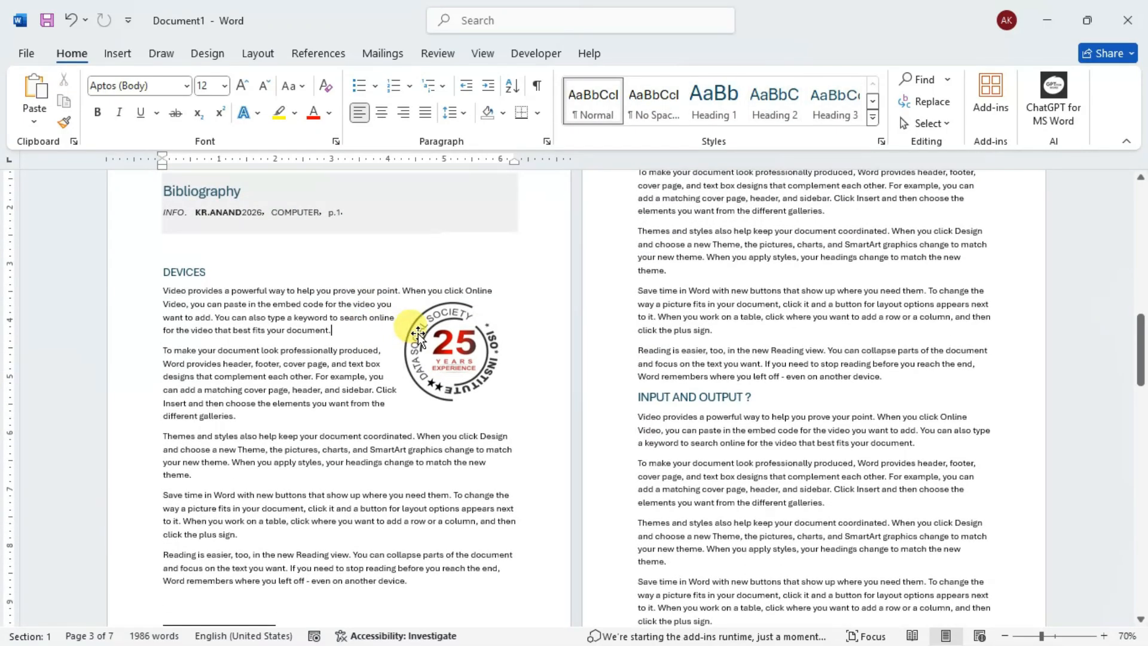
scroll(384, 347, "up", 15)
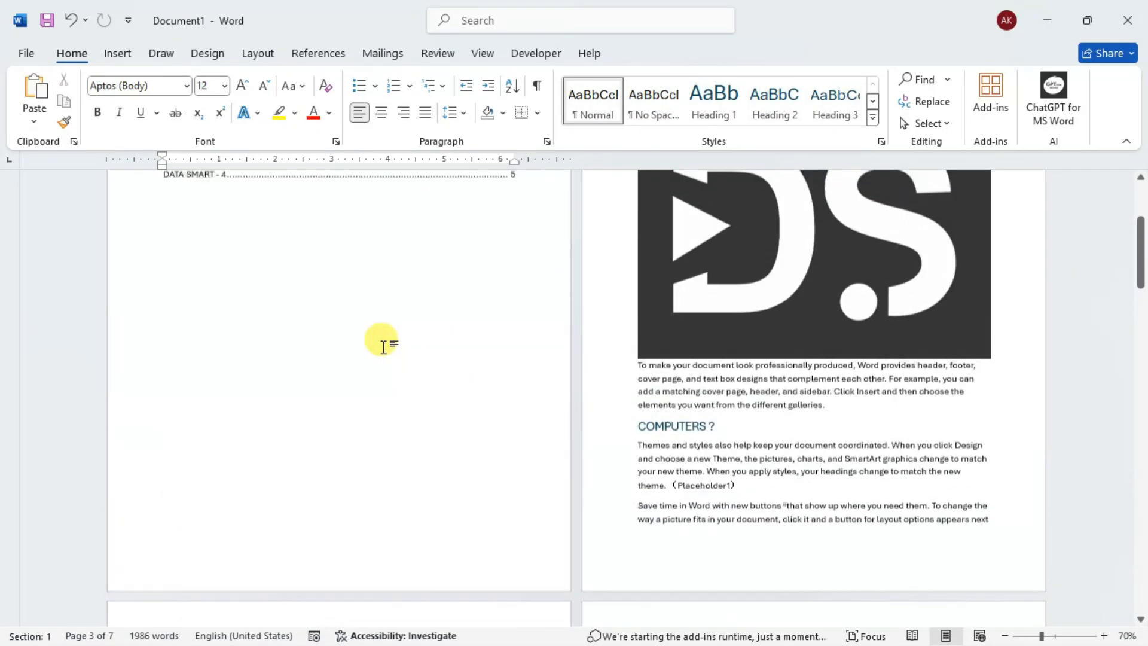
scroll(383, 346, "up", 7)
left_click(784, 384)
left_click_drag(987, 574, 780, 420)
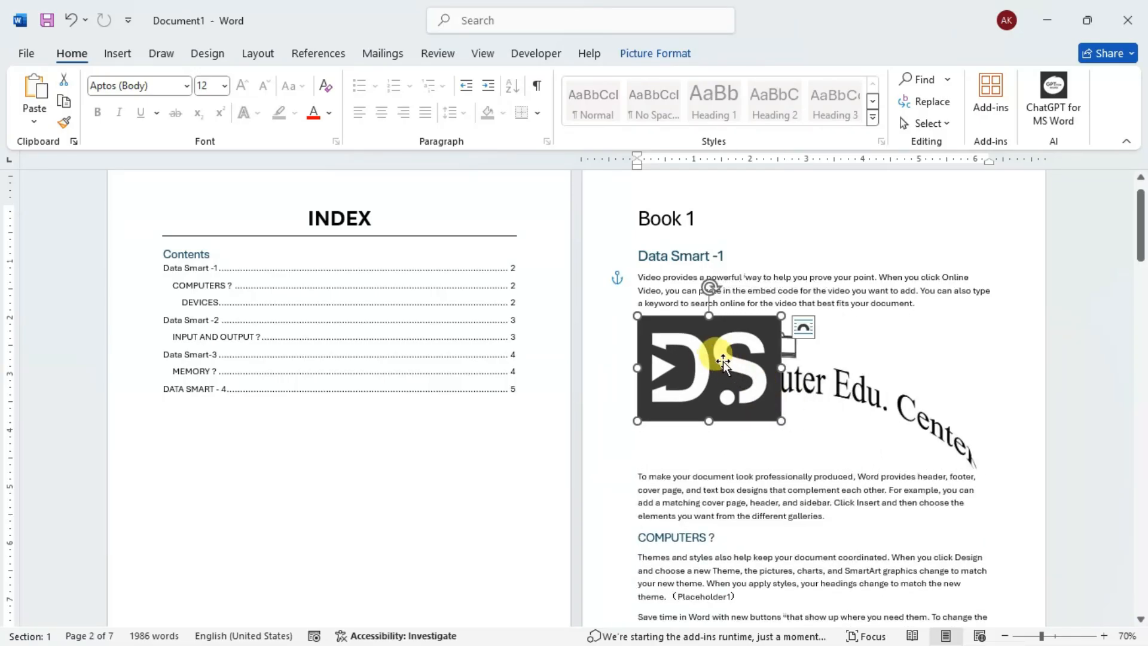
scroll(722, 361, "down", 2)
left_click_drag(687, 257, 907, 508)
- Shrink the Data Smart logo to about half its width above COMPUTERS ?, and move the D.S logo down beside that section's last two paragraphs
scroll(846, 356, "up", 2)
left_click(909, 395)
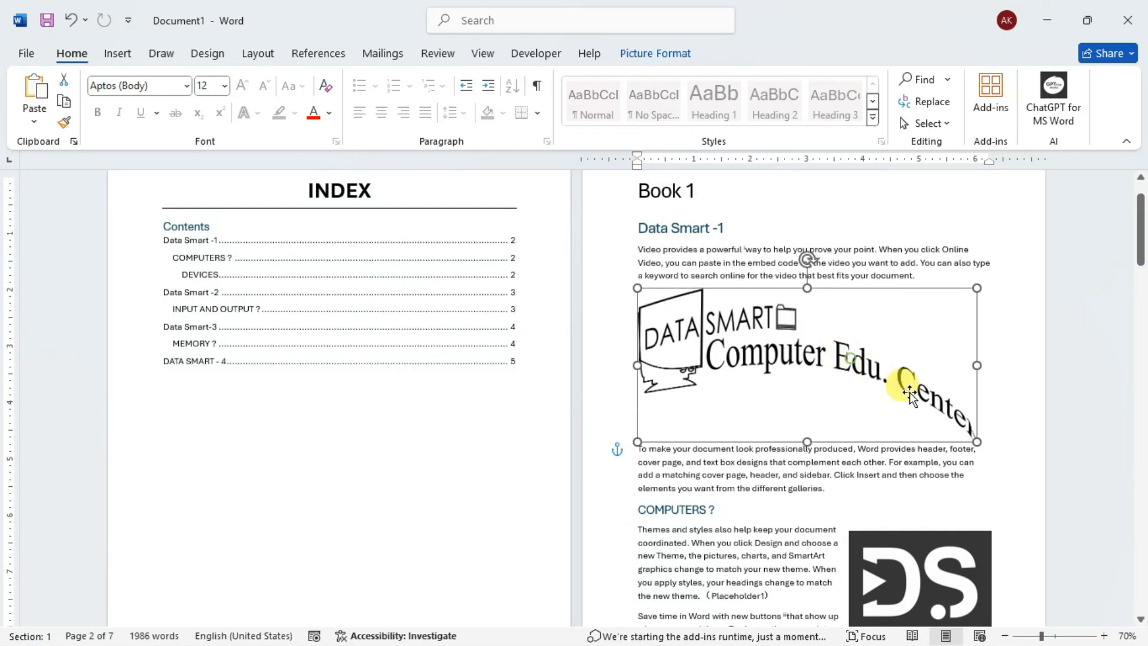
left_click_drag(975, 440, 737, 325)
scroll(885, 400, "down", 1)
left_click_drag(884, 399, 920, 486)
left_click(873, 385)
scroll(879, 388, "up", 2)
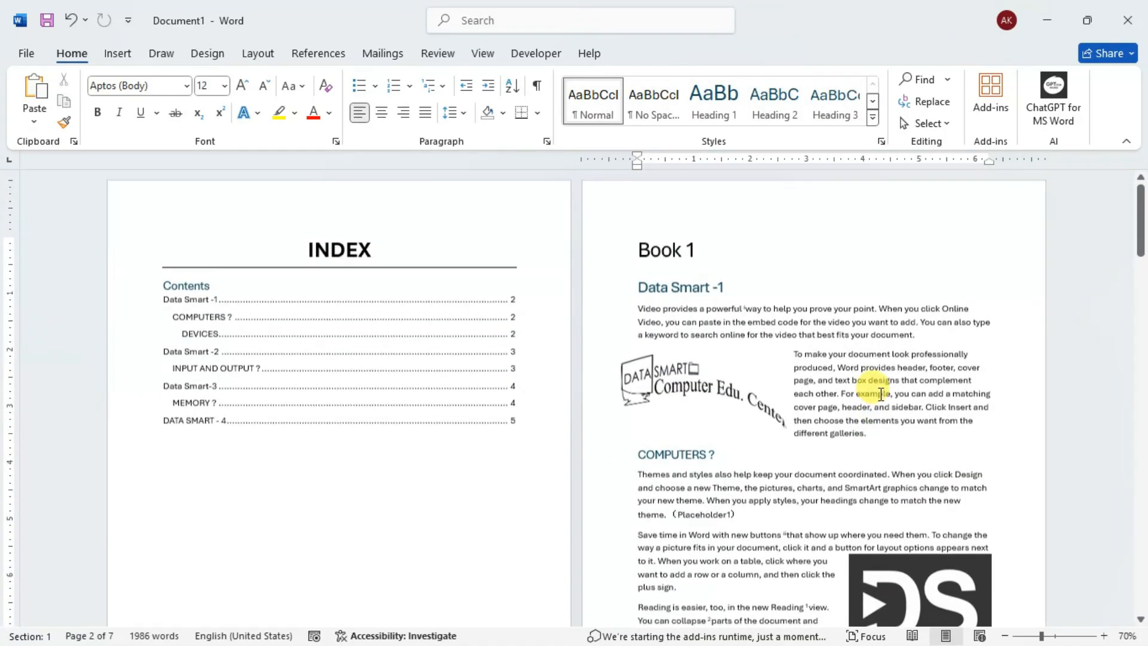
- Start a caption for the Data Smart Computer Edu. Center logo and enter its text as Figure 1.1 LOGO DS
left_click(1103, 636)
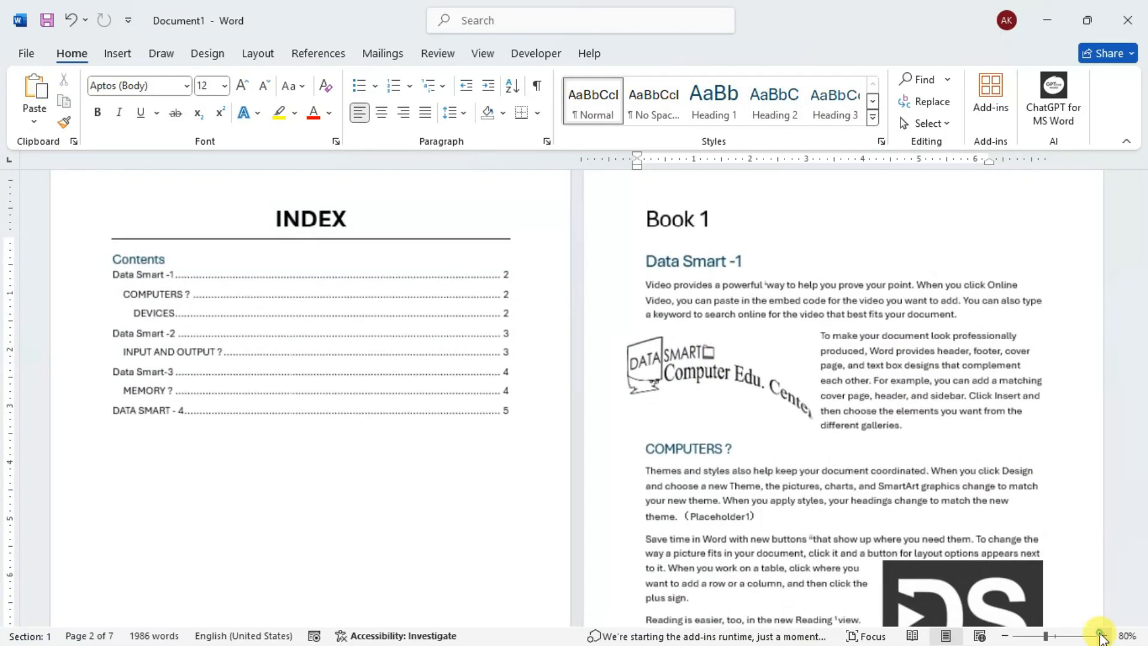
left_click(1102, 636)
left_click(1103, 636)
scroll(777, 398, "up", 3)
scroll(763, 384, "down", 3)
left_click(409, 302)
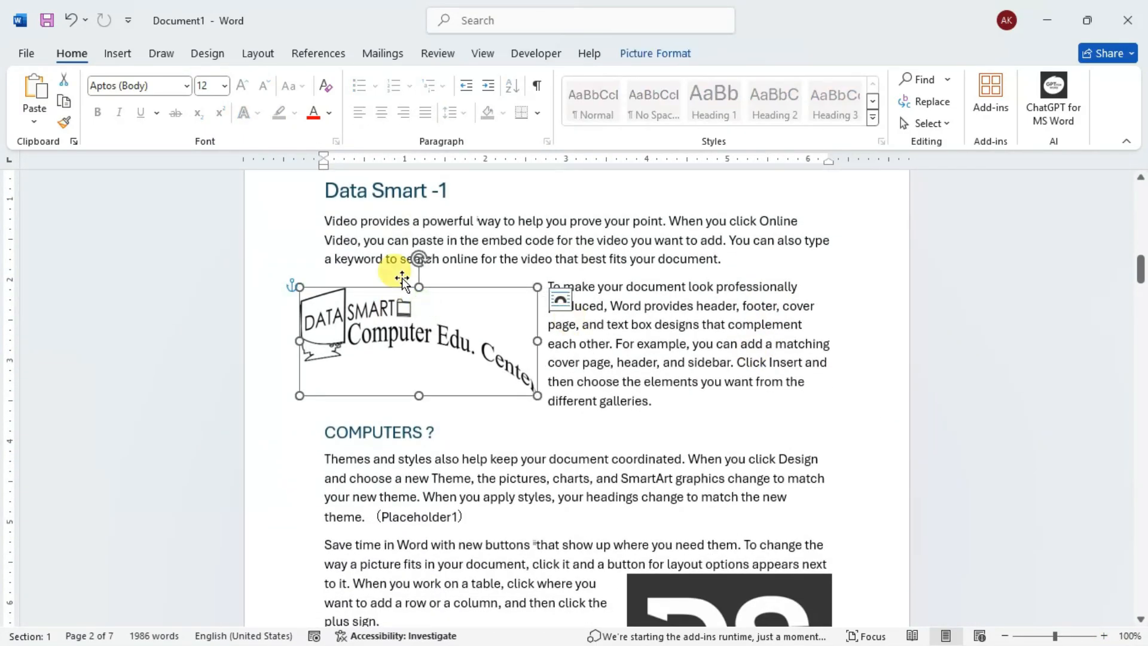
left_click(1103, 636)
left_click(1104, 635)
left_click(1103, 636)
left_click(1103, 636)
left_click(1104, 635)
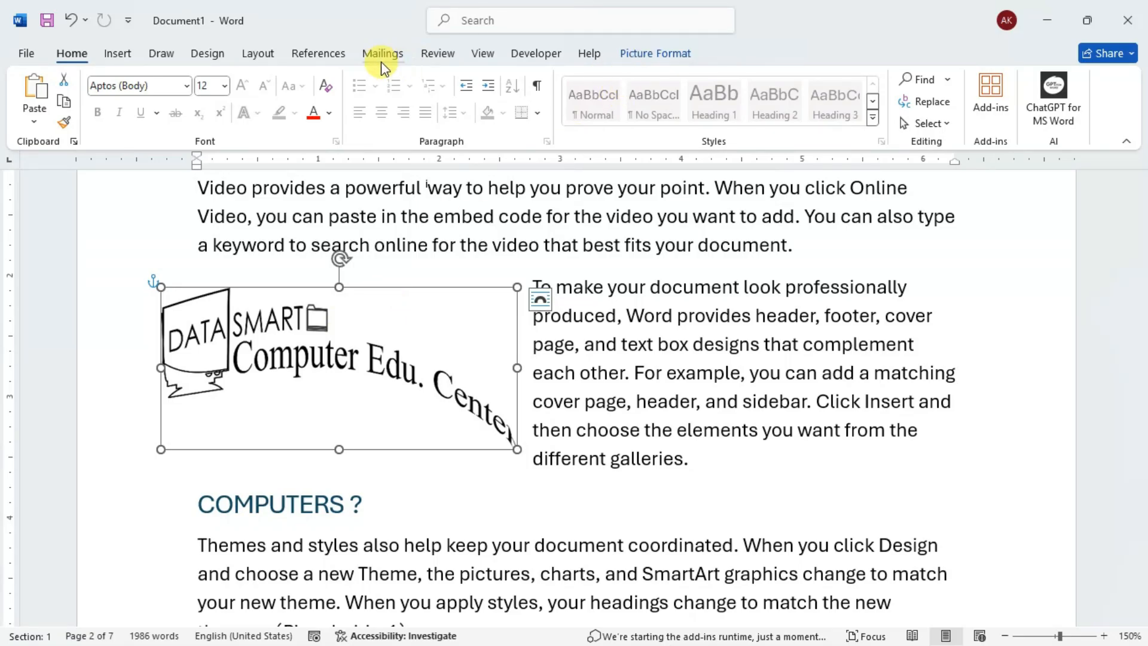
left_click(318, 53)
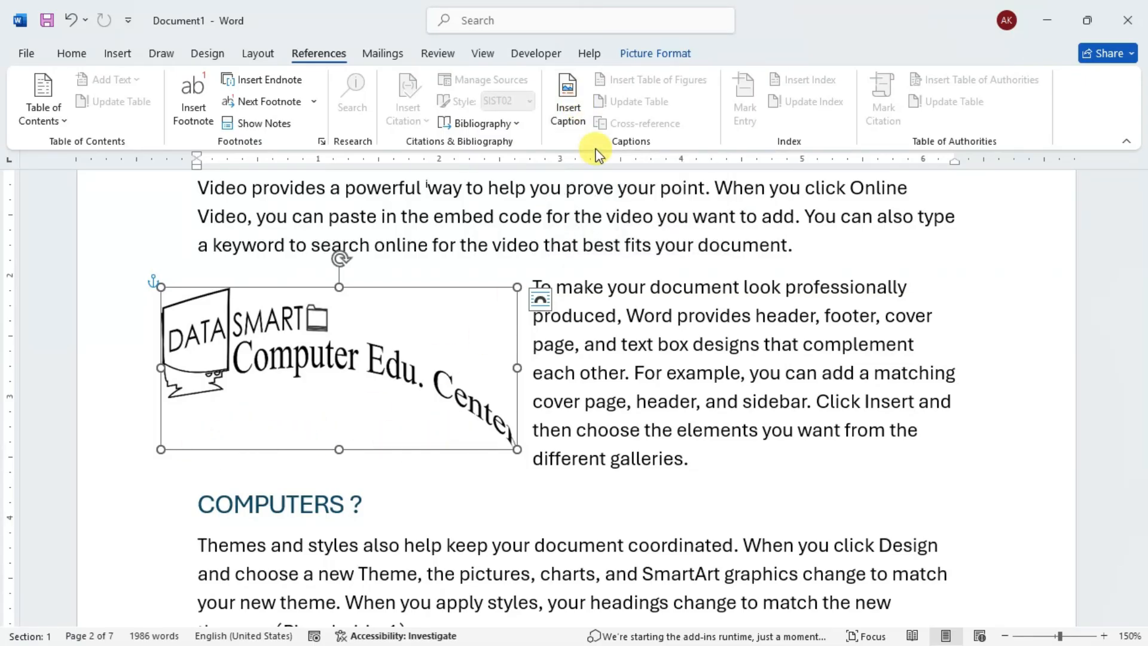
left_click(568, 96)
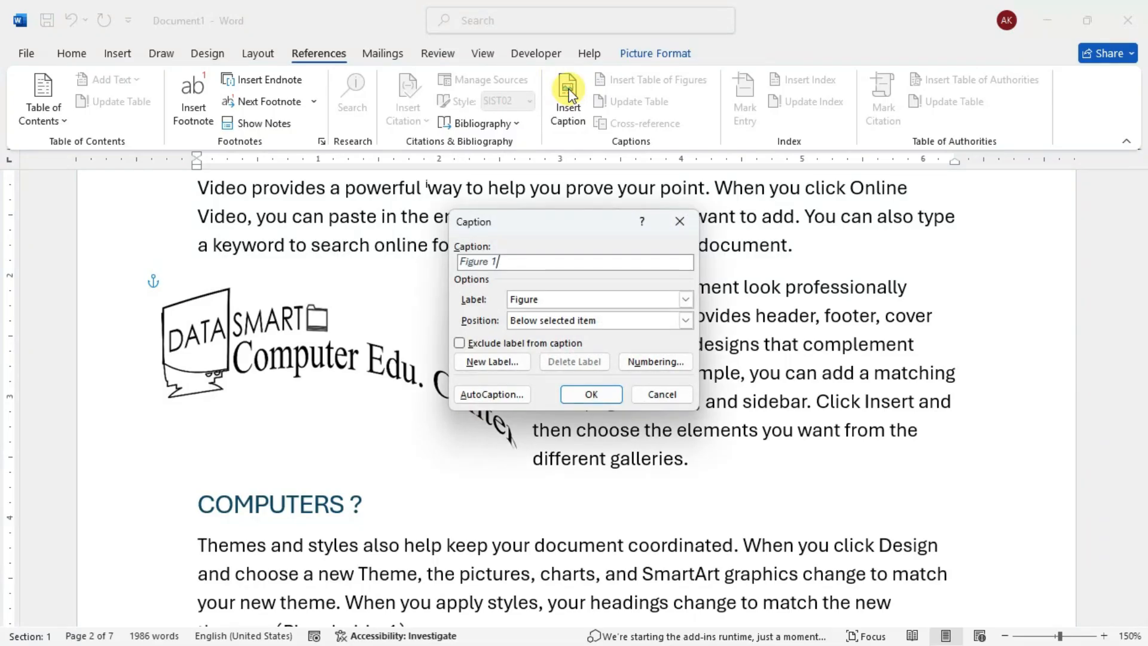
left_click(513, 262)
type(".1 LOGO DS")
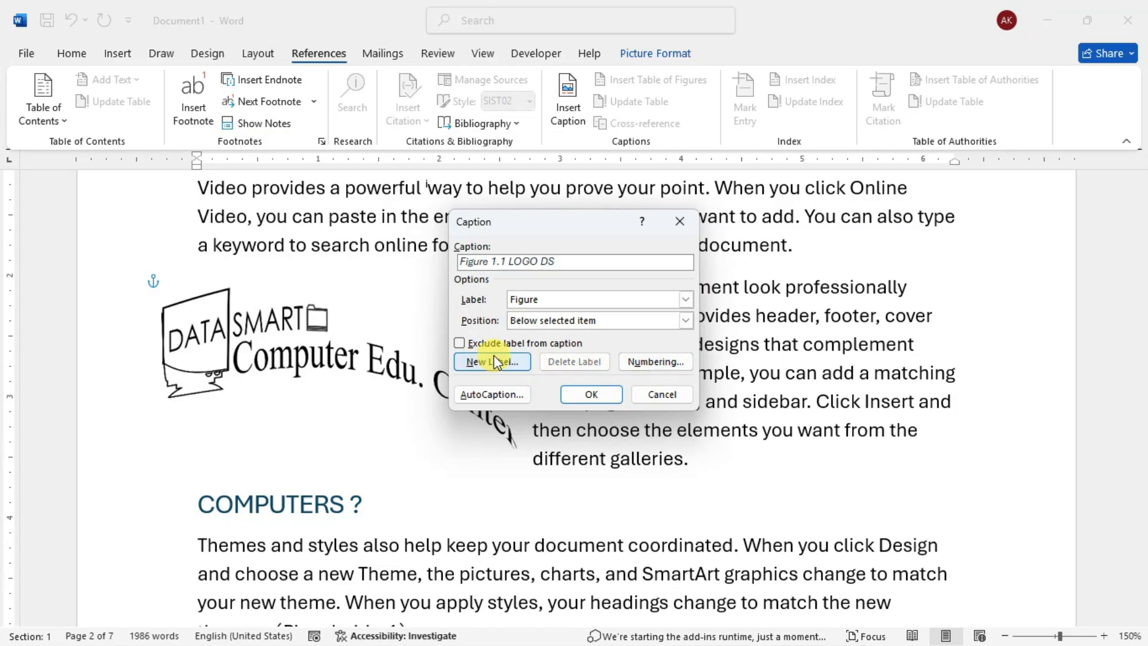
- Review the caption label choices, keep Figure, and insert the caption below the Data Smart logo
left_click(685, 299)
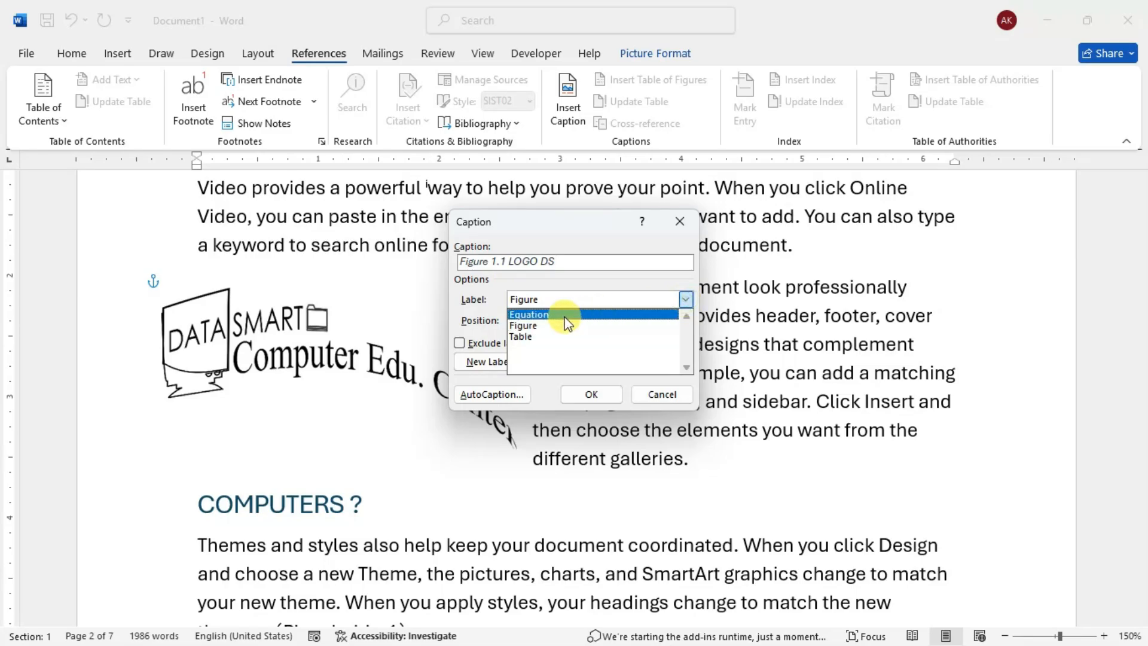
left_click(526, 327)
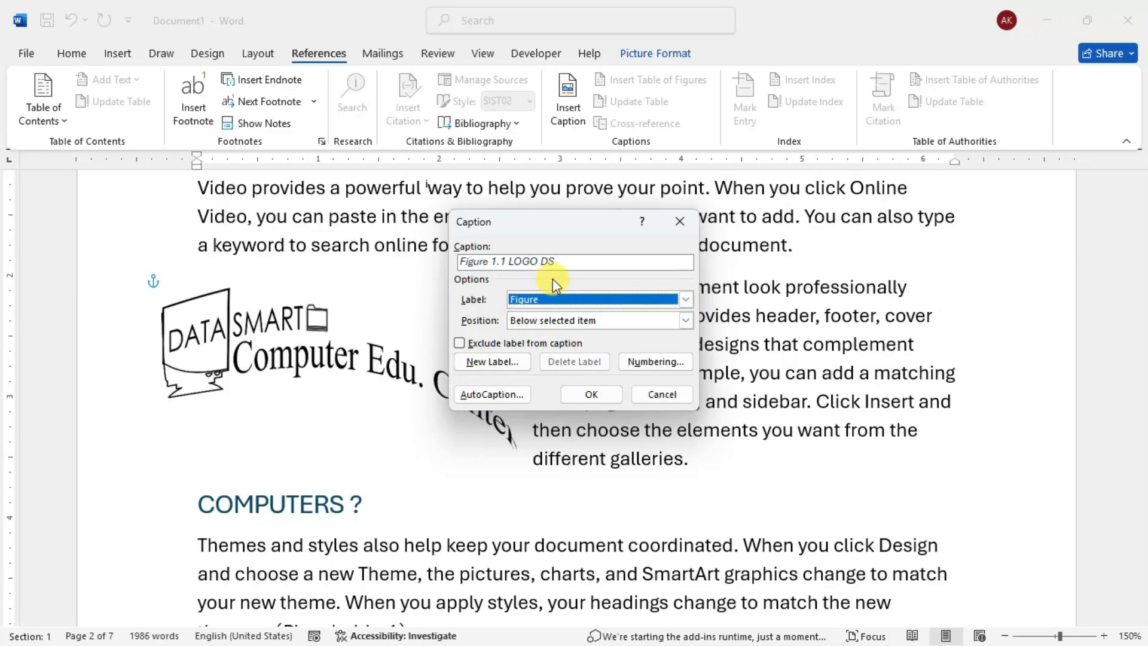
left_click(529, 299)
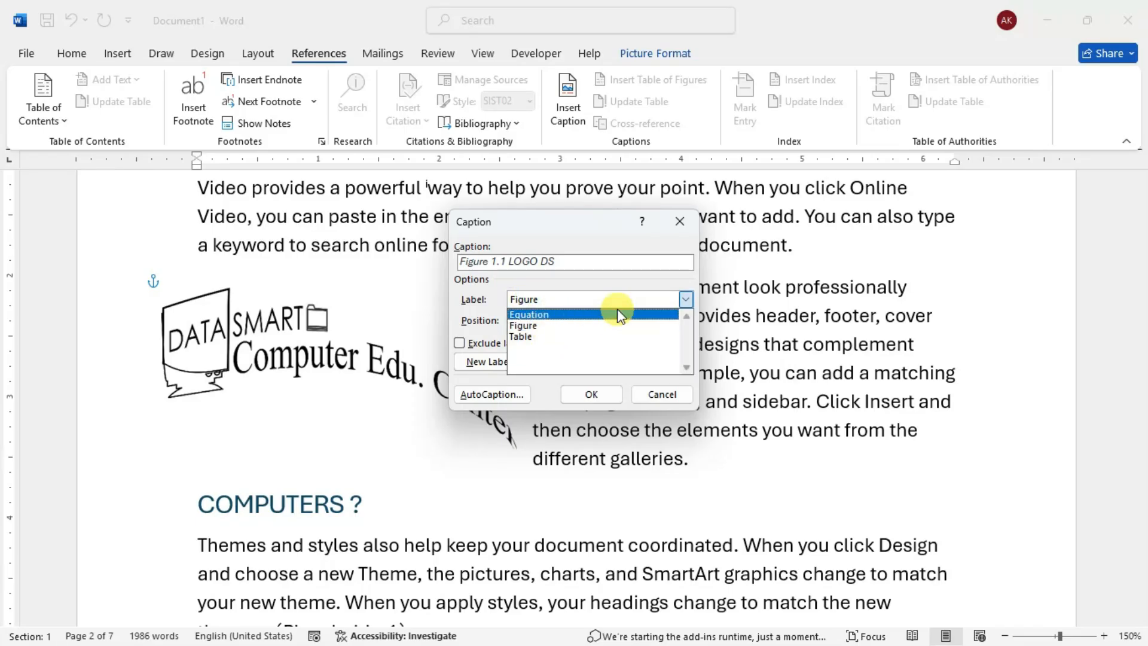
left_click(685, 300)
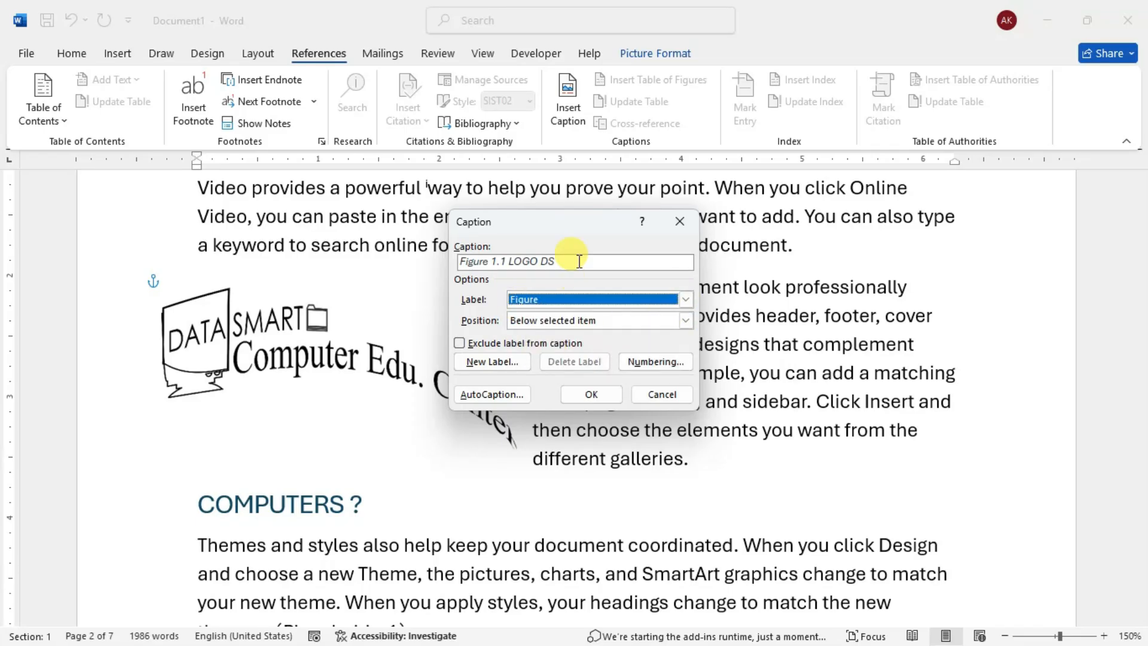
left_click(584, 393)
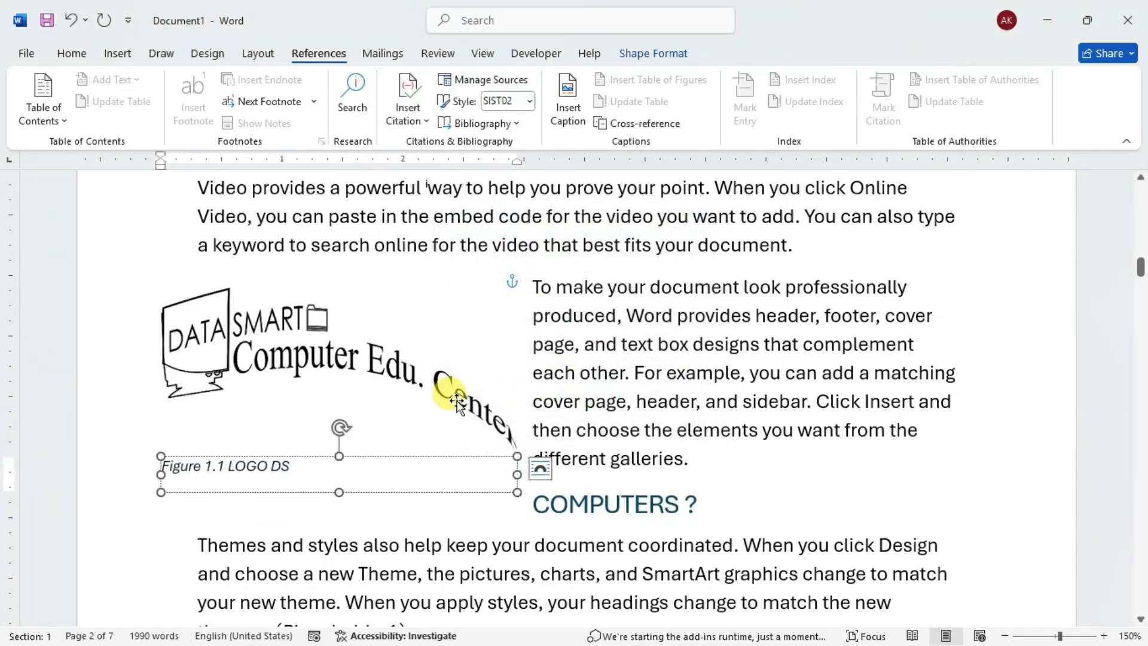
left_click(590, 308)
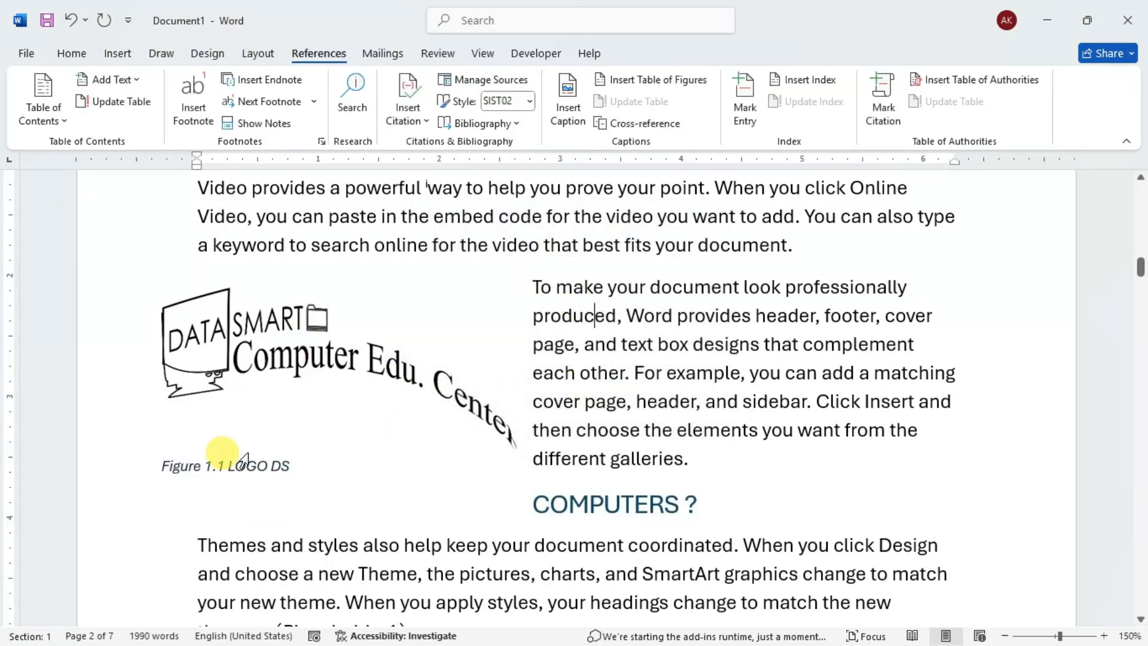
left_click(271, 394)
left_click(644, 321)
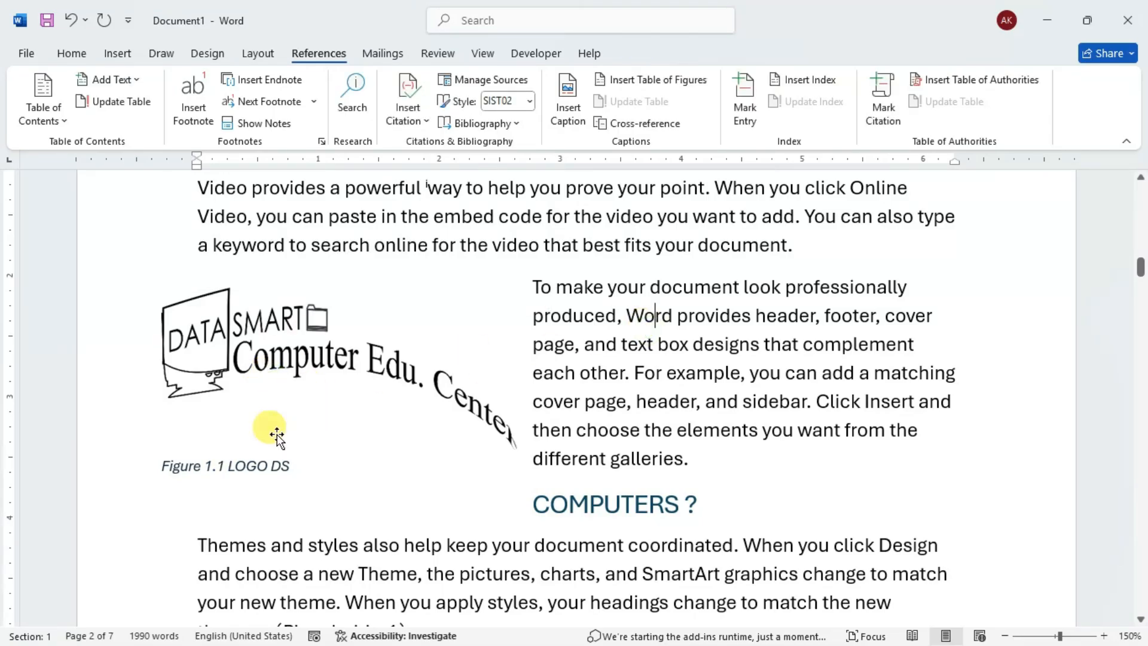
- Start a caption for the D.S logo beside the section's last two paragraphs and number it Figure 2.1
scroll(584, 341, "down", 6)
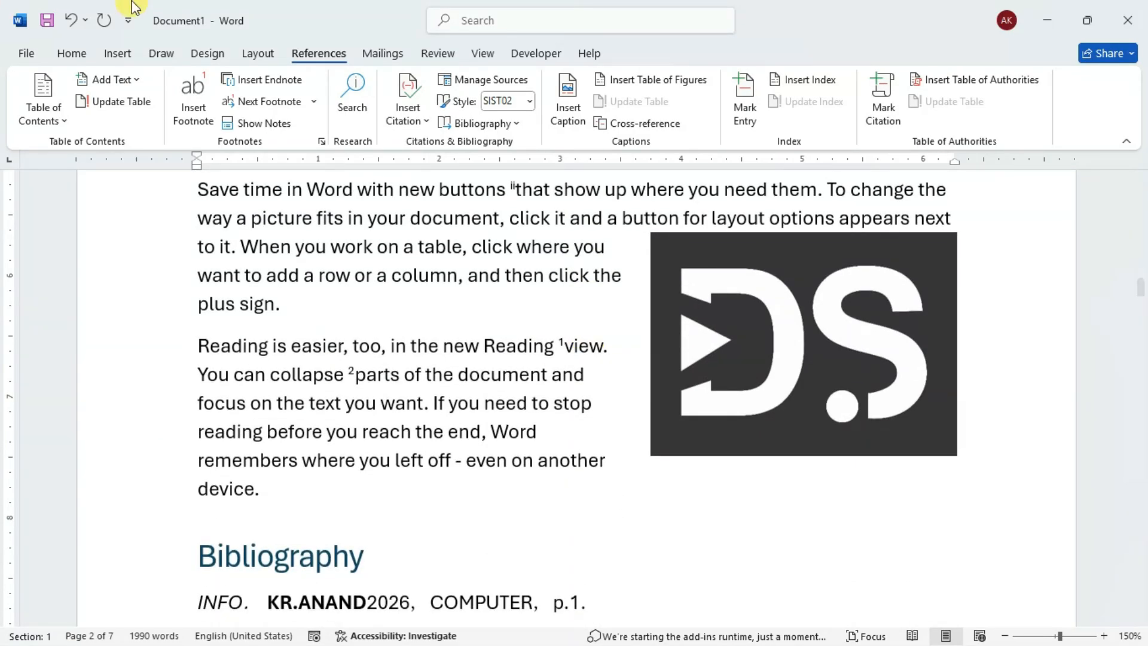
left_click(839, 291)
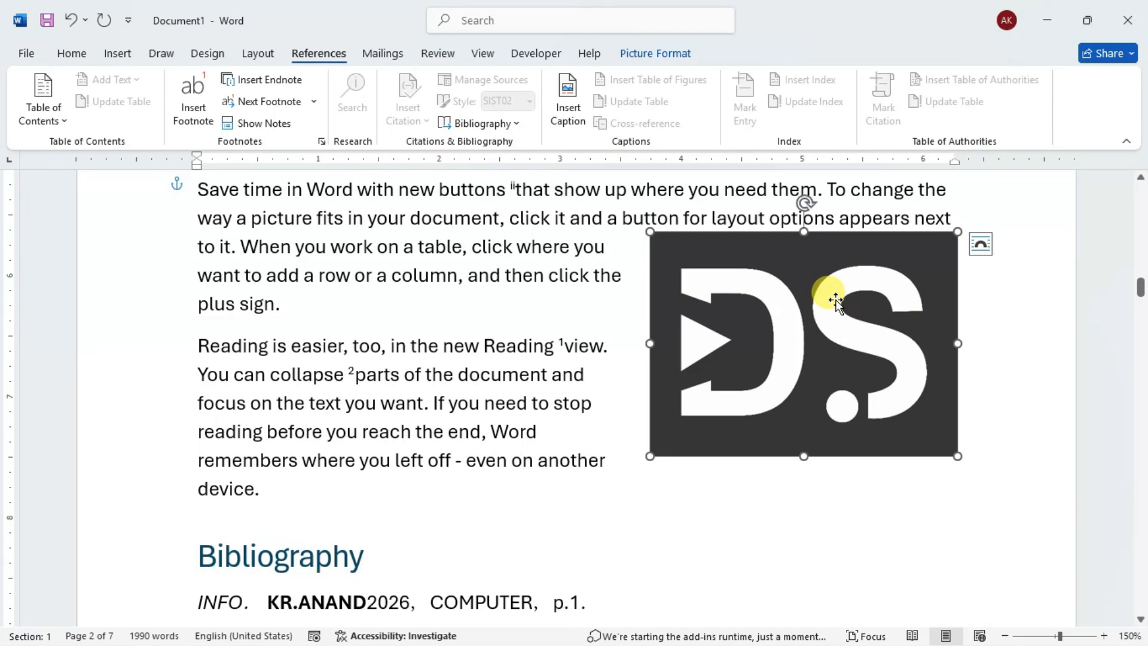
left_click(577, 116)
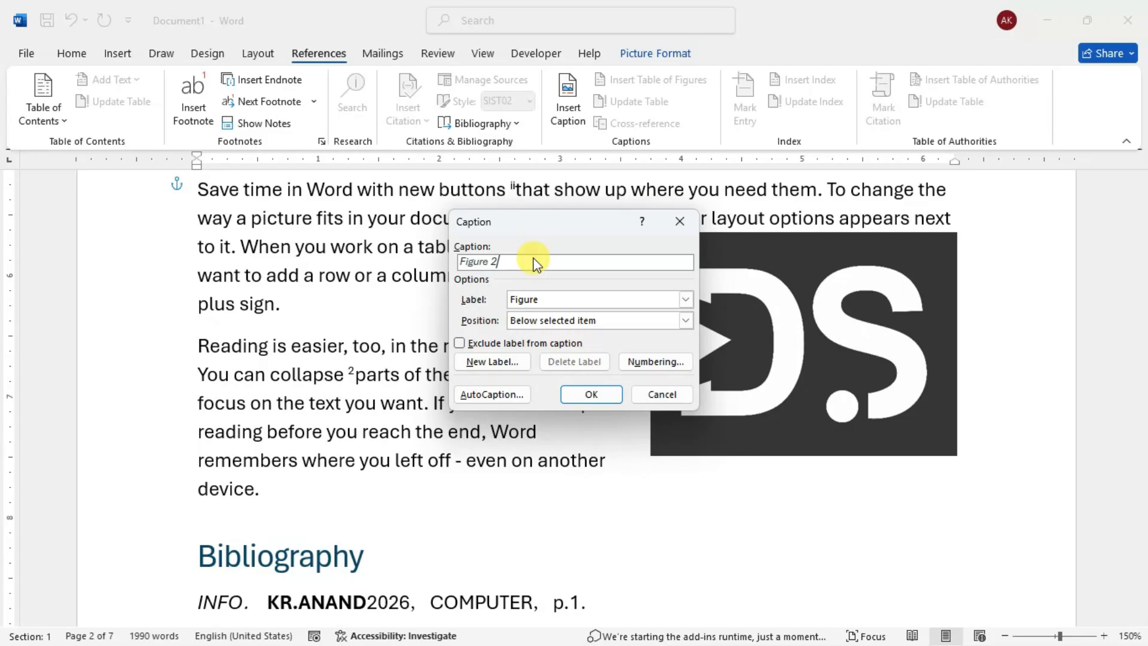
type(".1")
- Include the chapter number in the caption numbering, with chapters starting at Heading 1 and a hyphen separator
left_click(654, 364)
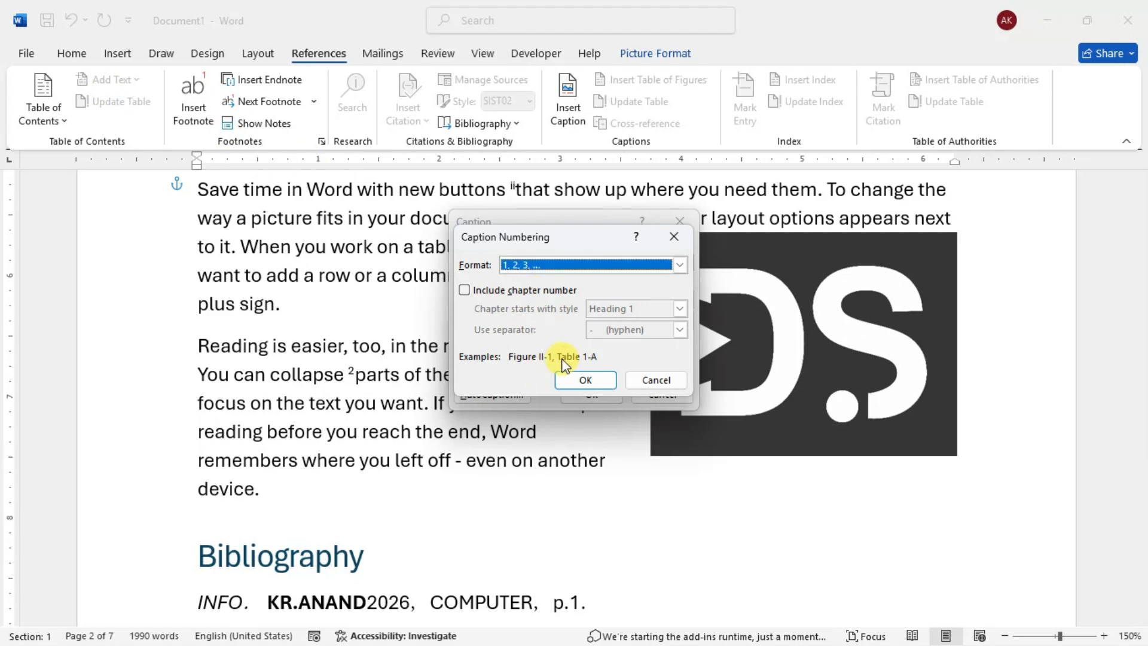
left_click(465, 290)
left_click(680, 308)
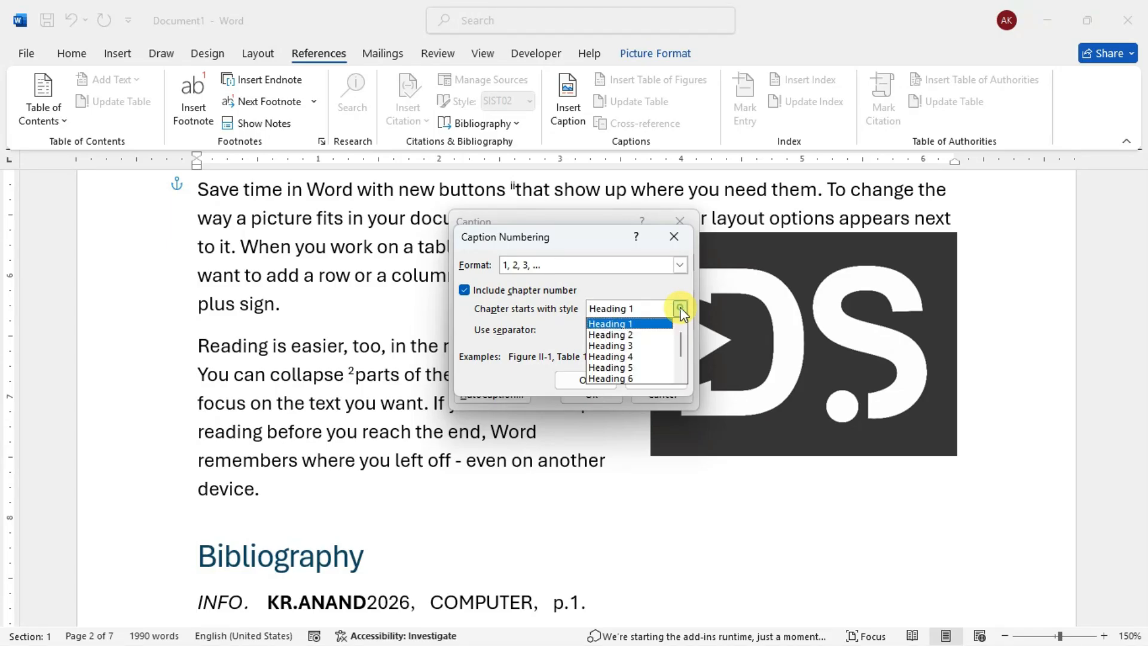
left_click(681, 308)
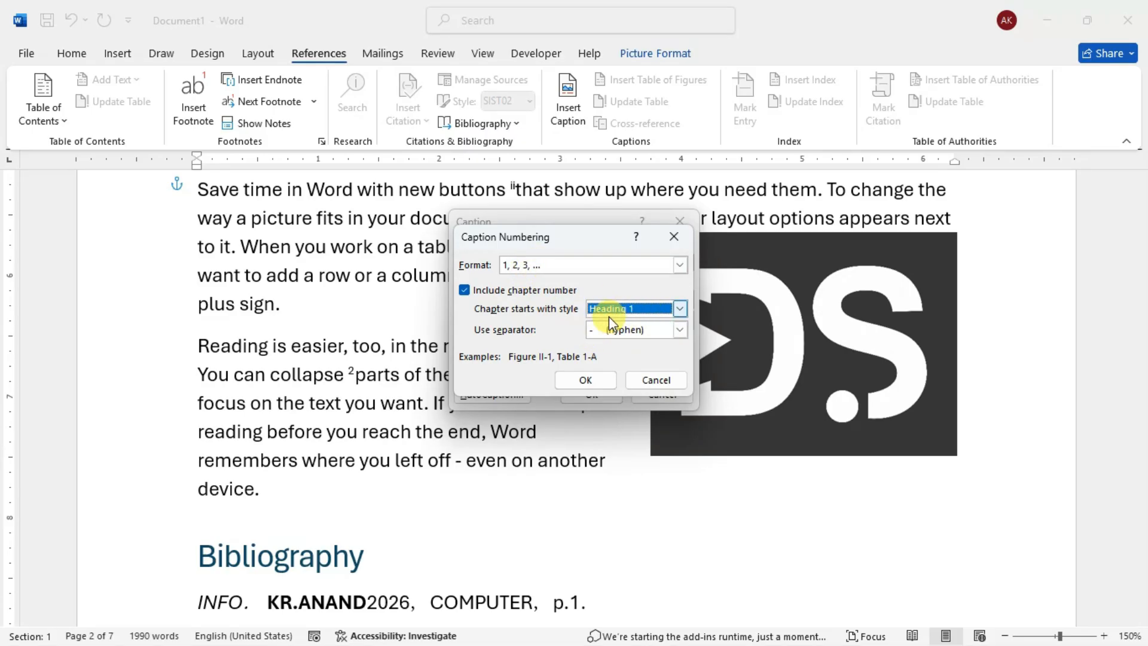
left_click(585, 380)
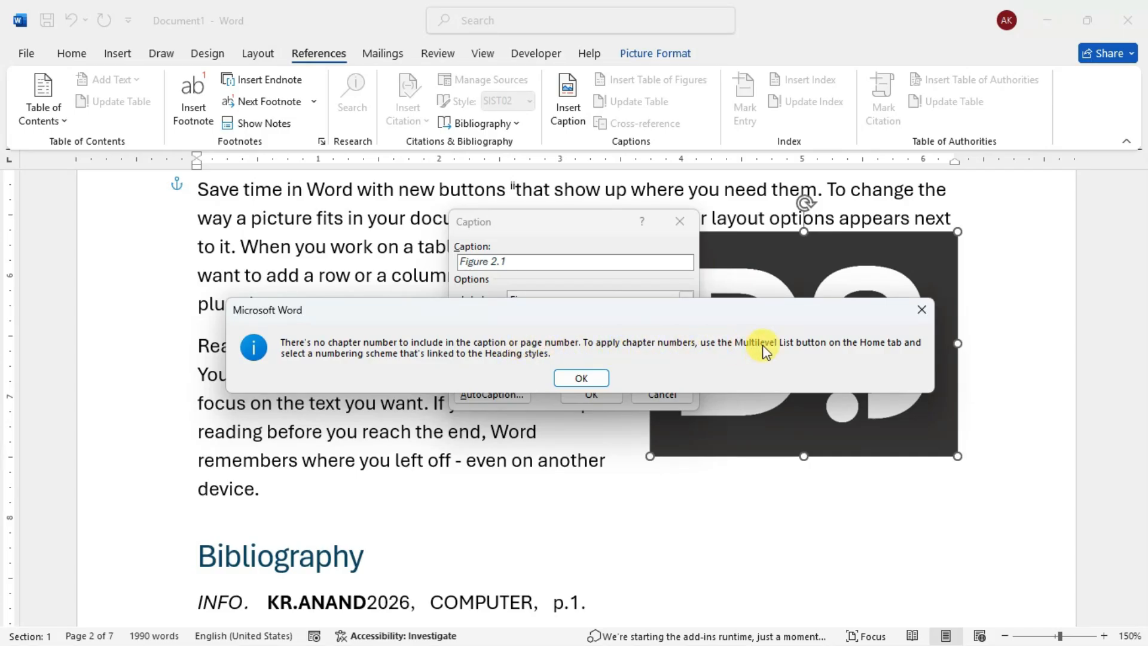
- Complete the caption as Figure 1-2.1 DS LOGO FOR COMPUTERS and insert it below the D.S logo
left_click(578, 378)
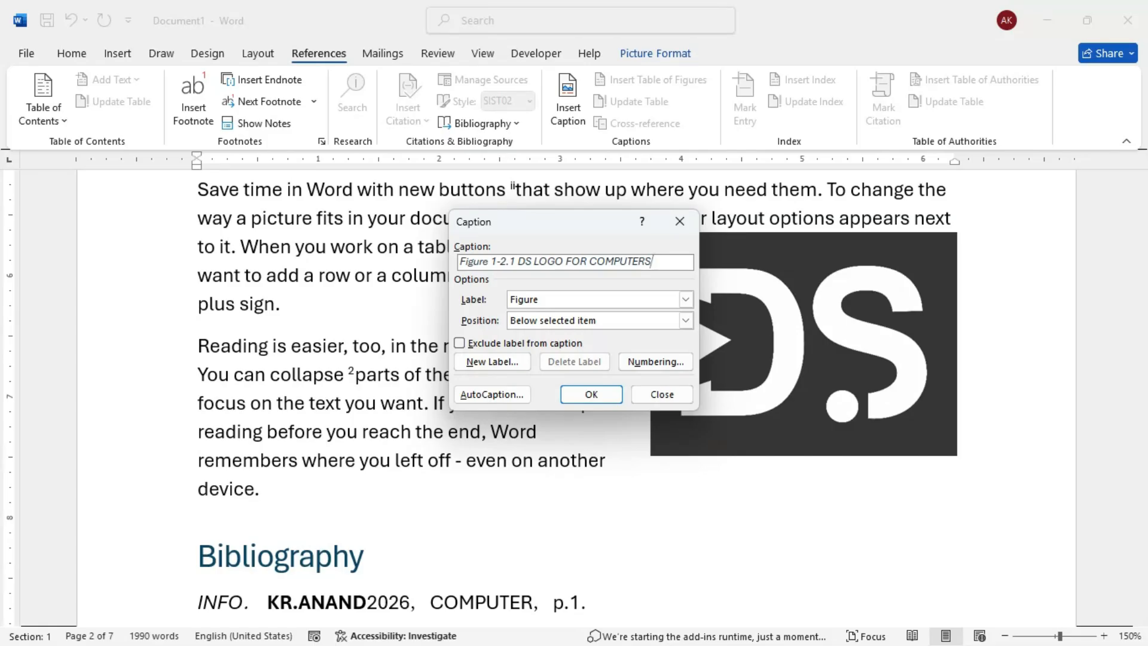
left_click(590, 392)
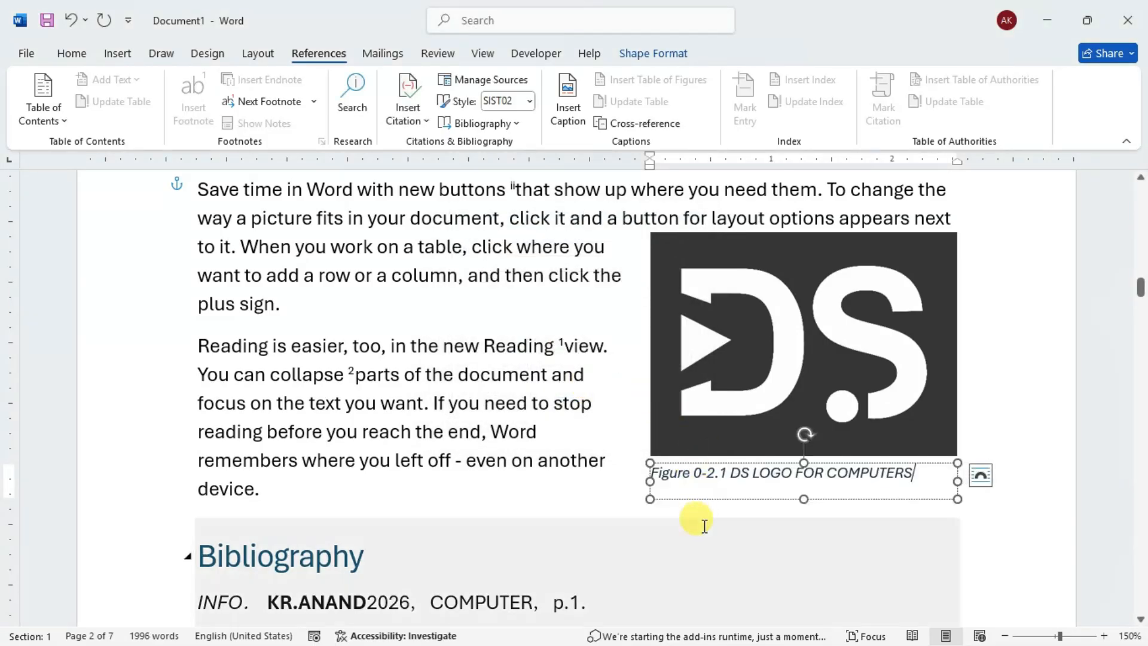
left_click(692, 519)
scroll(737, 438, "down", 12)
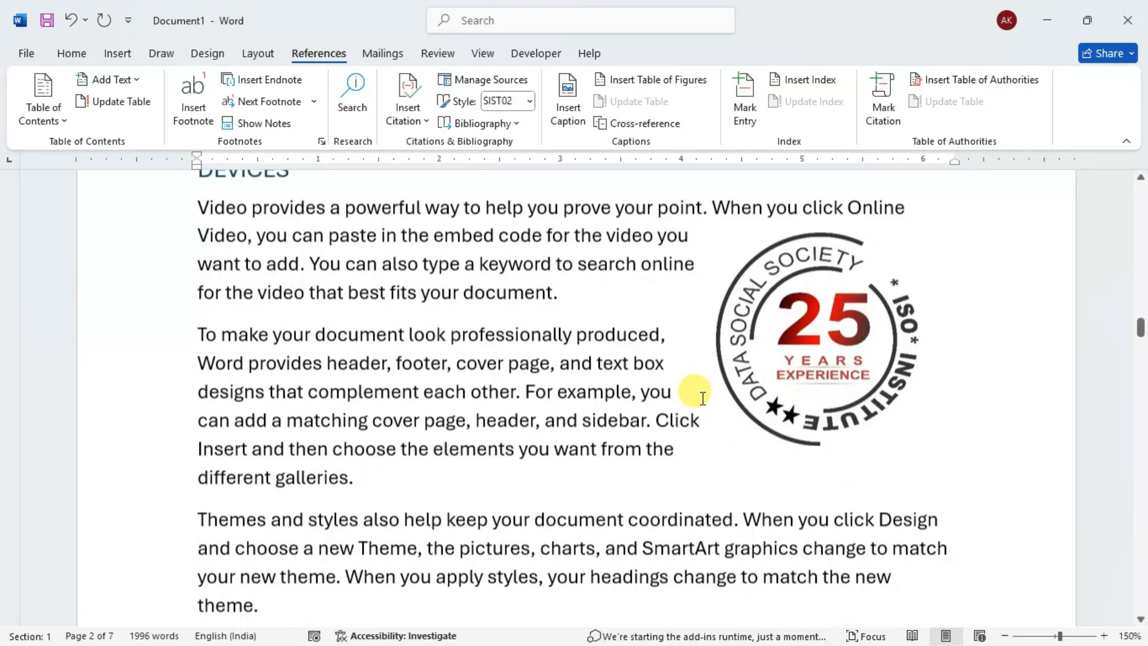
left_click(787, 348)
left_click(608, 330)
left_click(870, 257)
left_click(765, 421)
left_click(837, 293)
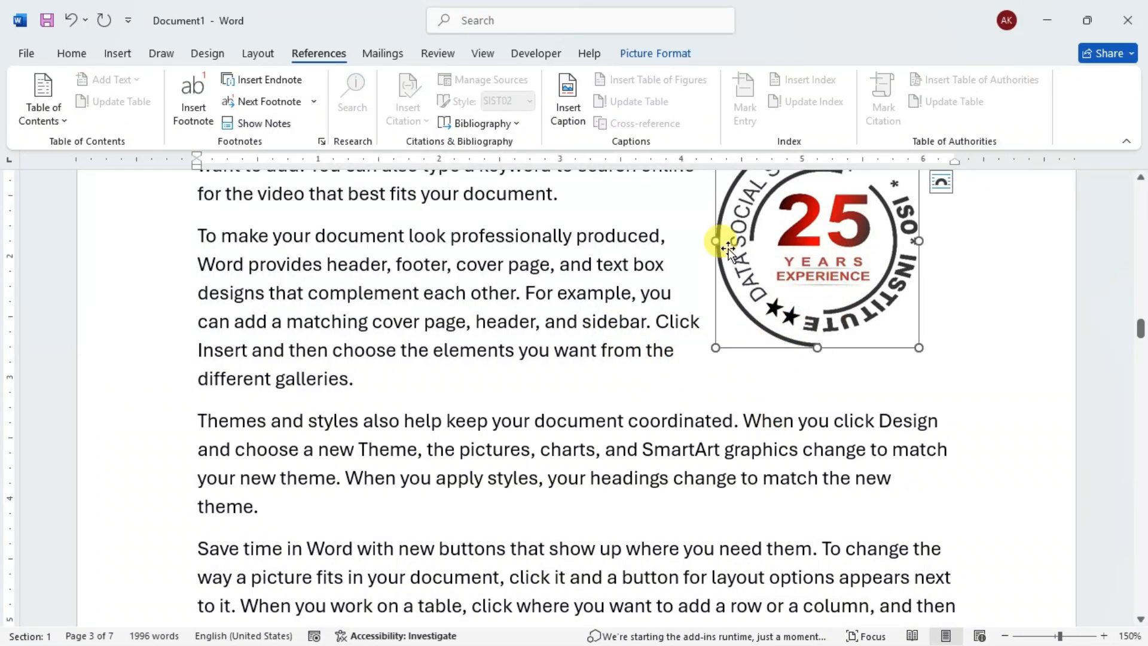
left_click(657, 265)
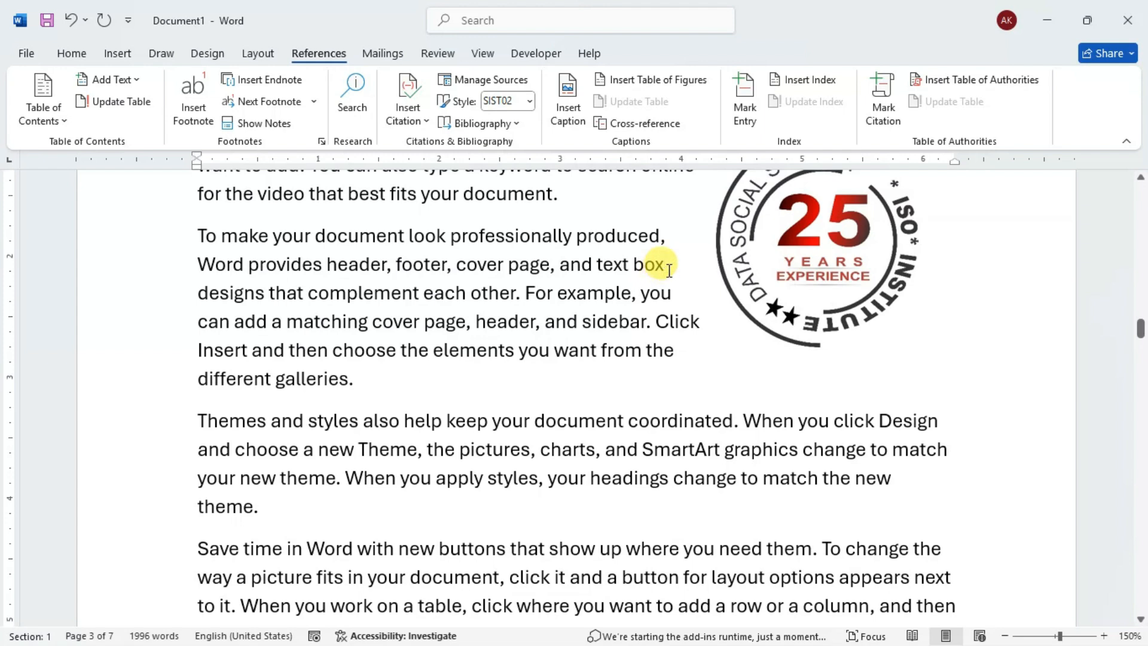
- Insert a table with five columns and four rows after the first paragraph under the Data Smart -2 heading
scroll(663, 257, "down", 3)
scroll(676, 256, "down", 1)
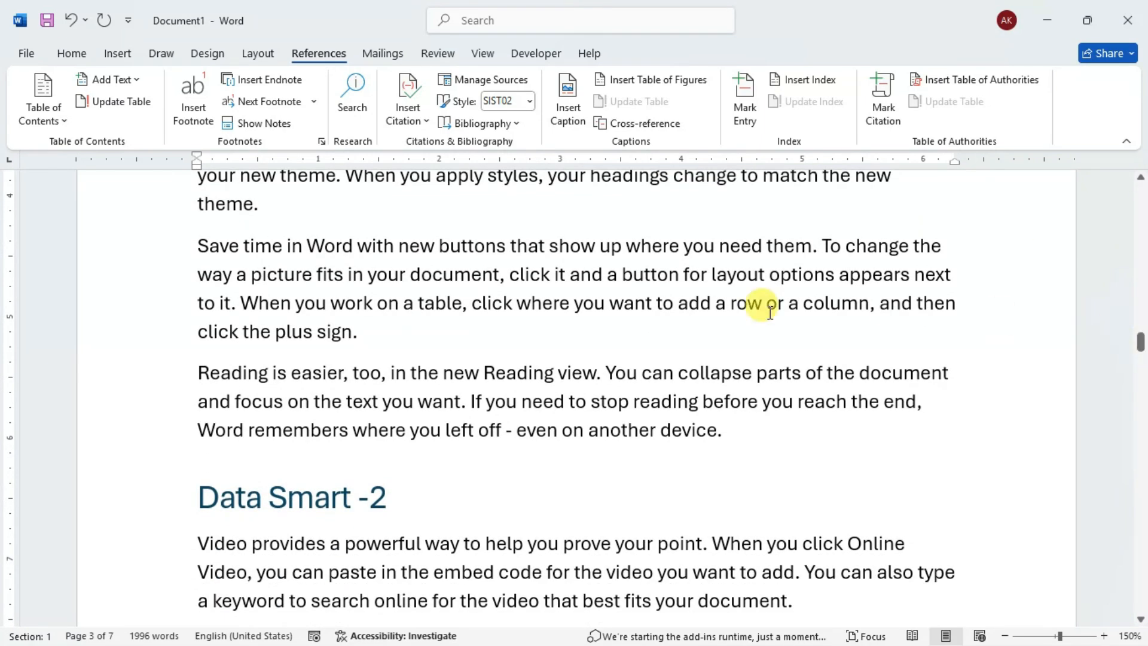
scroll(653, 341, "down", 3)
scroll(568, 329, "down", 1)
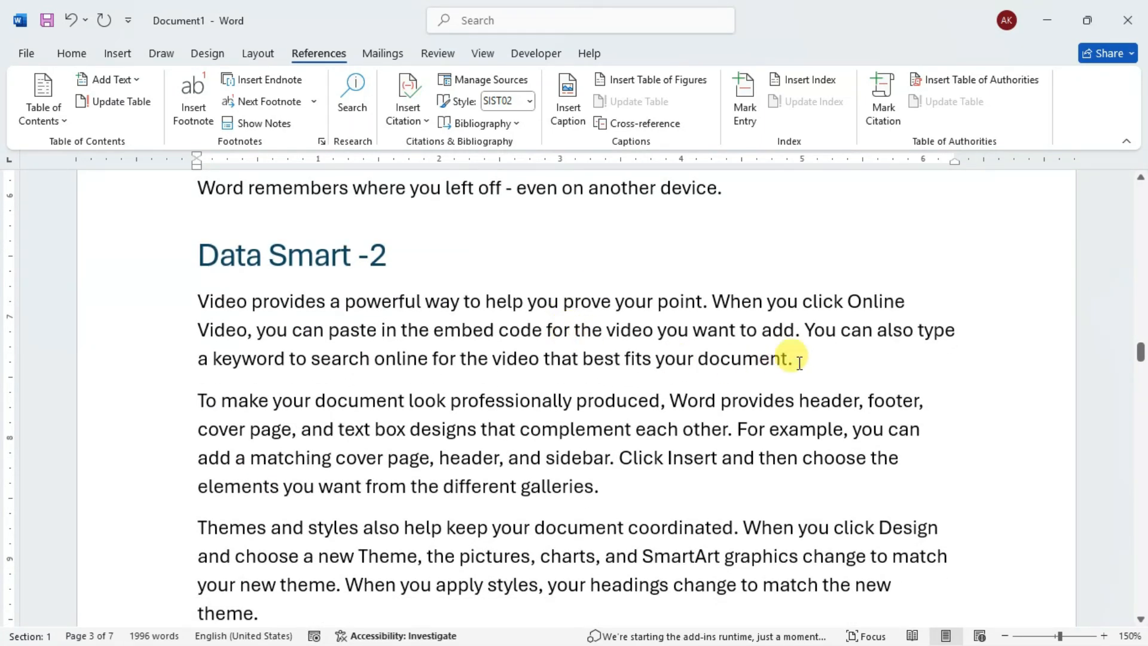
left_click(118, 53)
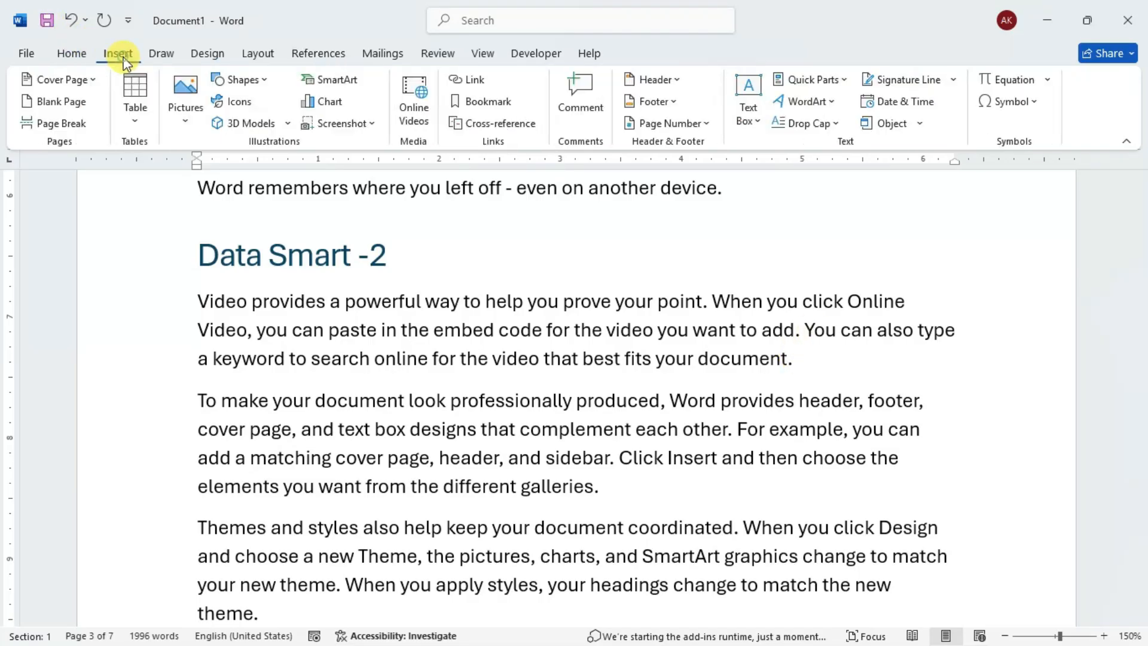
left_click(137, 106)
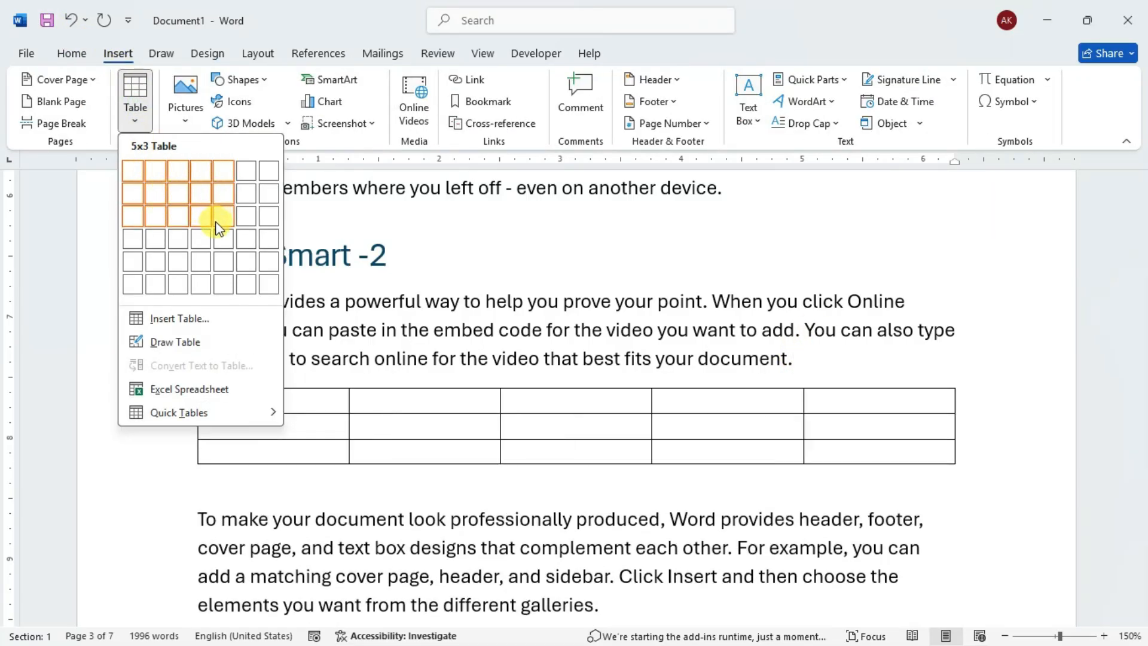
left_click(217, 237)
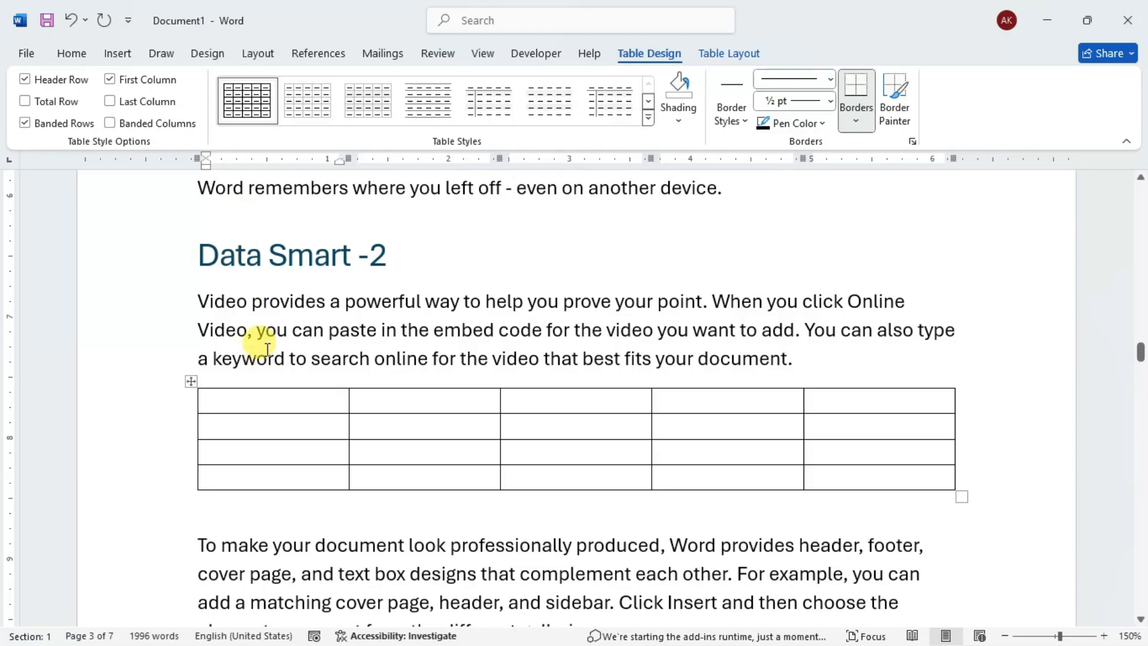
- Insert the caption Figure 1-1 TABLE below the new table under Data Smart -2
left_click(193, 381)
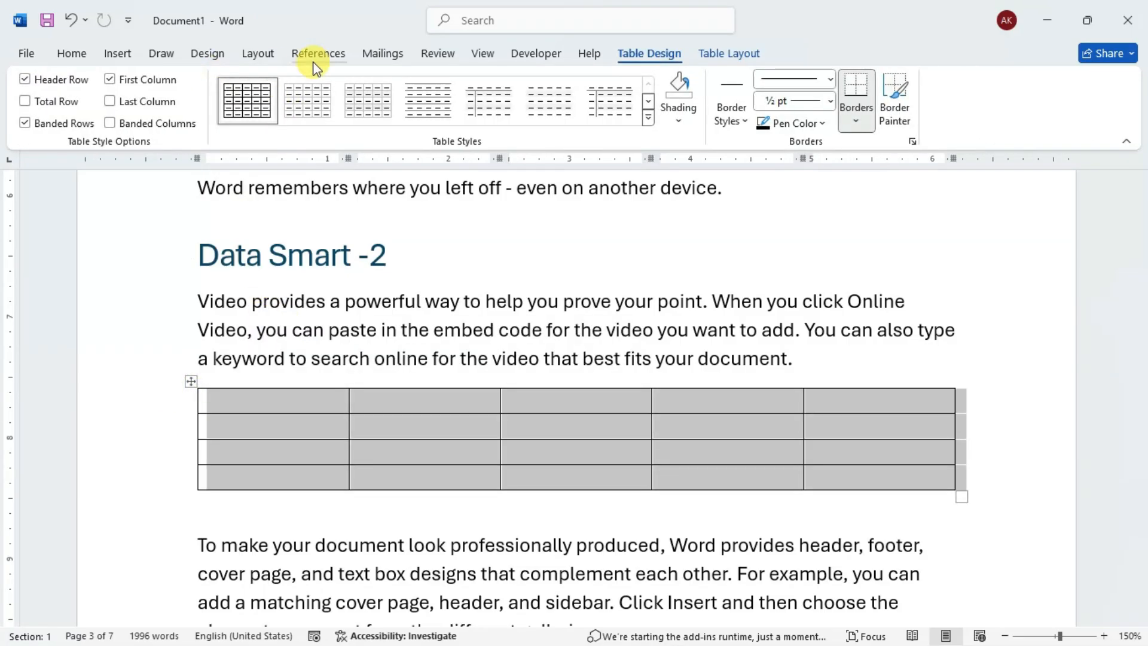
left_click(335, 55)
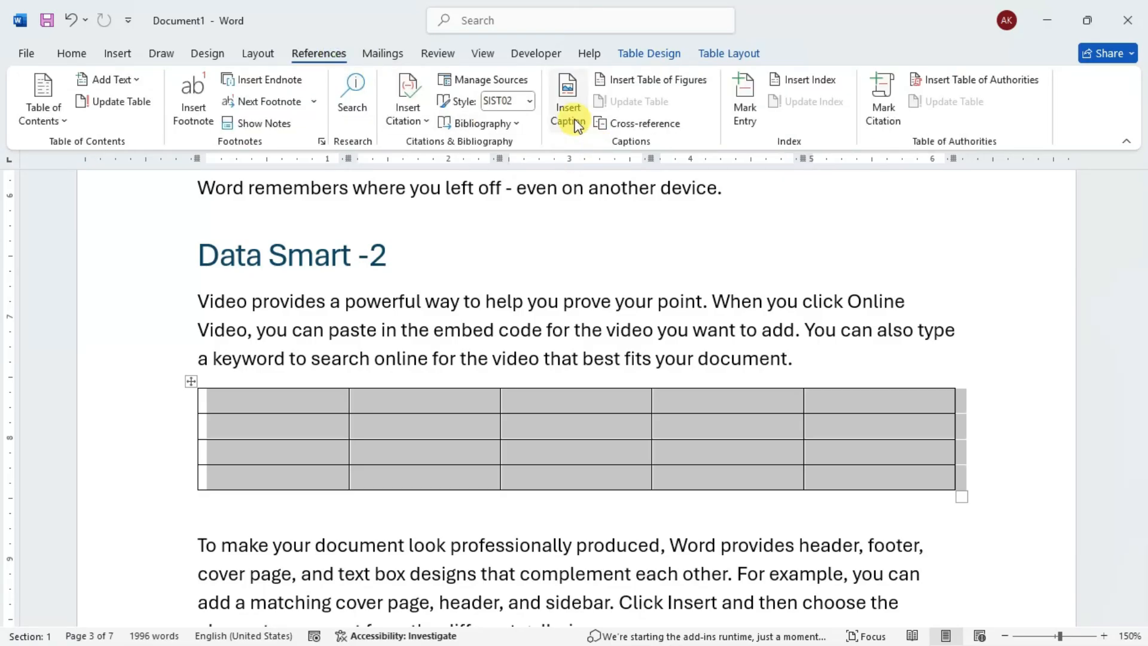
left_click(571, 120)
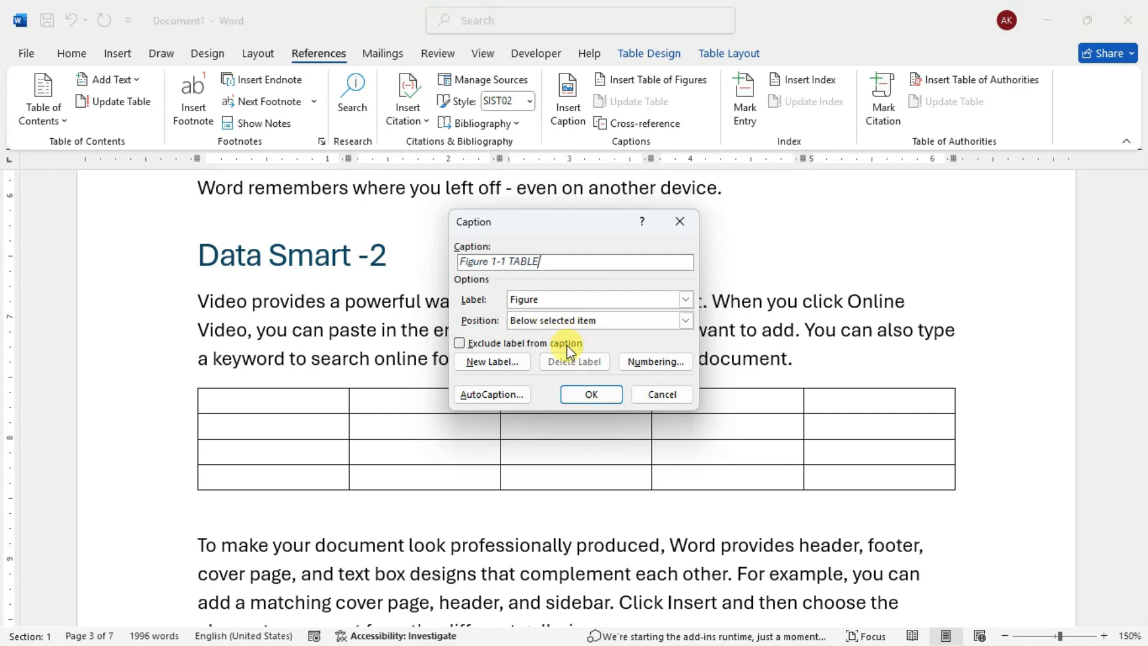
left_click(602, 397)
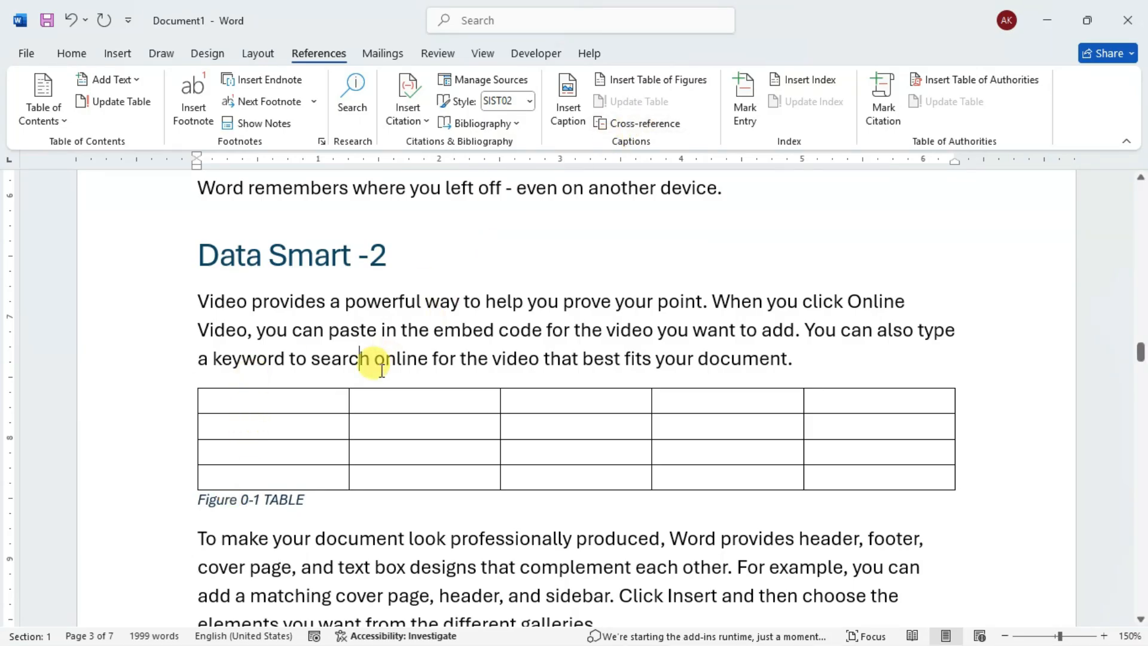
- Insert another Figure caption for the same table, positioned above the selected item and without extra text
left_click(347, 398)
left_click(190, 380)
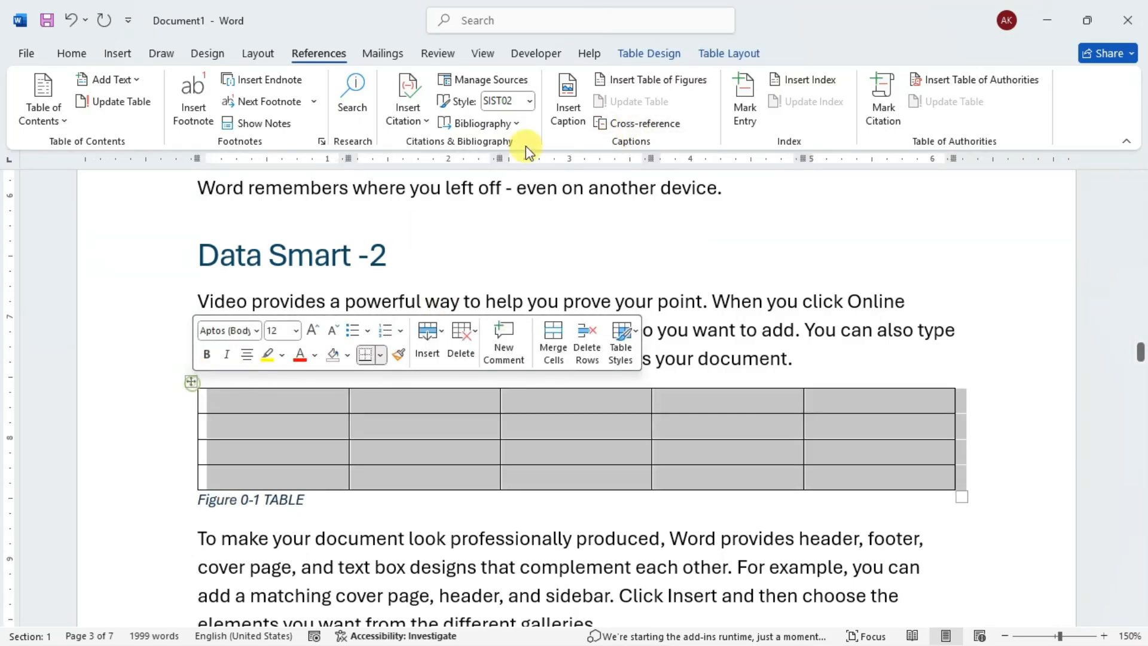
left_click(571, 113)
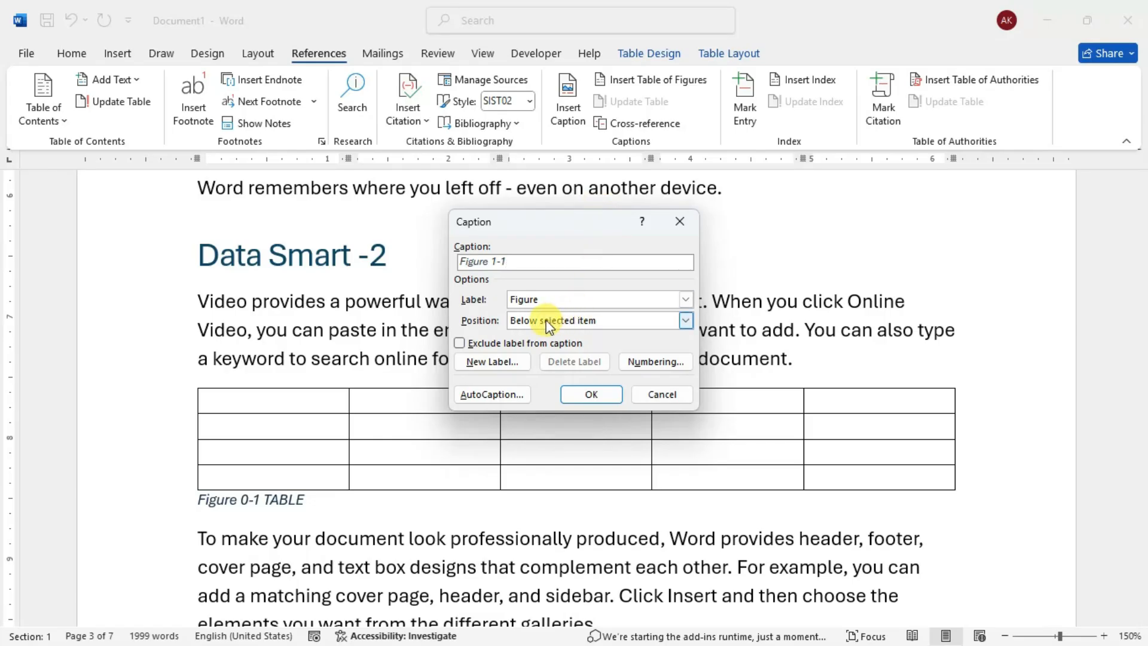
left_click(587, 321)
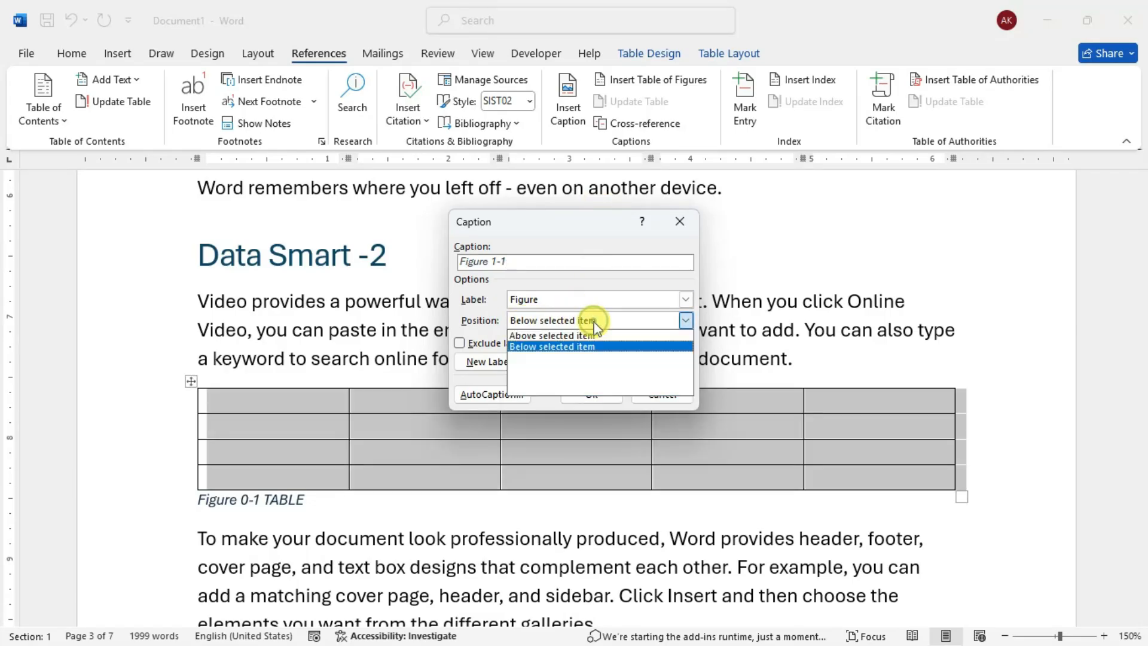
left_click(560, 334)
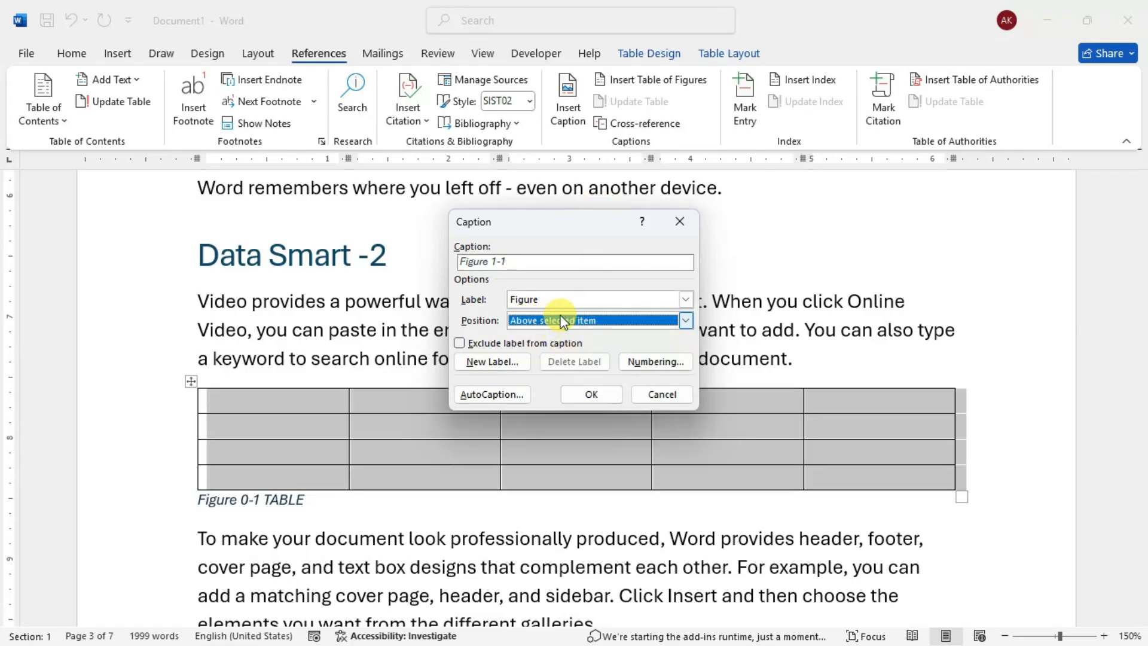
left_click(591, 394)
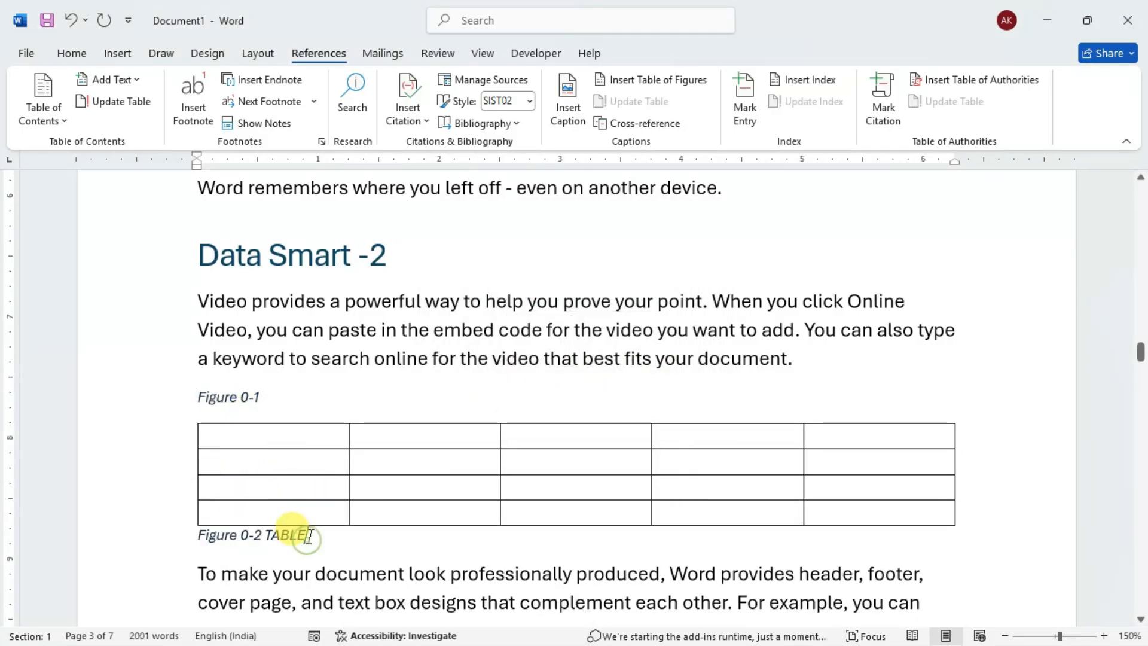
- Delete the TABLE caption below the table, keeping only the caption above it
left_click_drag(311, 535, 201, 532)
key("Delete")
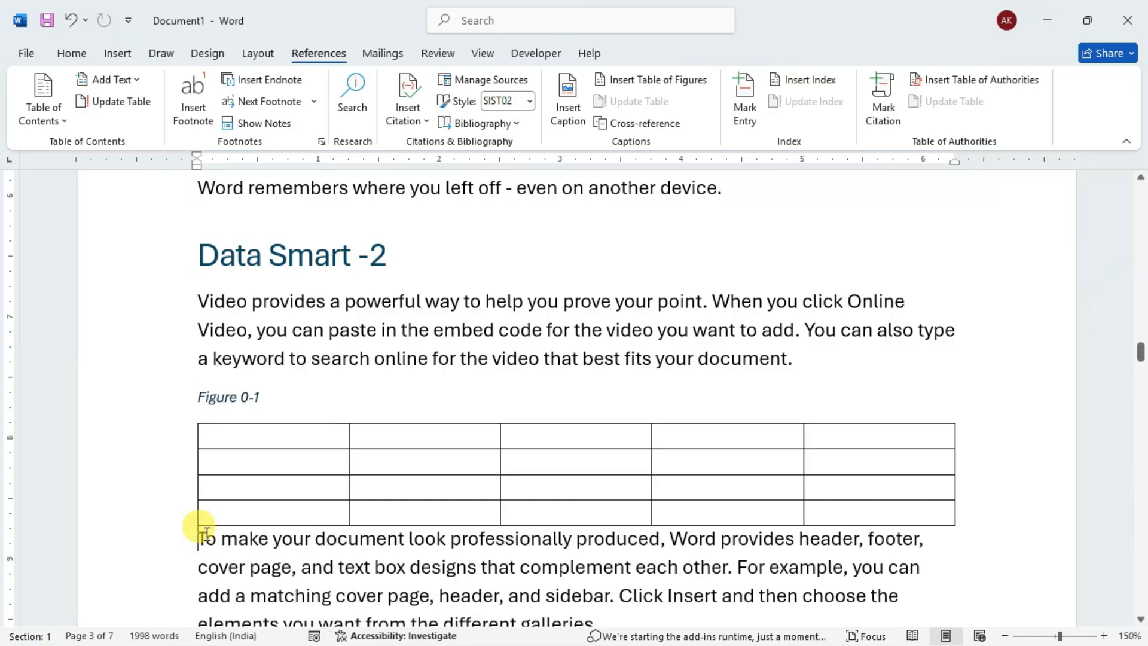
left_click(266, 481)
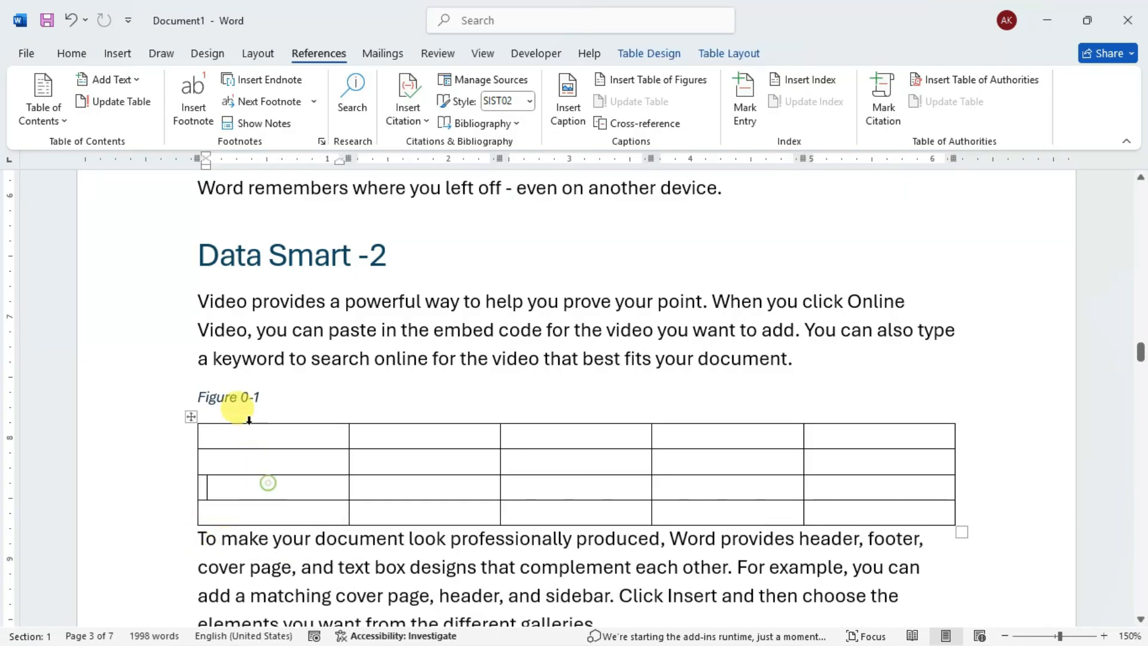
left_click(210, 419)
scroll(646, 343, "down", 3)
left_click(960, 289)
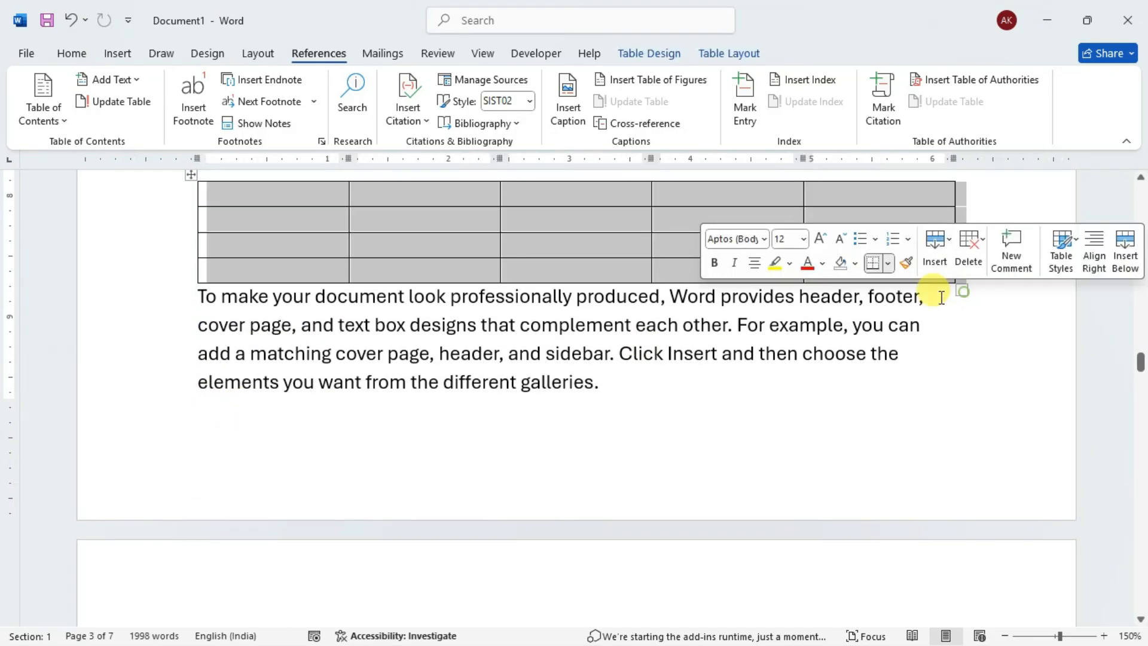
- Add a blank line between the table and the paragraph that follows it
left_click(198, 294)
key("Return")
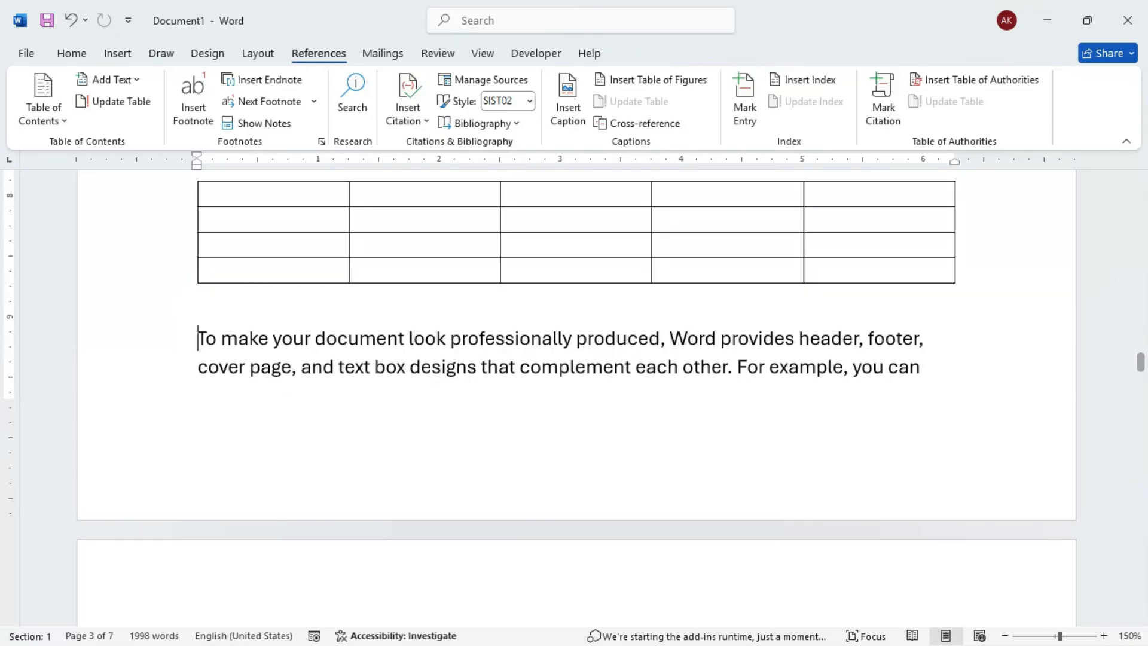
scroll(286, 289, "up", 3)
left_click(249, 376)
left_click(260, 296)
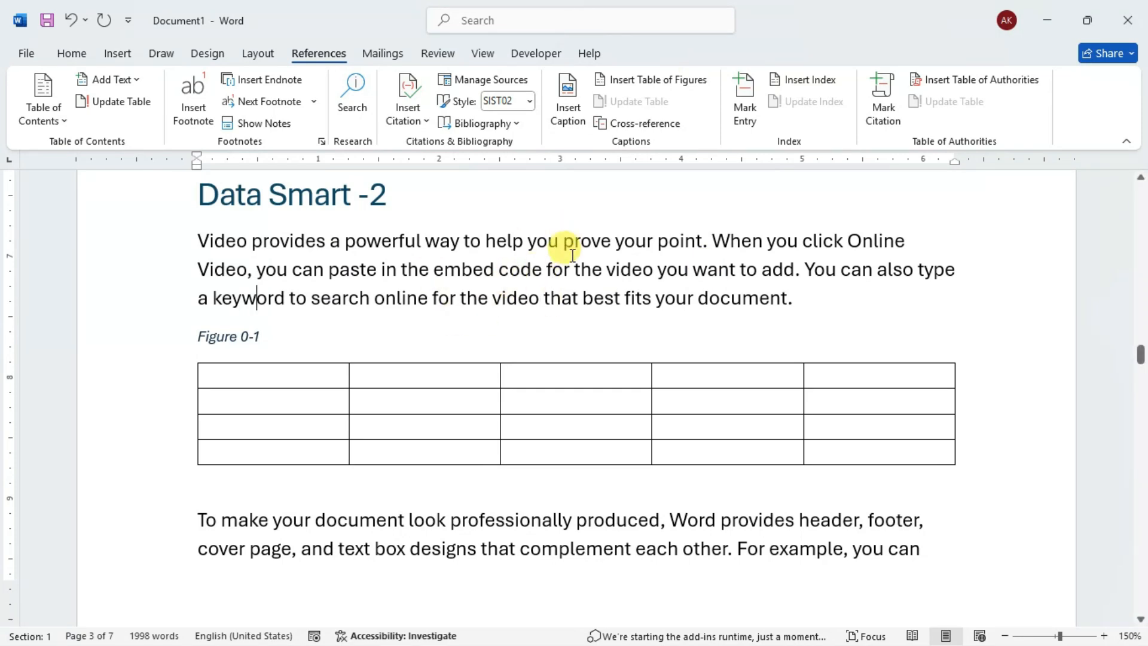
- Add a new line after the last paragraph of the document and start a table of figures there
left_click_drag(1140, 351, 1141, 592)
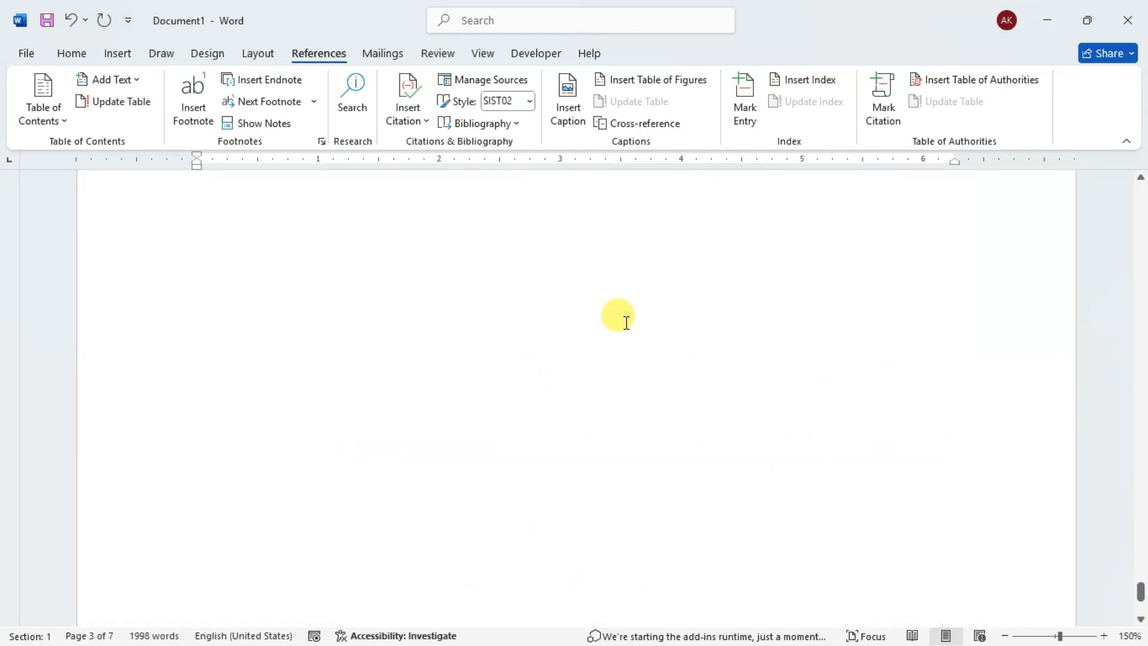
scroll(363, 195, "up", 5)
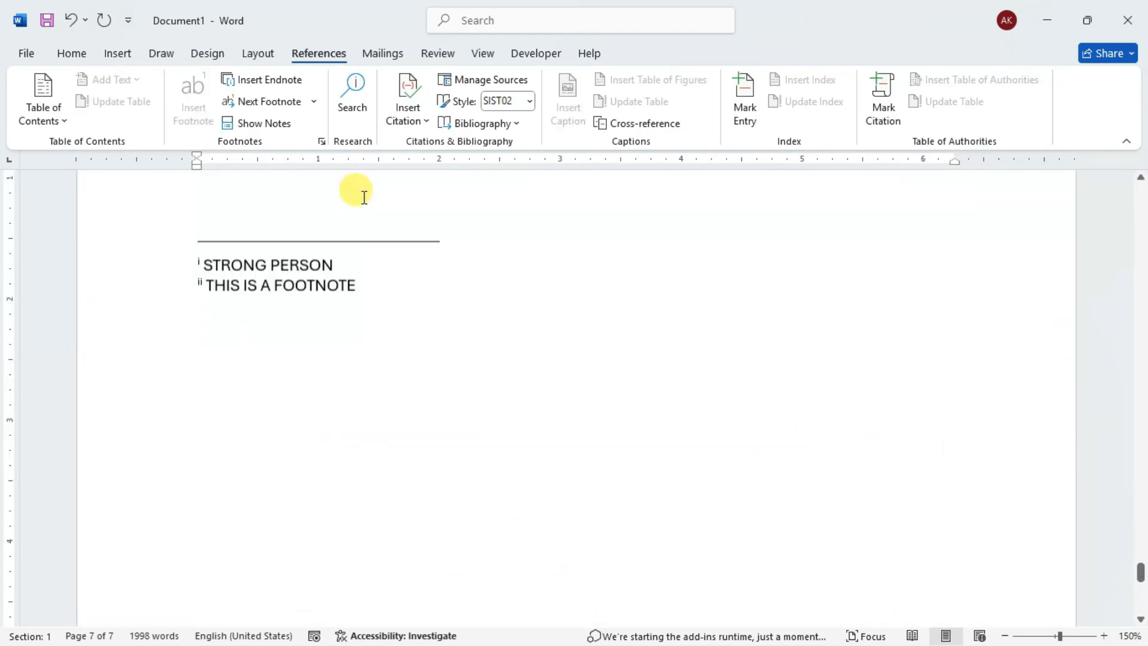
left_click(347, 359)
key("Return")
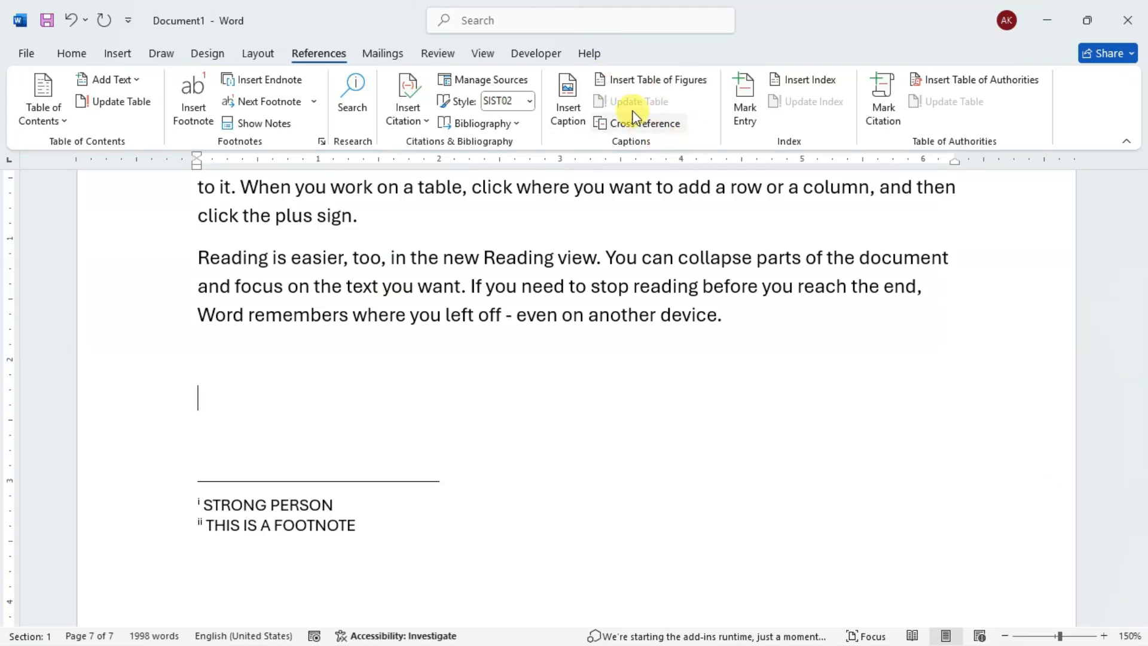
left_click(641, 81)
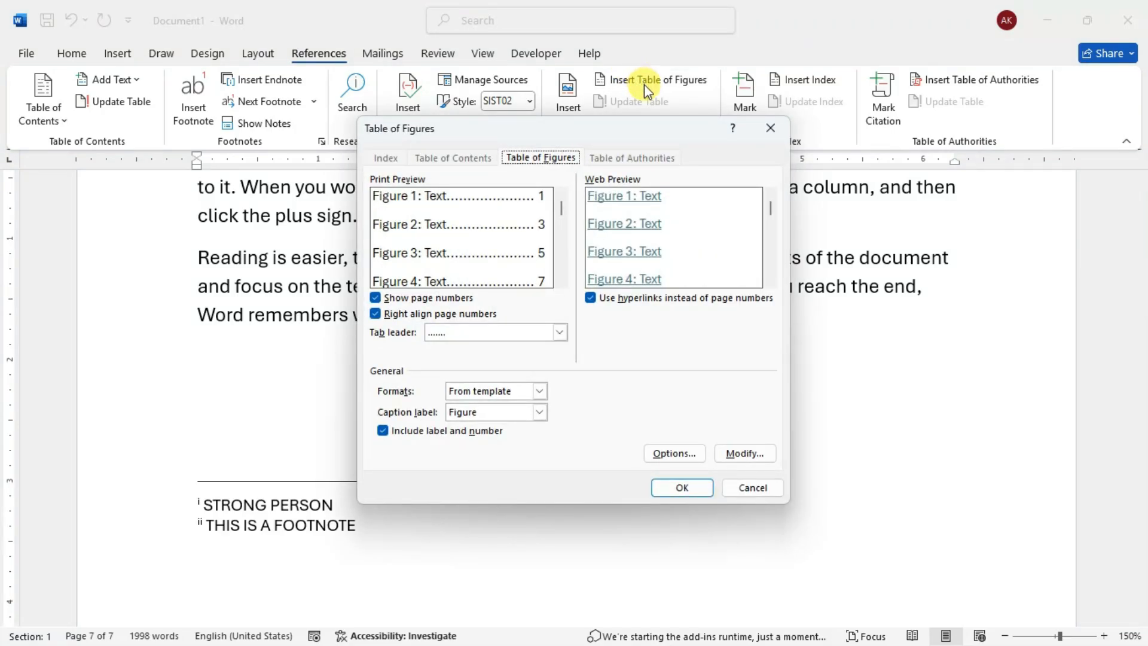
left_click_drag(578, 120, 627, 121)
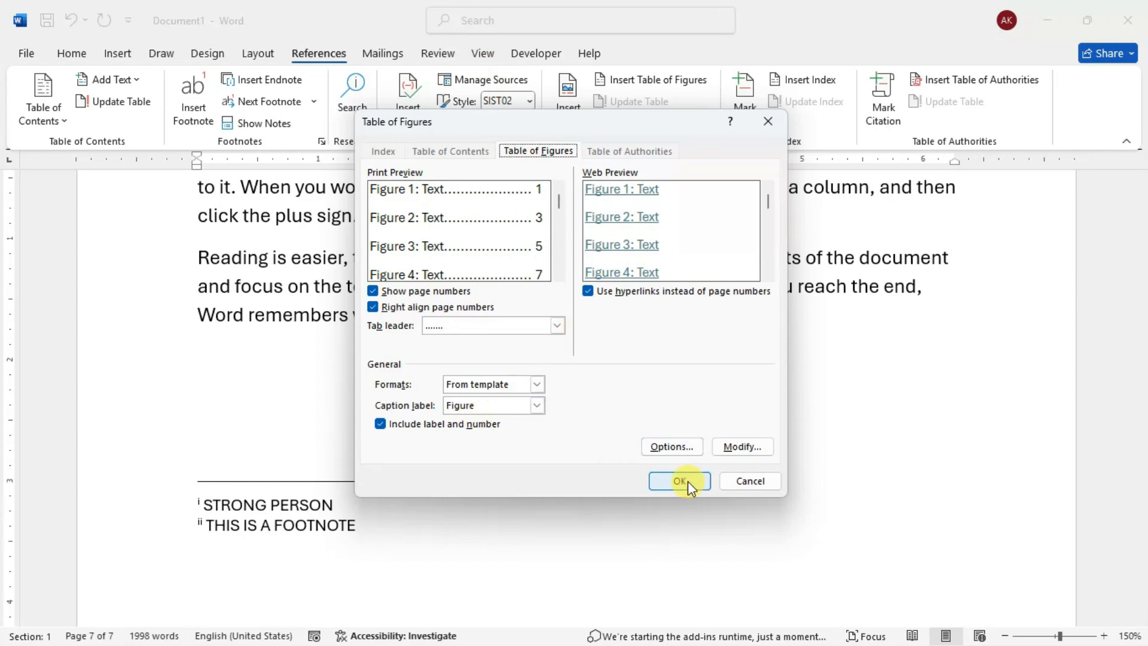
- Insert the table of figures for the Figure caption label with a dotted tab leader and the From template format
left_click(449, 326)
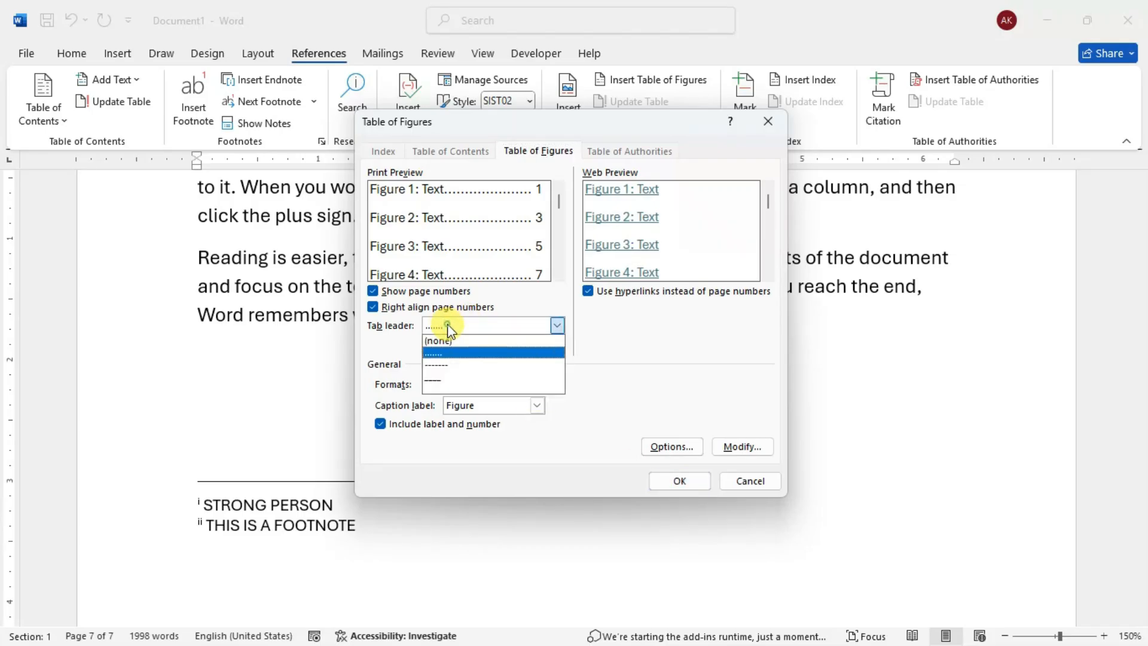
left_click(463, 335)
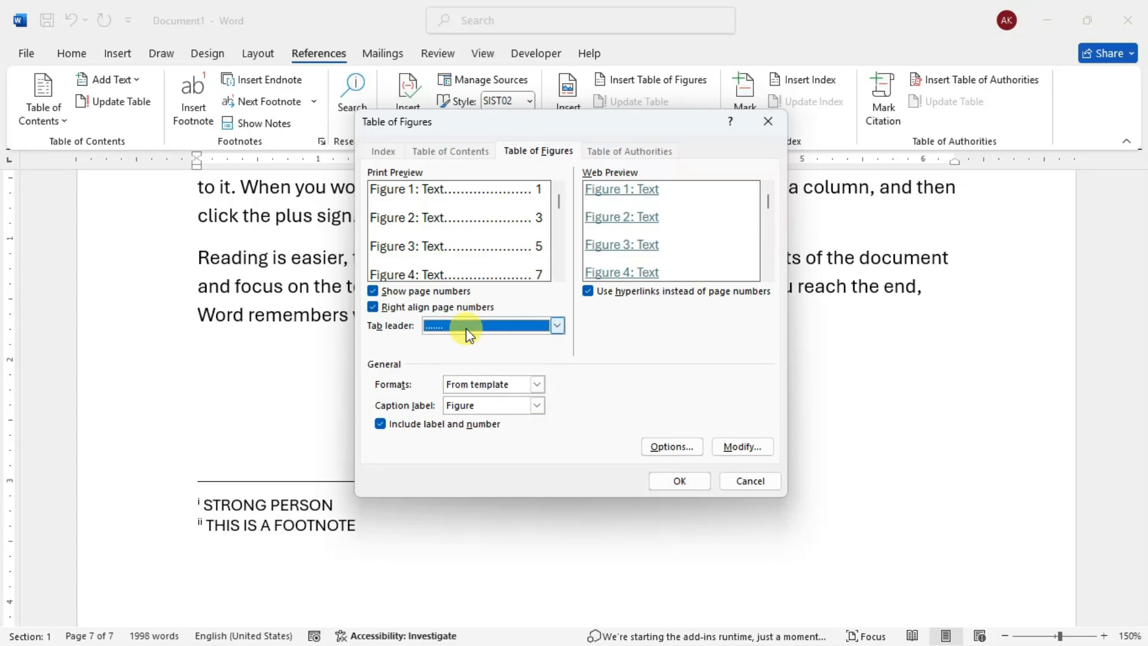
left_click(508, 384)
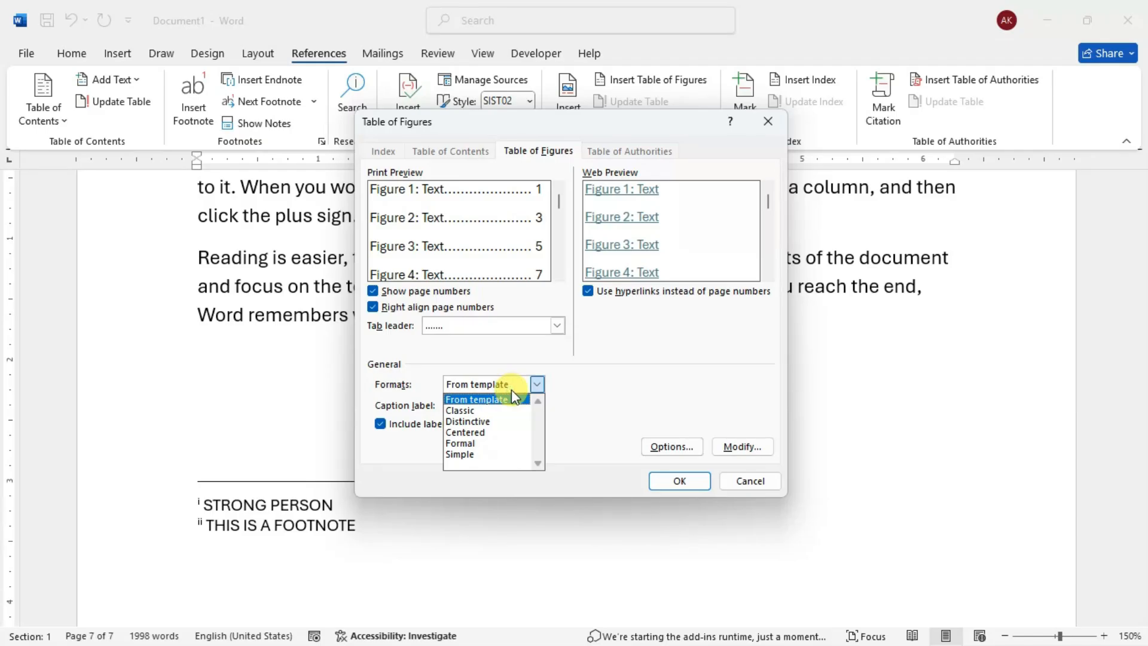
left_click(478, 411)
left_click(495, 384)
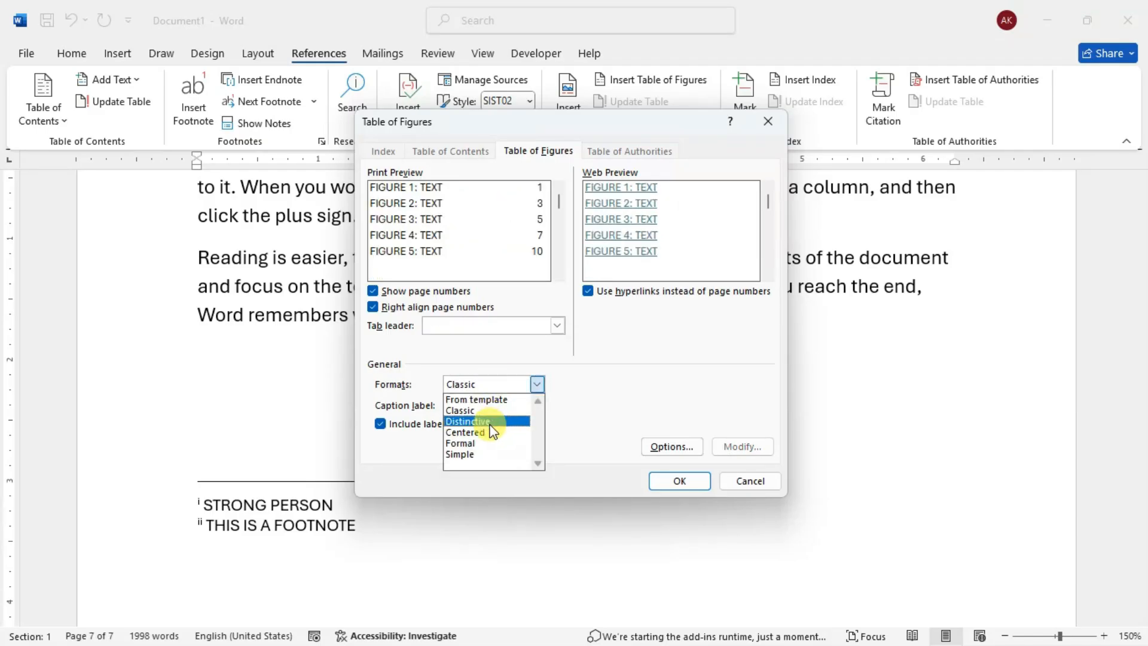
left_click(505, 433)
left_click(515, 385)
left_click(490, 400)
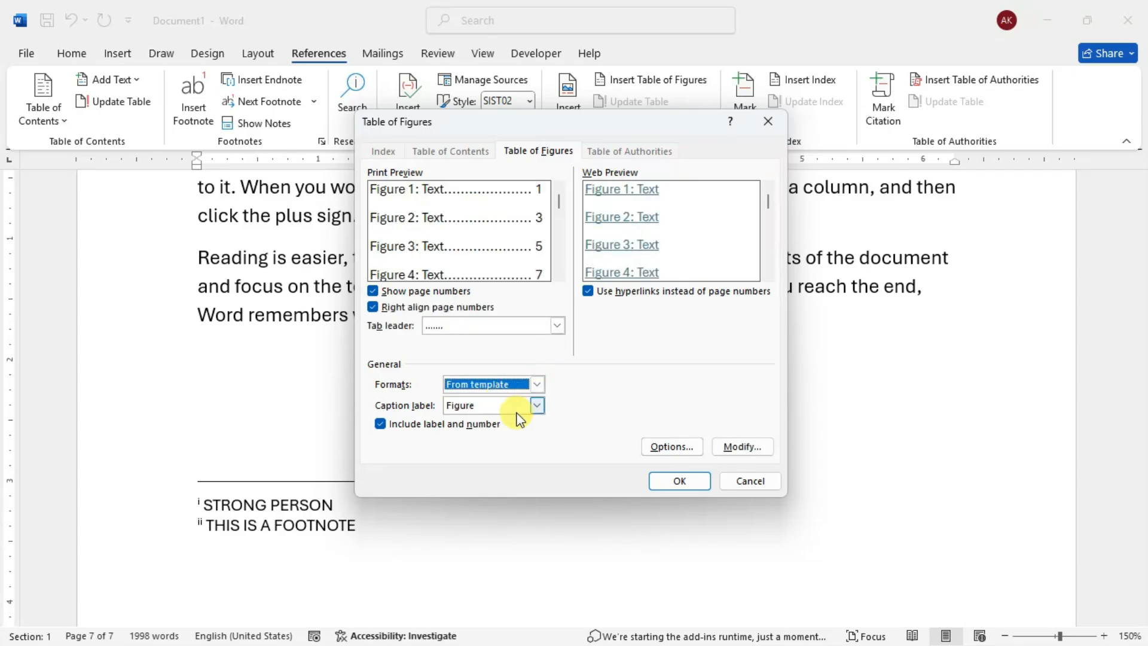
left_click(678, 480)
scroll(297, 387, "down", 2)
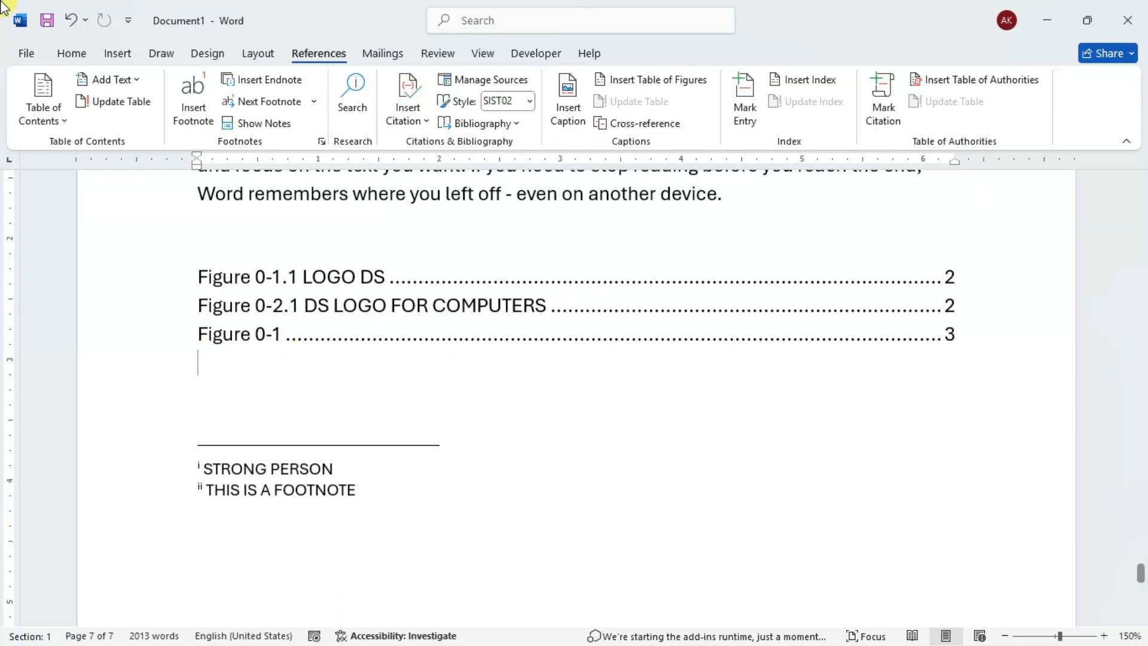
- Try to insert a second table of figures for the Table caption label below the figure list, and undo it
left_click(660, 83)
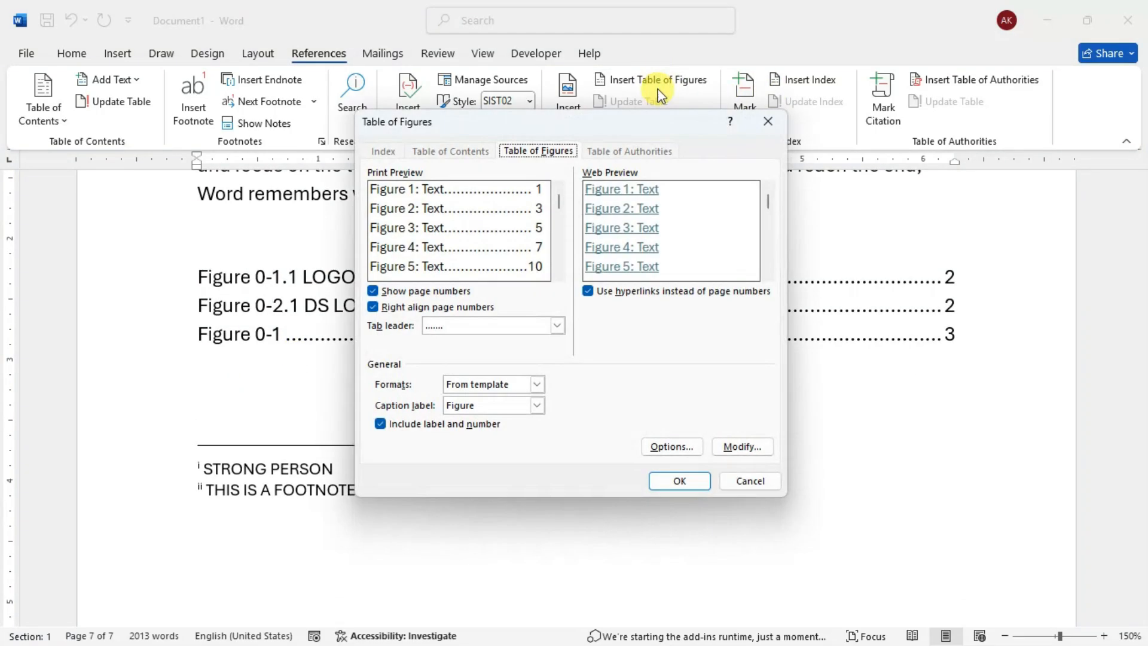
left_click(536, 405)
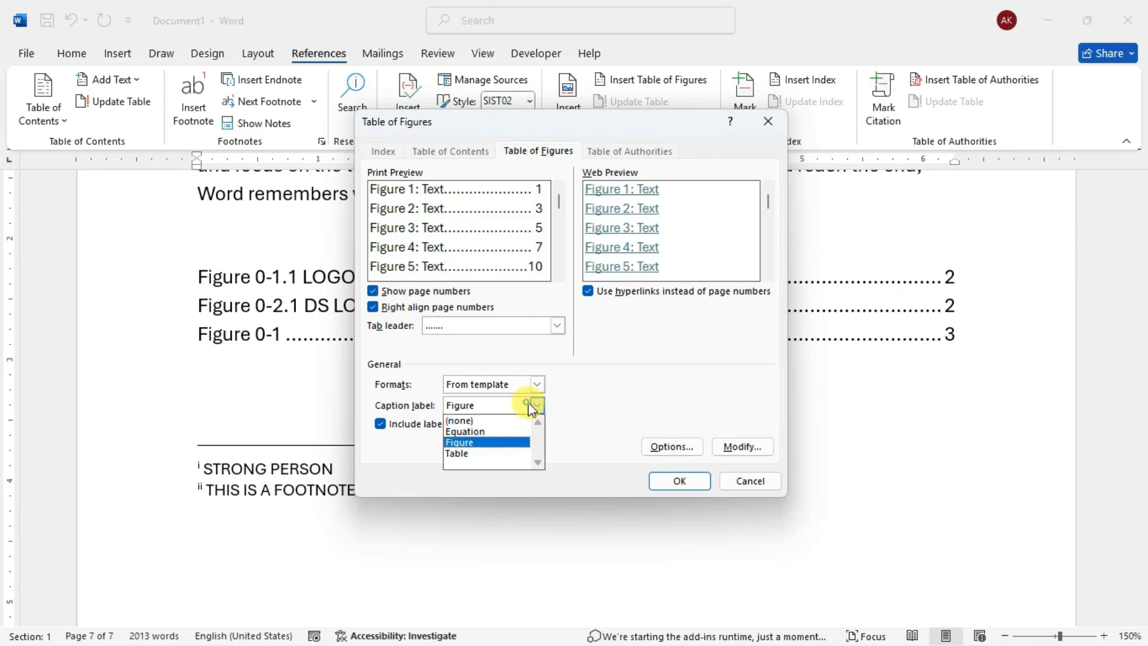
left_click(478, 454)
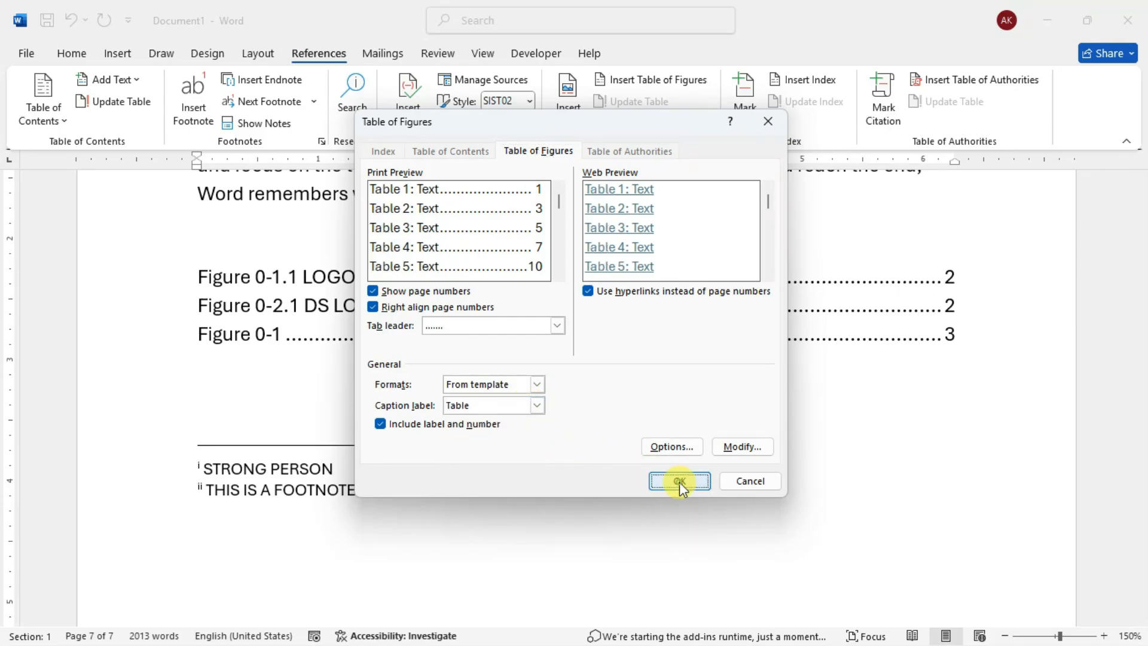
left_click(679, 481)
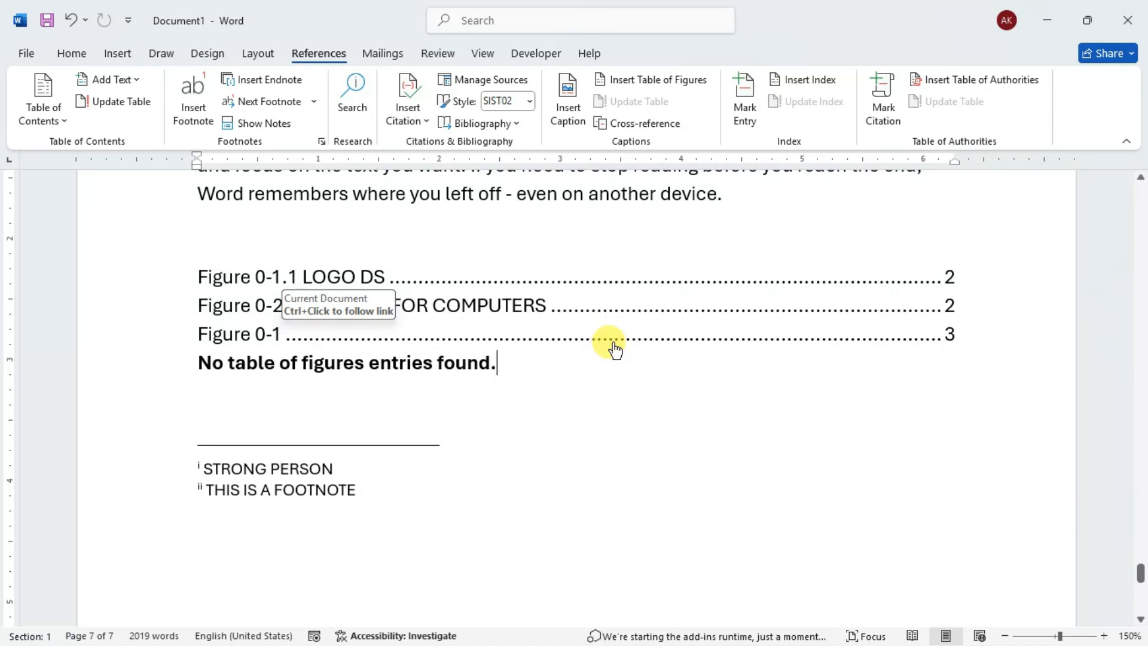
key("ctrl+z")
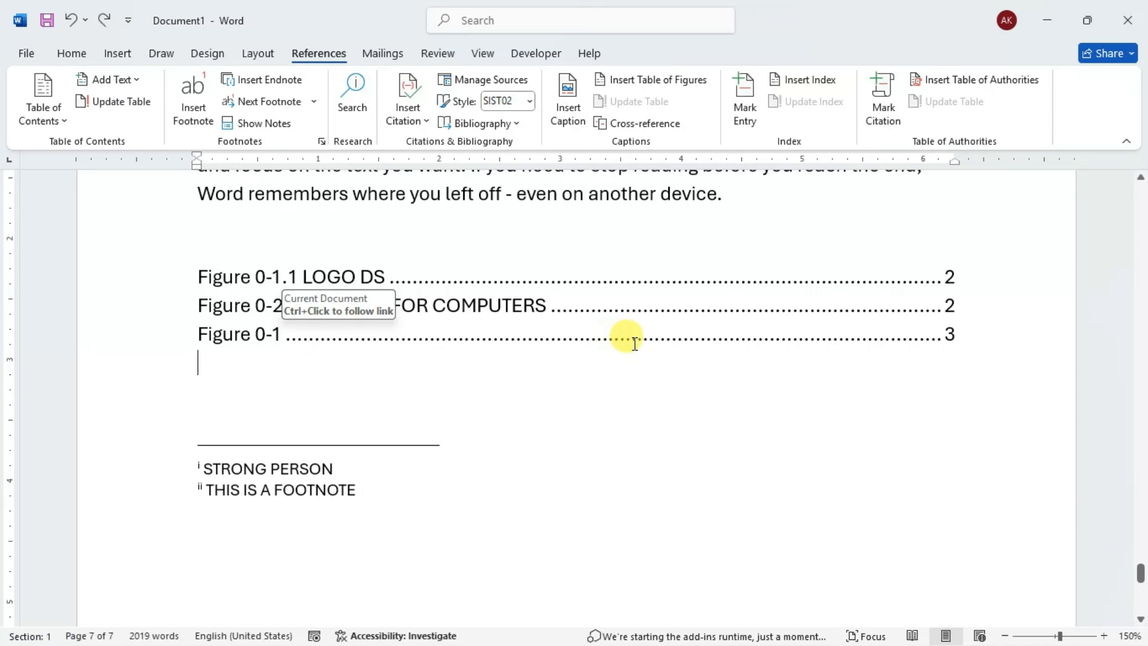
- Caption the table under Data Smart -2 with the Table label, positioned above the selected item
scroll(622, 338, "up", 10)
scroll(646, 338, "up", 10)
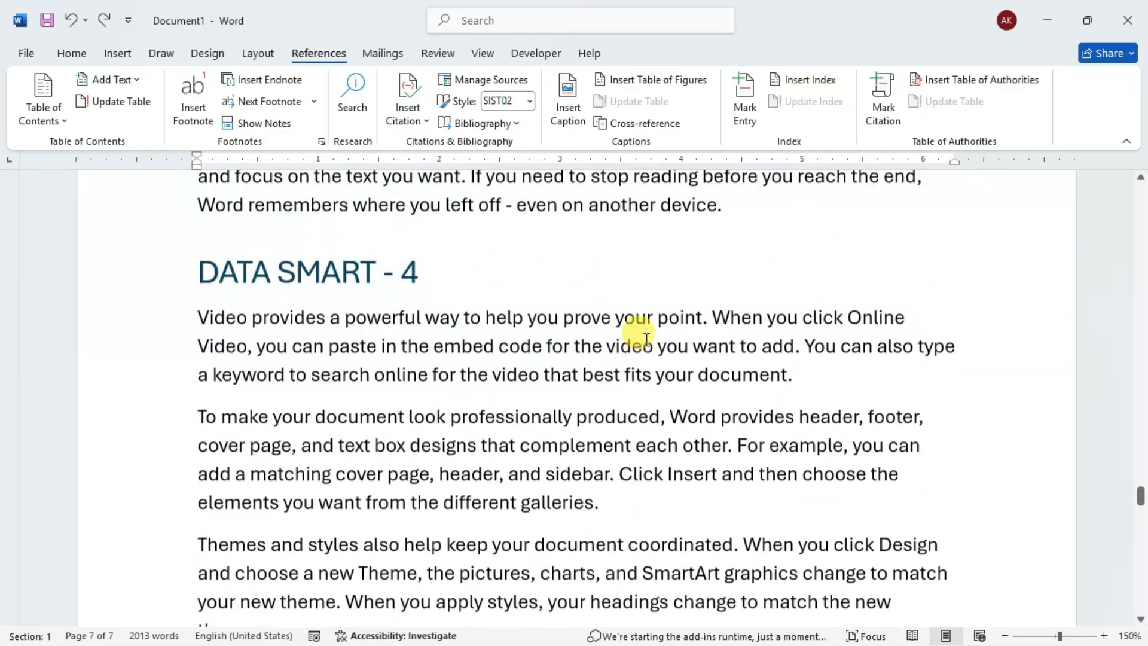
scroll(646, 339, "up", 10)
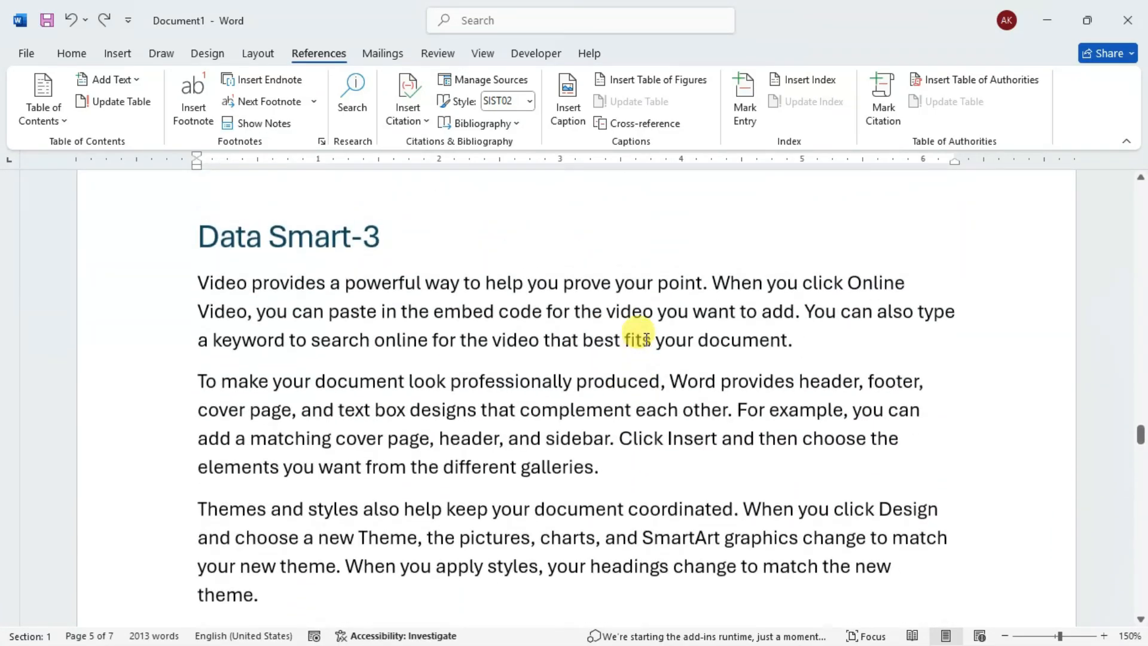
scroll(642, 335, "up", 10)
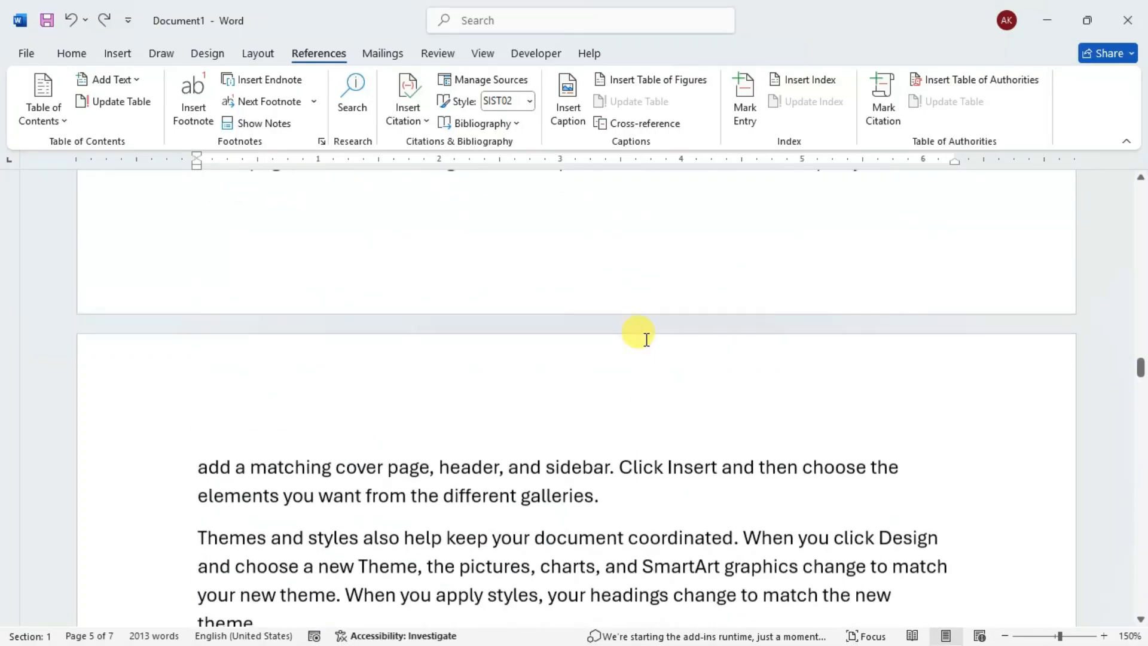
scroll(636, 328, "down", 1)
scroll(329, 494, "down", 3)
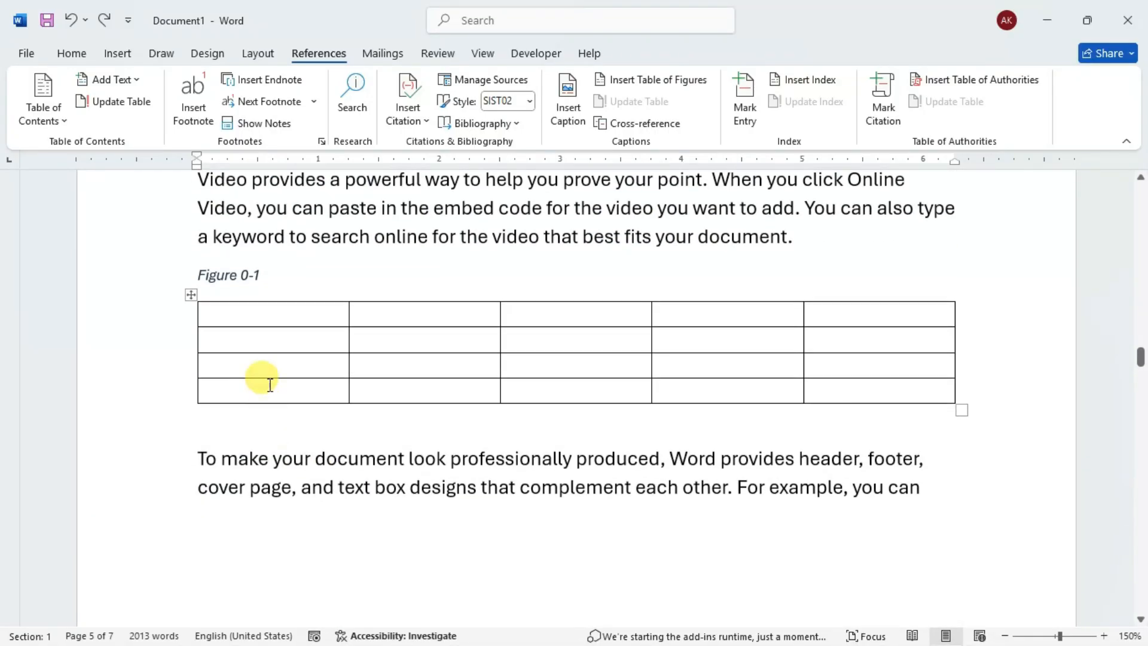
left_click(225, 290)
left_click(209, 319)
left_click(191, 297)
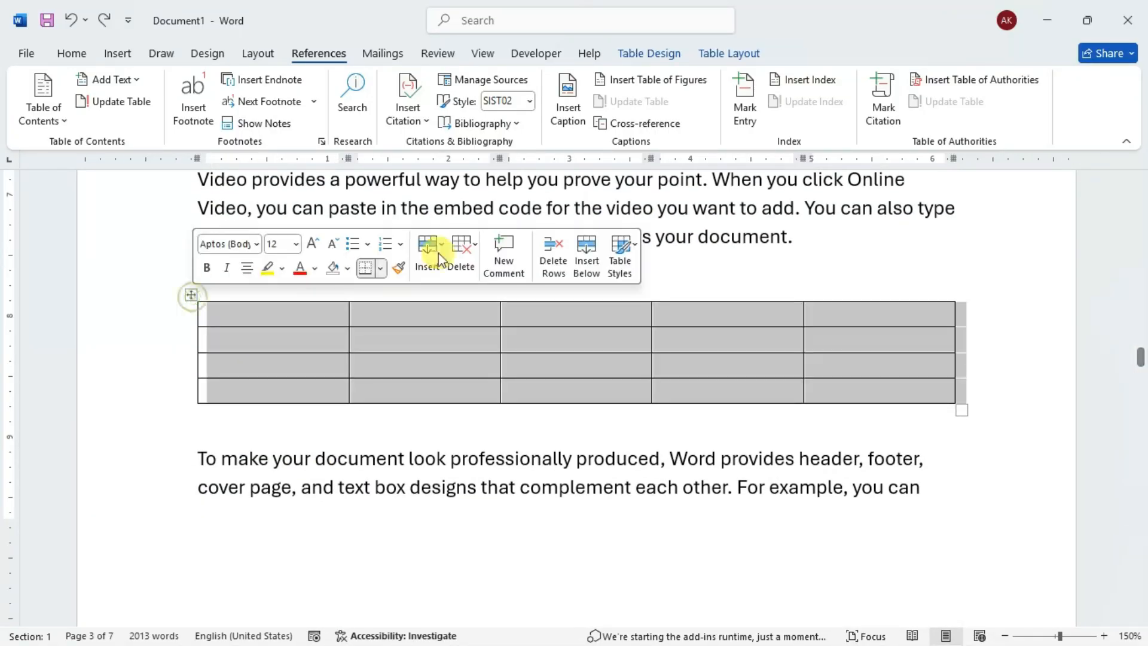
left_click(568, 119)
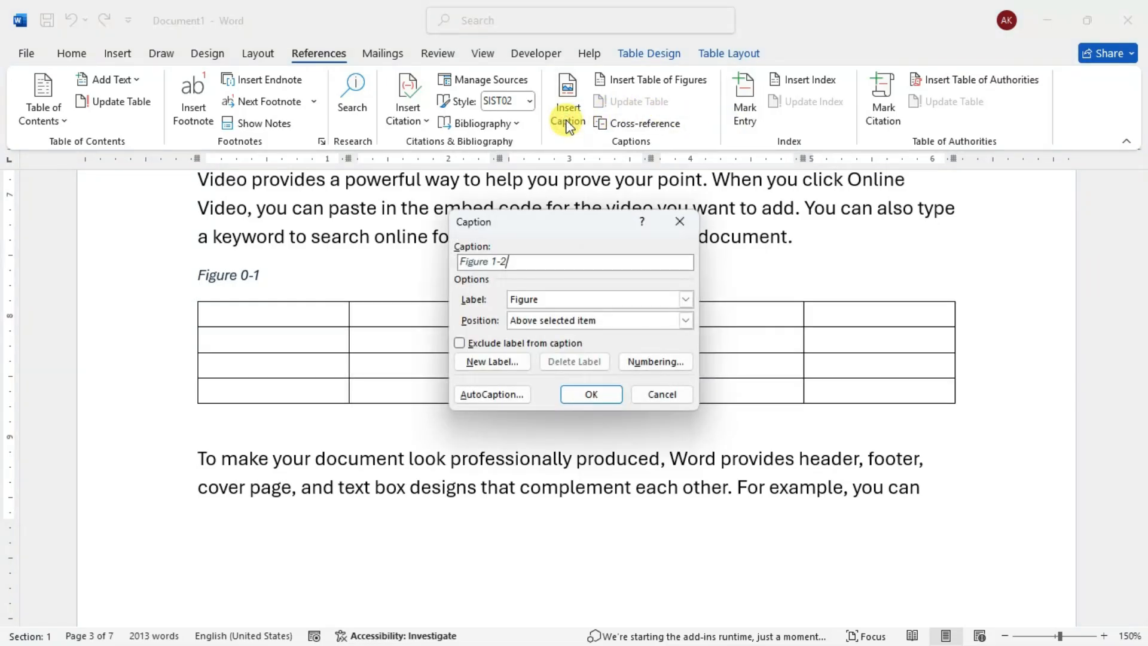
left_click(567, 300)
left_click(543, 336)
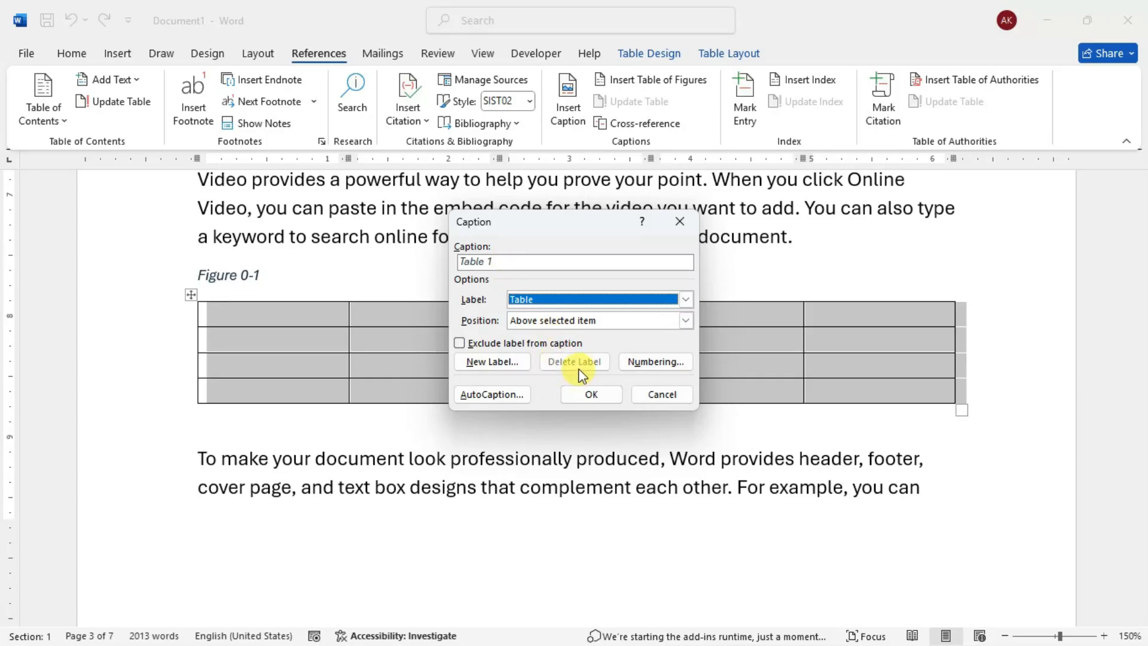
left_click(584, 322)
left_click(586, 332)
left_click(591, 394)
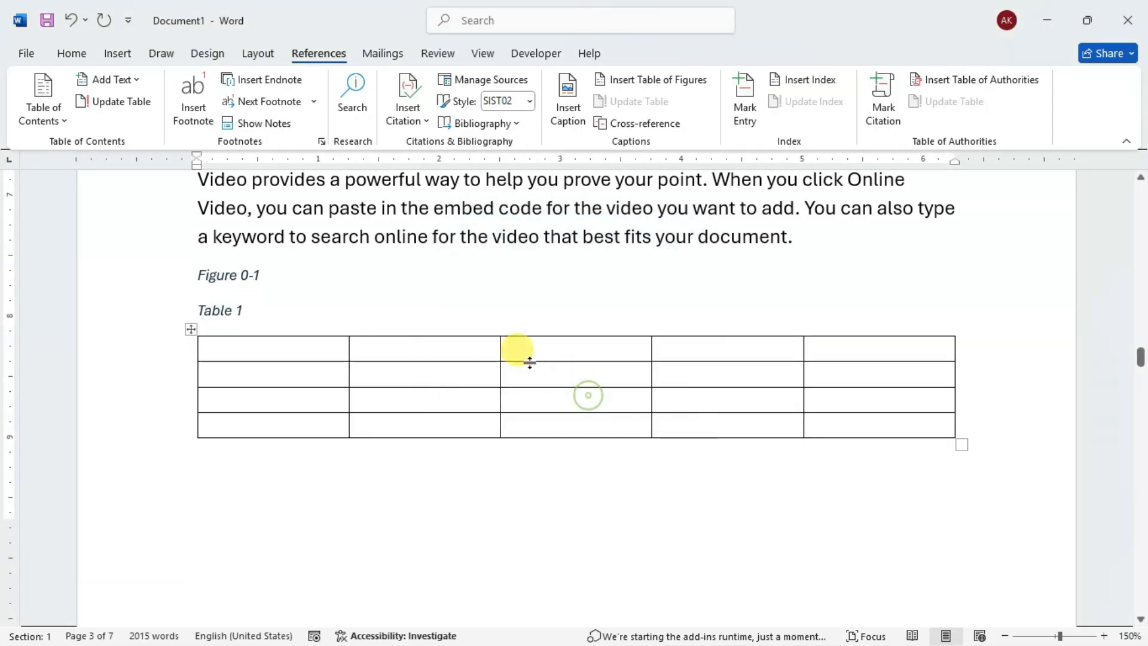
- Delete the Figure 0-1 caption above the table, keeping the Table 1 caption
left_click(276, 274)
left_click_drag(276, 274, 142, 269)
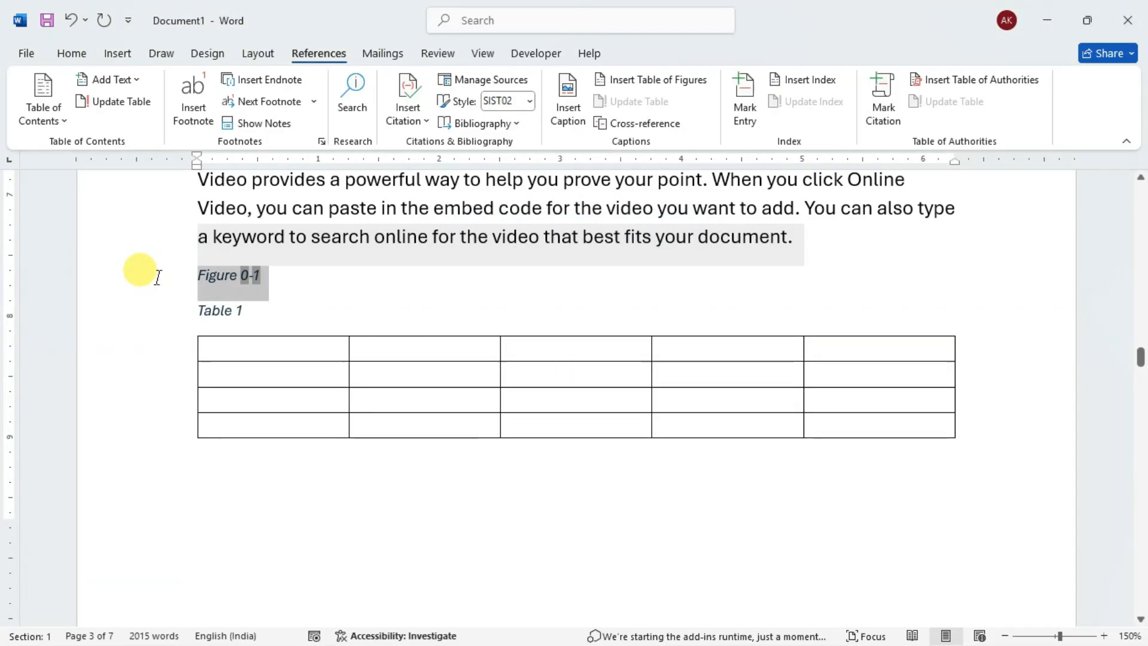
key("Delete")
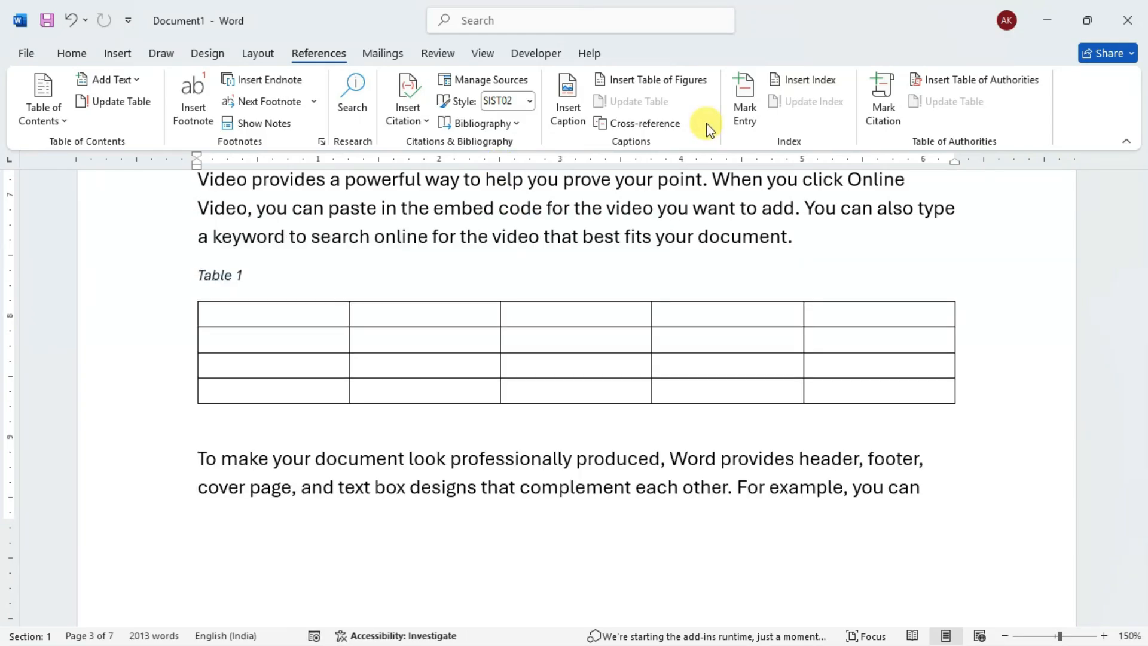
left_click(310, 315)
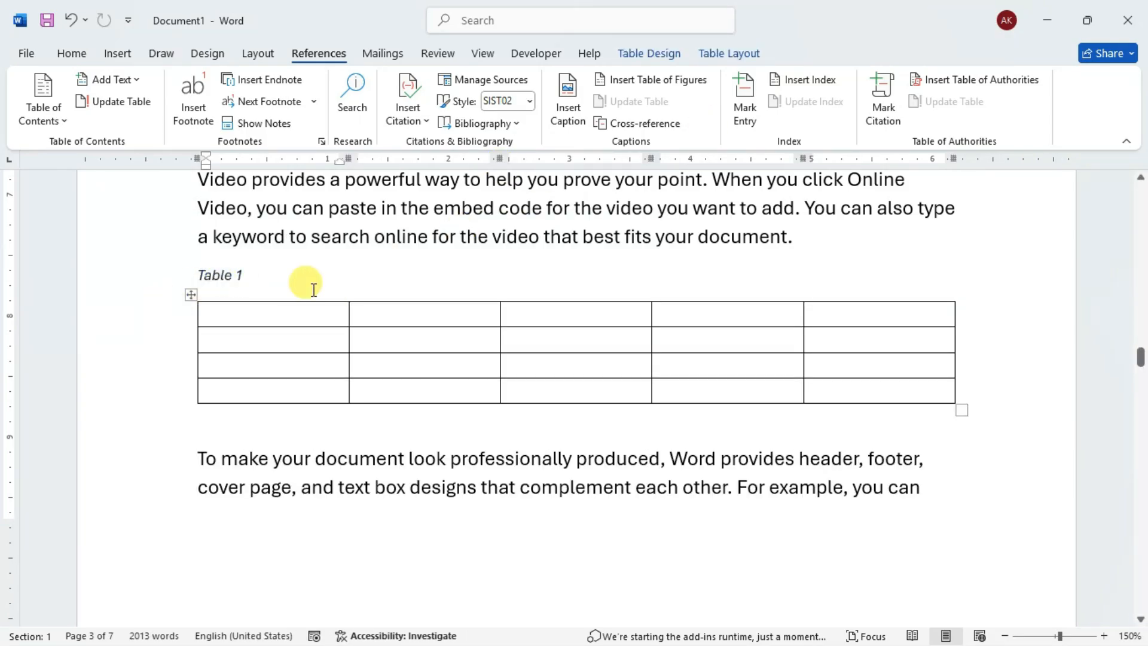
- Update the table of figures at the end of the document to match the changed captions
left_click_drag(1140, 357, 1141, 564)
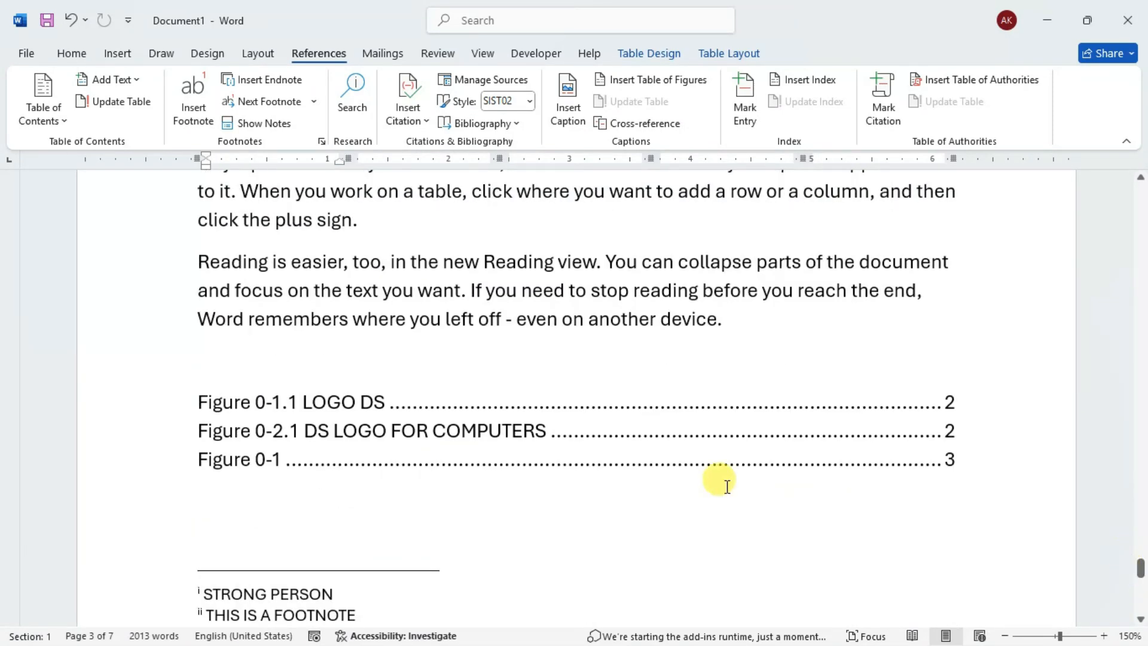
left_click(598, 432)
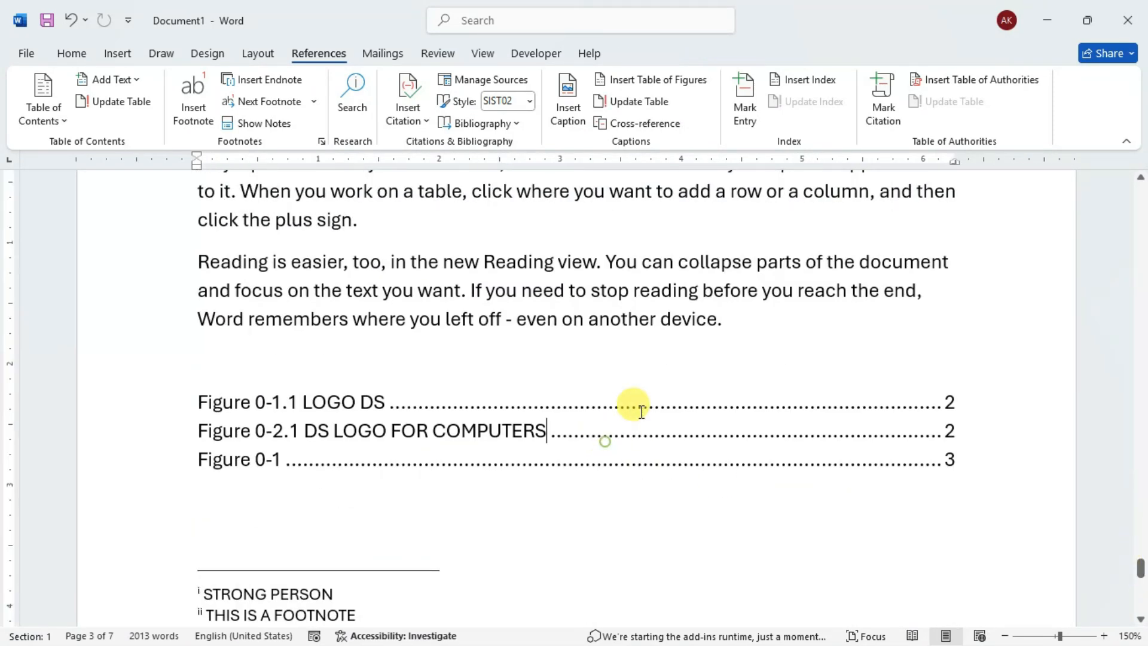
left_click(629, 103)
- Insert a table of figures for the Table caption label below the updated figure list
left_click(249, 461)
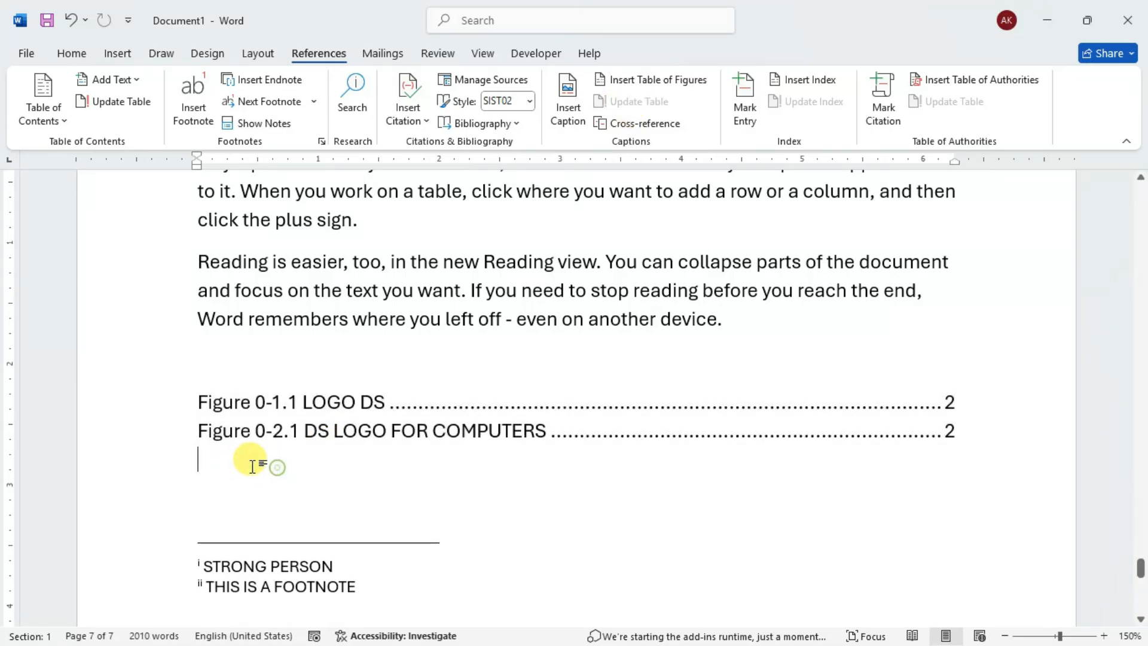
left_click(626, 83)
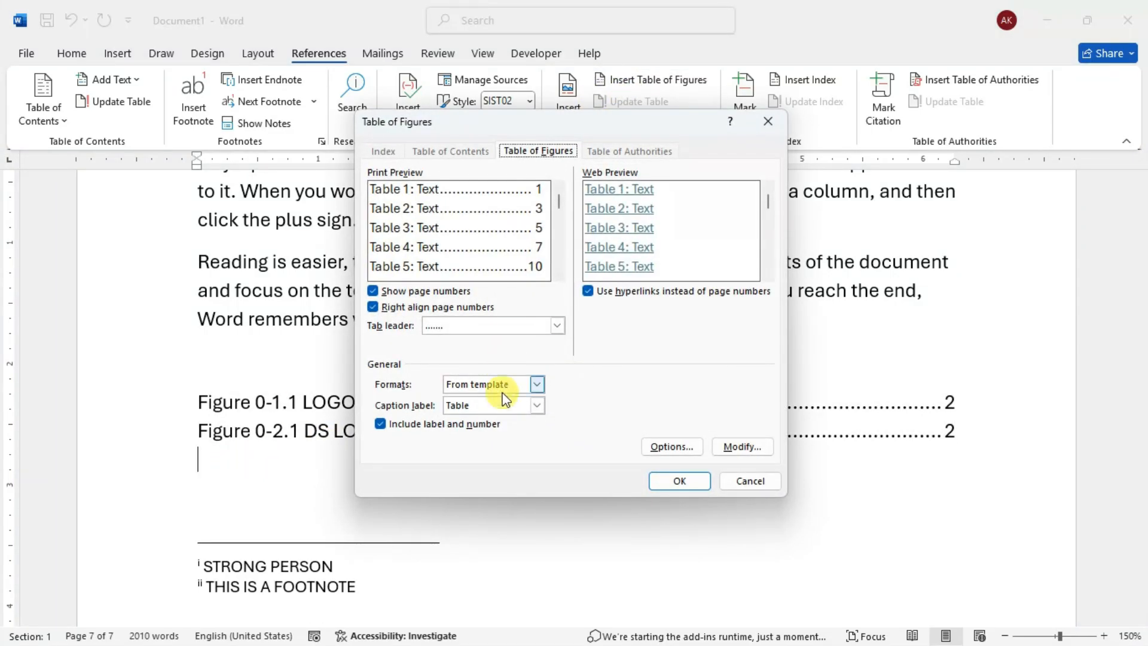
left_click(679, 481)
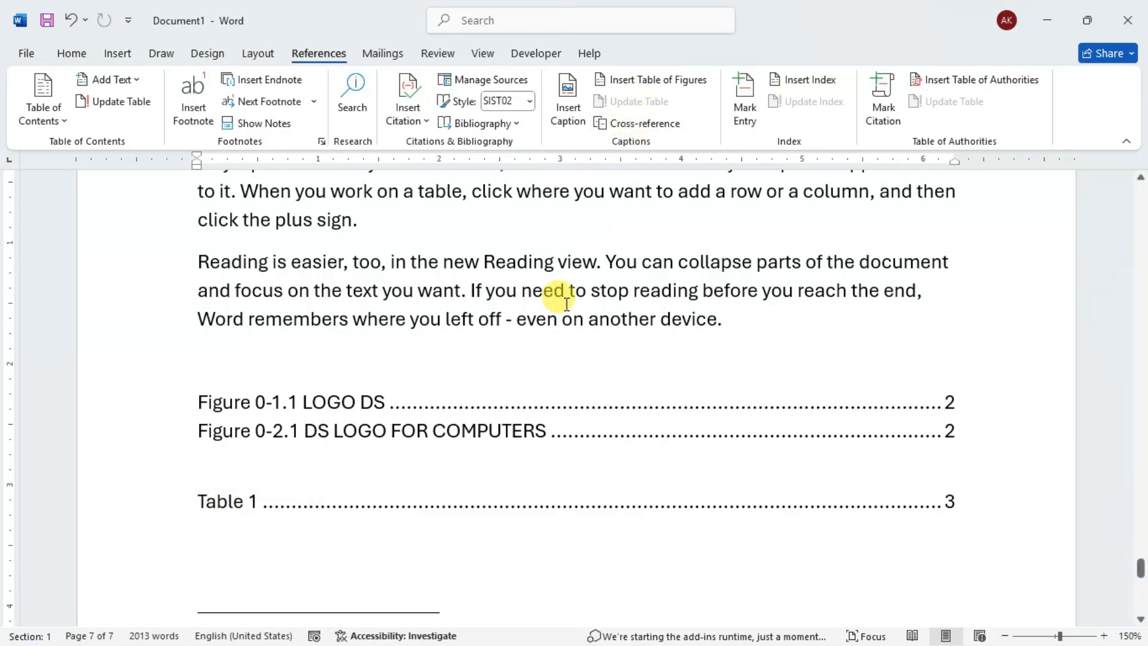
- Add two blank lines below the table list at the document's end and open the Cross-reference dialog there
scroll(513, 323, "down", 3)
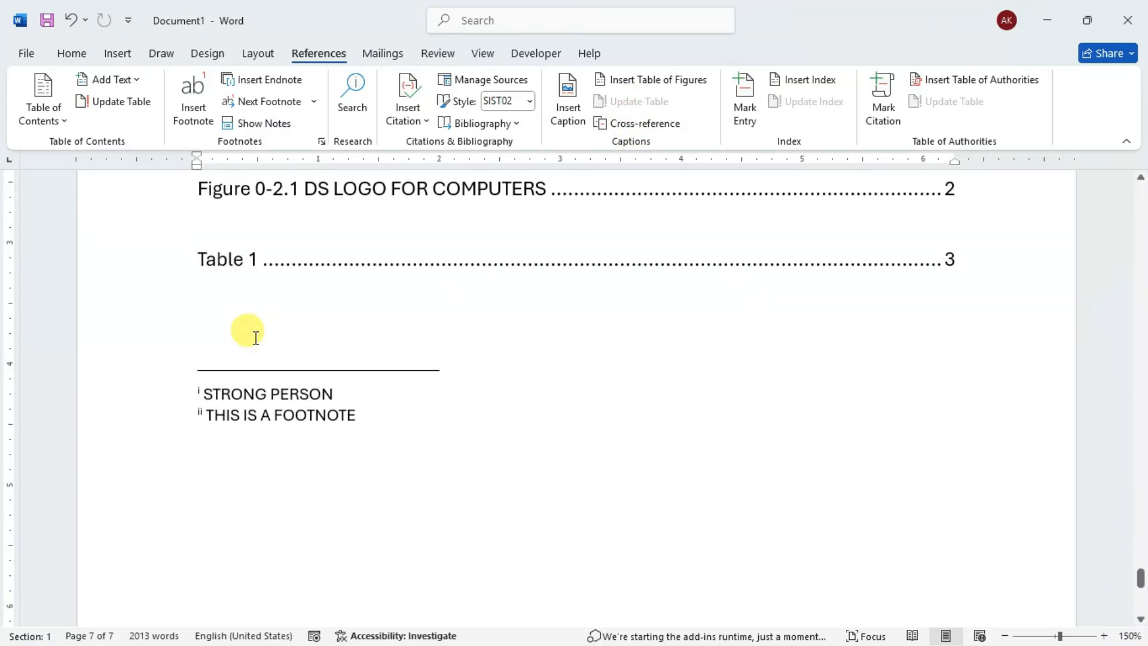
key("Return")
key("Return")
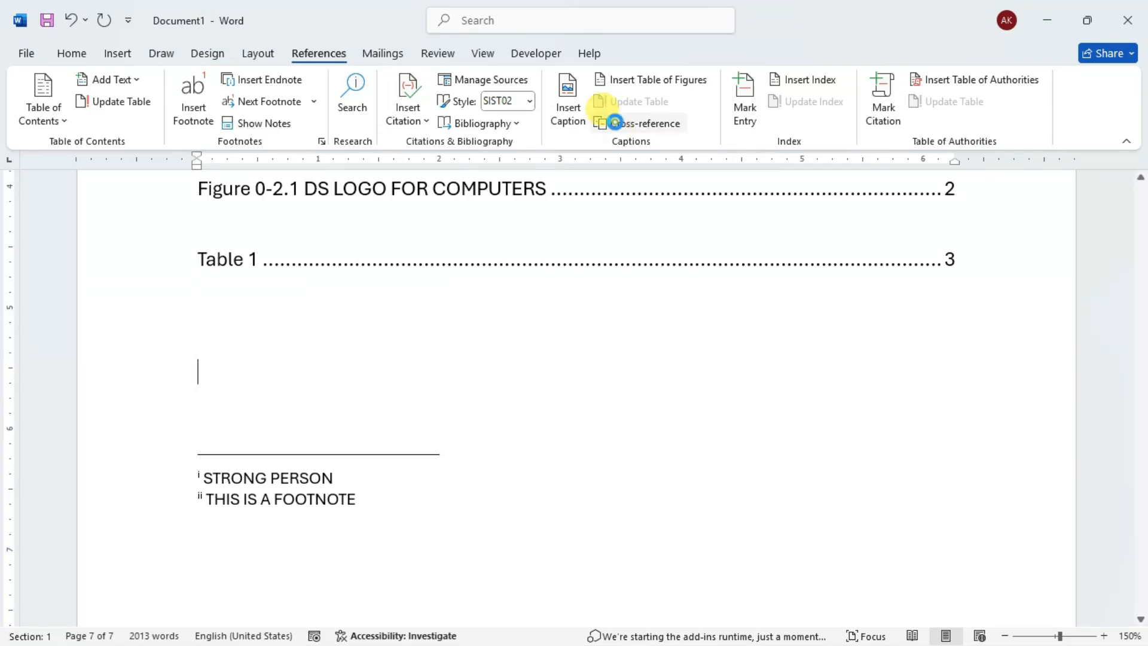
left_click(617, 124)
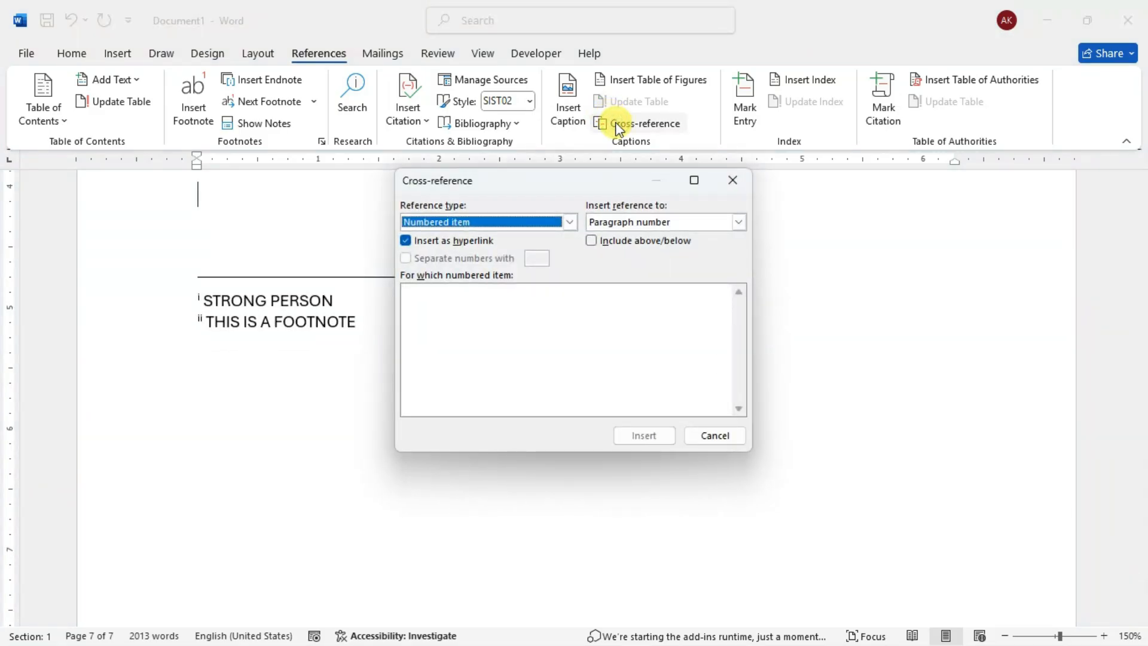
- Examine the items available for cross-referencing under the Heading, Footnote and Figure reference types
left_click(569, 222)
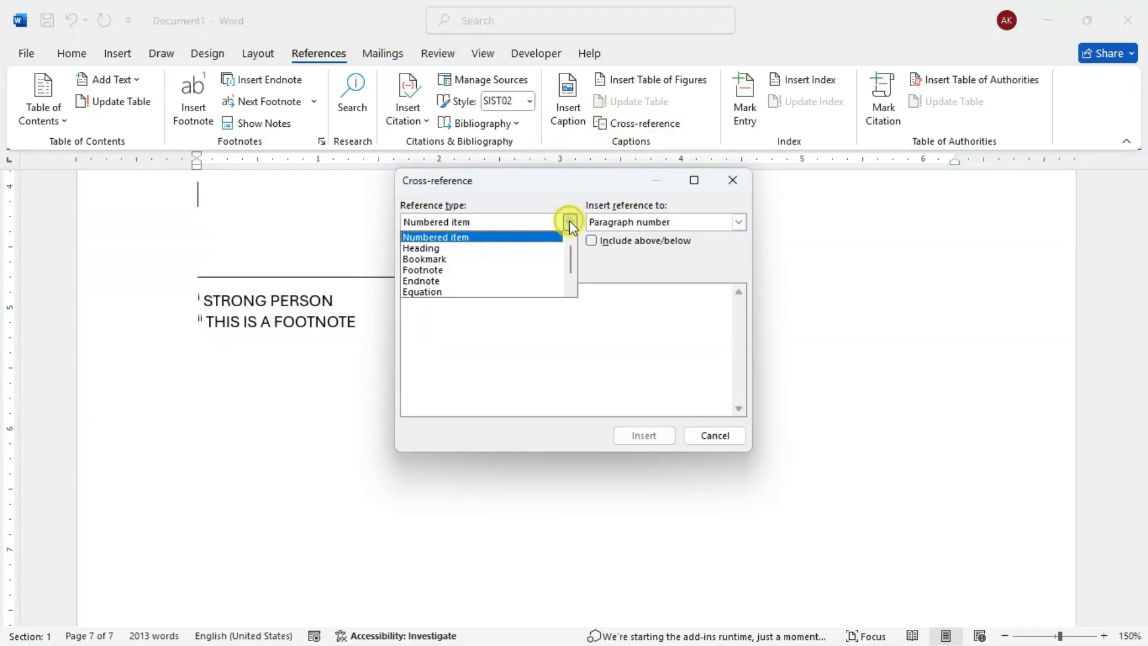
left_click(525, 249)
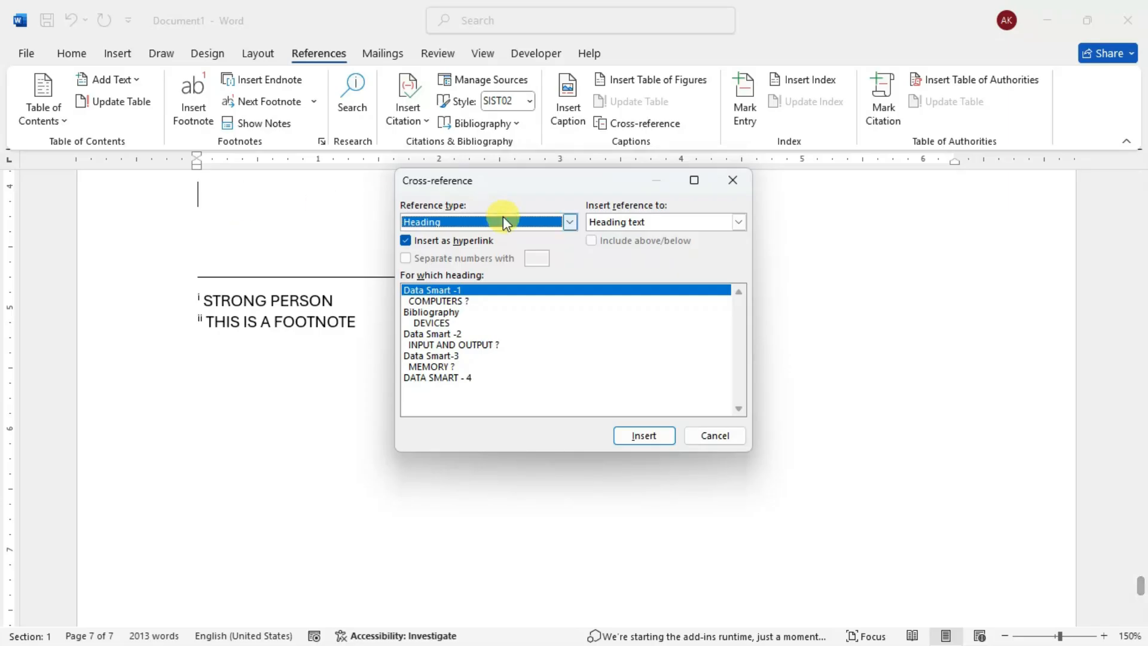
left_click(569, 221)
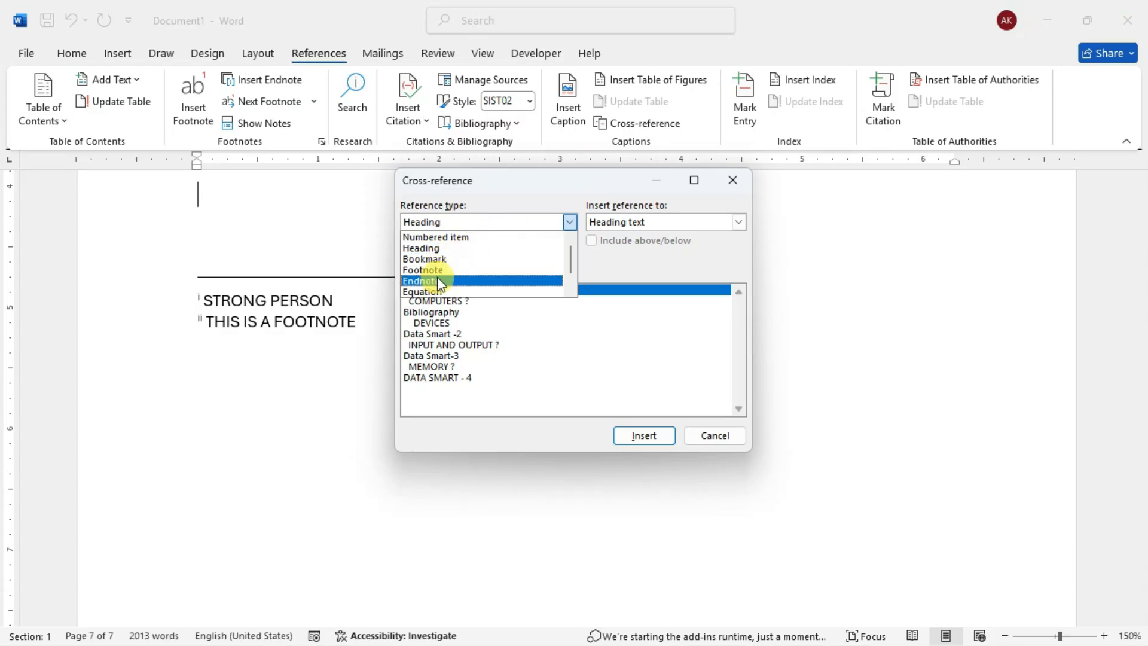
left_click(474, 270)
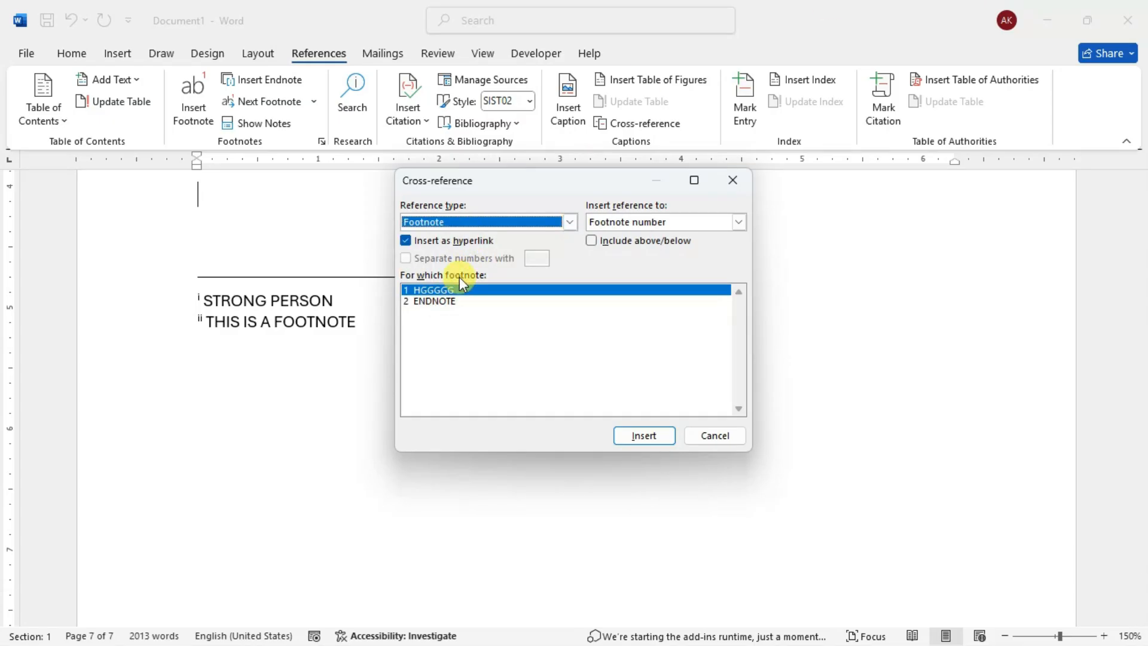
left_click(569, 221)
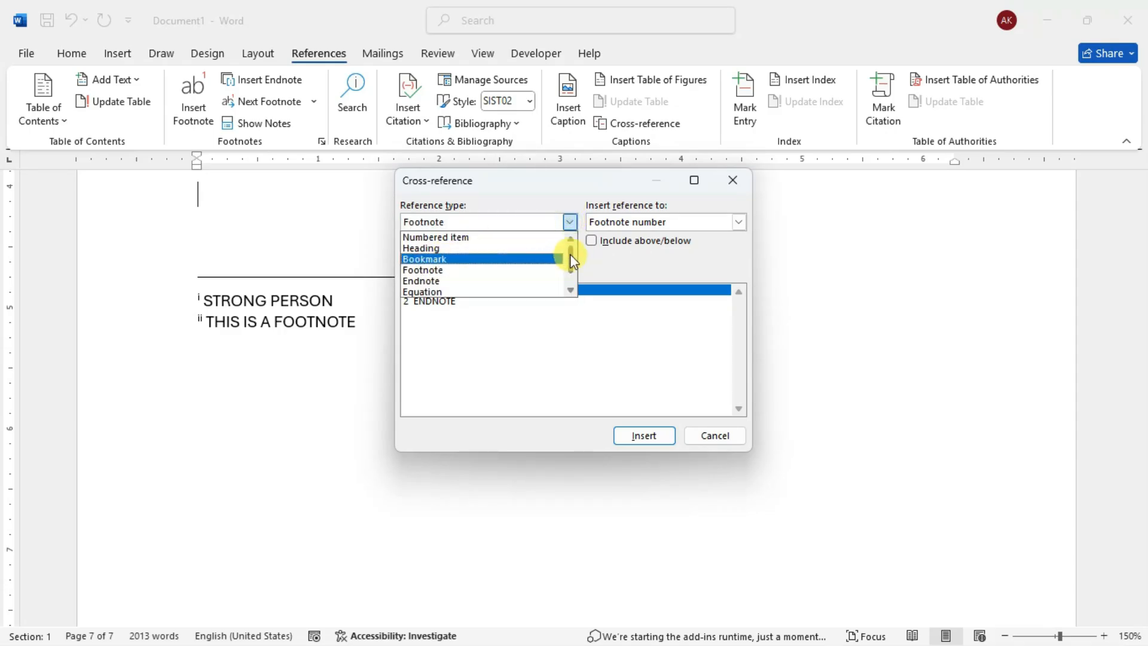
left_click_drag(569, 254, 569, 265)
left_click(479, 282)
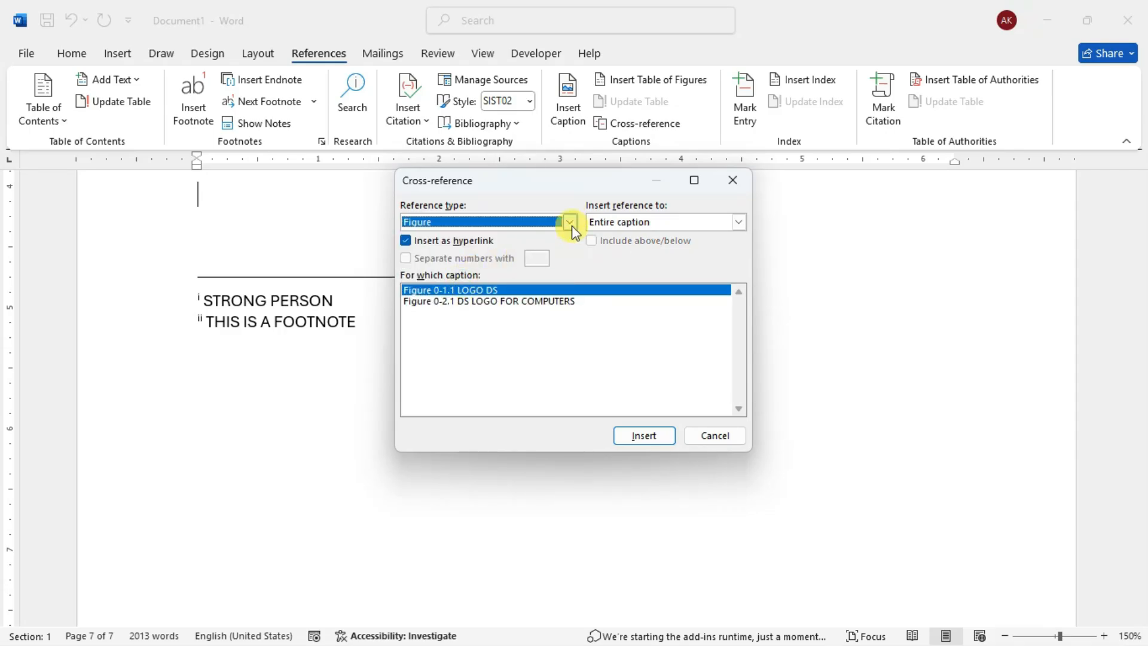
- Insert a hyperlinked cross-reference to the entire Table 1 caption, using the Table reference type
left_click(570, 222)
left_click(470, 296)
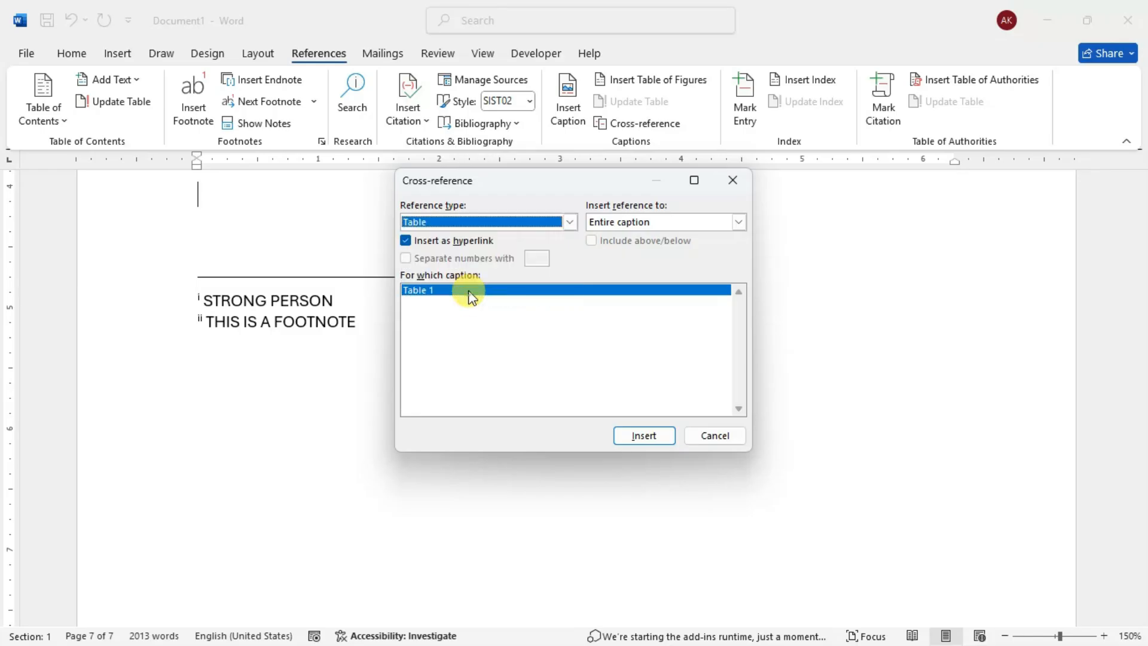
left_click(642, 434)
left_click(728, 181)
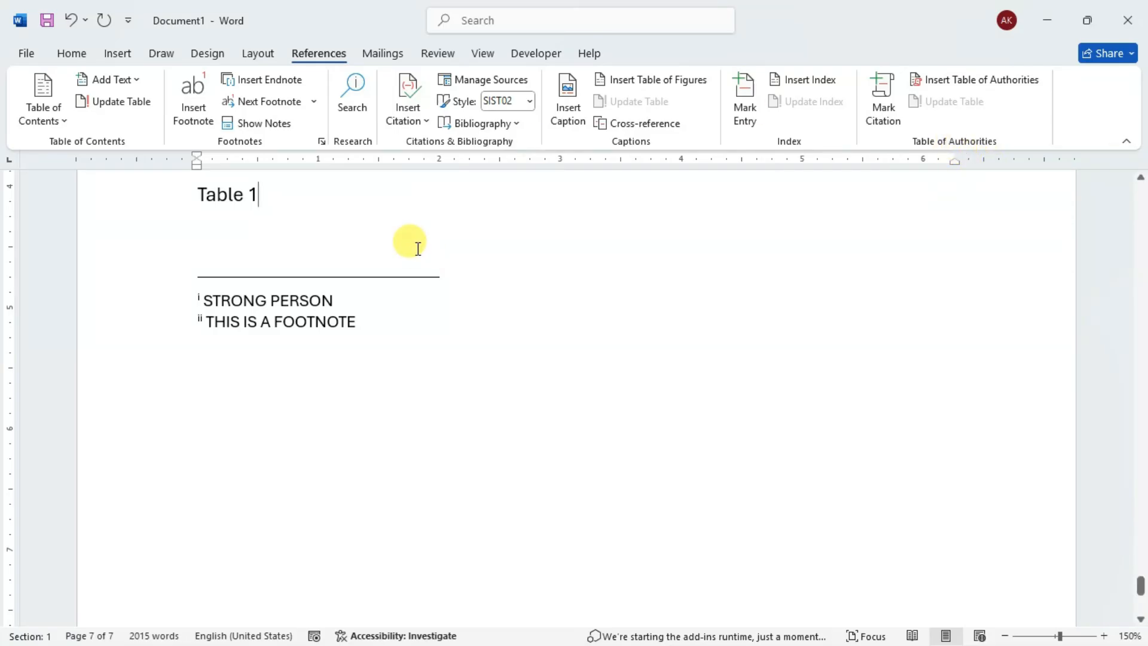
- Look back through the document to the contents page and down through the Book 1 text for a word to index
scroll(410, 243, "up", 10)
scroll(411, 246, "up", 15)
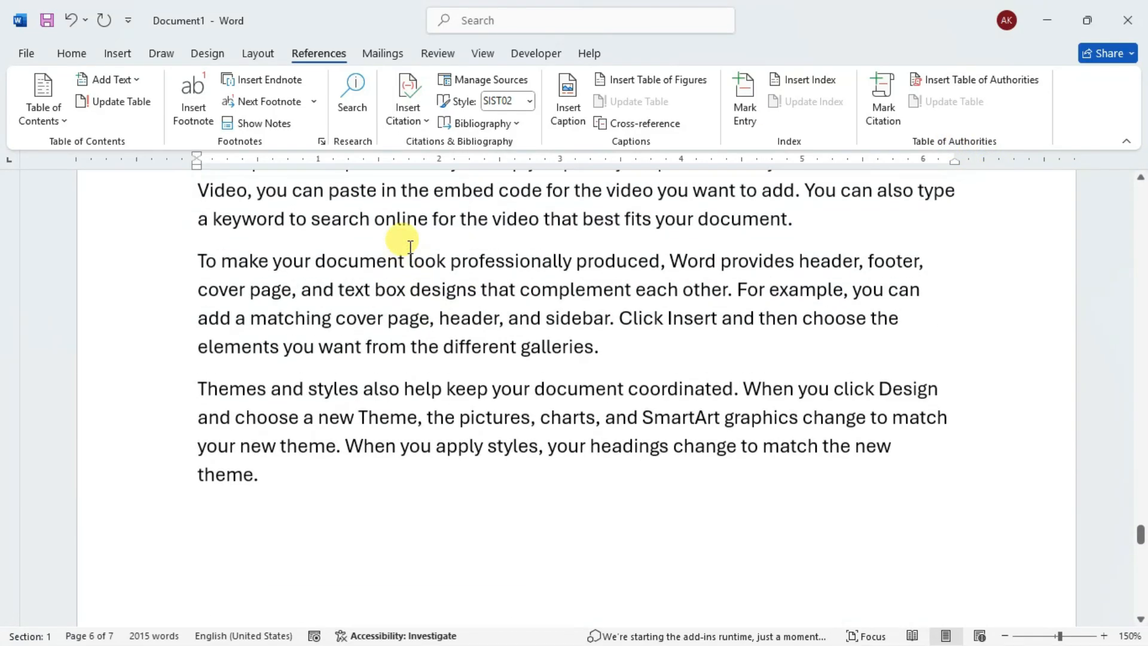
scroll(410, 246, "up", 15)
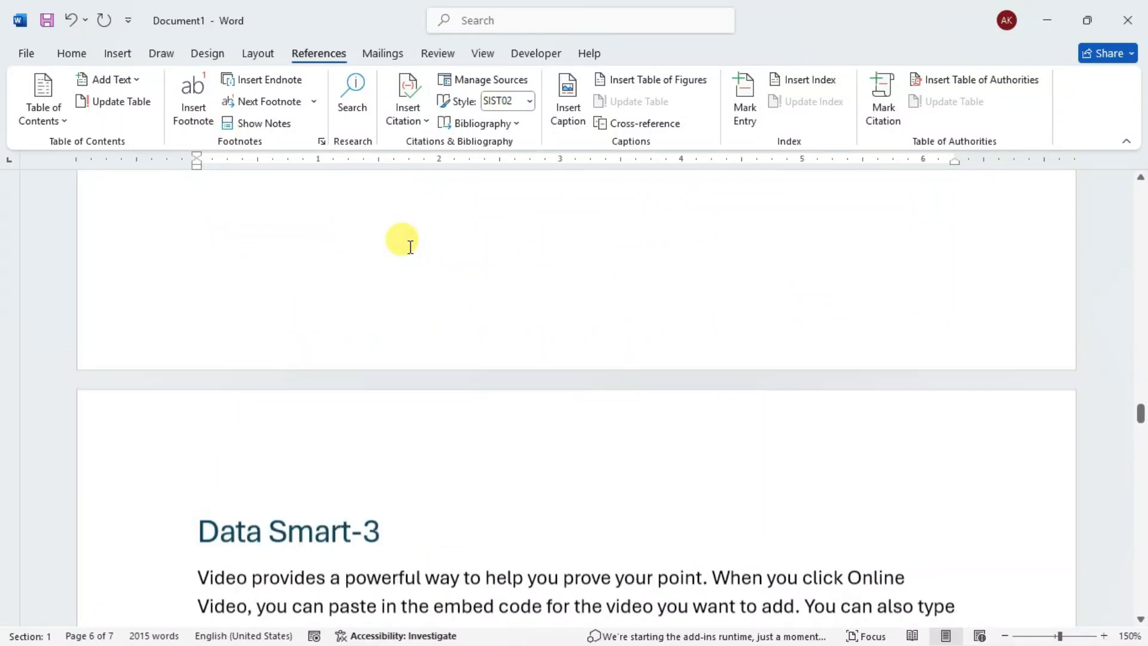
scroll(410, 246, "up", 15)
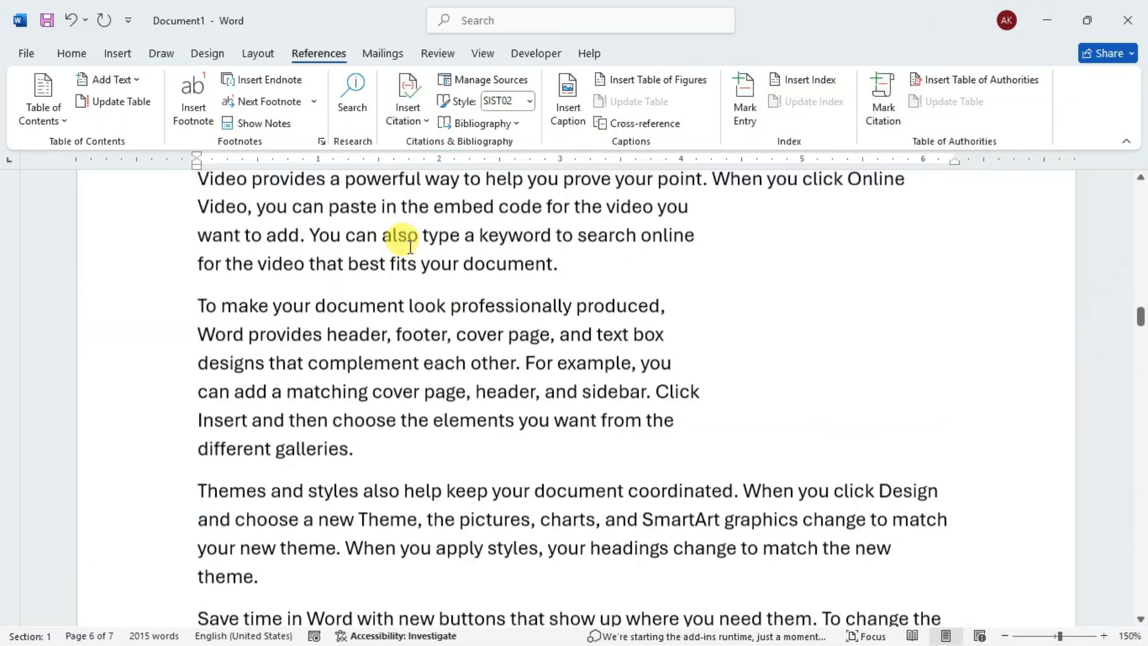
scroll(410, 246, "down", 15)
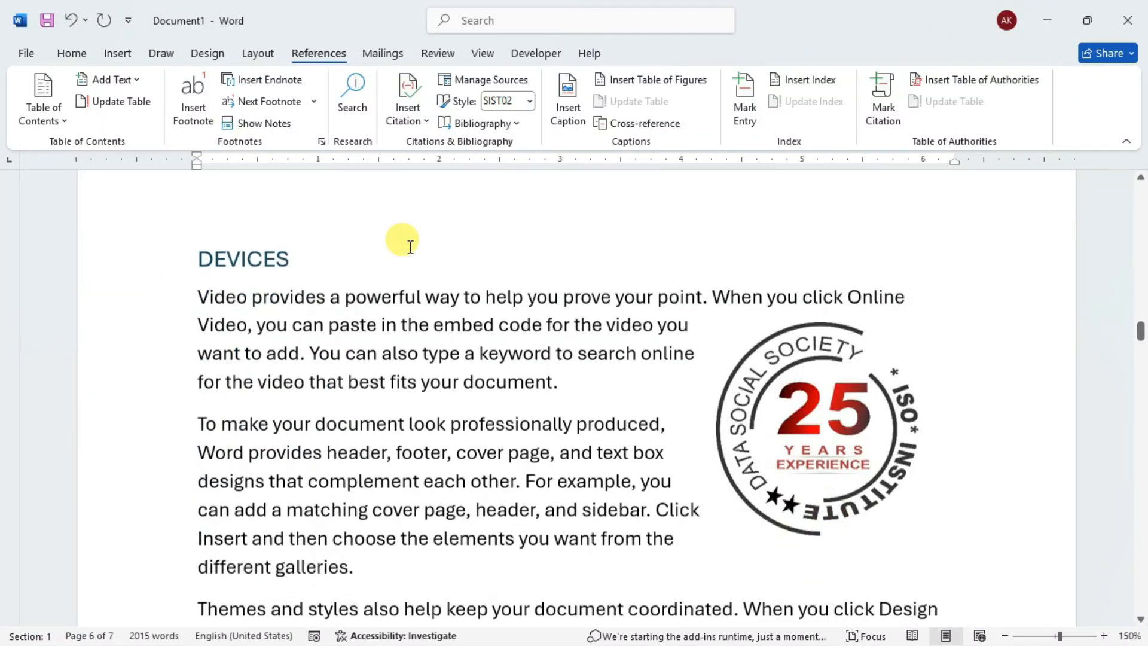
scroll(410, 246, "up", 6)
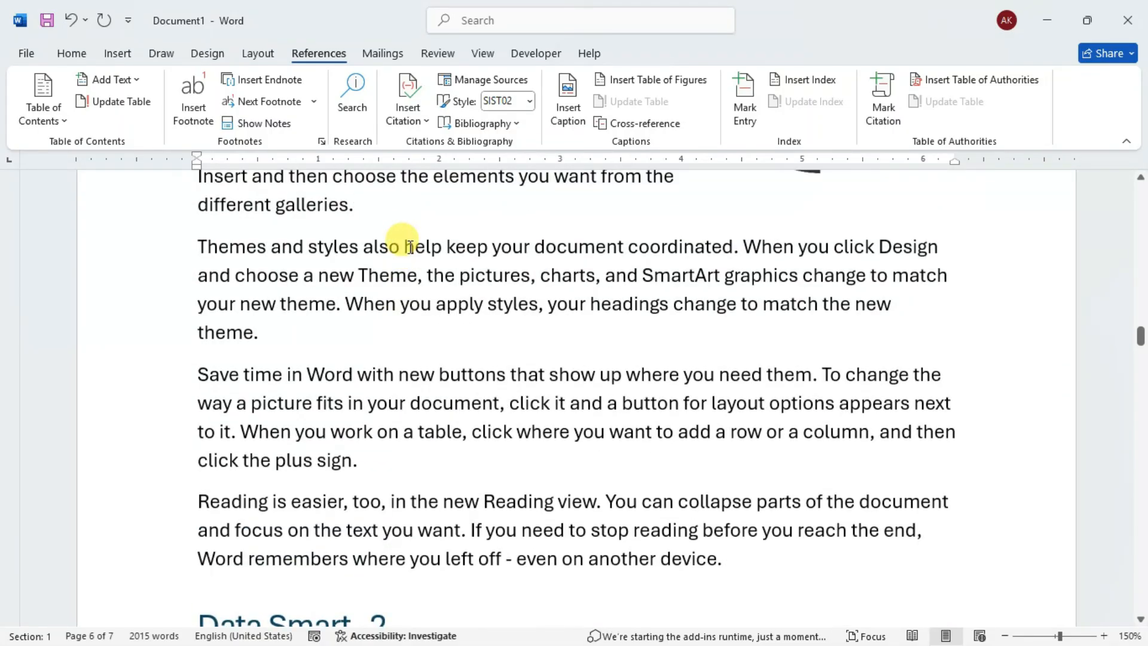
scroll(410, 246, "up", 15)
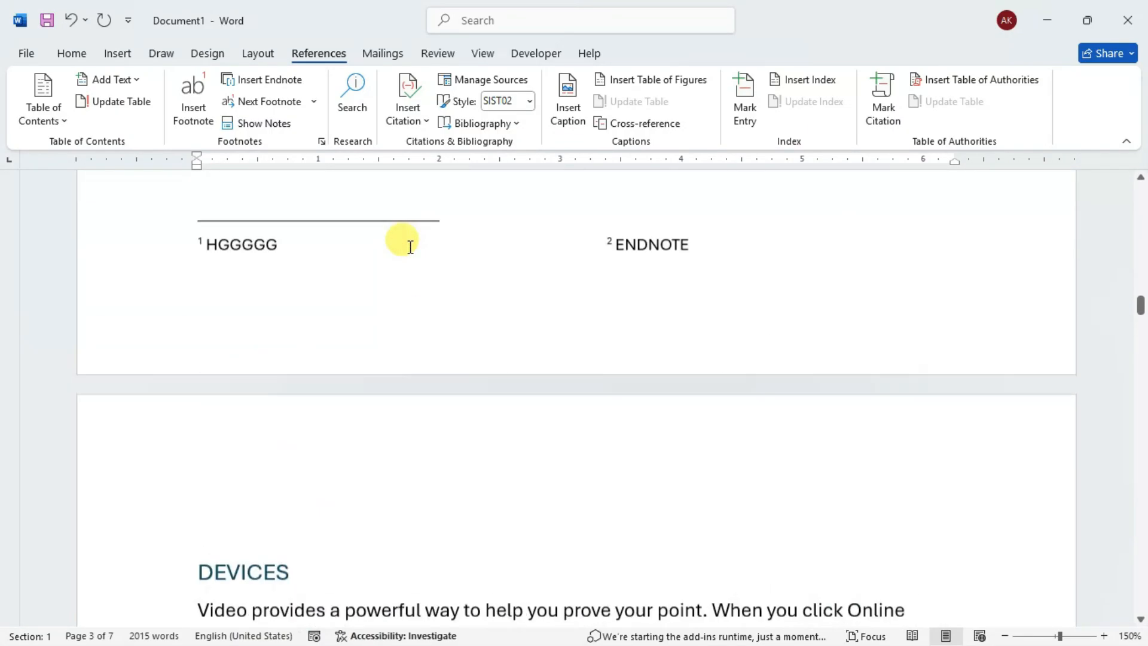
scroll(410, 246, "up", 12)
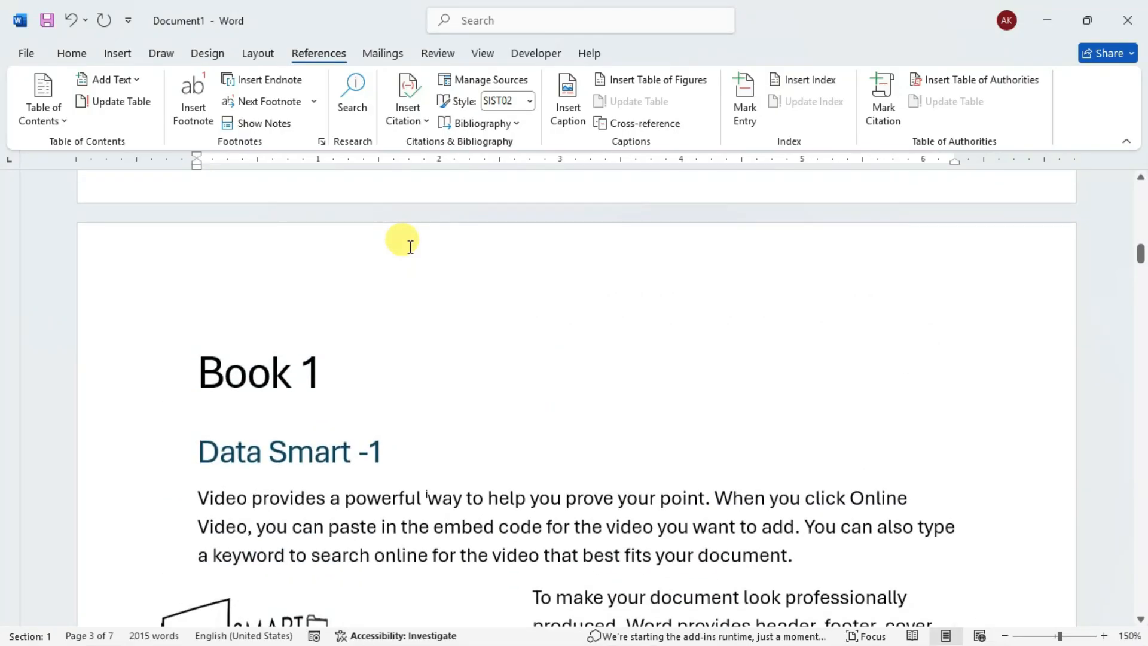
scroll(408, 246, "up", 5)
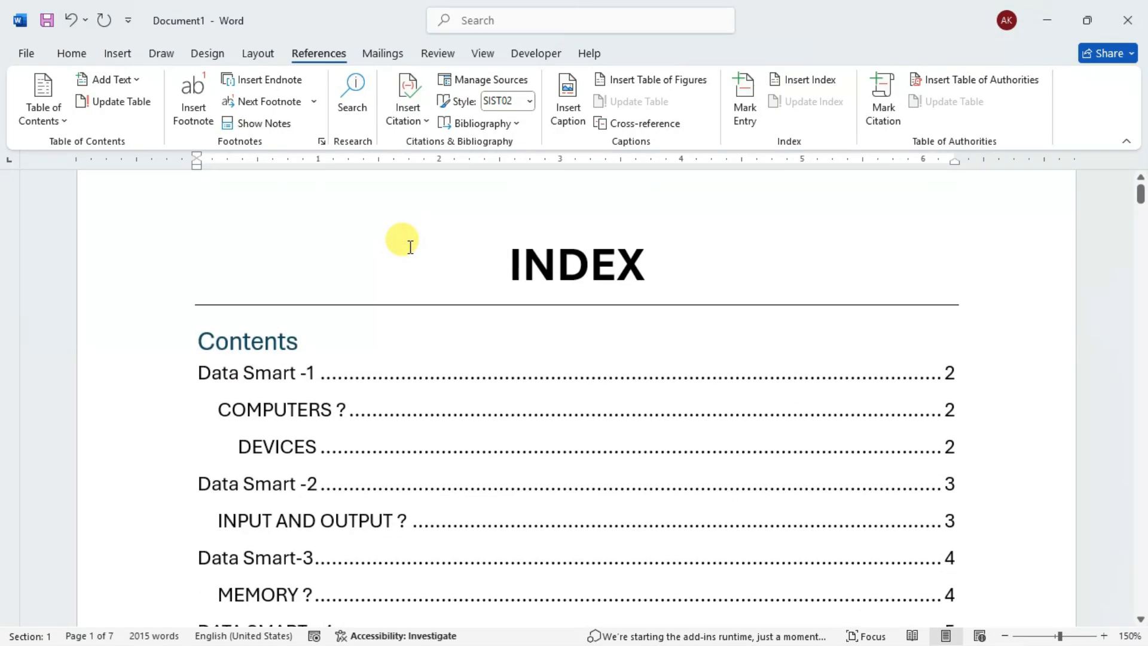
scroll(410, 246, "down", 4)
scroll(410, 246, "down", 6)
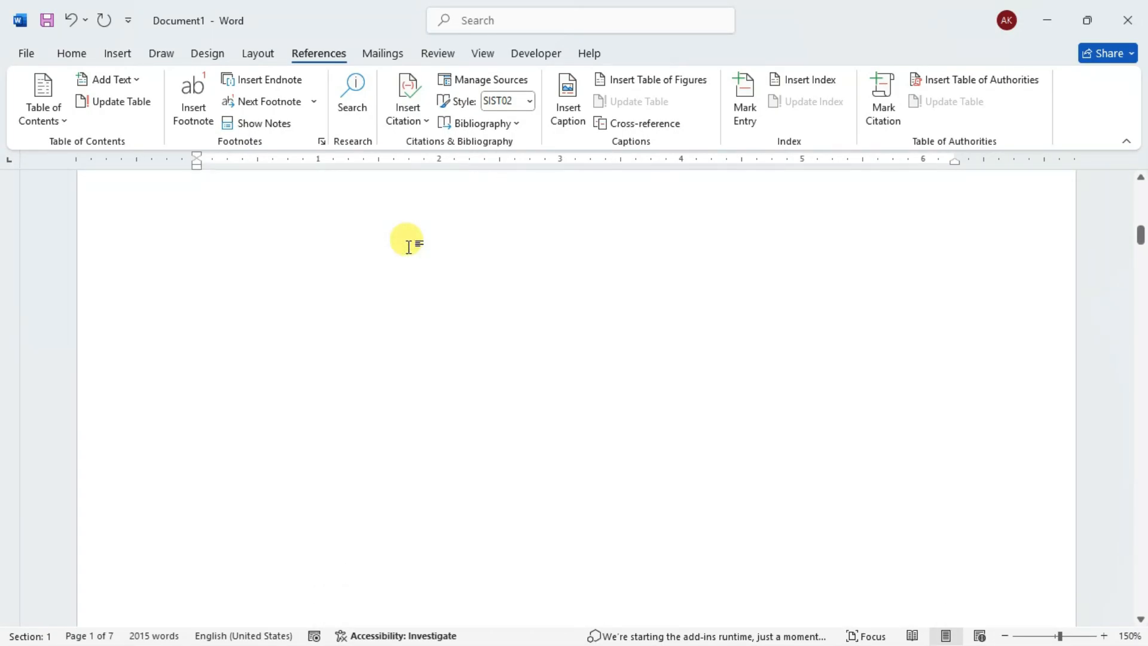
scroll(411, 246, "down", 2)
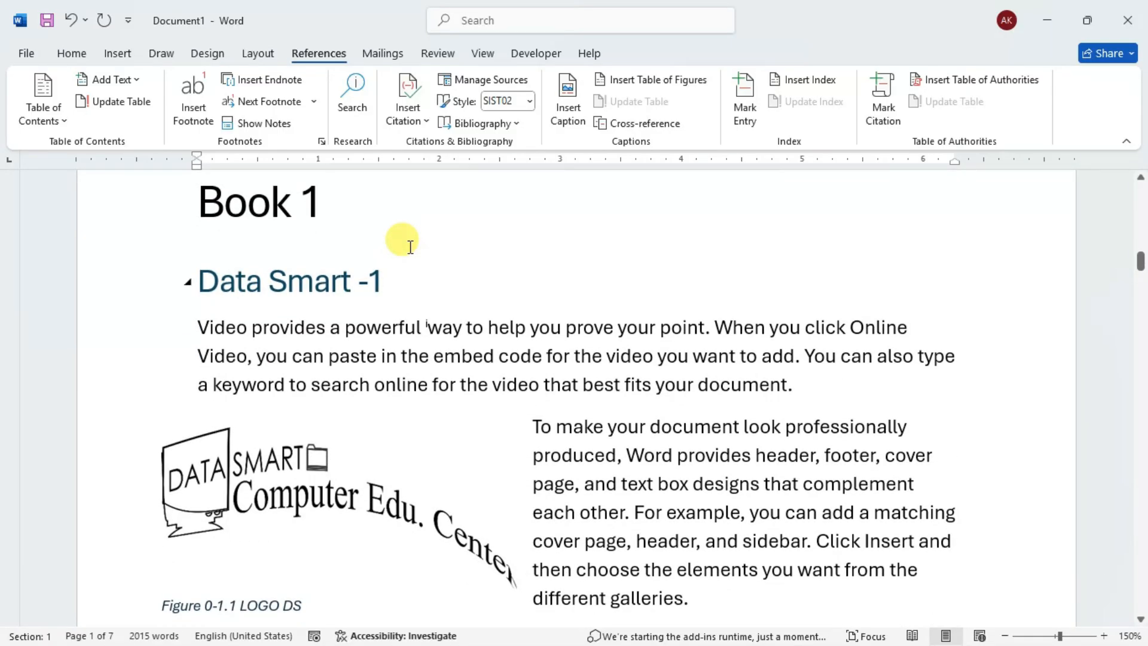
scroll(651, 286, "down", 2)
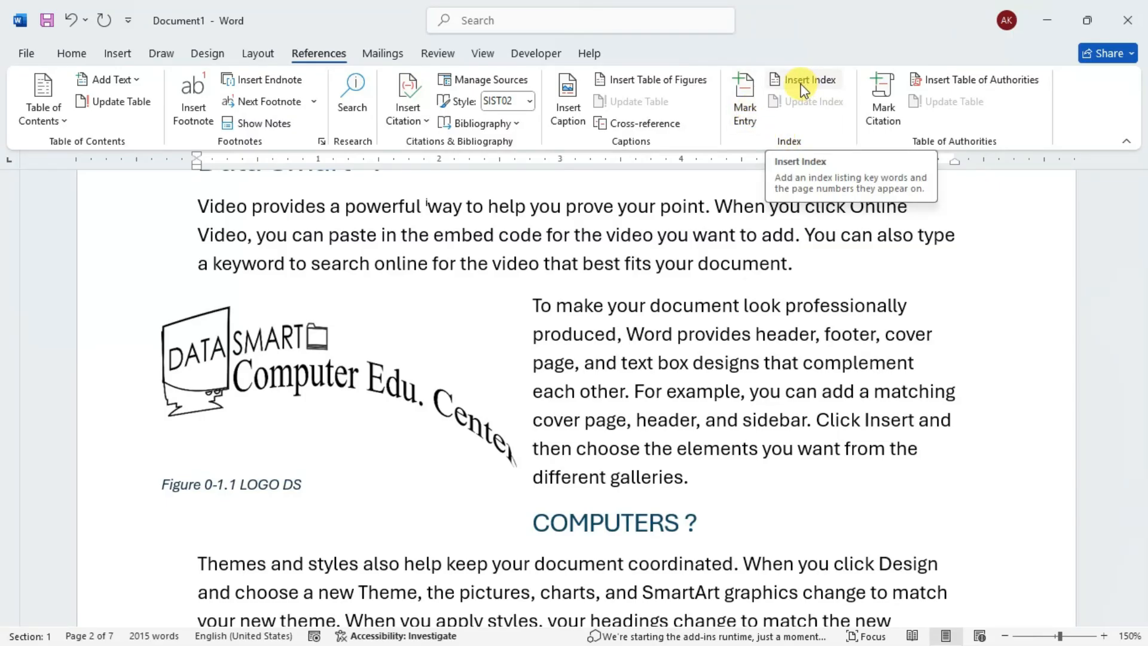
scroll(656, 267, "down", 3)
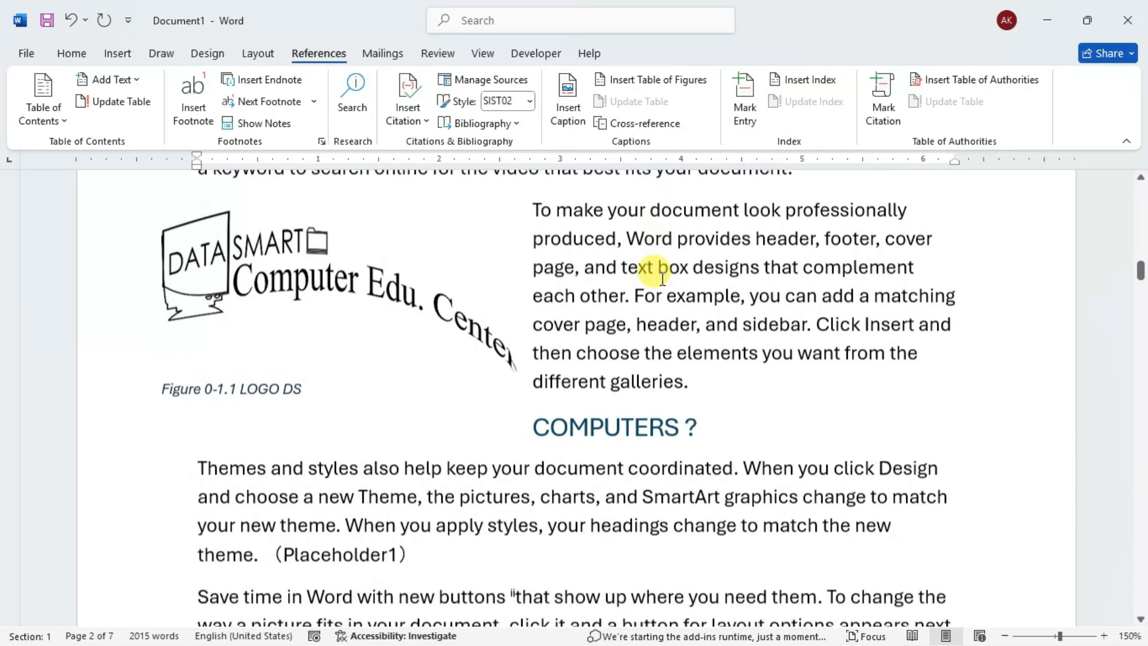
scroll(647, 266, "down", 1)
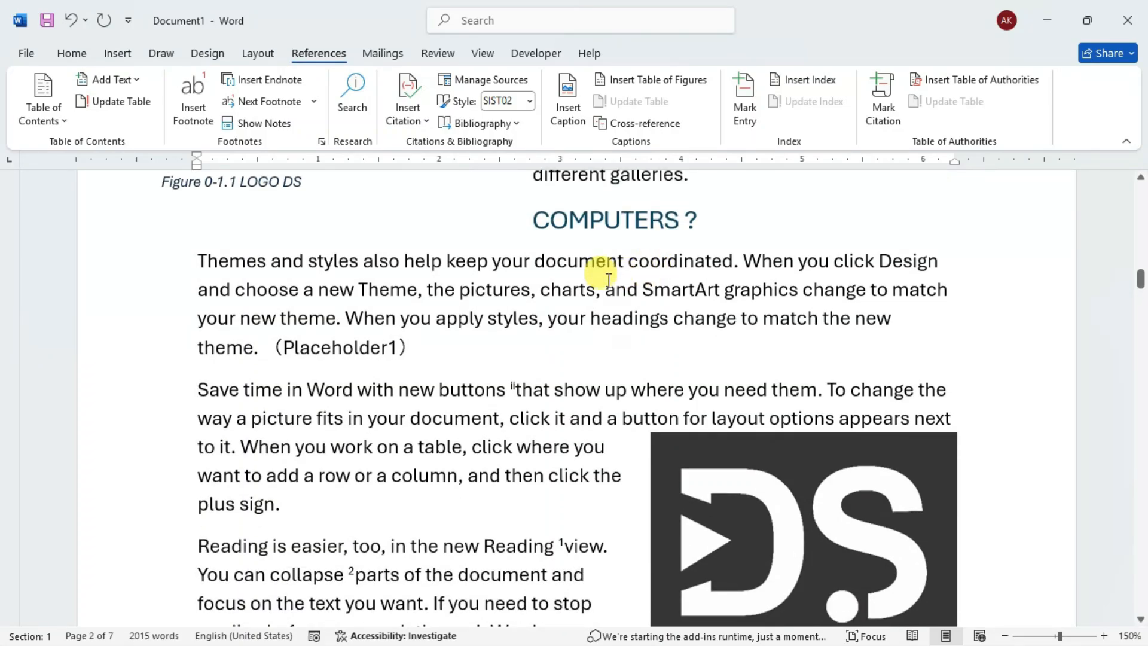
scroll(598, 269, "down", 3)
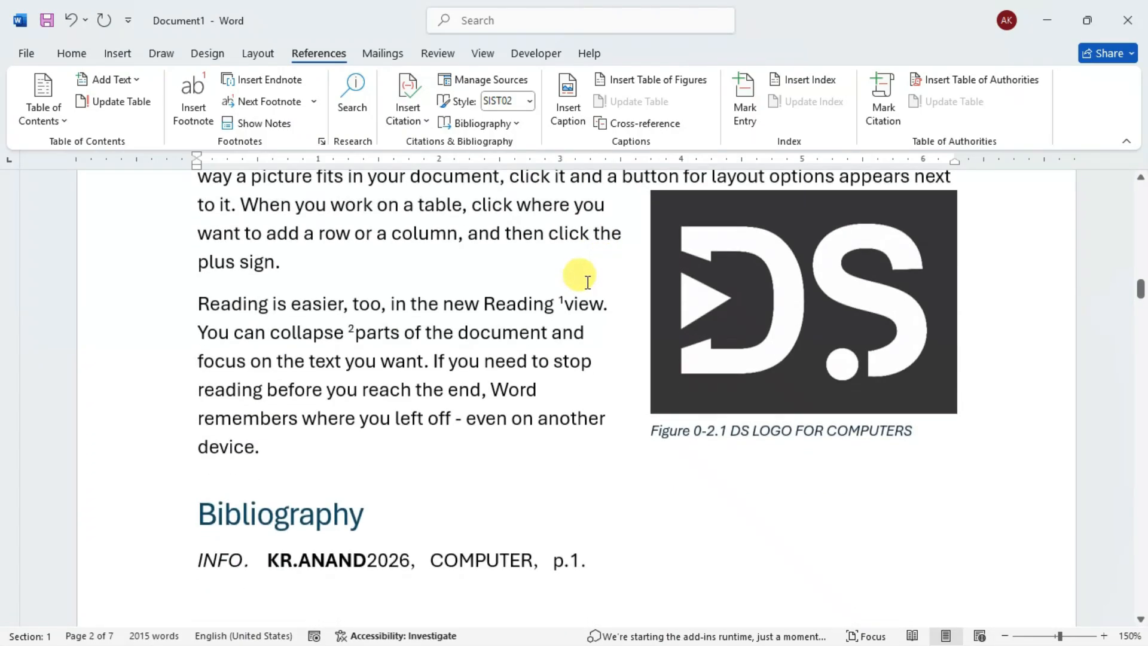
- Mark an index entry before "Reading is easier" with main entry R, subentry Reading, current page, and bold italic page numbers
double_click(245, 303)
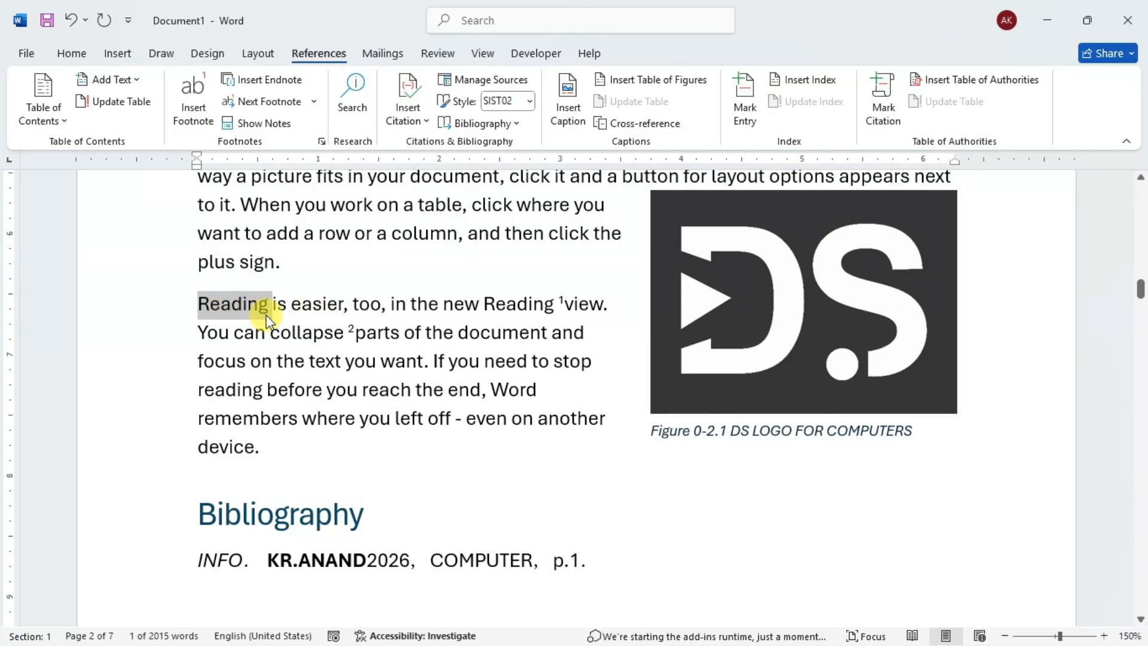
left_click(417, 301)
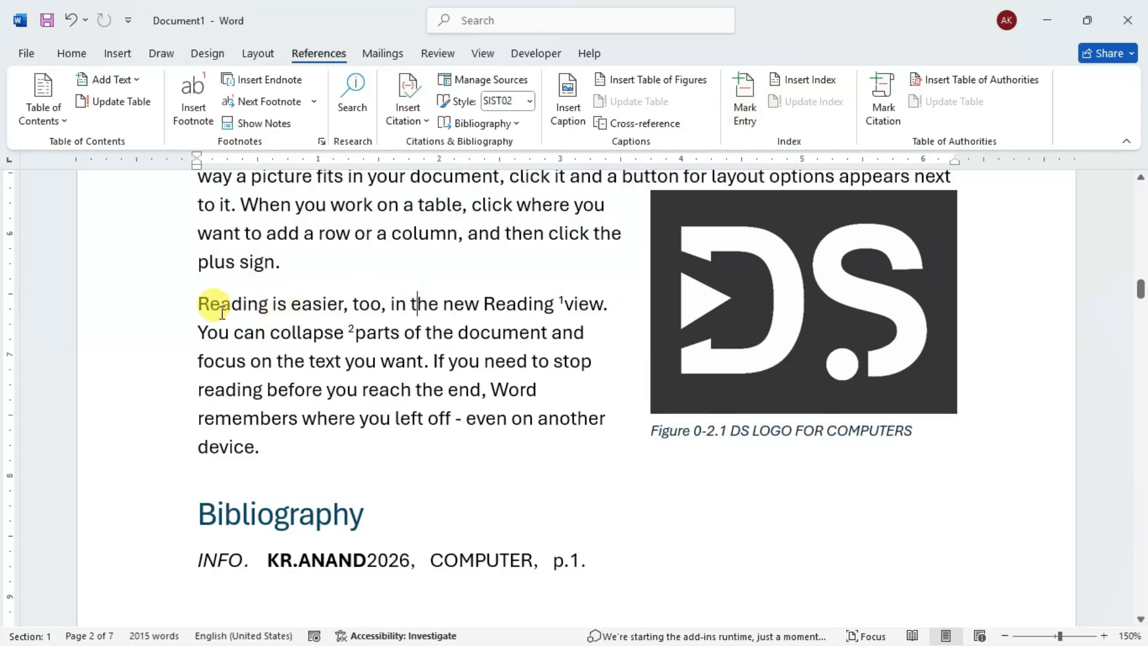
left_click(747, 96)
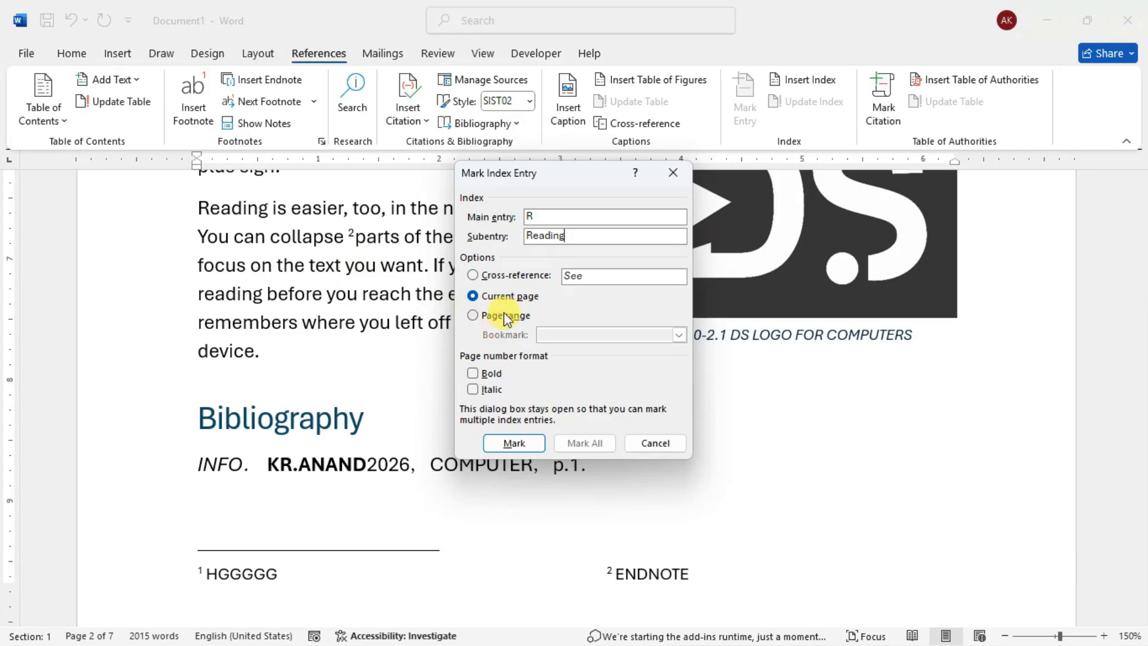
left_click(473, 373)
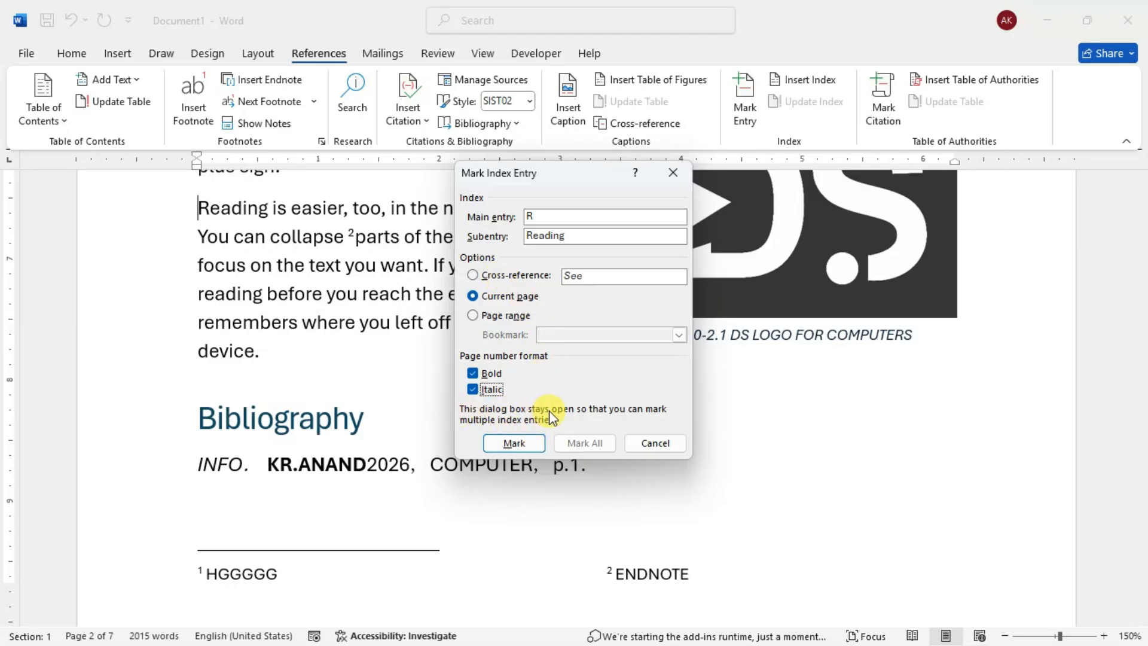
left_click(505, 442)
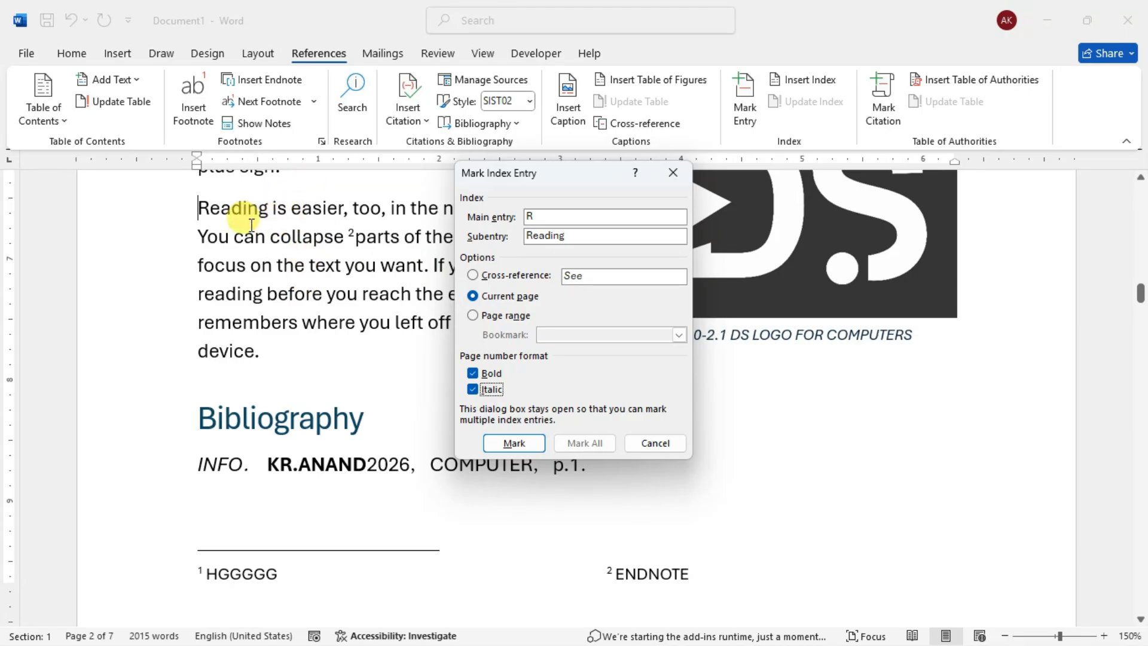
left_click(514, 443)
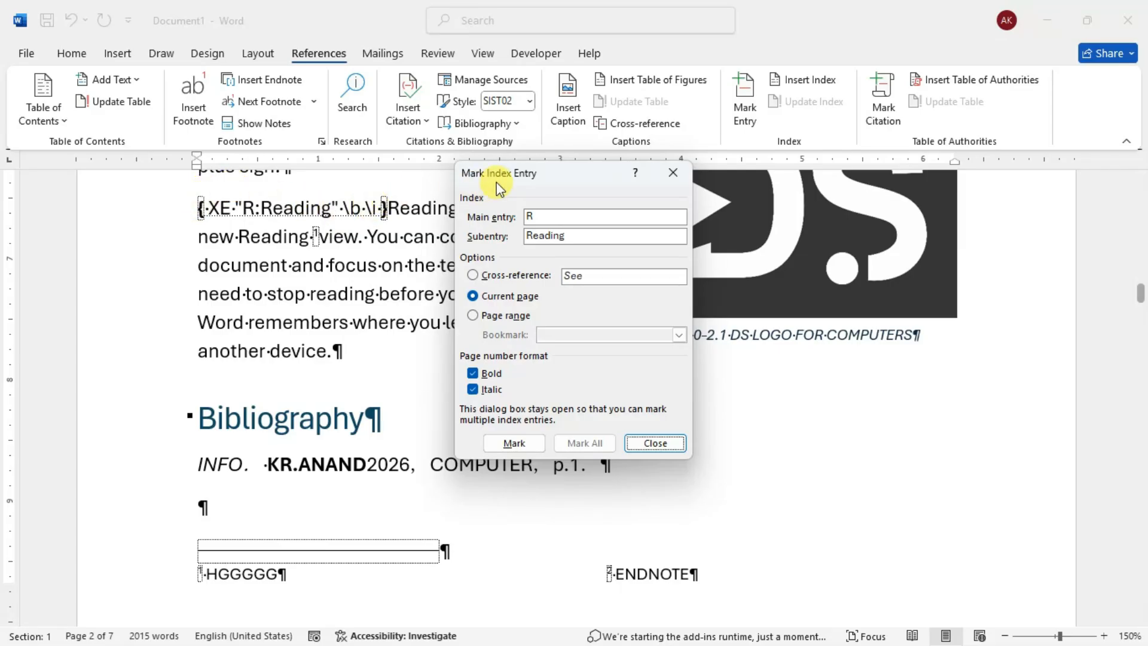
left_click_drag(504, 179, 602, 170)
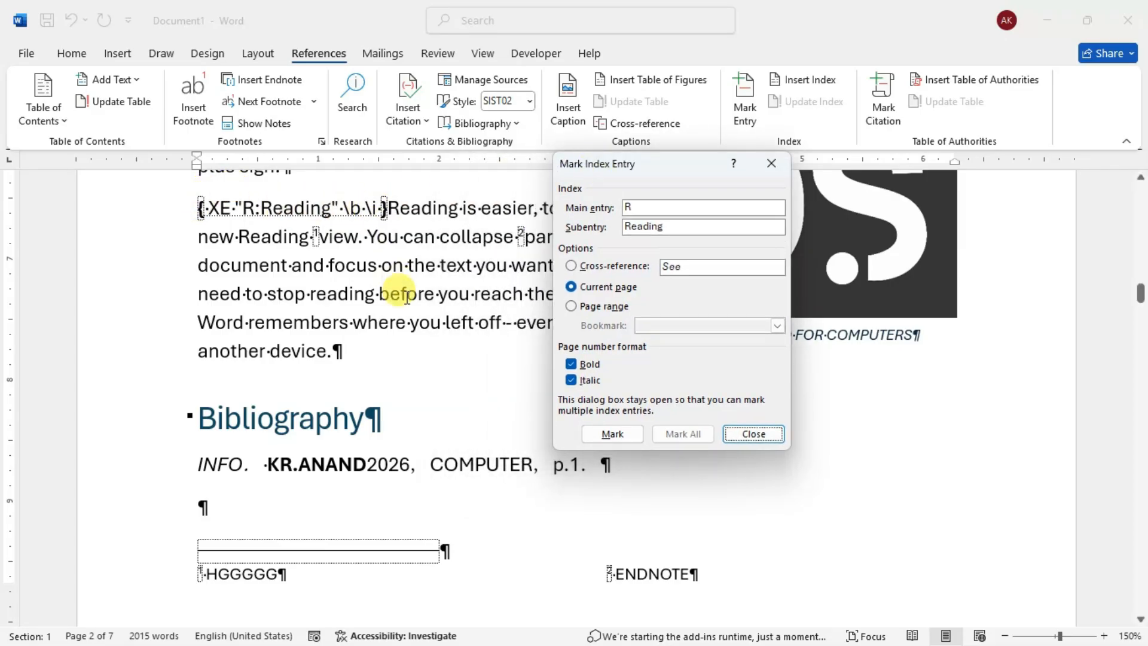
left_click(639, 434)
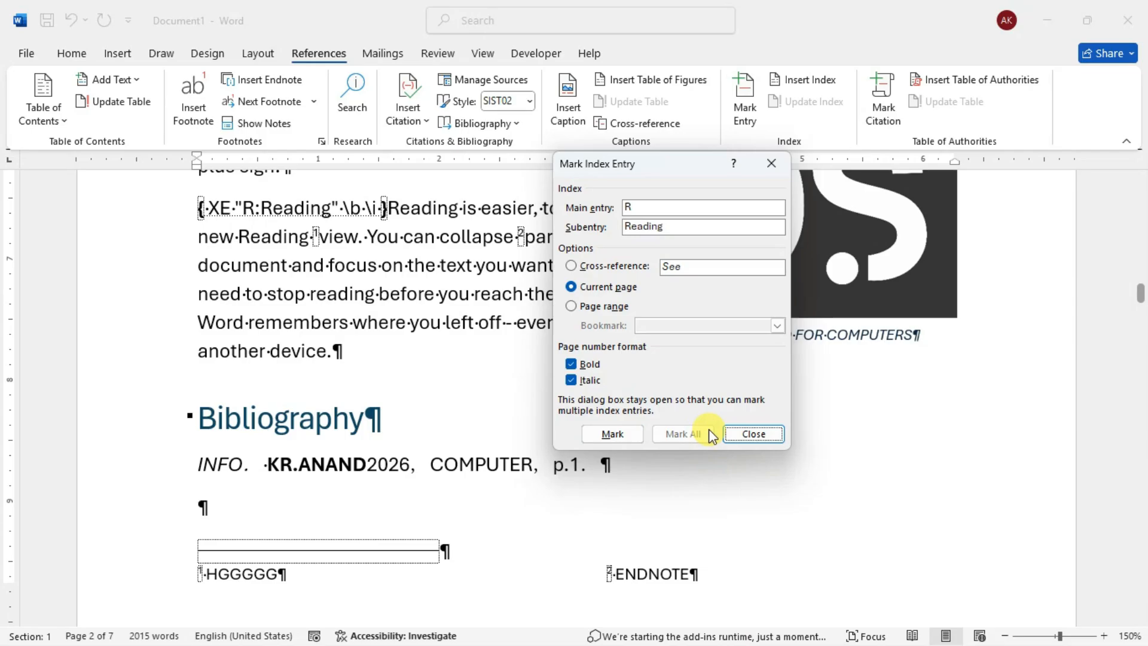
left_click(751, 435)
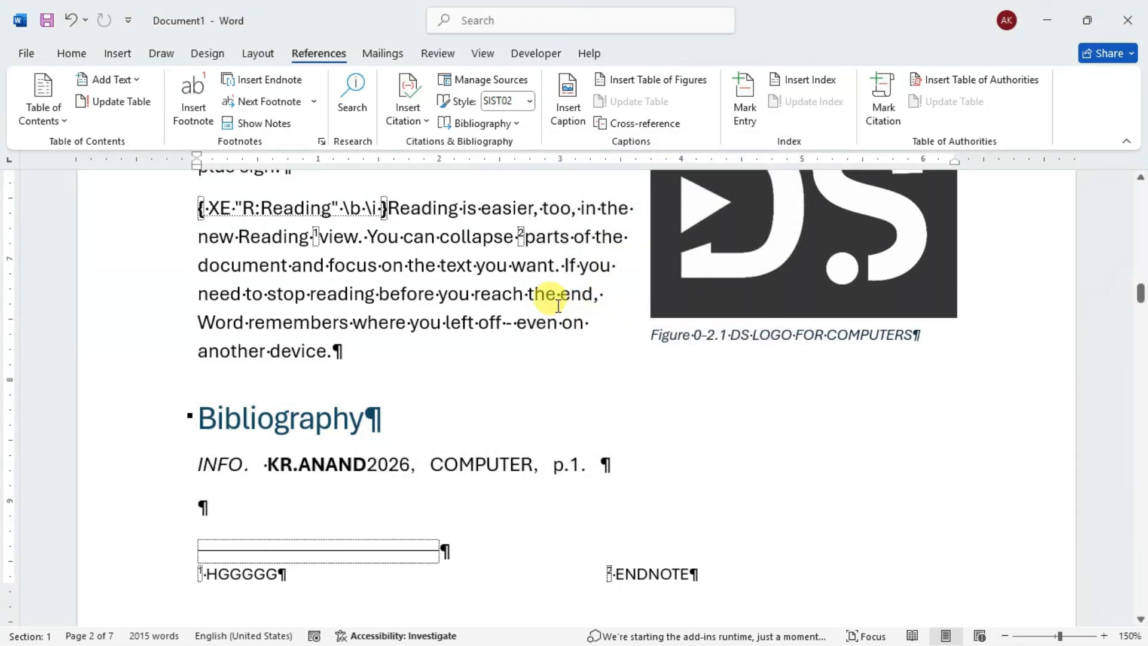
- Hide the paragraph marks and other formatting symbols in the document
left_click(71, 54)
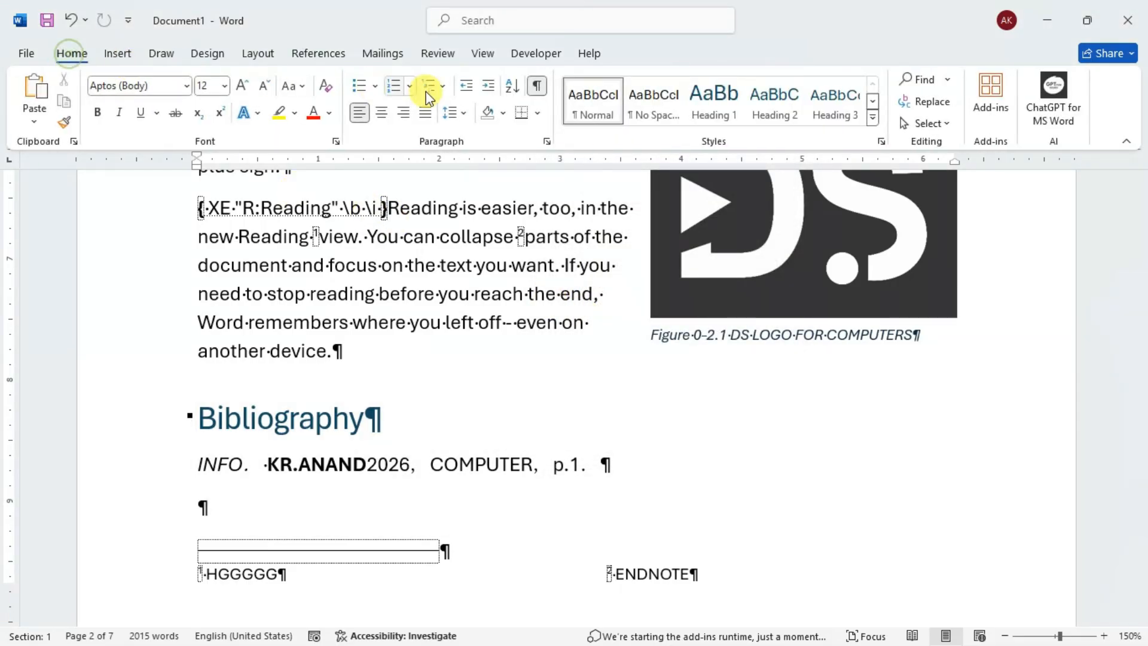
left_click(537, 86)
scroll(457, 281, "down", 10)
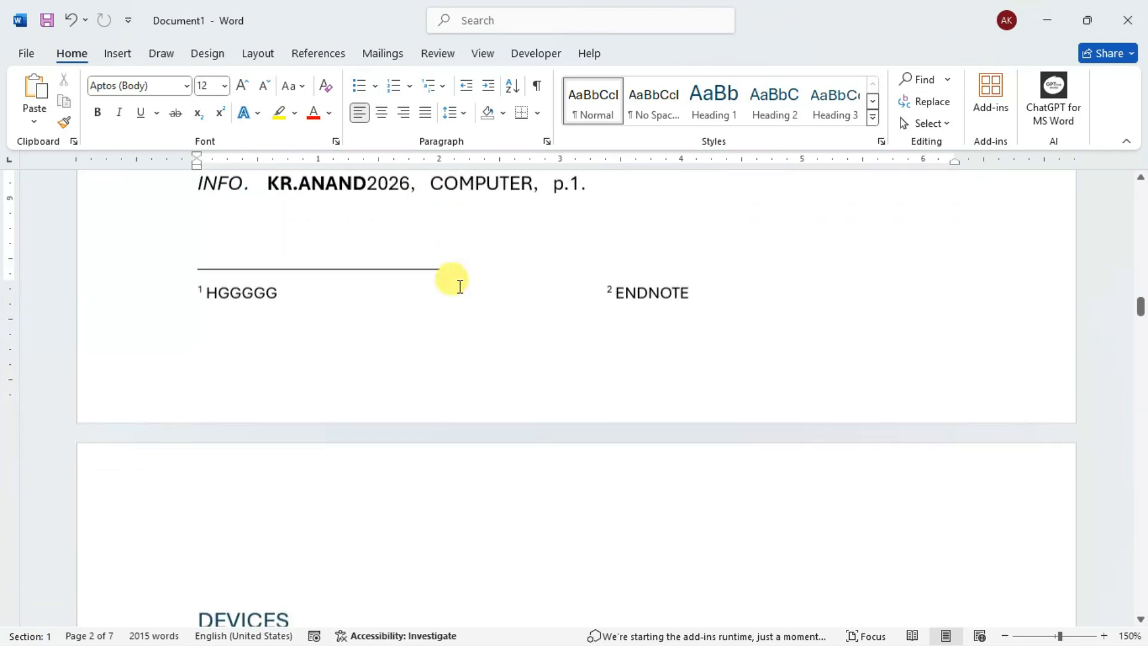
- Add blank space below the Table 1 cross-reference at the end of the document, above the endnotes
scroll(461, 284, "down", 15)
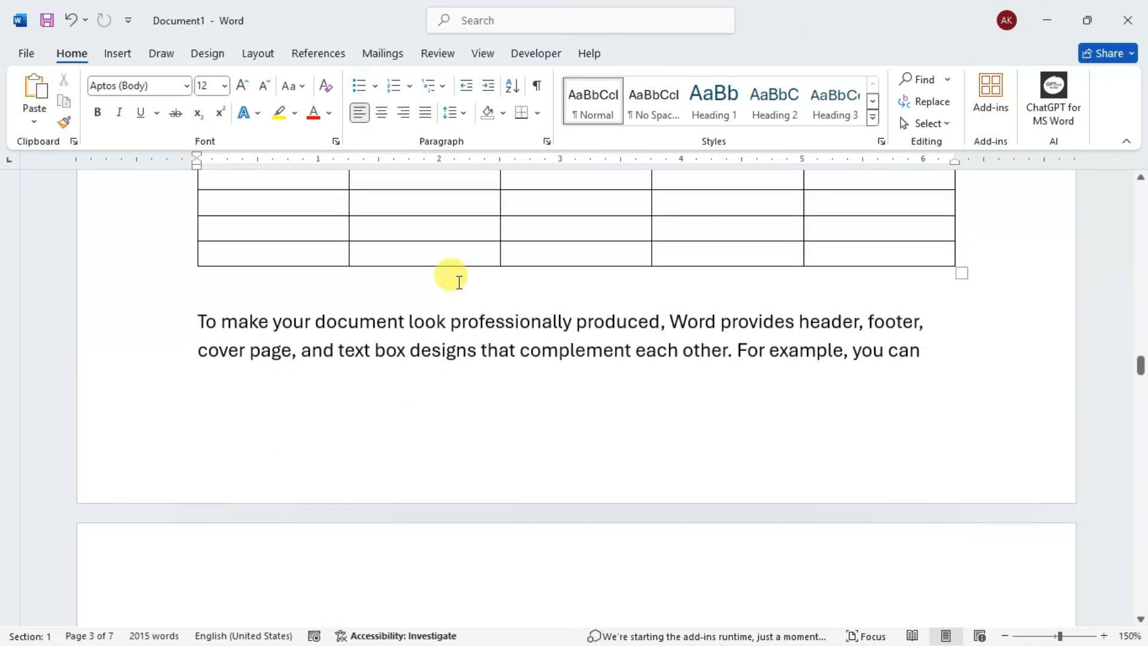
scroll(454, 275, "down", 12)
left_click_drag(1139, 411, 1139, 589)
left_click(502, 277)
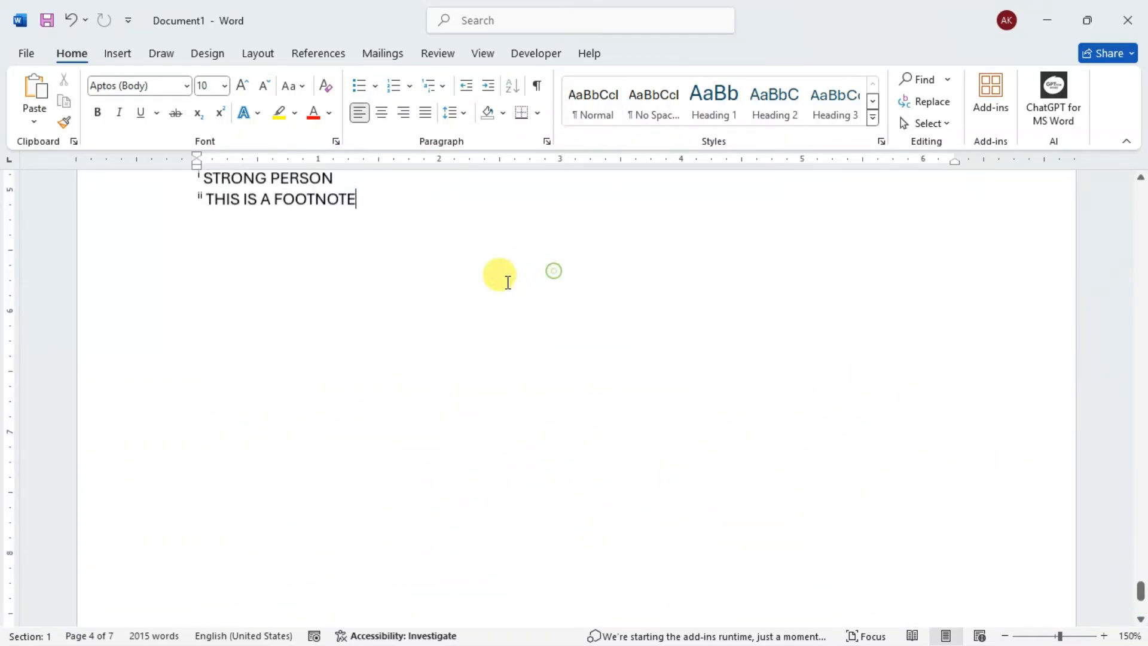
scroll(442, 263, "up", 5)
left_click(251, 349)
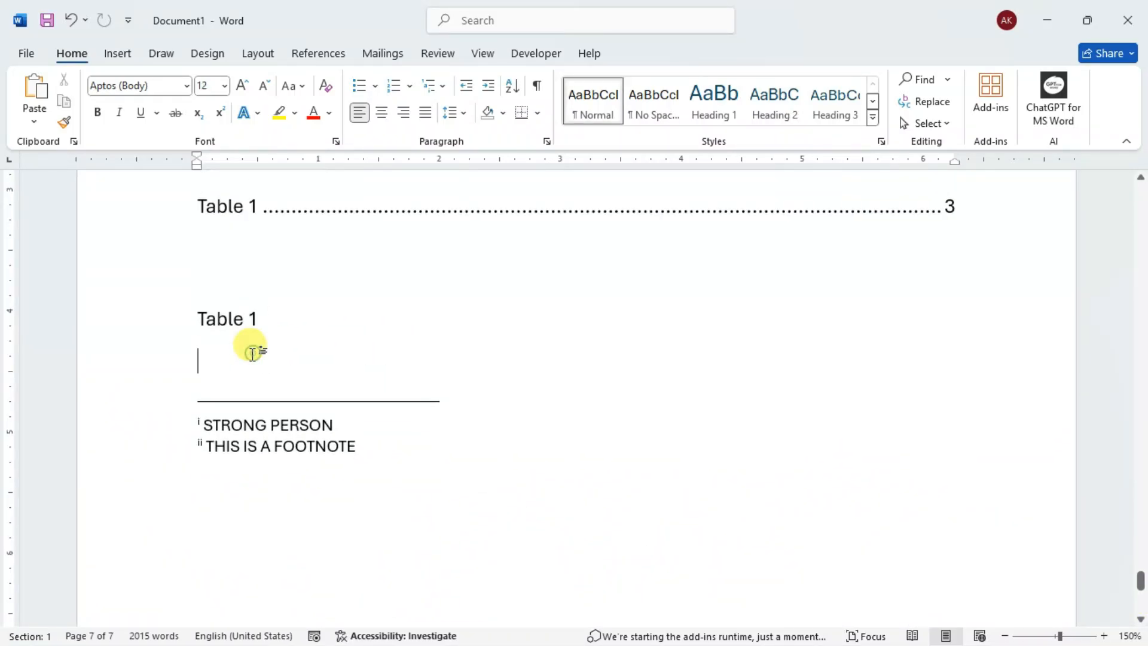
key("Return")
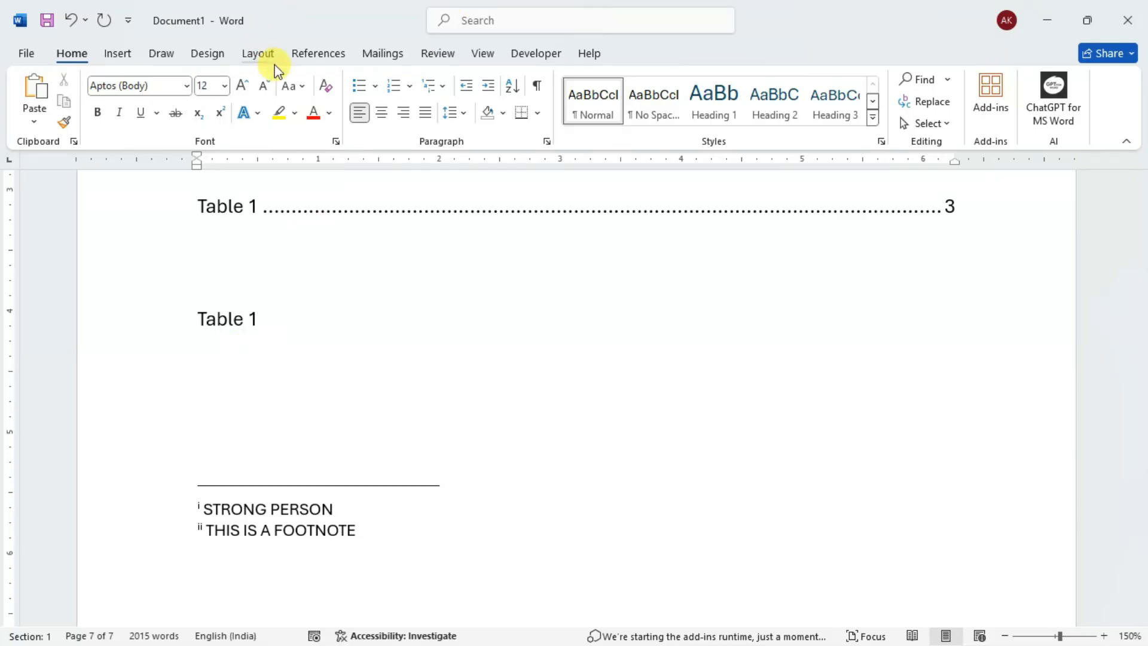
- Insert an indented two-column index in the Fancy format at the end of the document
left_click(310, 54)
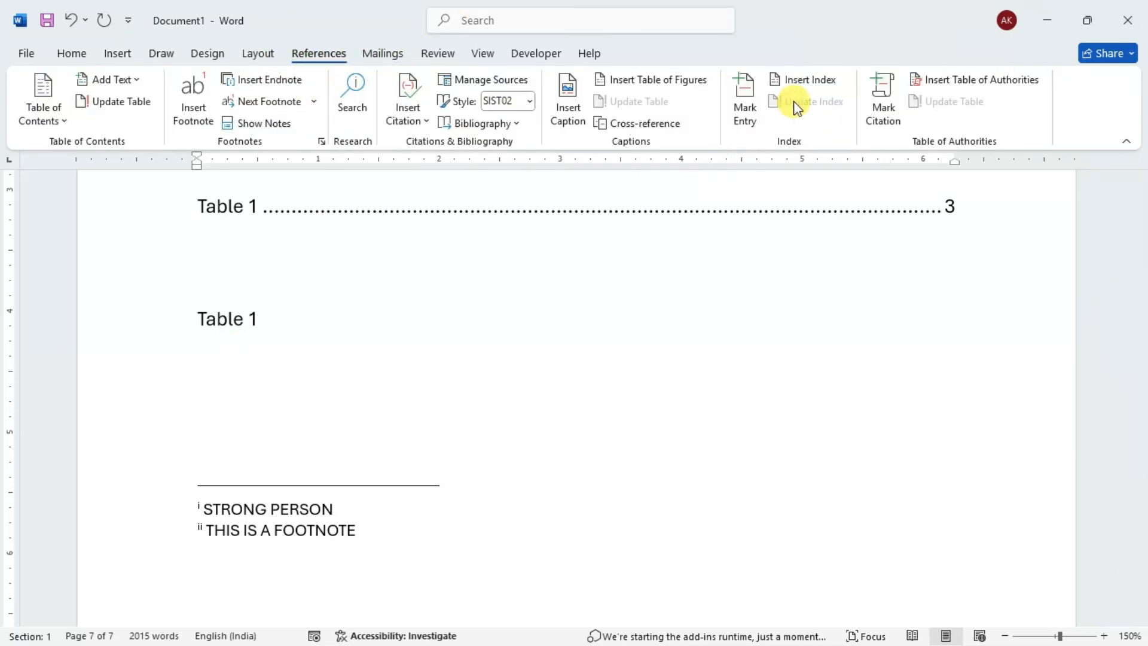
left_click(797, 88)
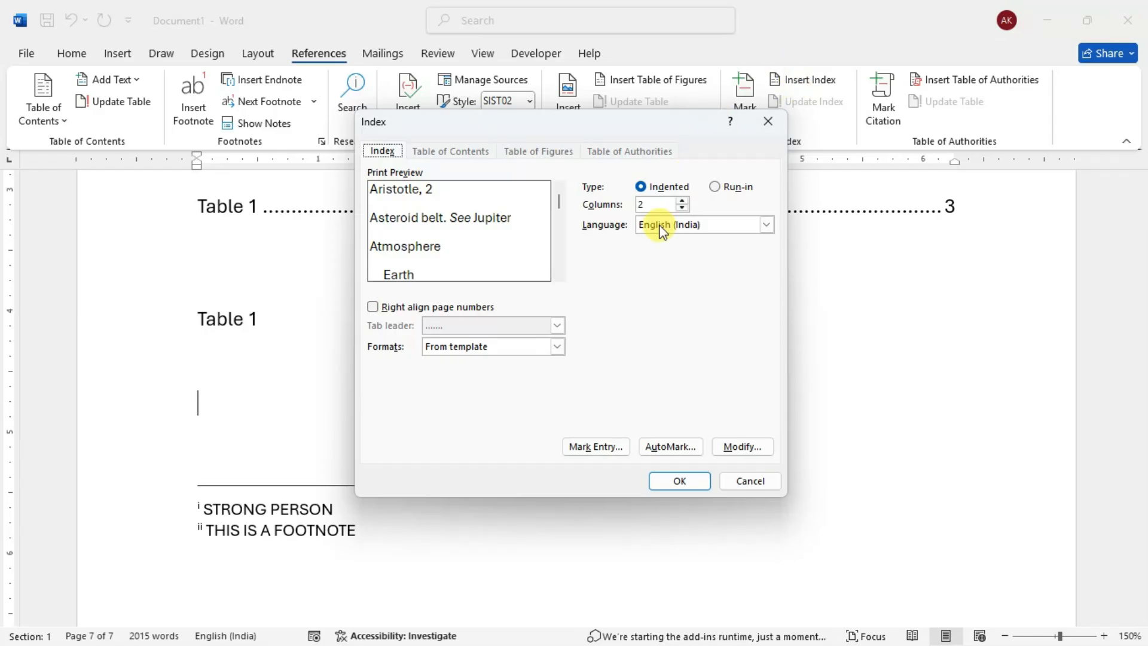
left_click(558, 346)
left_click(513, 381)
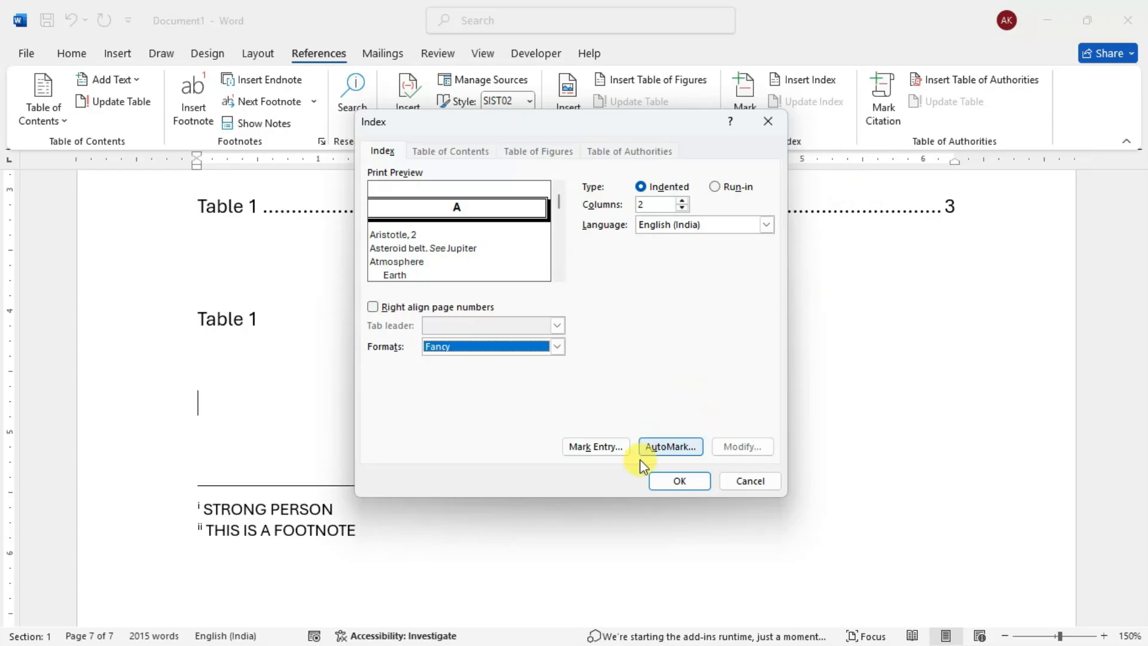
left_click(680, 482)
scroll(524, 372, "down", 2)
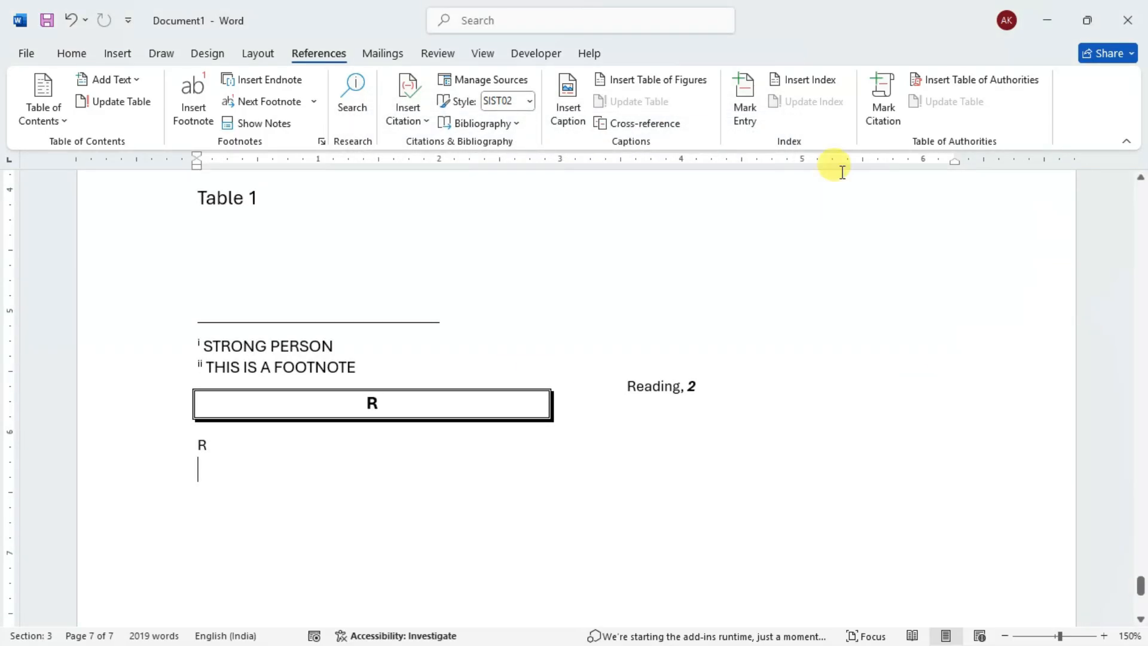
scroll(403, 329, "down", 2)
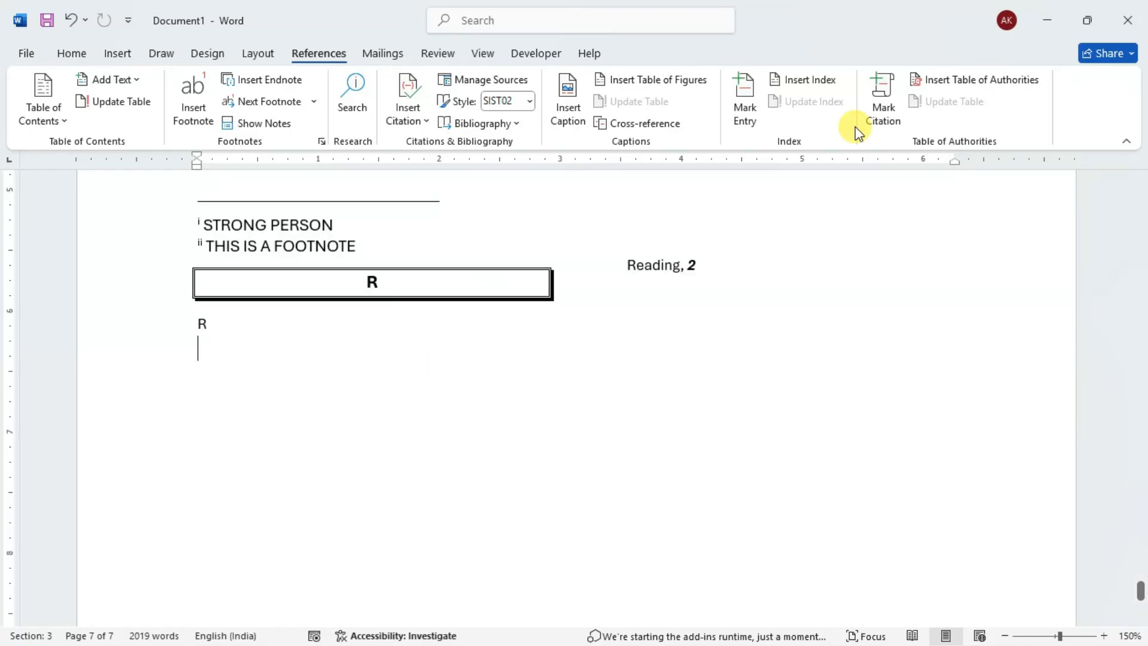
left_click(337, 283)
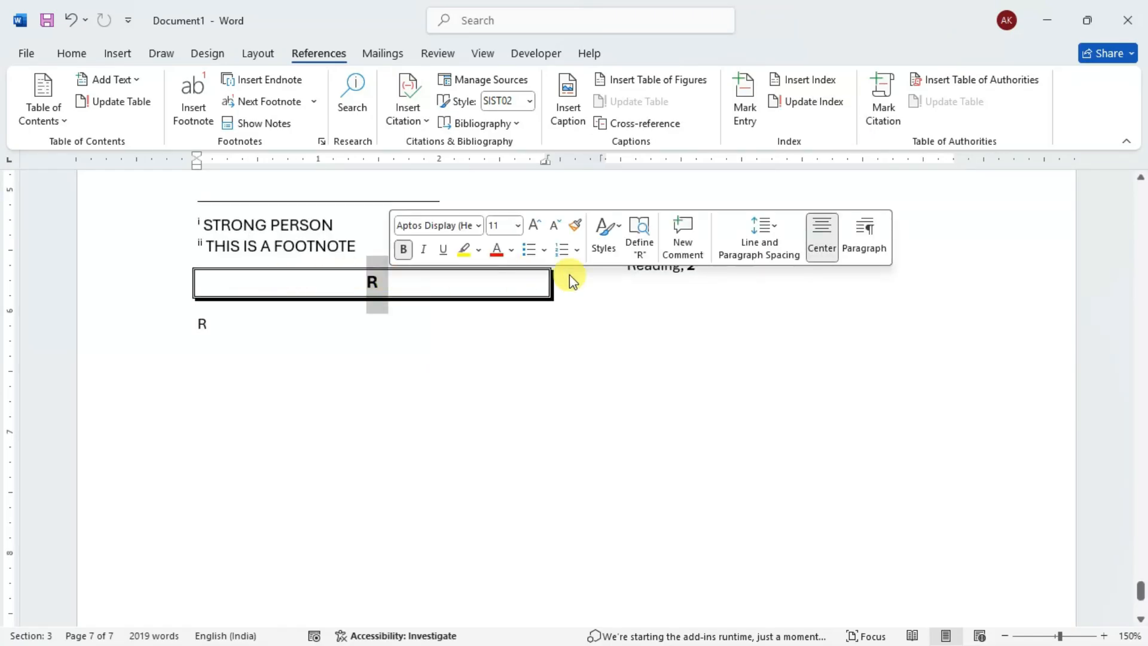
left_click(619, 261)
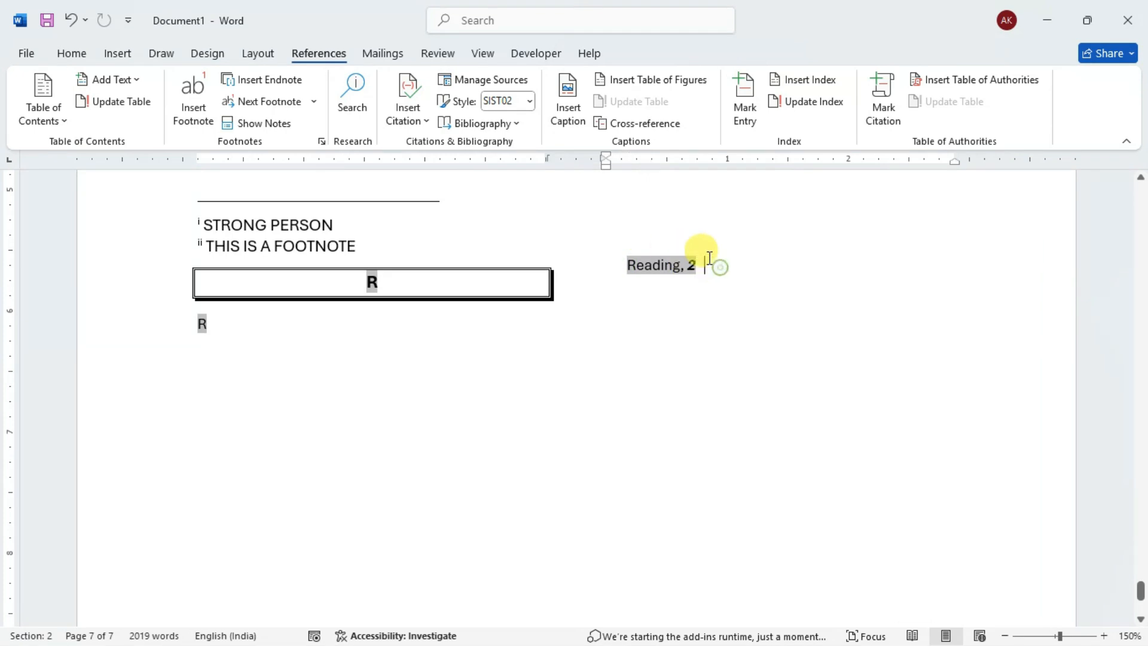
- Add three blank lines after the "THIS IS A FOOTNOTE" note to separate the notes from the index
left_click(402, 244)
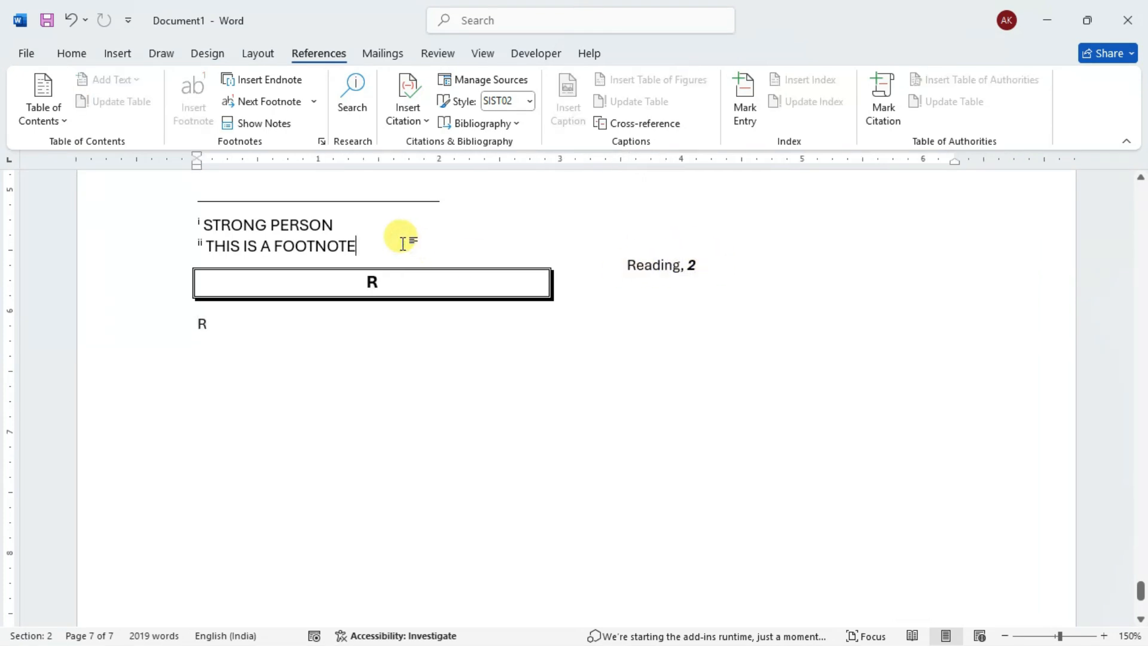
key("Return")
key("Return")
key("Return")
scroll(269, 308, "down", 1)
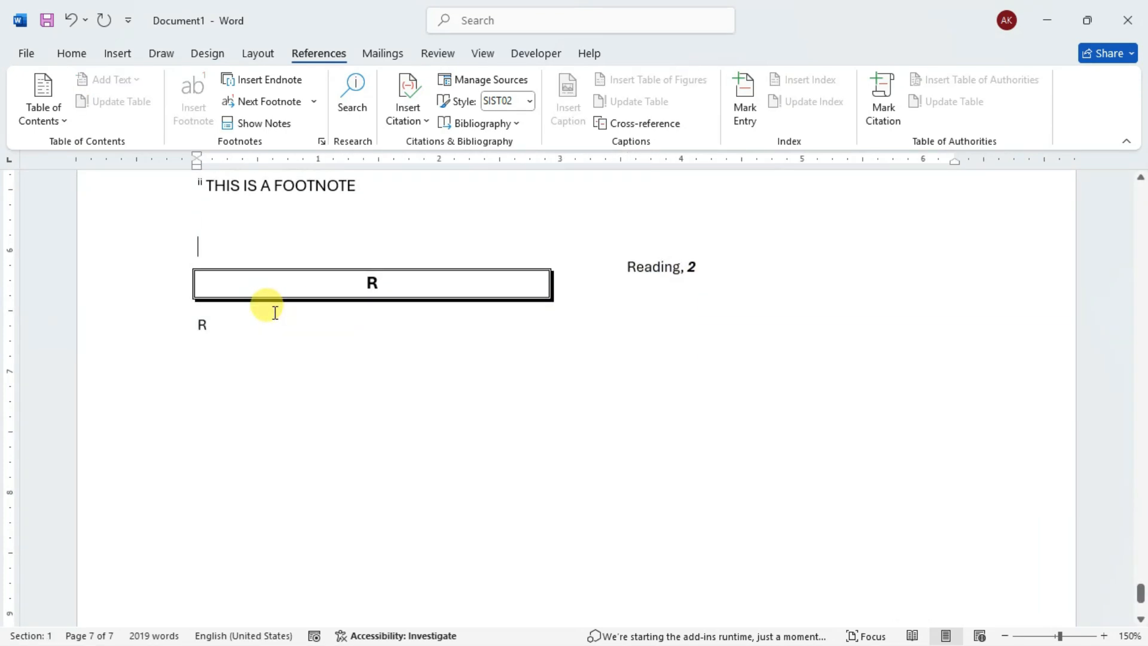
scroll(292, 326, "up", 2)
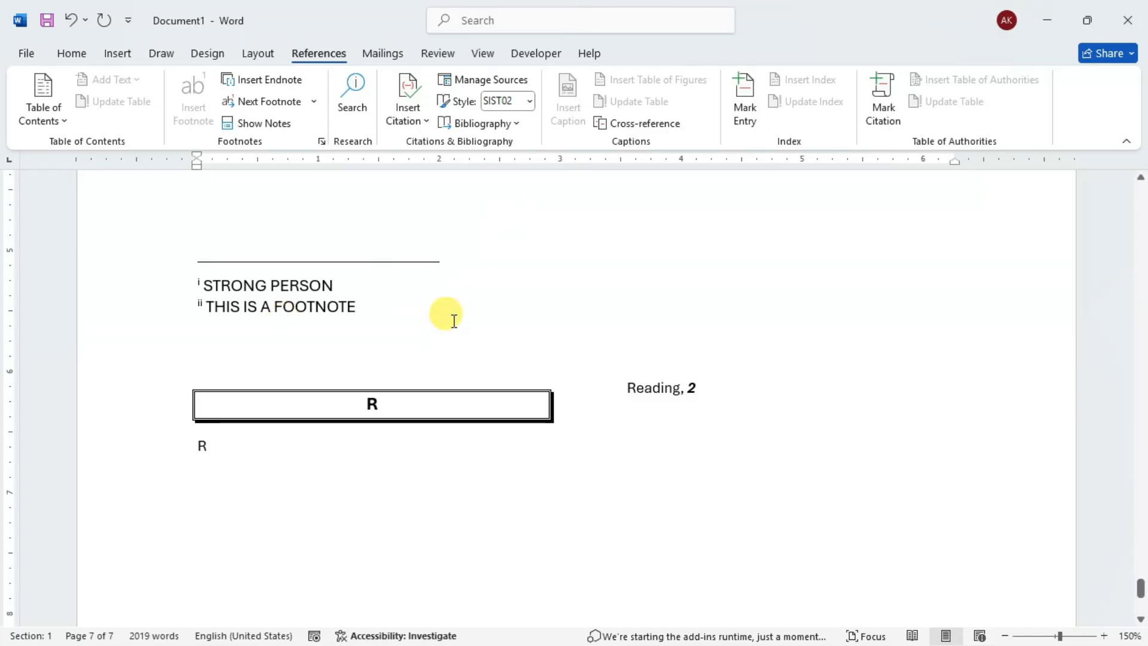
scroll(367, 365, "down", 2)
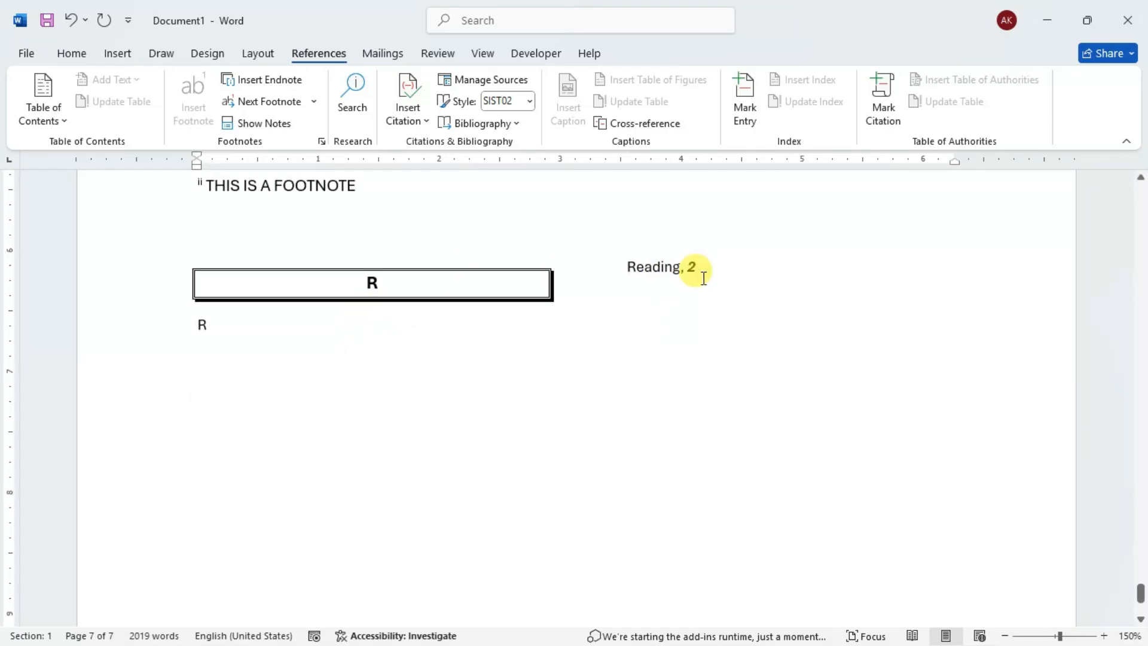
scroll(655, 299, "up", 5)
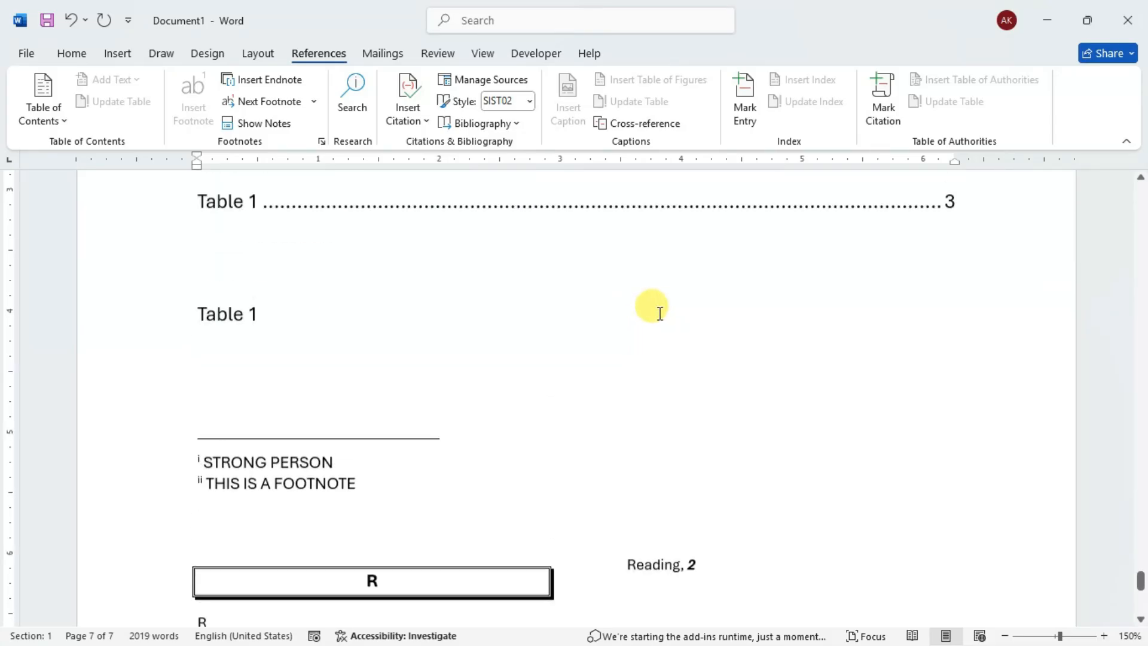
left_click_drag(1141, 580, 1139, 180)
scroll(902, 387, "down", 10)
scroll(904, 392, "down", 5)
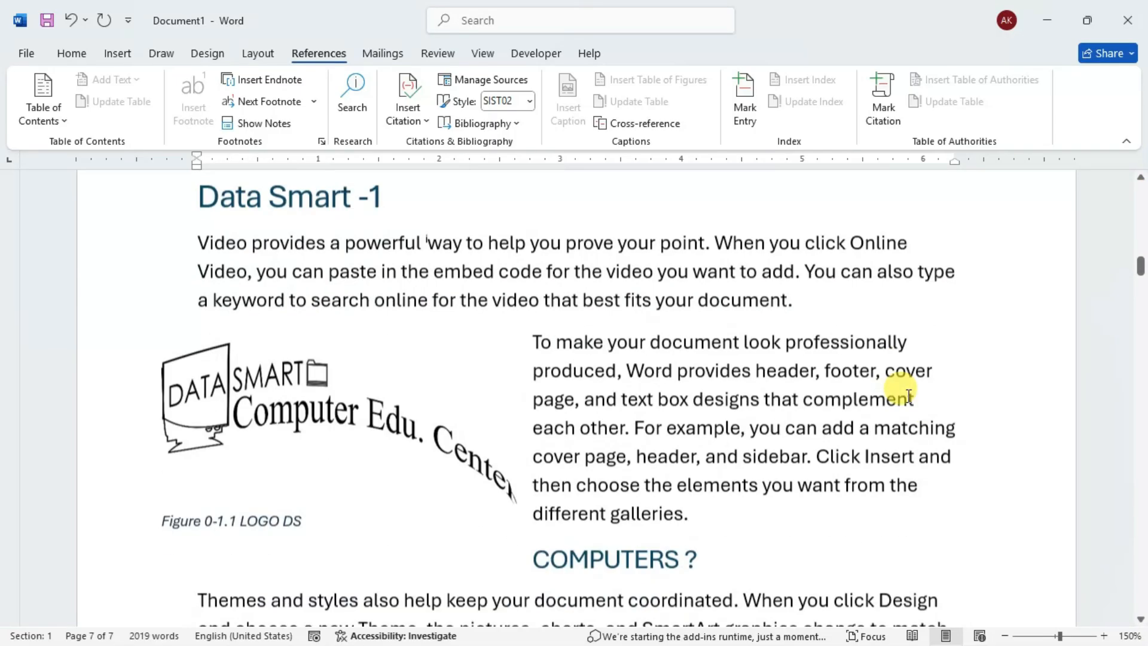
left_click(709, 378)
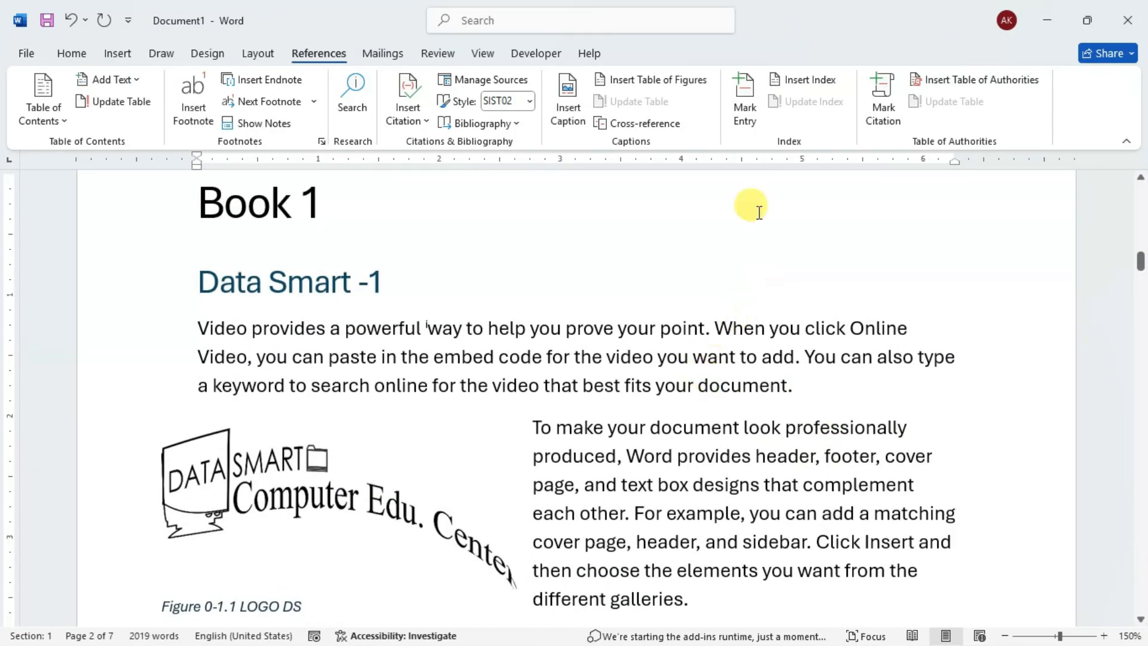
left_click(747, 111)
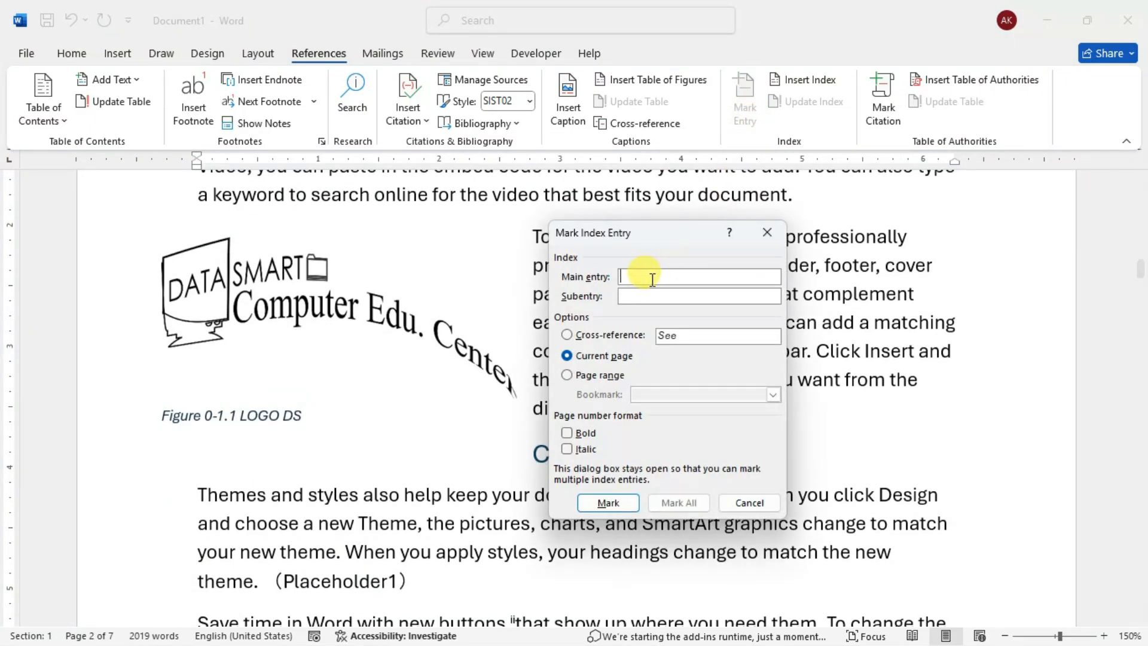
left_click_drag(652, 228, 678, 208)
scroll(441, 407, "down", 5)
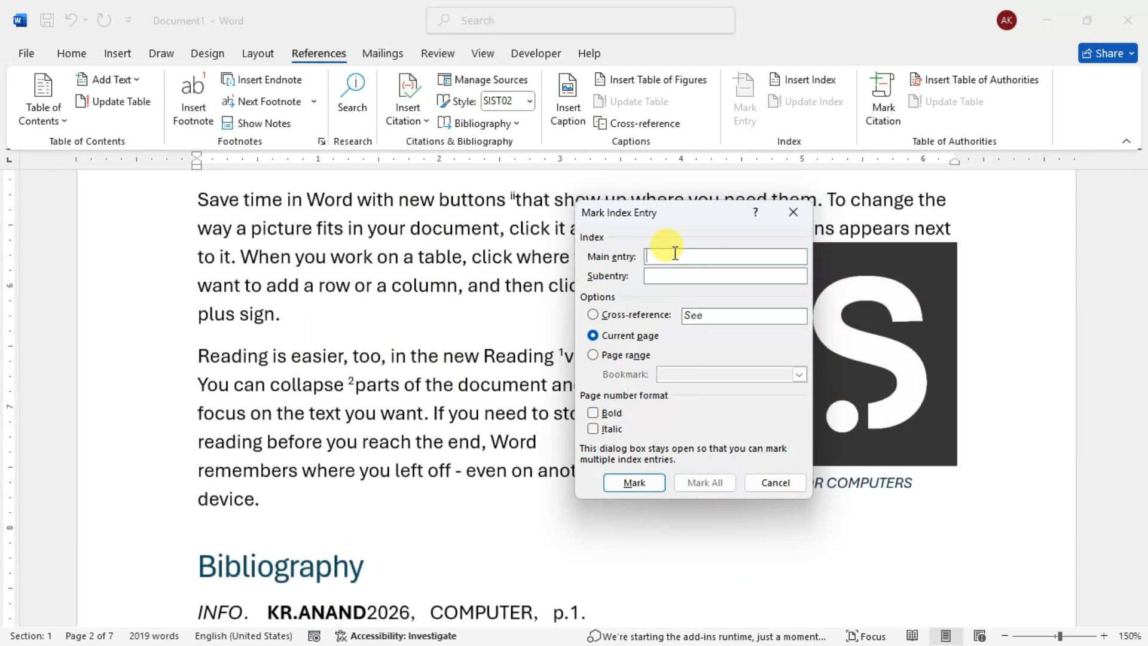
left_click(793, 212)
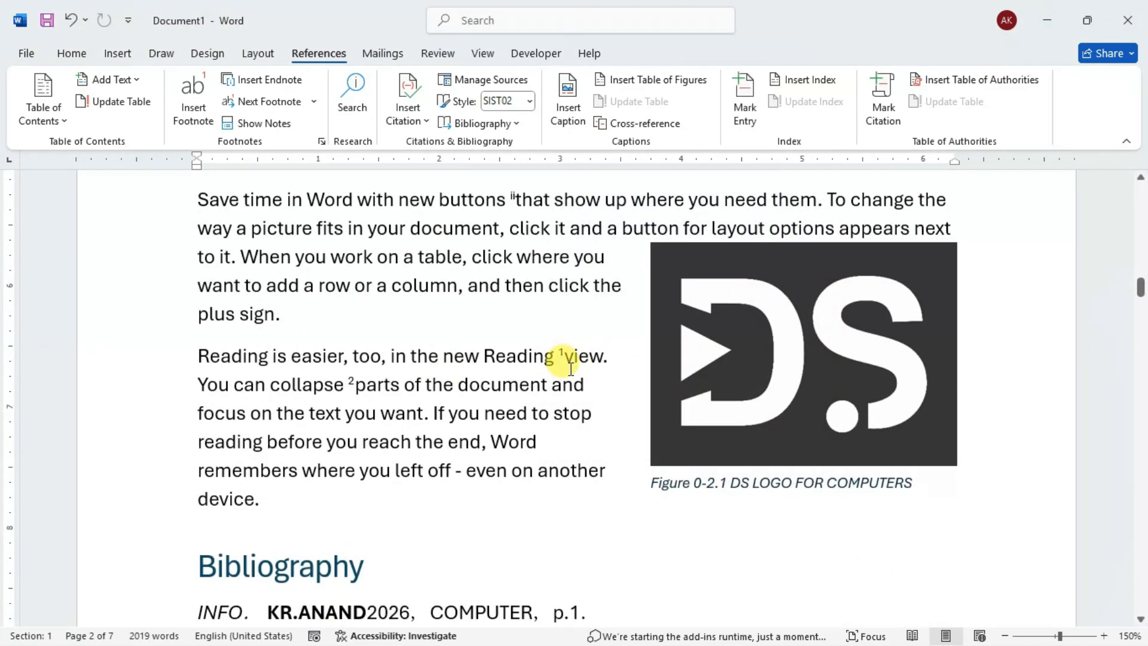
- Look through the Book 1 text, bibliography and notes down to the DEVICES section for words to index
scroll(570, 369, "up", 10)
scroll(570, 368, "down", 5)
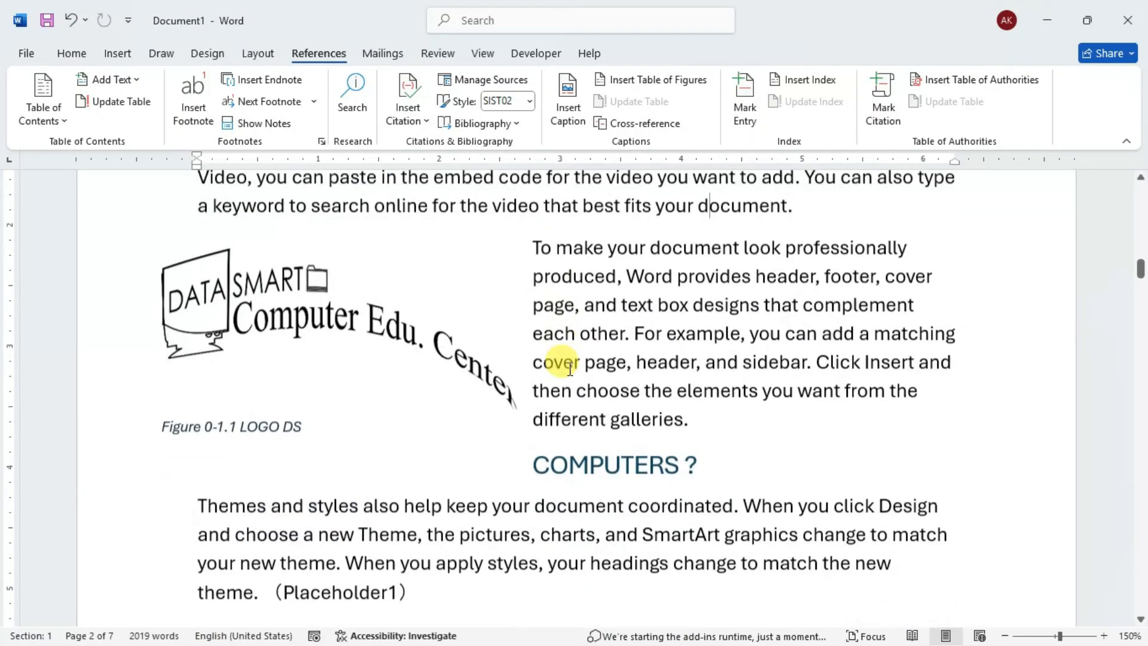
scroll(570, 369, "down", 1)
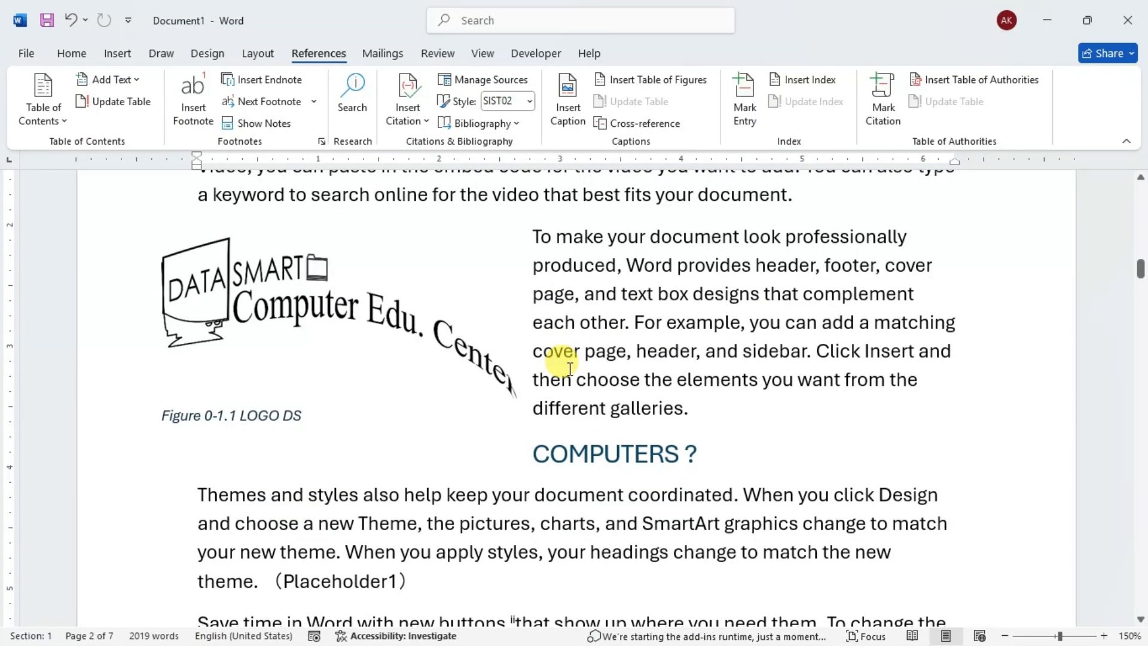
scroll(569, 369, "up", 8)
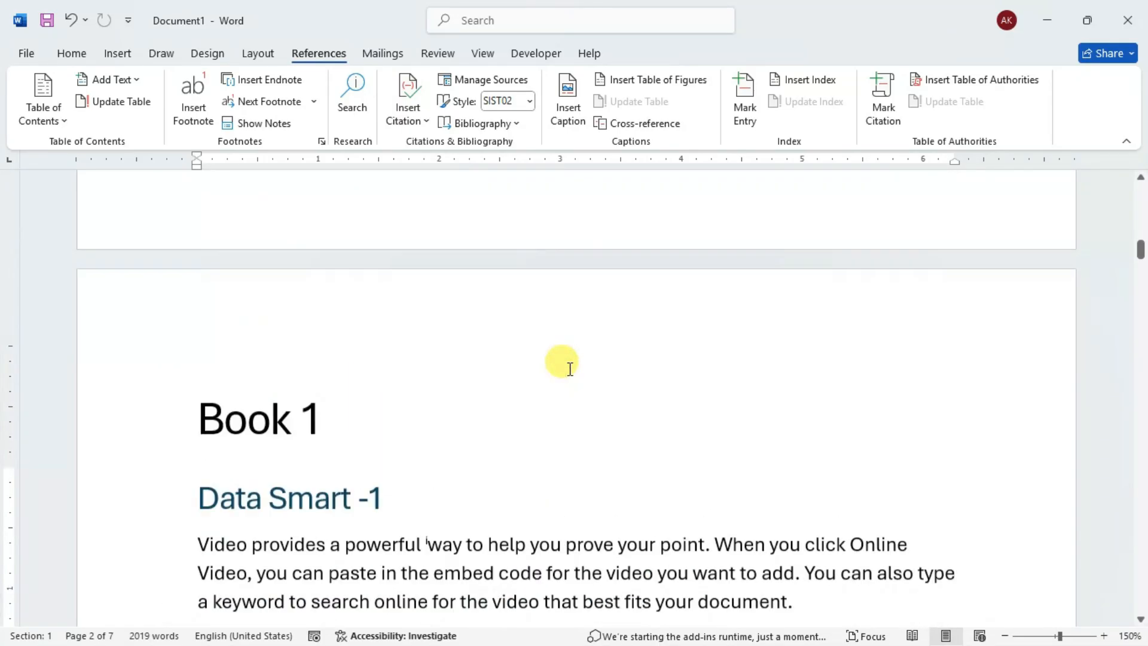
scroll(570, 368, "down", 4)
scroll(569, 369, "down", 6)
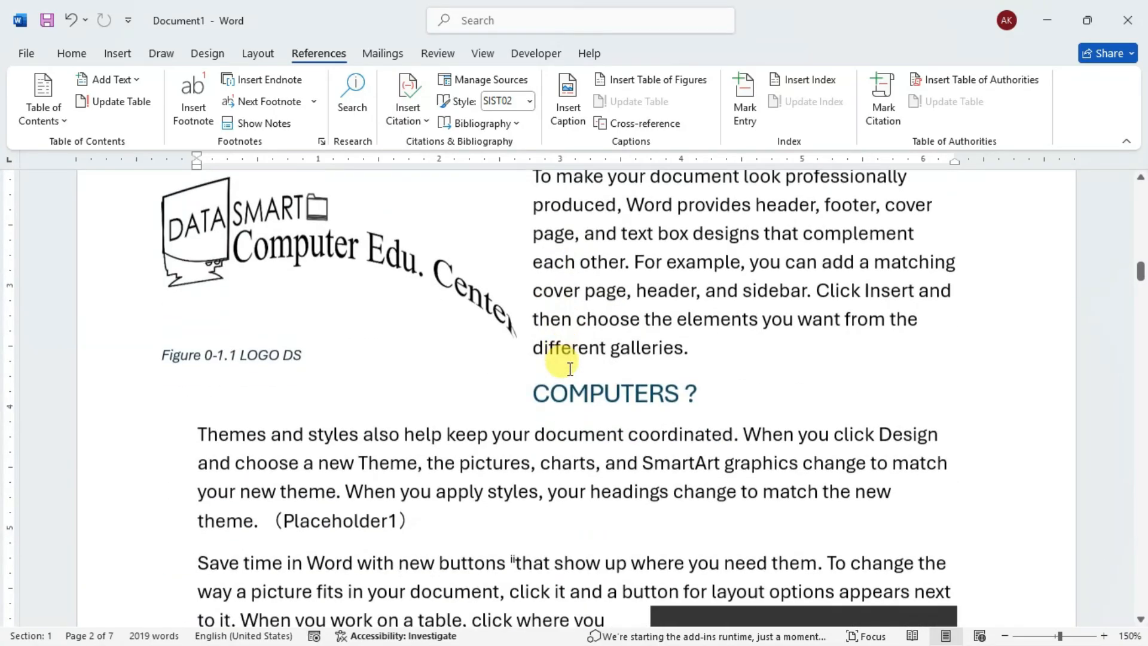
scroll(570, 369, "down", 1)
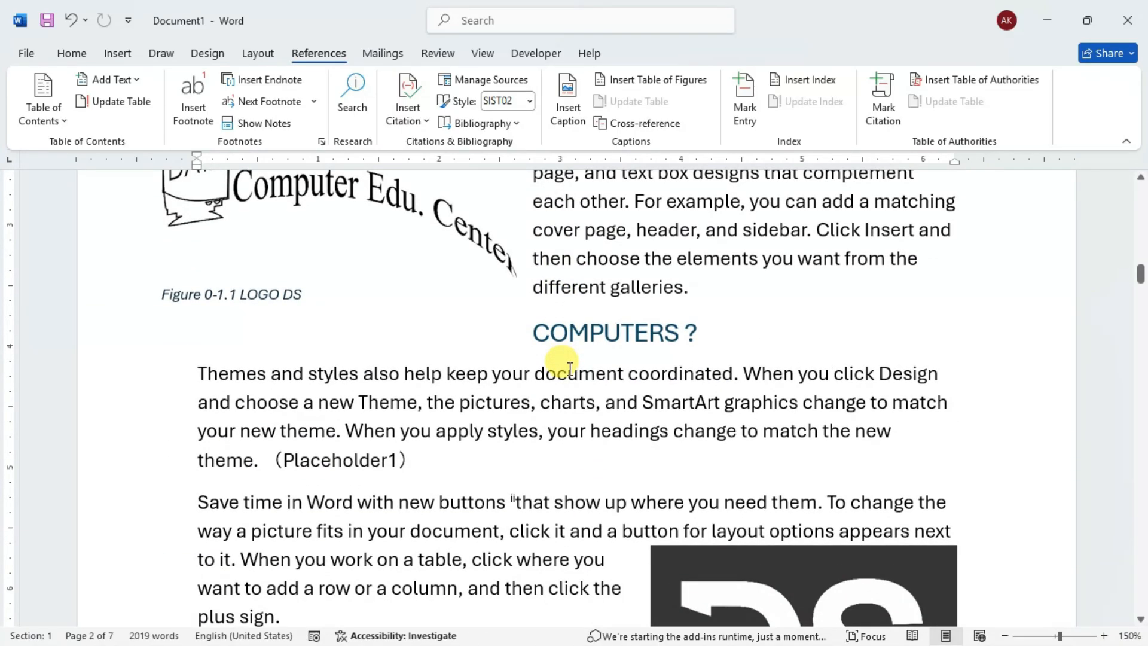
scroll(570, 369, "down", 6)
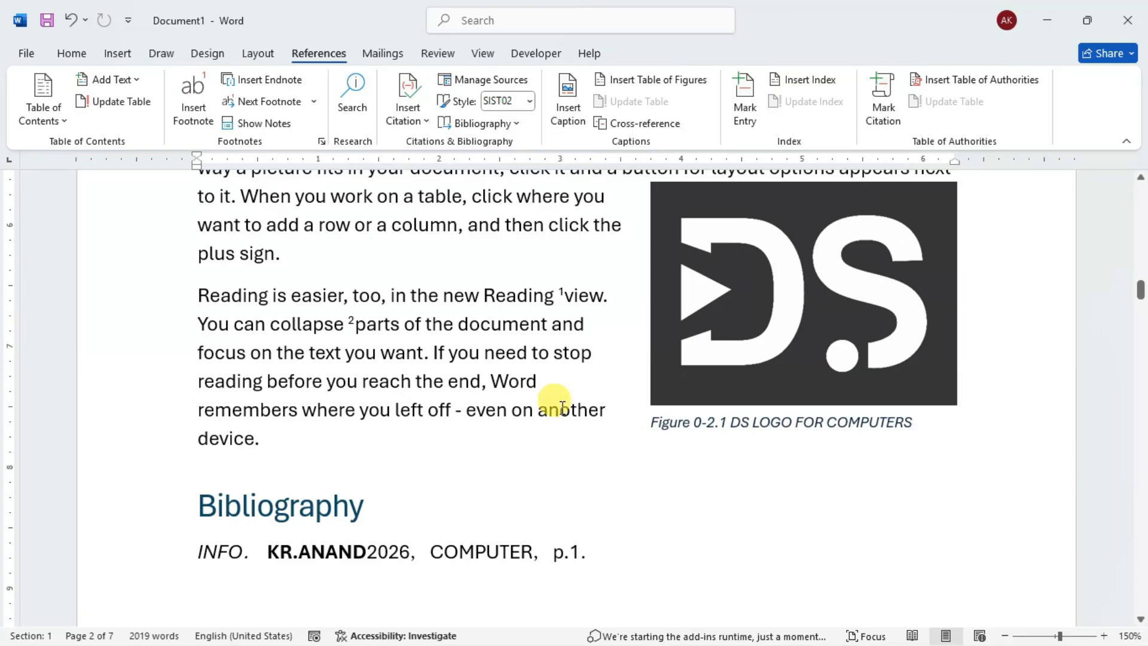
scroll(562, 406, "down", 3)
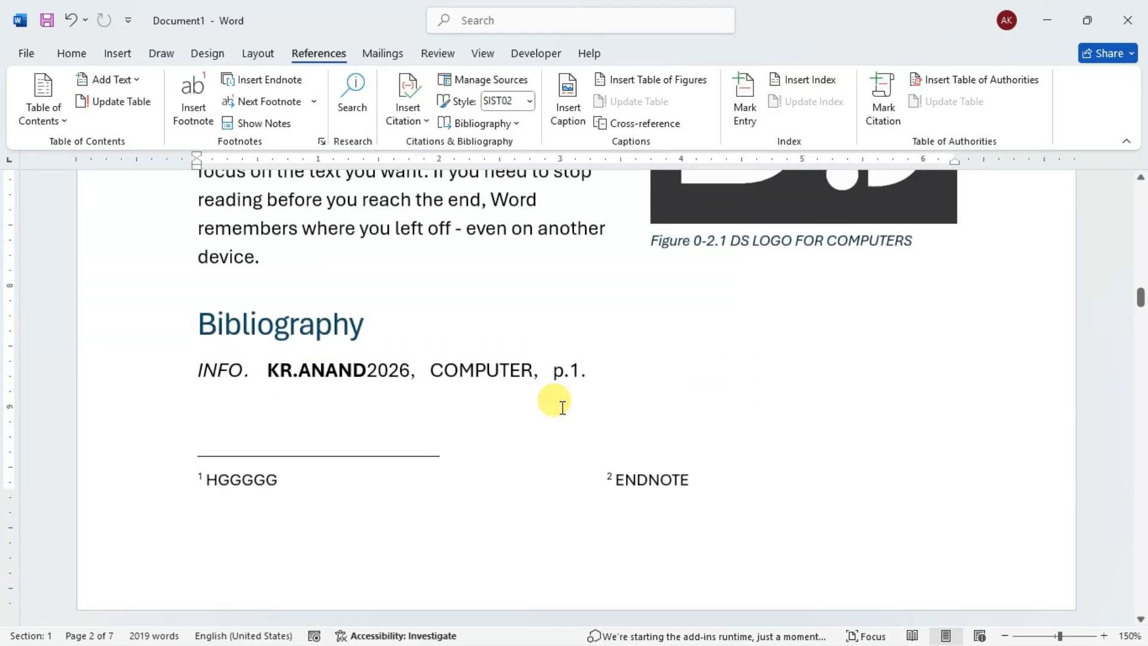
scroll(542, 386, "down", 7)
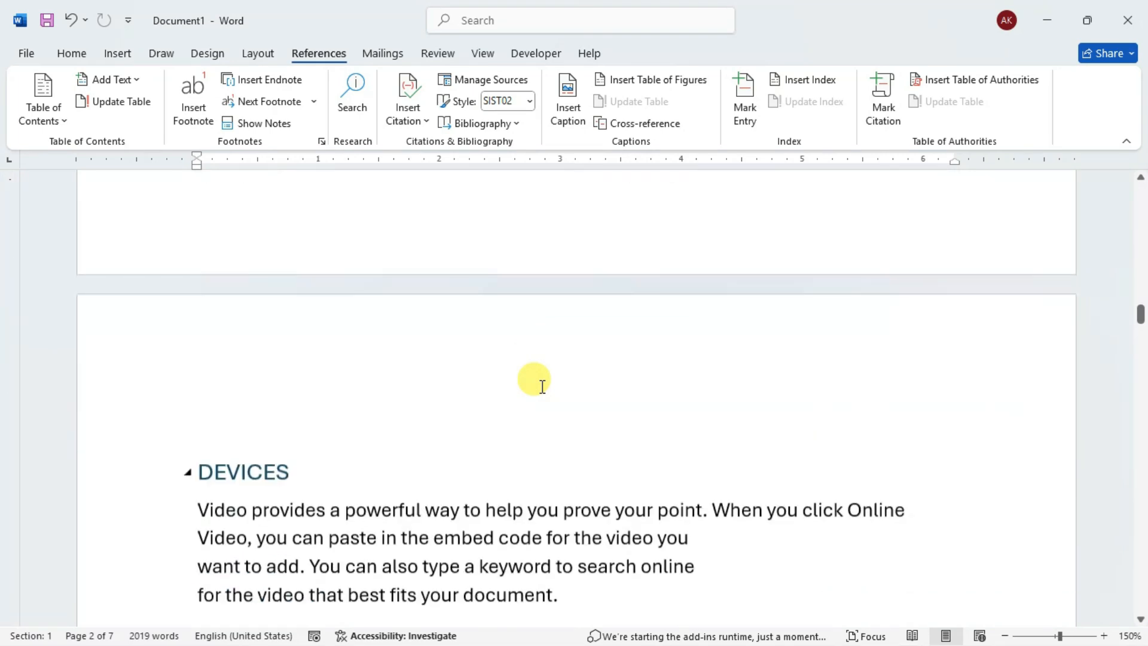
scroll(543, 385, "down", 3)
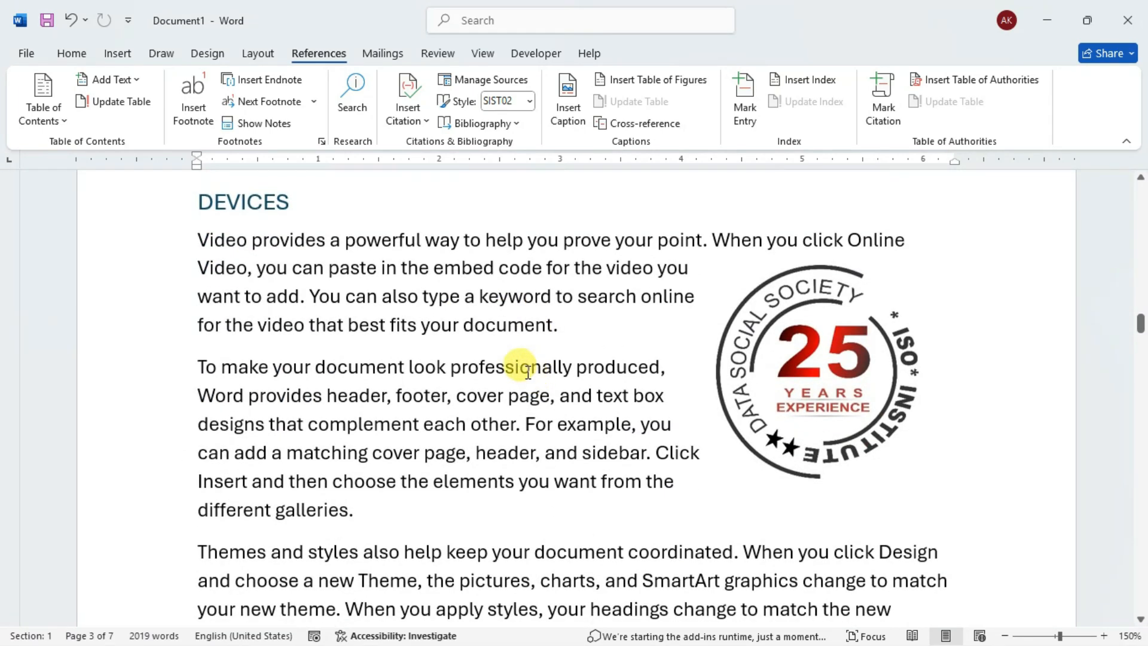
- Select the words "powerful", "document", "professionally", "elements", "keep", "coordinated" and "headings" together in the first paragraphs of the DEVICES section
left_click(381, 240, "ctrl")
double_click(382, 241)
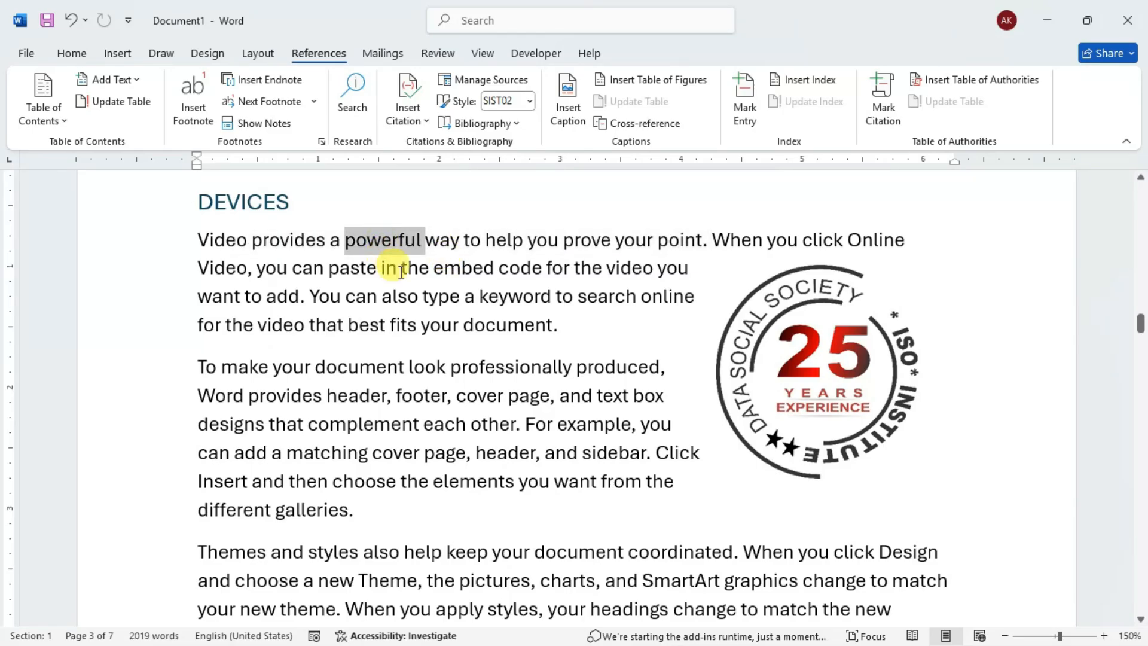
double_click(372, 361, "ctrl")
double_click(501, 367, "ctrl")
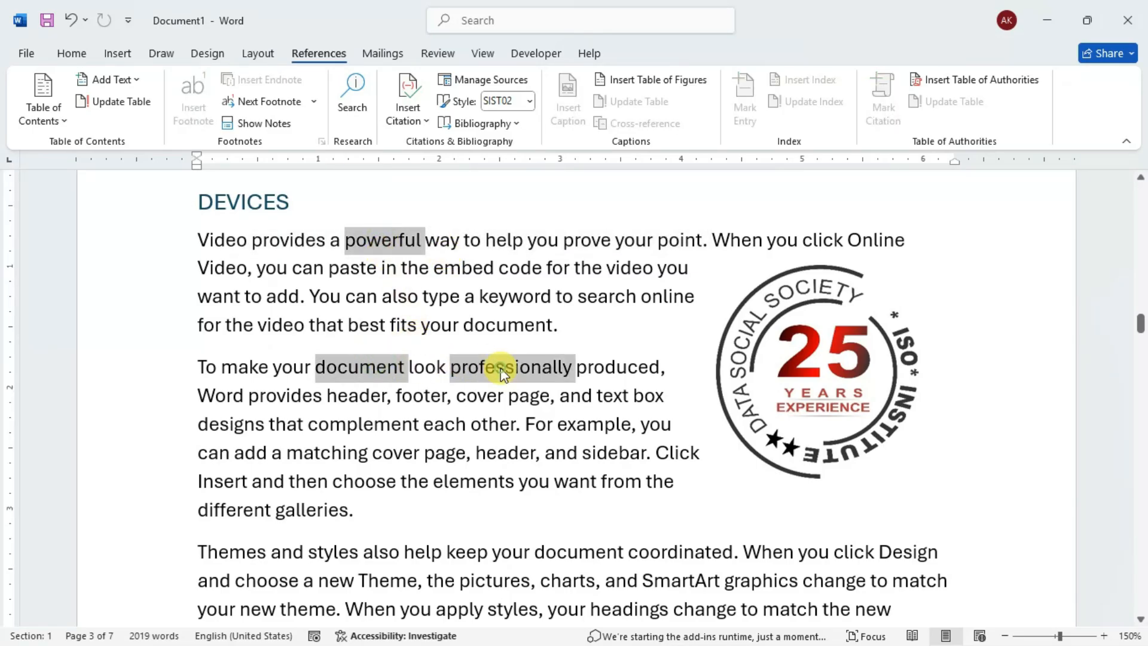
scroll(496, 359, "down", 2)
double_click(458, 361, "ctrl")
double_click(468, 430, "ctrl")
double_click(654, 427, "ctrl")
scroll(654, 422, "down", 3)
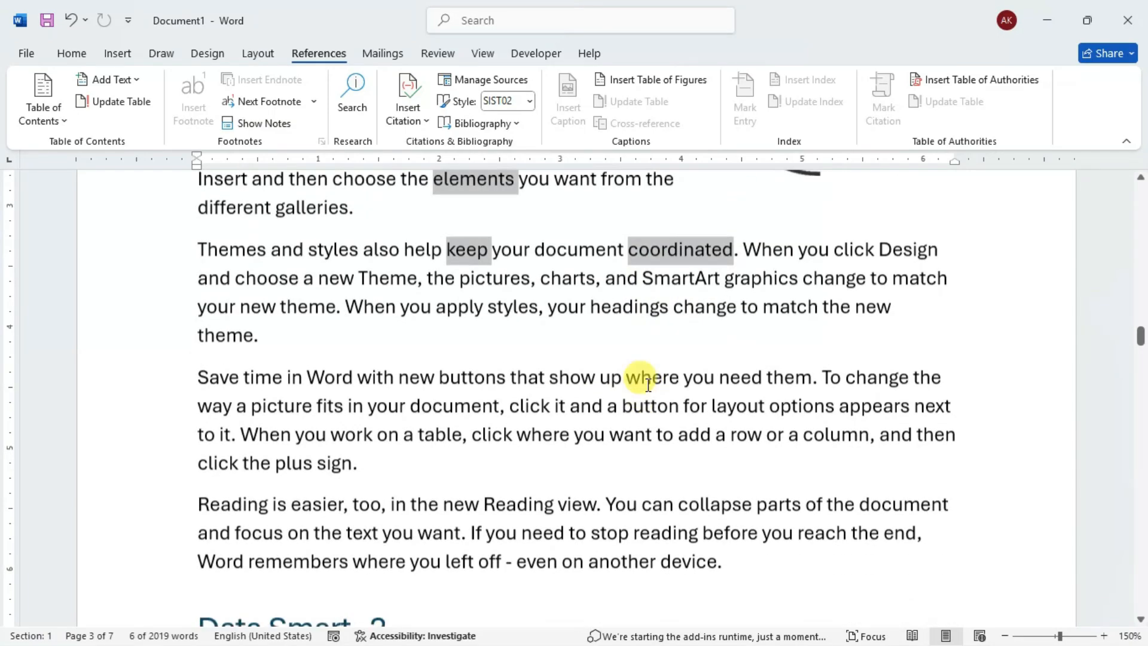
- Add "buttons", "Word", "where", "Reading", "text" and "reading" from the last two DEVICES paragraphs to the multiple selection
double_click(469, 377, "ctrl")
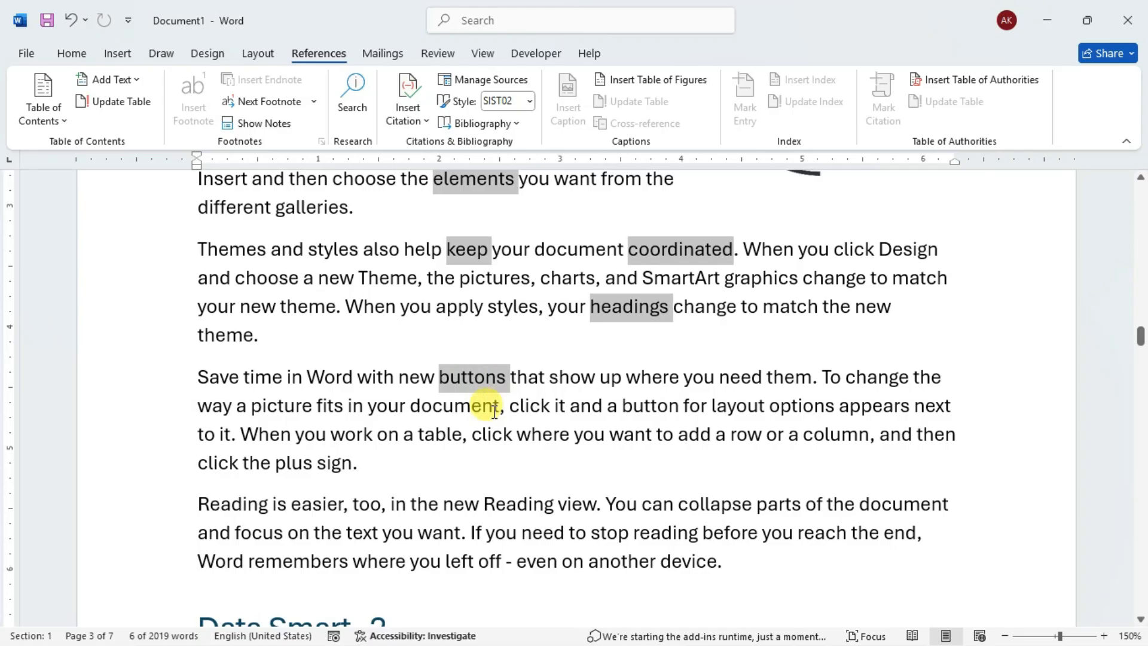
double_click(317, 378, "ctrl")
double_click(541, 434, "ctrl")
scroll(554, 432, "down", 1)
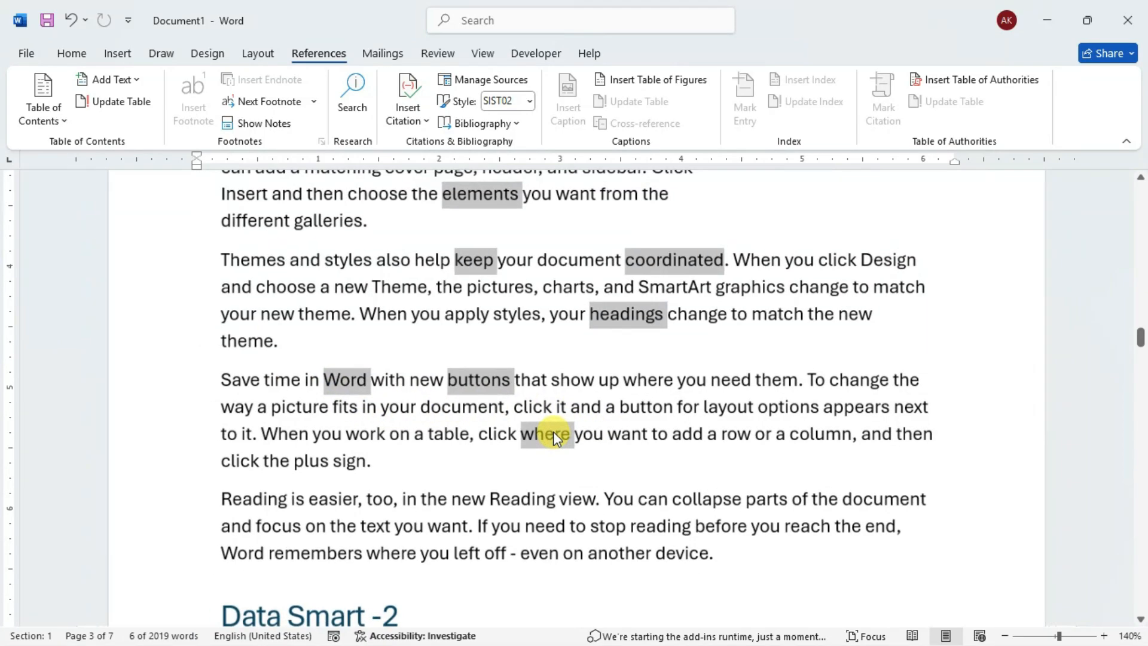
scroll(538, 412, "down", 3)
double_click(526, 390, "ctrl")
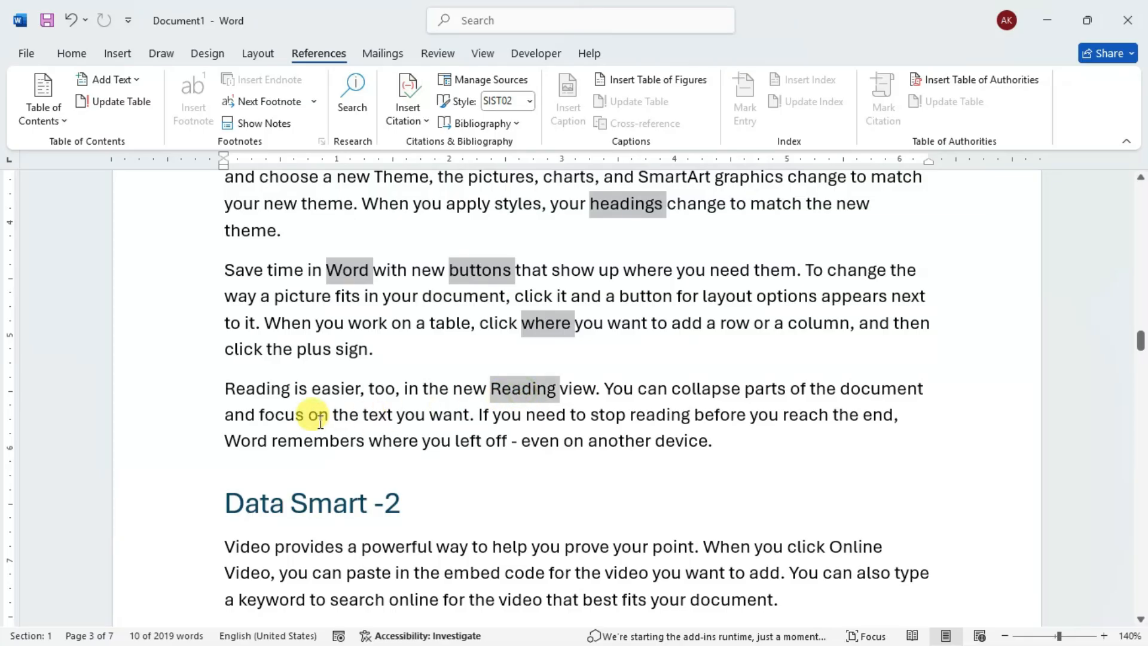
double_click(378, 415, "ctrl")
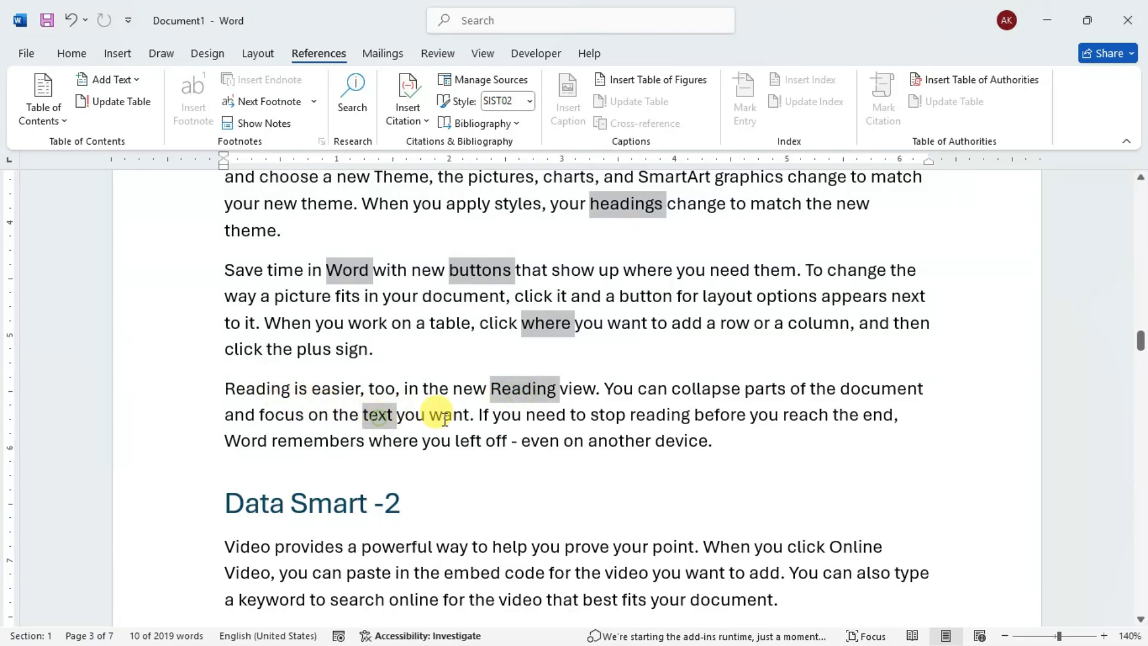
double_click(680, 415, "ctrl")
scroll(671, 410, "down", 3)
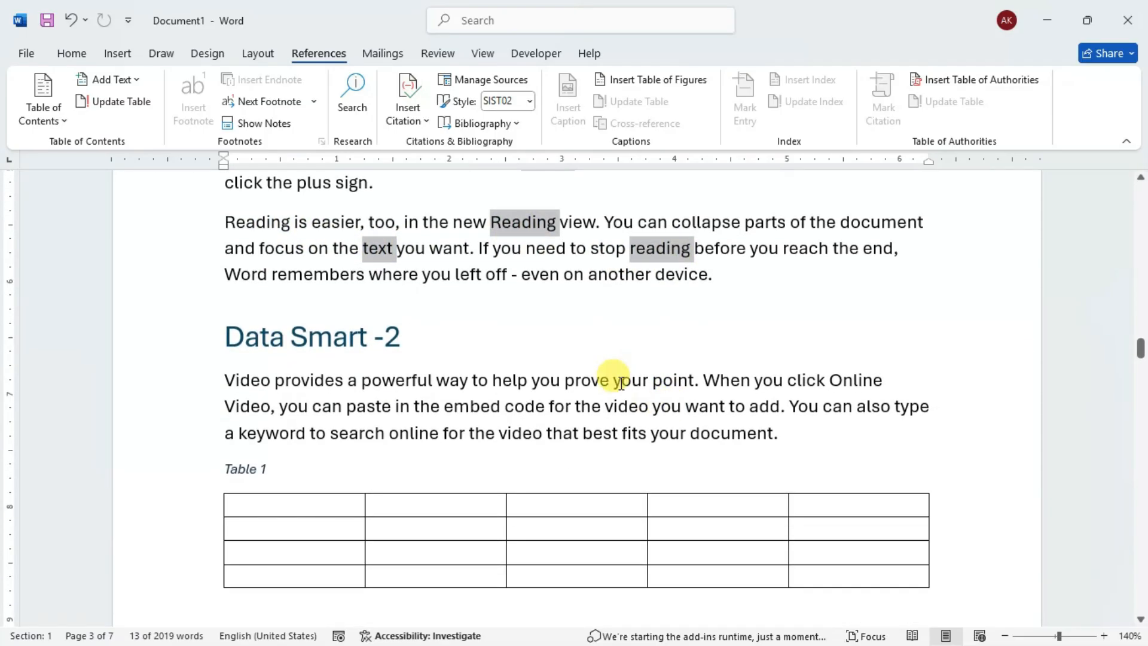
- Add "powerful", "keyword" and "document" above Table 1 in Data Smart -2, plus "produced" and "complement" below it, to the selection
double_click(390, 383, "ctrl")
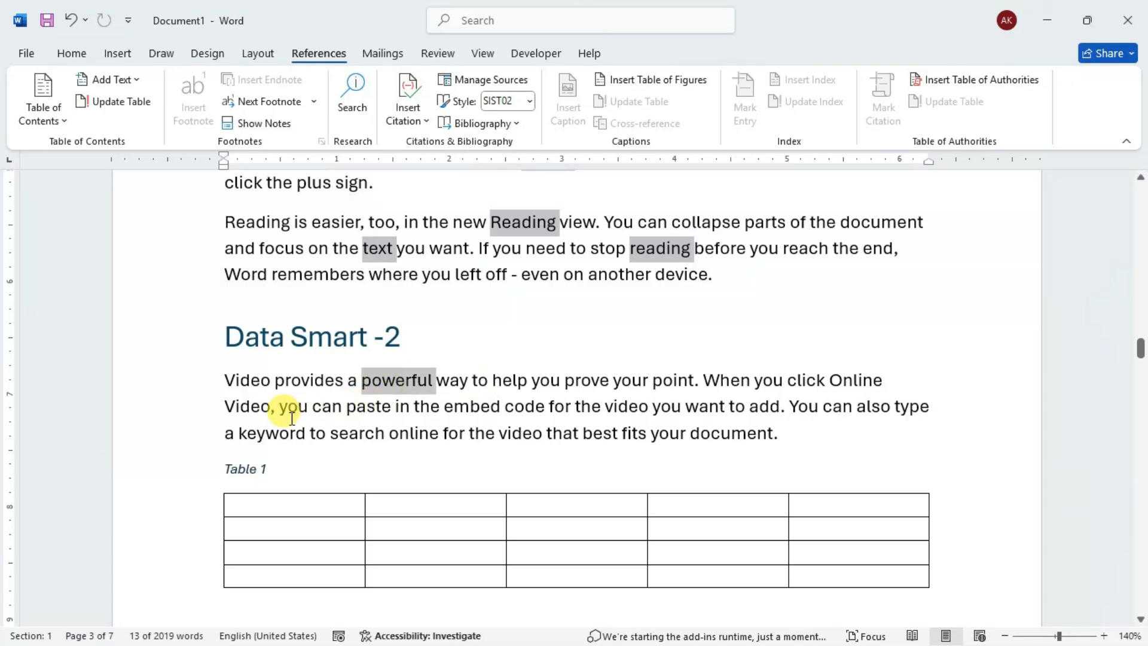
double_click(265, 435, "ctrl")
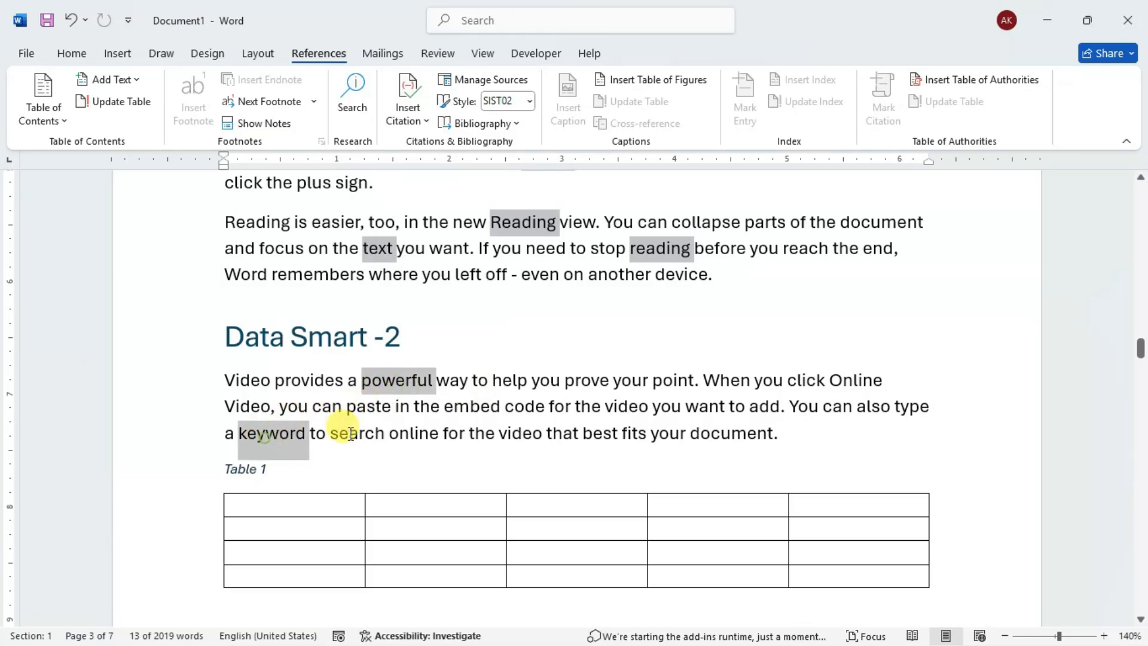
double_click(739, 431, "ctrl")
scroll(731, 425, "down", 6)
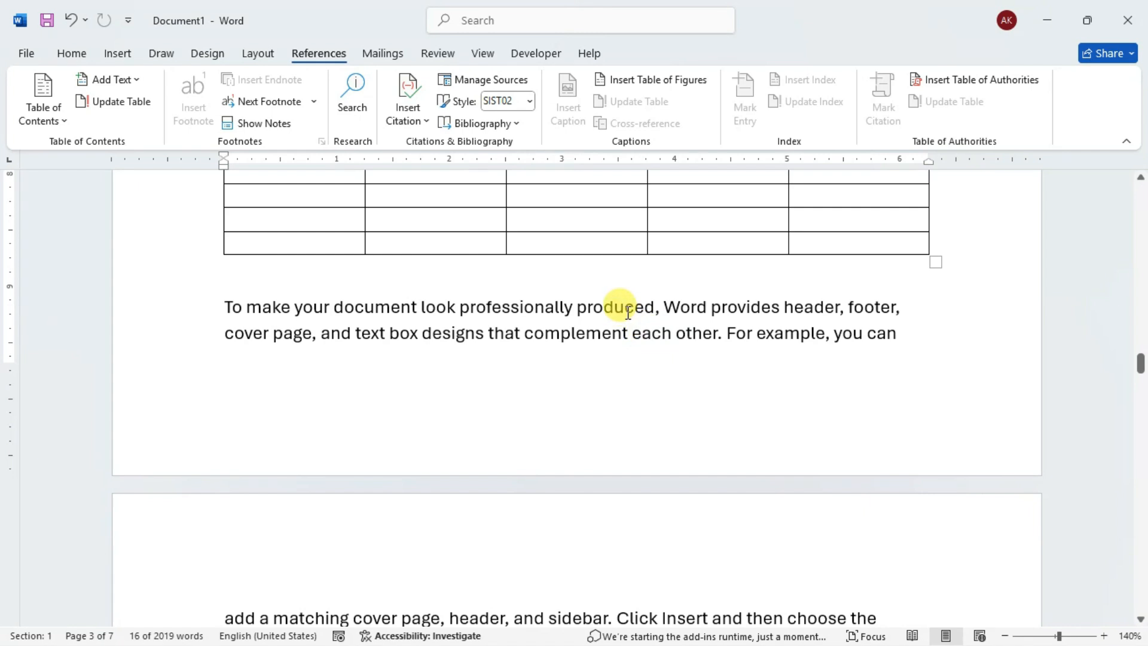
double_click(621, 308, "ctrl")
double_click(568, 333, "ctrl")
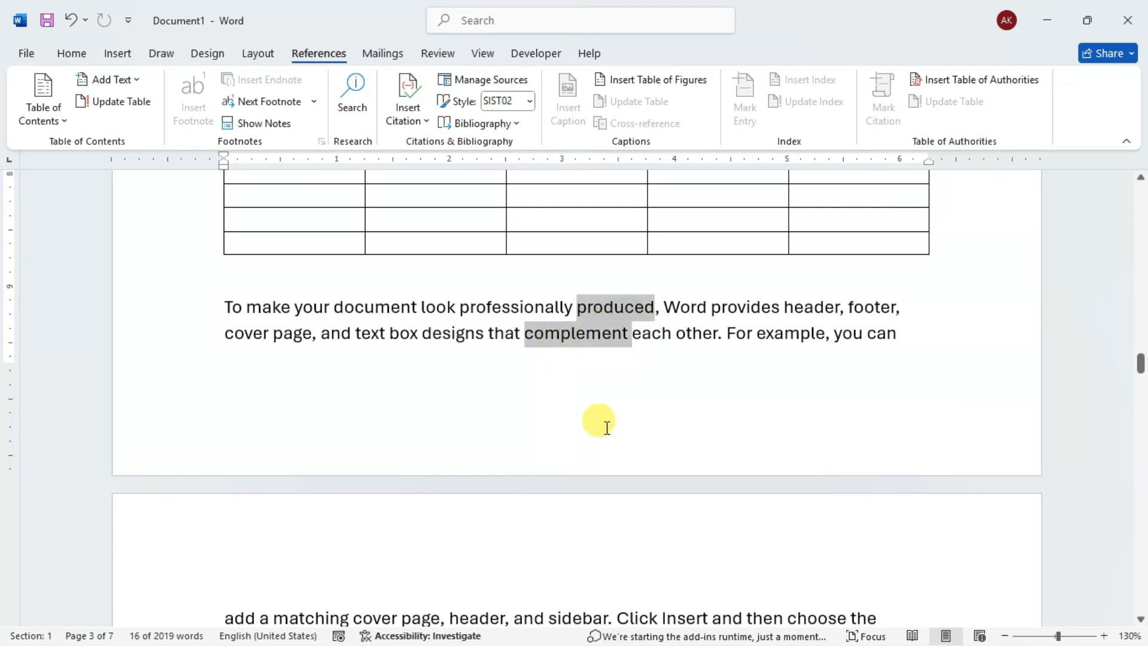
- Extend the multiple selection with "sidebar", "charts", "SmartArt", "change" and "apply" at the start of page 4
scroll(606, 427, "down", 3, "ctrl")
scroll(604, 426, "down", 3)
scroll(574, 422, "up", 3, "ctrl")
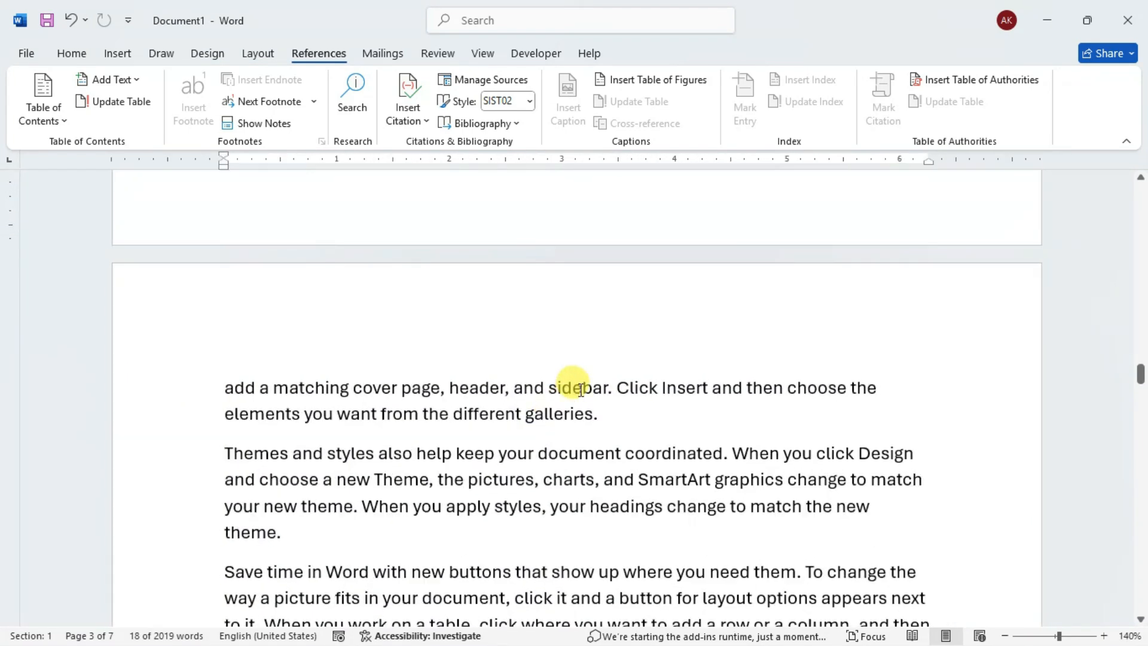
double_click(579, 389, "ctrl")
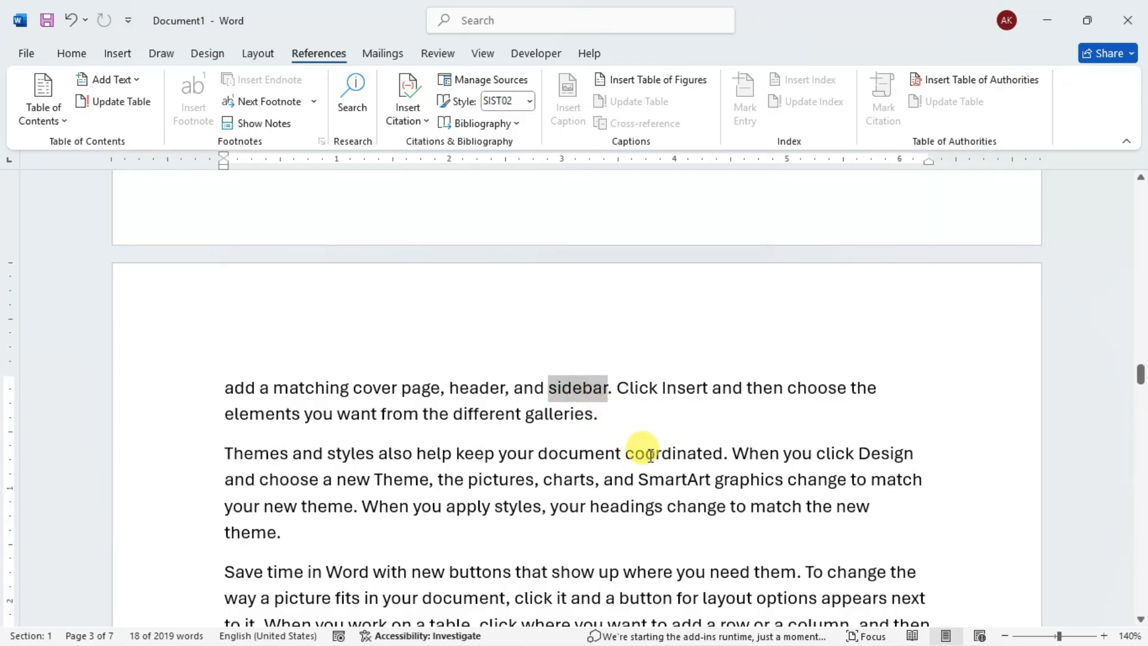
double_click(564, 481, "ctrl")
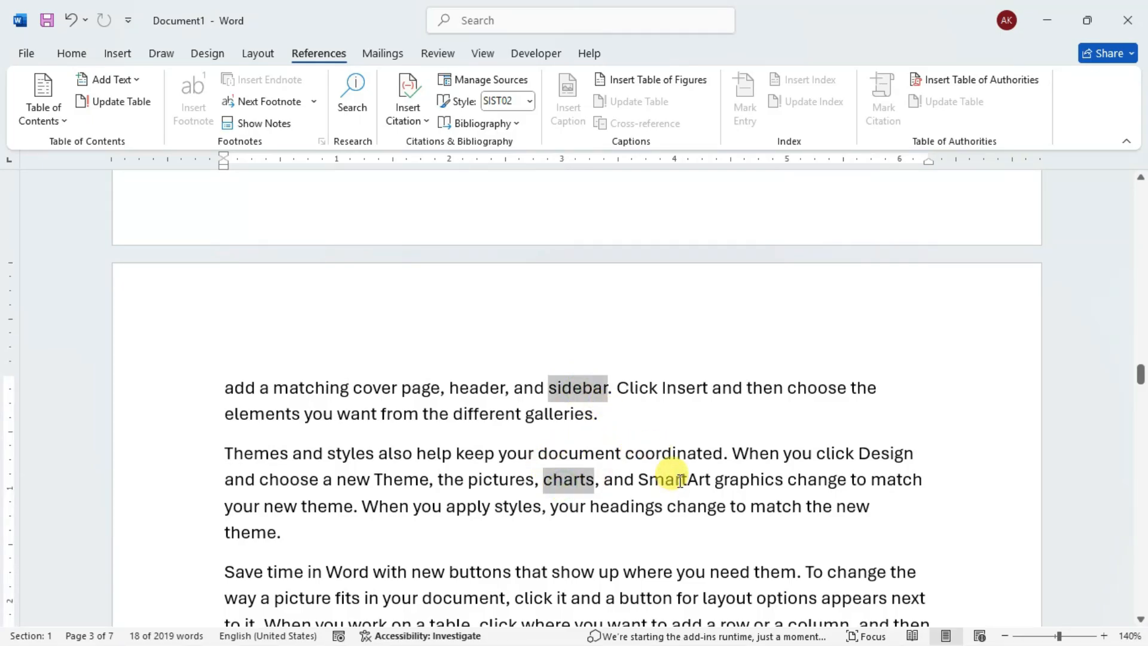
double_click(675, 480, "ctrl")
double_click(816, 480, "ctrl")
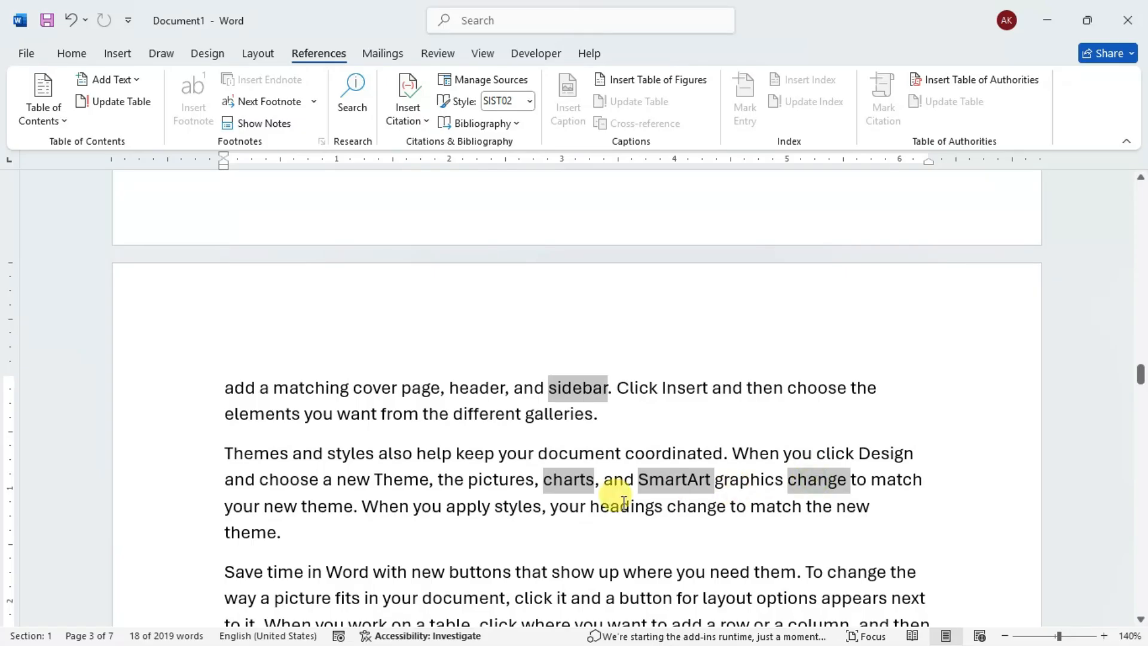
double_click(470, 505, "ctrl")
- Add "table", "collapse" and "reach" from the two paragraphs above the INPUT AND OUTPUT ? heading to the selection
scroll(481, 499, "down", 2)
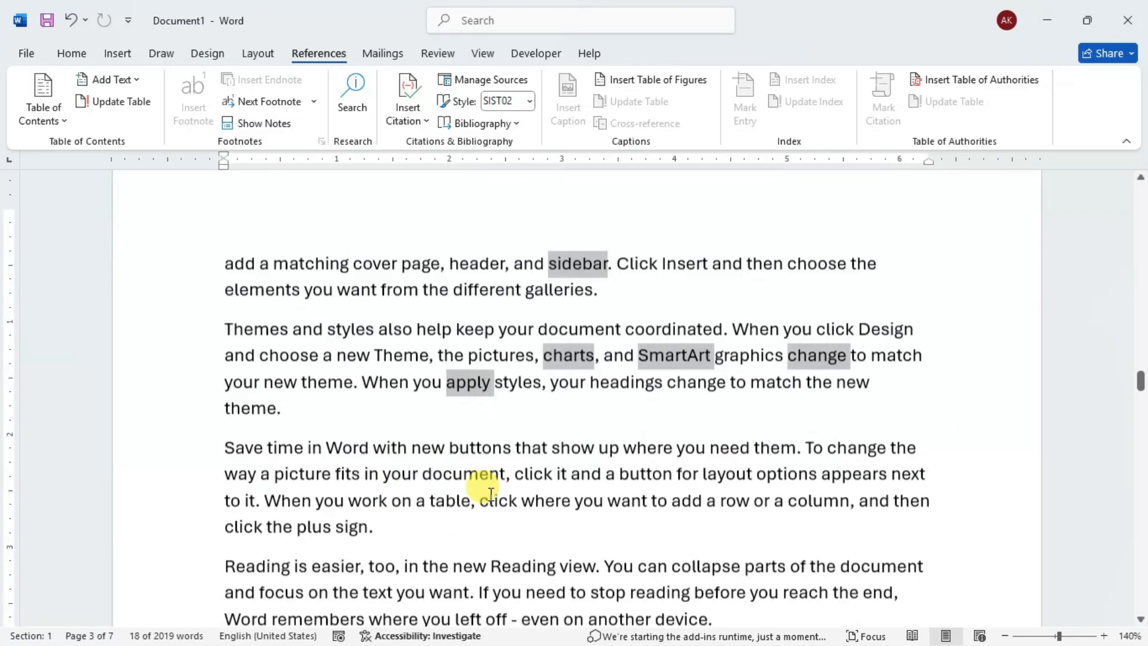
scroll(490, 493, "down", 1)
double_click(454, 460, "ctrl")
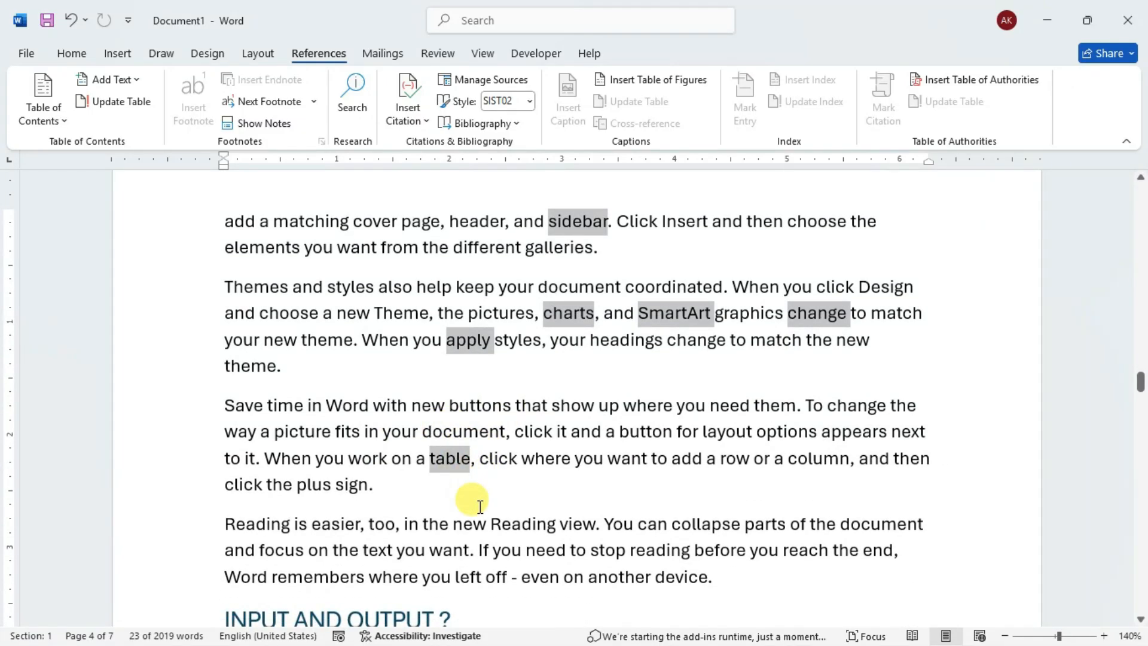
double_click(699, 524, "ctrl")
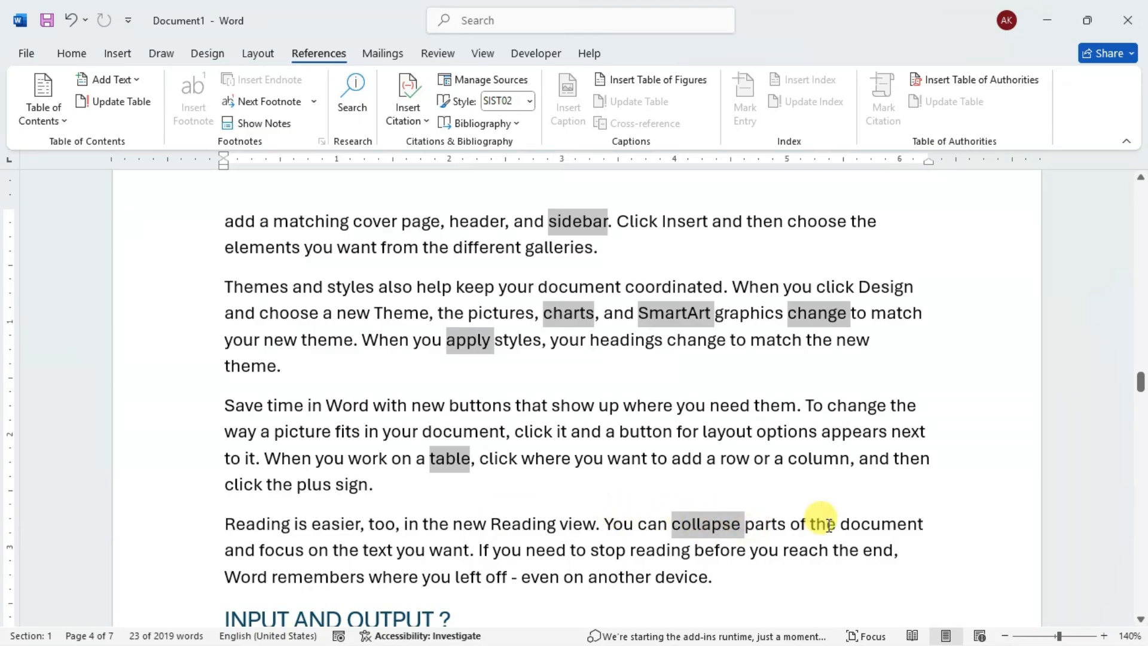
double_click(808, 548, "ctrl")
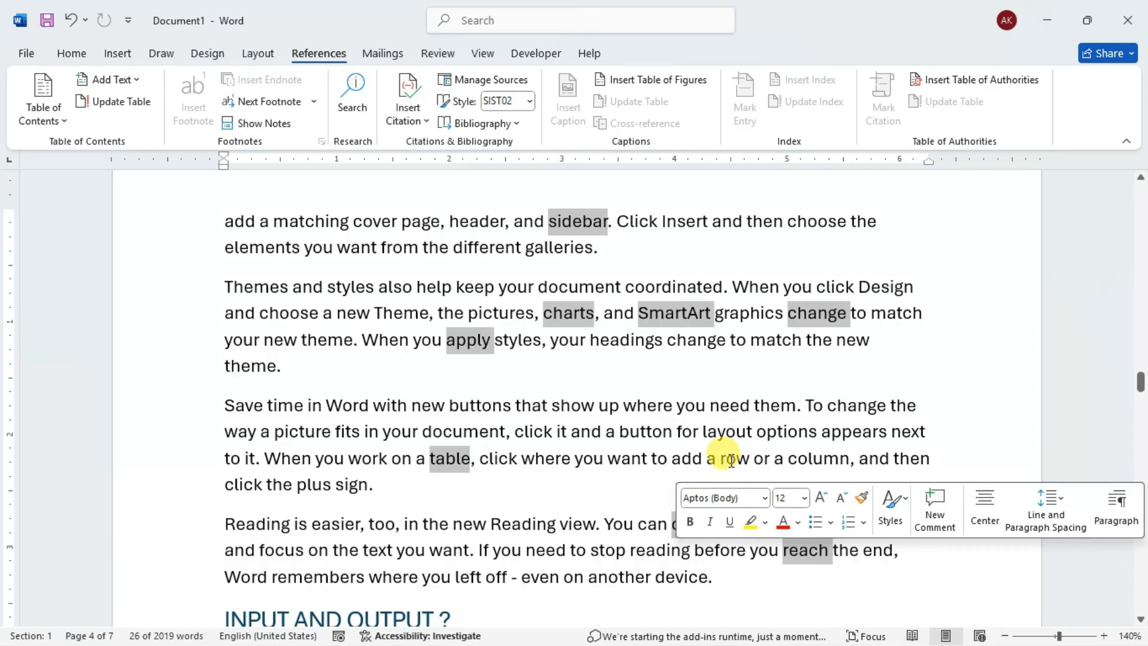
- Copy all the selected words into a new blank document and review the pasted list
key("ctrl+z")
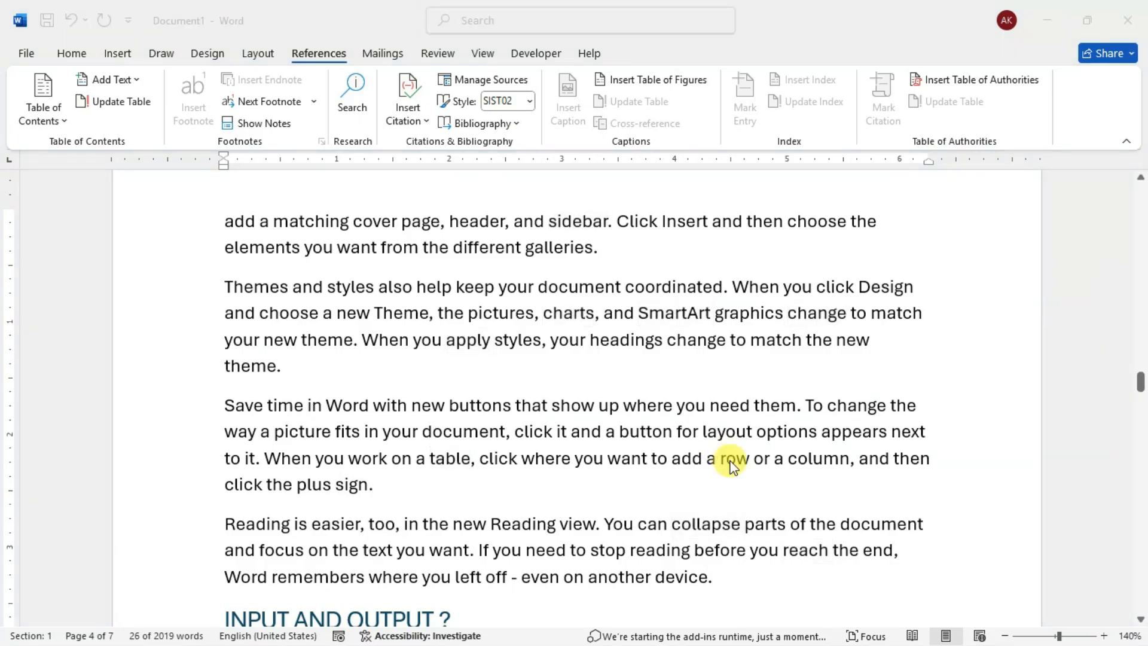
key("ctrl+n")
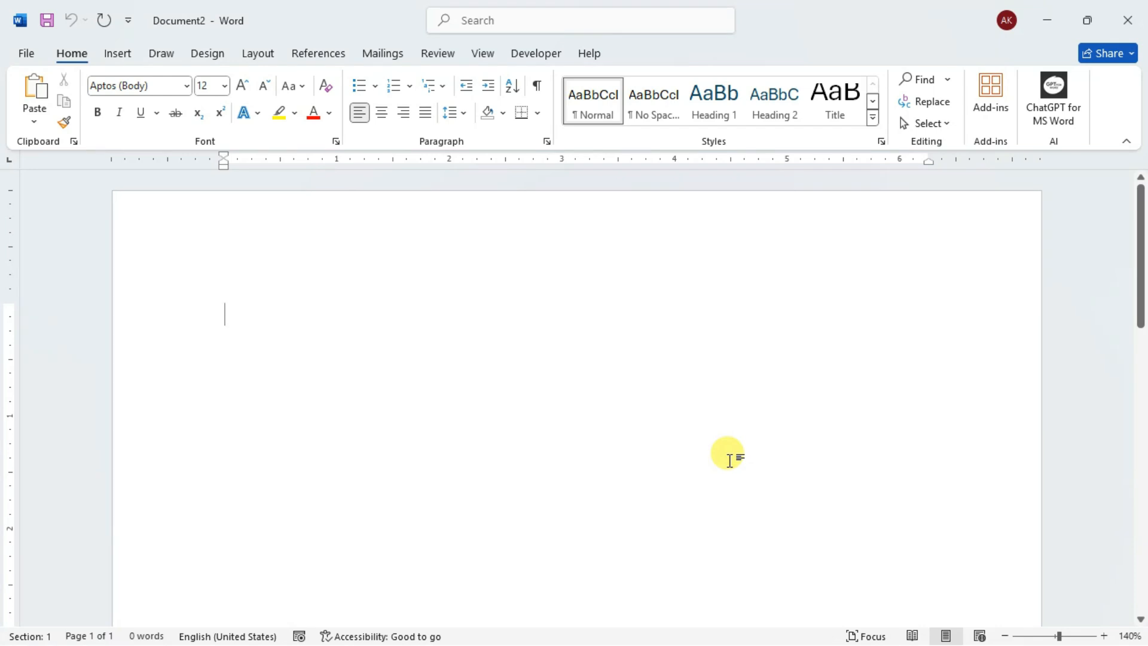
key("ctrl+v")
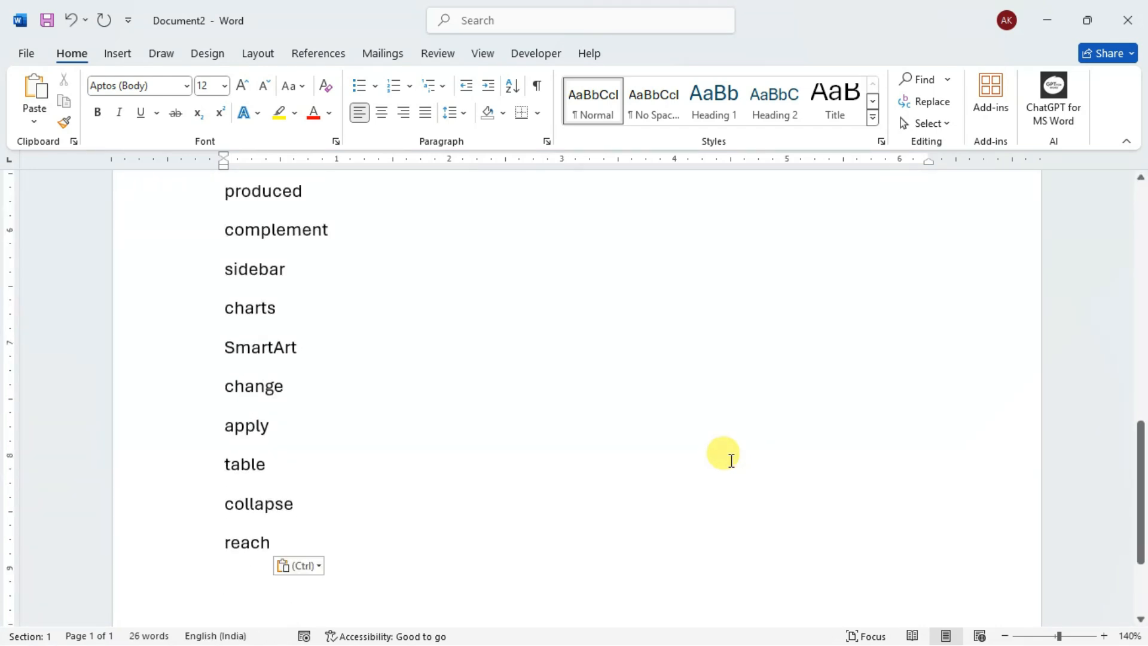
scroll(728, 459, "up", 10)
scroll(490, 457, "up", 2)
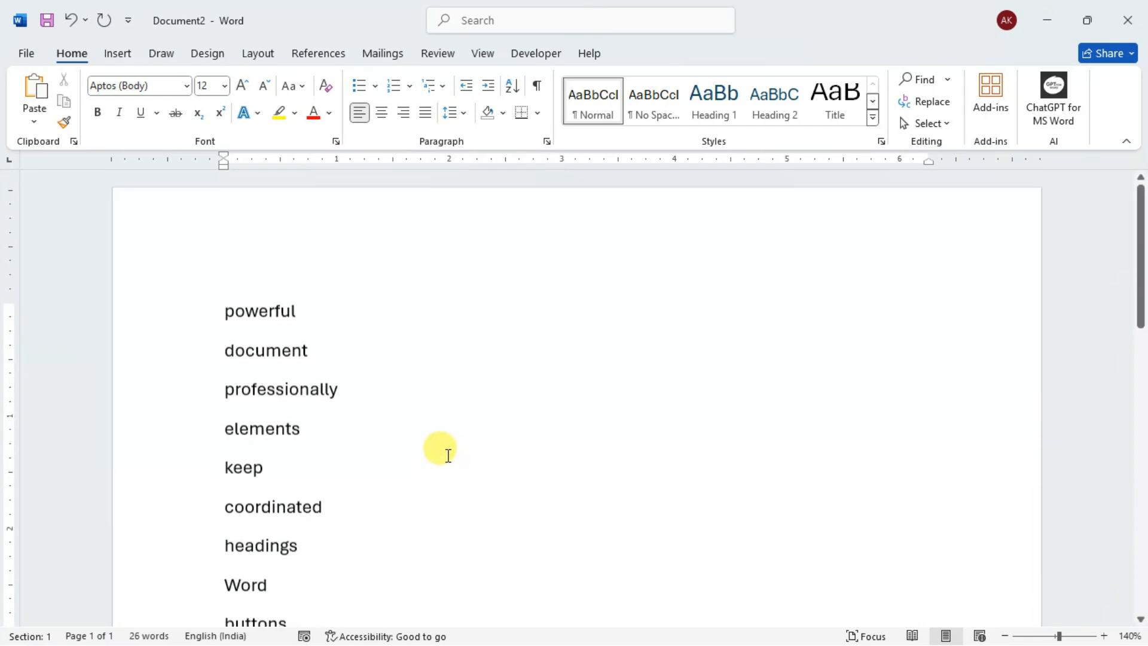
scroll(430, 425, "down", 2)
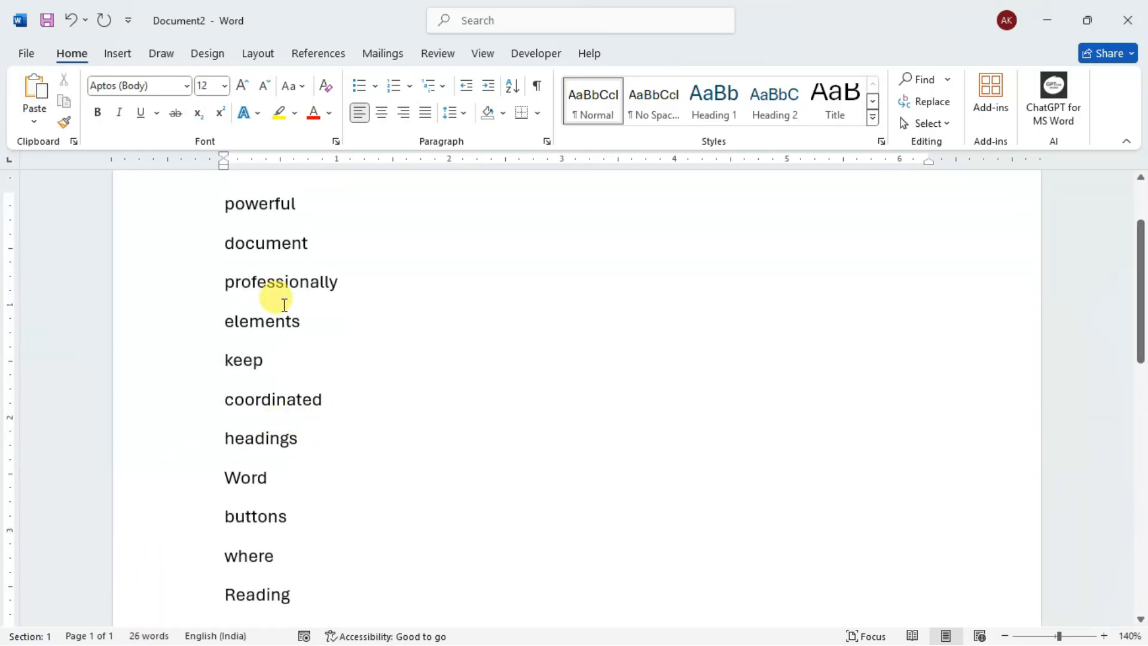
scroll(282, 303, "up", 2)
scroll(287, 300, "down", 1)
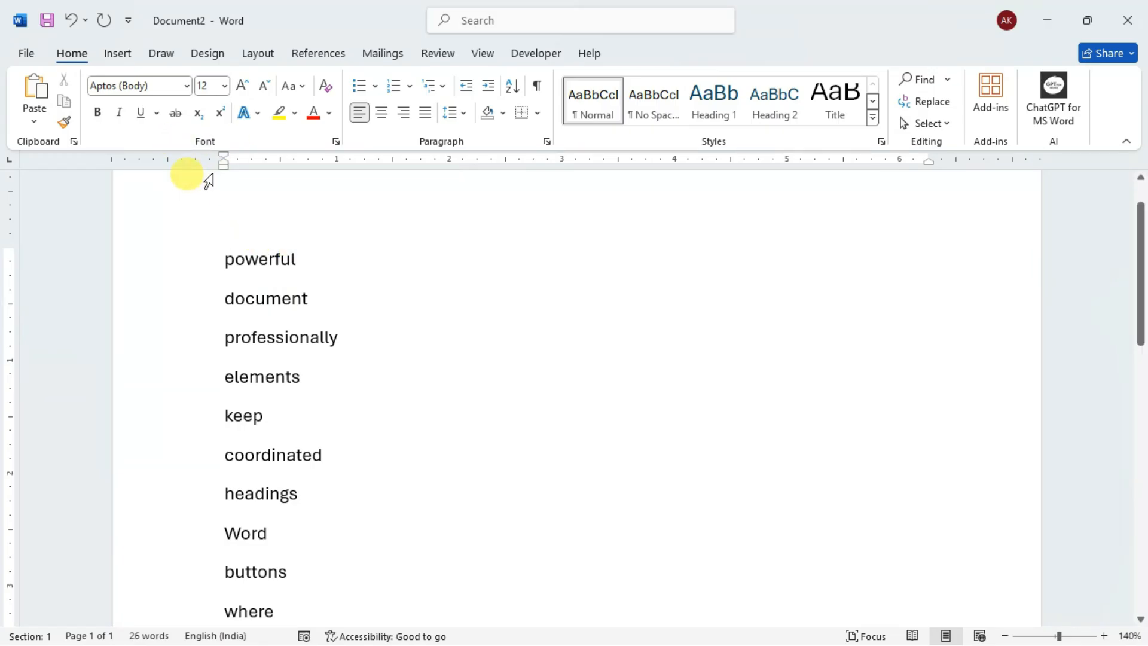
- Save the word list document as MARK in the Downloads folder
key("ctrl+s")
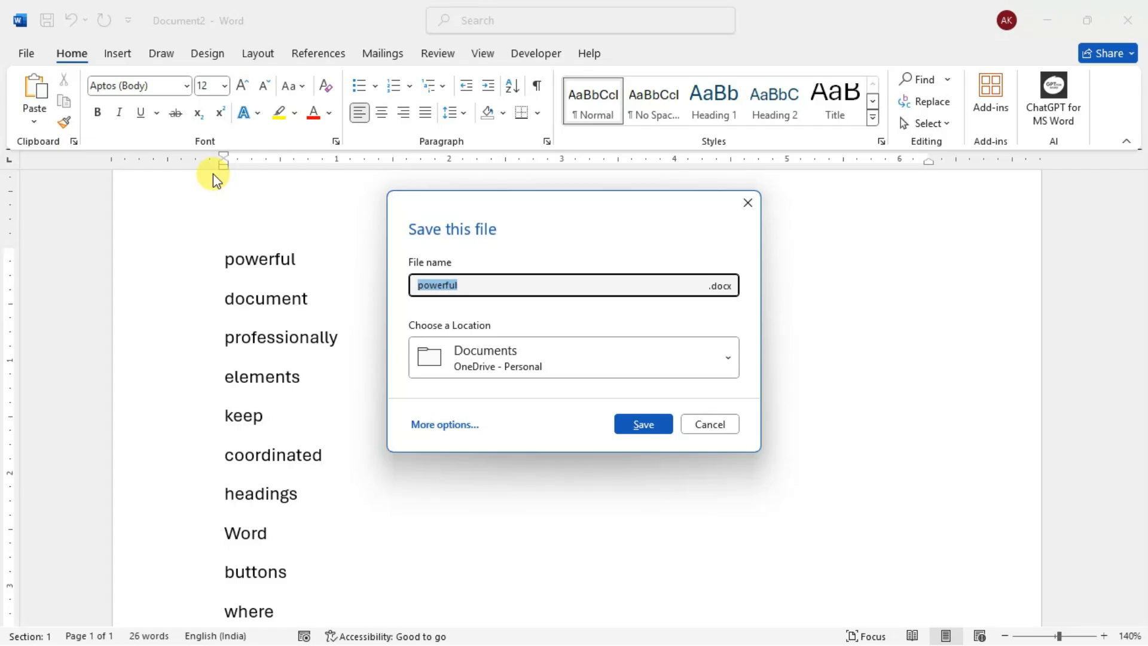
key("BackSpace")
type("MARK")
left_click(705, 355)
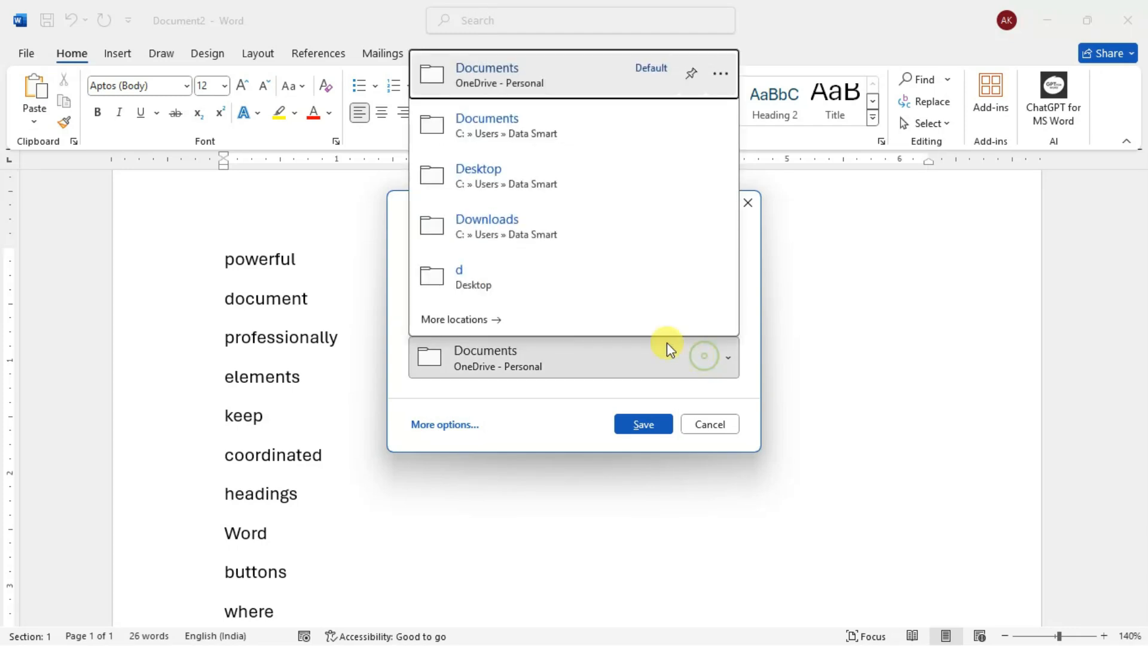
left_click(505, 225)
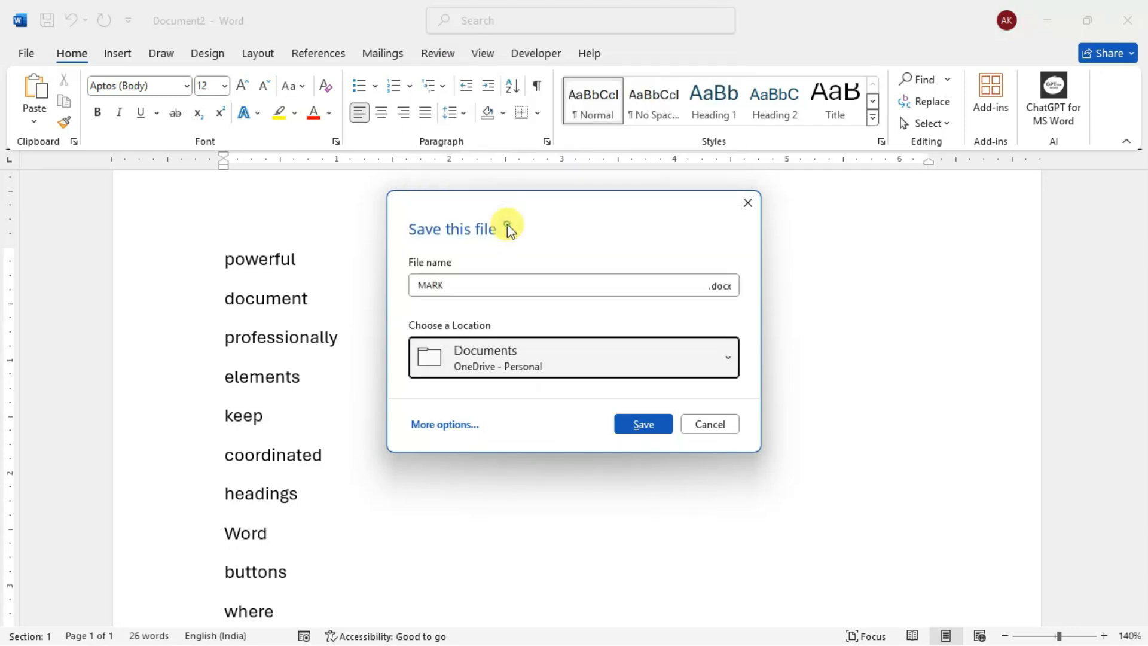
left_click(652, 422)
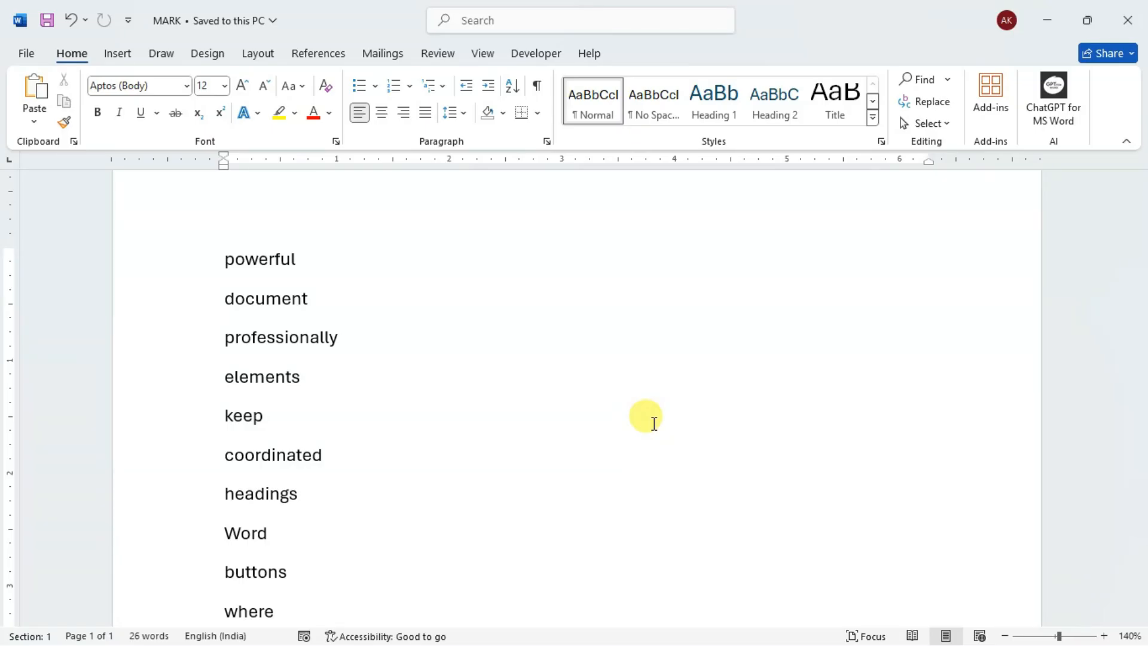
- Save a copy of the word list as the Word document MARK-1 in Downloads
key("F12")
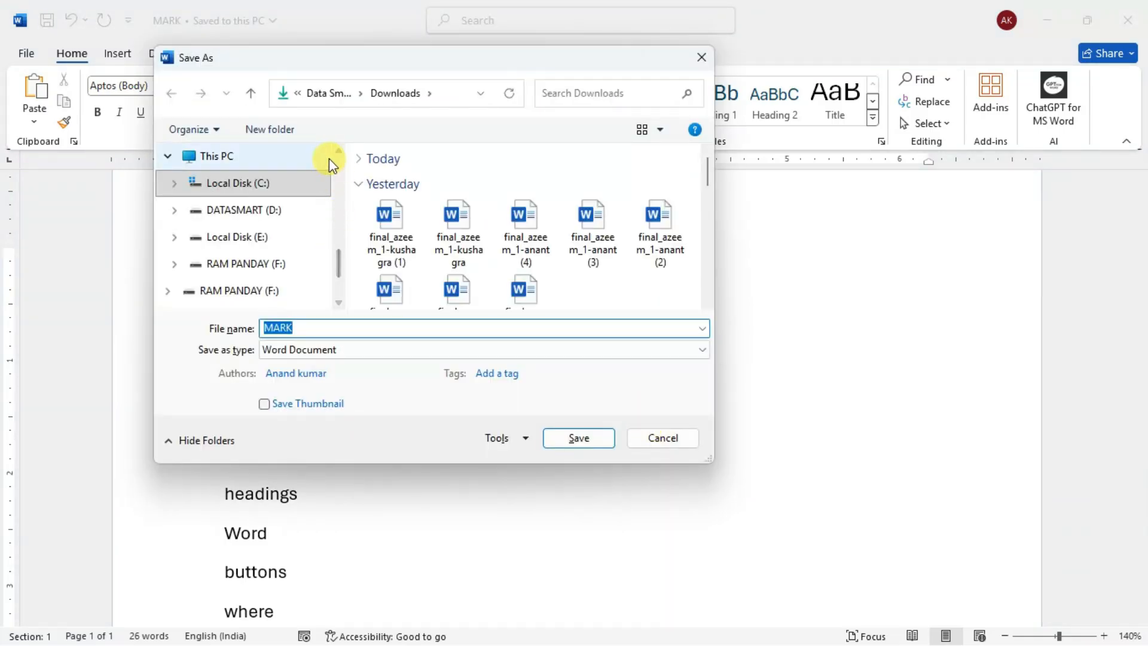
left_click(304, 327)
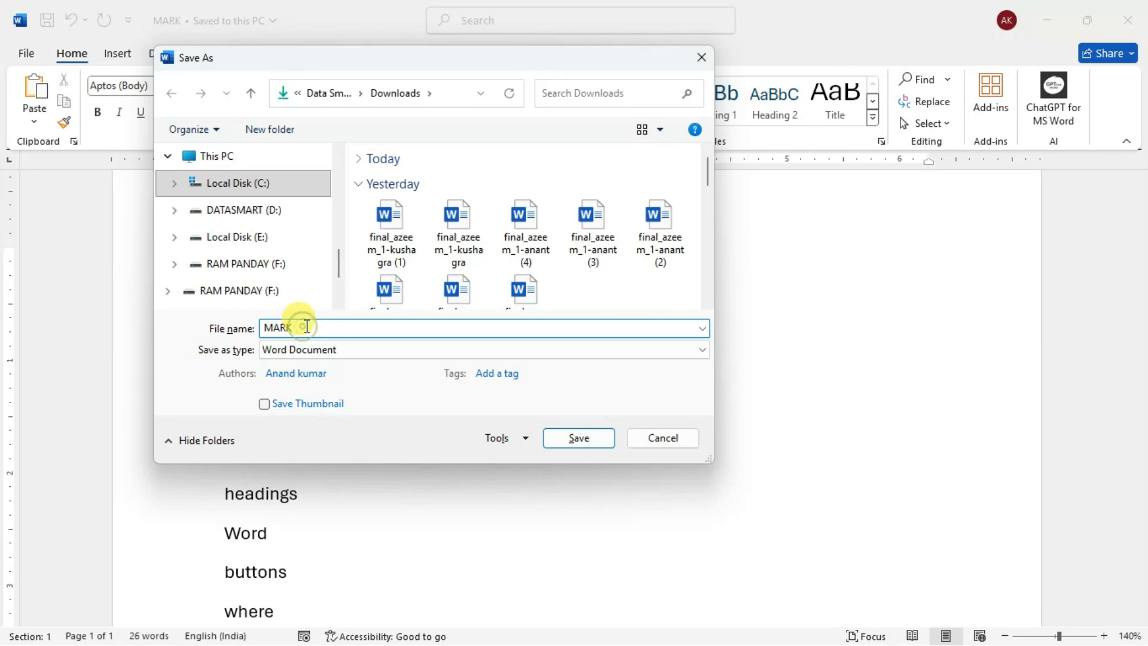
type("-1")
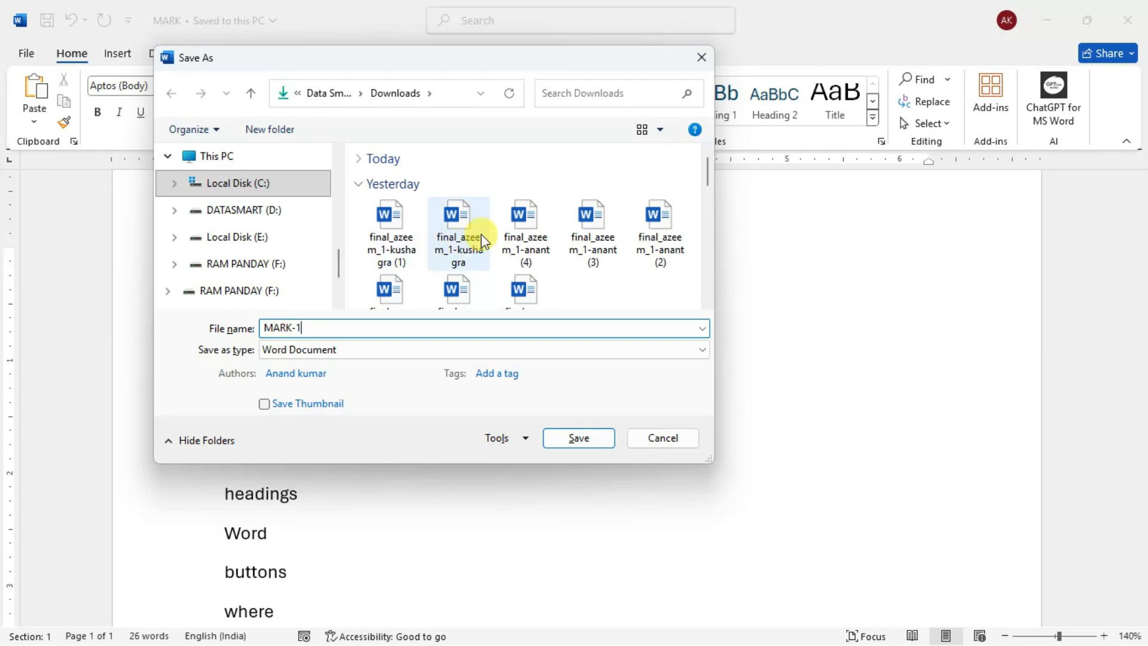
mouse_move(706, 173)
left_mouse_down()
mouse_move(706, 205)
mouse_move(704, 162)
left_mouse_up()
scroll(311, 218, "up", 2)
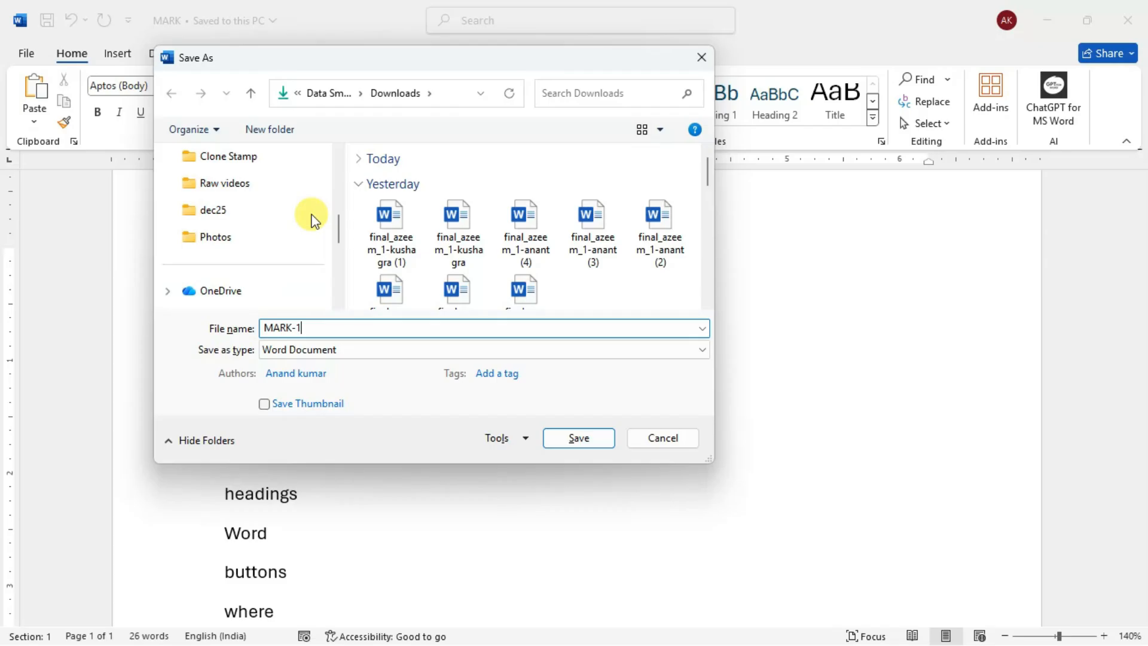
scroll(313, 219, "down", 3)
left_click(577, 438)
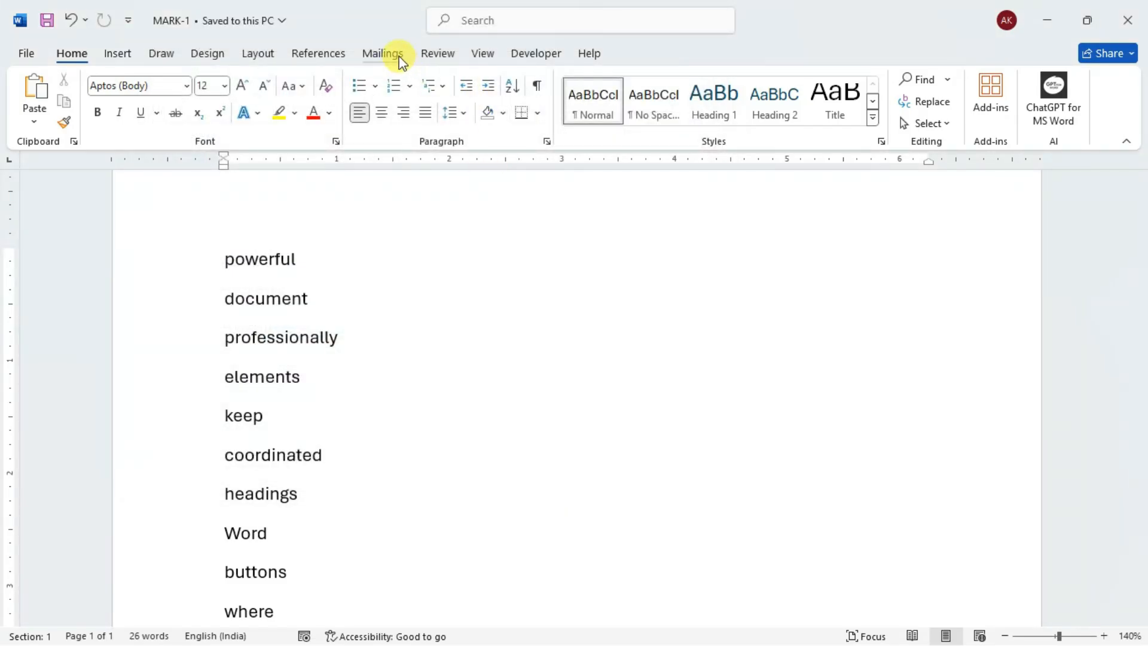
- Automatically mark the index entries in the MARK-1 document using the MARK word list file from Downloads as the AutoMark file
left_click(326, 60)
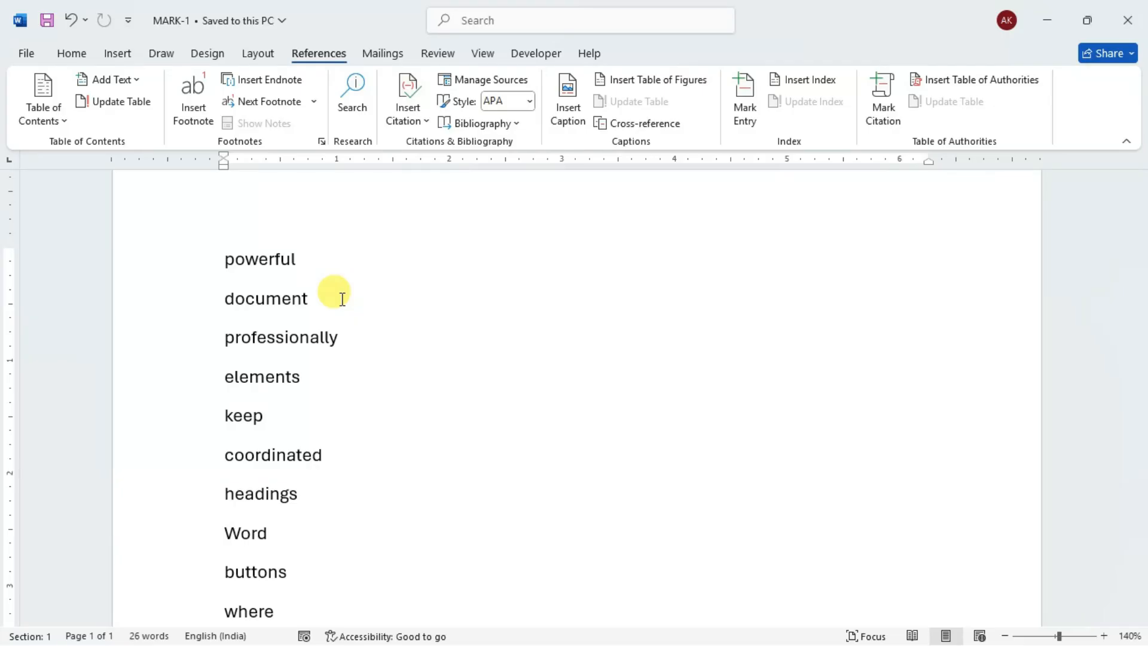
left_click(802, 84)
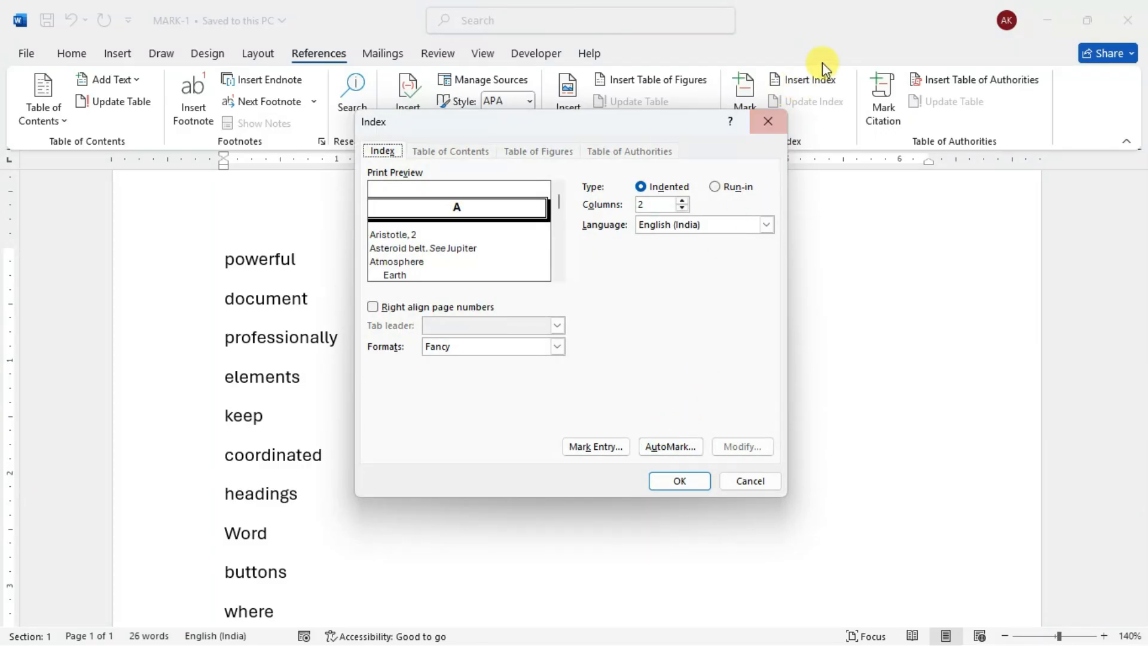
left_click(677, 448)
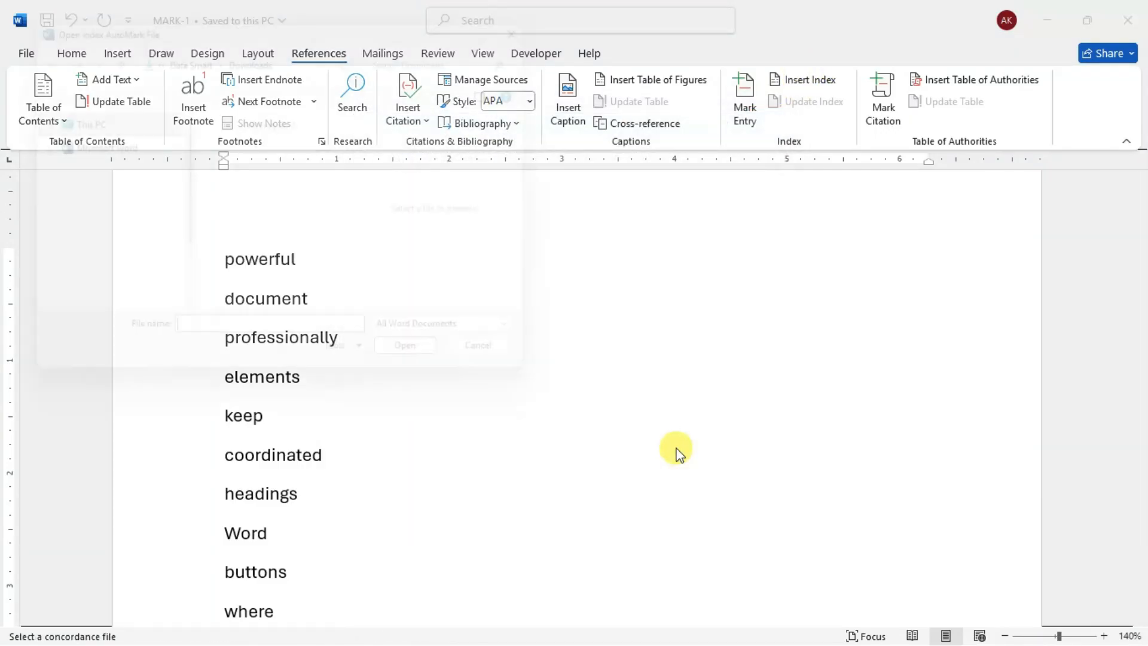
left_click_drag(489, 70, 709, 53)
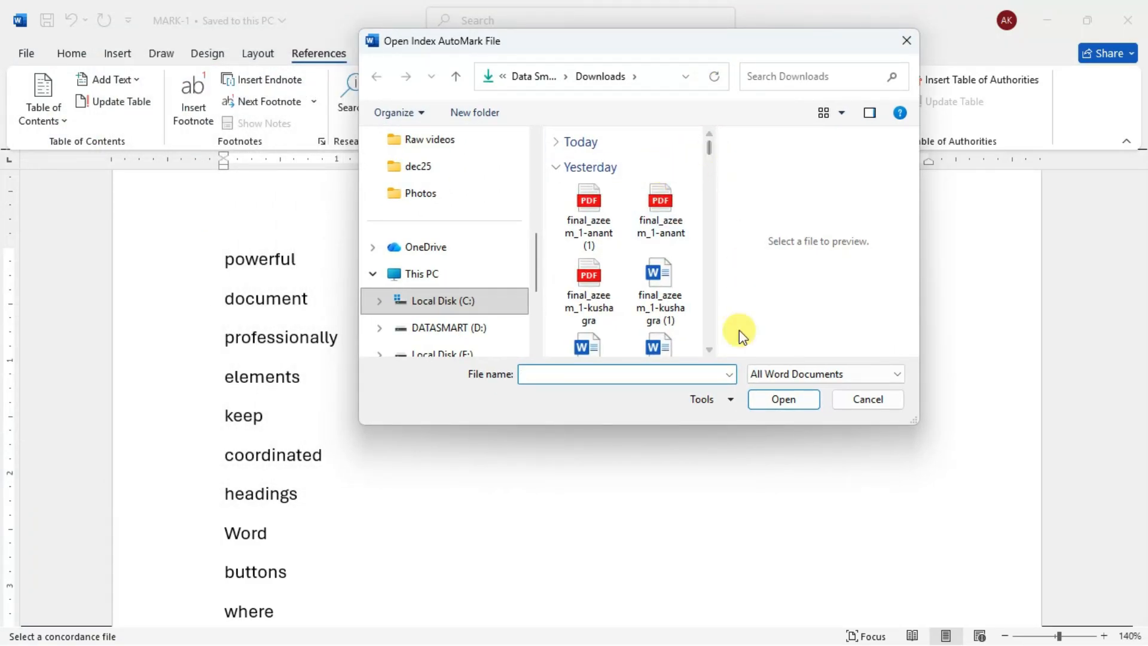
left_click(711, 348)
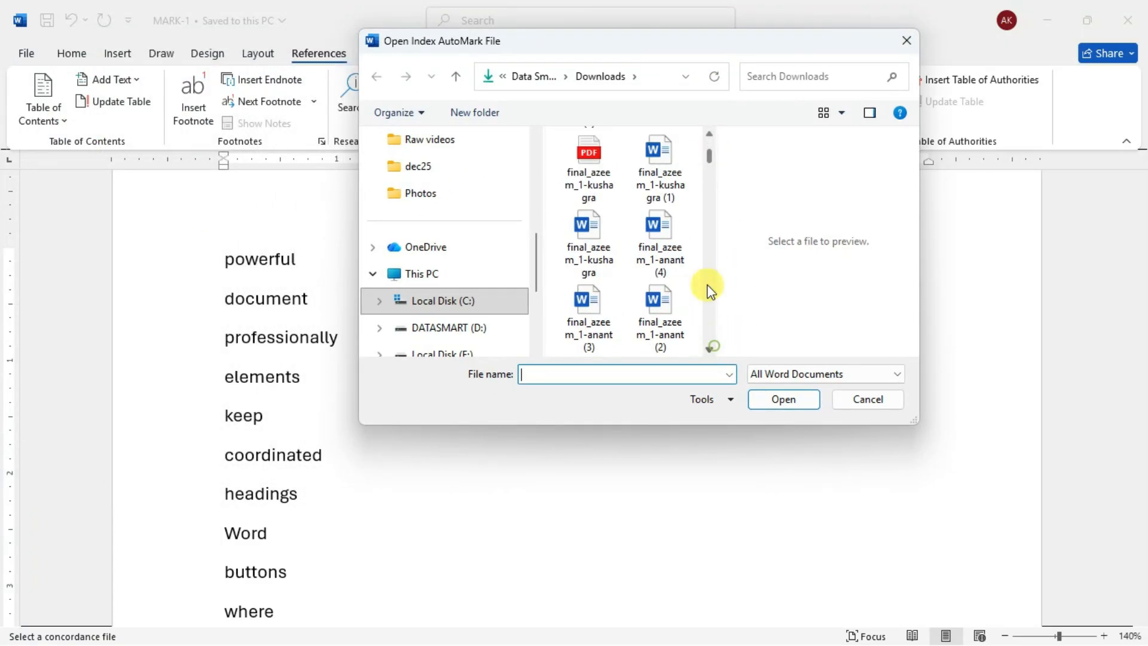
left_click(708, 138)
left_click(564, 144)
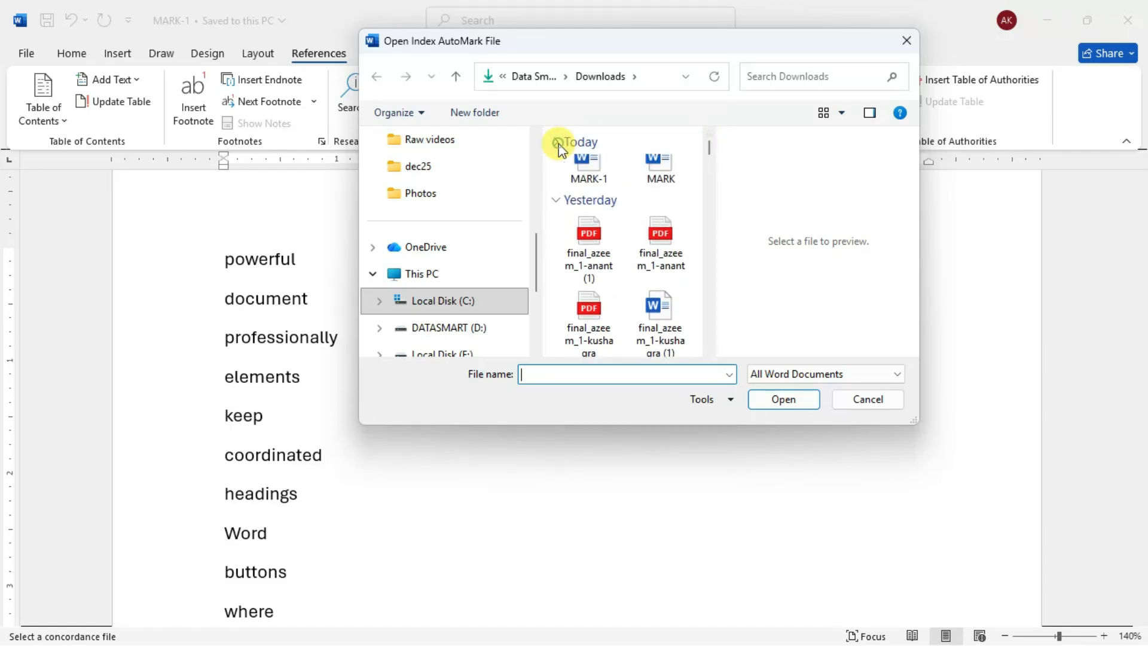
left_click(665, 191)
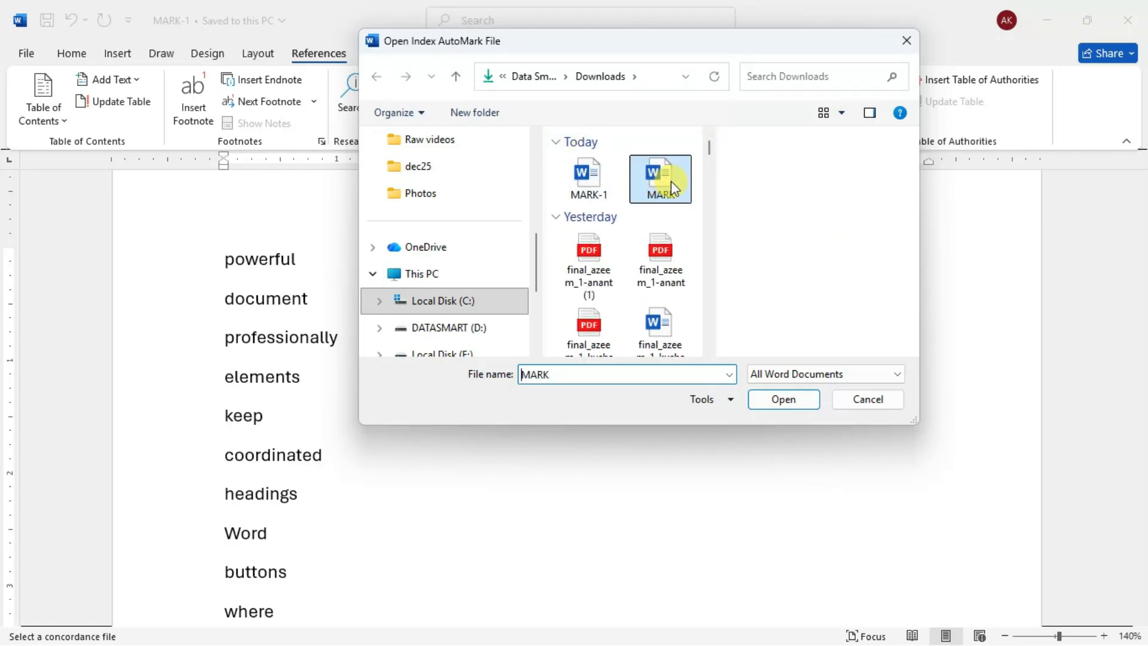
left_click(783, 400)
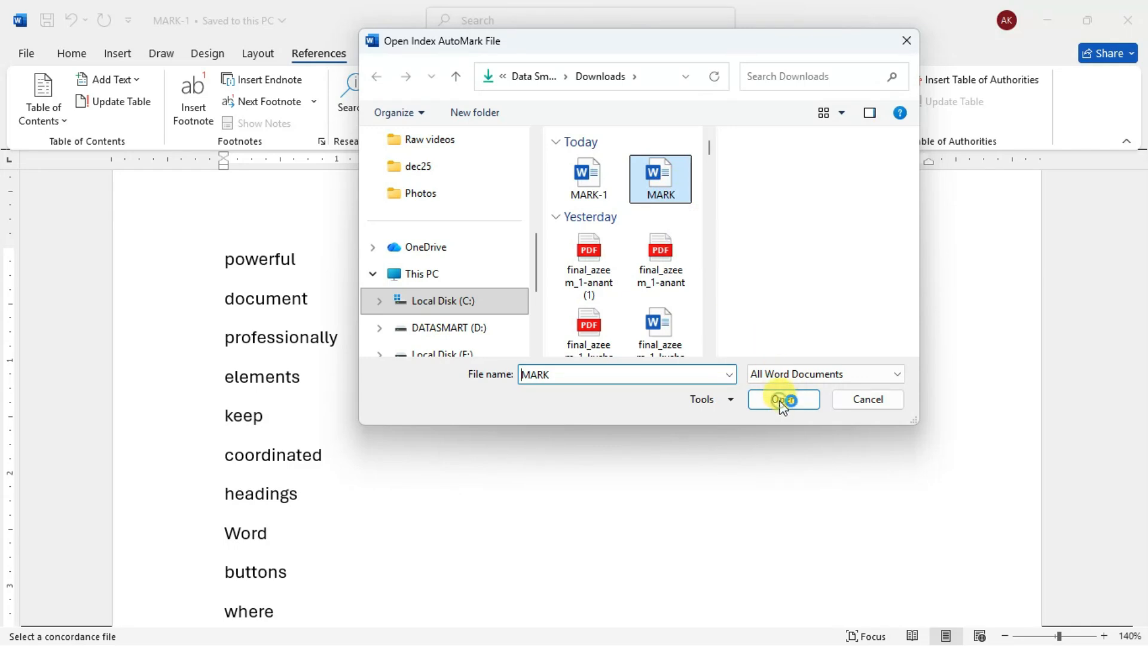
- Review the marked index entries down to the end of the word list and hide the formatting marks
scroll(333, 225, "down", 3)
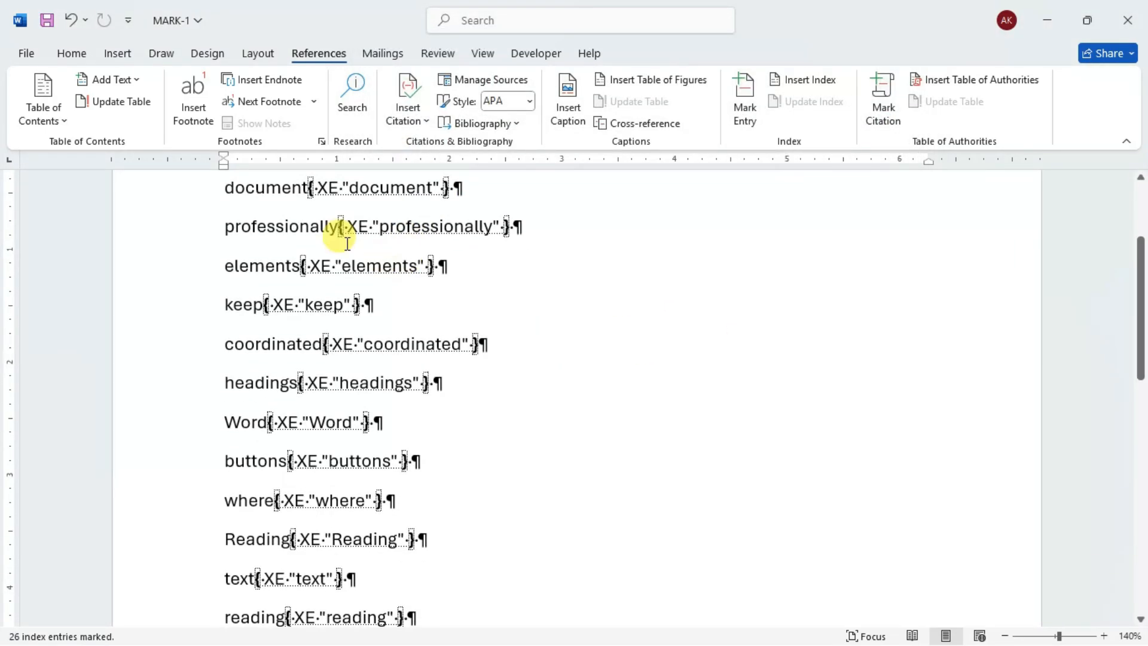
scroll(286, 312, "down", 2)
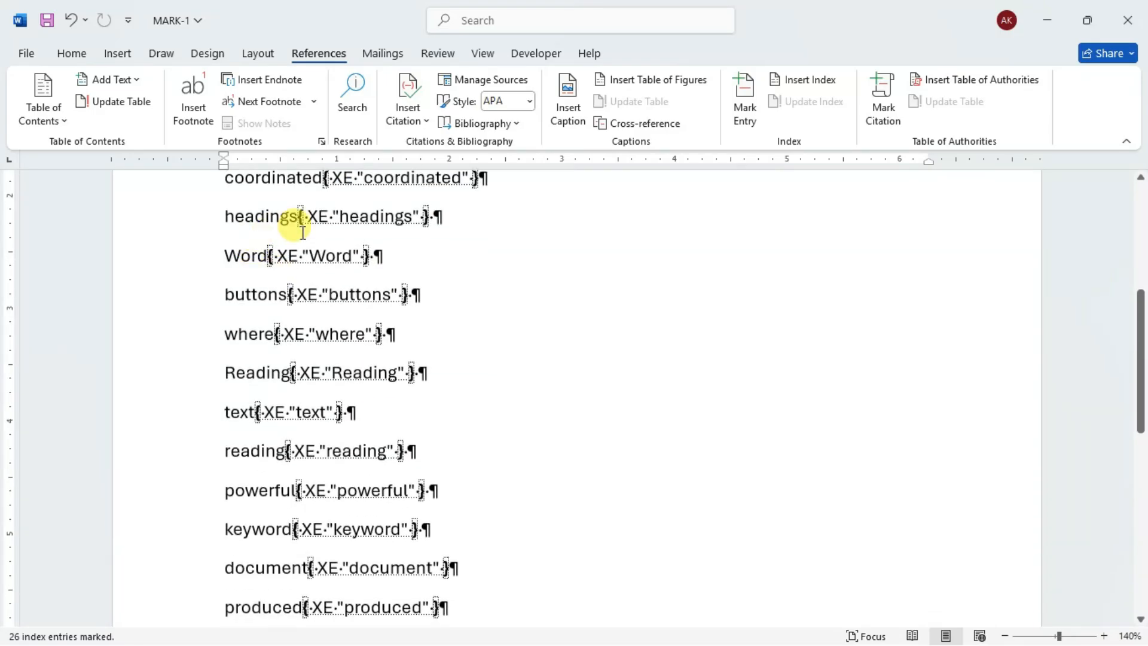
scroll(350, 333, "down", 6)
scroll(358, 358, "down", 2)
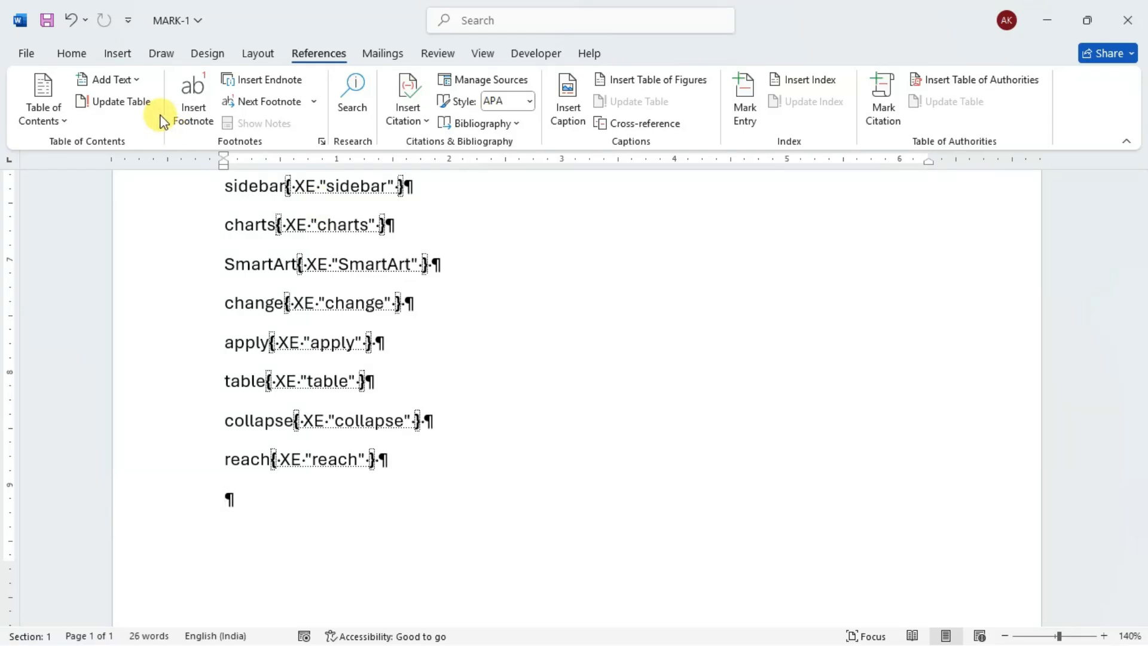
left_click(73, 53)
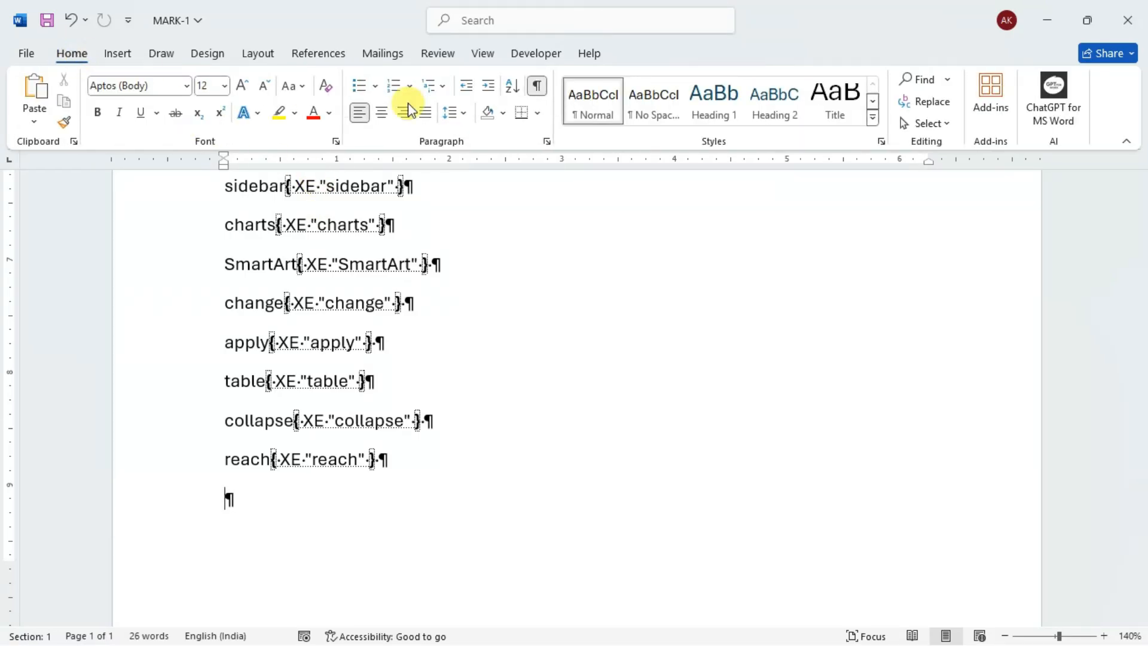
left_click(536, 90)
scroll(410, 289, "up", 5)
scroll(404, 290, "up", 2)
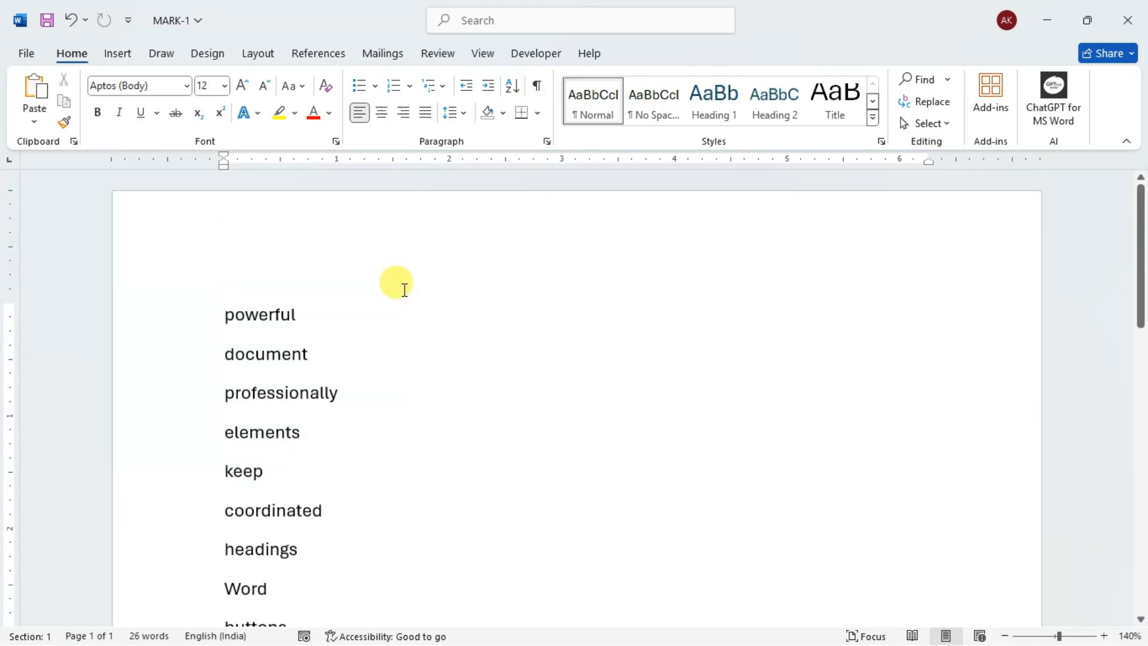
- Start a new blank page below the last word "reach" at the end of the word list
left_click(331, 54)
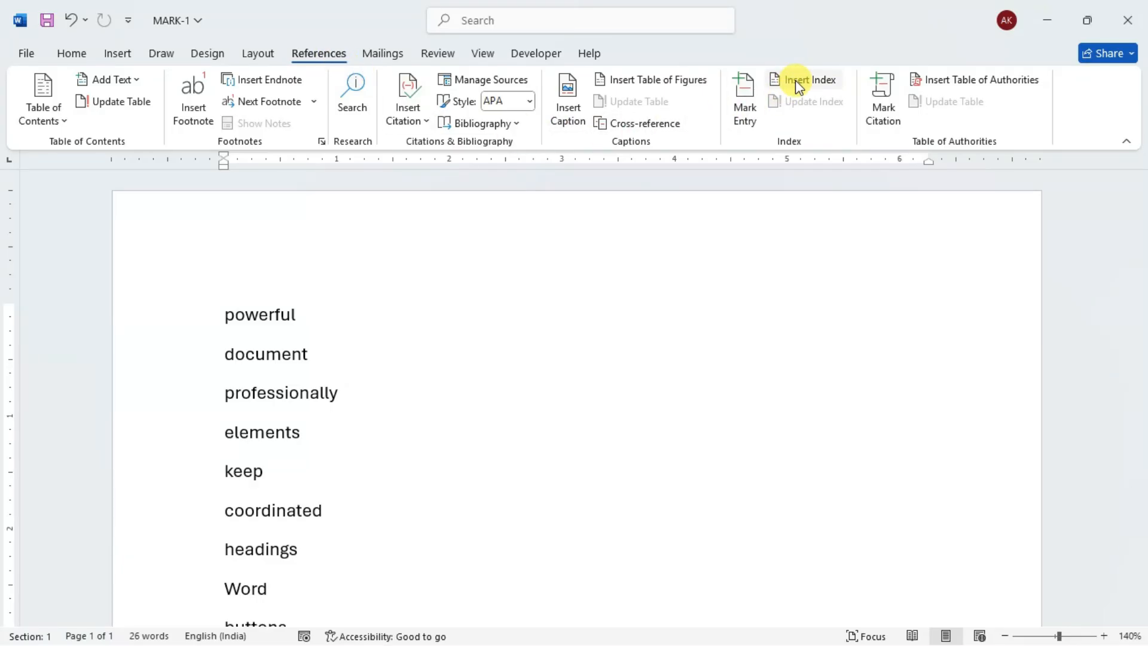
scroll(482, 305, "down", 10)
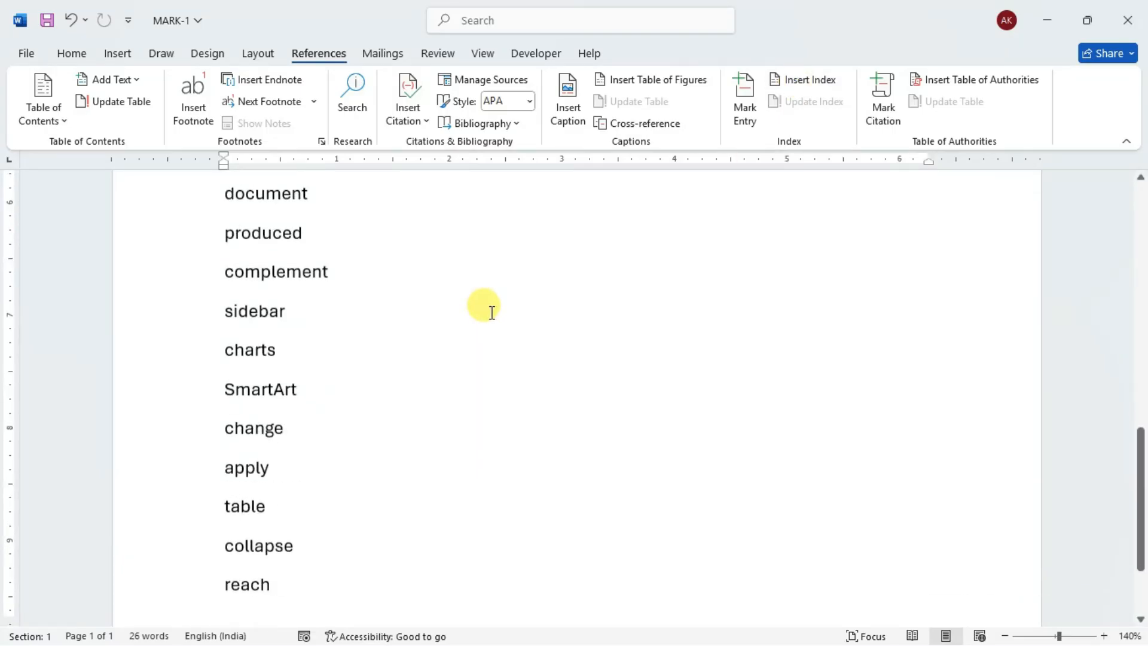
scroll(484, 311, "down", 3)
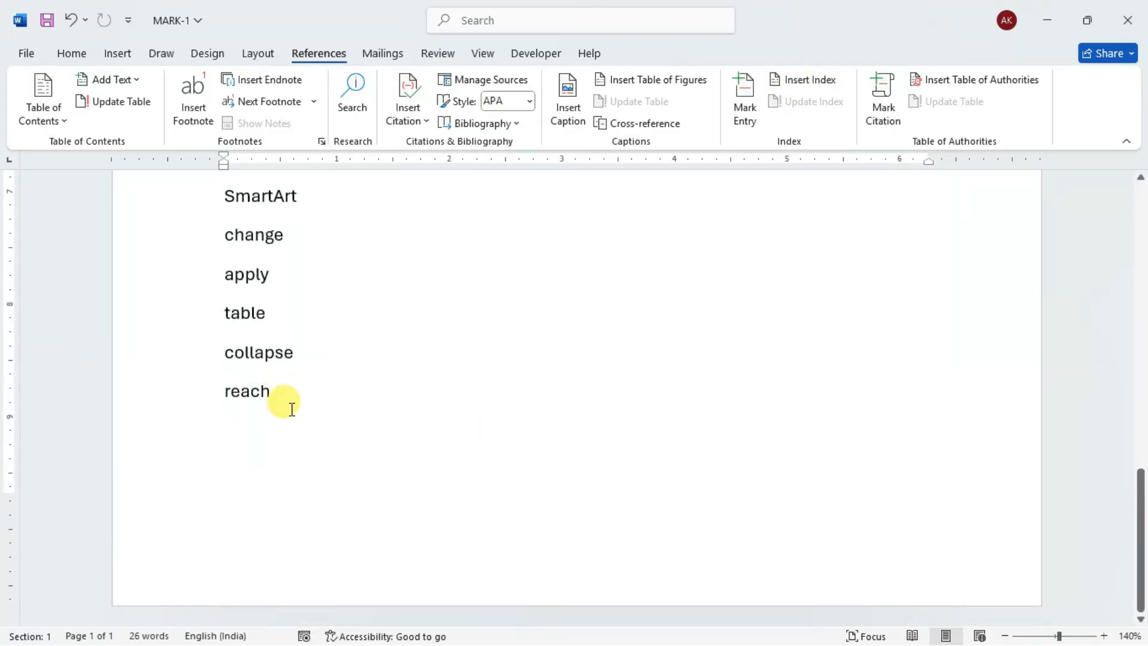
left_click(300, 448)
key("Return")
key("Return")
key("Return")
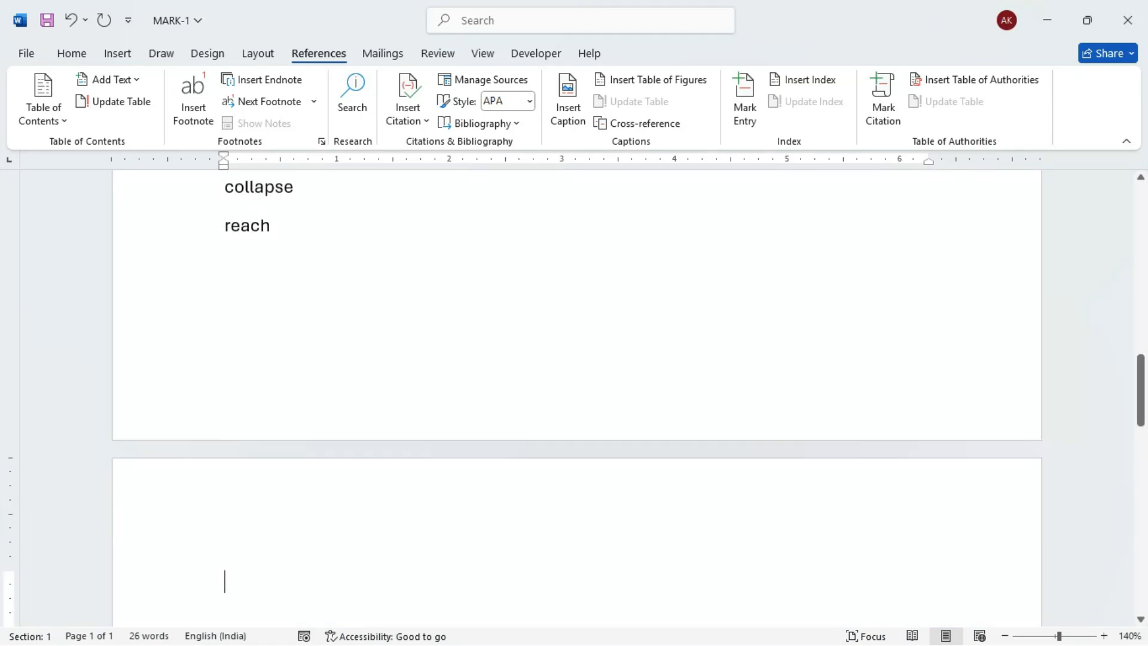
scroll(305, 451, "down", 4)
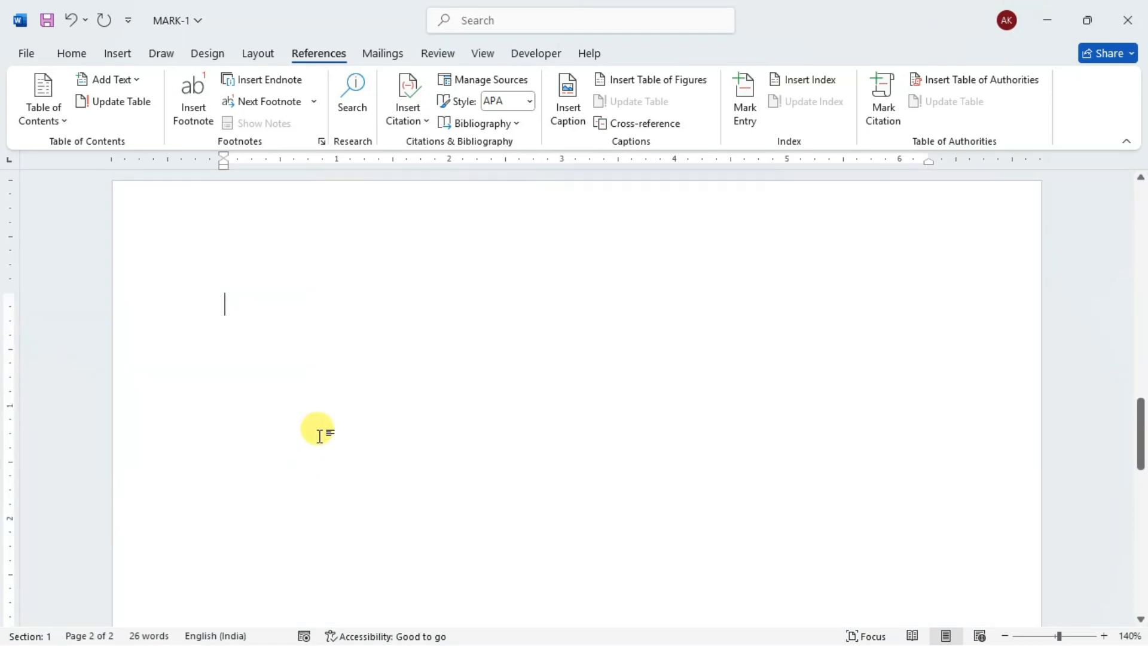
scroll(328, 387, "down", 1)
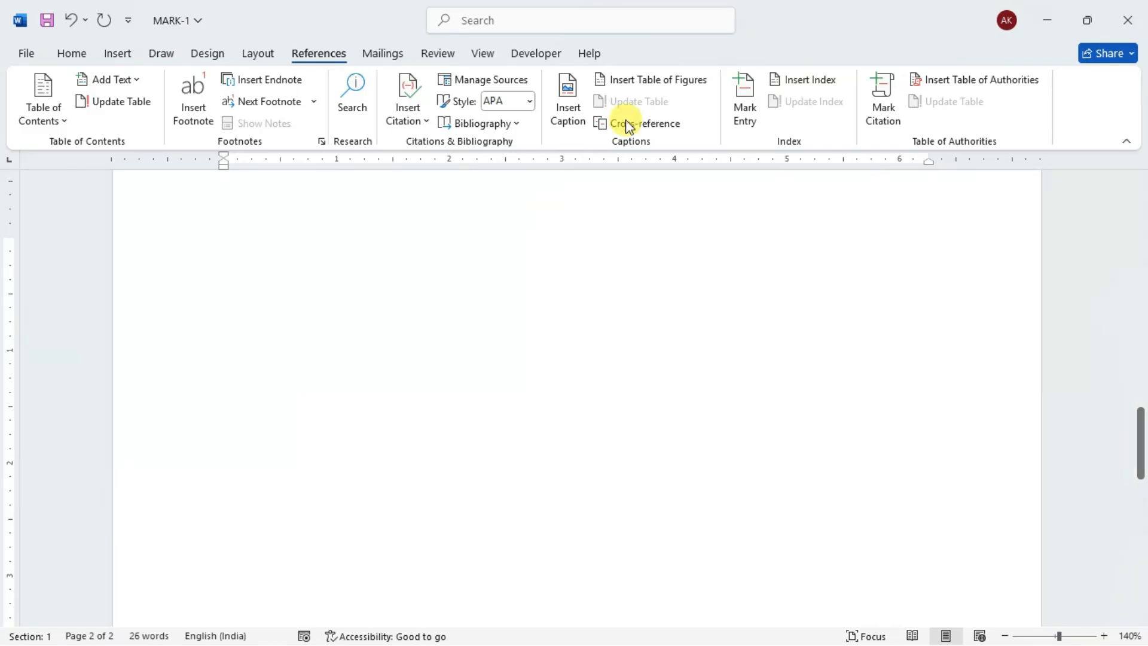
- Insert an indented two-column index in the Fancy format on the second page and look through its entries
left_click(803, 80)
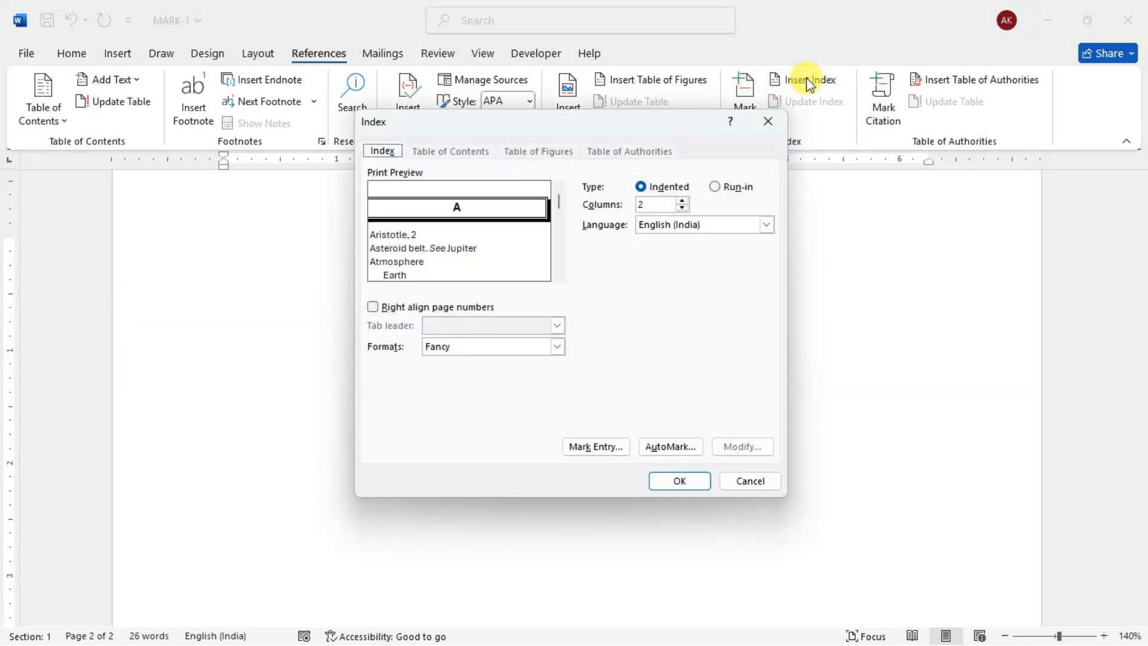
left_click(474, 348)
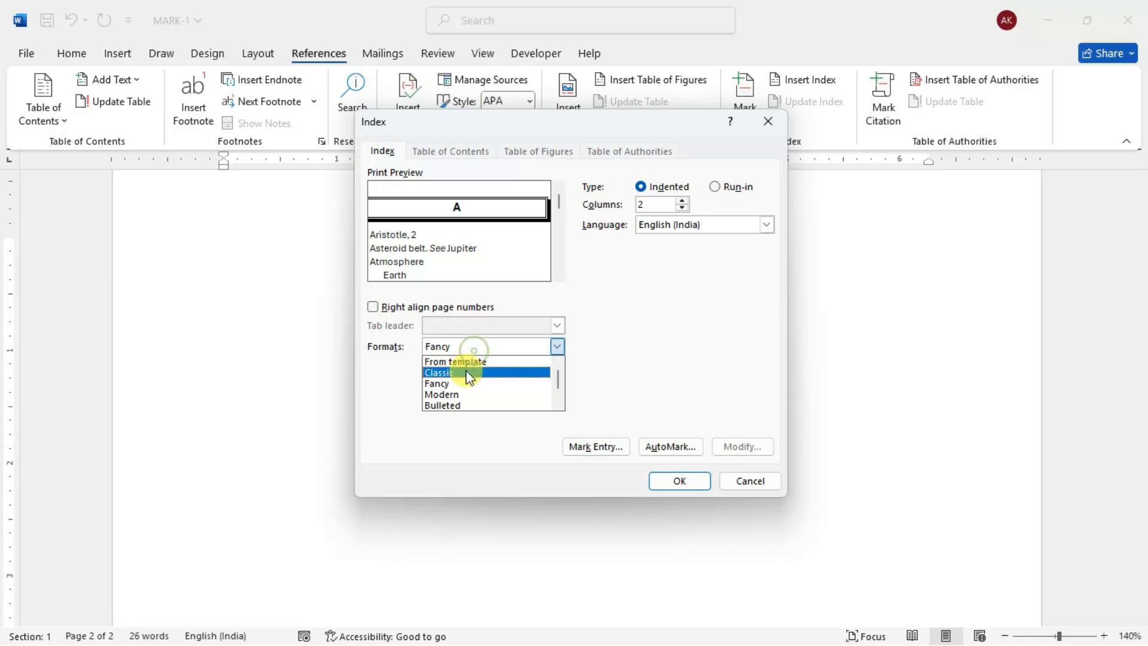
left_click(461, 383)
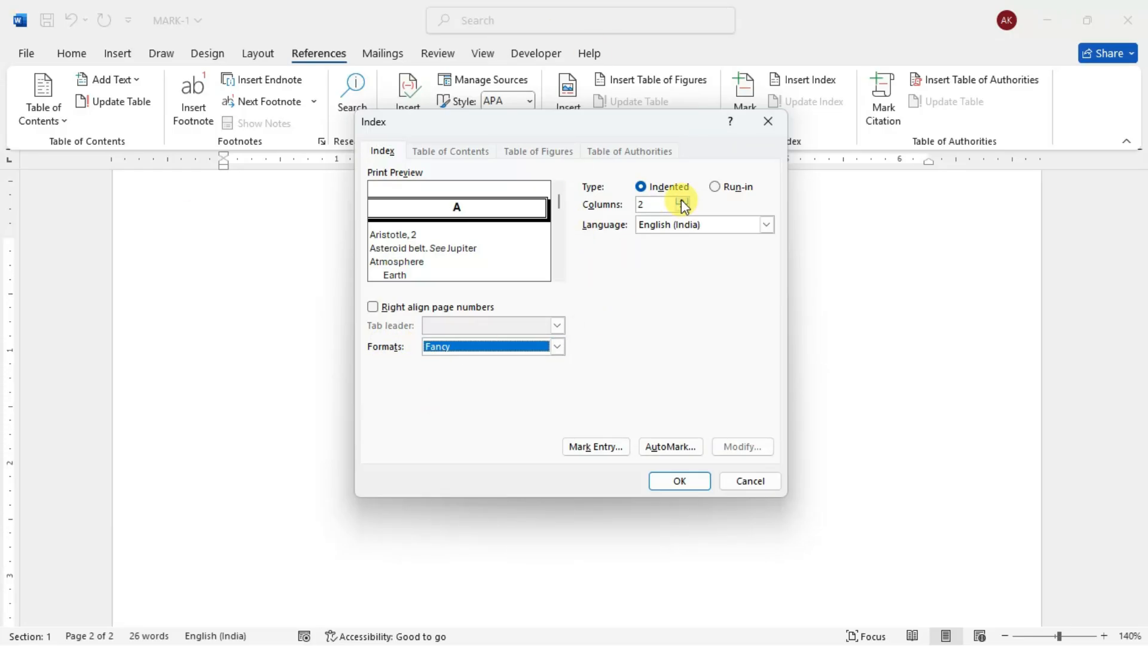
left_click(678, 481)
scroll(623, 431, "up", 3)
scroll(601, 395, "up", 3)
scroll(605, 397, "down", 5)
scroll(388, 354, "down", 5)
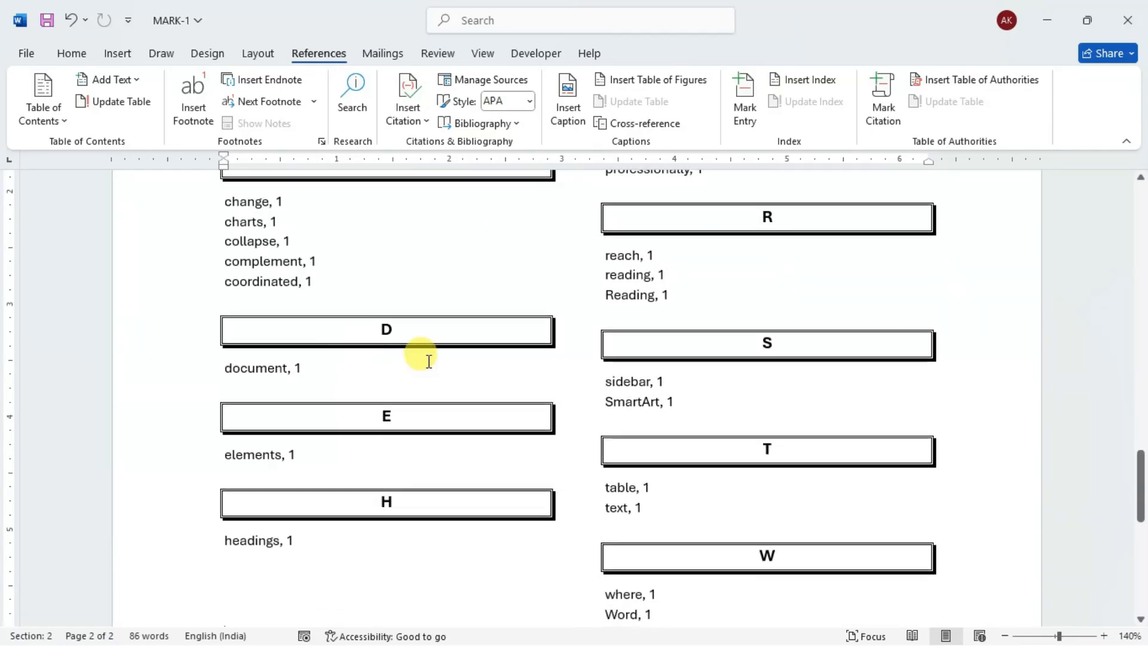
scroll(802, 371, "up", 5)
scroll(810, 372, "up", 3)
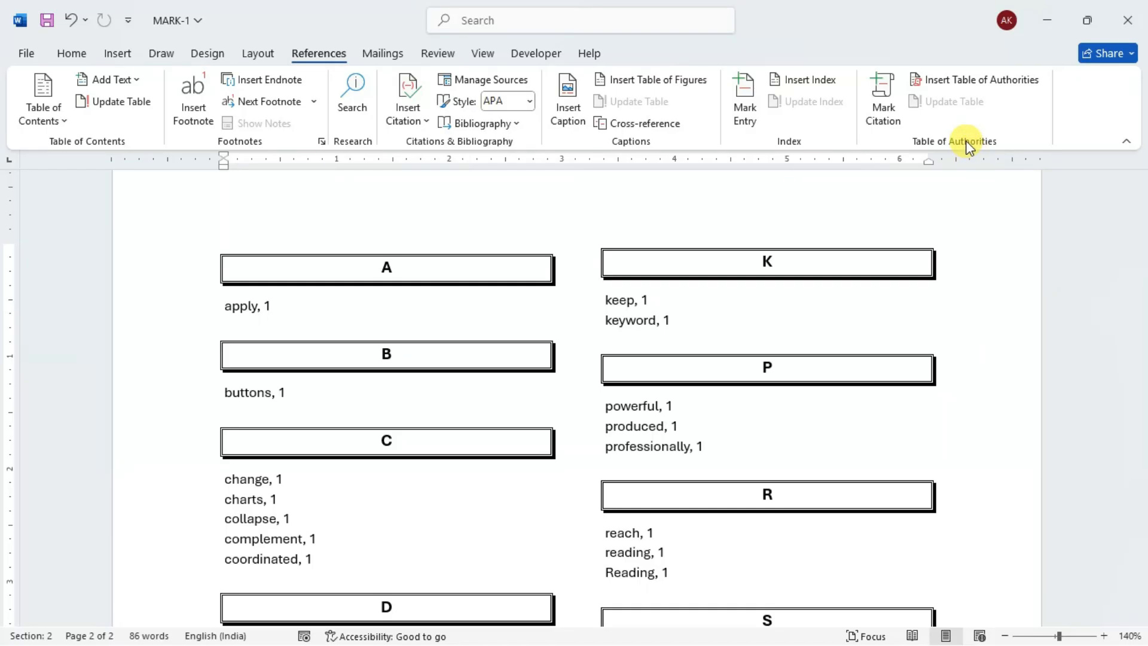
- Add three blank lines below the end of the index
scroll(853, 251, "up", 2)
scroll(853, 242, "down", 10)
scroll(859, 245, "down", 2)
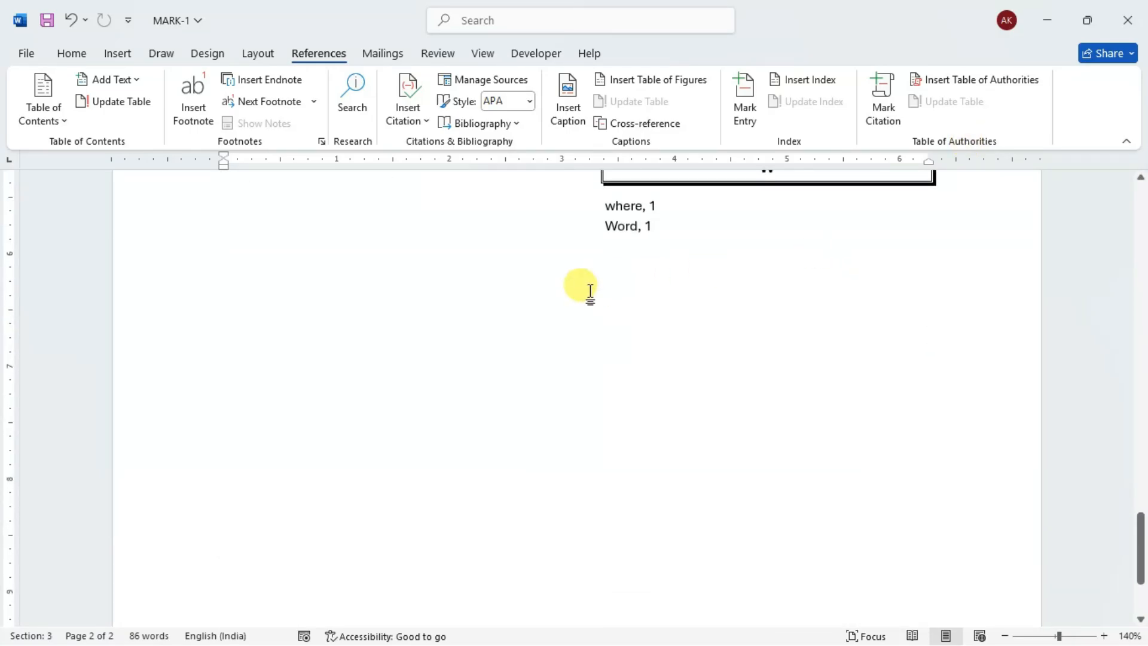
key("Return")
key("Return")
key("Return")
key("Return")
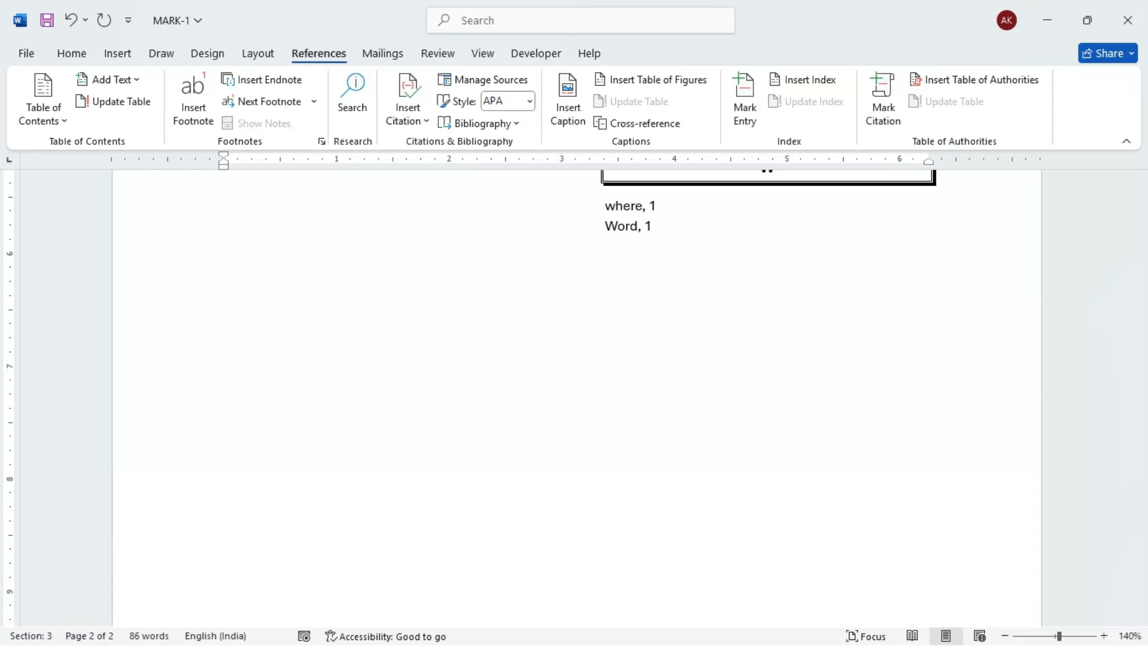
- Switch to Document1 and open Mark Citation for the whole paragraph beginning "Themes and styles also help"
left_click(1048, 19)
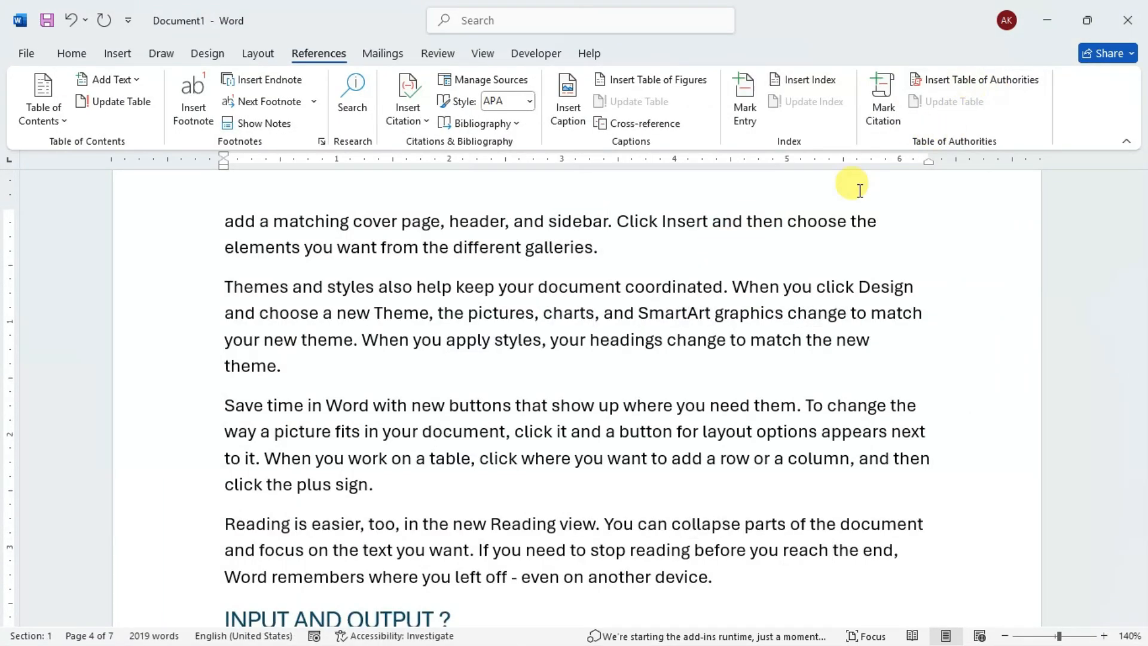
left_click(415, 116)
left_click(412, 116)
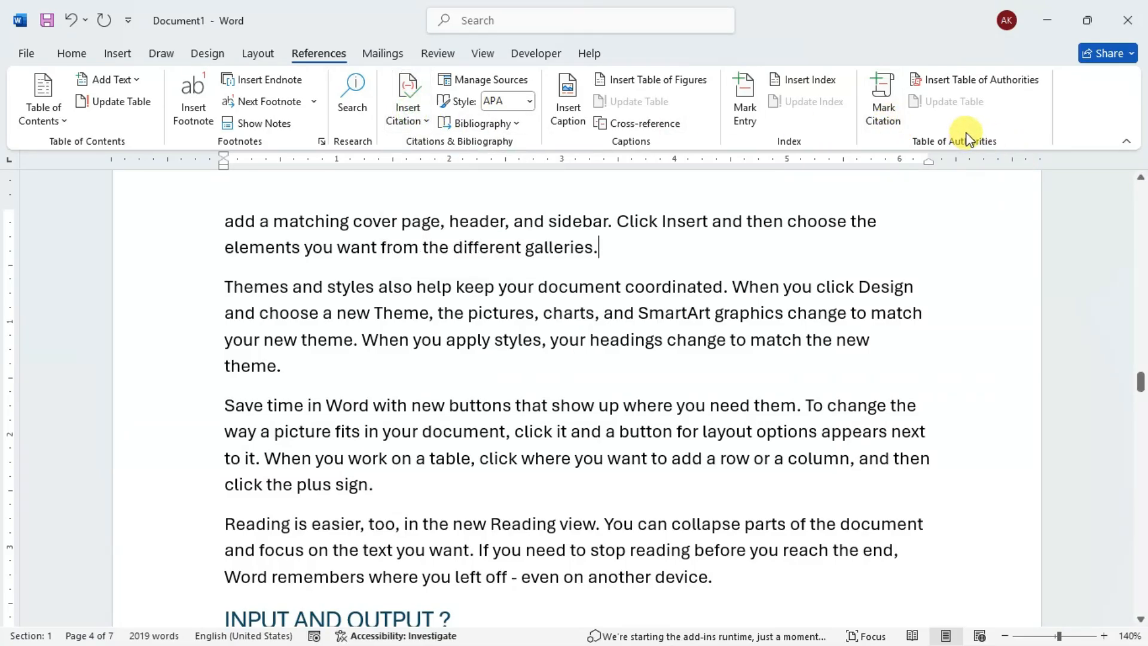
scroll(246, 284, "down", 1)
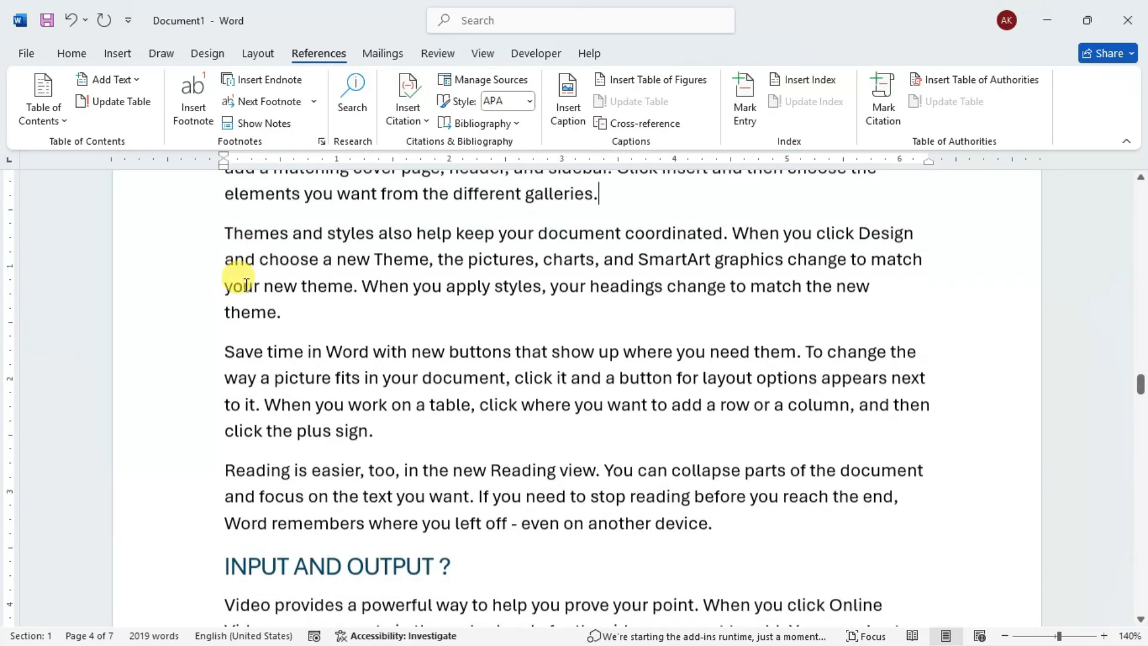
left_click_drag(221, 228, 313, 308)
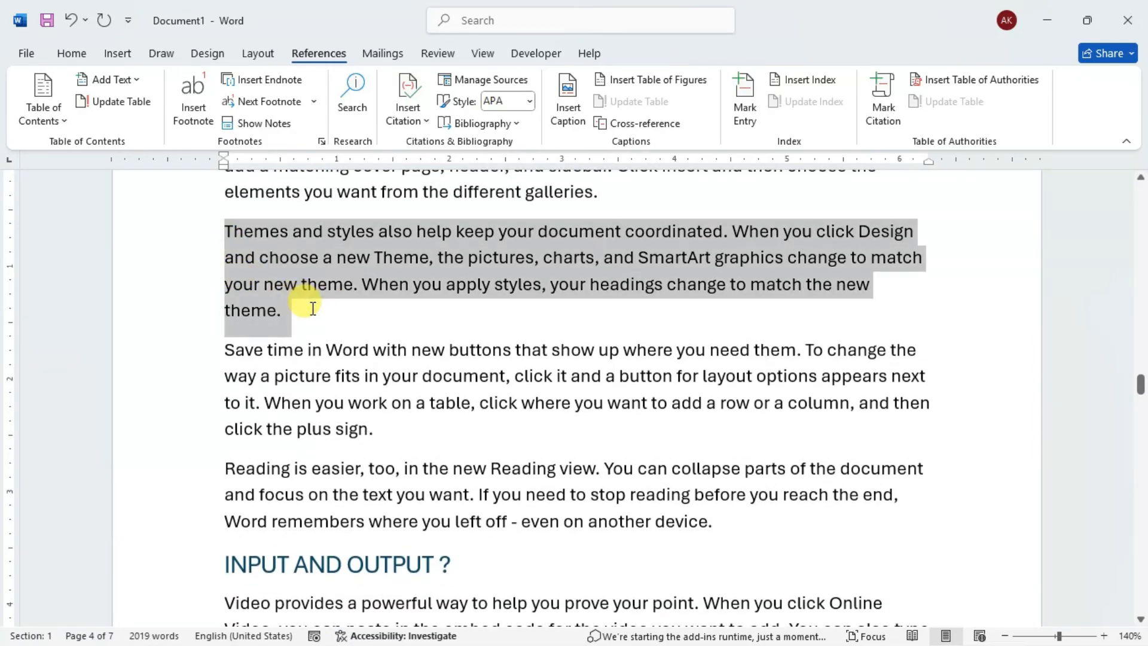
left_click(887, 107)
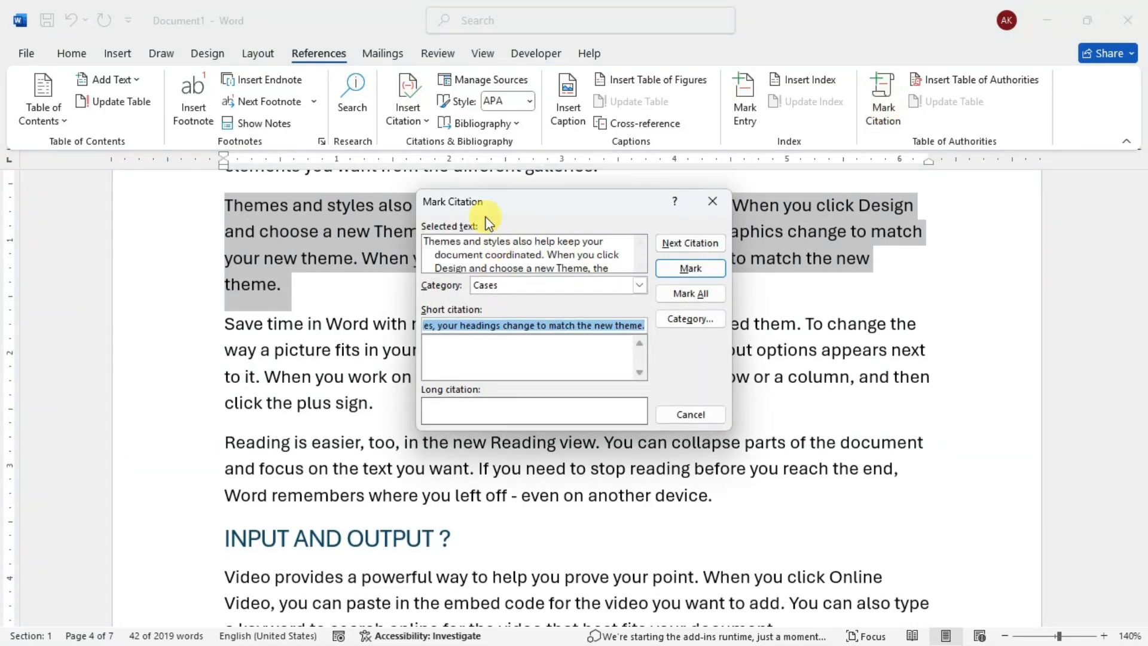
- Review the selected text and available citation categories, and assign category 8 to the citation
left_click_drag(534, 189, 579, 160)
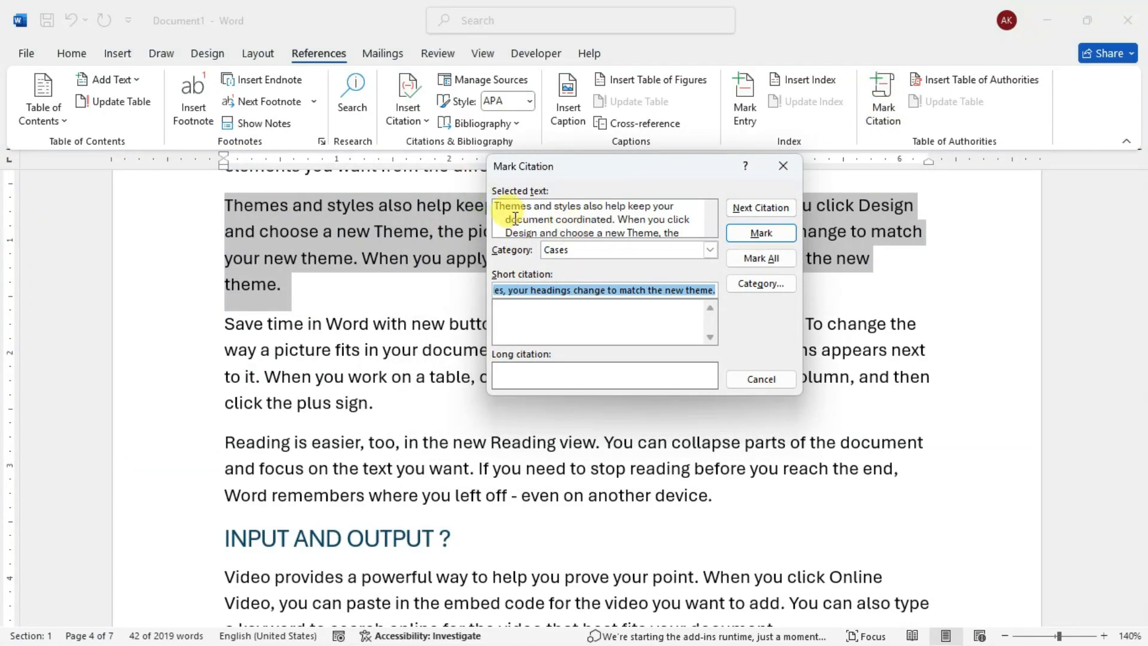
left_click_drag(494, 211, 649, 219)
left_click(649, 218)
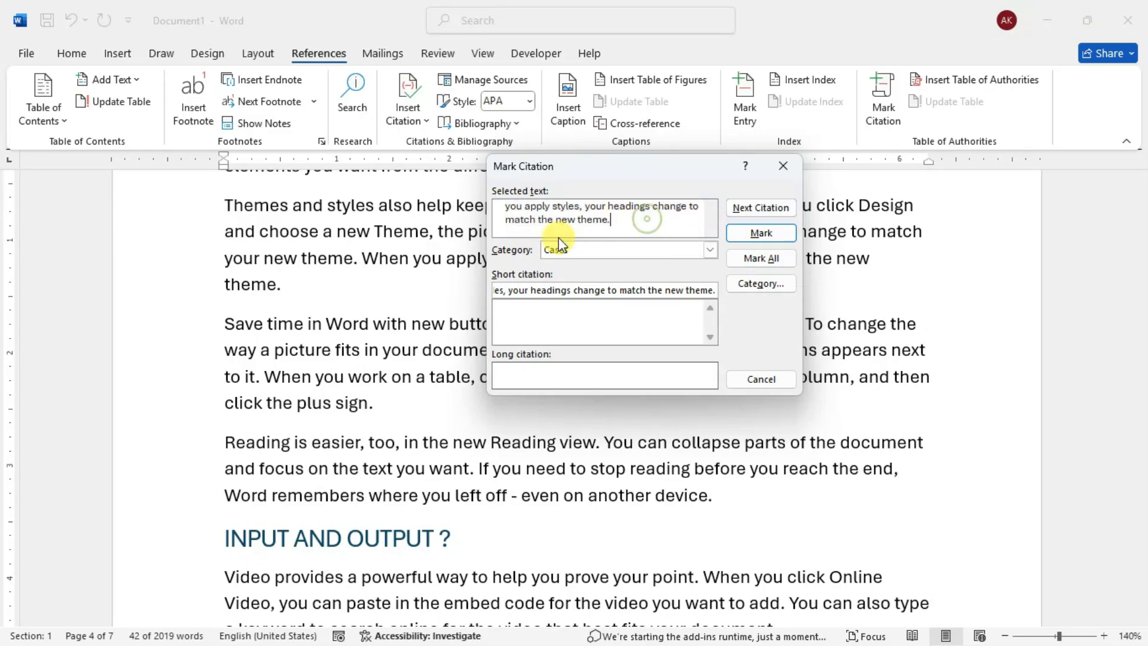
left_click(600, 250)
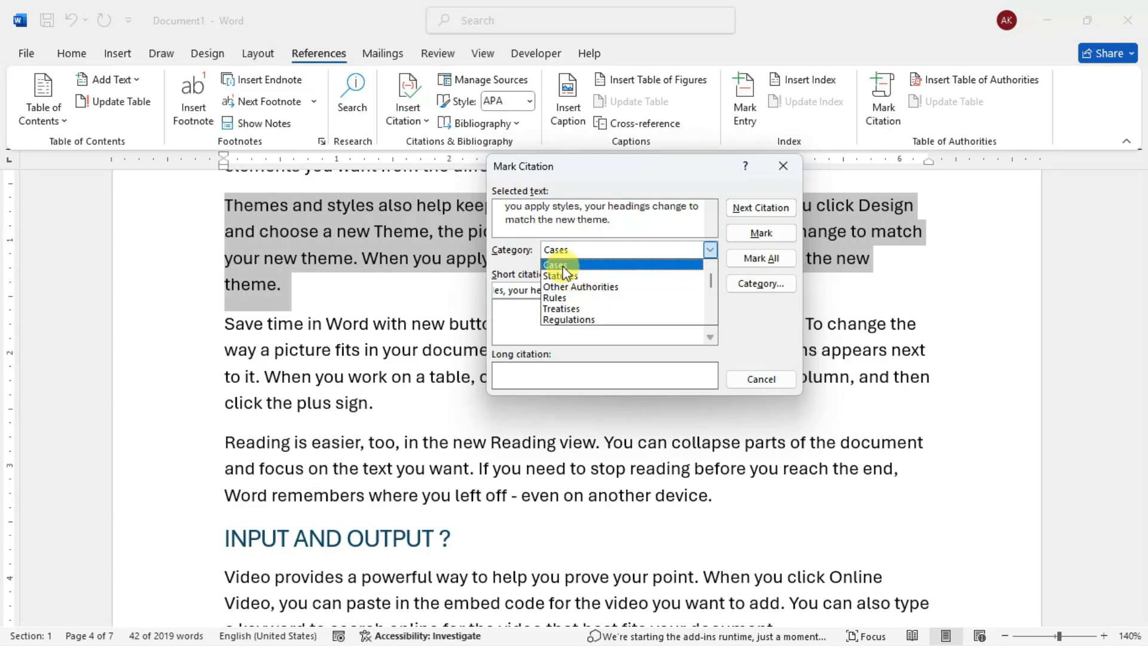
scroll(580, 299, "down", 1)
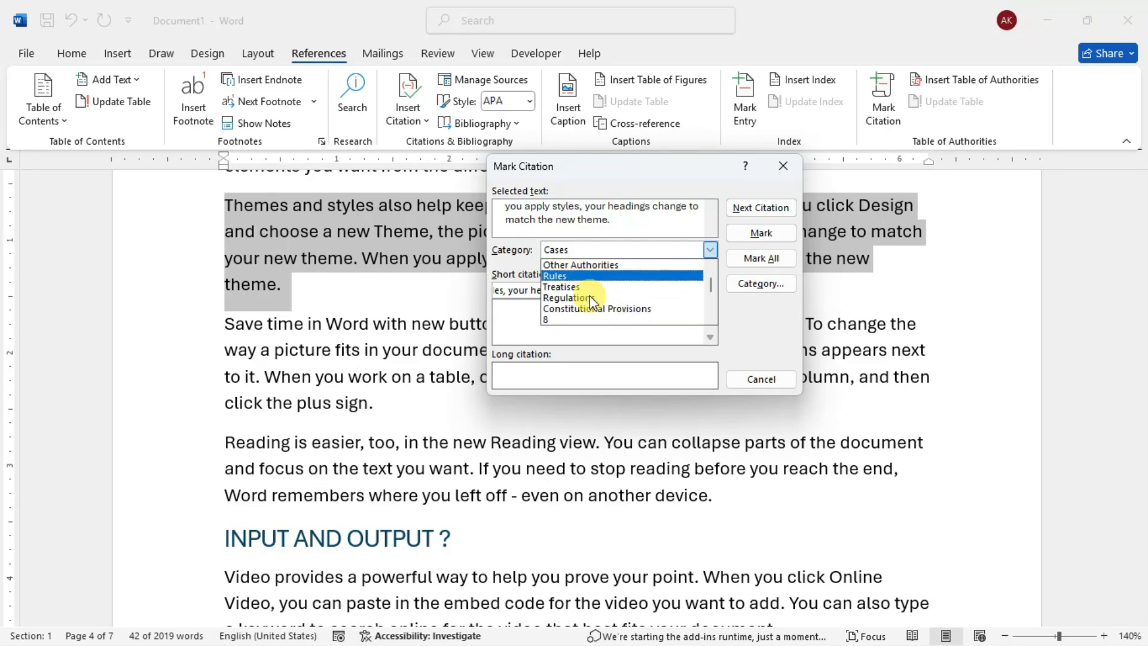
scroll(574, 308, "down", 3)
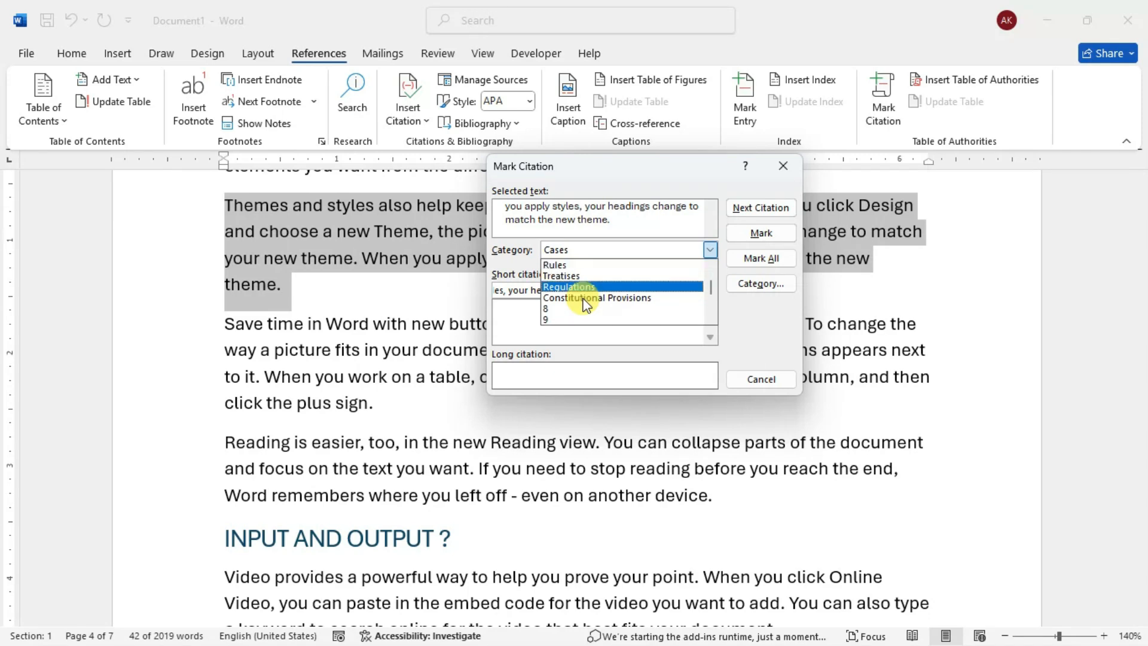
scroll(583, 301, "up", 2)
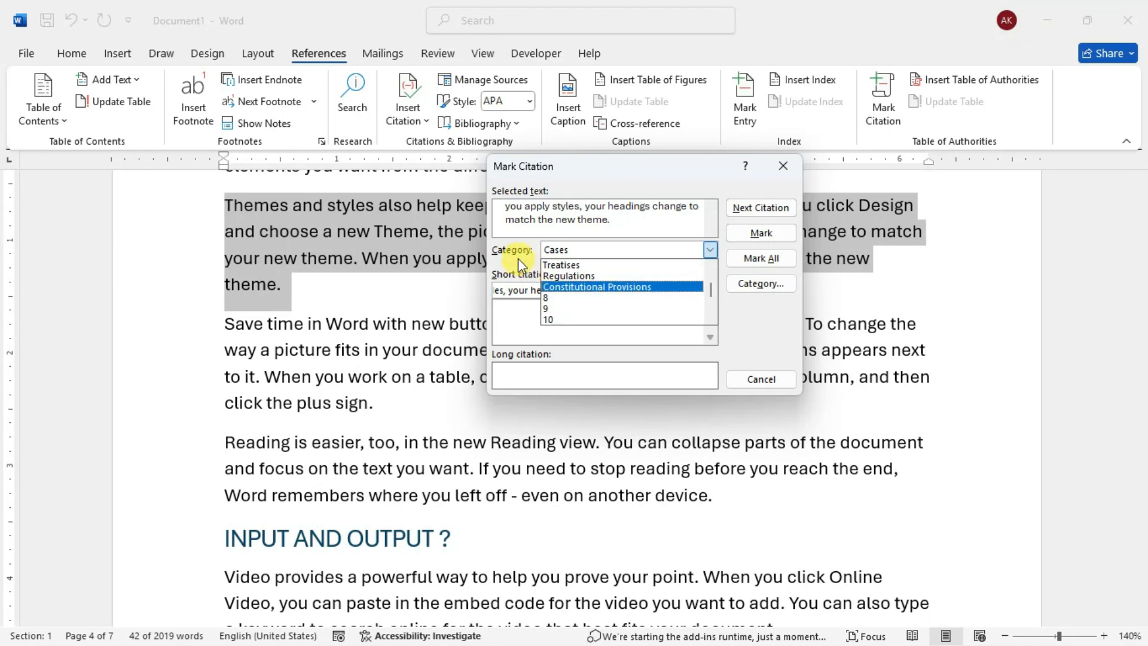
left_click(558, 299)
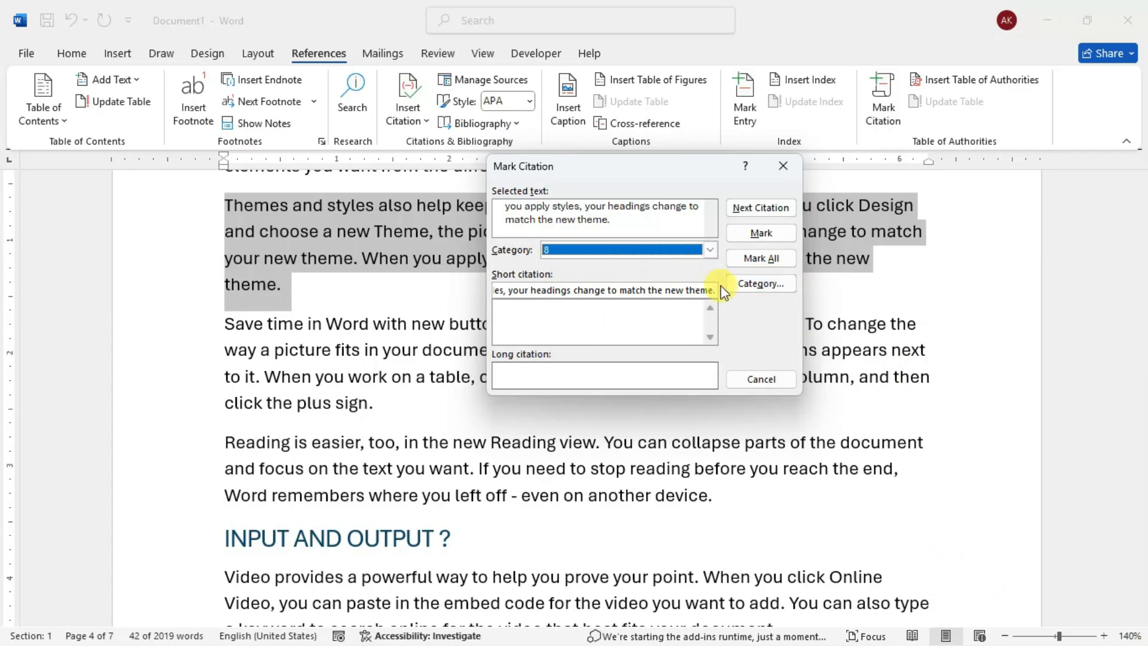
- Rename citation category 8 to the person's name
left_click(762, 284)
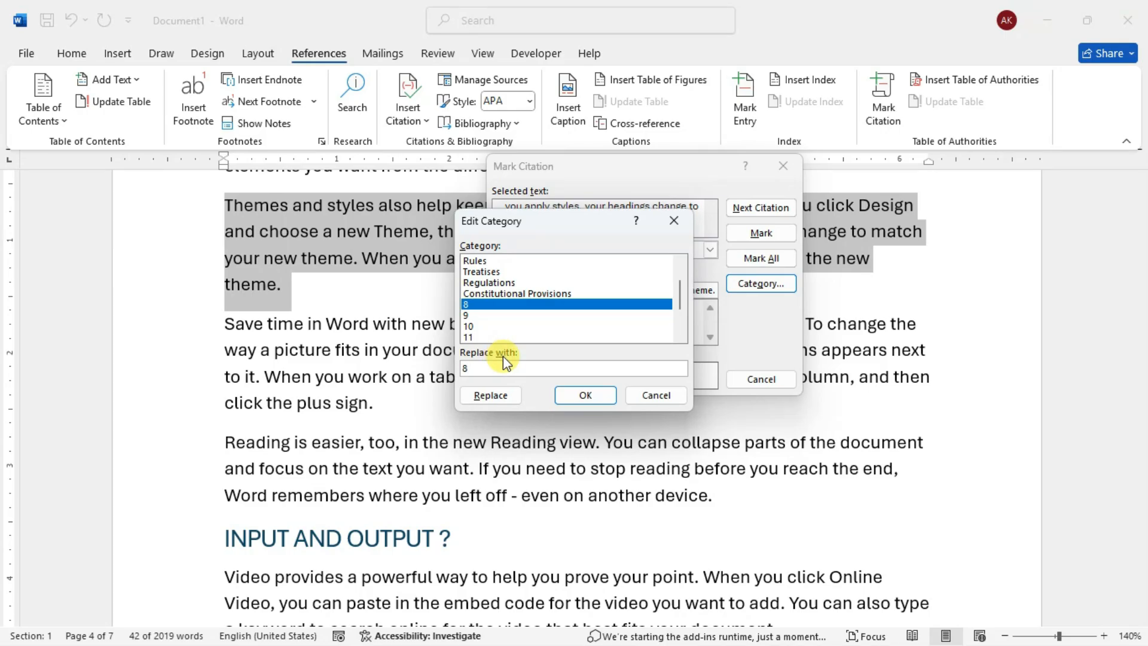
key("BackSpace")
type("RAMMOHAN")
left_click(489, 397)
left_click(583, 395)
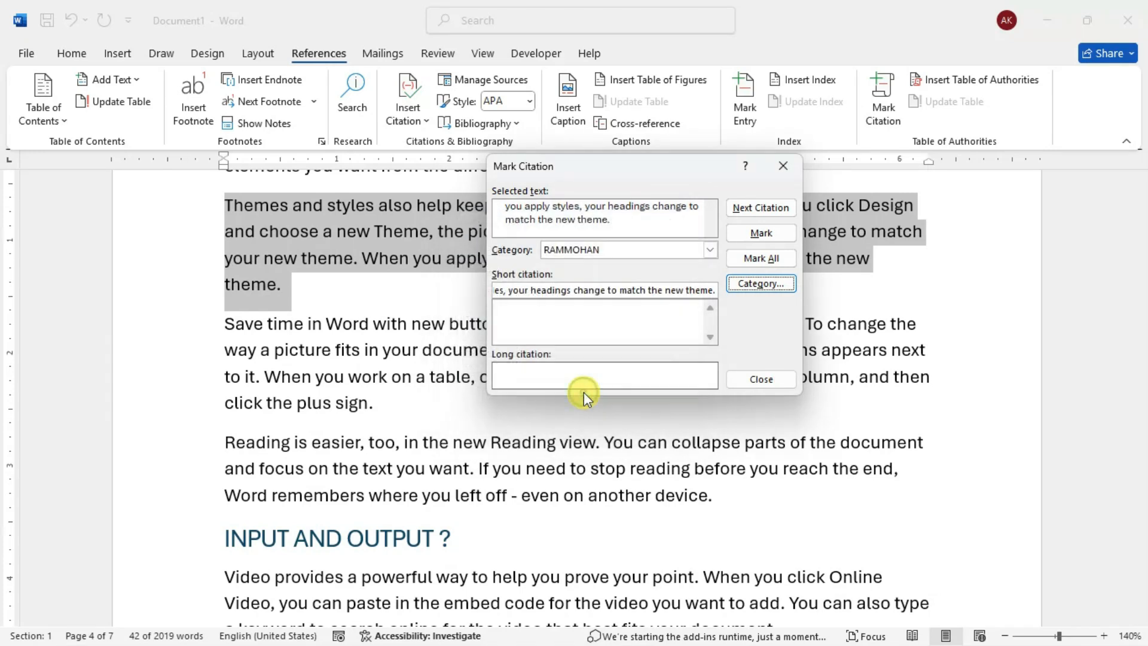
- Replace the short citation text with "Themes and styles also..."
left_click_drag(504, 206, 449, 143)
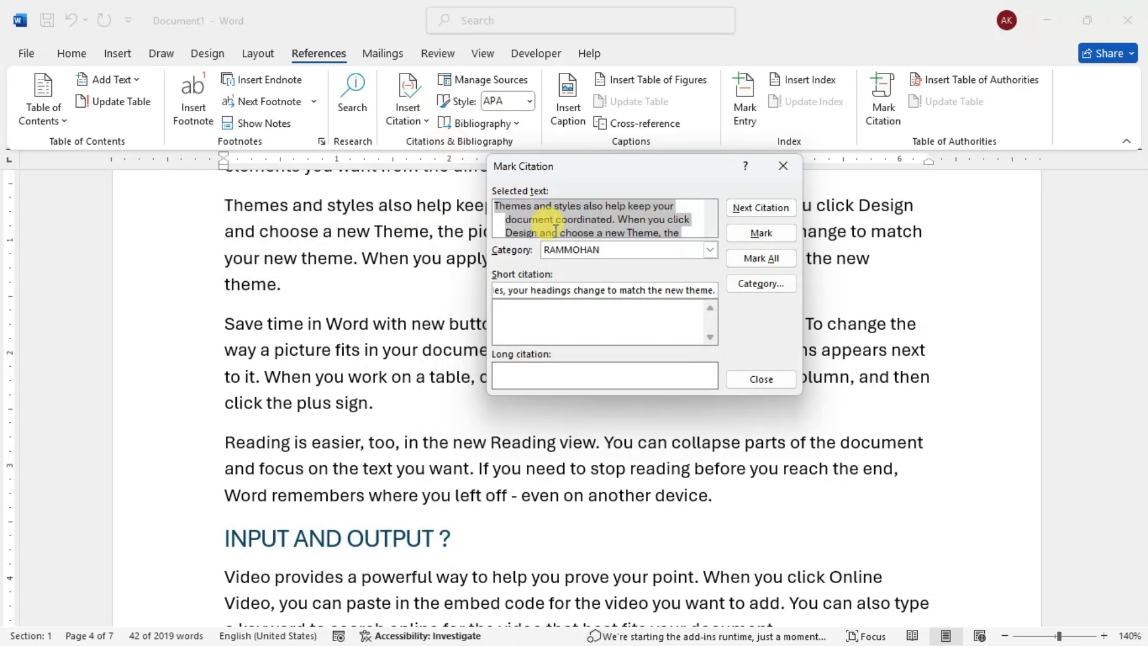
left_click(620, 224)
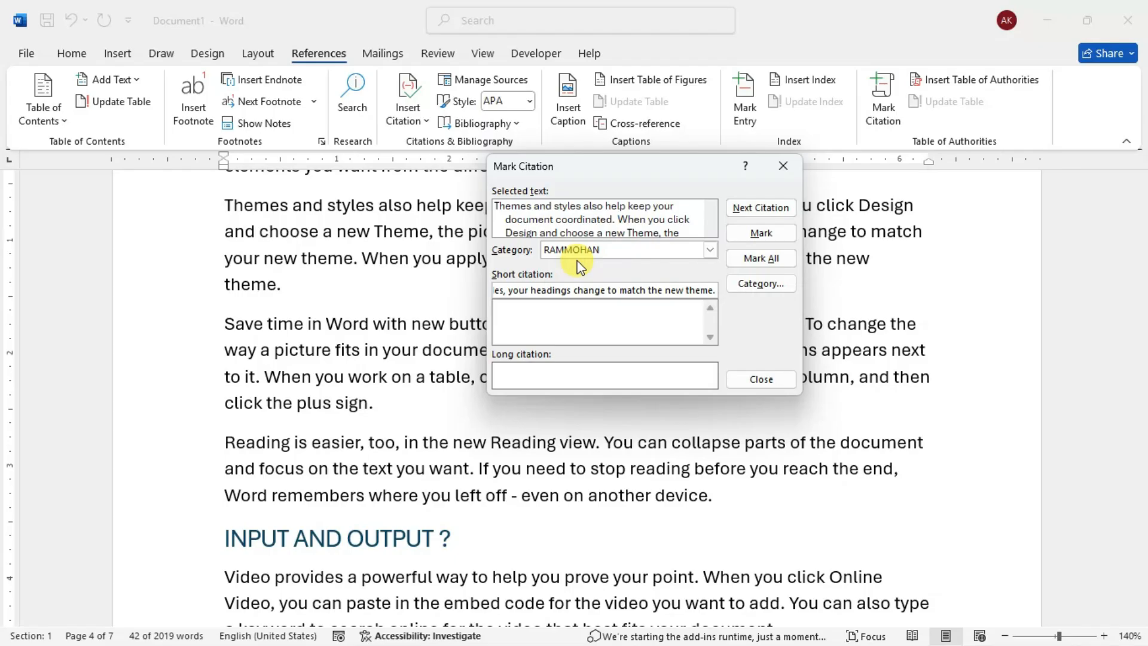
left_click(610, 250)
left_click(615, 252)
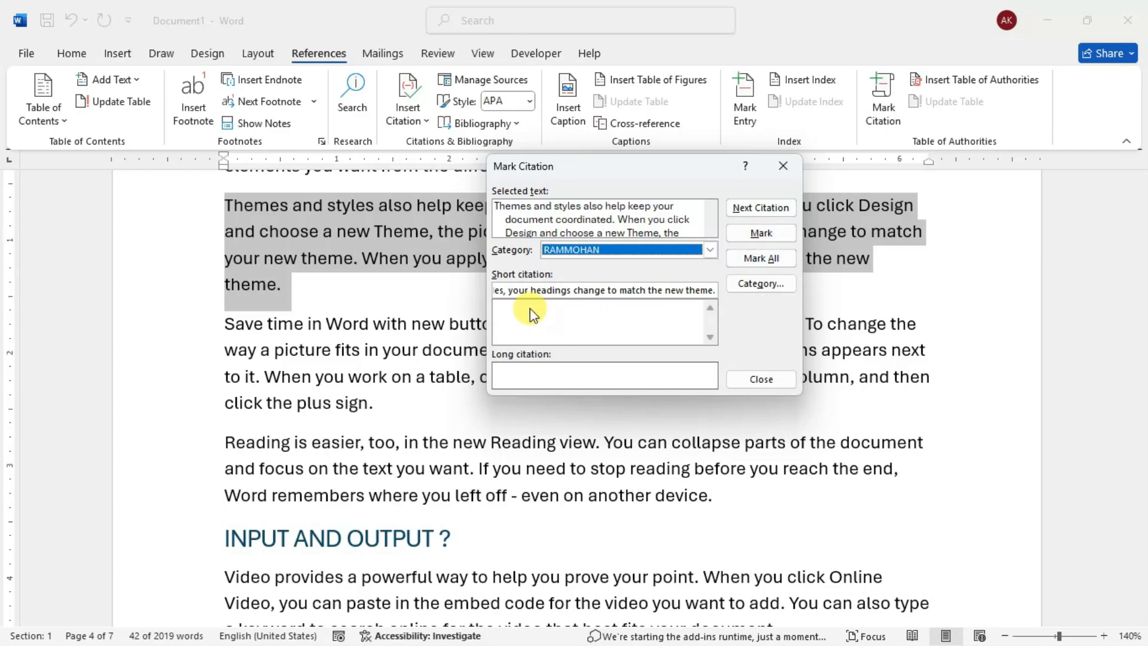
left_click_drag(711, 290, 449, 261)
left_click(600, 291)
left_click_drag(593, 290, 713, 286)
key("Delete")
key("Delete")
key("Delete")
key("Delete")
key("Delete")
key("Delete")
key("Delete")
key("Delete")
key("Delete")
key("Delete")
key("Delete")
key("Delete")
key("Delete")
key("Delete")
key("Delete")
key("Delete")
key("Delete")
key("Delete")
key("Delete")
key("Delete")
key("Delete")
type("Themes and styles also")
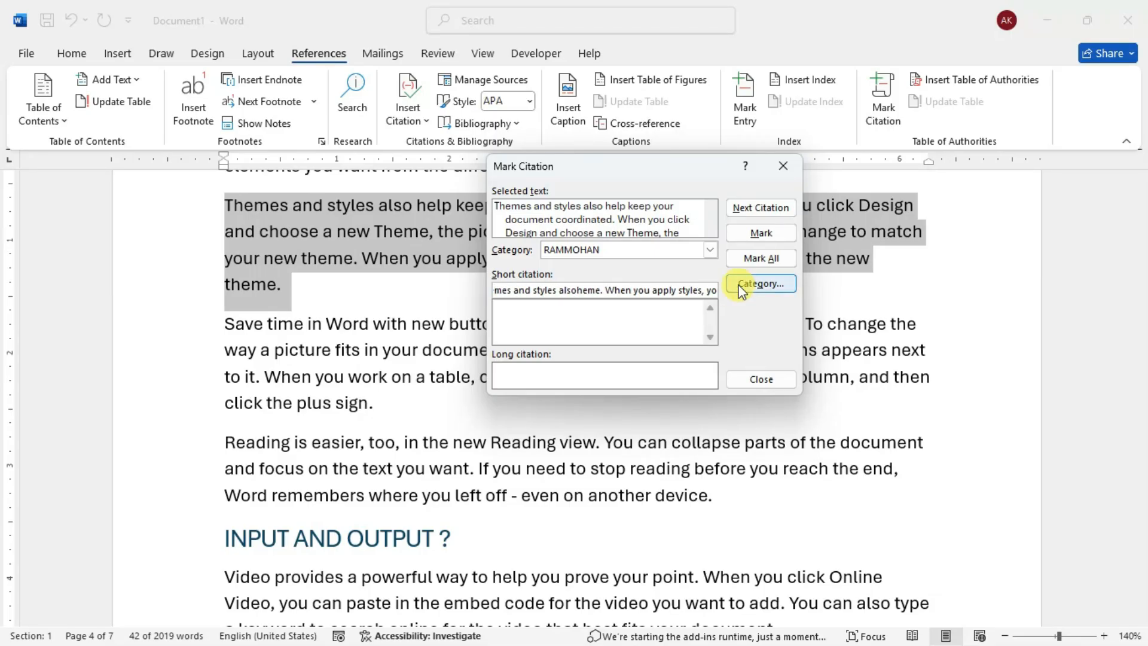
left_click_drag(575, 289, 769, 282)
key("Delete")
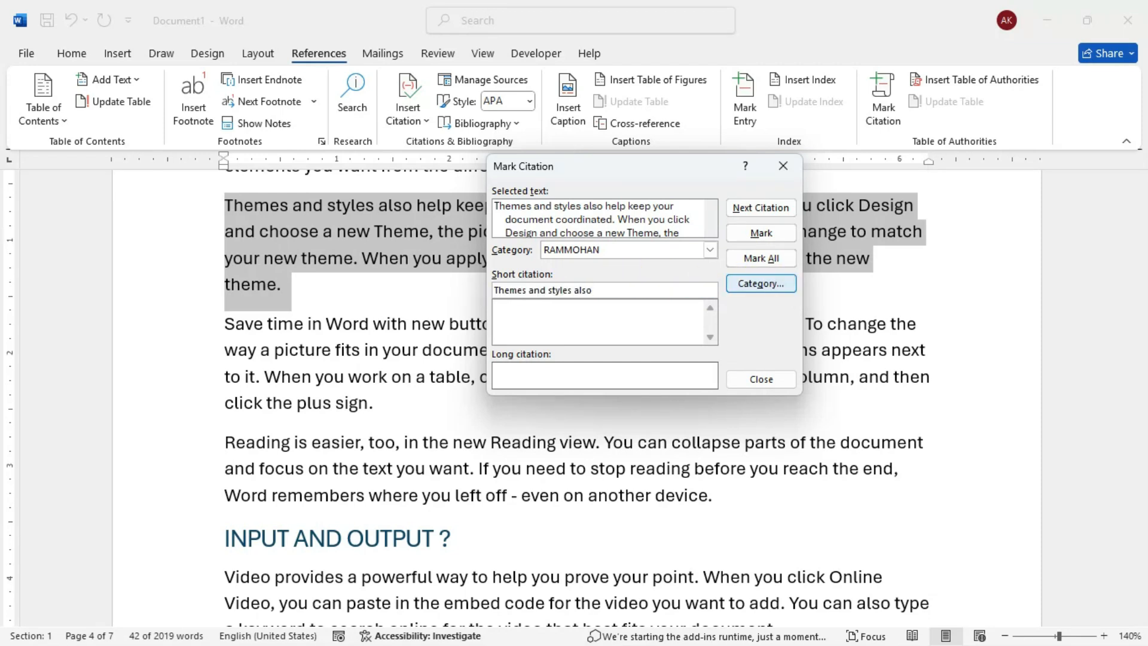
type("...")
- Mark the citation, close Mark Citation and hide the formatting marks in the document
left_click(769, 239)
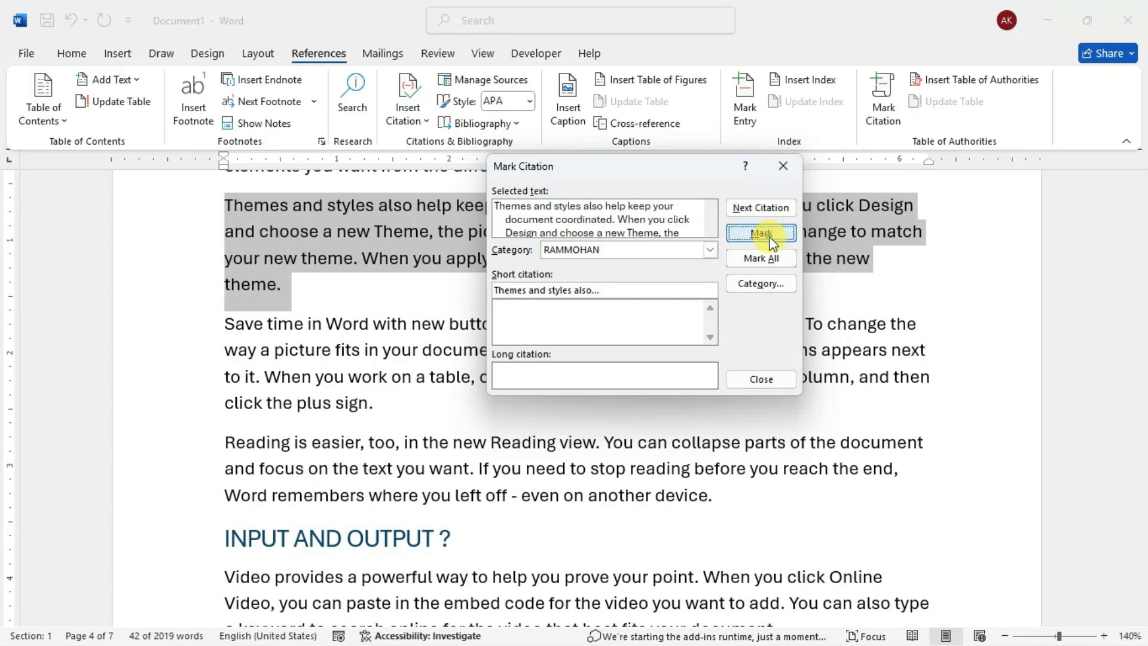
left_click(780, 381)
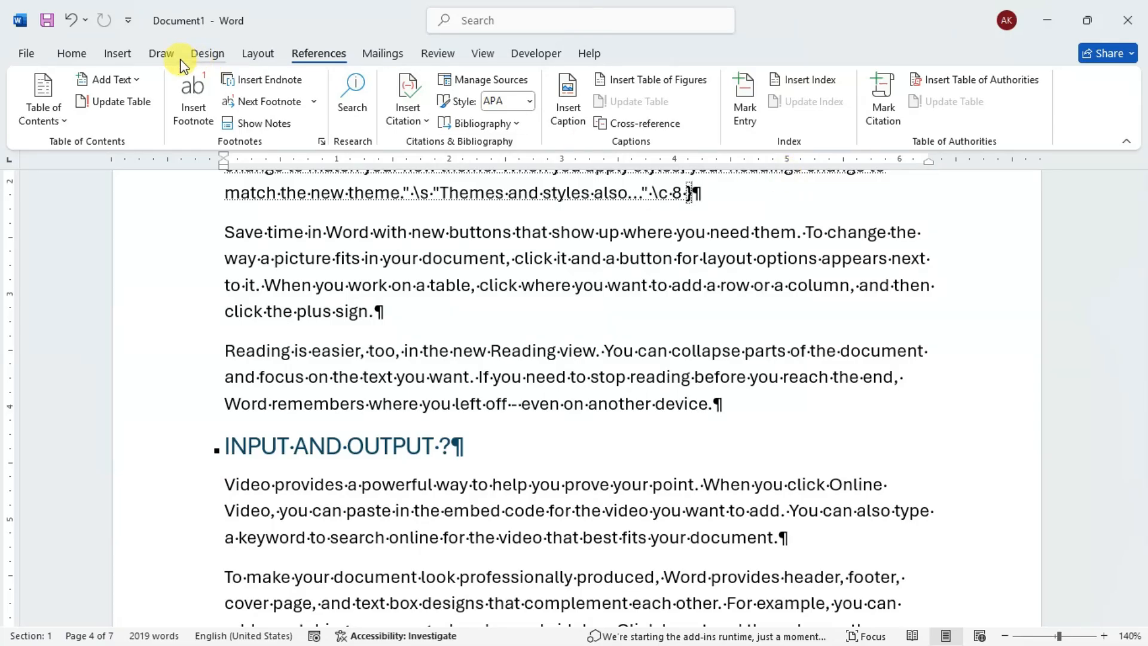
left_click(83, 54)
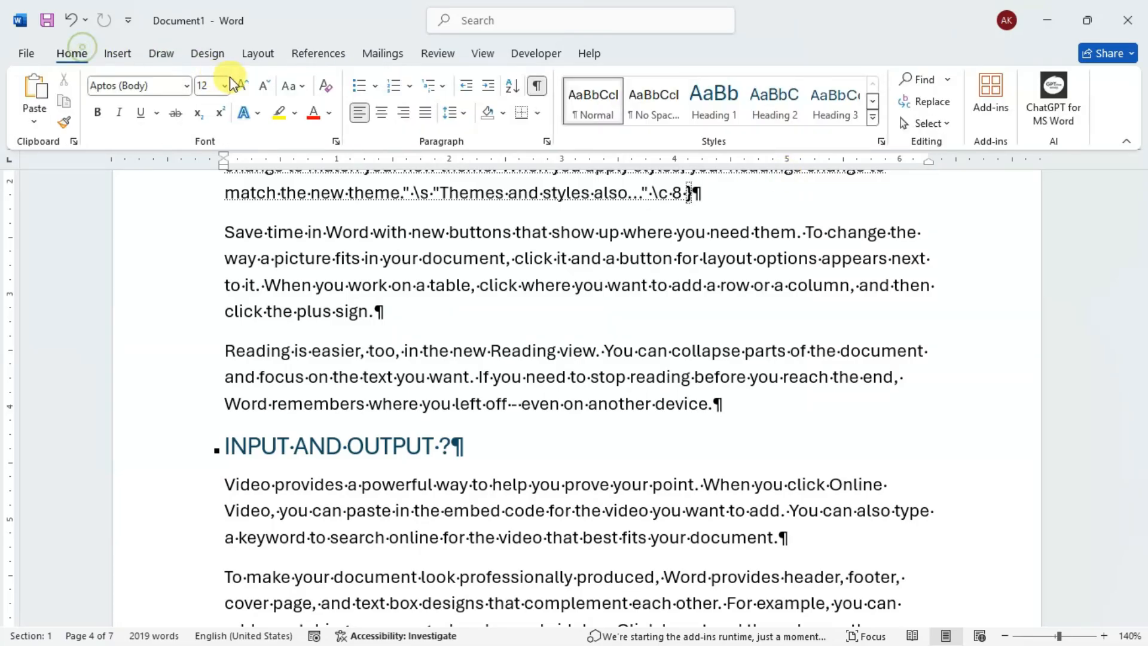
left_click(537, 86)
- Start a table of authorities on the blank line below the index on the last page, limited to the renamed citation category
left_click_drag(1140, 392, 1141, 601)
left_click(495, 247)
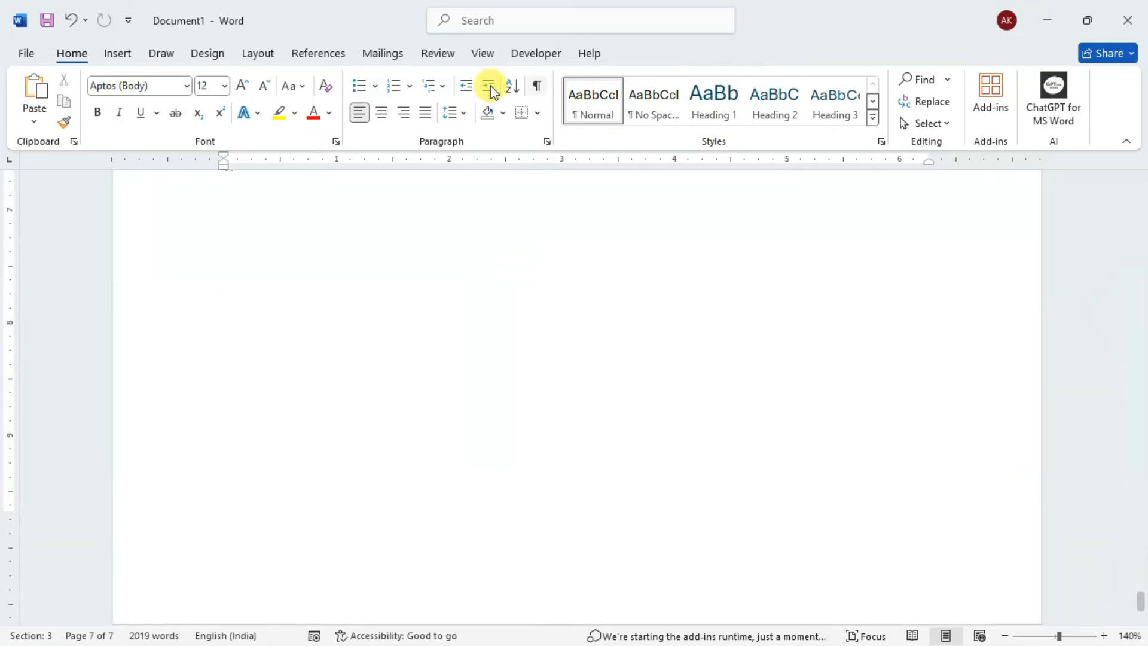
left_click(378, 58)
left_click(318, 55)
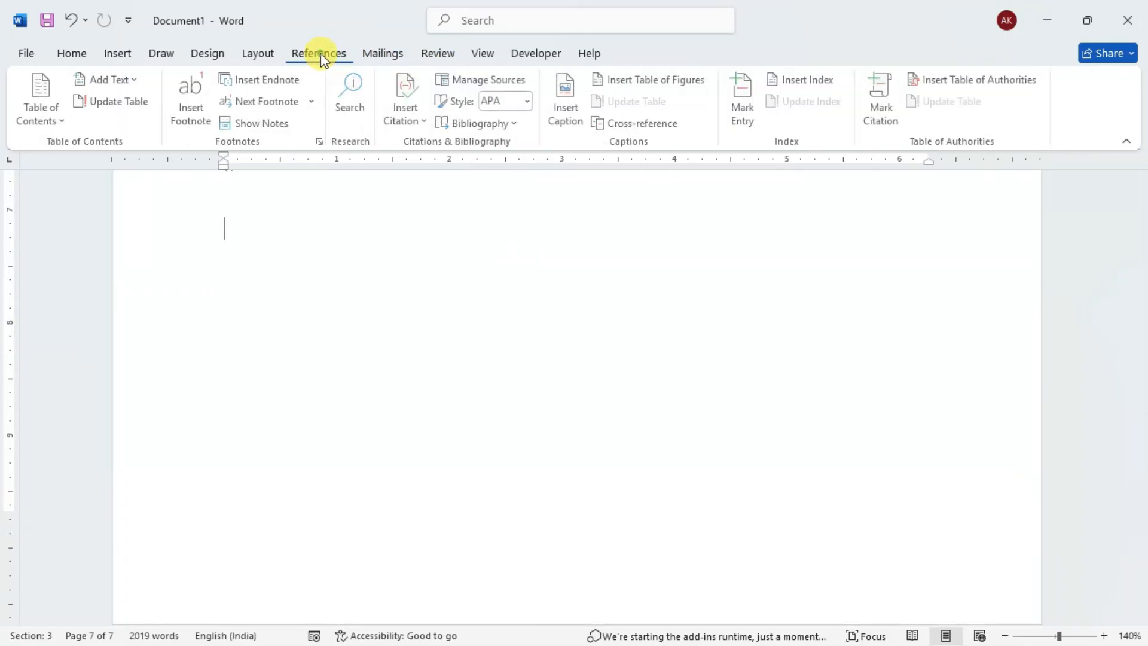
left_click(961, 80)
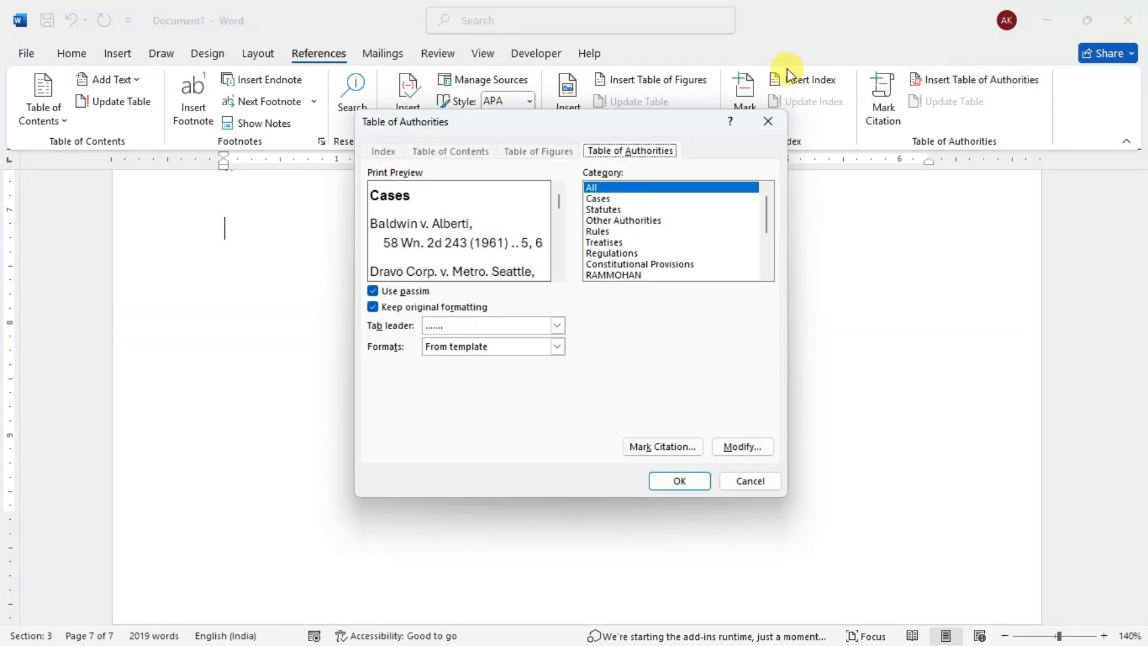
left_click(638, 275)
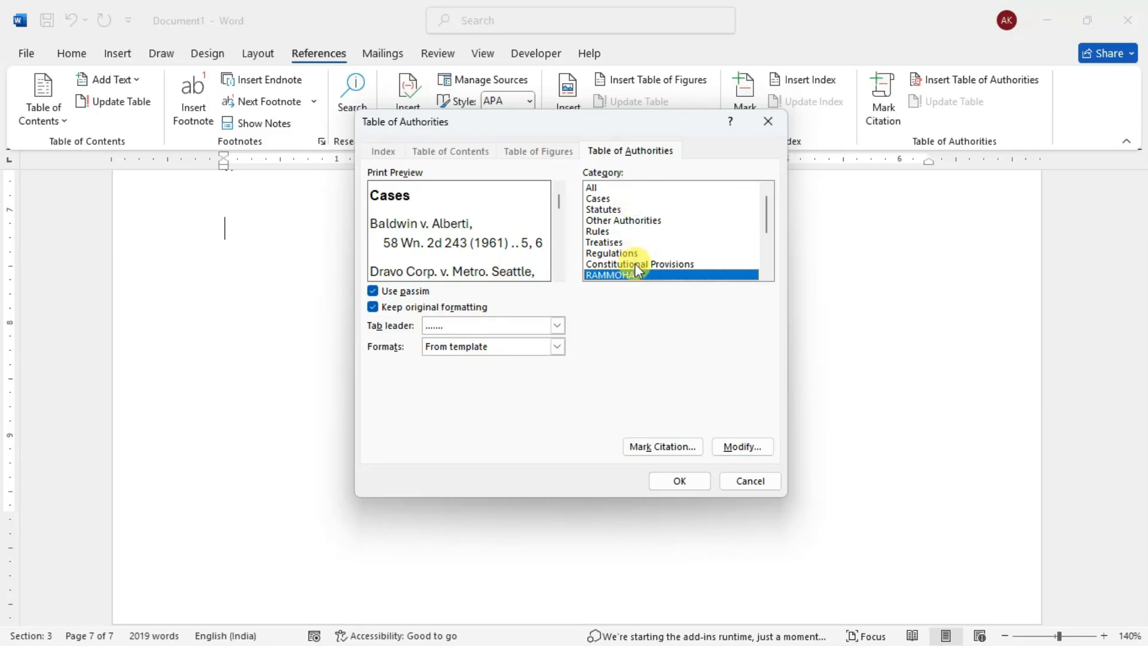
scroll(663, 251, "down", 3)
scroll(664, 251, "up", 1)
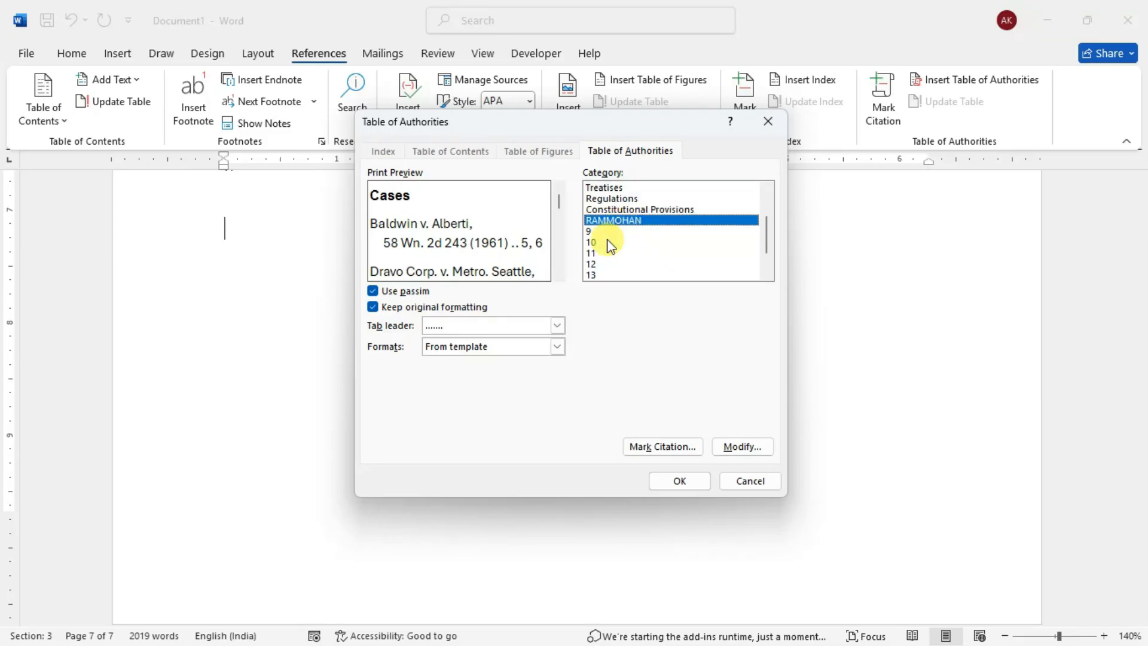
- Compare the Classic, Distinctive and Formal formats and insert the table of authorities in the Formal format
left_click(475, 347)
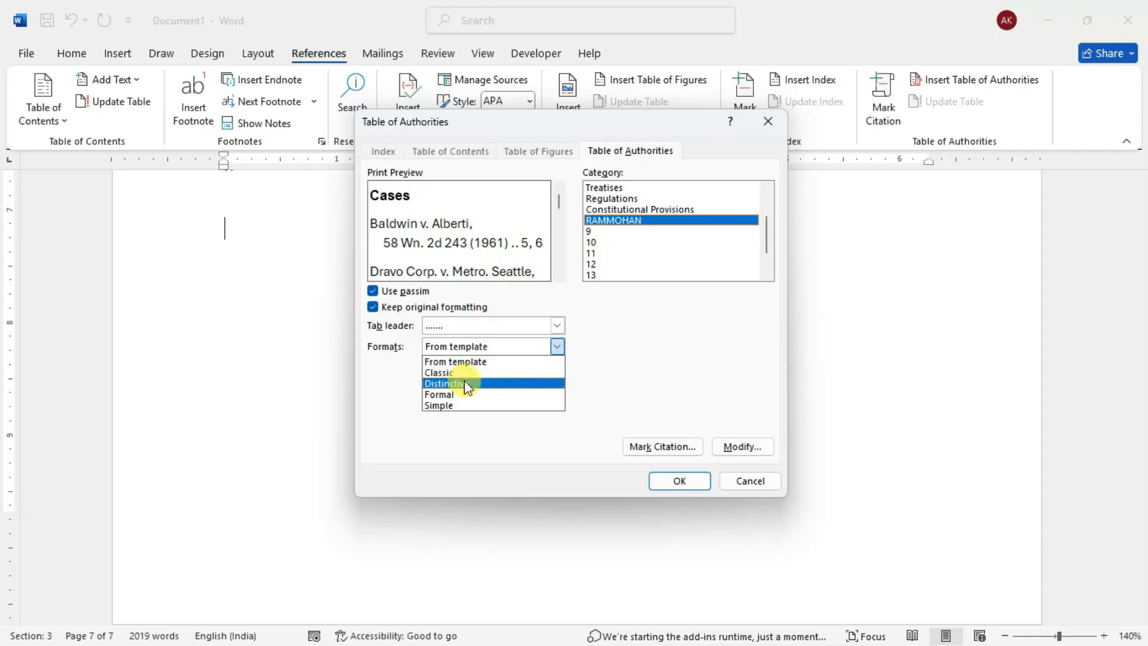
left_click(465, 373)
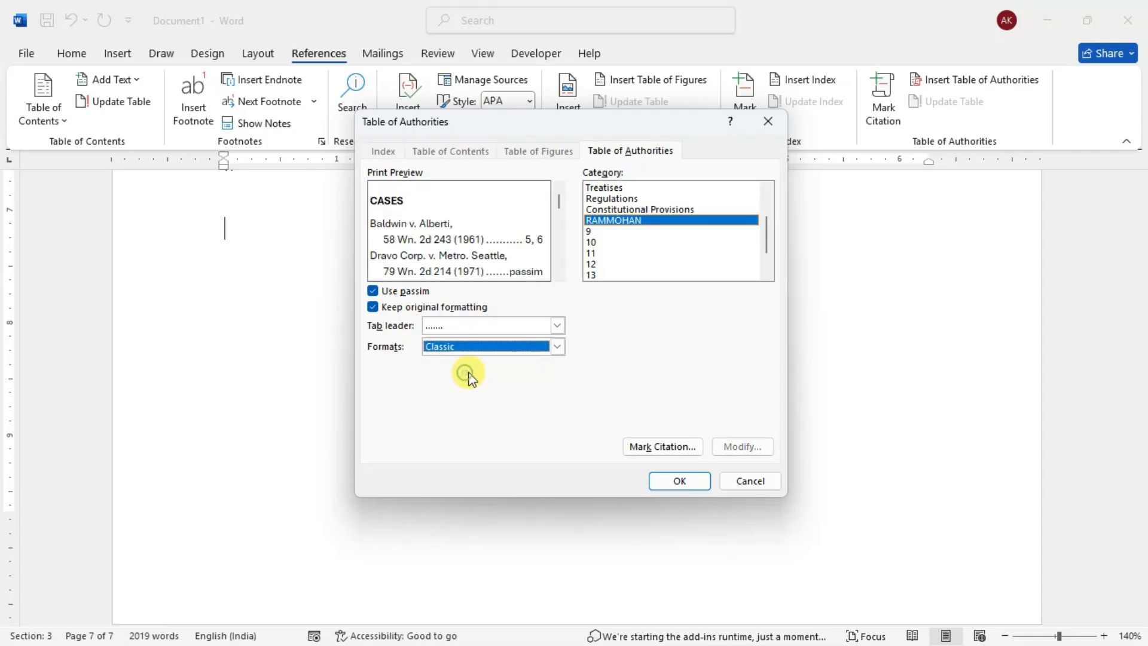
left_click(557, 347)
left_click(505, 385)
left_click(553, 349)
left_click(503, 393)
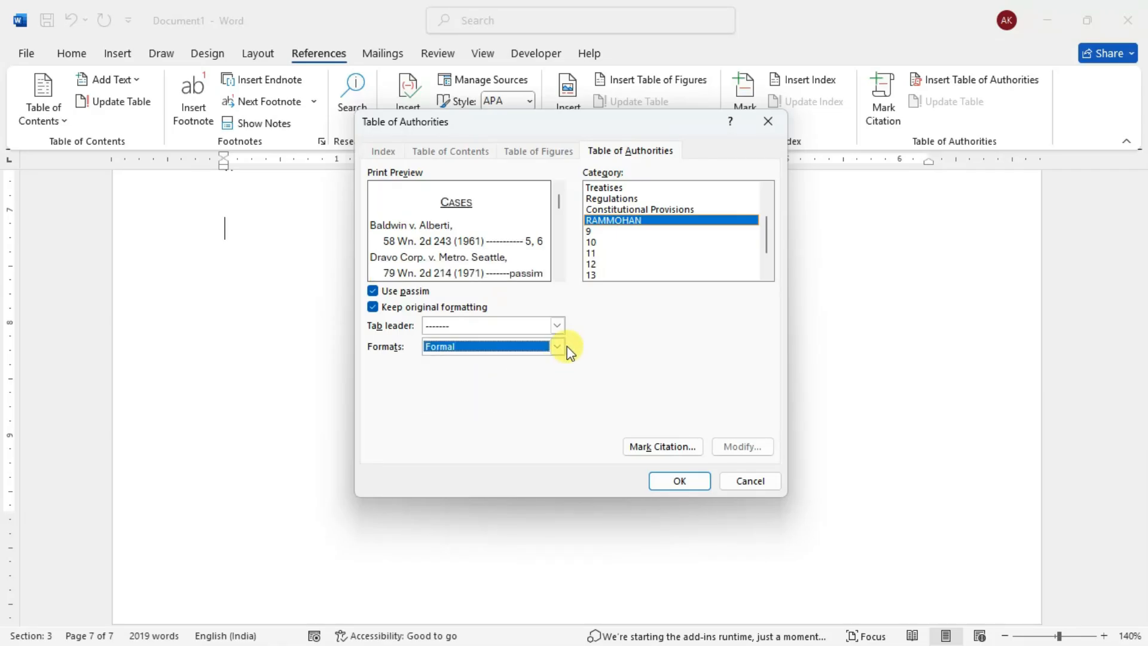
left_click(679, 477)
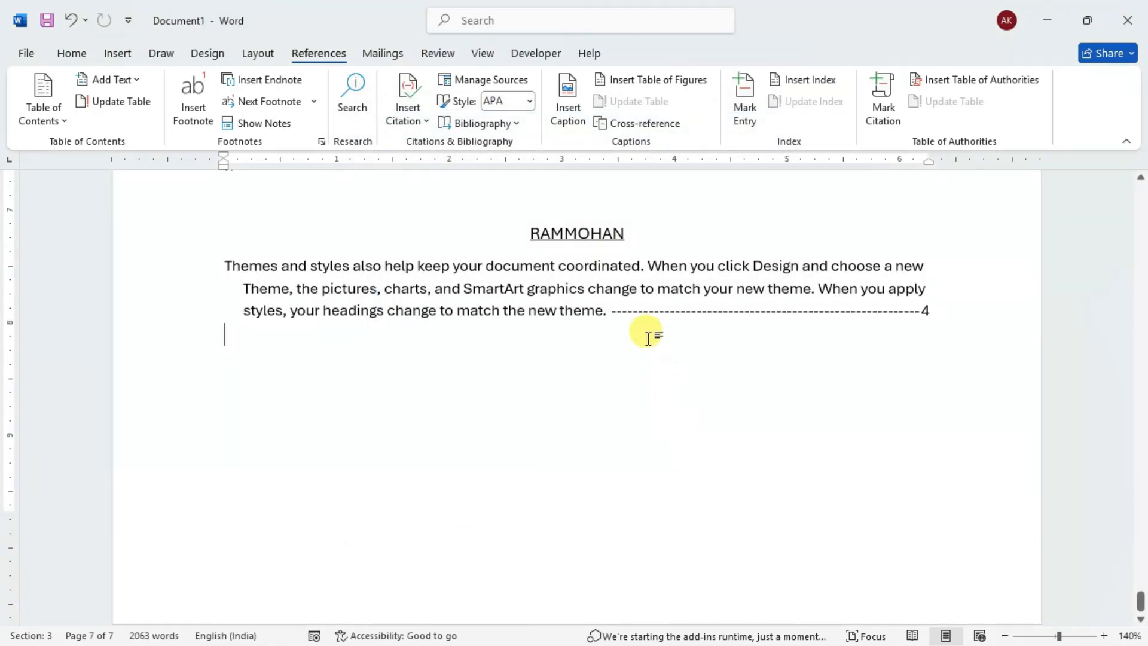
scroll(486, 303, "up", 3)
scroll(543, 333, "down", 2)
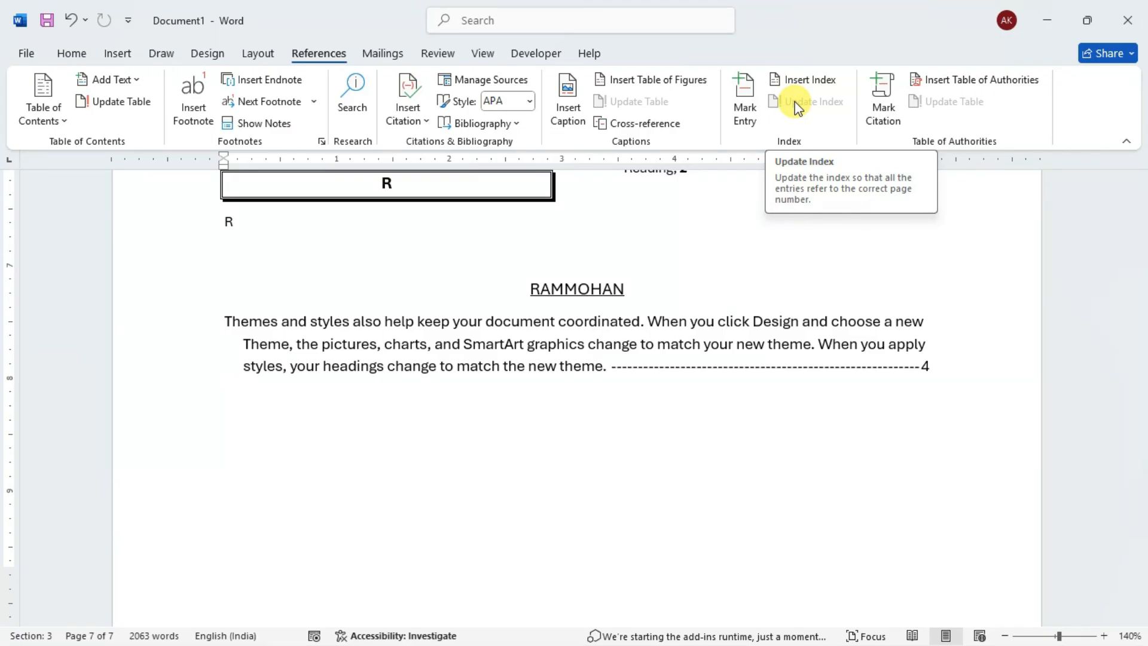
key("alt")
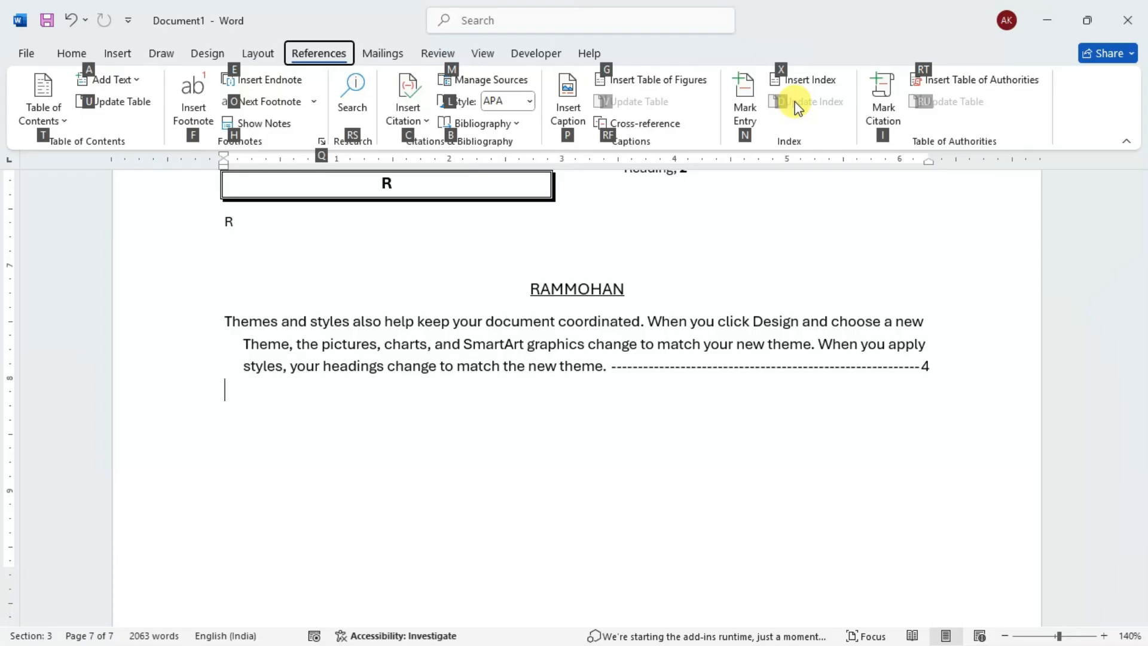
key("Escape")
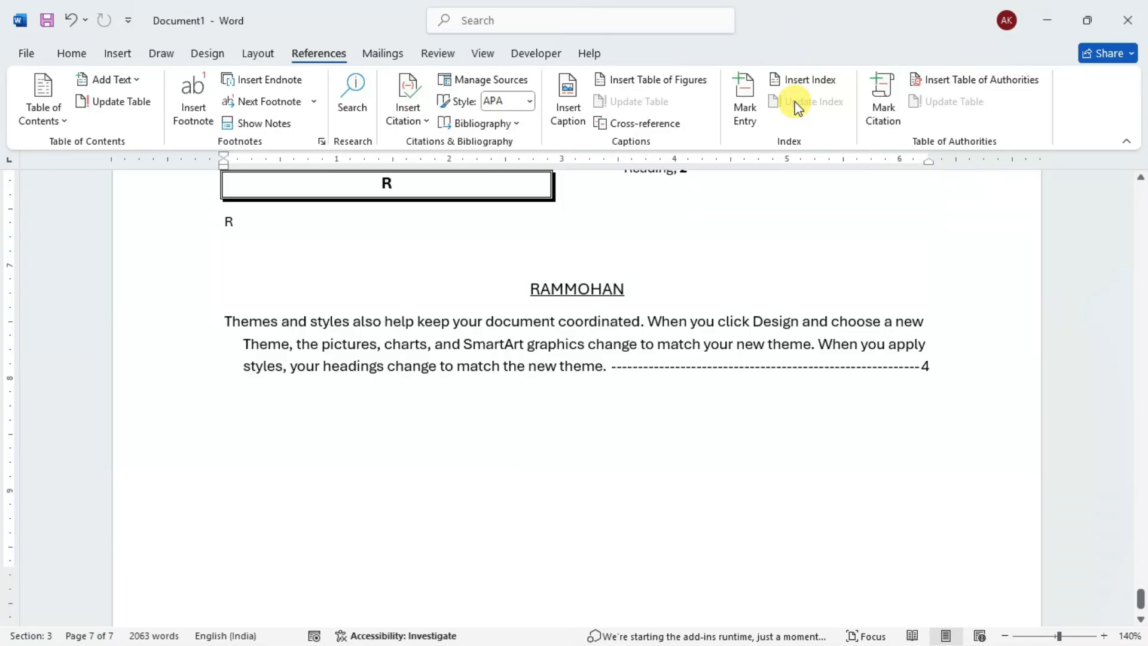
key("alt")
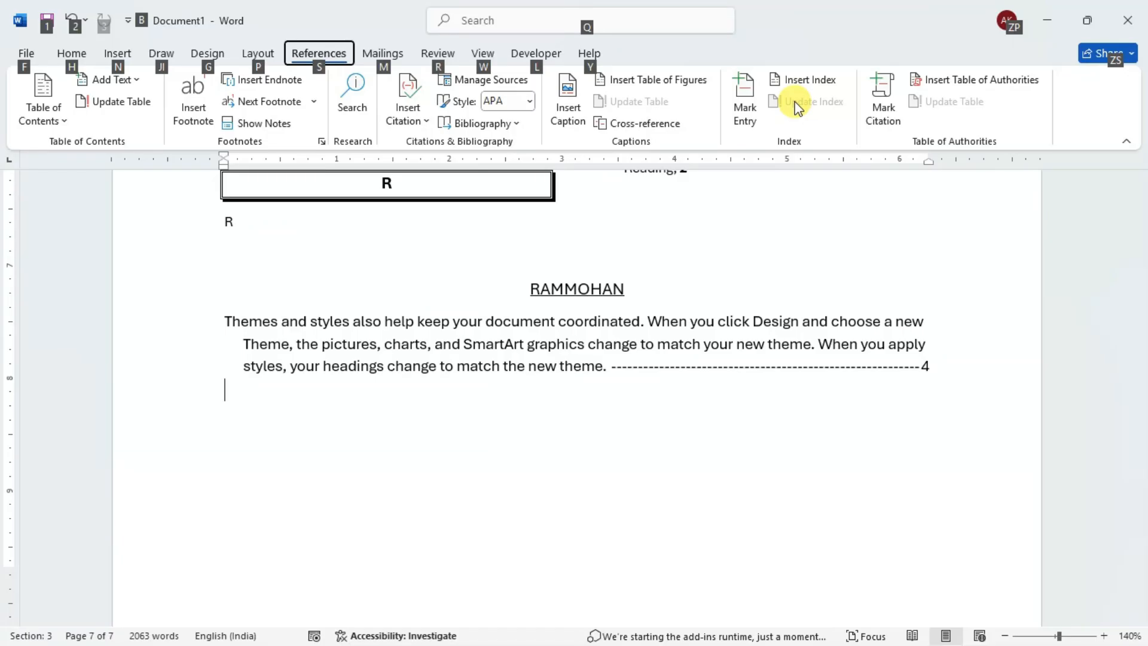
key("alt")
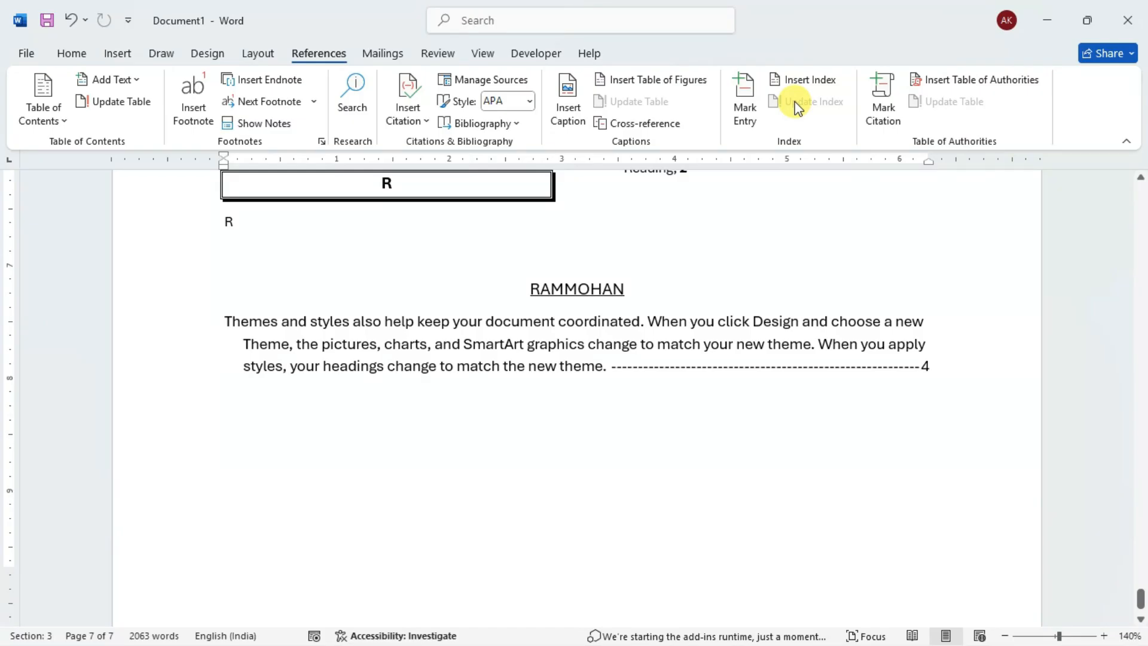